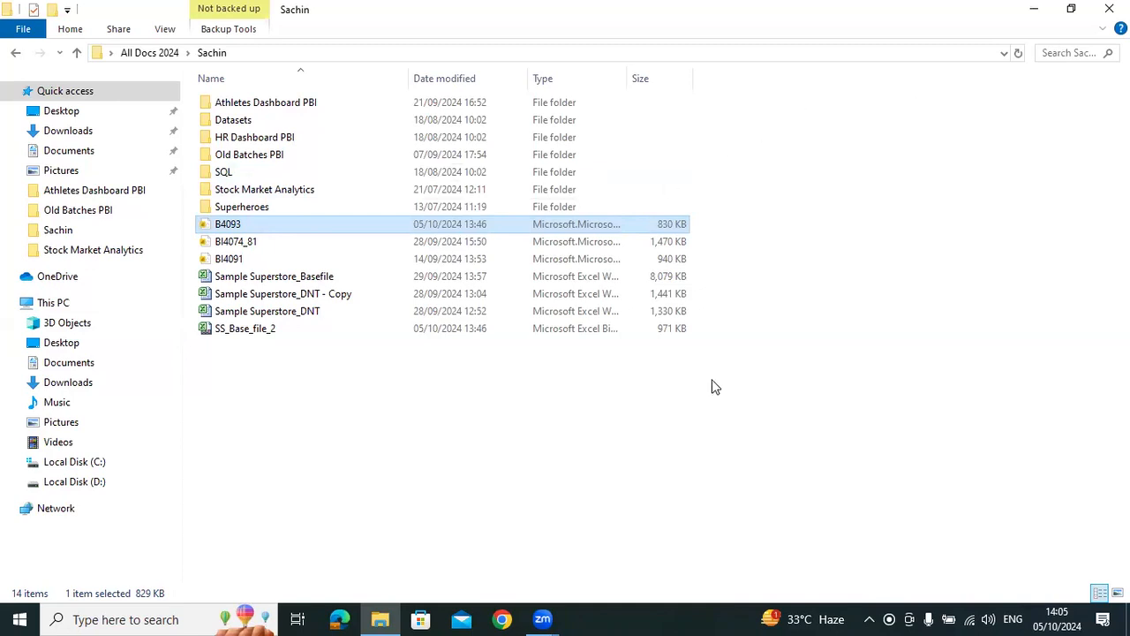
Launch Power BI Desktop and start a blank report
key(super)
text(power)
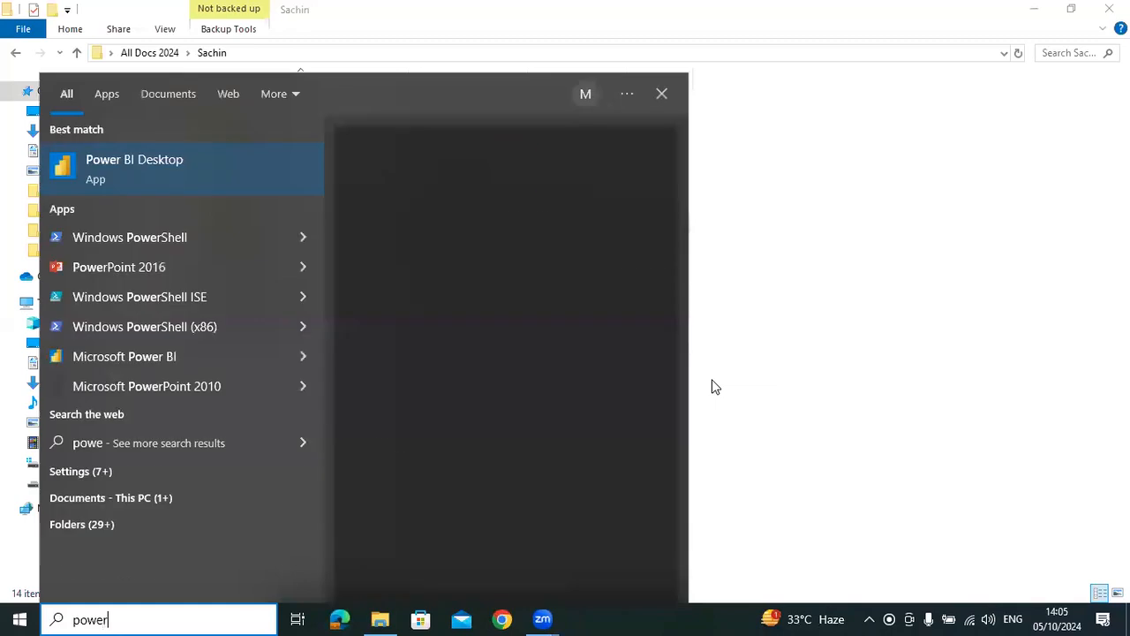
key(Return)
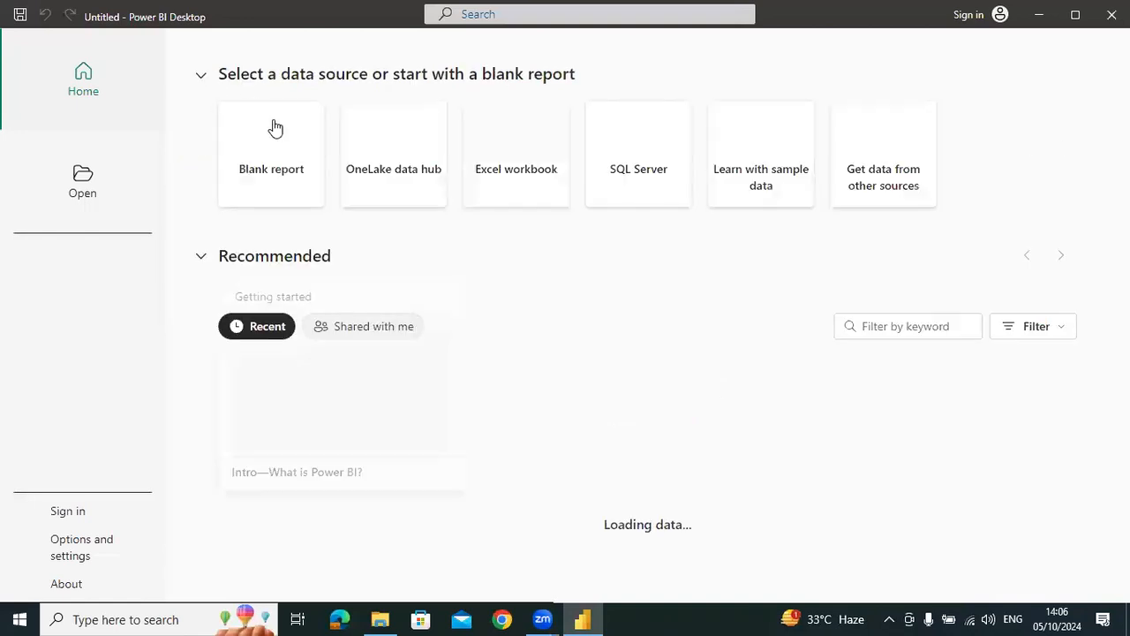
click(271, 143)
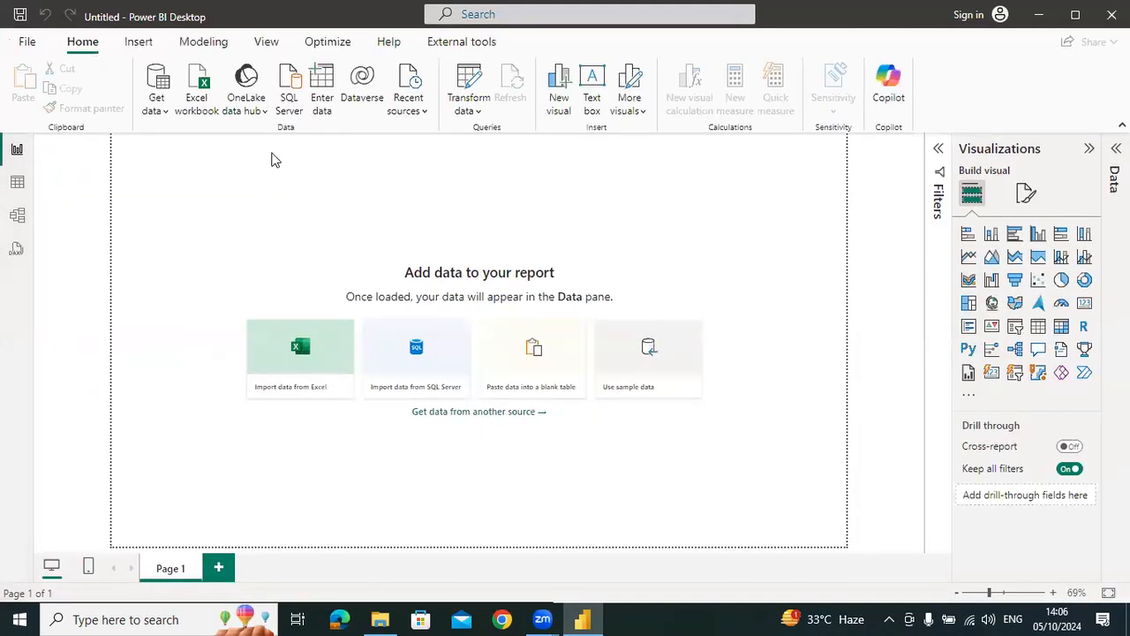
Start a data import with the Text/CSV connector
click(159, 111)
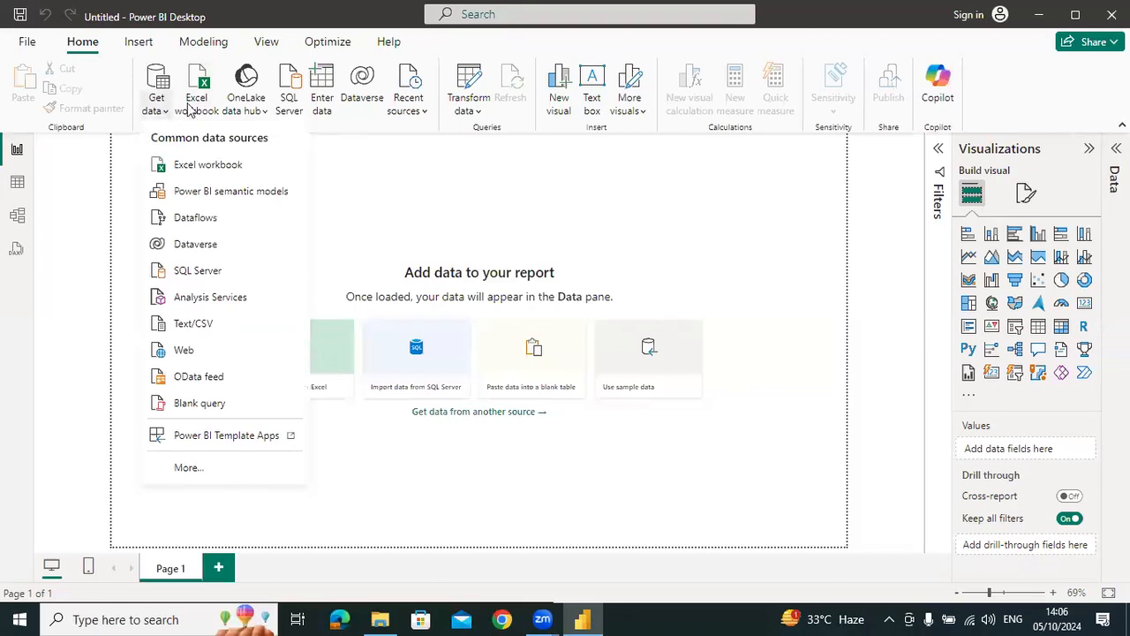
click(165, 82)
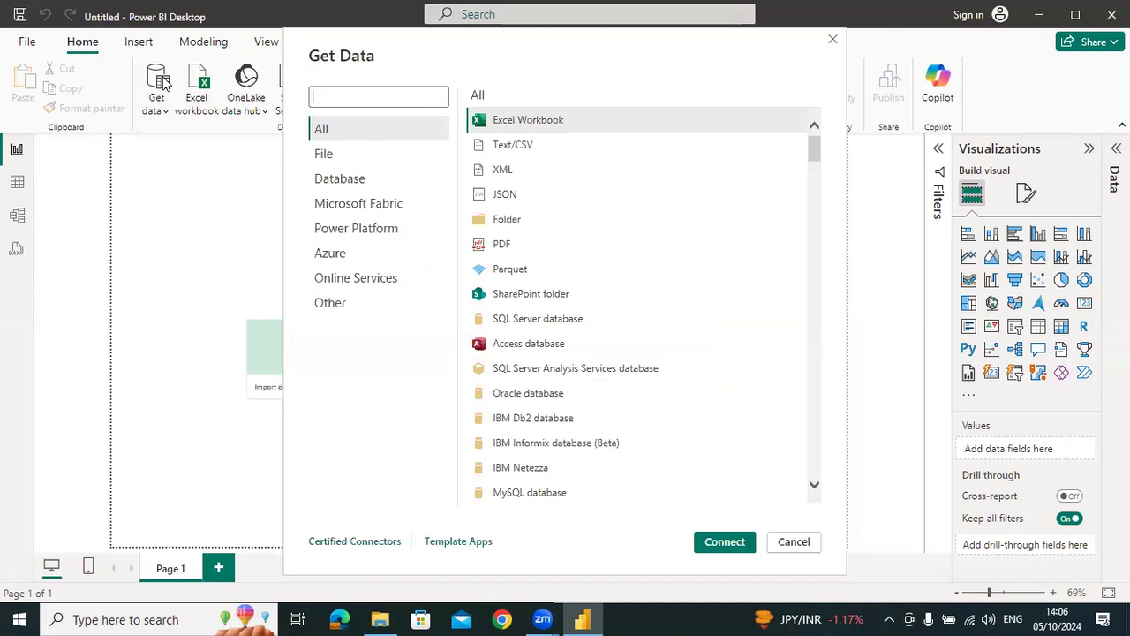
click(522, 146)
click(724, 542)
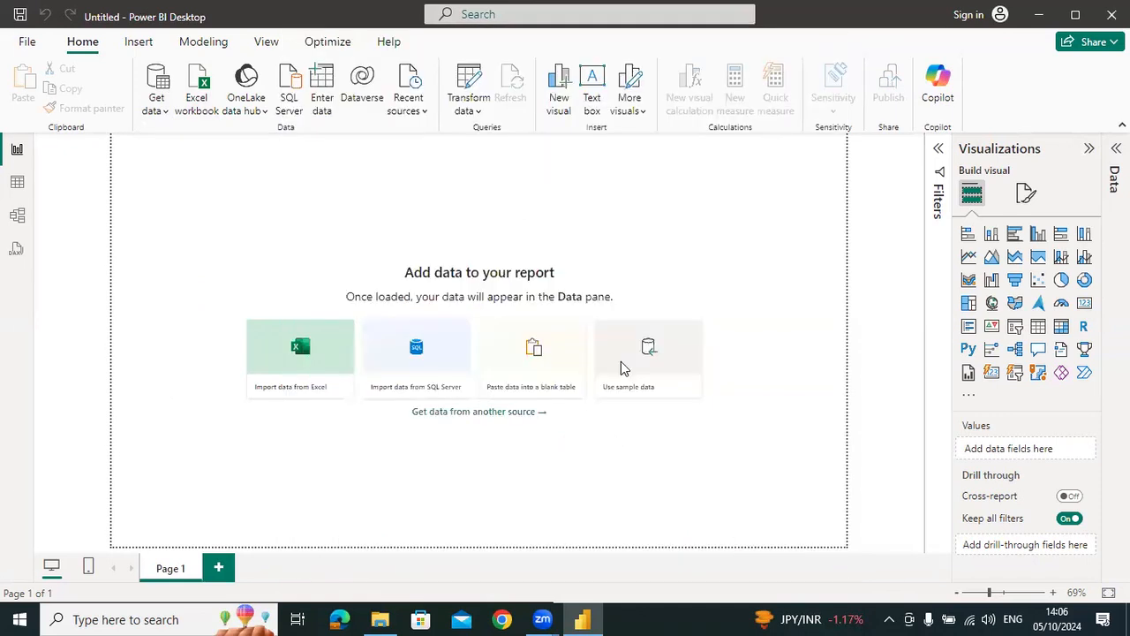
Load SQL Workshop Input 2.csv from the Stock Market Analytics folder into the report
double_click(179, 183)
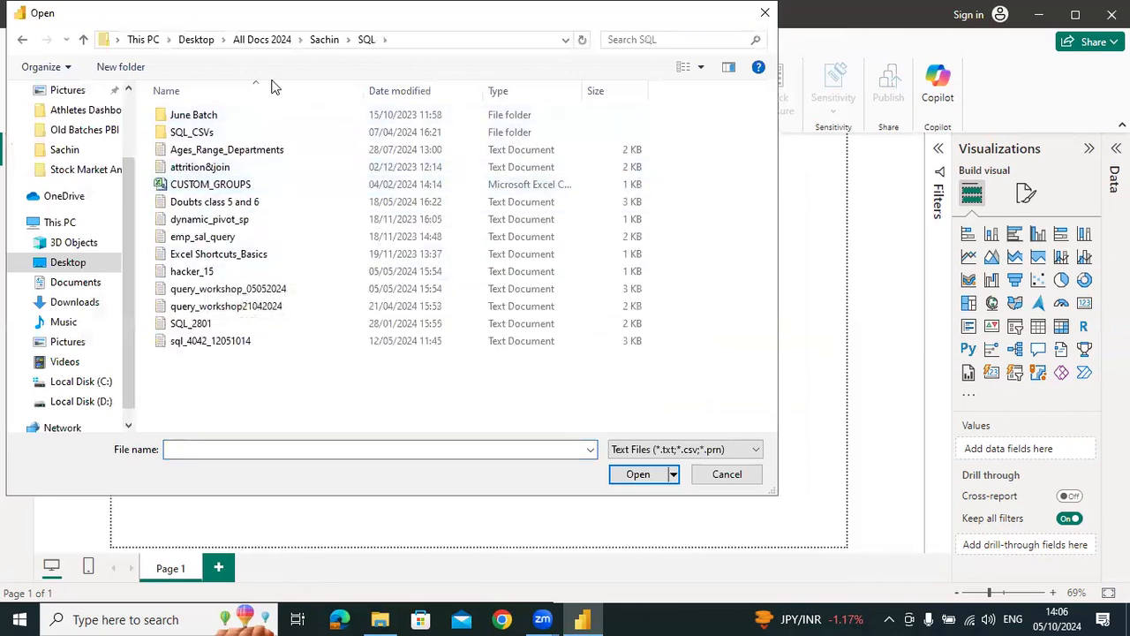
click(324, 39)
double_click(206, 200)
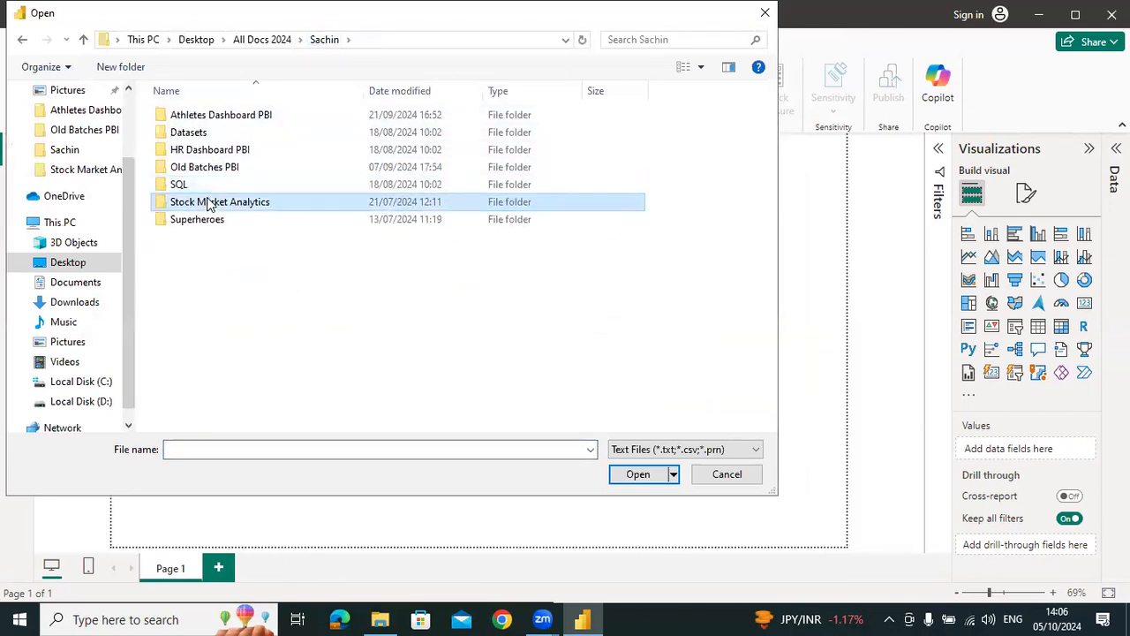
click(206, 117)
click(643, 476)
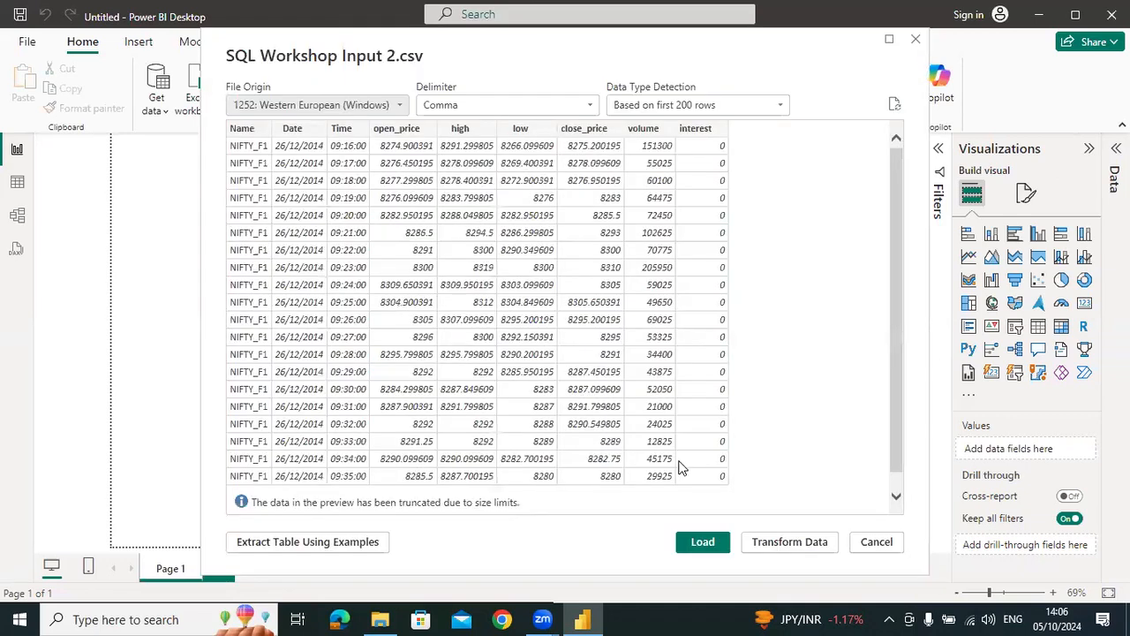
click(703, 543)
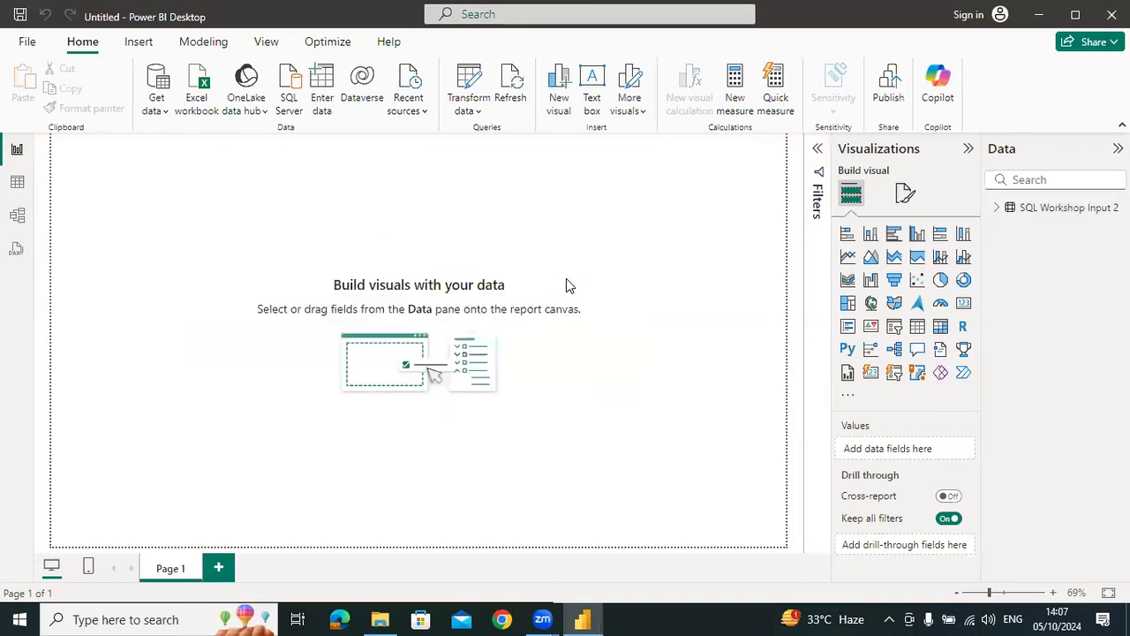
Show the rows of the SQL Workshop Input 2 table and sort them by Date in ascending order
click(16, 182)
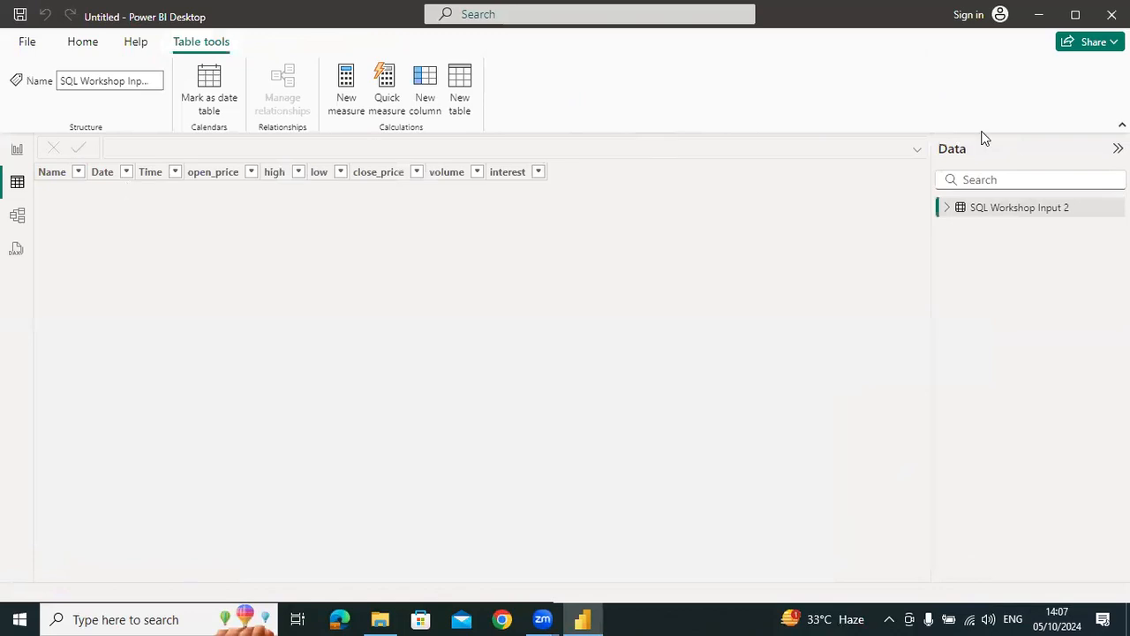
click(995, 214)
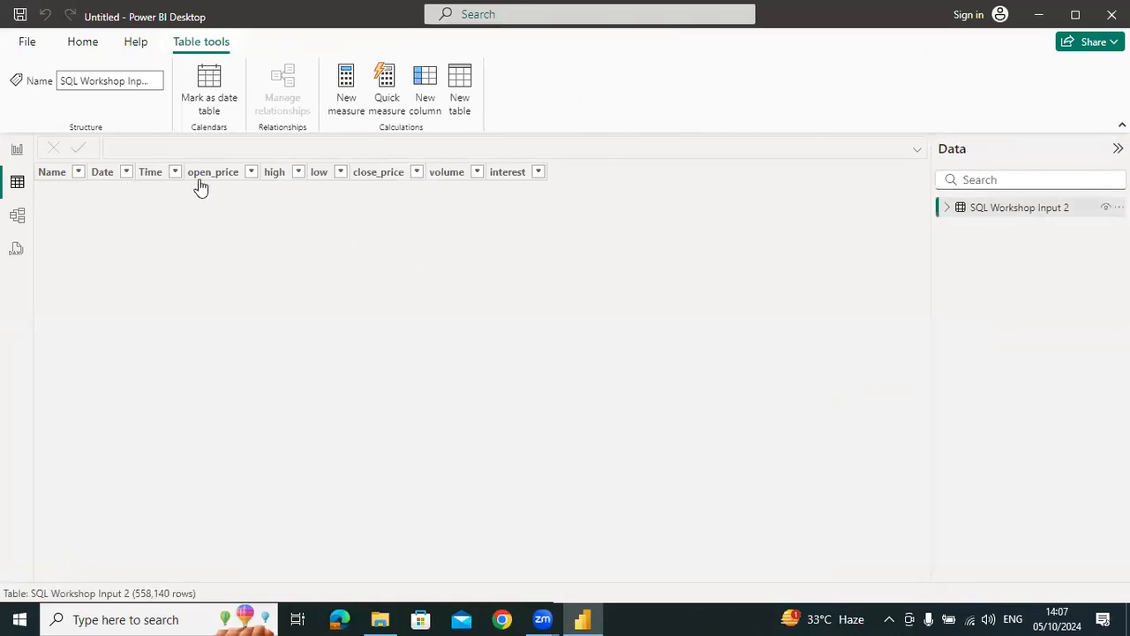
click(194, 173)
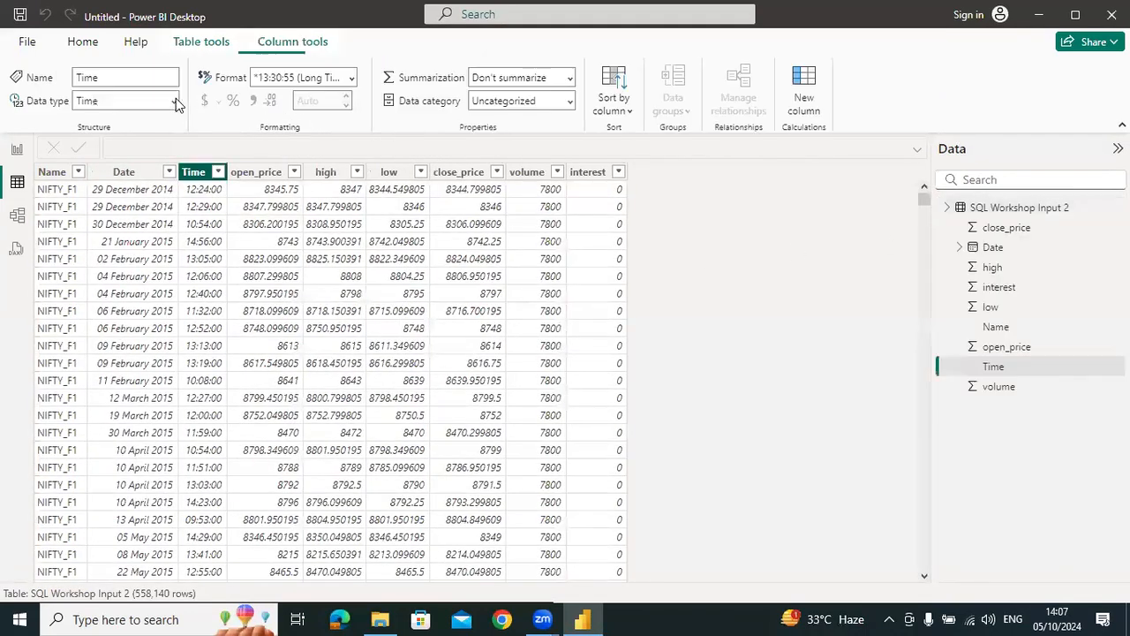
click(169, 172)
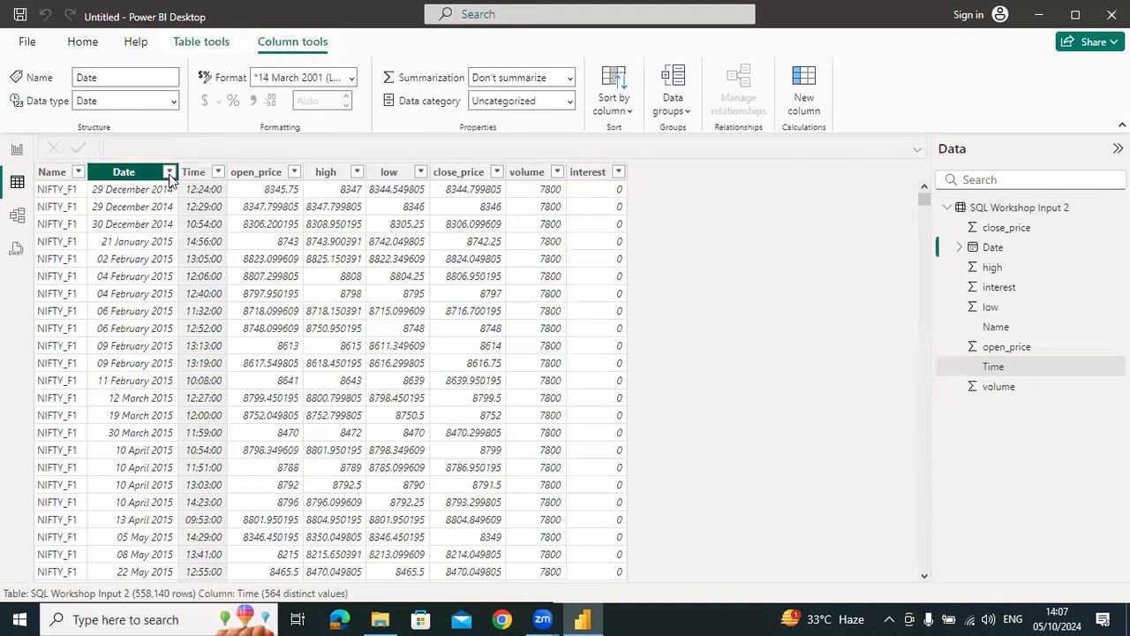
click(225, 144)
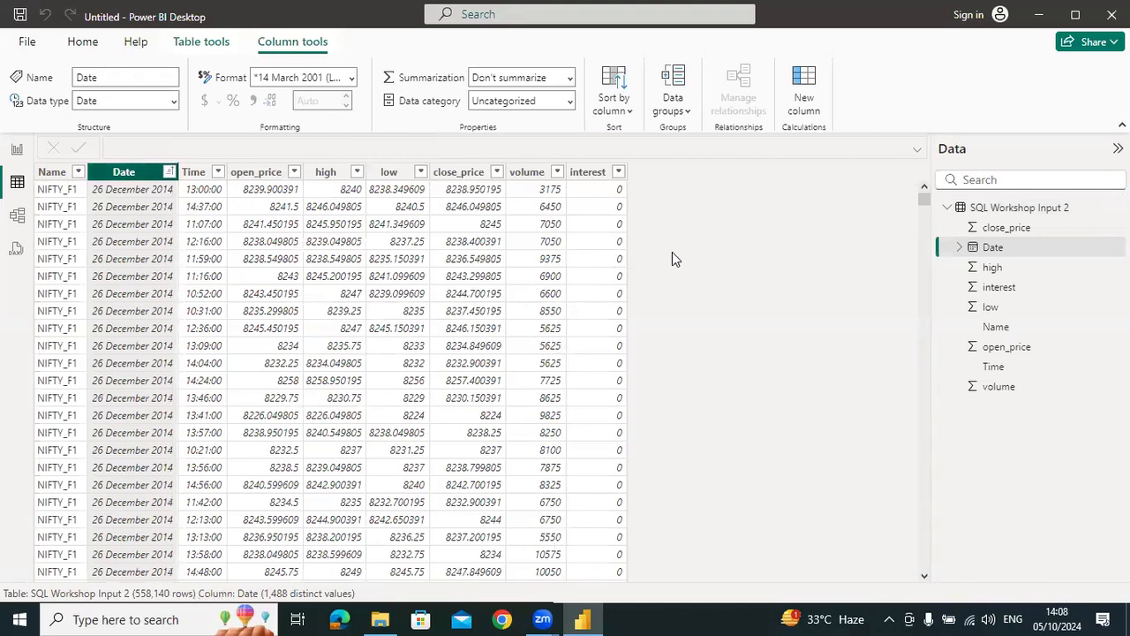
Format the Time column as 01:30:55 PM (hh:nn:ss AM/PM)
click(194, 173)
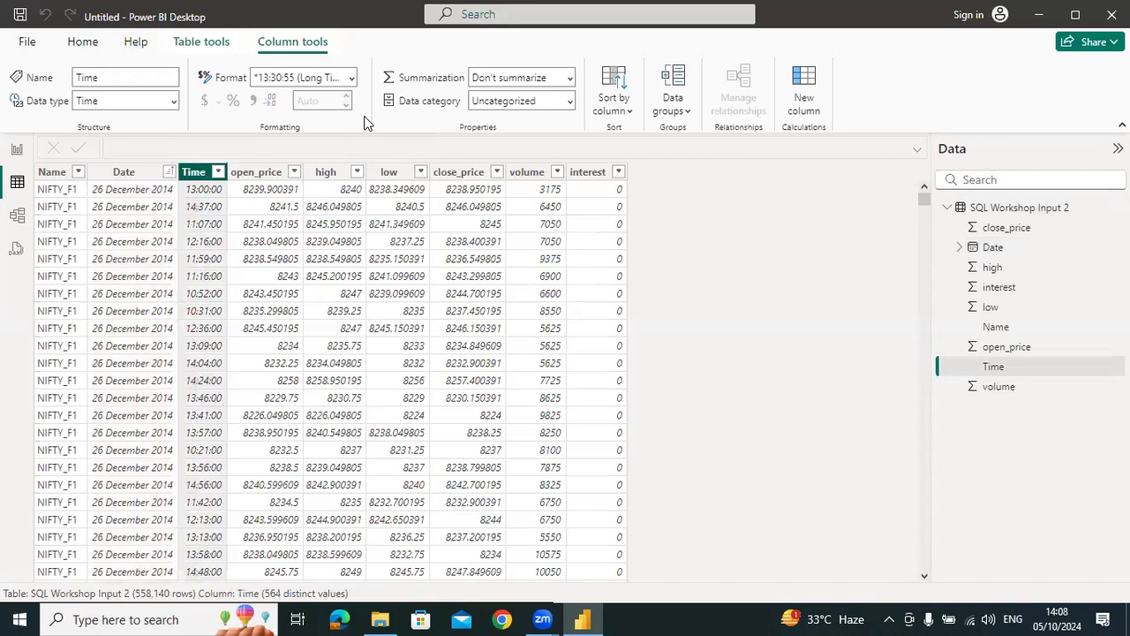
click(356, 77)
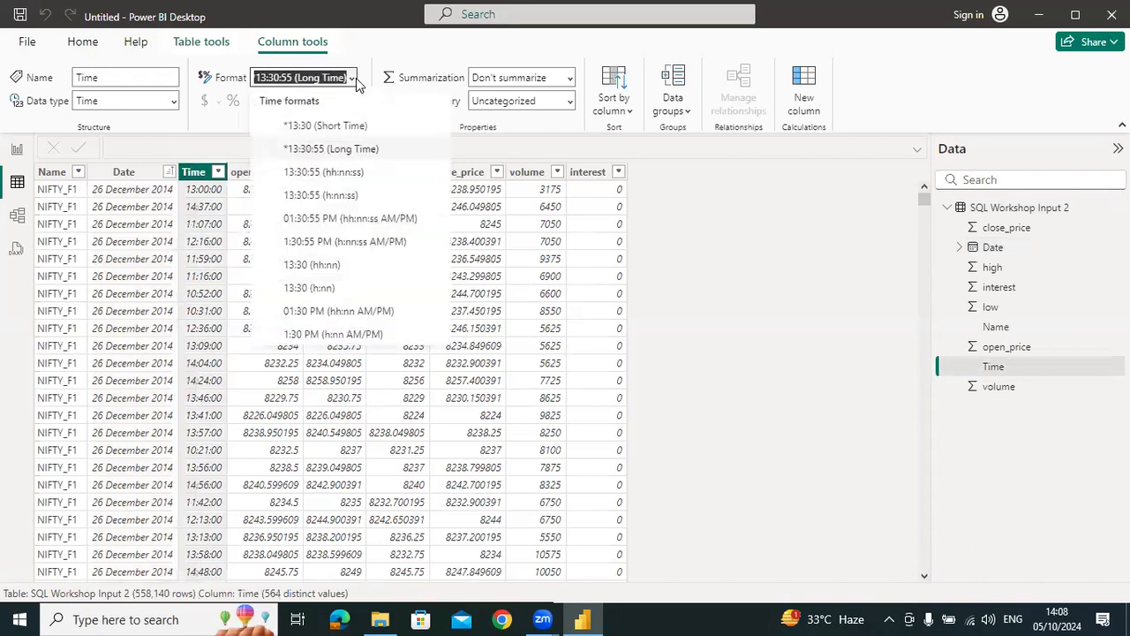
click(466, 320)
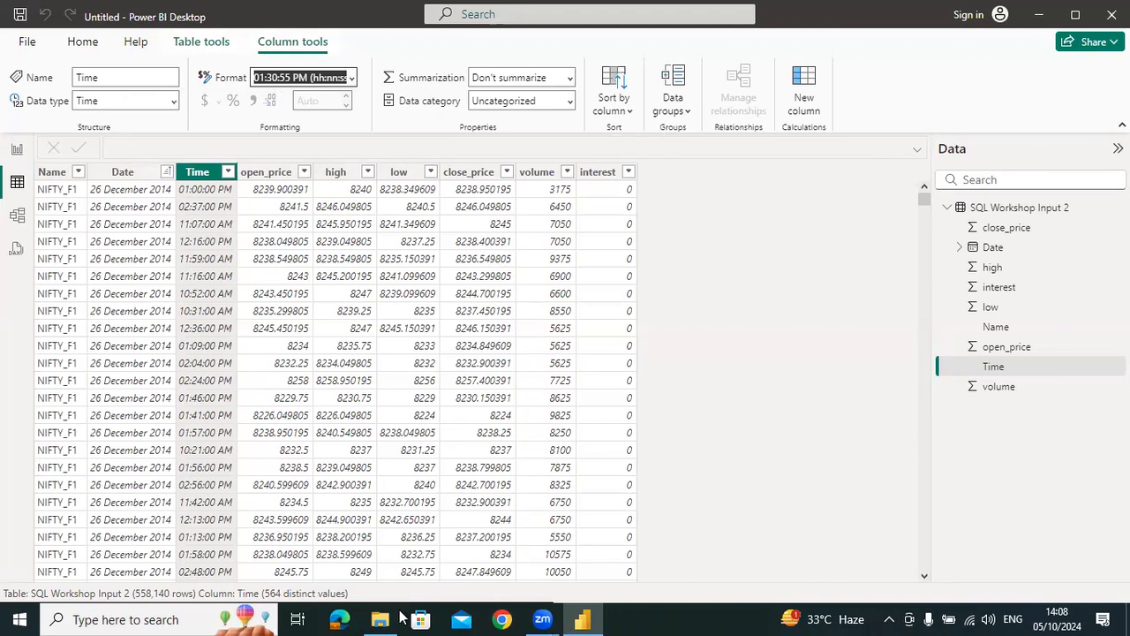
Create a calculated table named Summ_data and leave blank, indented lines below its name for the formula
click(769, 239)
click(981, 207)
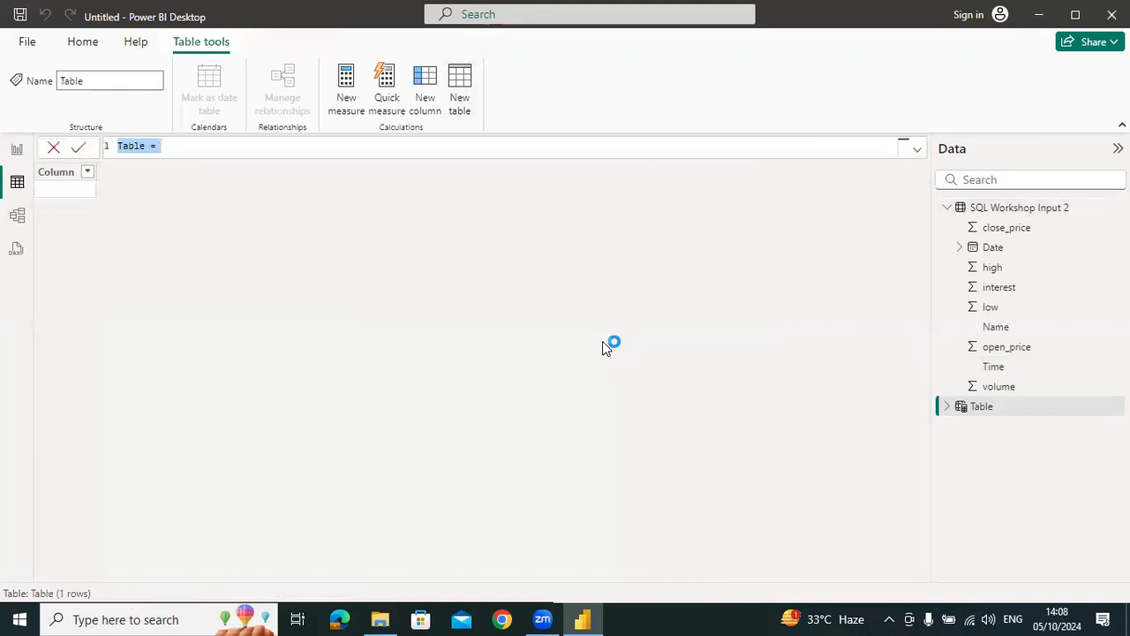
text(Summ_d)
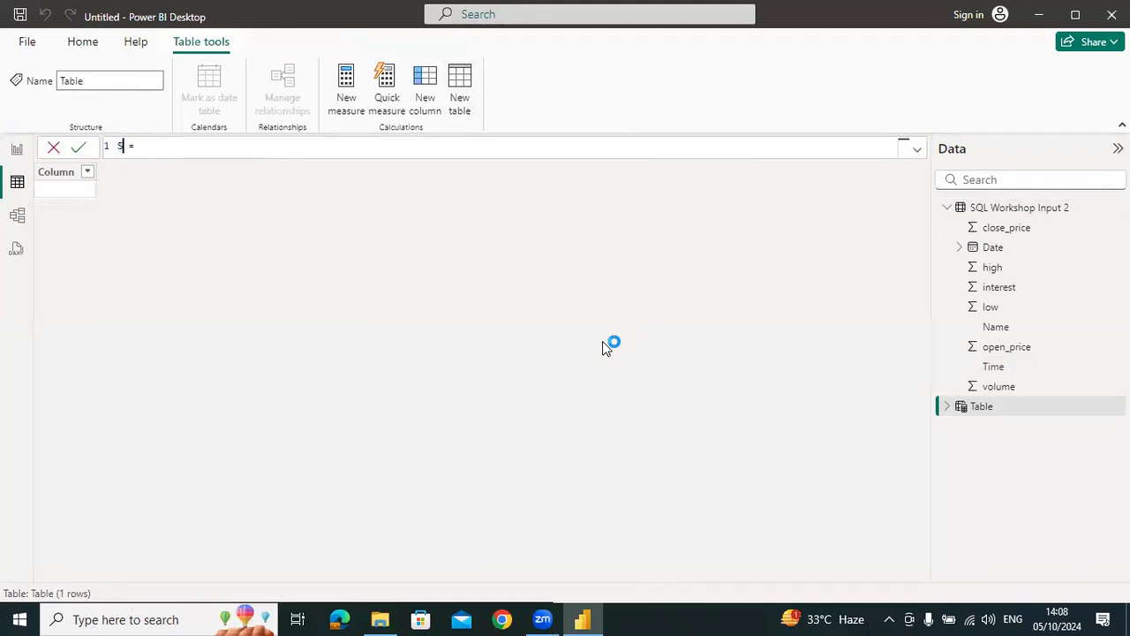
text(ata)
key(End)
key(shift+Return)
key(shift+Return)
key(shift+Return)
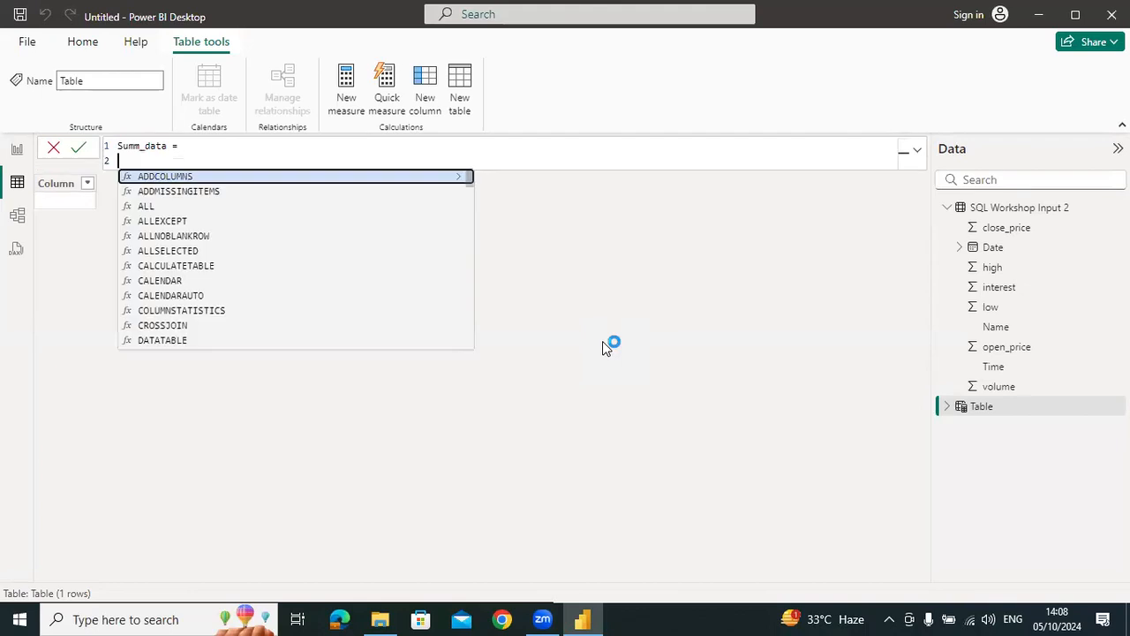
key(Tab)
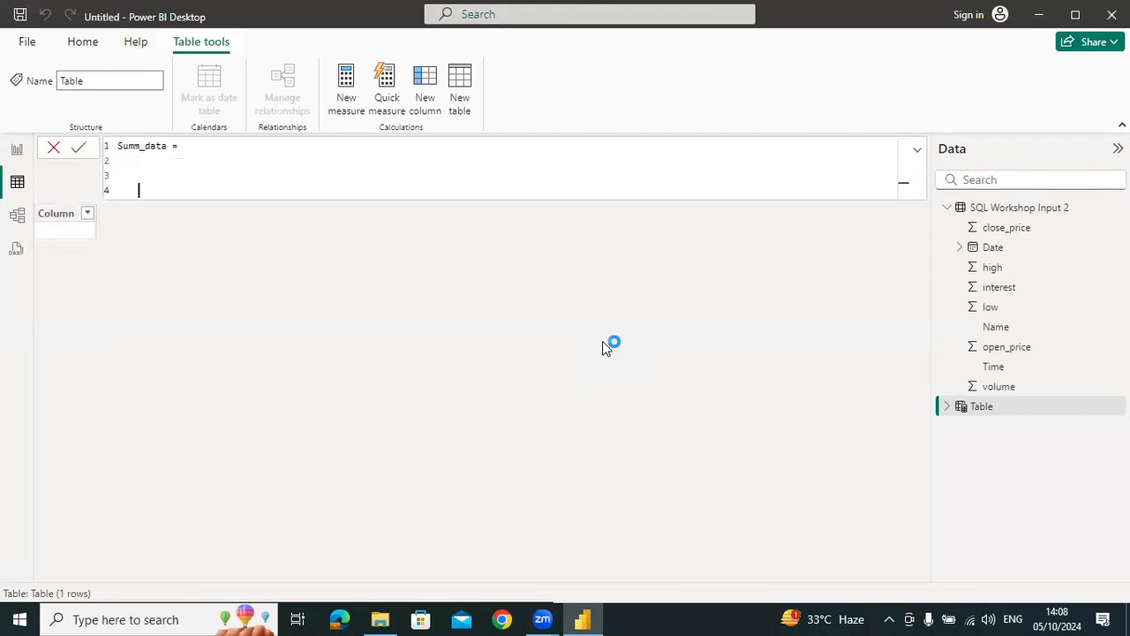
Begin the Summ_data formula with a SUMMARIZE function that takes 'SQL Workshop Input 2' as its table
text(summ)
key(Tab)
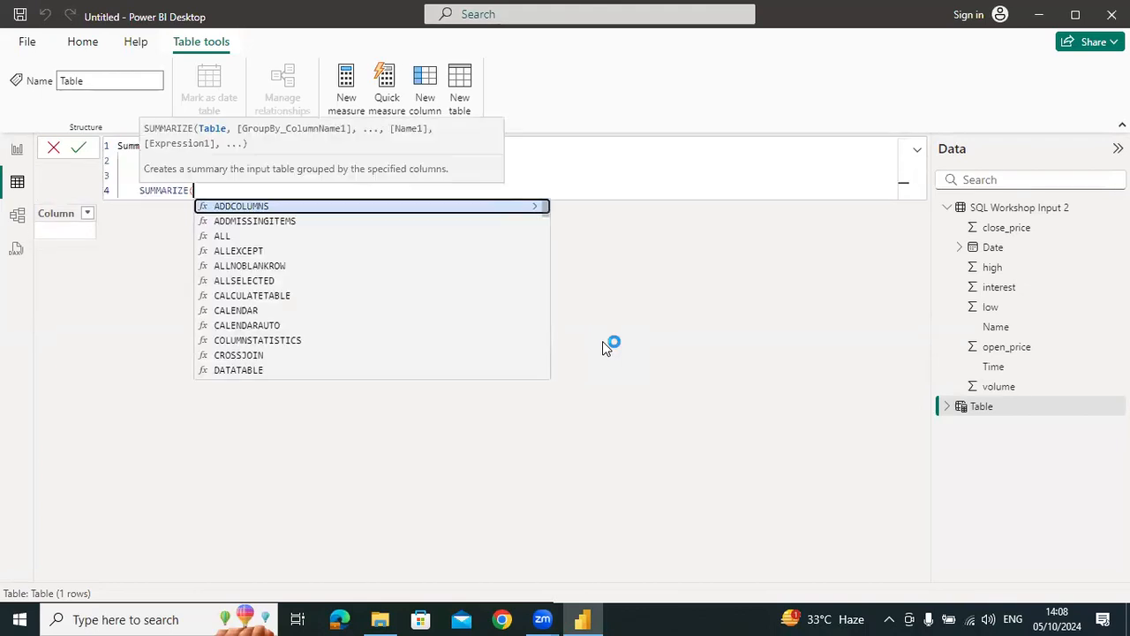
key(shift+Return)
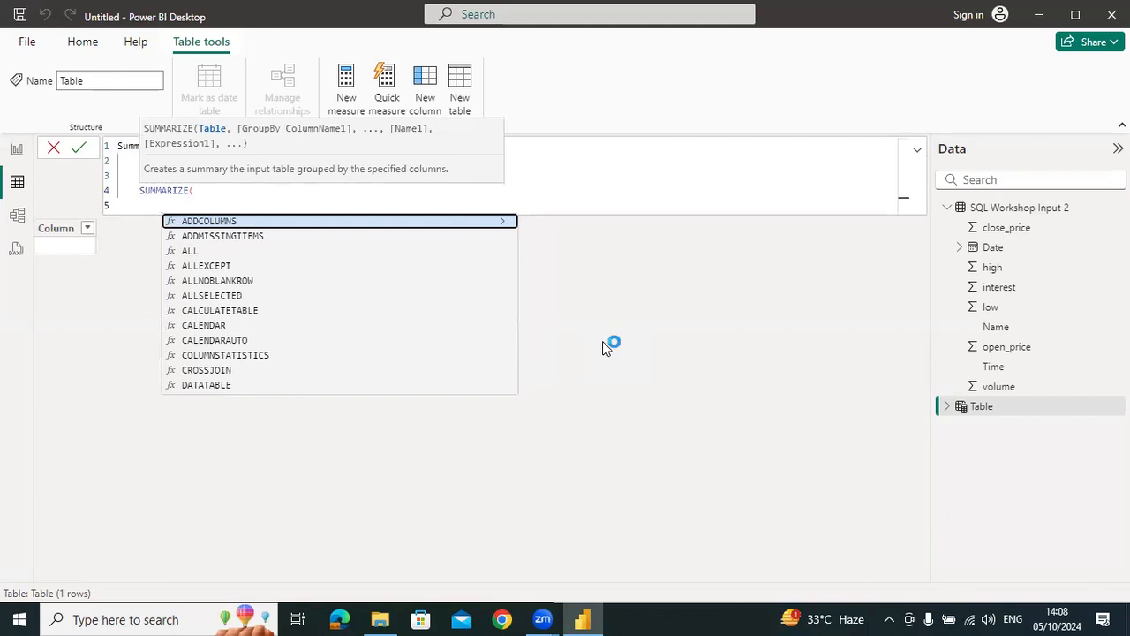
text(sql)
key(Tab)
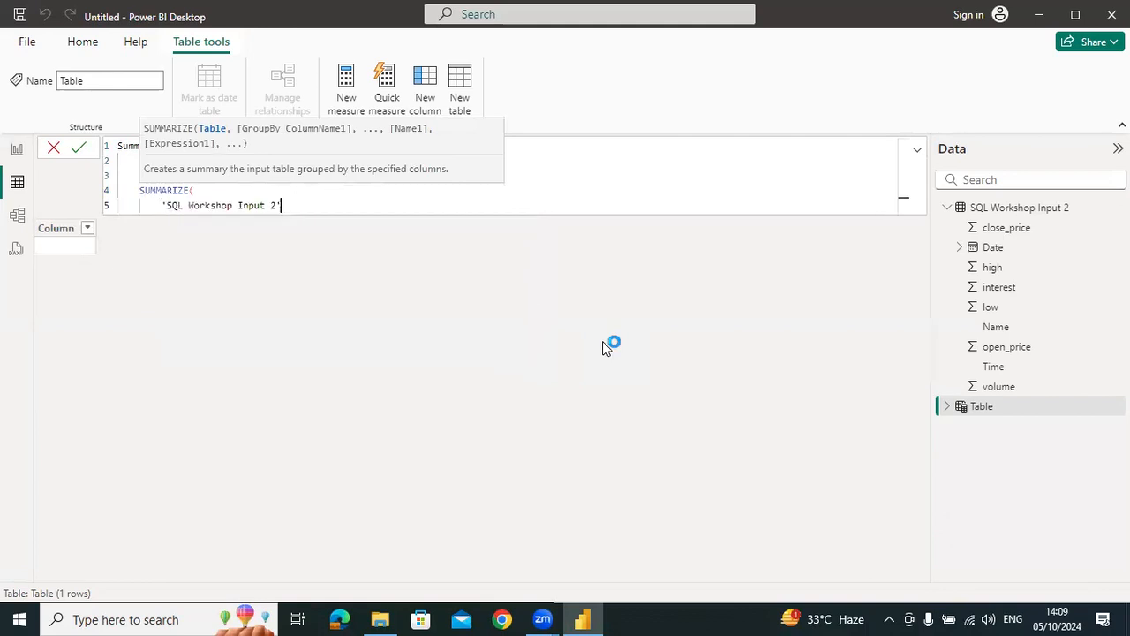
text(,)
key(shift+Return)
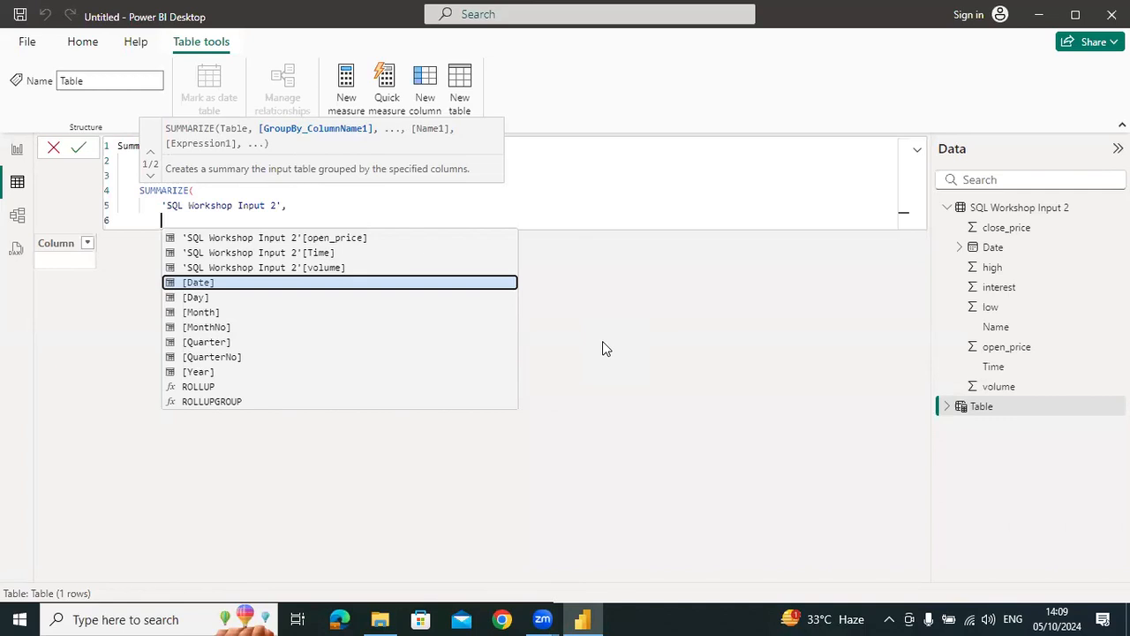
Add 'SQL Workshop Input 2'[Date].[Year] as the first group-by column of SUMMARIZE
text(dat)
key(Up)
key(Up)
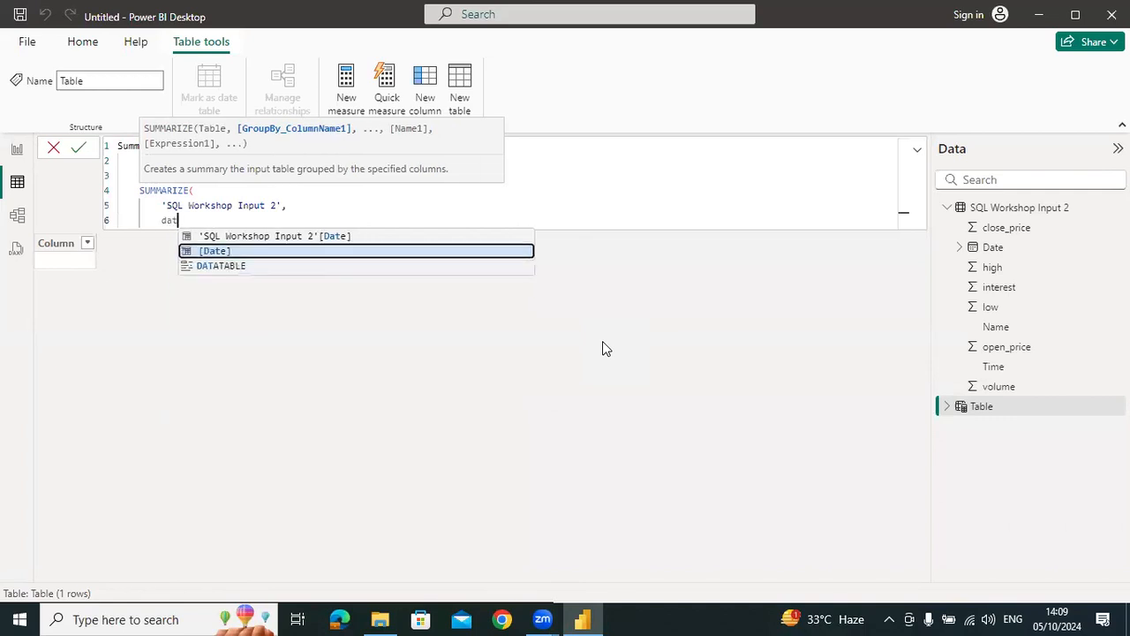
key(Tab)
key(Down)
key(Down)
key(Down)
key(Down)
key(Down)
key(Down)
key(Tab)
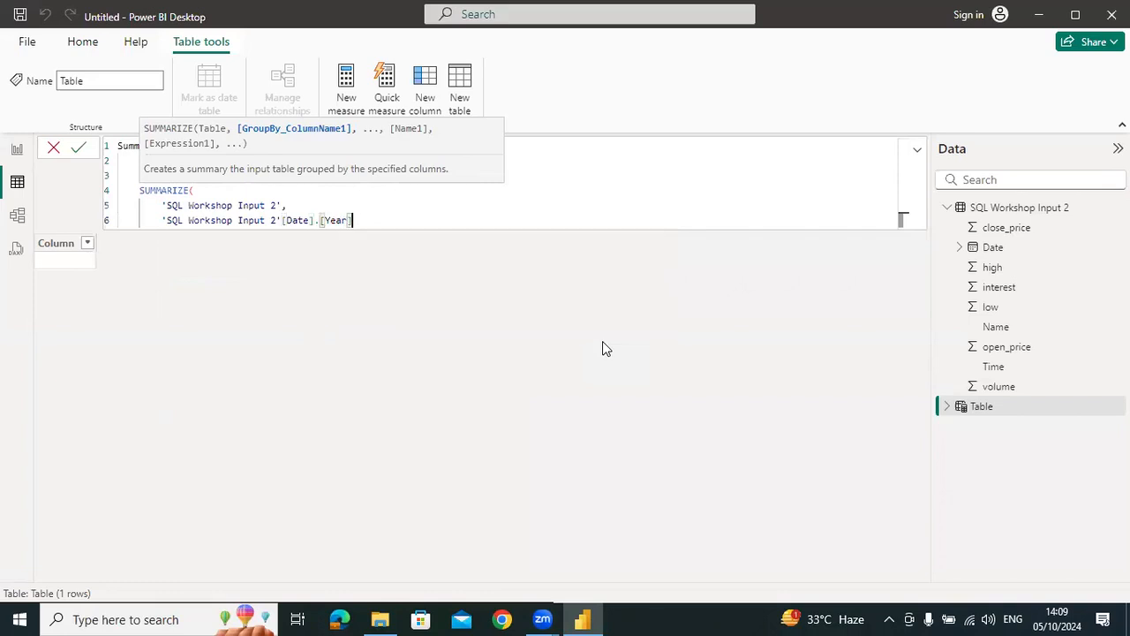
text(,)
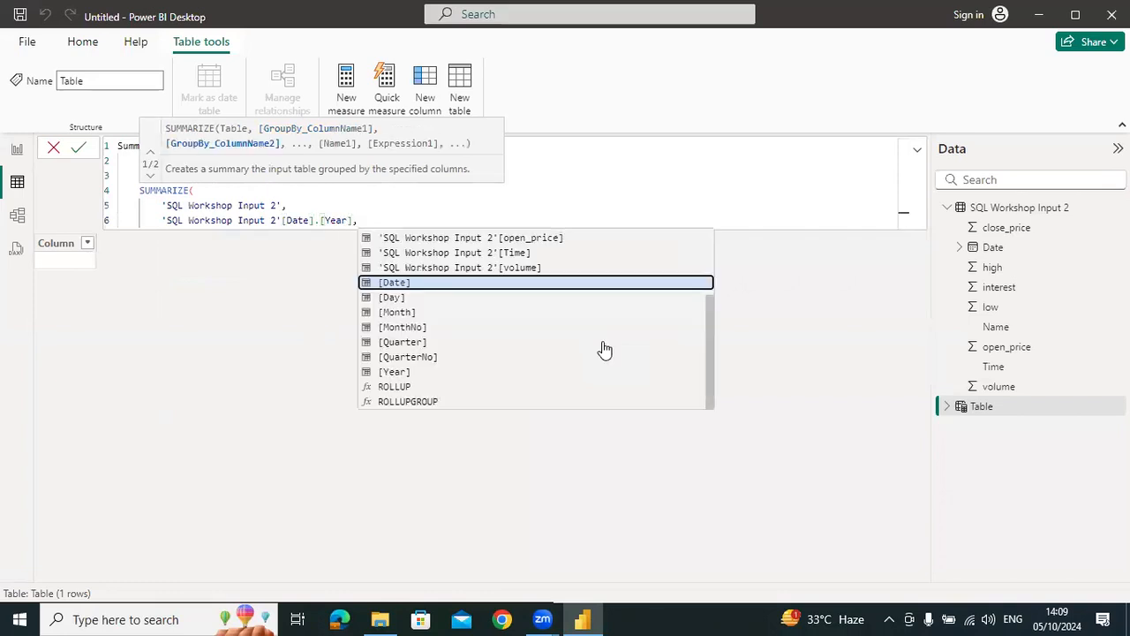
key(shift+Return)
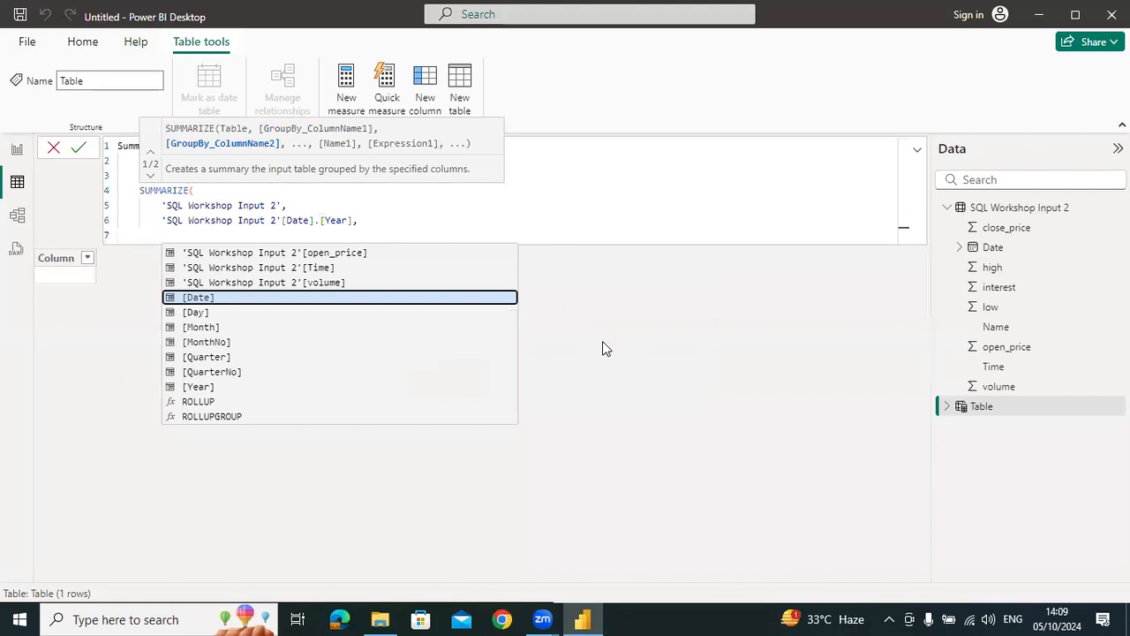
Add 'SQL Workshop Input 2'[Date].[MonthNo] as the second group-by column, on its own line
text(date)
key(Tab)
text(.)
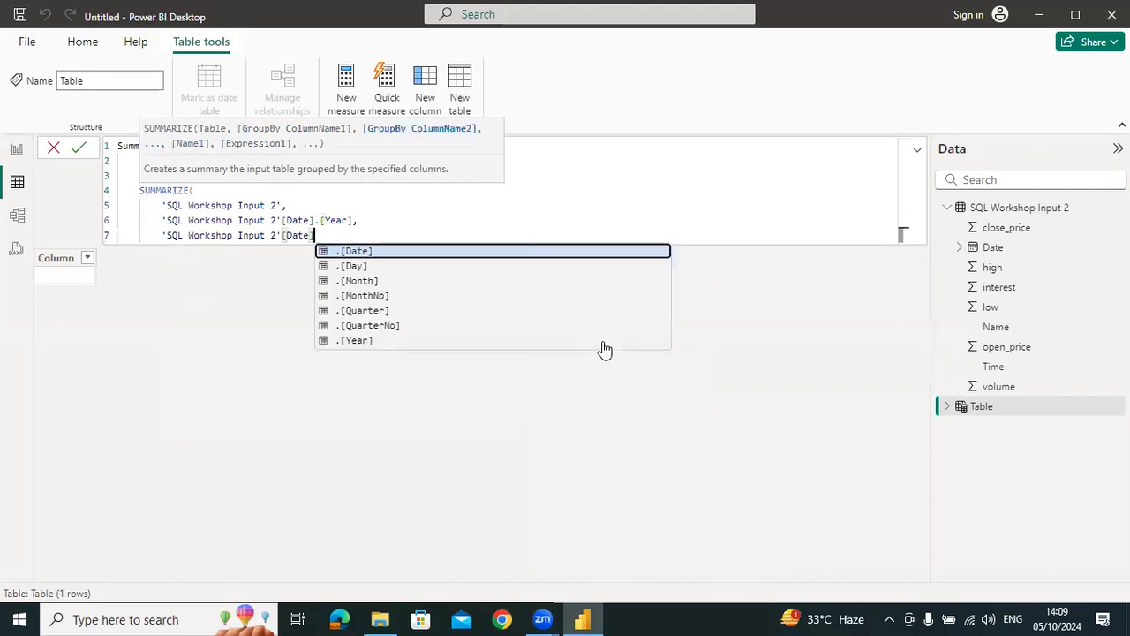
key(Down)
key(Down)
key(Down)
key(Tab)
text(,)
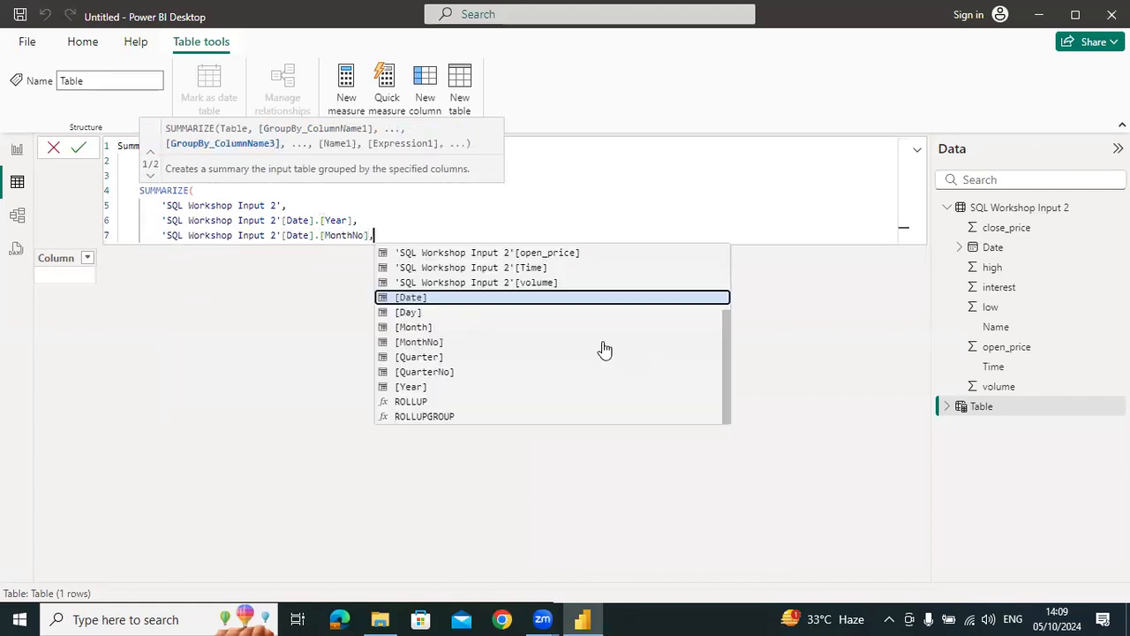
key(shift+Return)
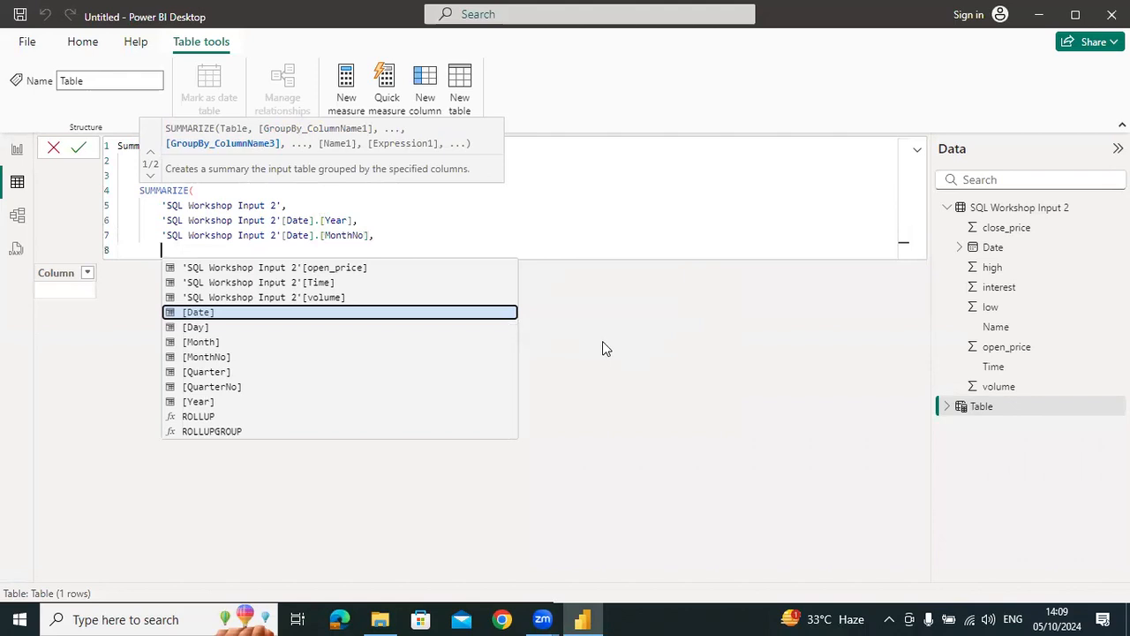
Add a "Min date" column to SUMMARIZE, calculated as MIN('SQL Workshop Input 2'[Date].[Date])
text("Min date)
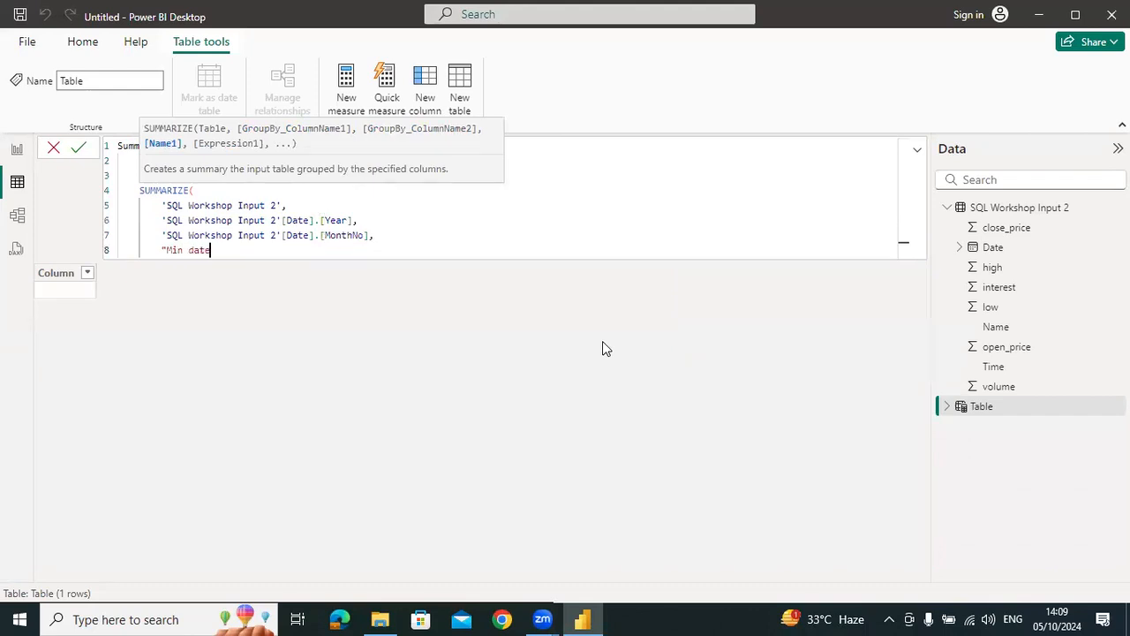
text(",MIN(date)
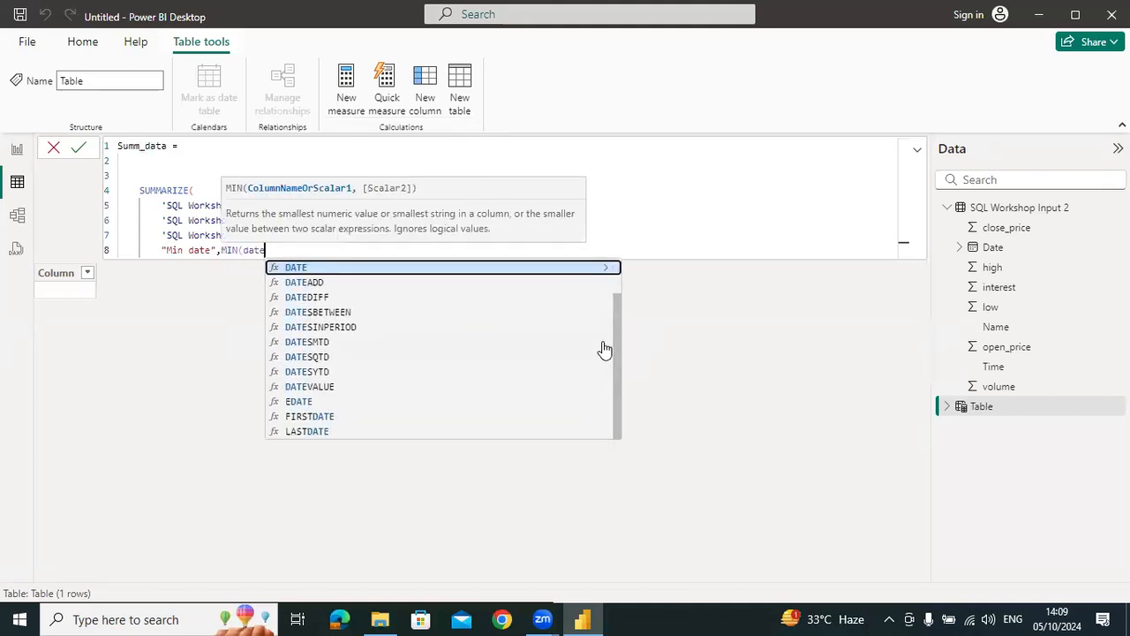
key(BackSpace)
key(BackSpace)
key(BackSpace)
key(BackSpace)
text(sql)
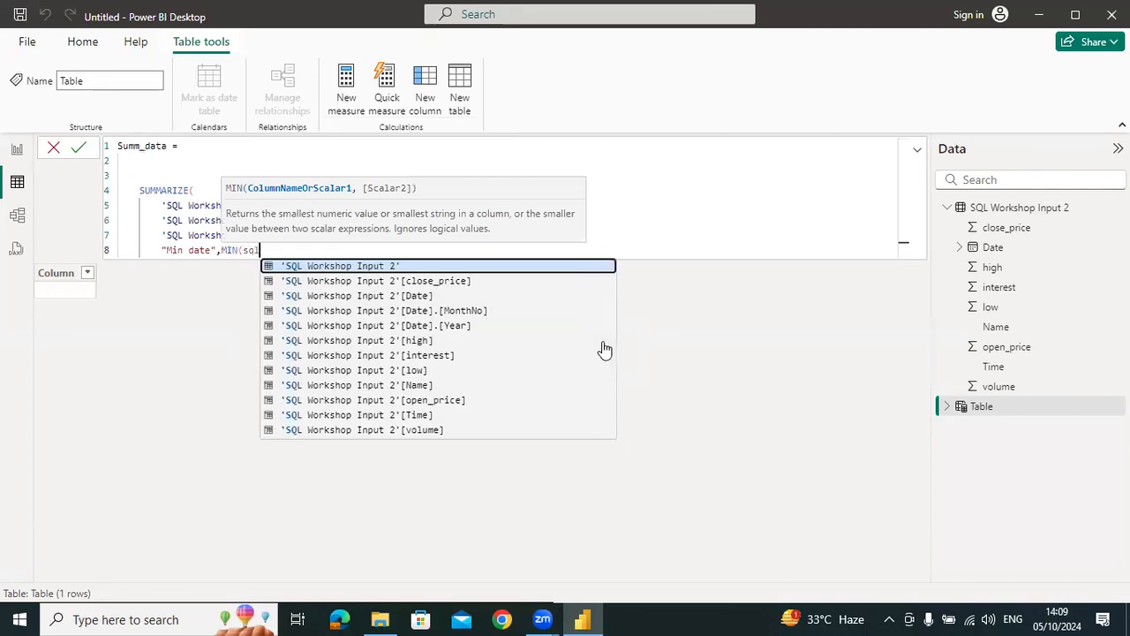
key(Down)
key(Down)
key(Tab)
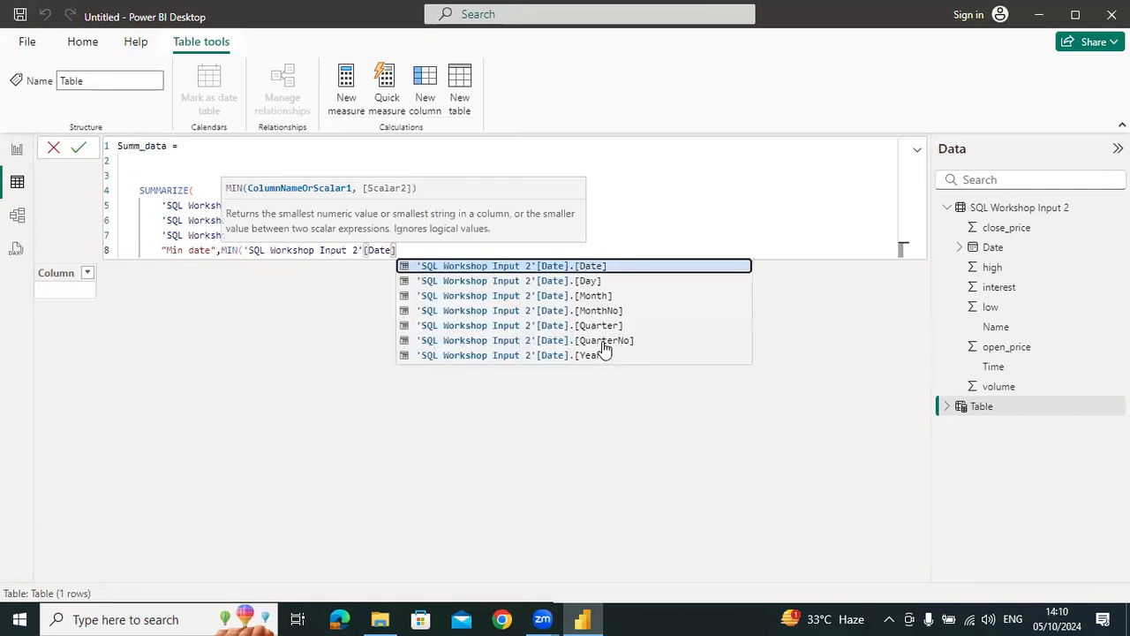
key(Tab)
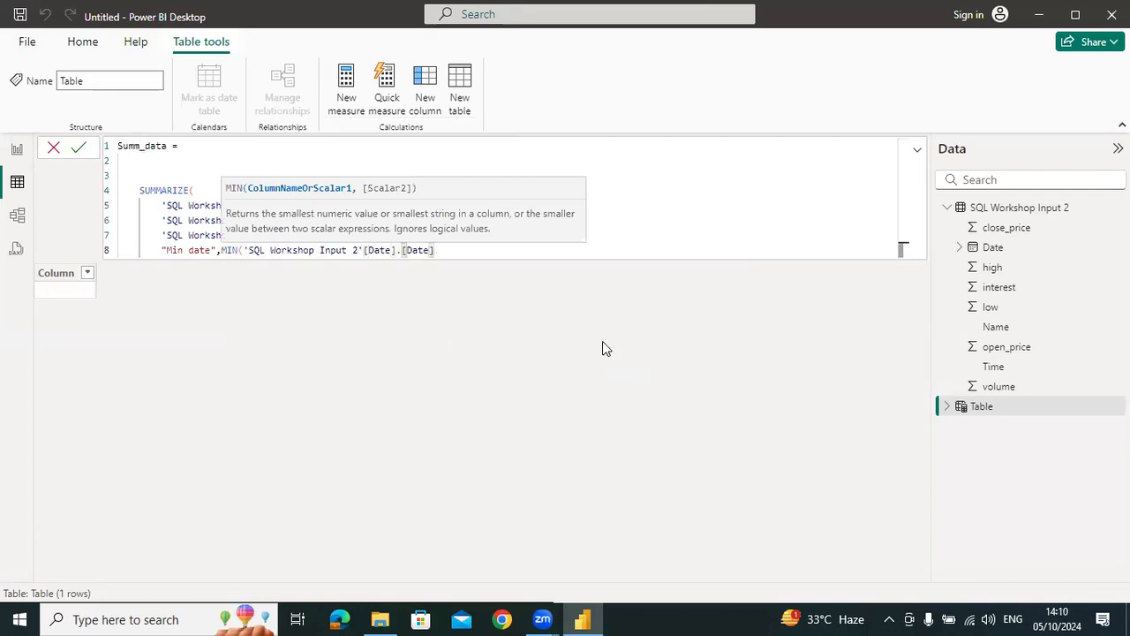
text())
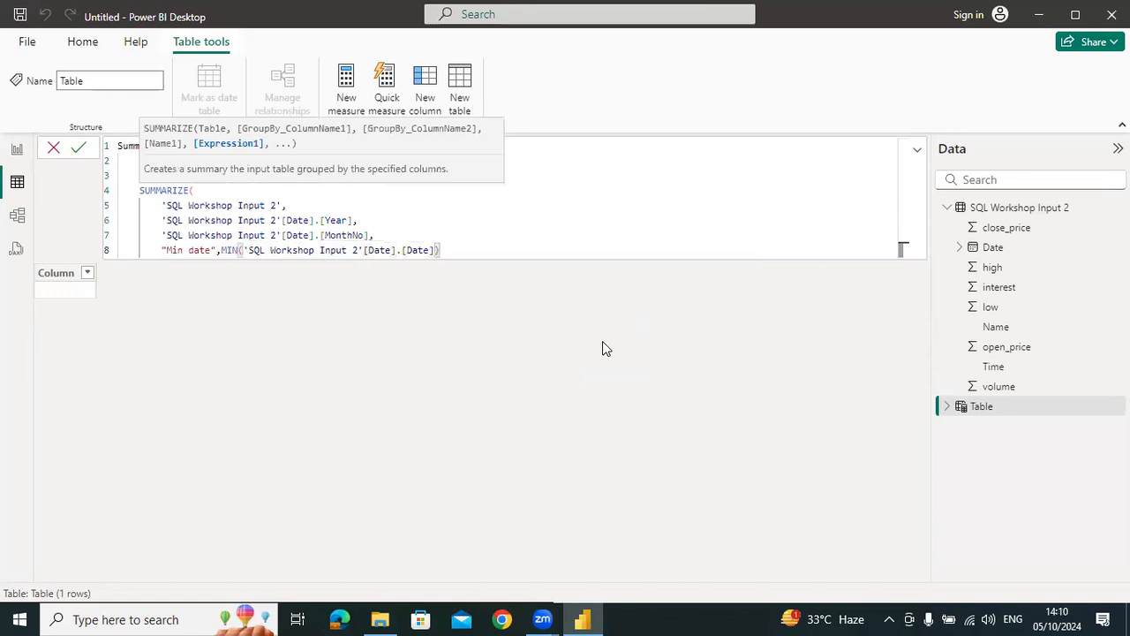
Close the SUMMARIZE function on its own line and commit the Summ_data table formula
key(shift+Return)
text())
key(Return)
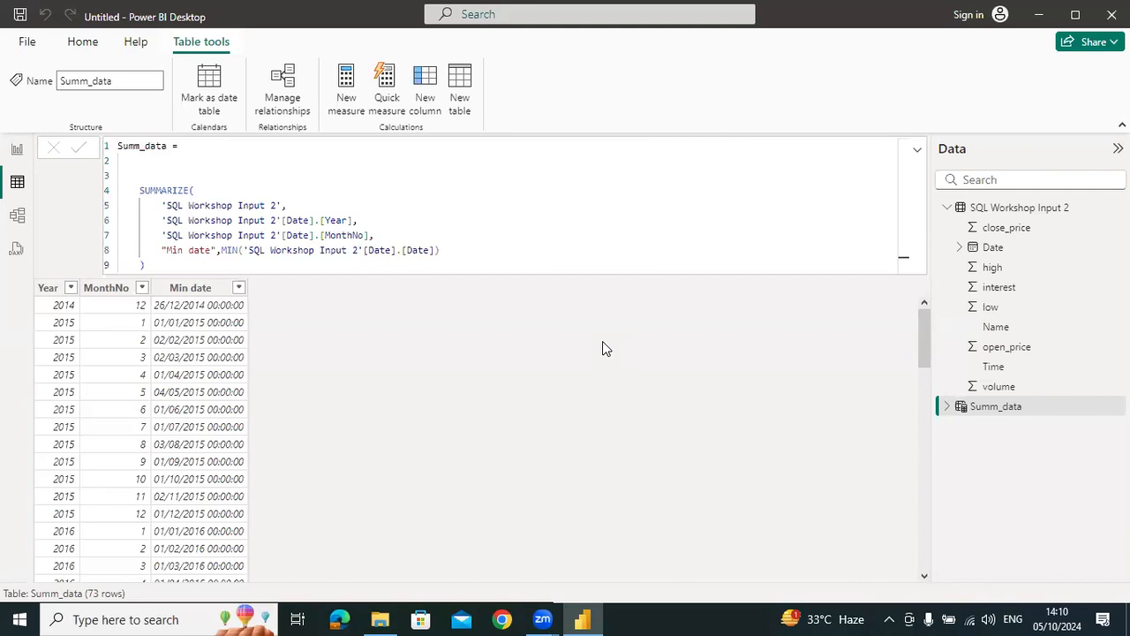
Add a "Min time" column to the Summ_data formula below Min date, calculated as MIN('SQL Workshop Input 2'[Time]), and commit it
click(466, 254)
text(,)
key(Return)
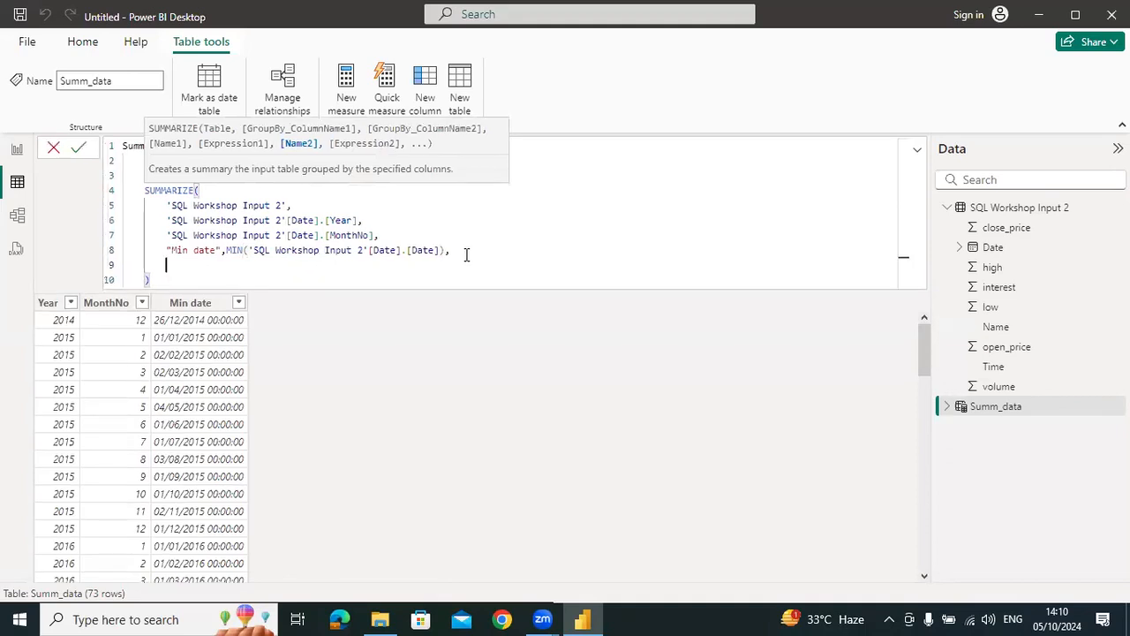
text("Min time",min)
key(Tab)
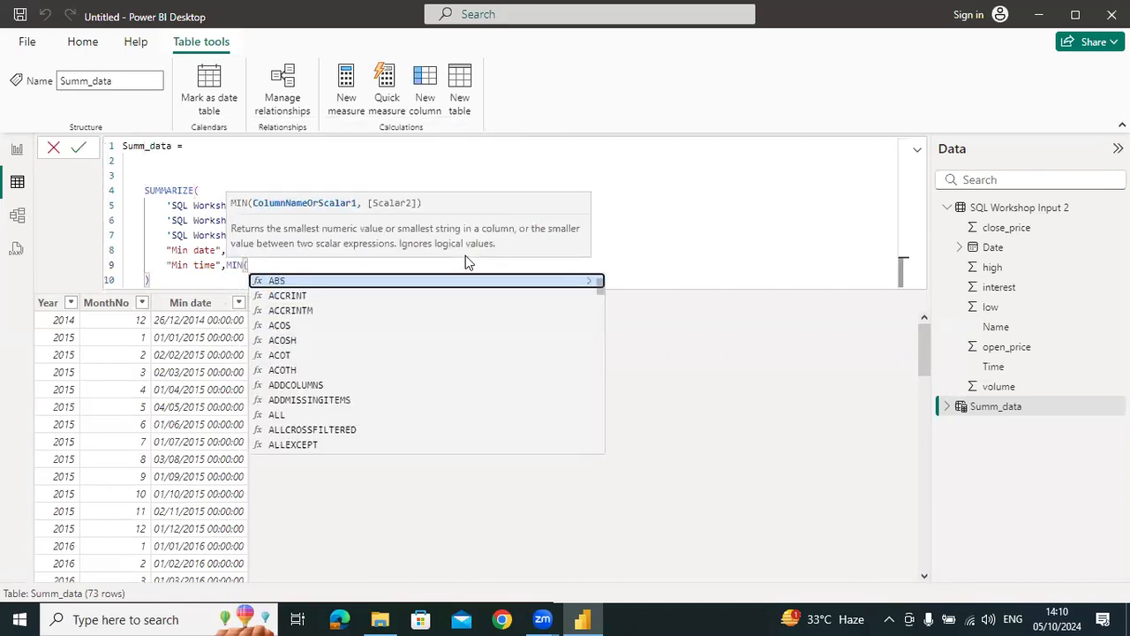
text(time)
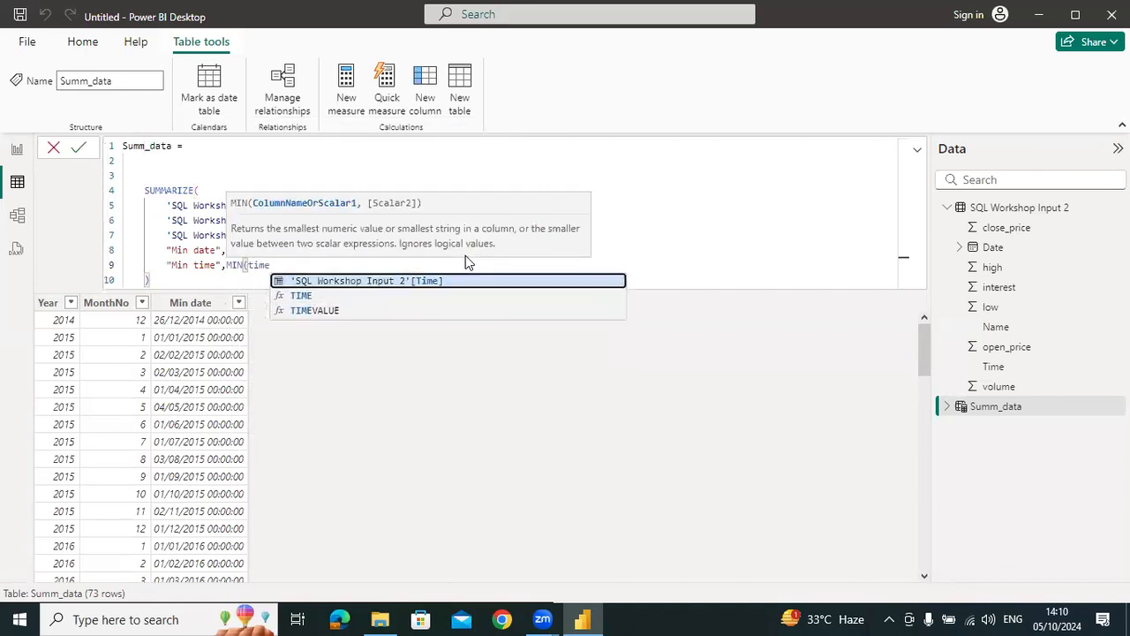
key(Tab)
text())
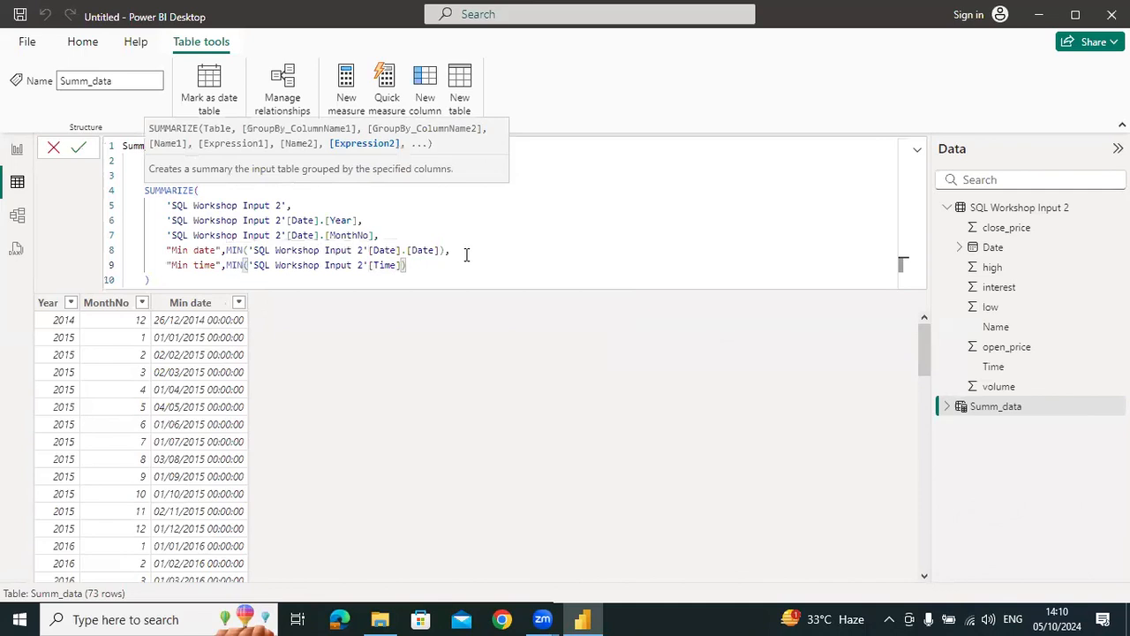
key(Return)
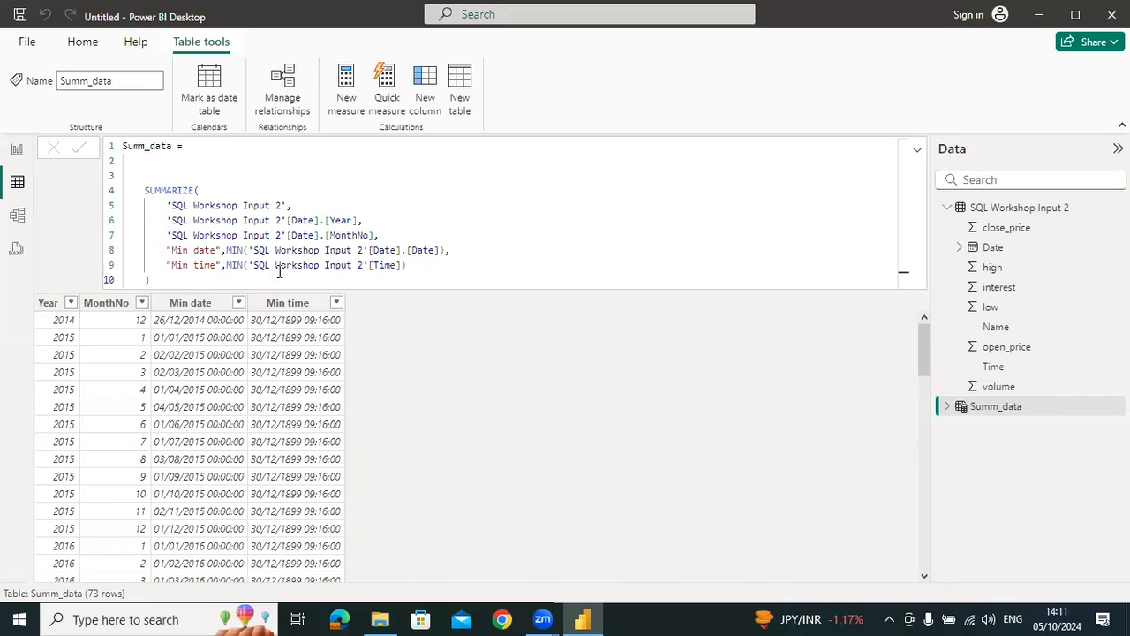
Change the data type of the Min time column to Time
click(287, 302)
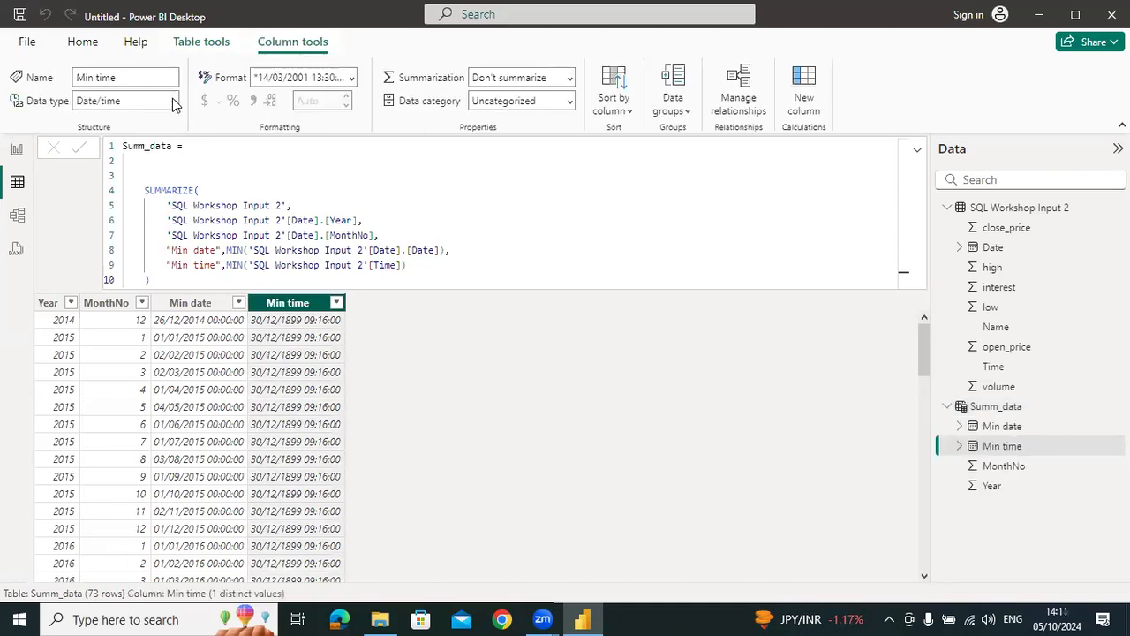
click(173, 102)
click(127, 244)
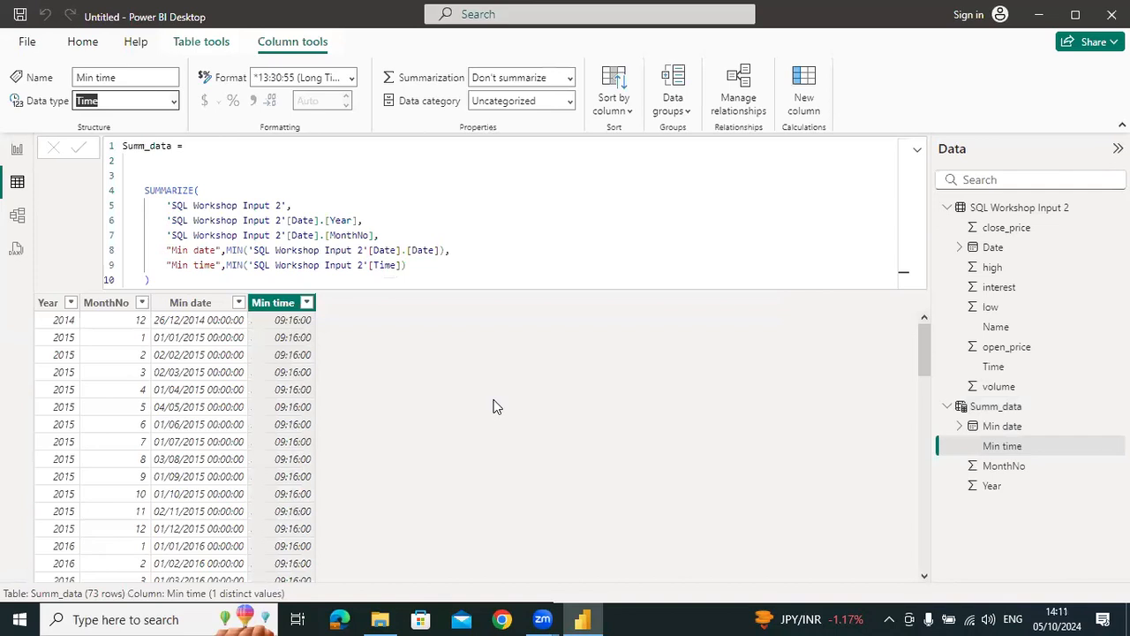
click(452, 264)
click(447, 385)
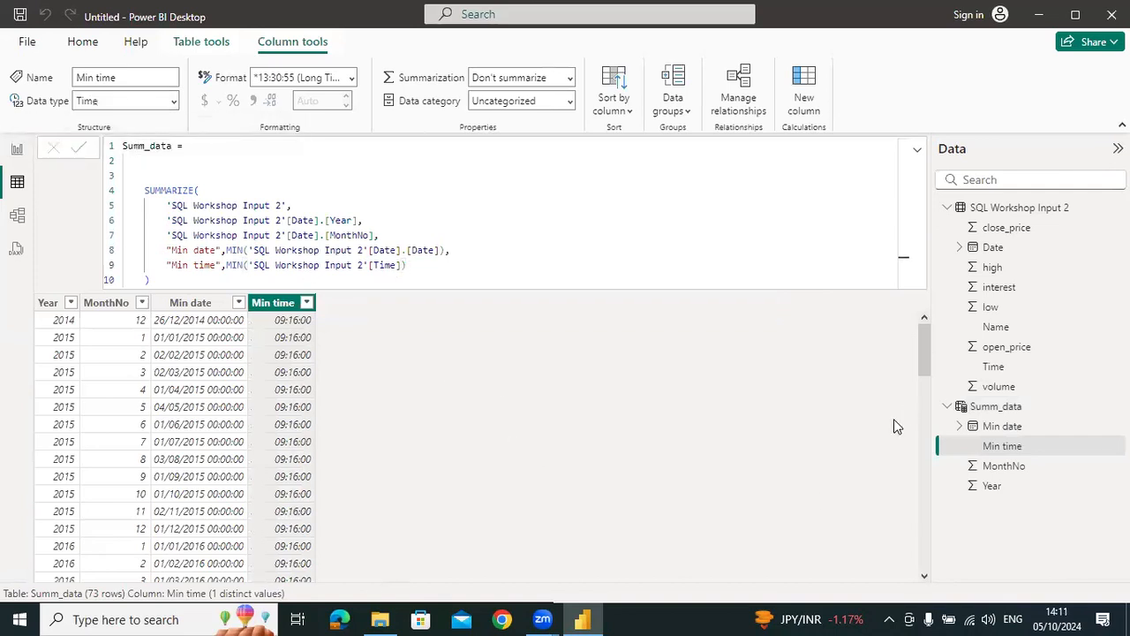
Create a new calculated column in the Summ_data table and name it Lookup_Open
click(961, 407)
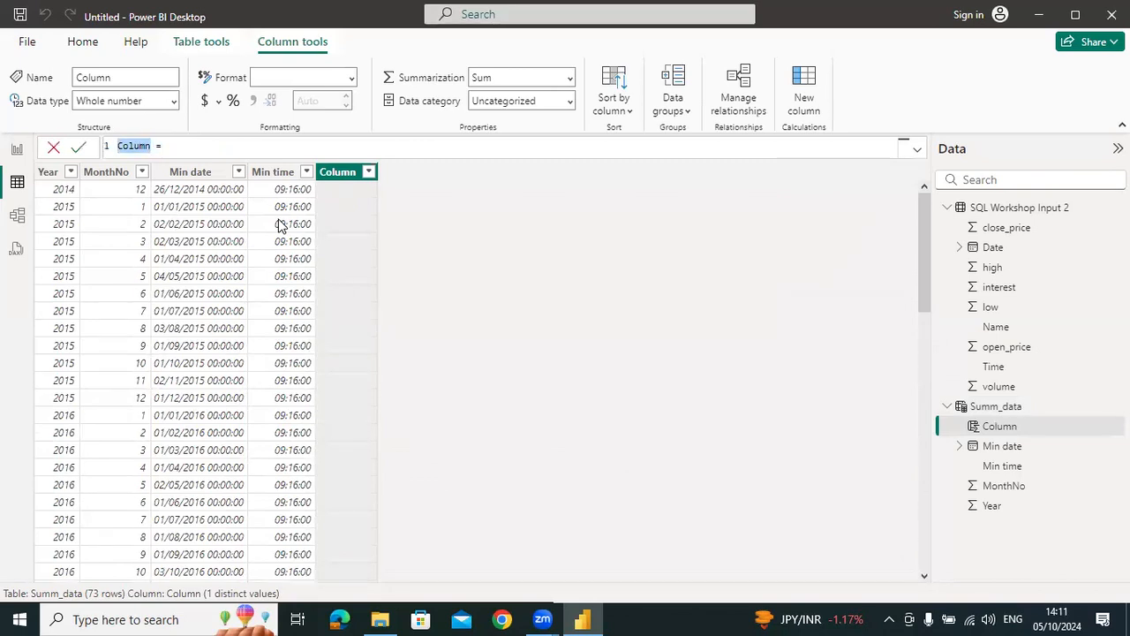
key(BackSpace)
text(Lookup_Open)
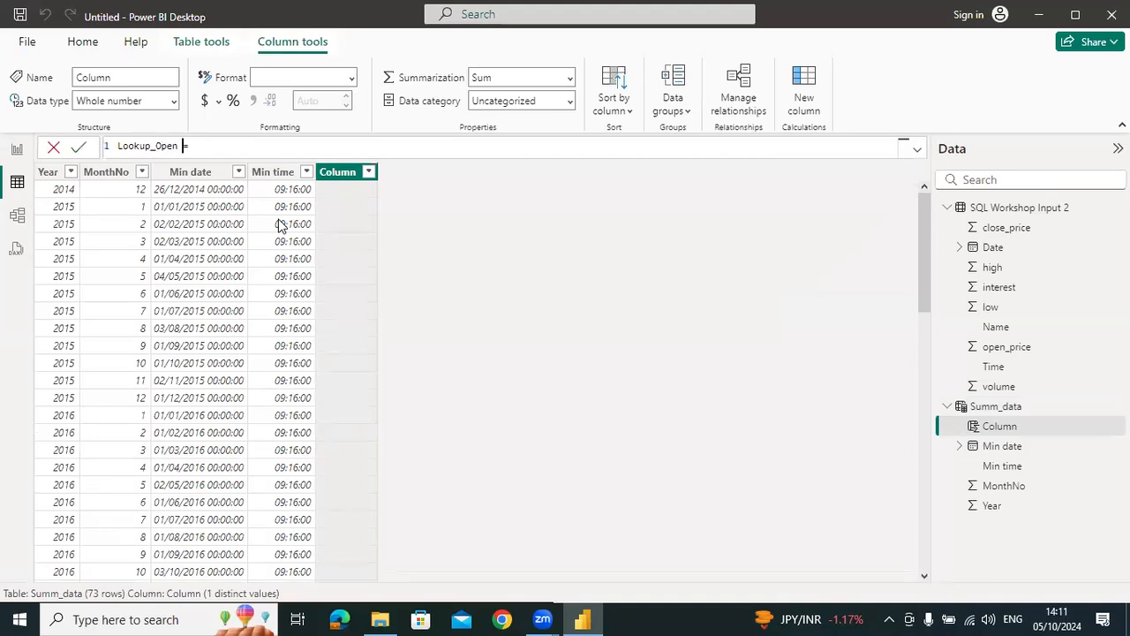
Begin the Lookup_Open formula two lines below its name with LOOKUPVALUE, using 'SQL Workshop Input 2'[open_price] as the result column
key(shift+Return)
key(shift+Return)
key(Tab)
text(loo)
key(Tab)
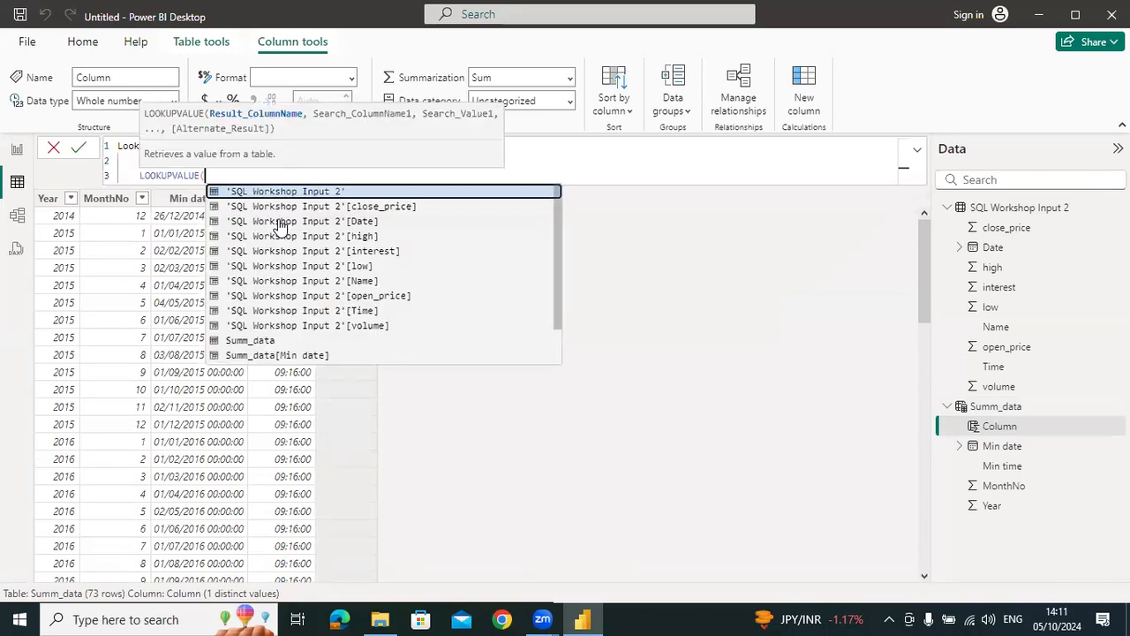
text(ope)
key(Tab)
text(,)
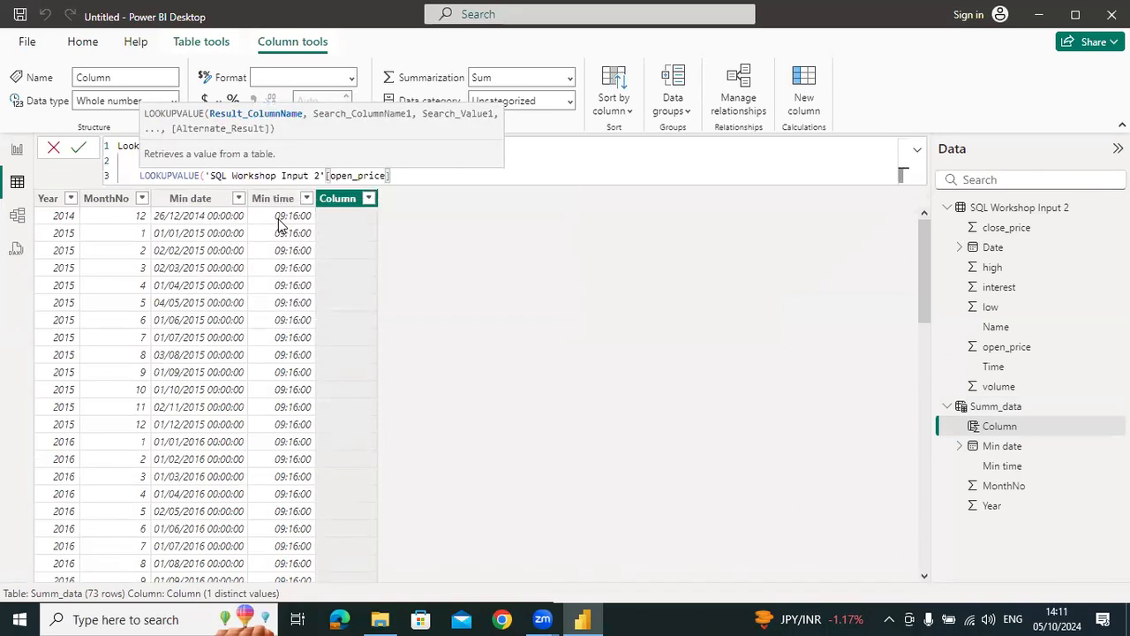
key(shift+Return)
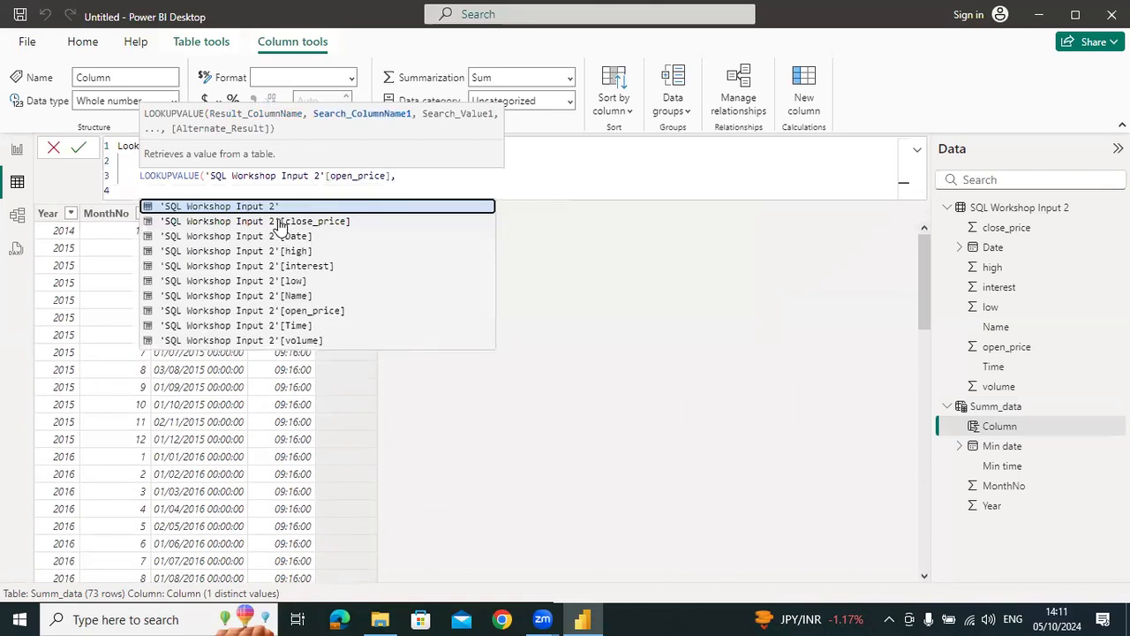
Add 'SQL Workshop Input 2'[Date].[Date] as the first search column of LOOKUPVALUE
key(Down)
key(Down)
key(Down)
key(Down)
key(Down)
key(Up)
key(Up)
key(Up)
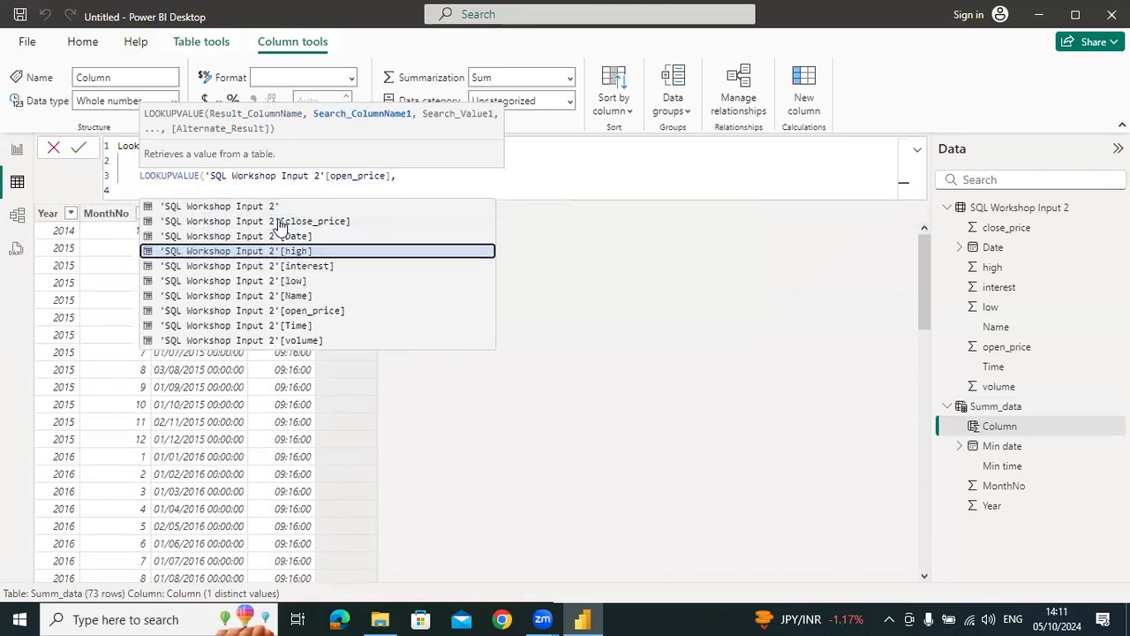
key(Tab)
text(.)
key(Tab)
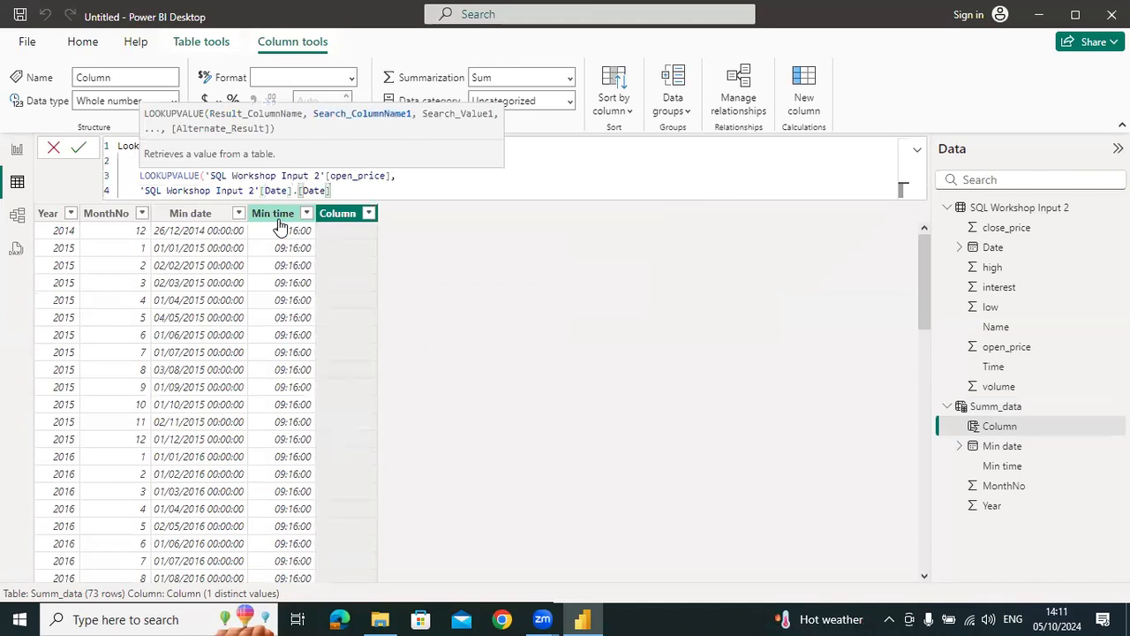
Set Summ_data[Min date].[Date] as the first search value and start a new line for the second search pair
text(,min)
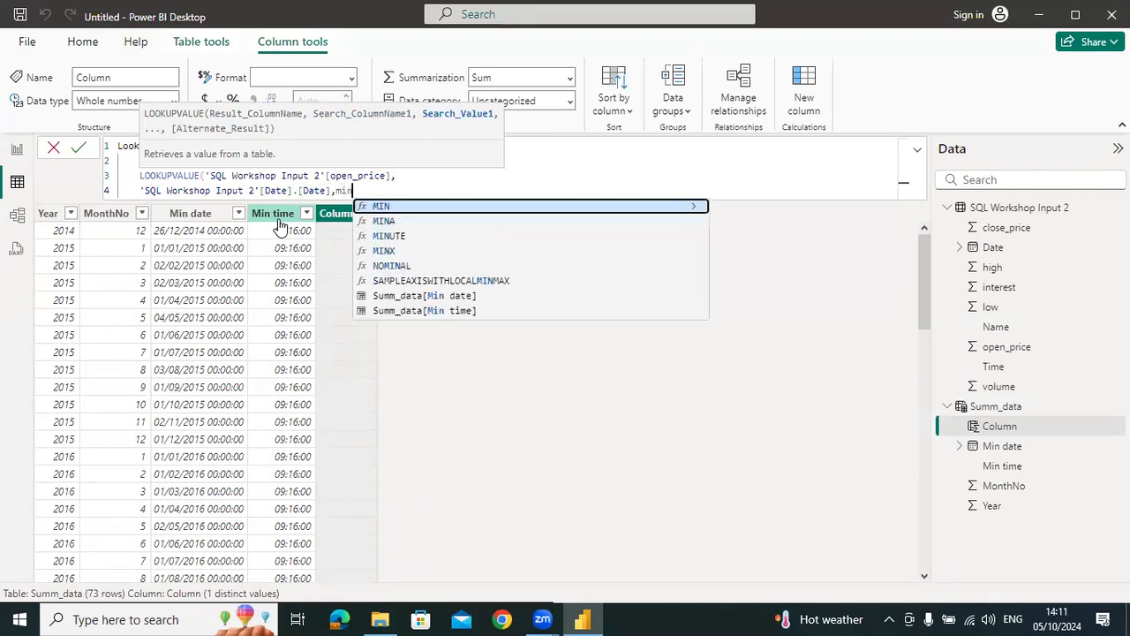
key(Down)
key(Down)
key(Down)
key(Down)
key(Down)
key(Down)
key(Tab)
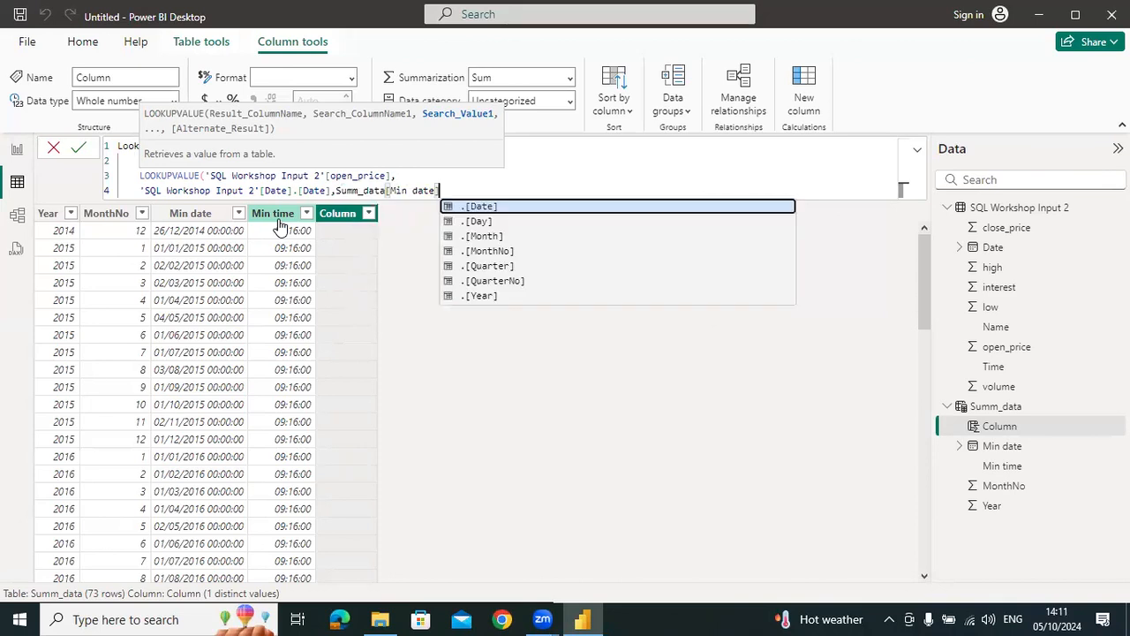
key(Tab)
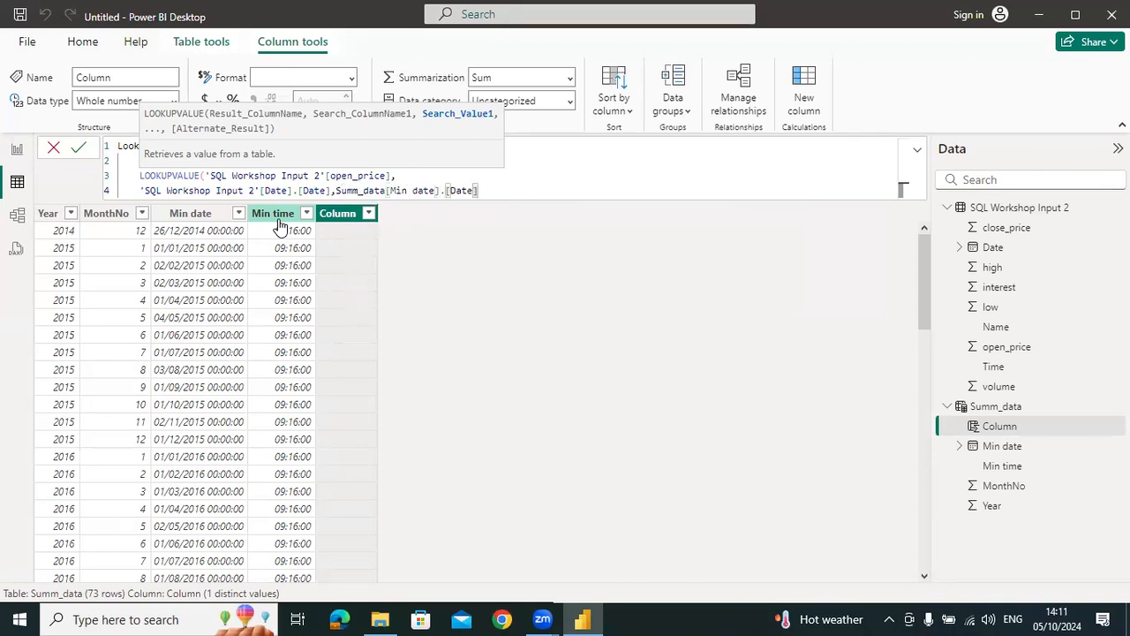
text(,)
key(shift+Return)
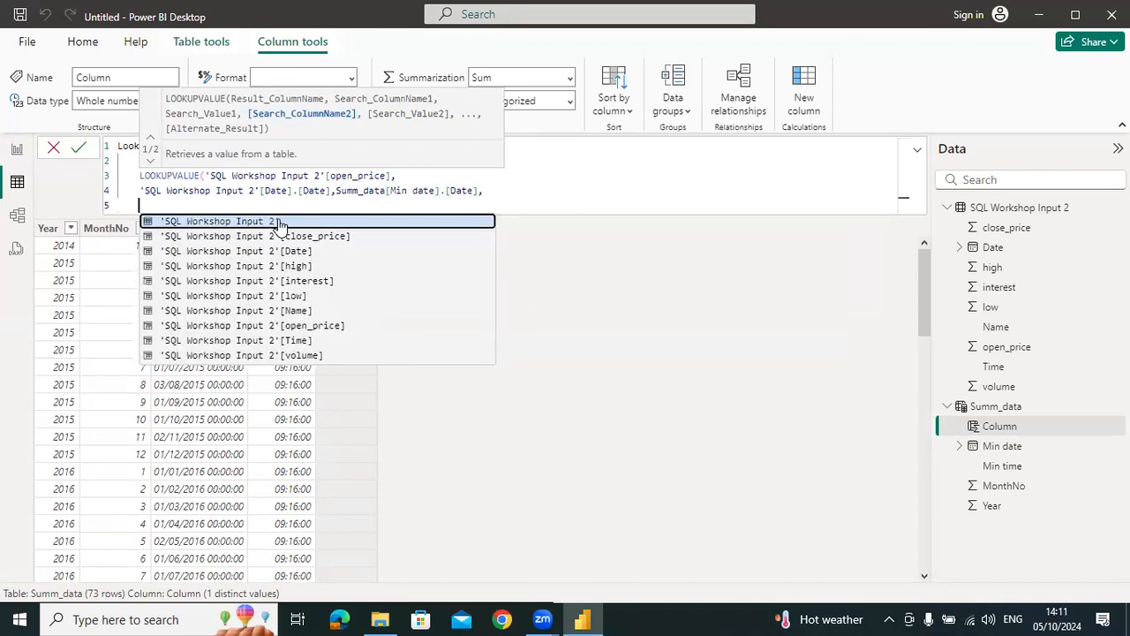
Add 'SQL Workshop Input 2'[Time] with Summ_data[Min time] as the second search pair, close LOOKUPVALUE and commit the column
key(Down)
key(Down)
key(Down)
key(Down)
key(Down)
key(Down)
key(Down)
key(Down)
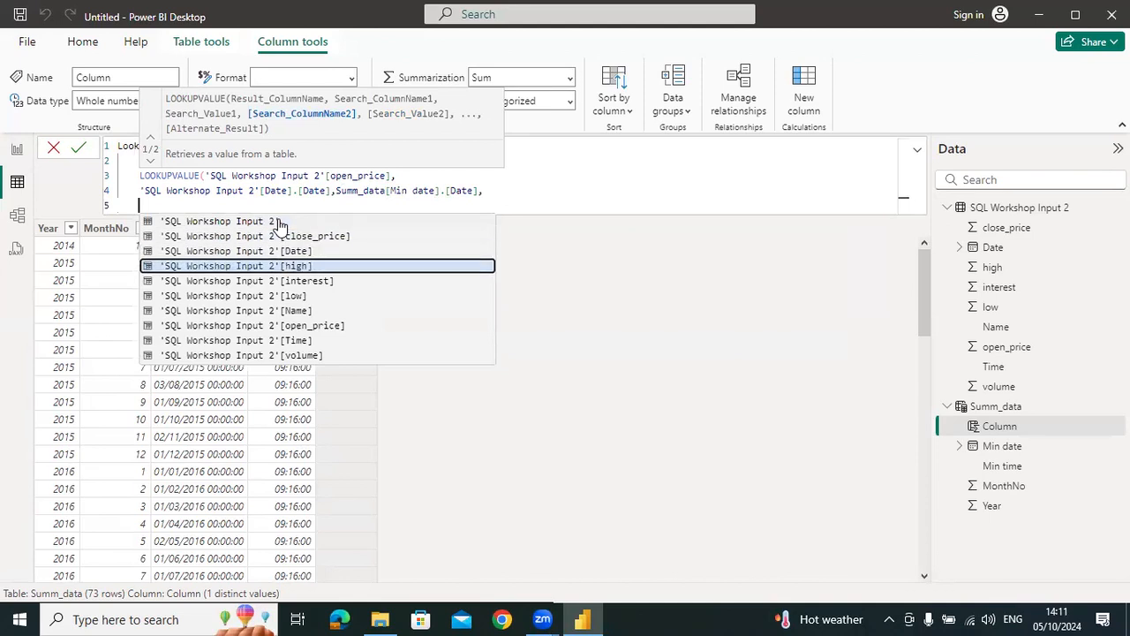
key(Tab)
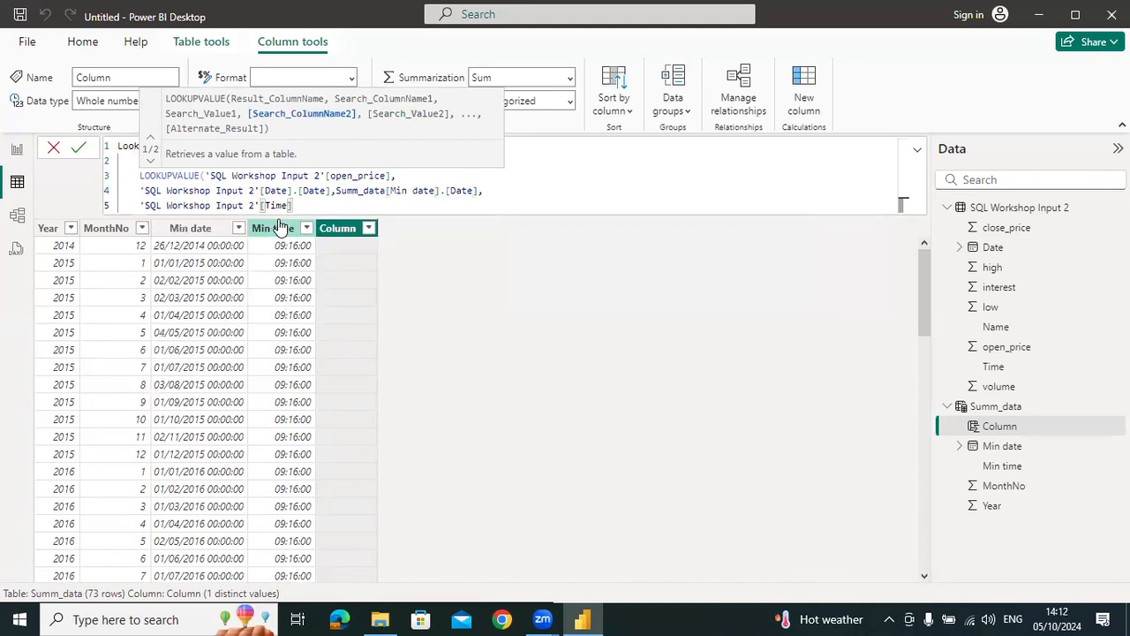
text(,min)
key(Down)
key(Down)
key(Down)
key(Down)
key(Down)
key(Down)
key(Tab)
text())
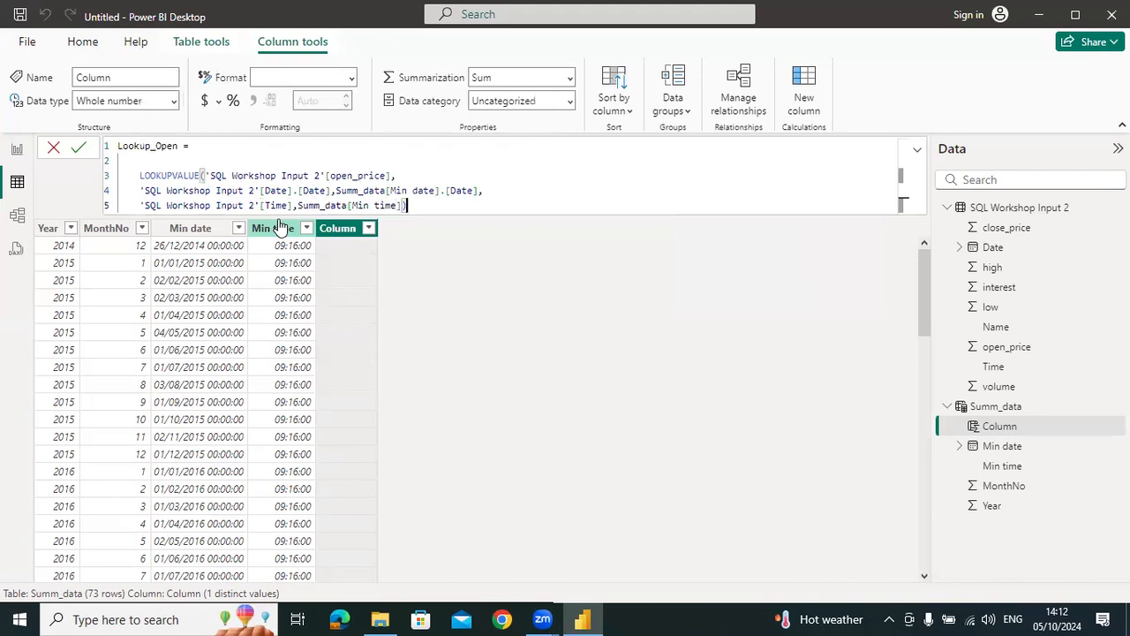
key(Return)
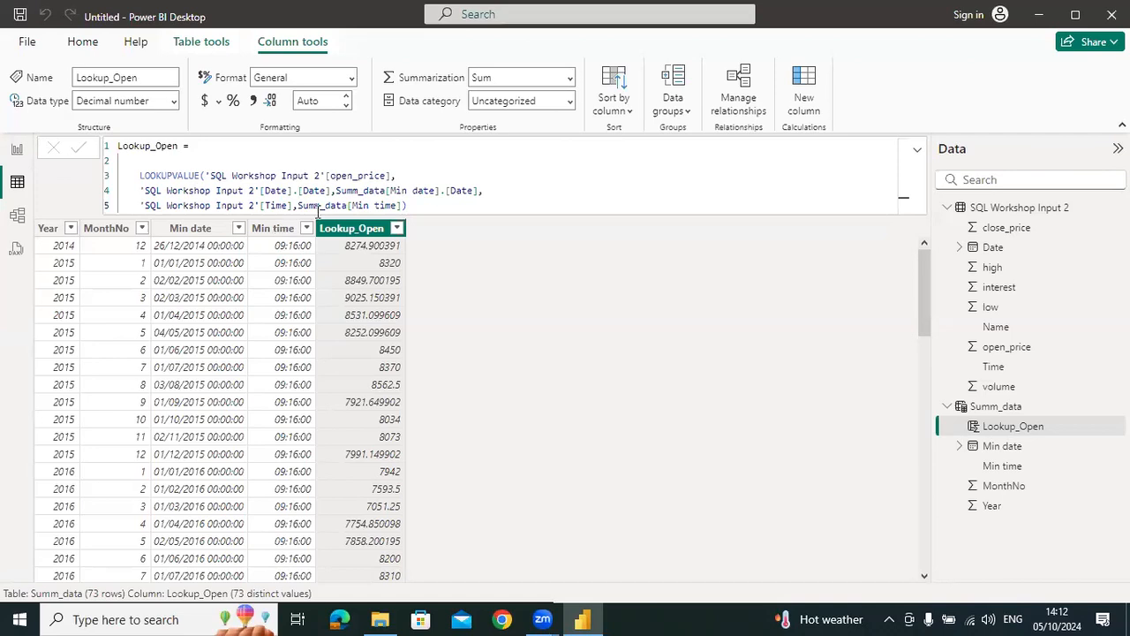
Review the Min date and Min time expressions in the Summ_data table's formula
click(1014, 409)
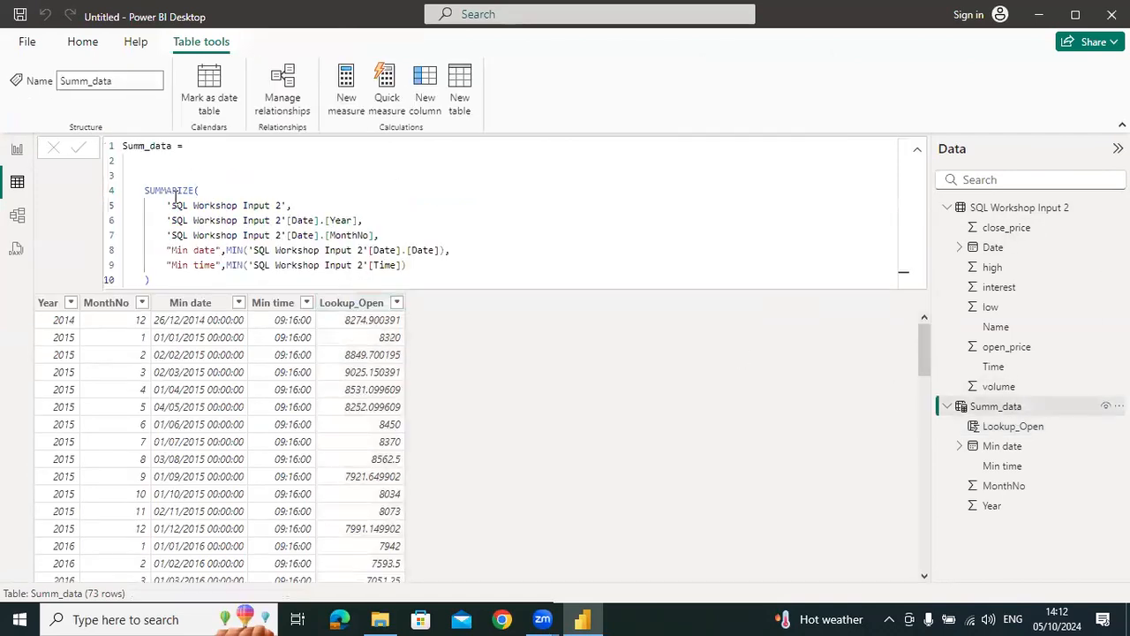
drag(168, 251, 420, 266)
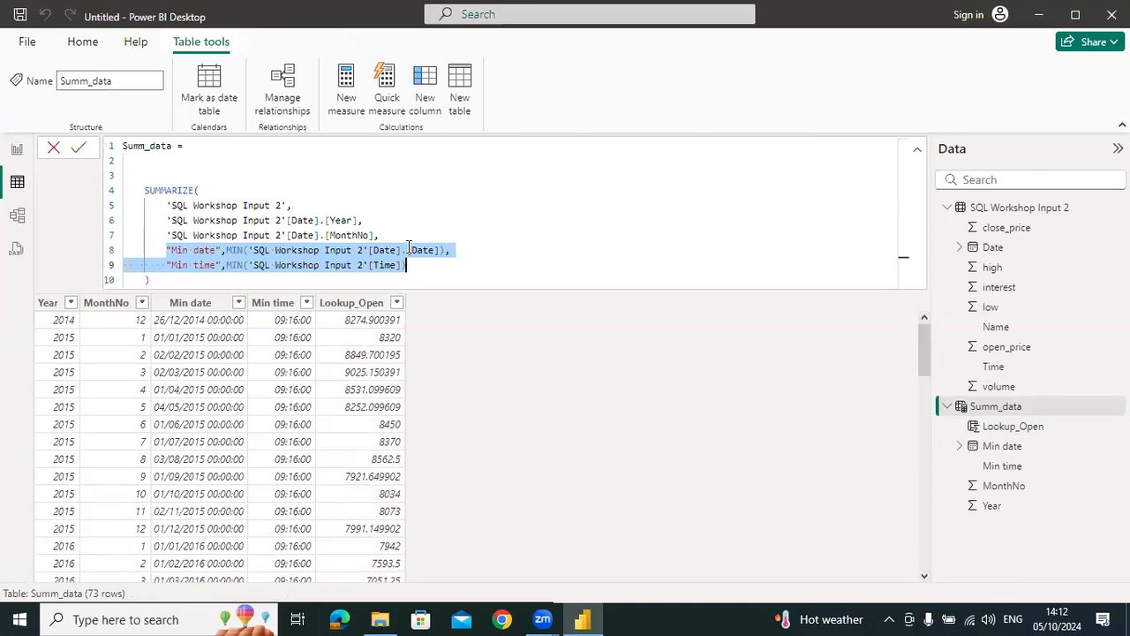
click(422, 264)
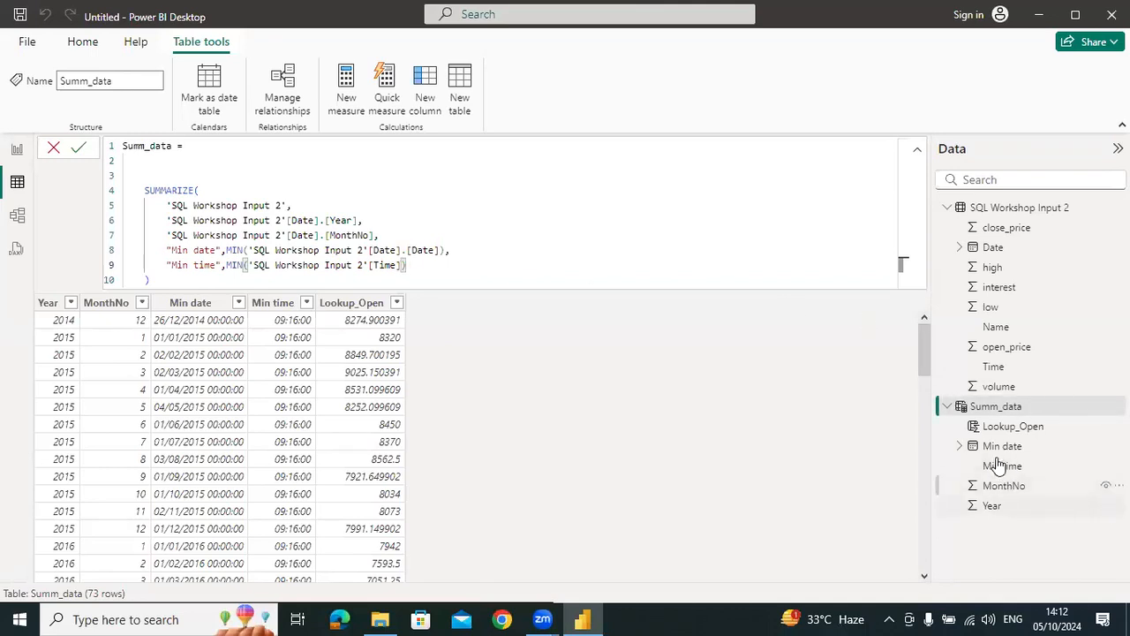
Create a new calculated column in Summ_data from a copy of the Lookup_Open column's formula
click(353, 302)
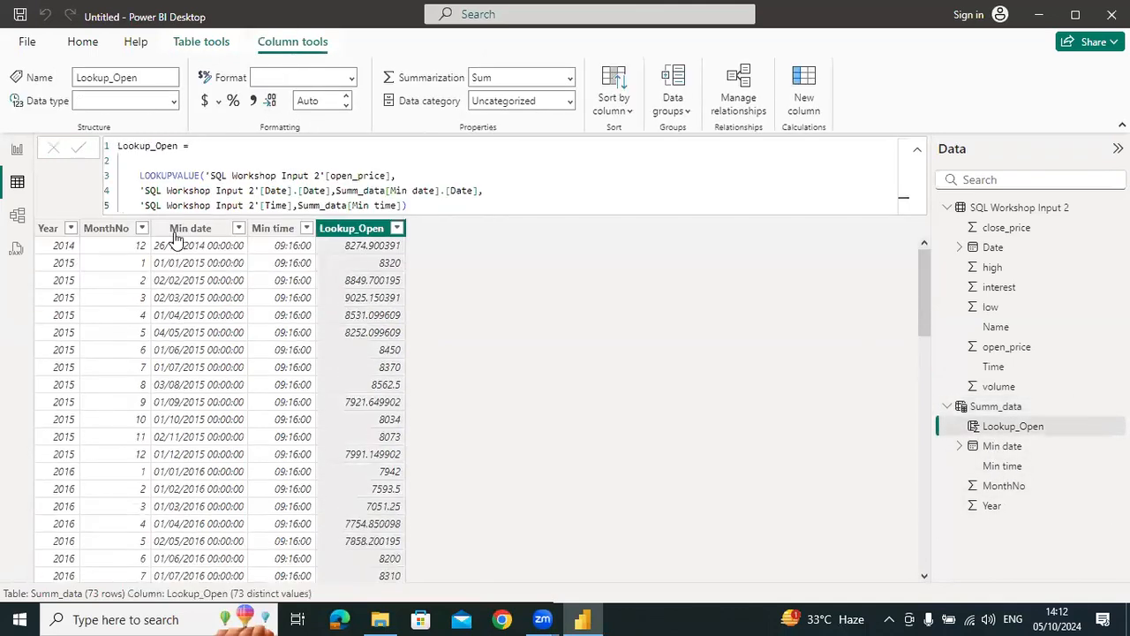
drag(406, 204, 96, 141)
key(ctrl+c)
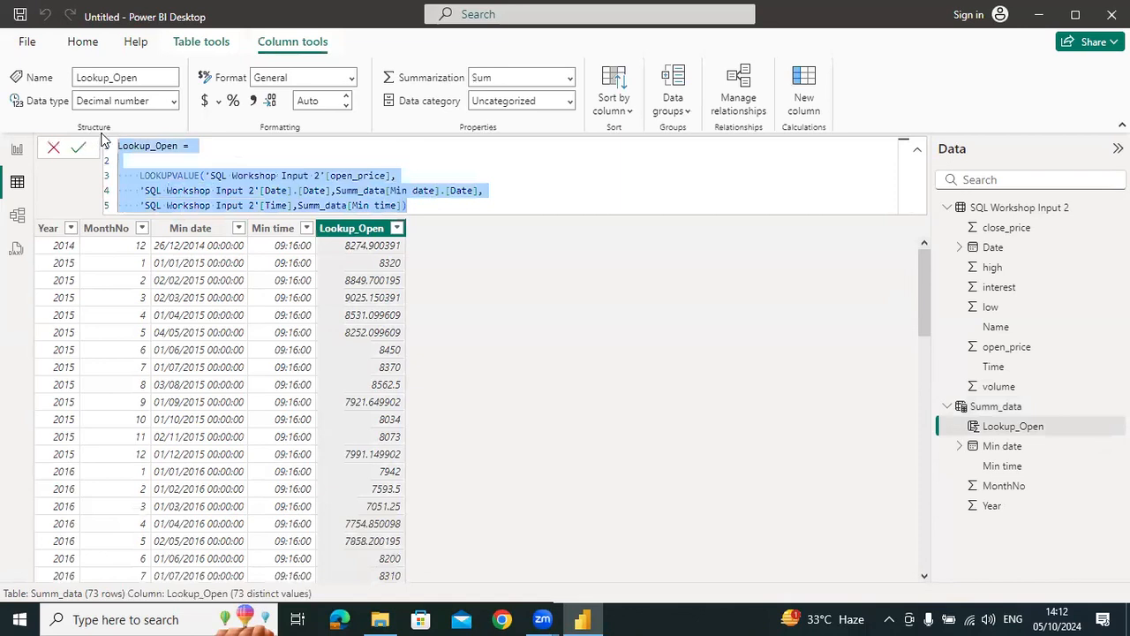
click(997, 406)
click(433, 117)
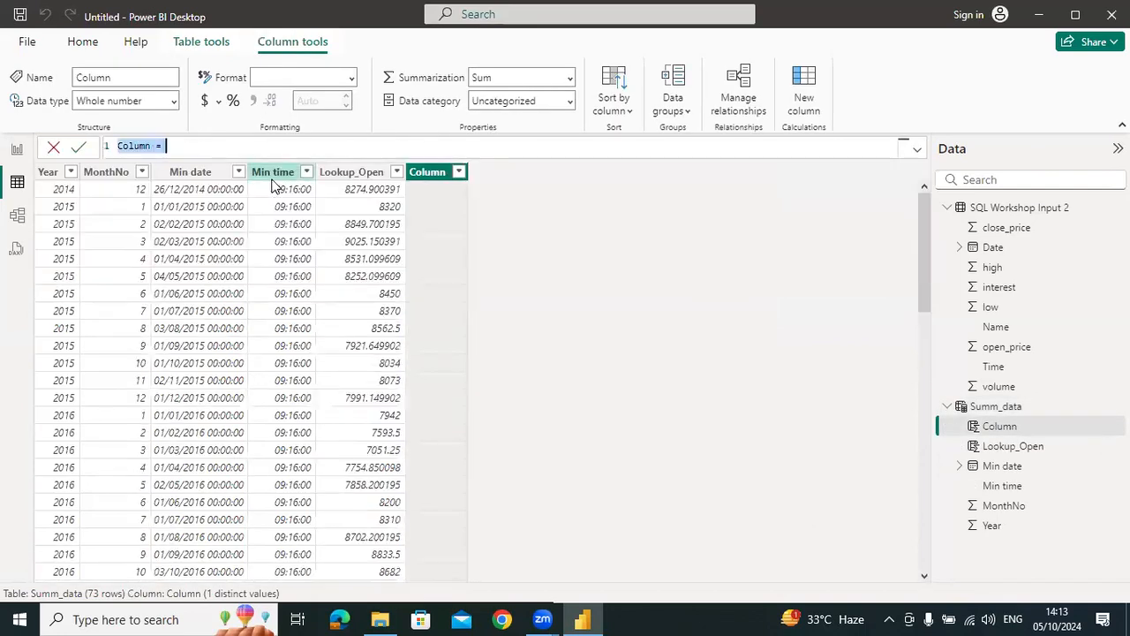
key(ctrl+v)
Rename the copied column Lookup_Volume, make LOOKUPVALUE return 'SQL Workshop Input 2'[volume] and commit it
click(182, 146)
key(BackSpace)
key(BackSpace)
key(BackSpace)
key(BackSpace)
text(Volume)
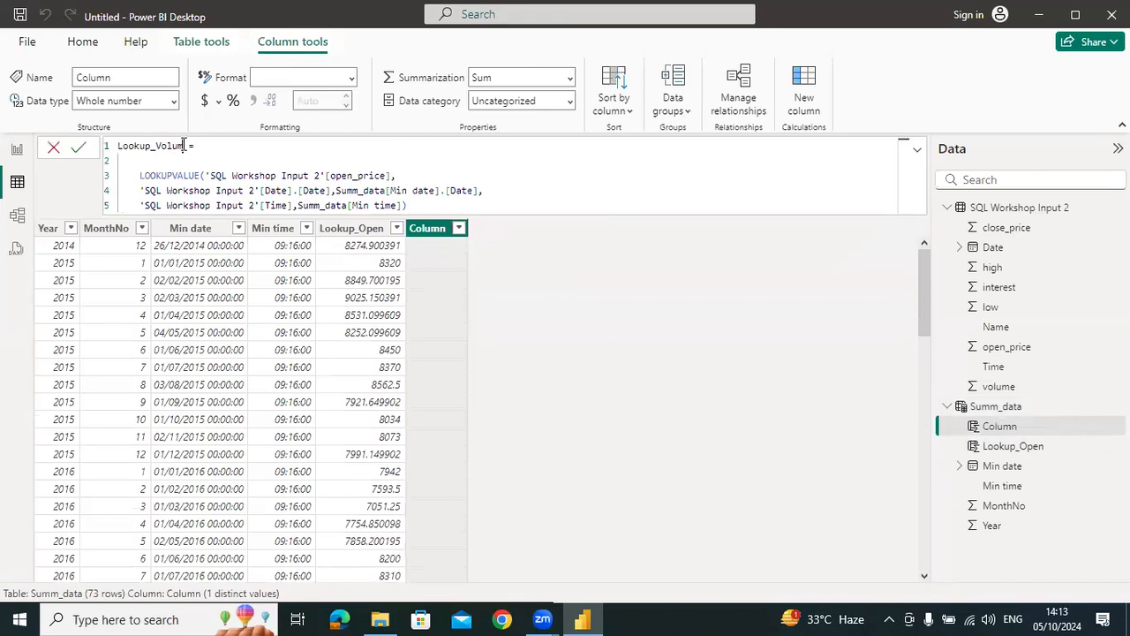
double_click(359, 175)
text(vol)
key(Tab)
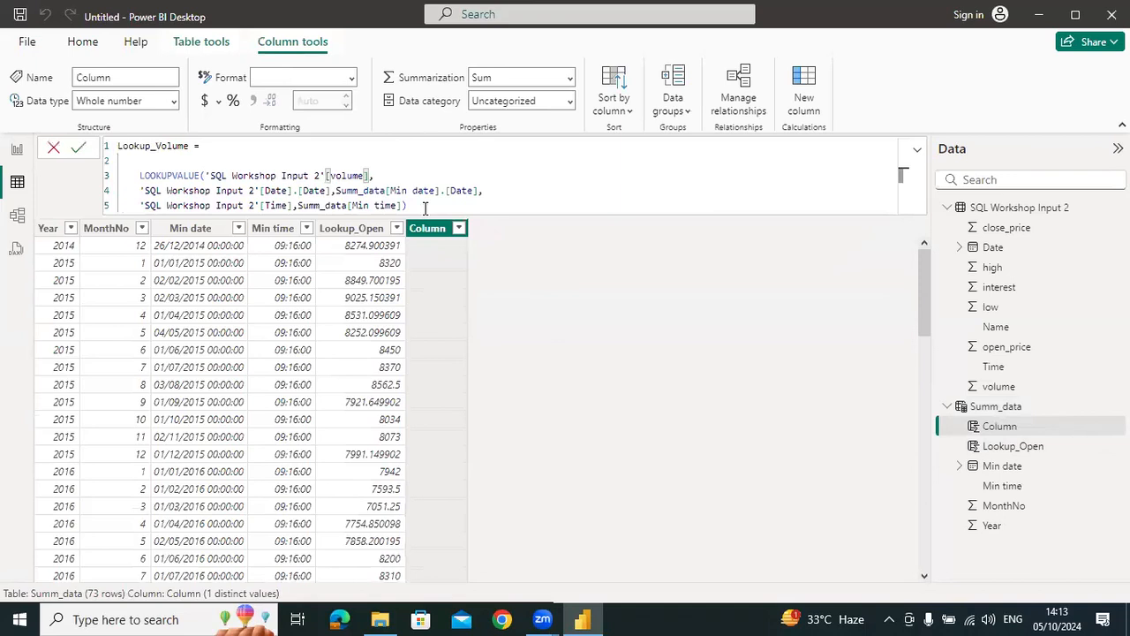
key(Return)
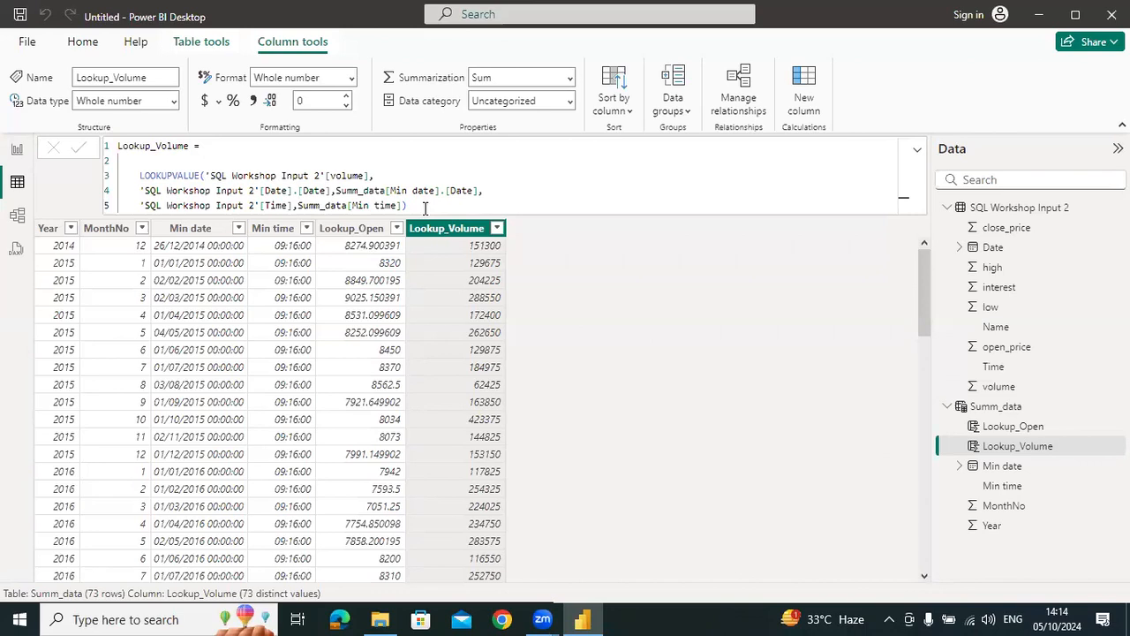
Start another summary column named "open_price" after Min time in the Summ_data table's SUMMARIZE formula
click(997, 408)
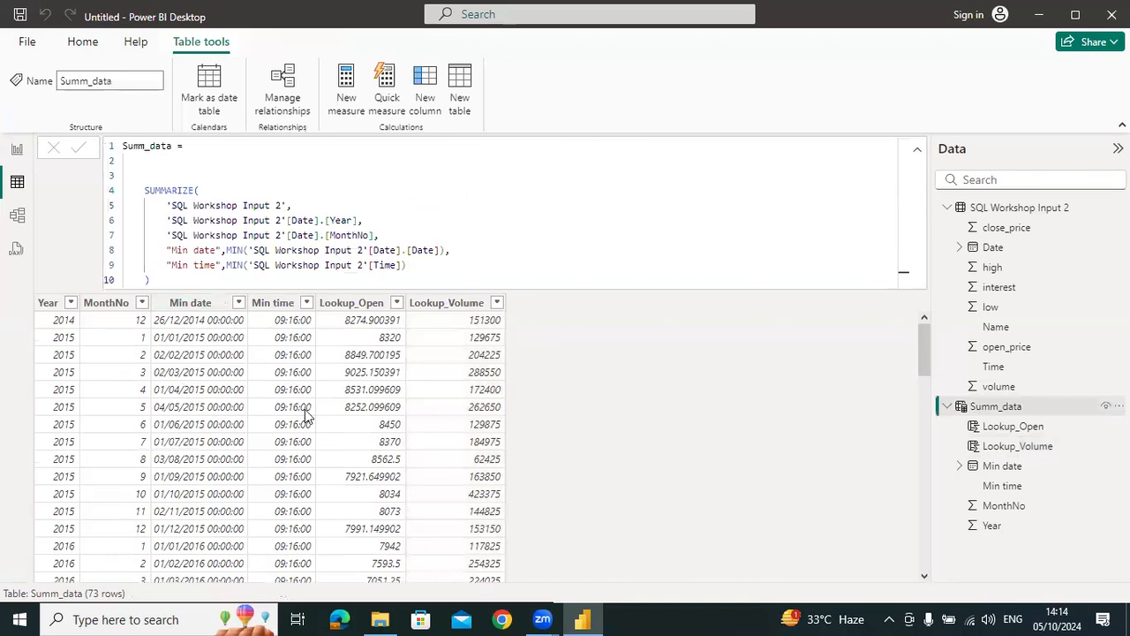
click(419, 265)
text(,)
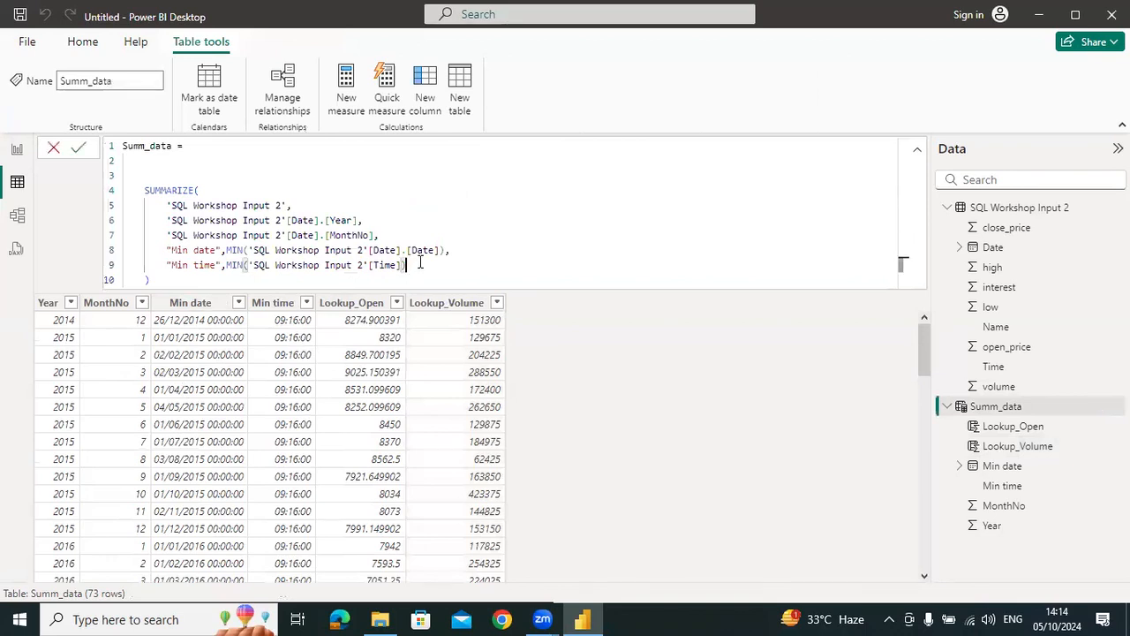
key(shift+Return)
text(open_price)
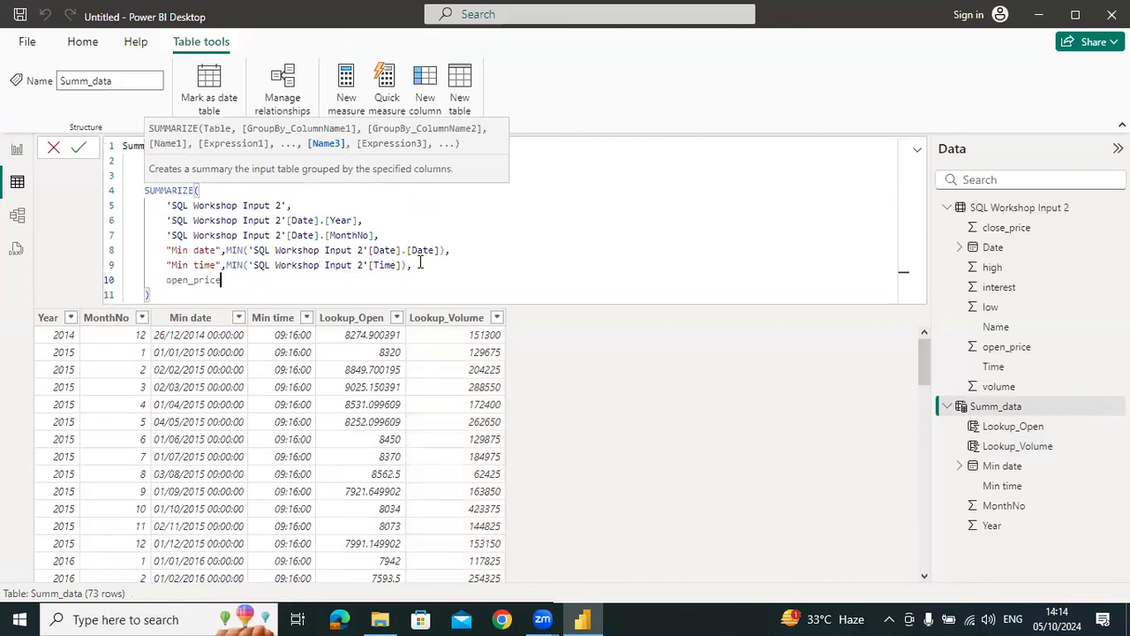
key(Home)
text(")
key(End)
text(",MIN()
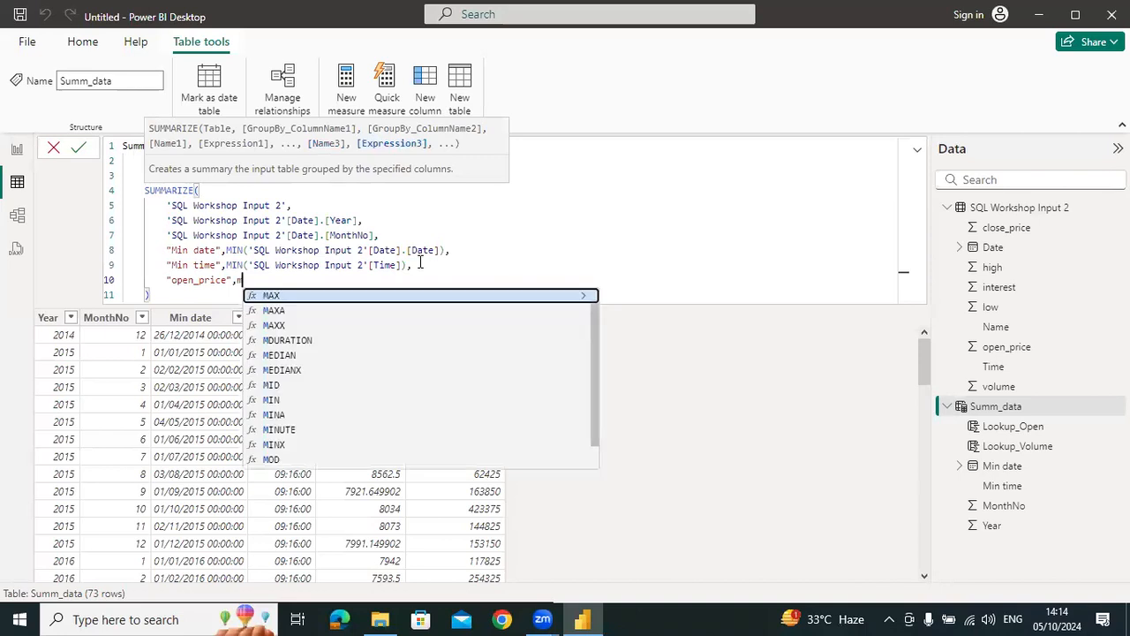
text('SQL Workshop Input 2'[open_price])
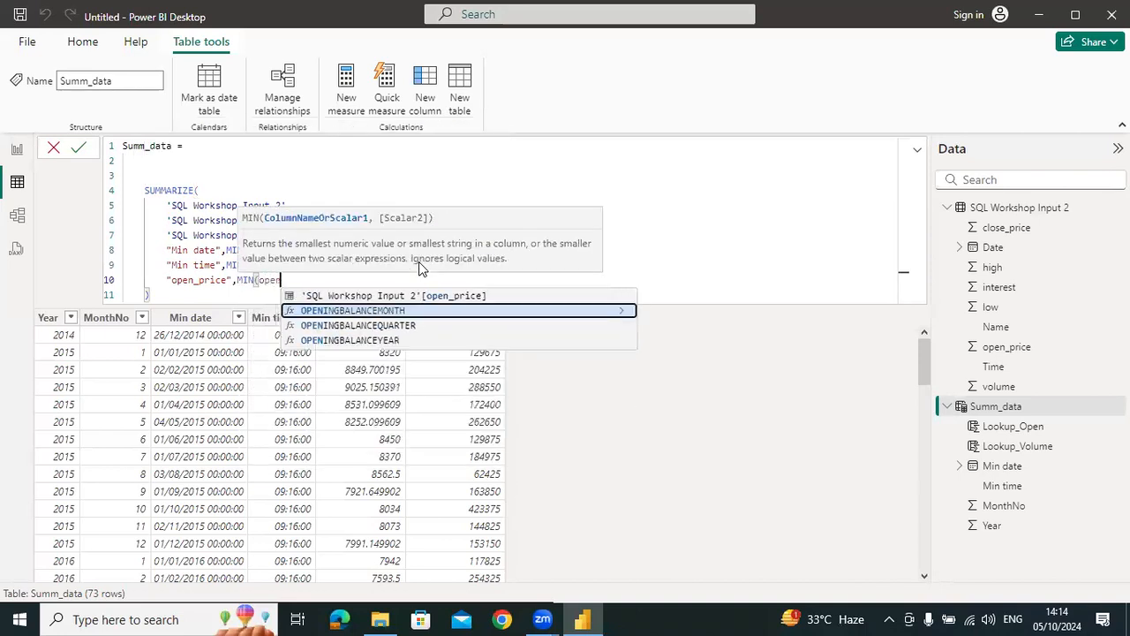
Define the open_price summary column as MIN('SQL Workshop Input 2'[open_price]) and commit the Summ_data formula
key(Tab)
text())
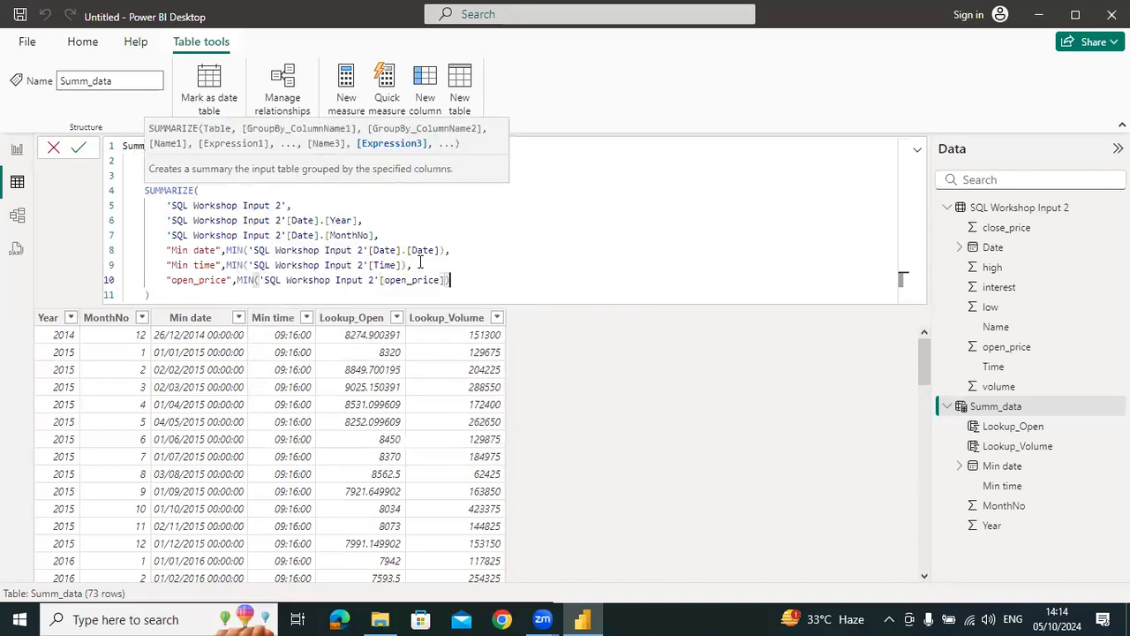
key(Return)
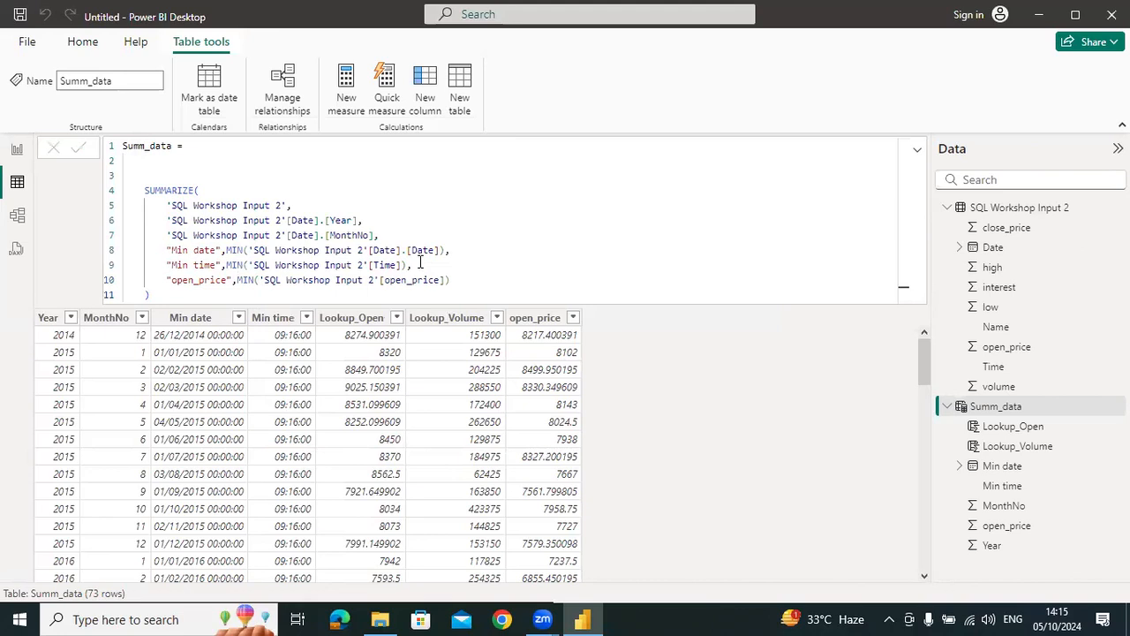
Add 'SQL Workshop Input 2'[open_price] as a grouping column after MonthNo in the SUMMARIZE formula
drag(458, 278, 166, 283)
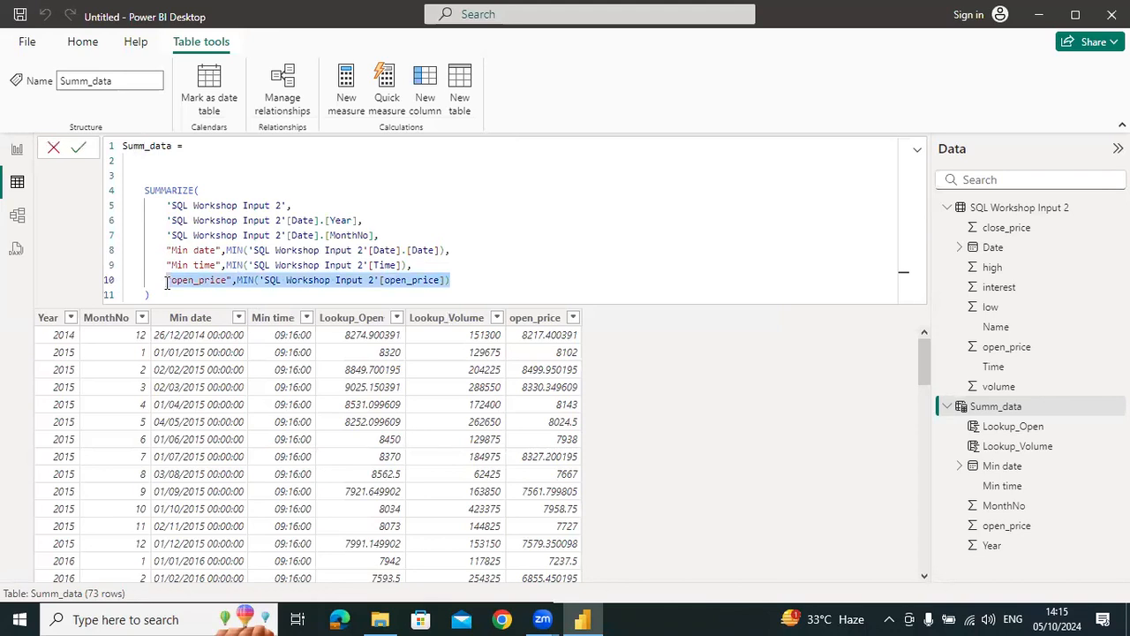
click(377, 277)
click(446, 278)
drag(456, 280, 241, 281)
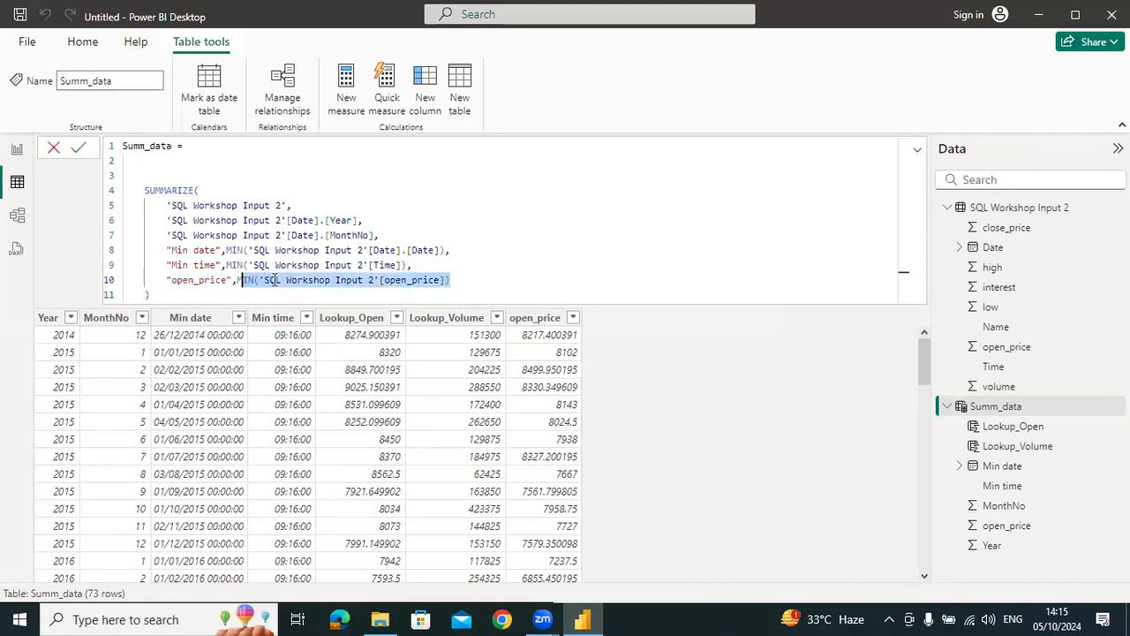
click(397, 234)
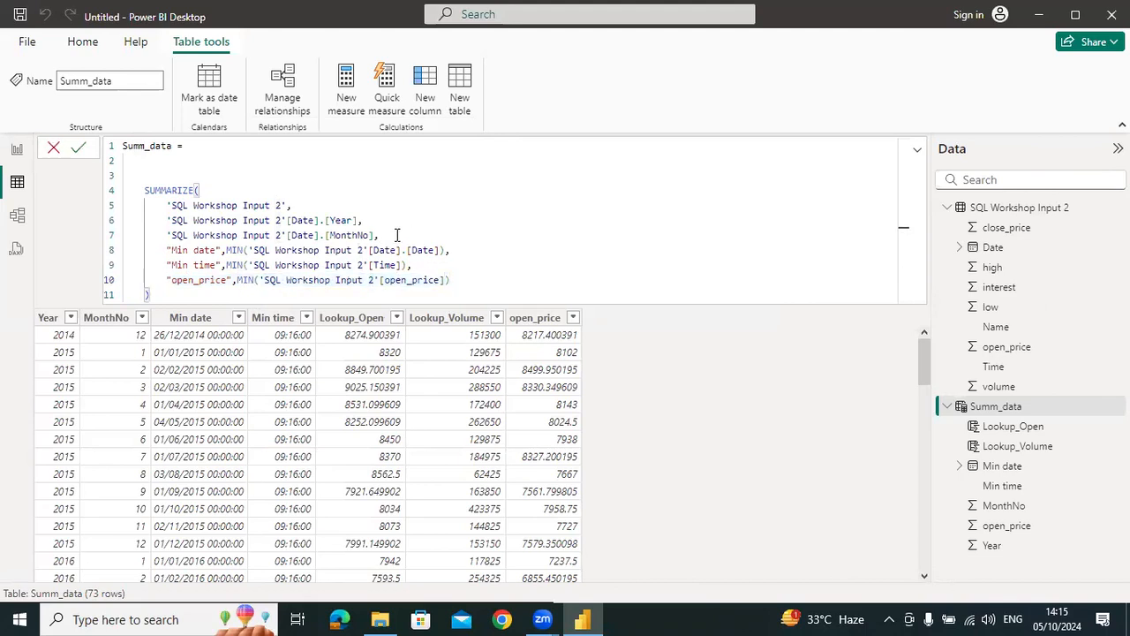
key(shift+Return)
text(,)
key(Left)
text(open)
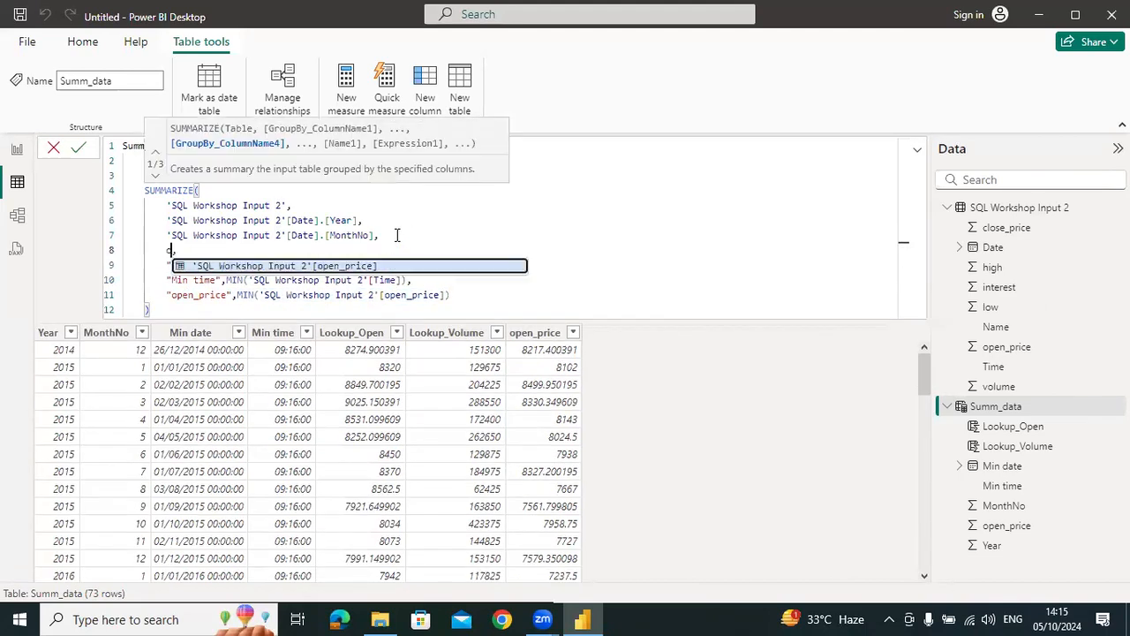
key(Tab)
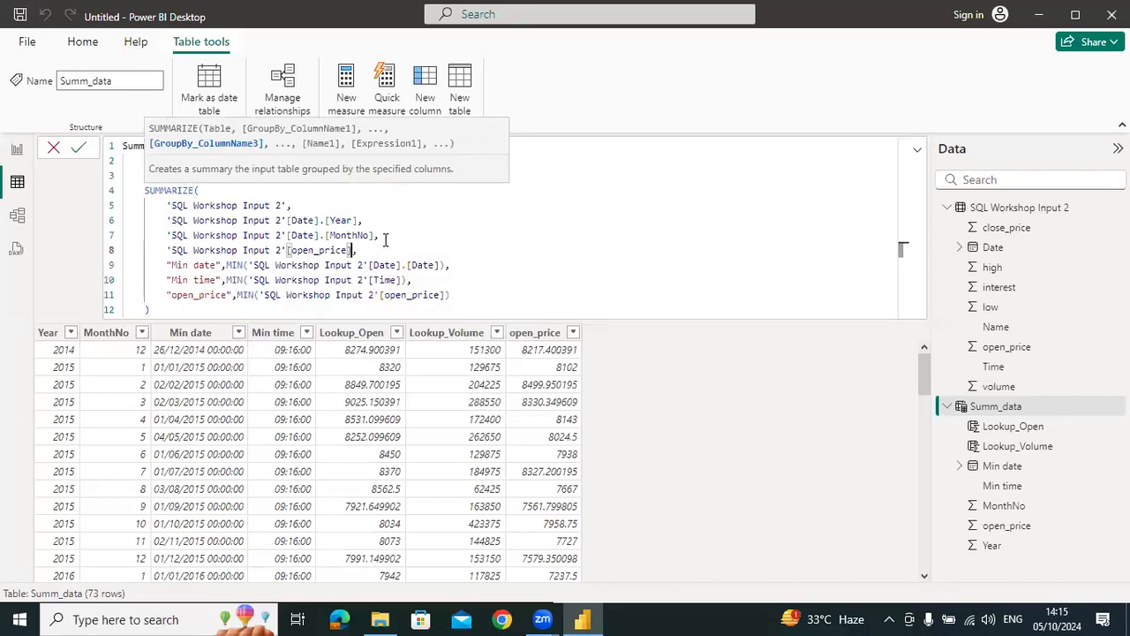
Rename the MIN-based summary column open_price2 in the Summ_data formula and commit the table
click(229, 295)
text(2)
key(Return)
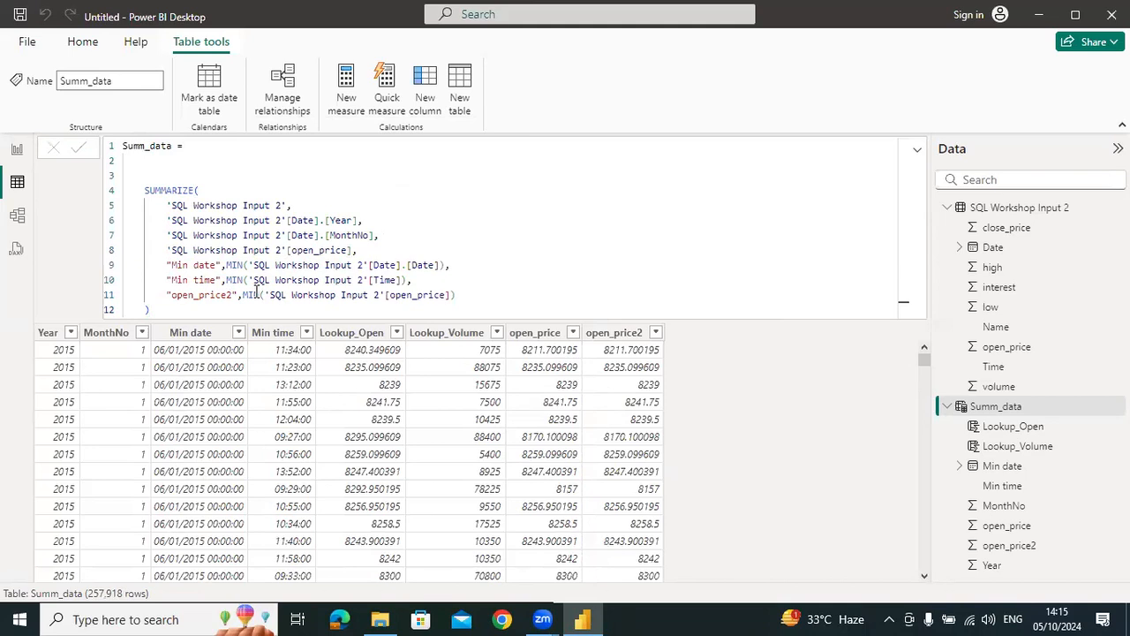
Remove the open_price grouping column from the SUMMARIZE formula and commit the table
drag(379, 249, 100, 249)
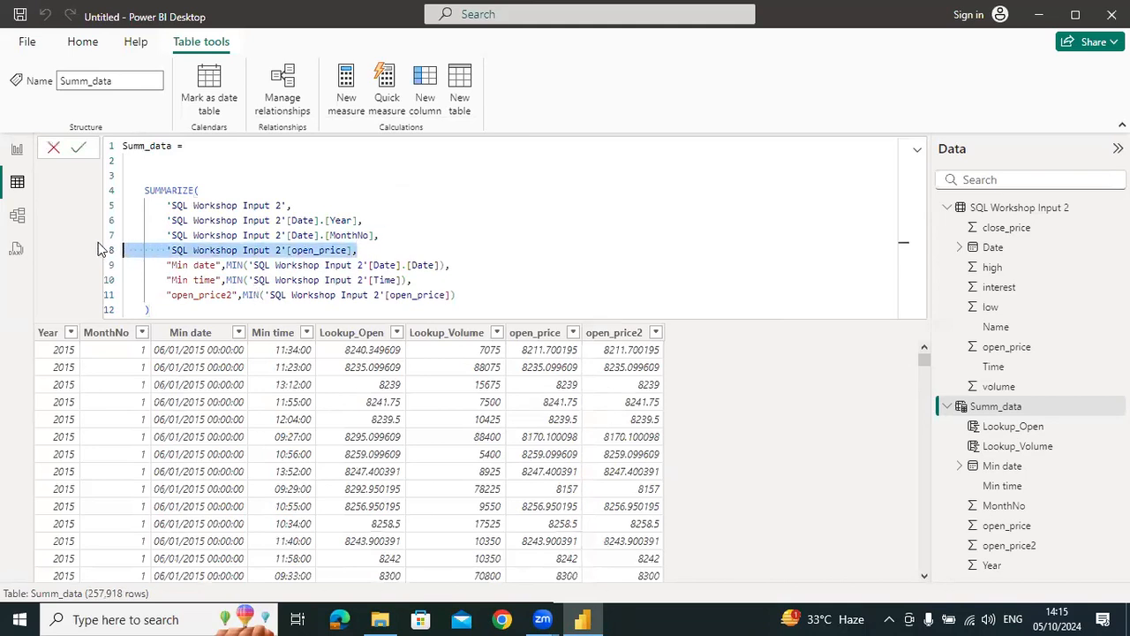
key(BackSpace)
key(BackSpace)
key(Return)
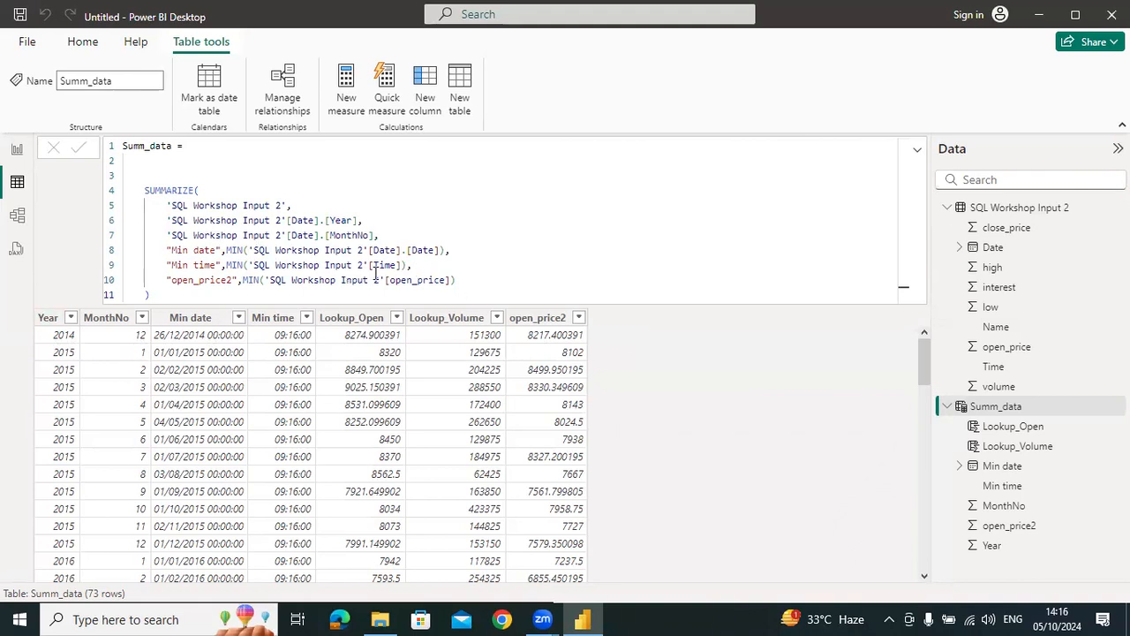
Delete the open_price2 summary expression and the trailing comma before it, and commit the Summ_data formula
drag(454, 280, 106, 280)
key(BackSpace)
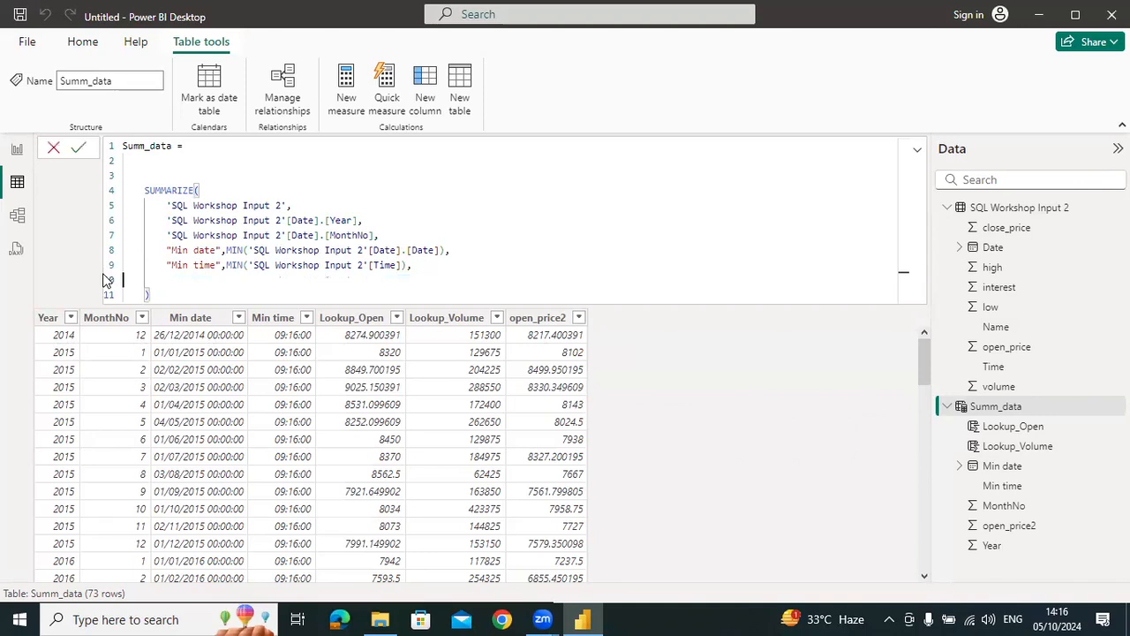
key(BackSpace)
key(BackSpace)
key(Return)
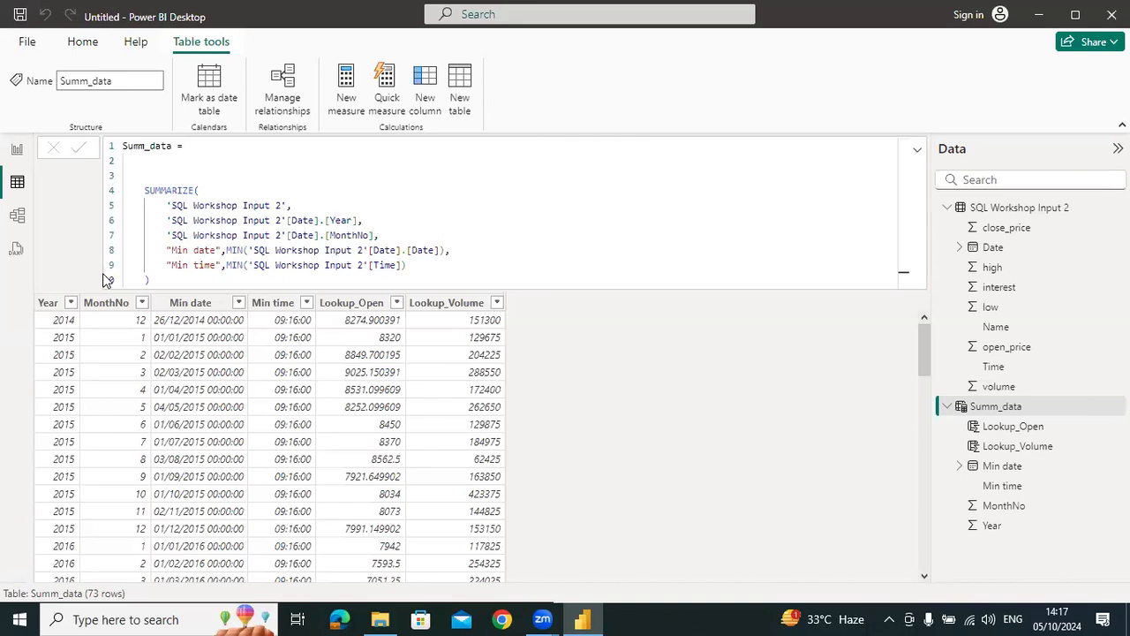
Show the Lookup_Volume column's formula, then close the untitled report and return to File Explorer
click(1027, 447)
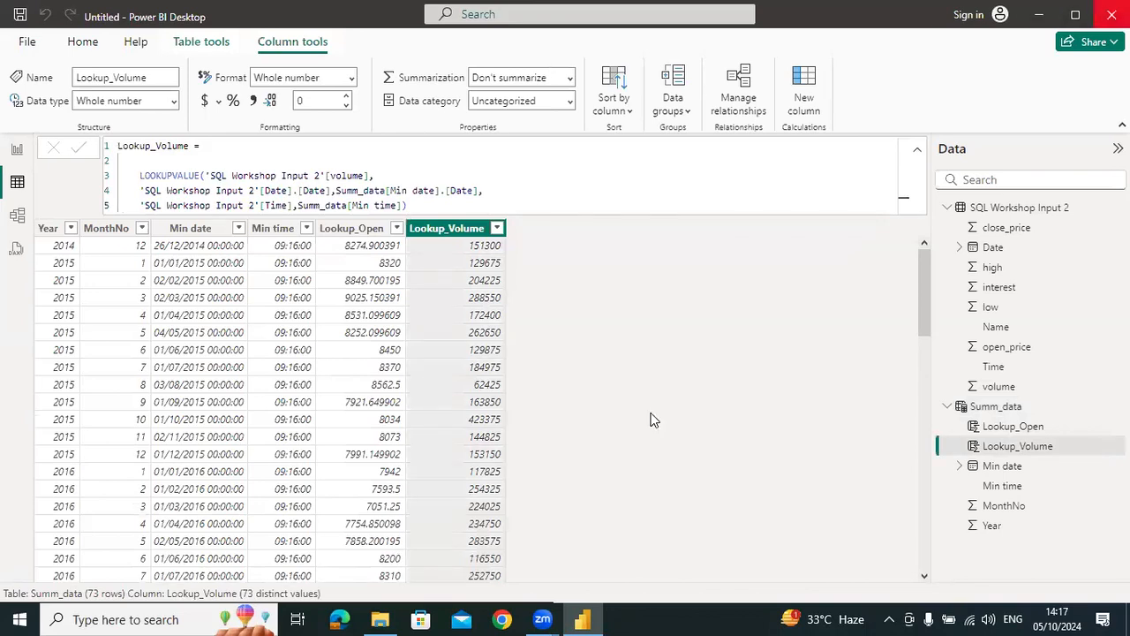
key(alt+Tab)
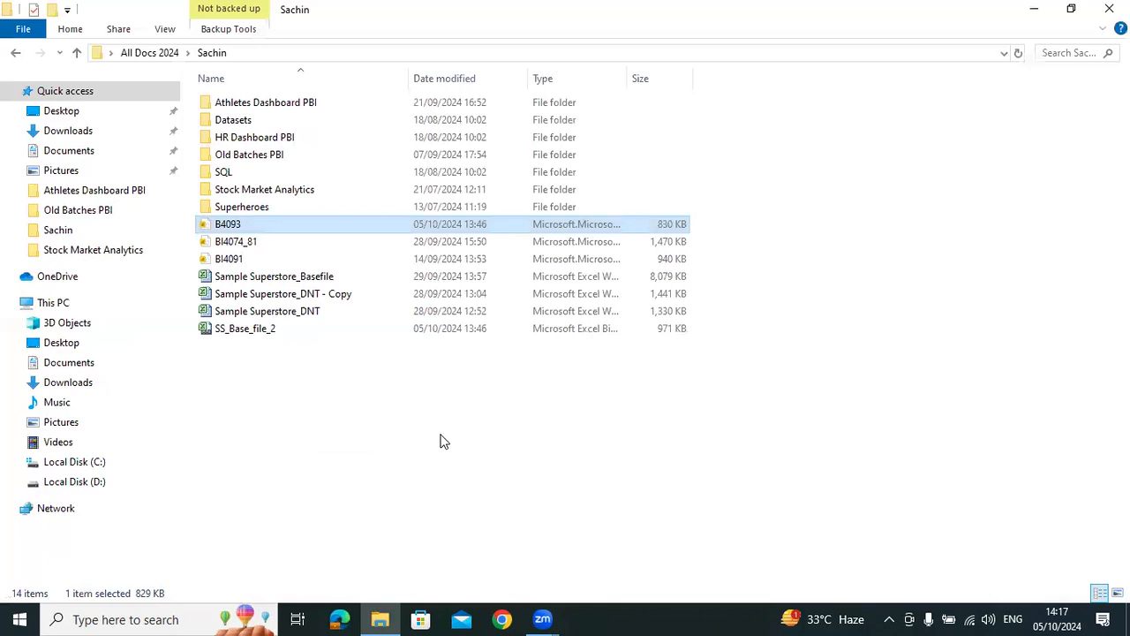
key(Up)
key(Up)
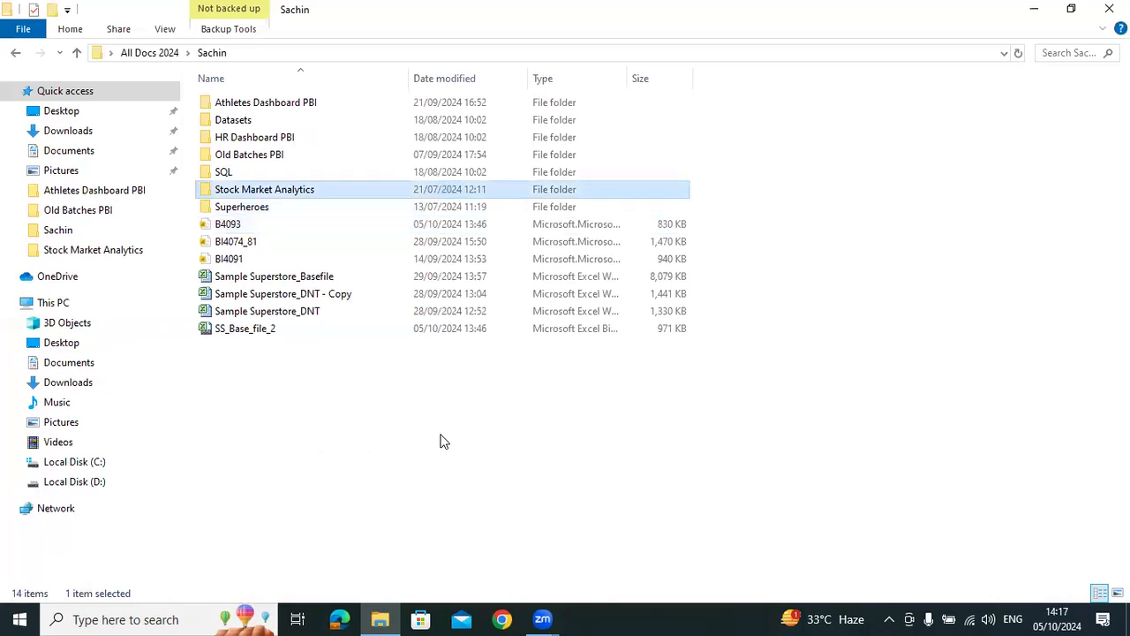
key(Down)
key(Down)
key(Return)
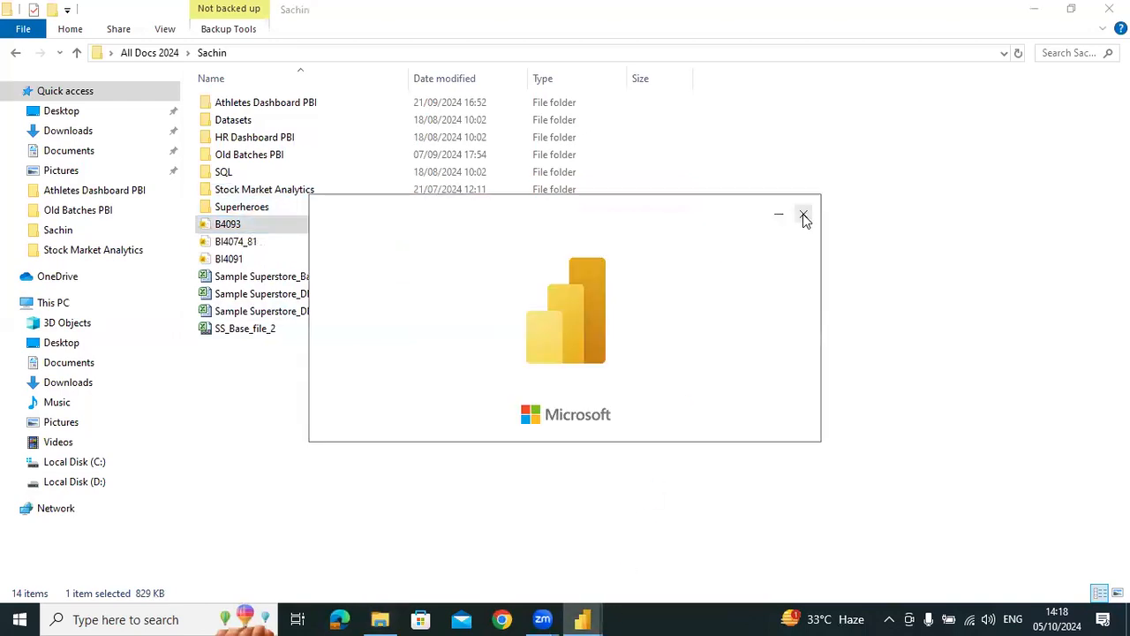
click(802, 216)
Open the BI4074_81 report in Power BI Desktop and shrink the City and Calc table on Page 3
click(228, 241)
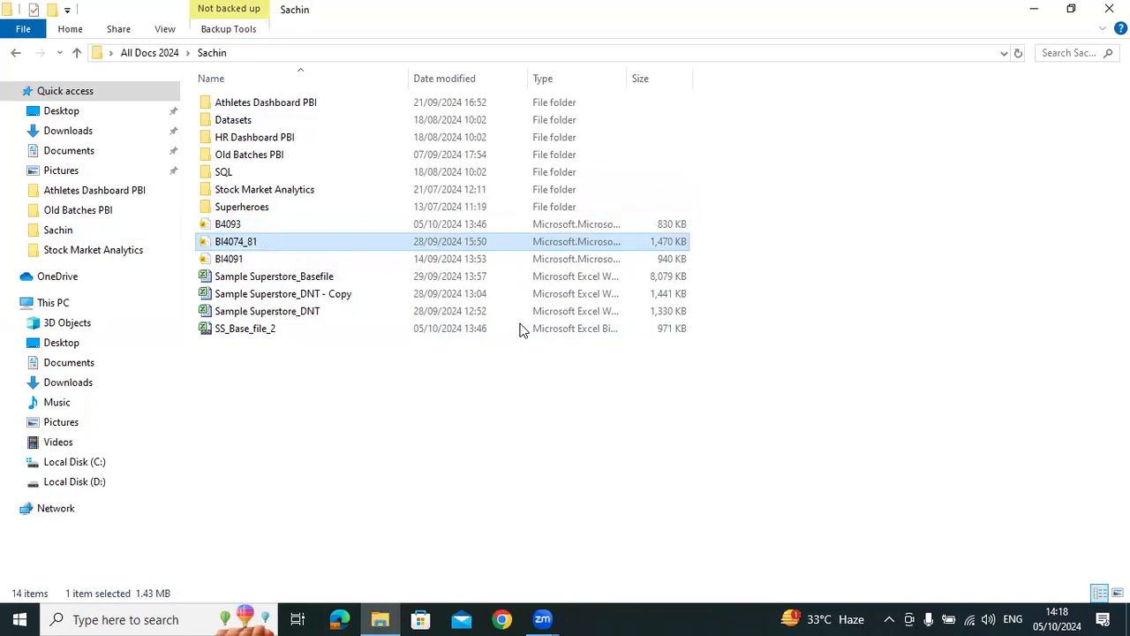
key(Return)
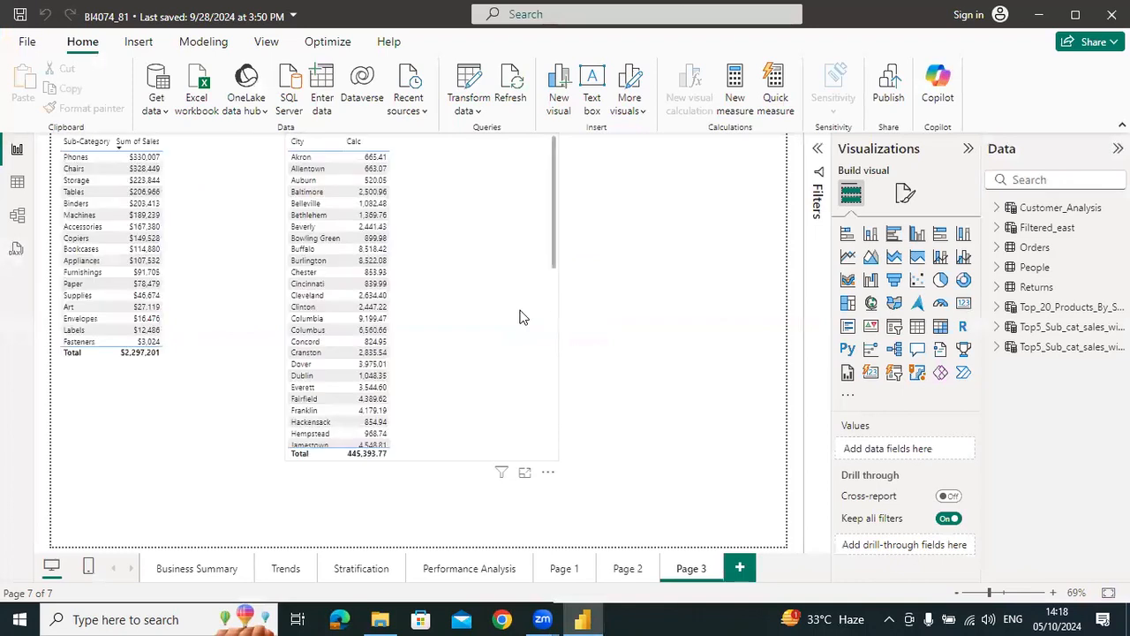
drag(556, 461, 450, 267)
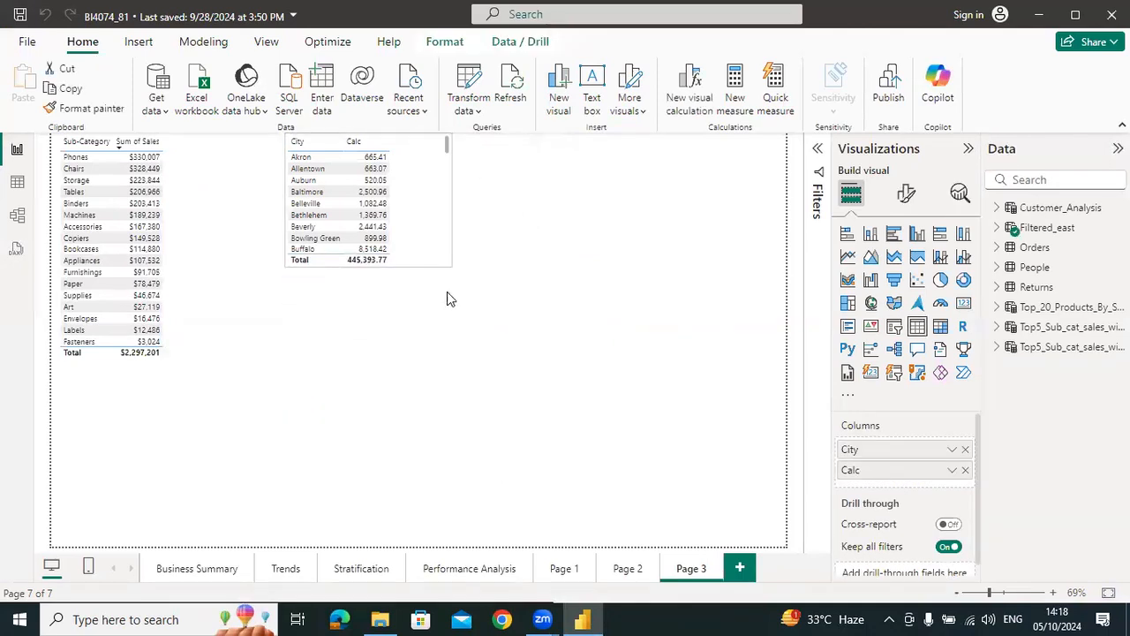
click(411, 442)
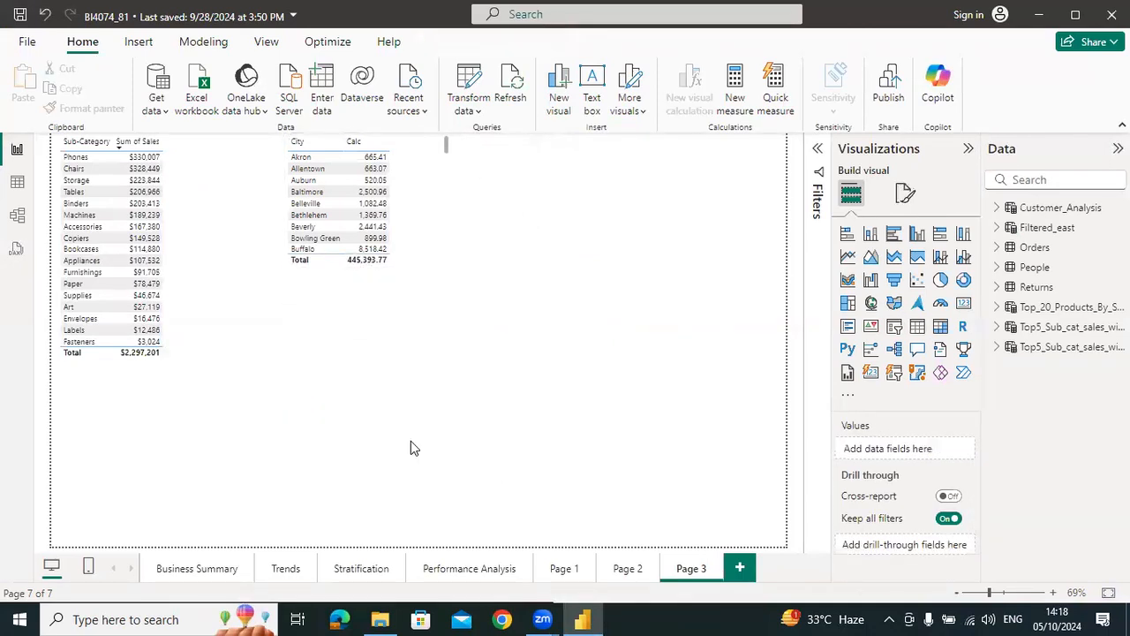
Switch to File Explorer, open the HR Dashboard PBI folder and select the HR Dashboard PBI WinRAR archive
click(379, 619)
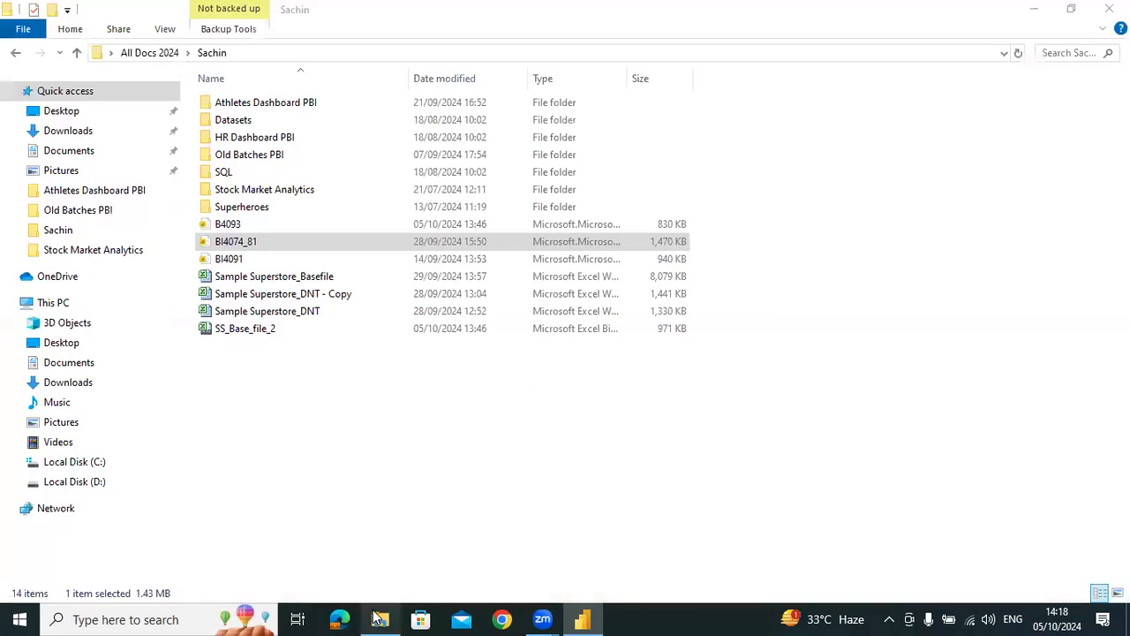
double_click(248, 139)
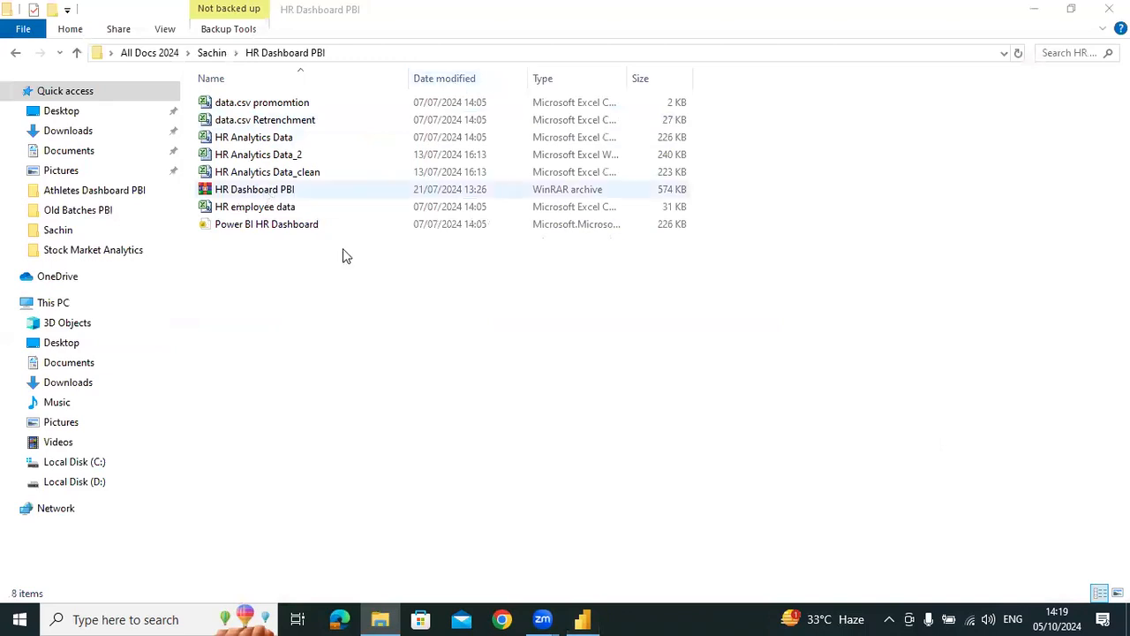
click(265, 195)
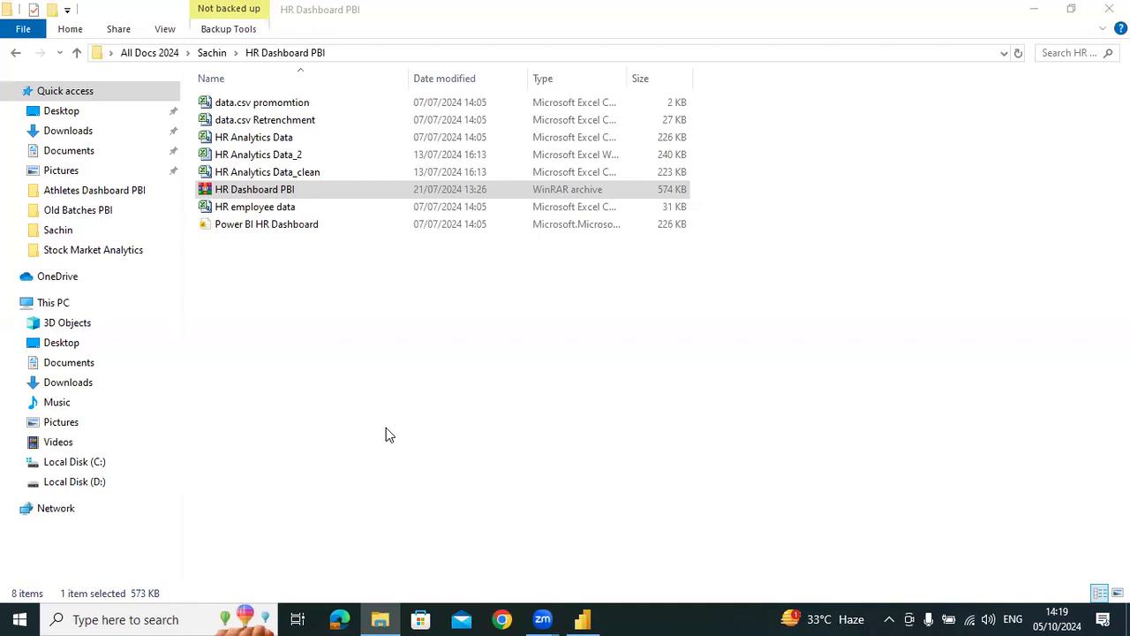
Switch to Chrome with the trainer's profile, open the TrainingYA site and log in with the saved credentials
click(501, 619)
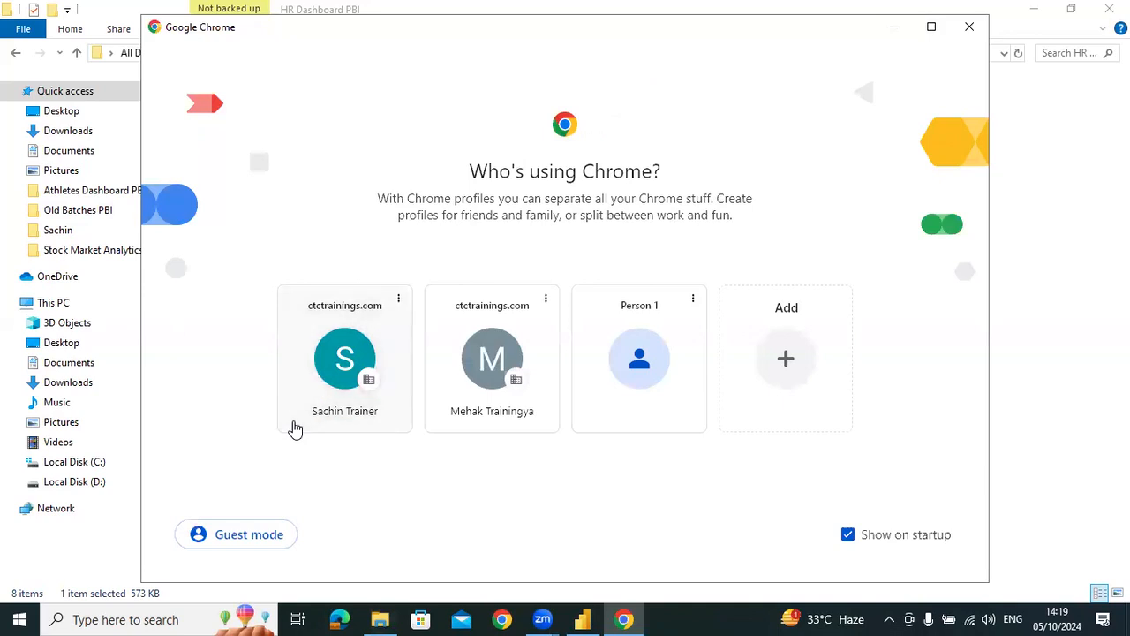
click(295, 428)
click(38, 83)
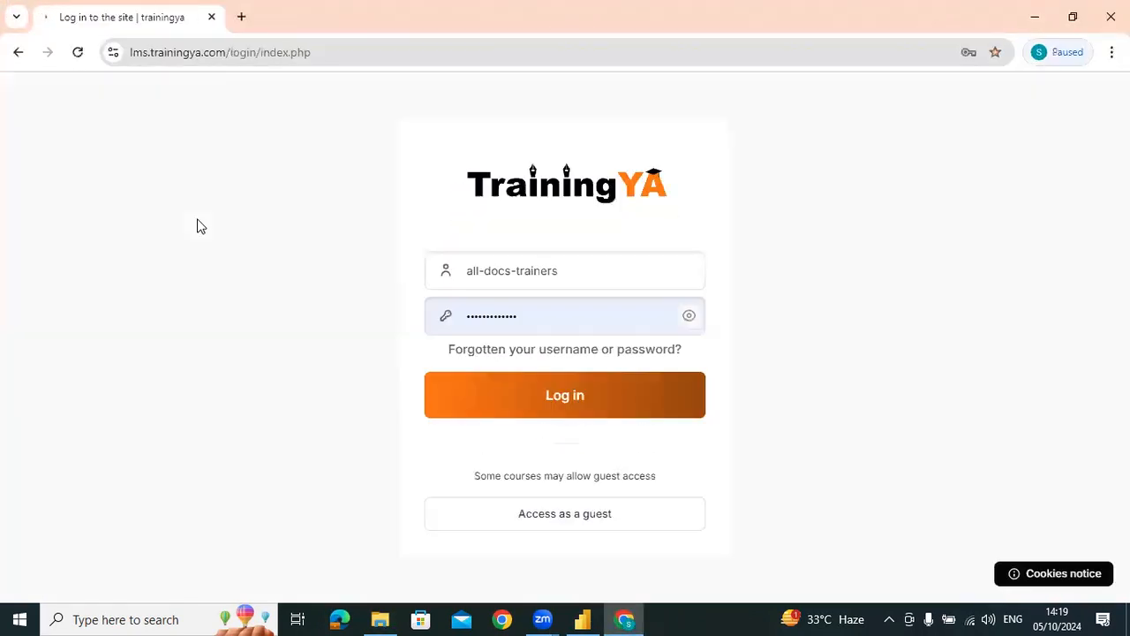
click(533, 393)
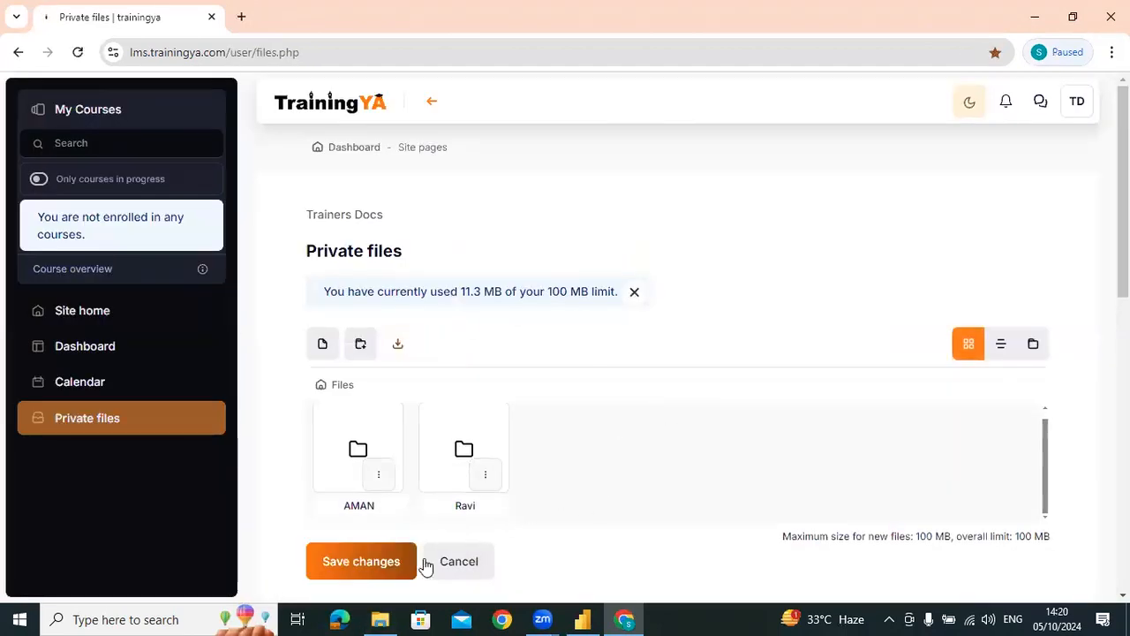
Start adding a file to Private files and choose the HR Dashboard PBI archive from the Sachin folder's HR Dashboard PBI subfolder
click(324, 347)
click(391, 289)
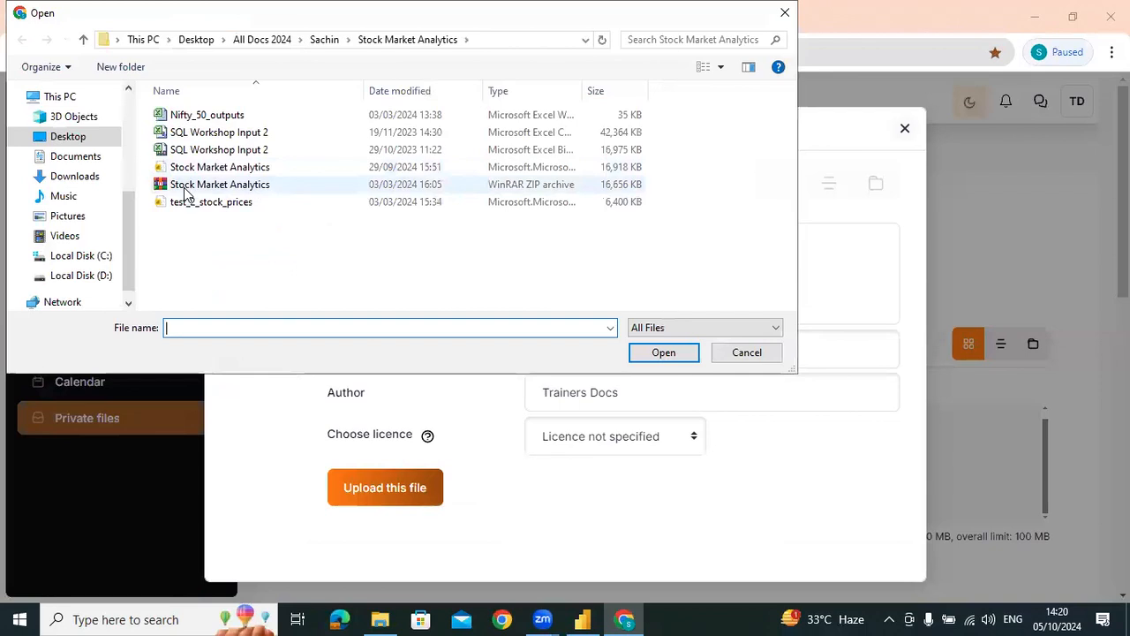
click(324, 39)
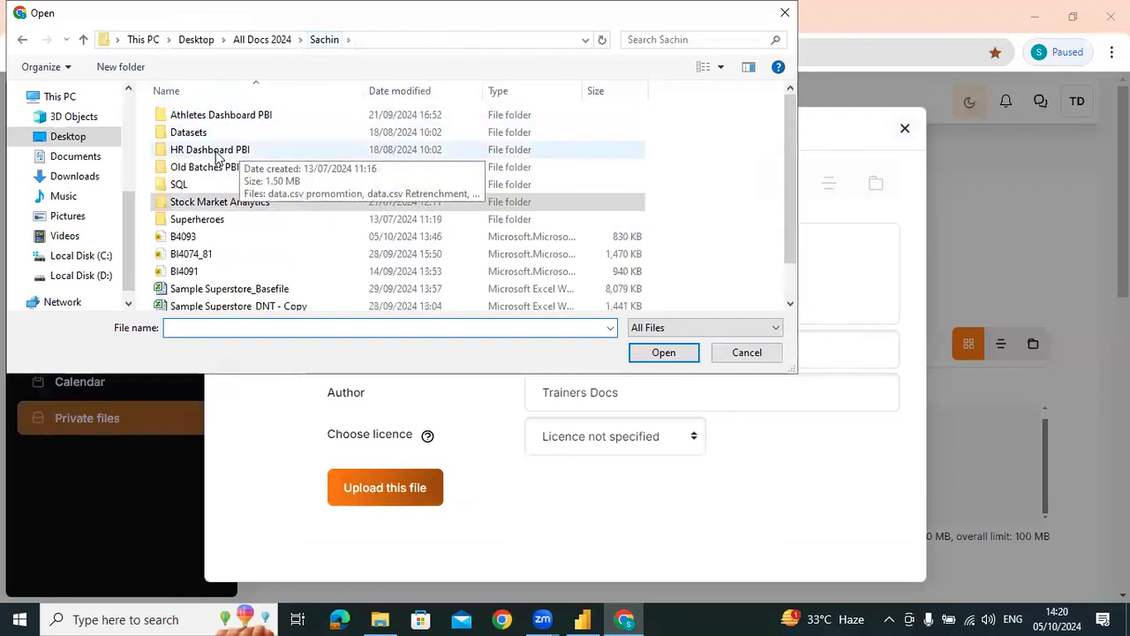
double_click(216, 150)
click(212, 201)
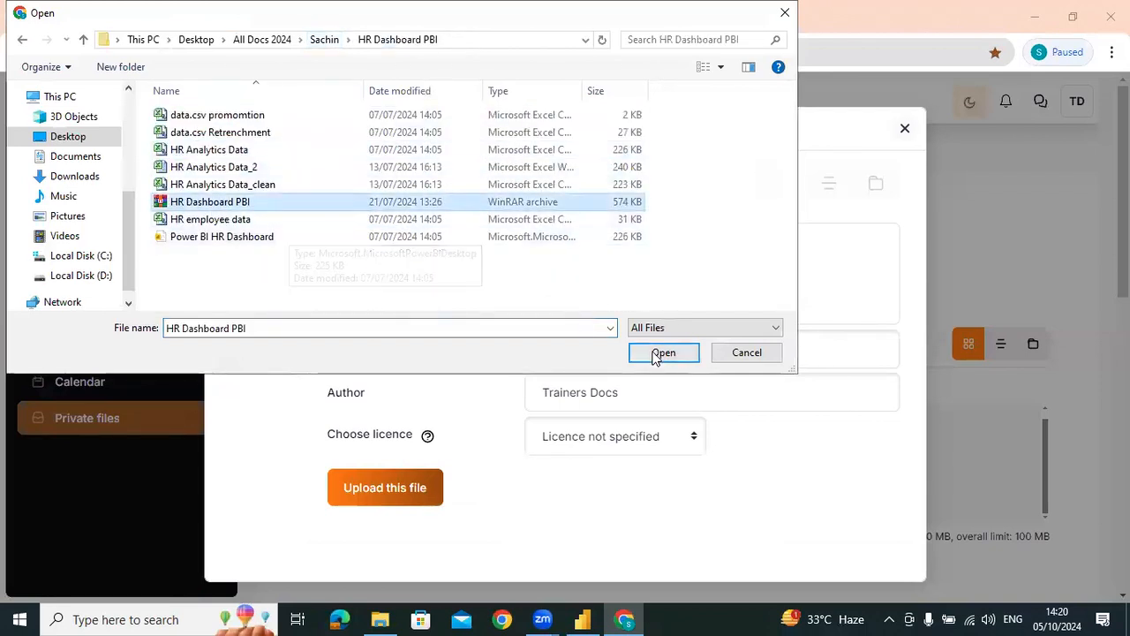
click(656, 354)
Set the upload's save name to HR_DASHBOARD_PRACTICE_74,81,91 and upload the archive
click(597, 357)
text(HR_DASHBOARD_PRACTICE_7)
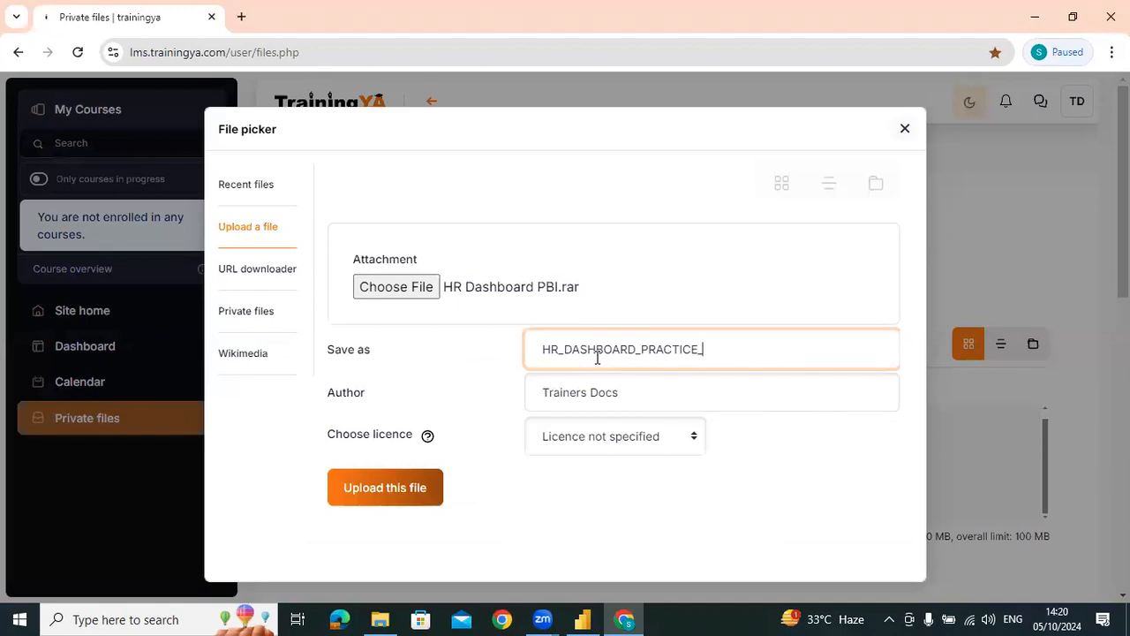
text(4,81,91)
click(354, 496)
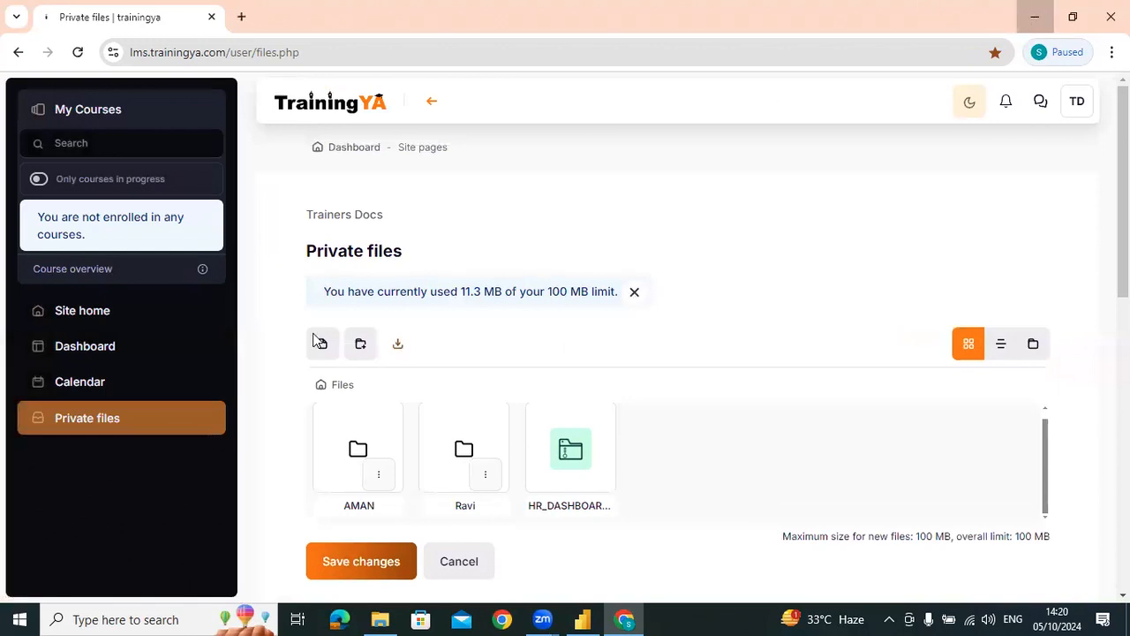
Switch to Power BI Desktop, show the Business Summary page and add a new security role
click(583, 619)
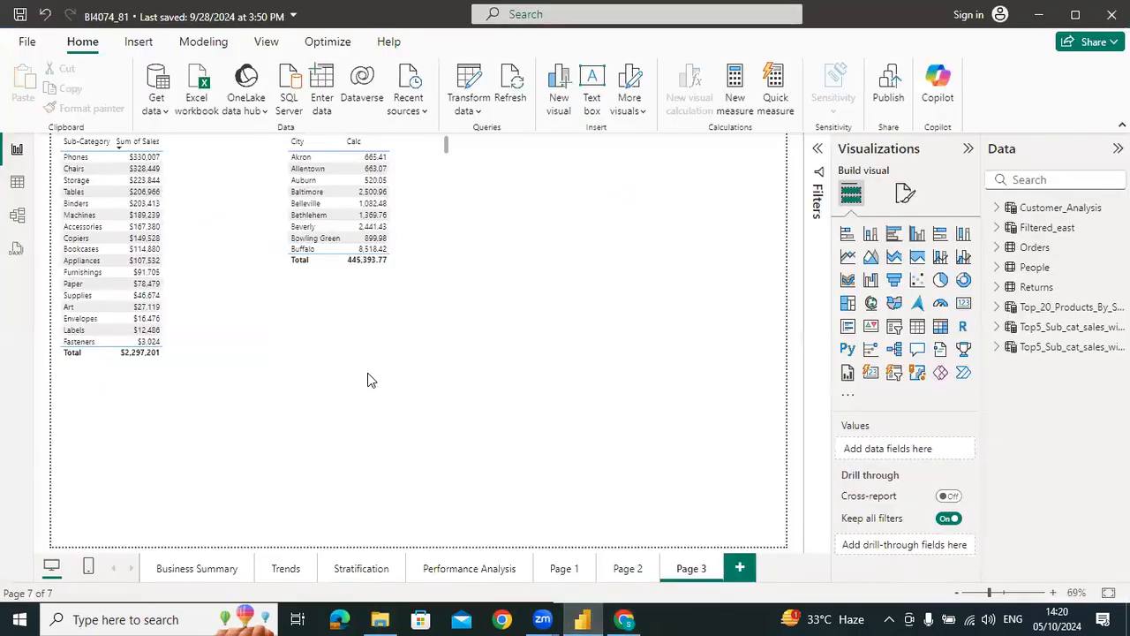
click(174, 571)
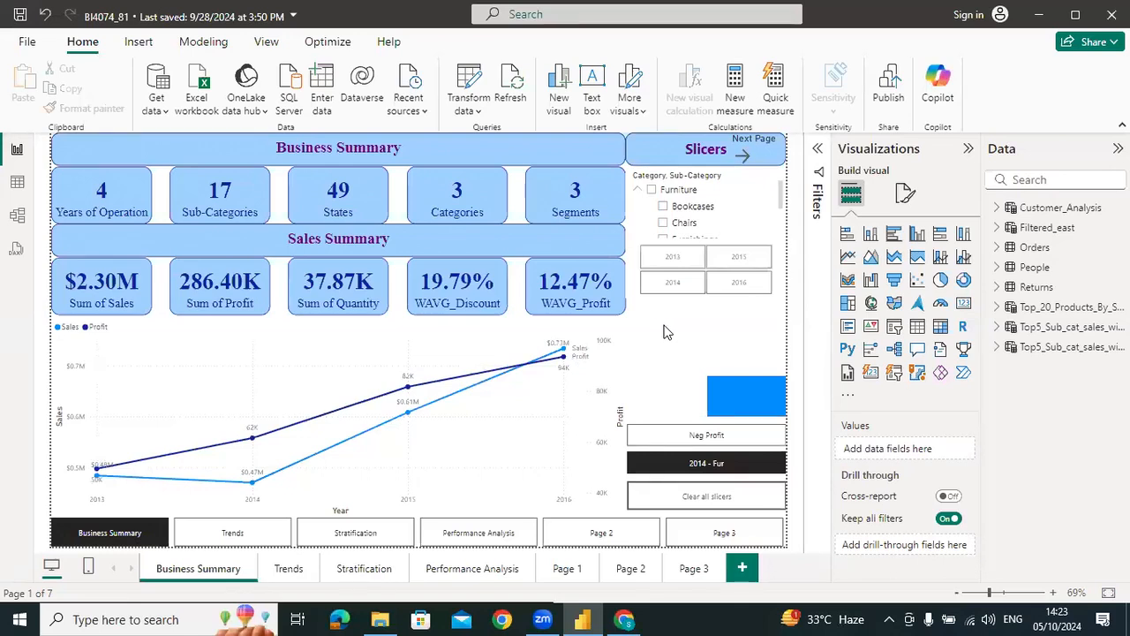
click(212, 41)
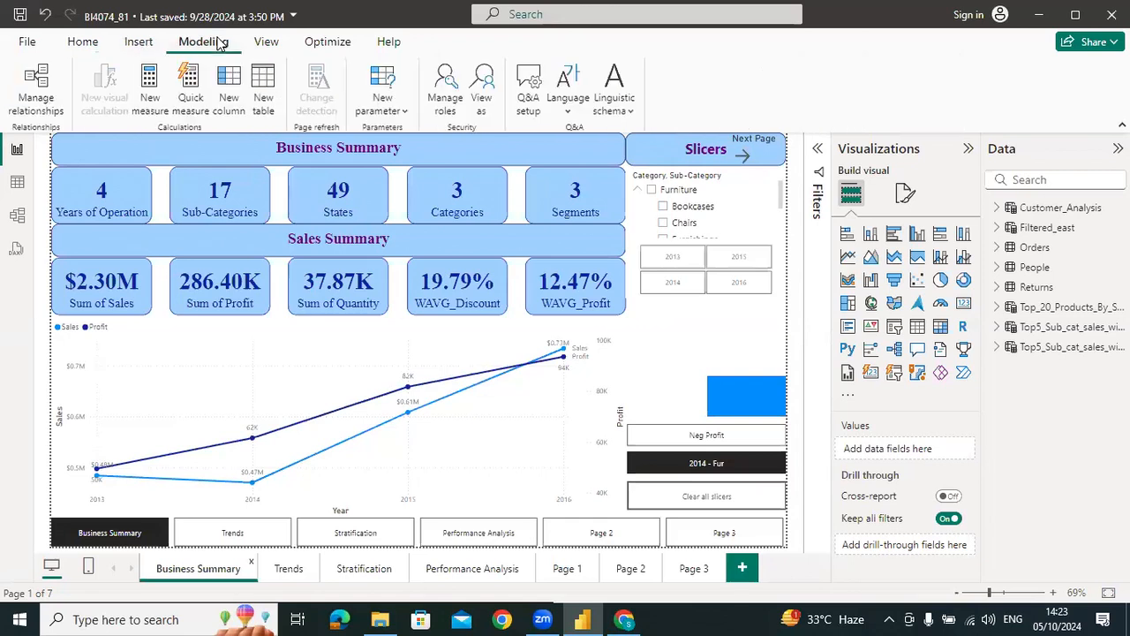
click(447, 97)
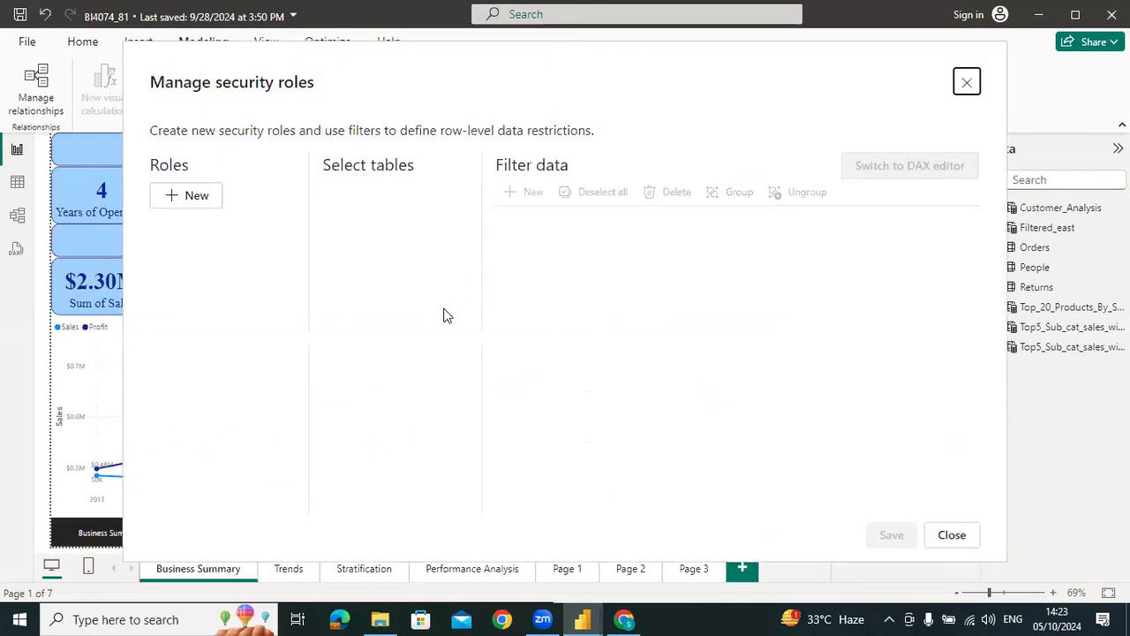
click(193, 199)
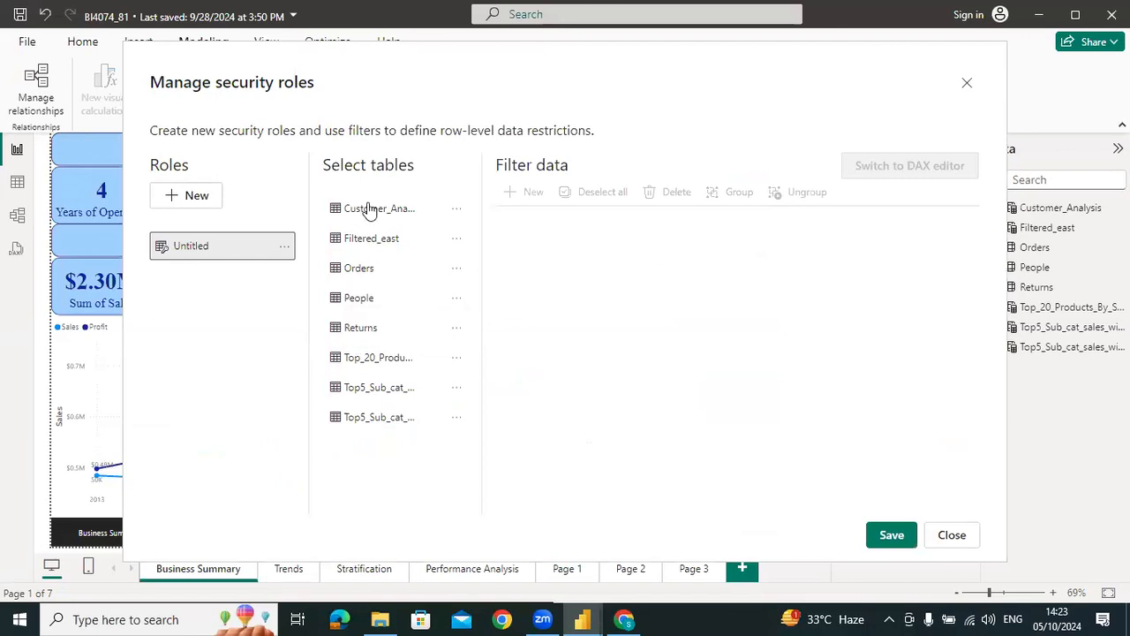
Add a filter rule on the Orders table where Region equals East to the untitled role and save it
click(356, 271)
click(509, 192)
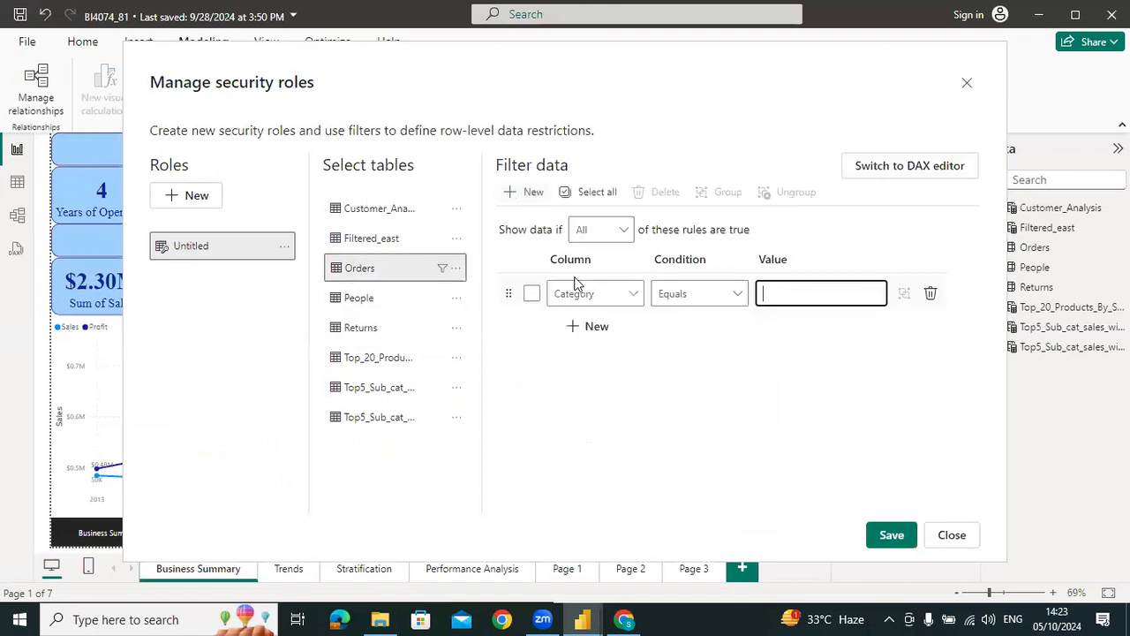
click(577, 294)
scroll(570, 371, down, 8)
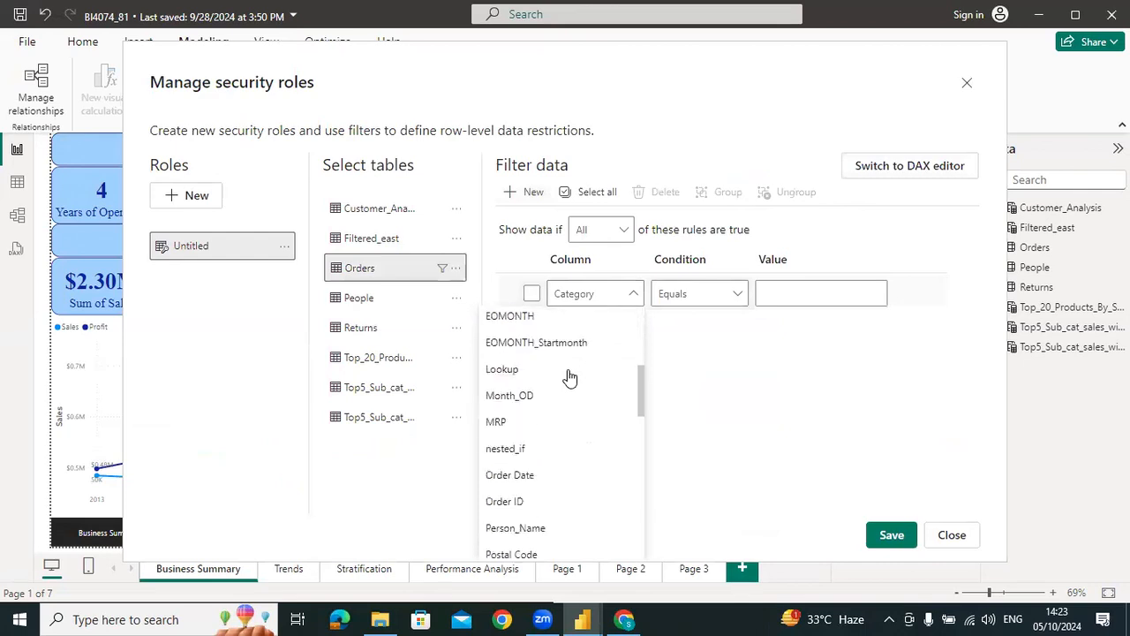
scroll(569, 377, down, 2)
click(539, 350)
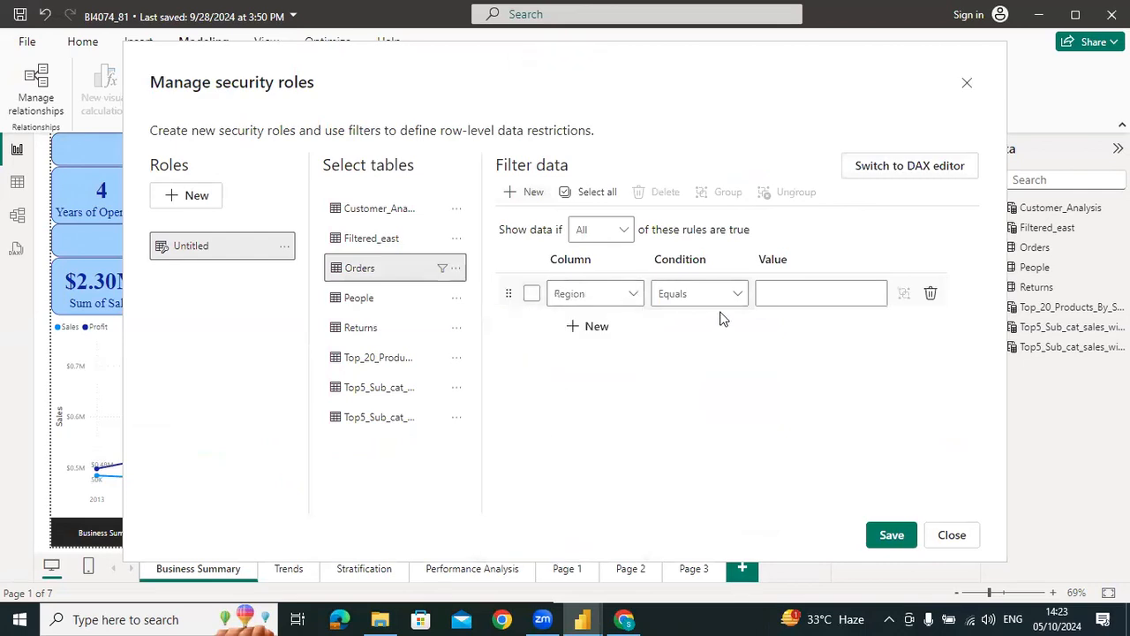
click(797, 296)
text(East)
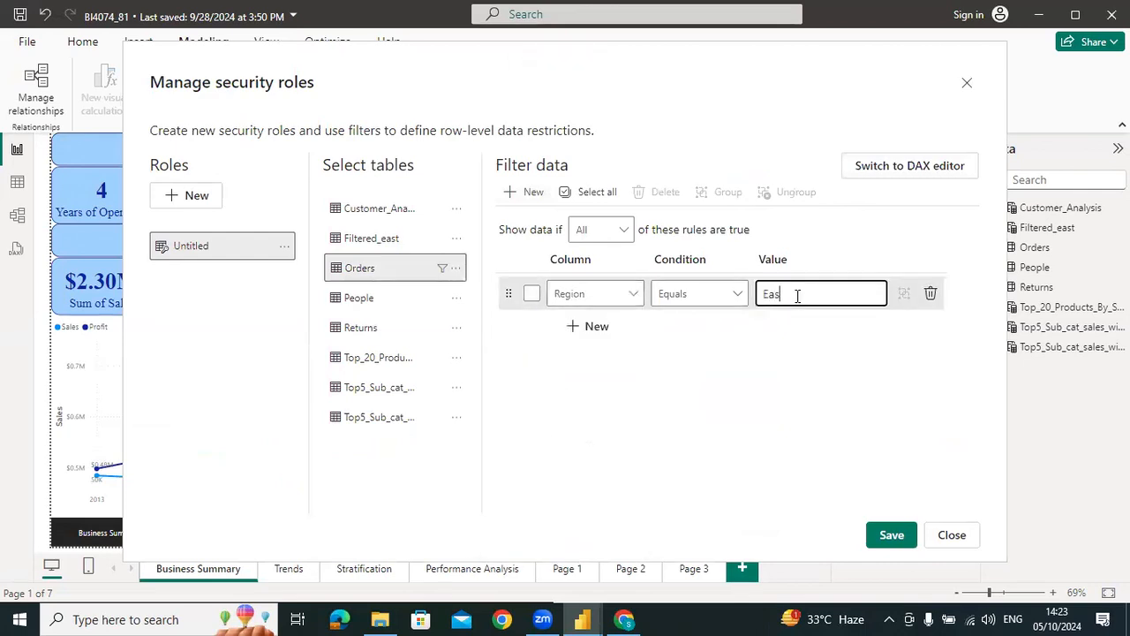
click(890, 535)
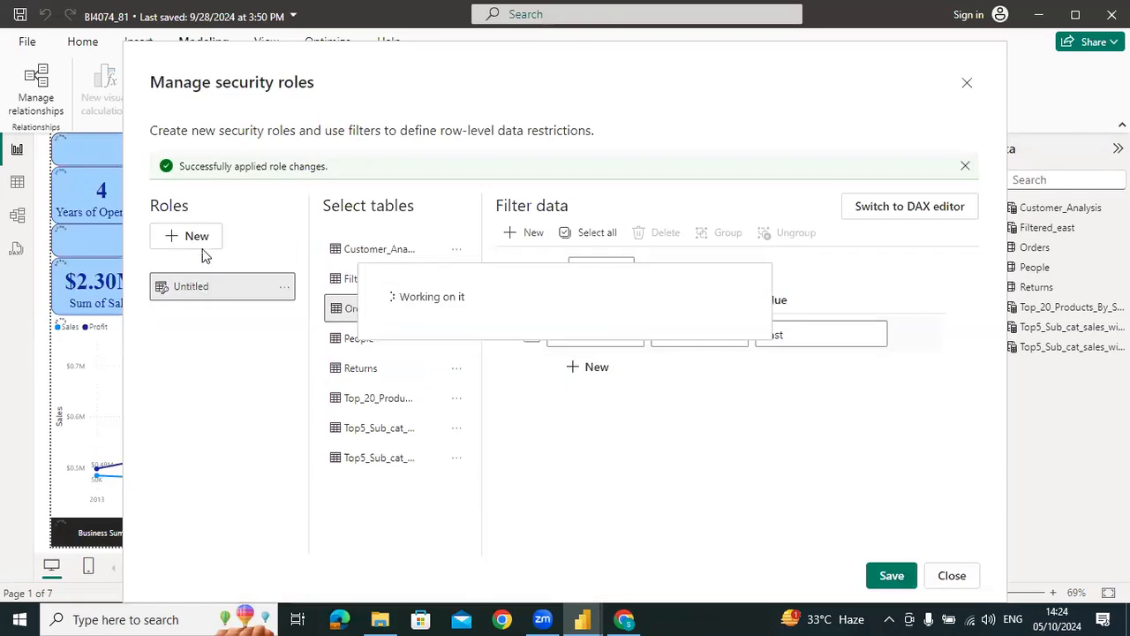
Rename the untitled security role as East Region, save the change and close the role manager
click(284, 288)
click(318, 295)
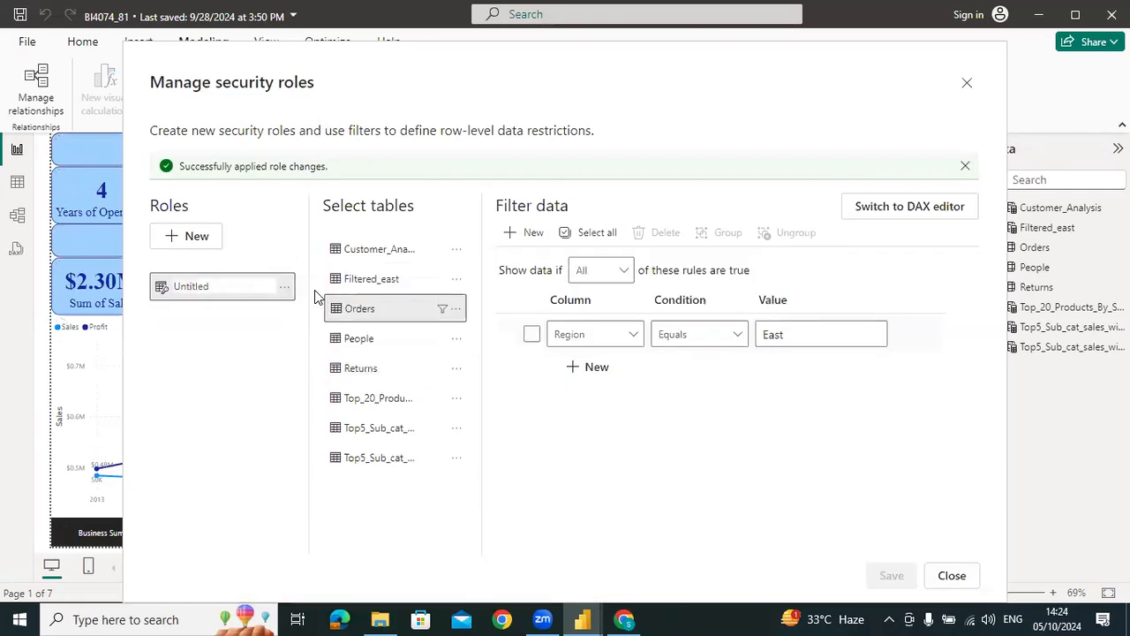
key(ctrl+a)
text(East Region)
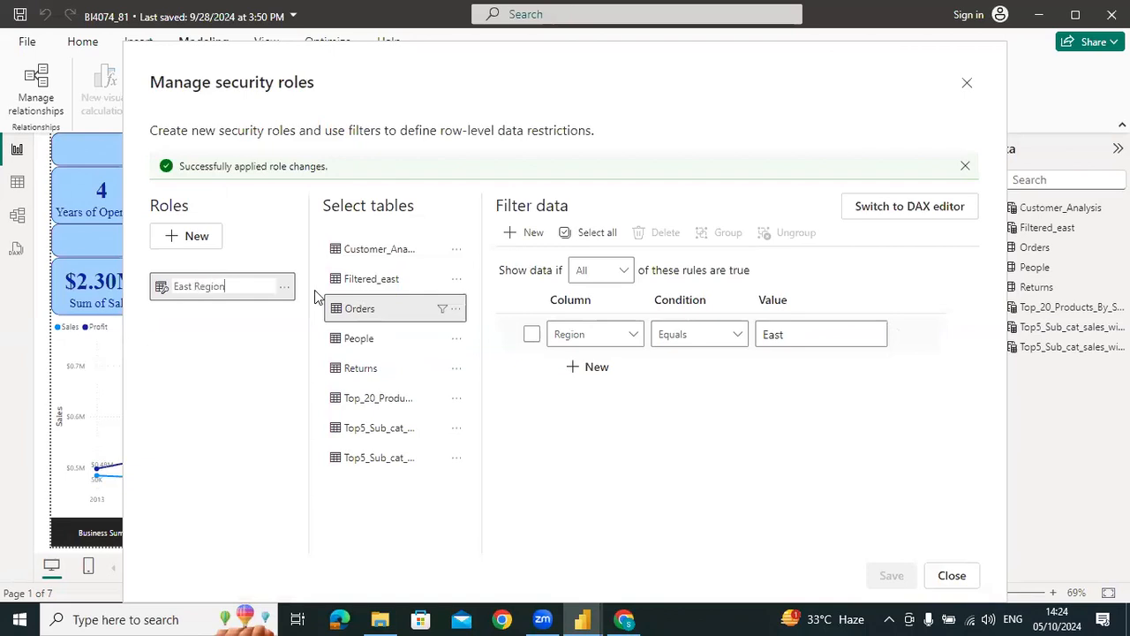
click(221, 383)
click(891, 576)
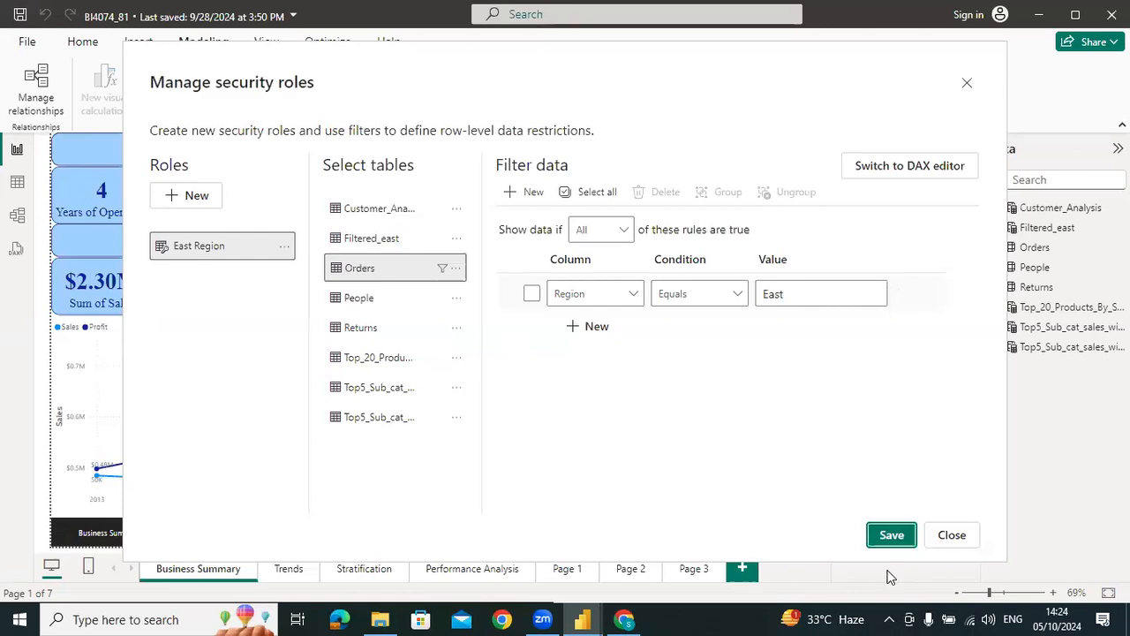
click(899, 535)
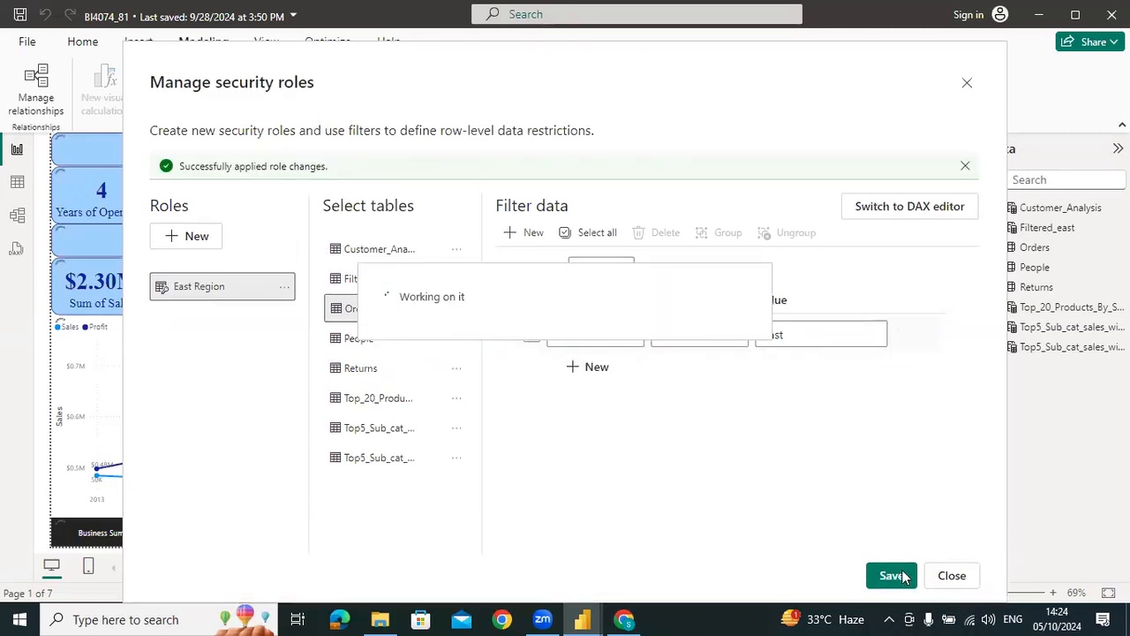
click(951, 575)
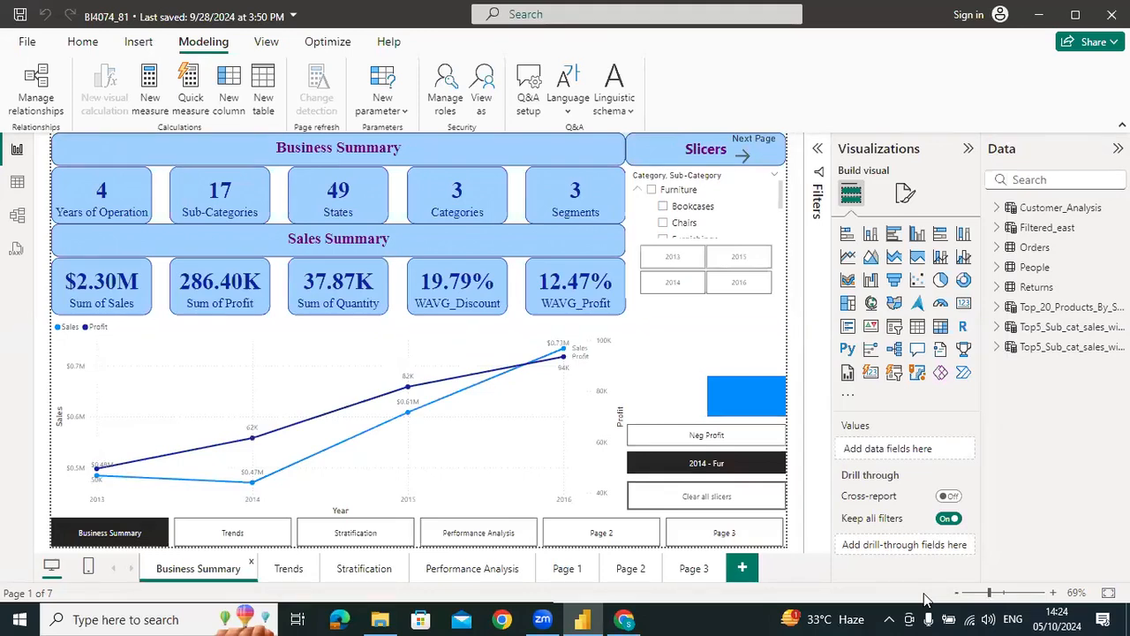
View the report as the East Region role, check the Trends, Performance Analysis and Stratification pages, and stop viewing
click(481, 89)
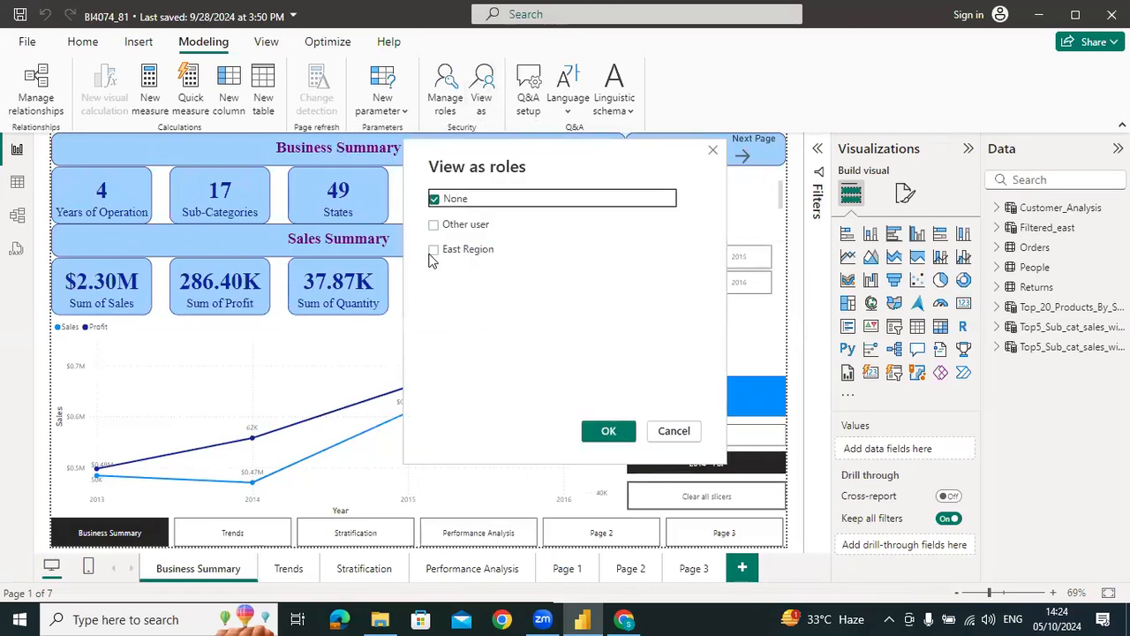
click(432, 251)
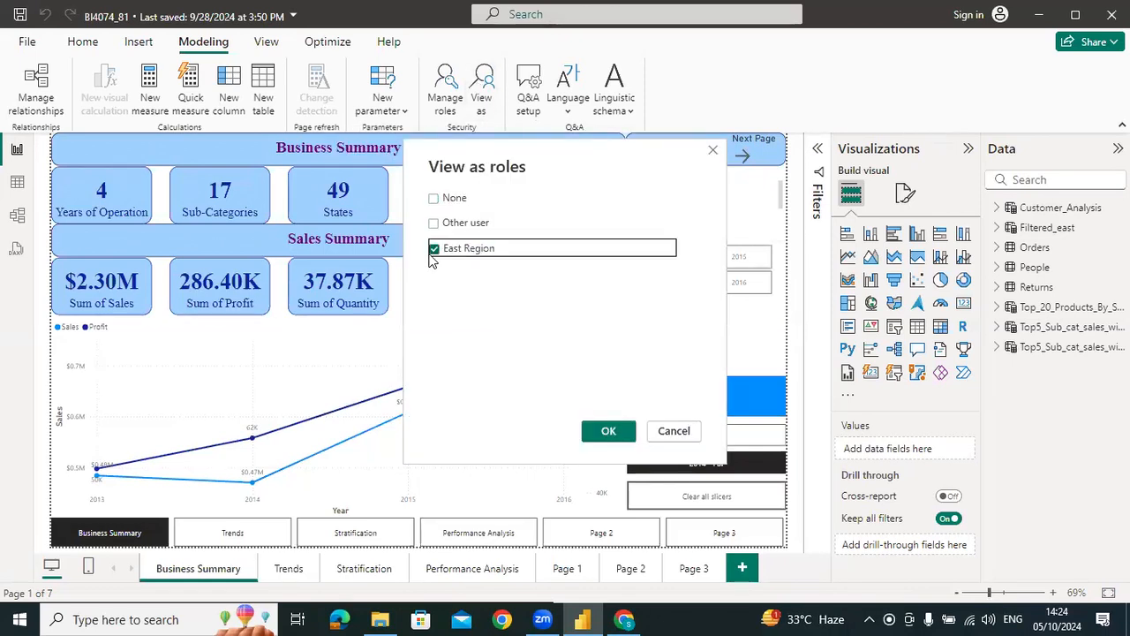
click(606, 433)
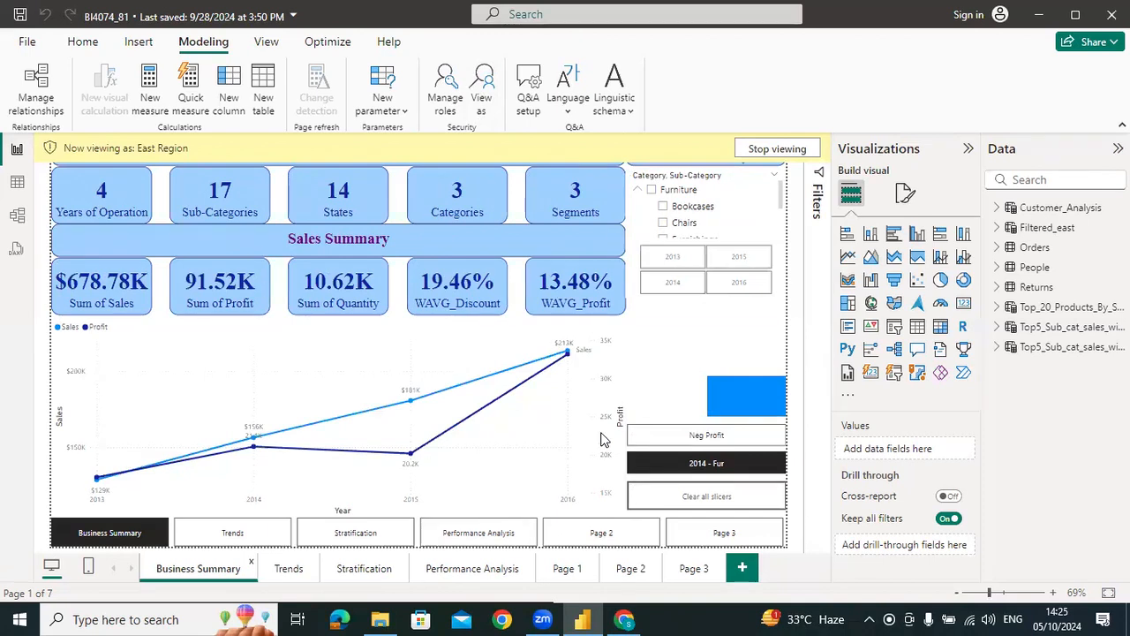
click(301, 574)
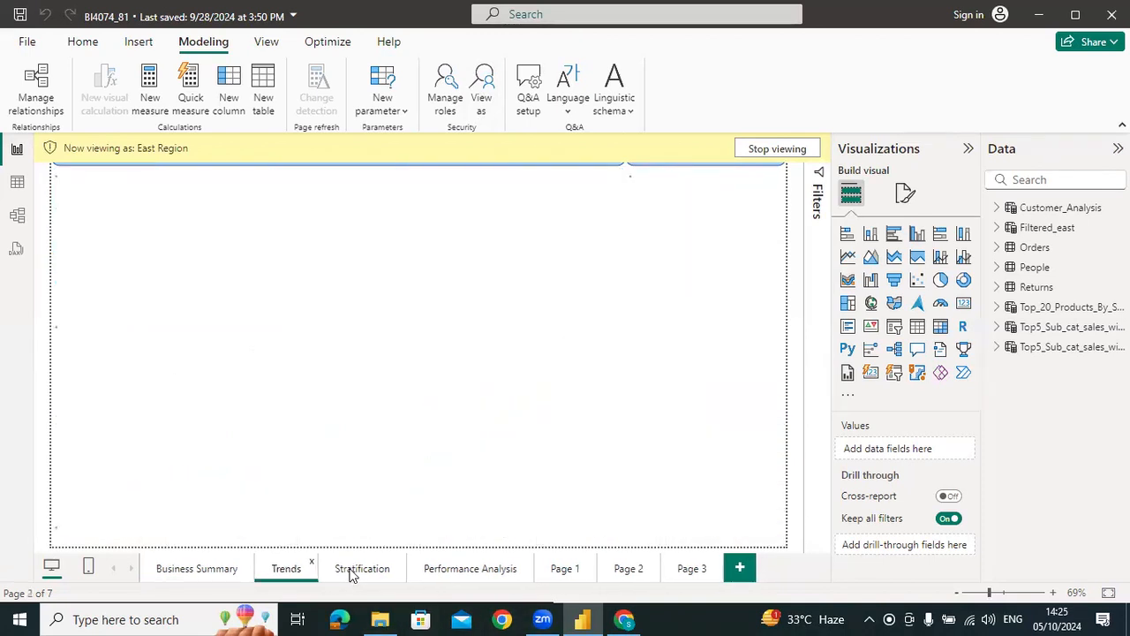
click(444, 570)
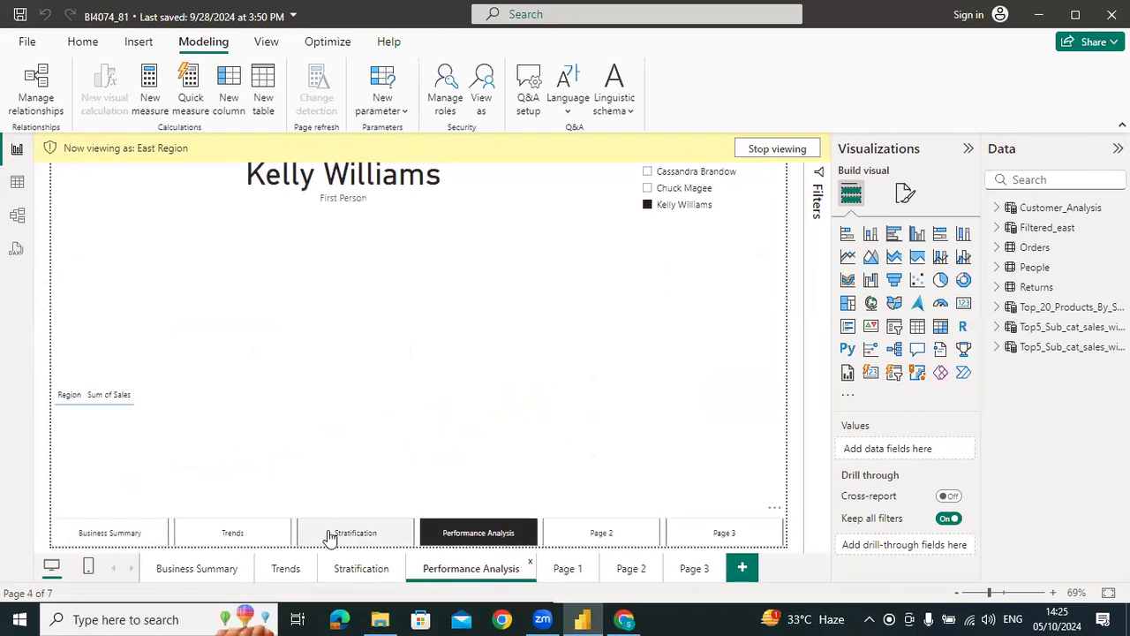
click(373, 568)
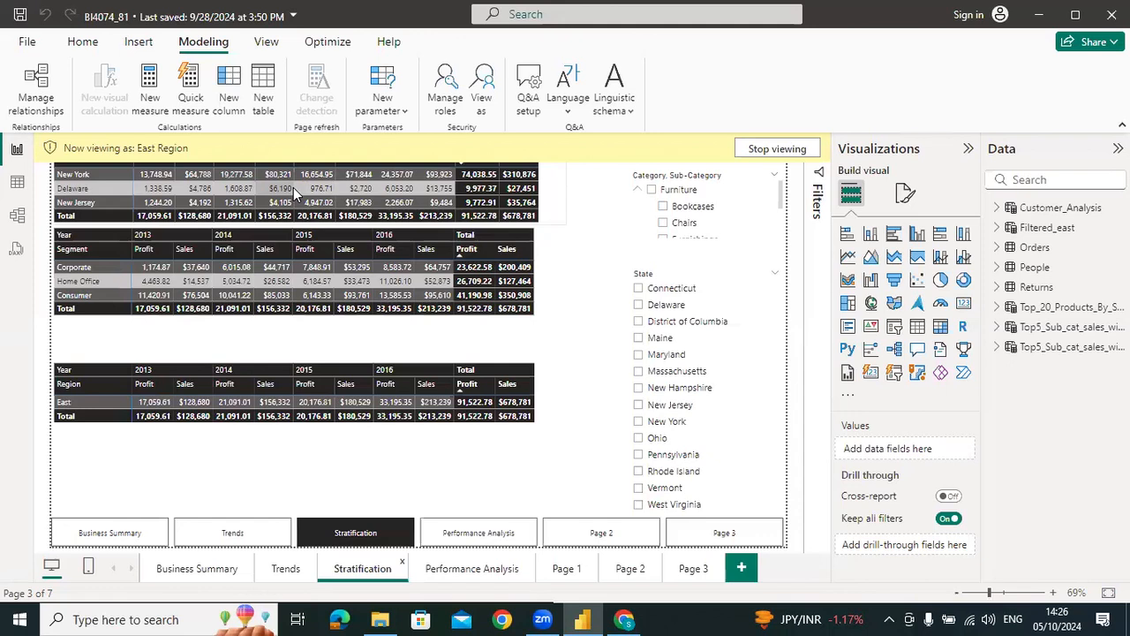
click(773, 155)
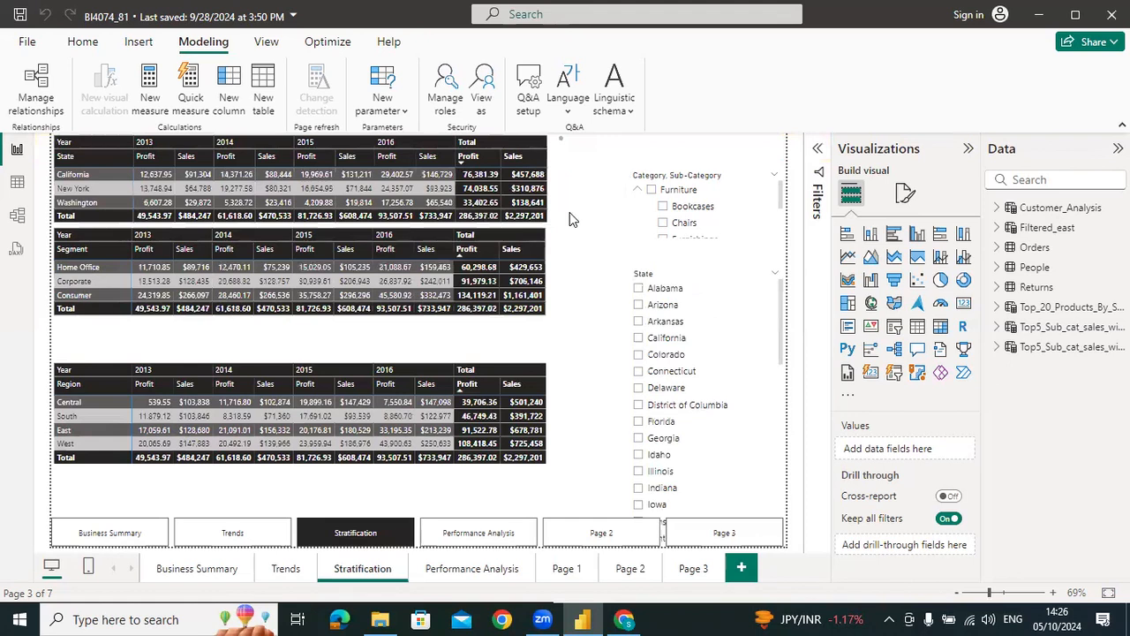
View the Stratification page as the East Region role once more, then return to the unrestricted view
click(486, 92)
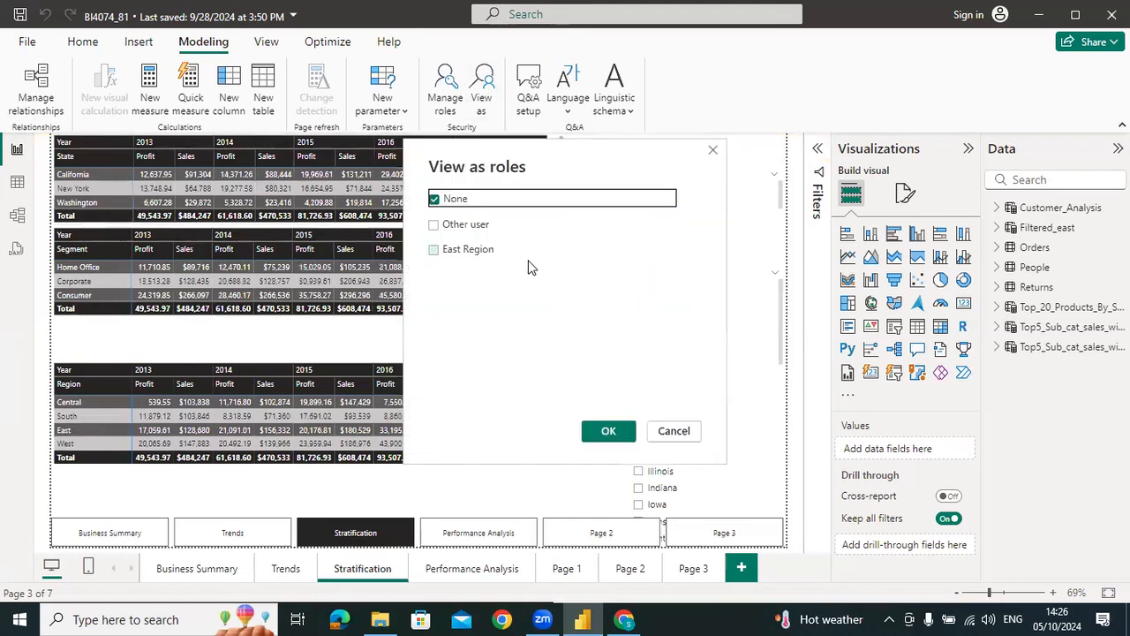
click(436, 251)
click(609, 432)
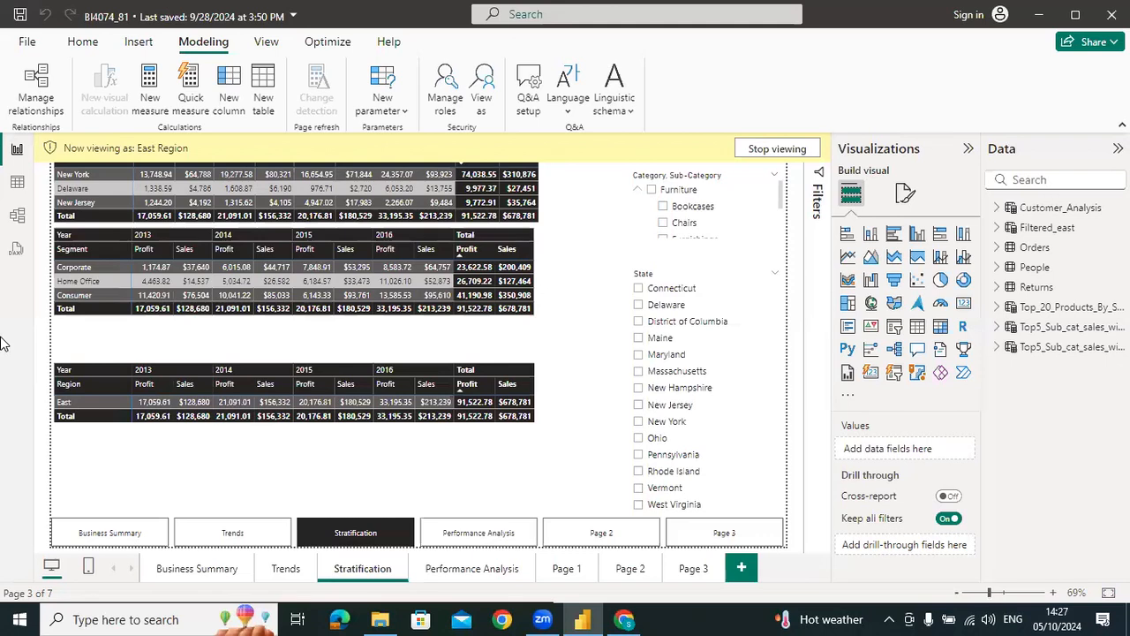
click(481, 85)
click(717, 150)
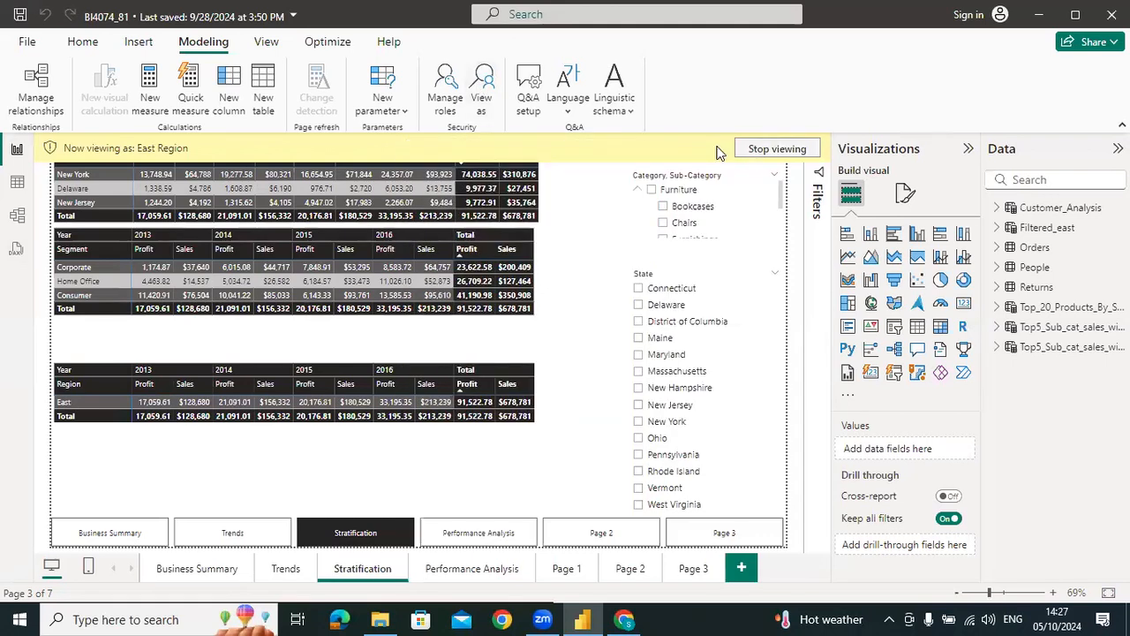
click(764, 149)
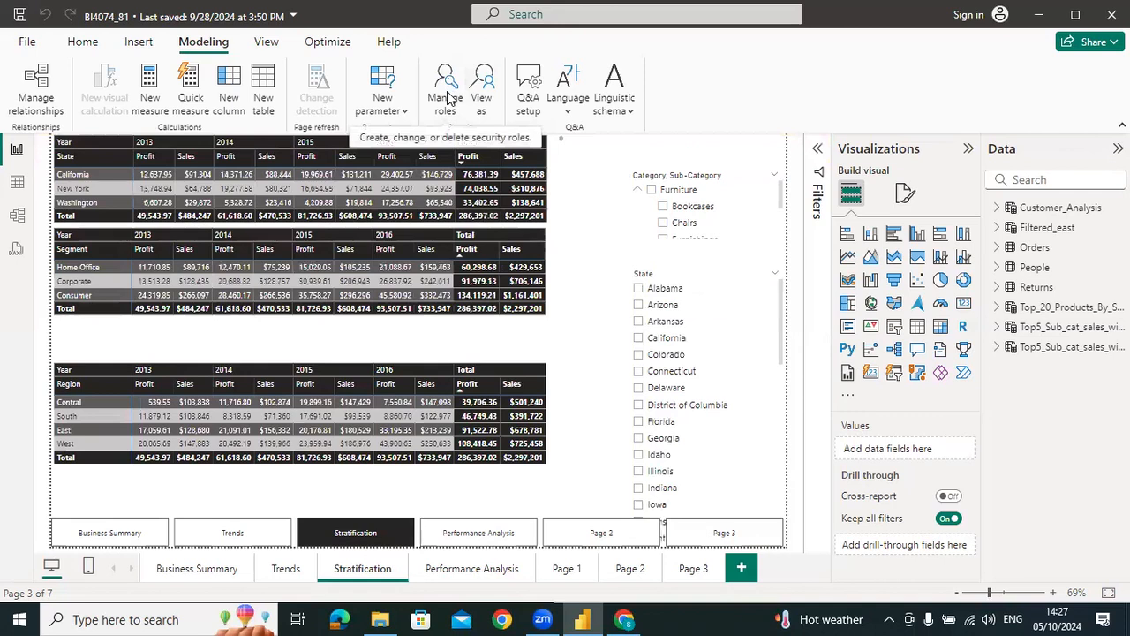
Create a new untitled security role and add five blank filter rules on its Orders table
click(446, 96)
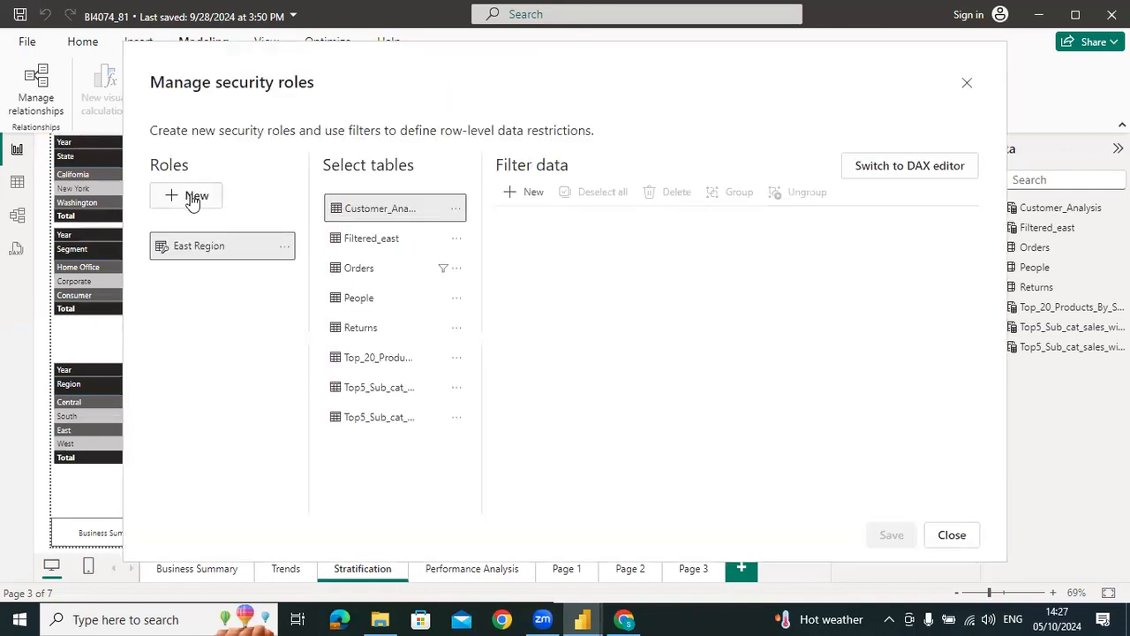
click(193, 199)
click(371, 268)
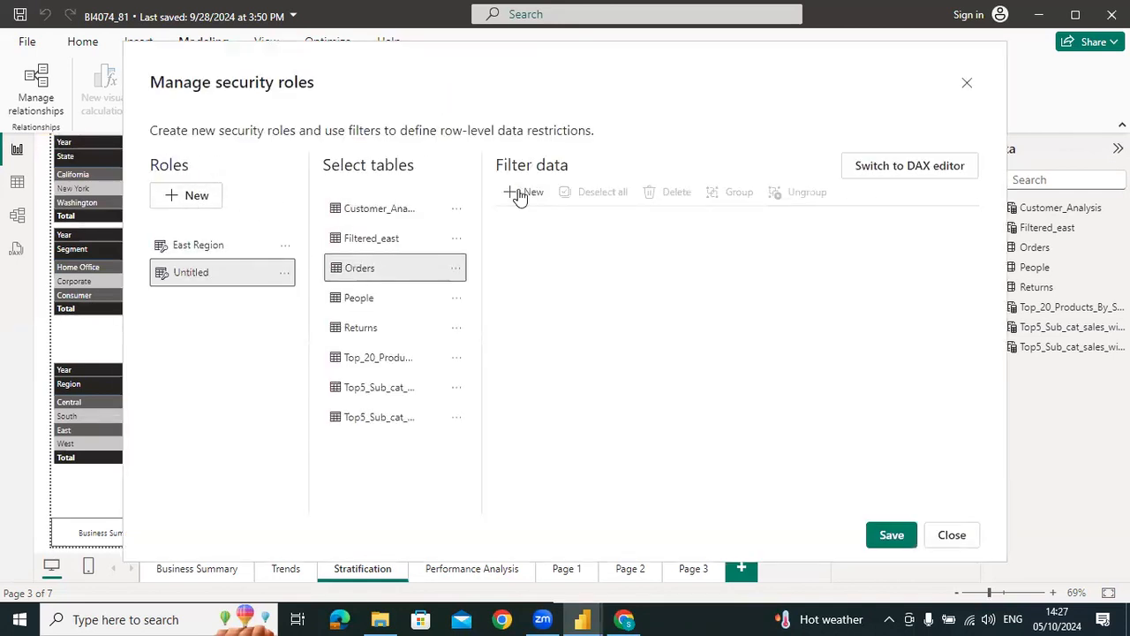
click(523, 194)
click(522, 194)
click(522, 195)
click(523, 194)
click(523, 194)
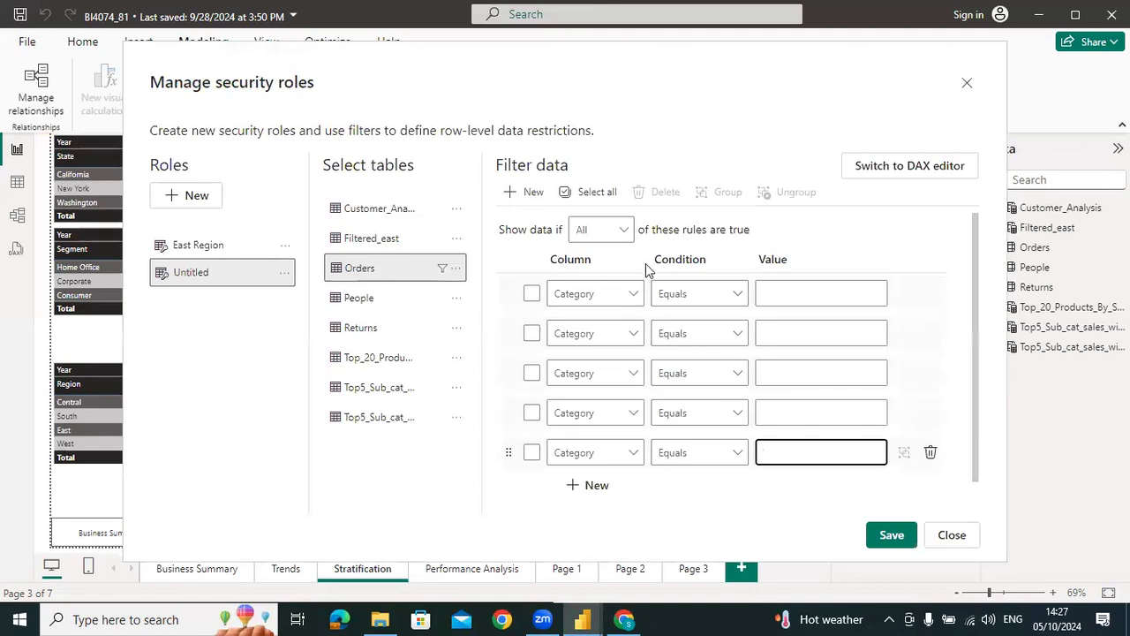
Set the first Orders filter rule of the untitled role to Category equals Furniture
click(601, 297)
click(859, 303)
click(825, 297)
text(Furn)
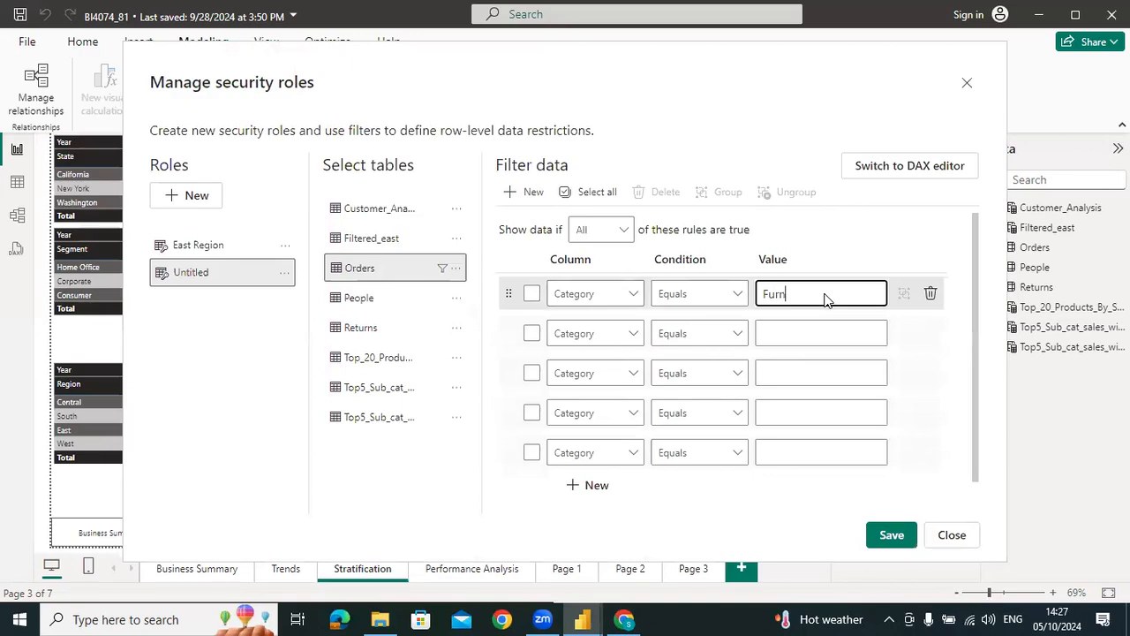
text(iture)
Set the second Orders filter rule of the untitled role to Region equals Central
click(589, 342)
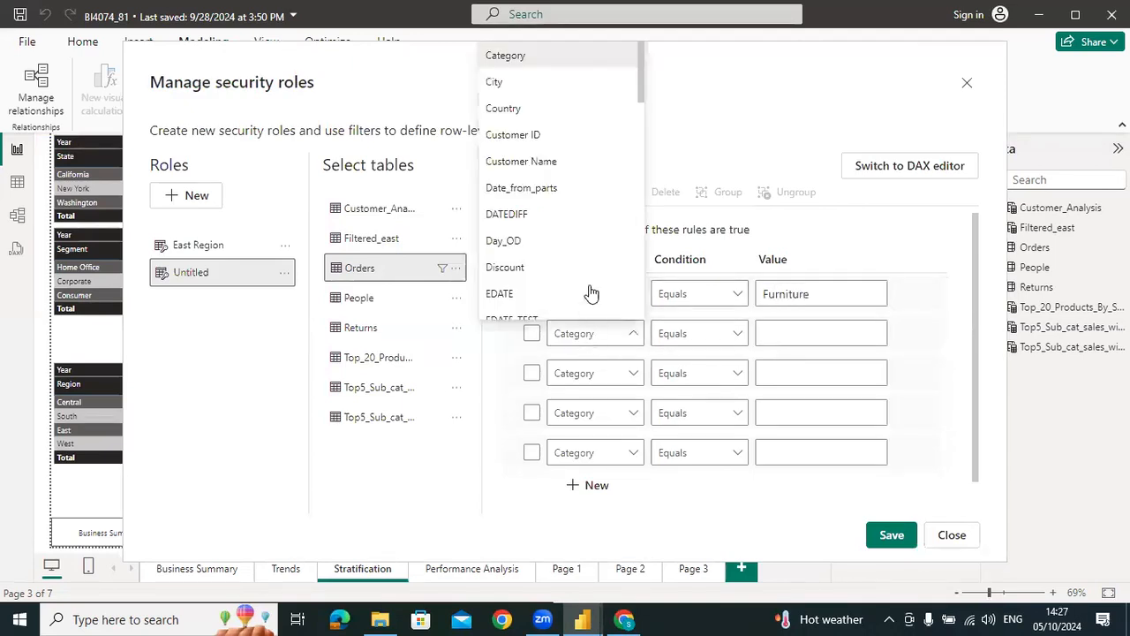
scroll(553, 192, down, 5)
scroll(553, 201, down, 4)
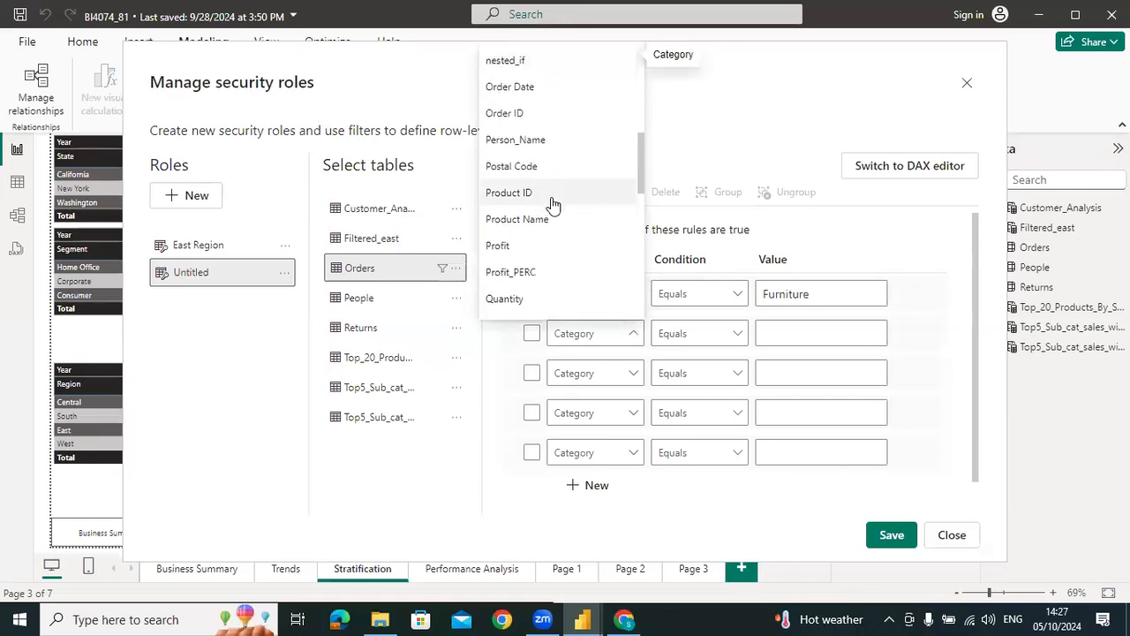
click(776, 334)
text(Central)
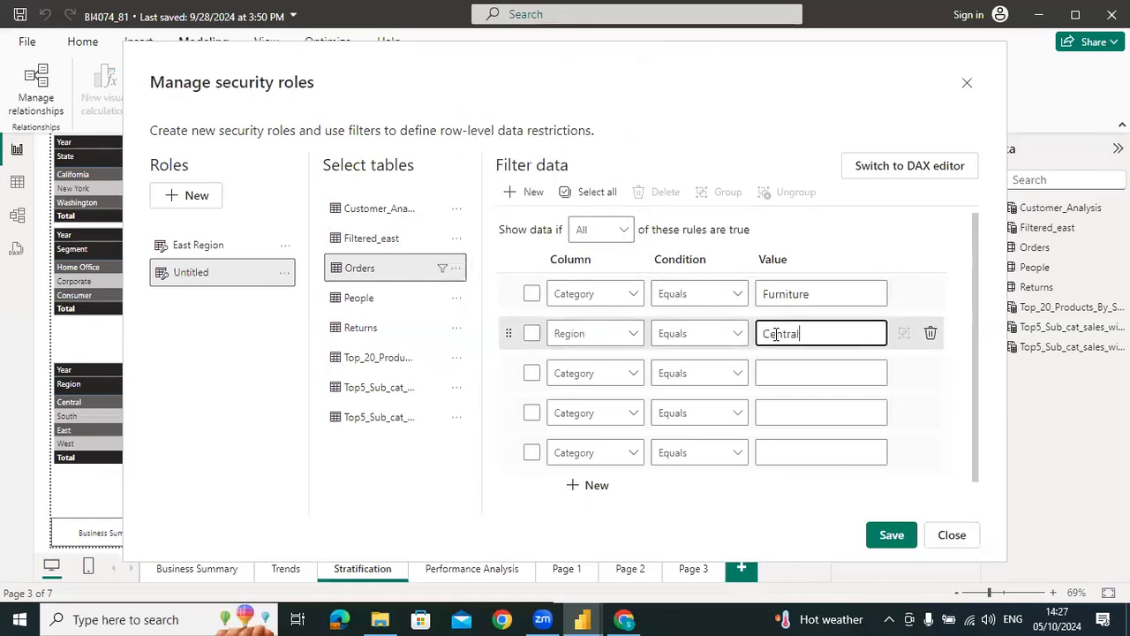
Set the third Orders filter rule to Segment equals Consumer and delete the two remaining blank rules
click(583, 373)
scroll(566, 282, down, 10)
scroll(554, 291, up, 1)
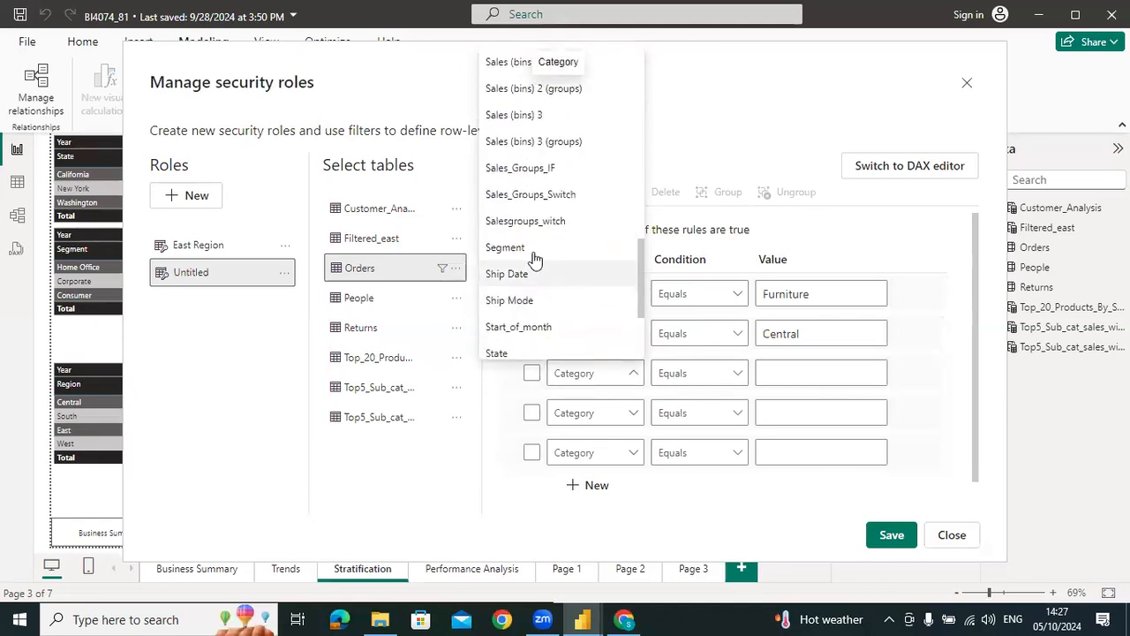
click(531, 248)
click(784, 373)
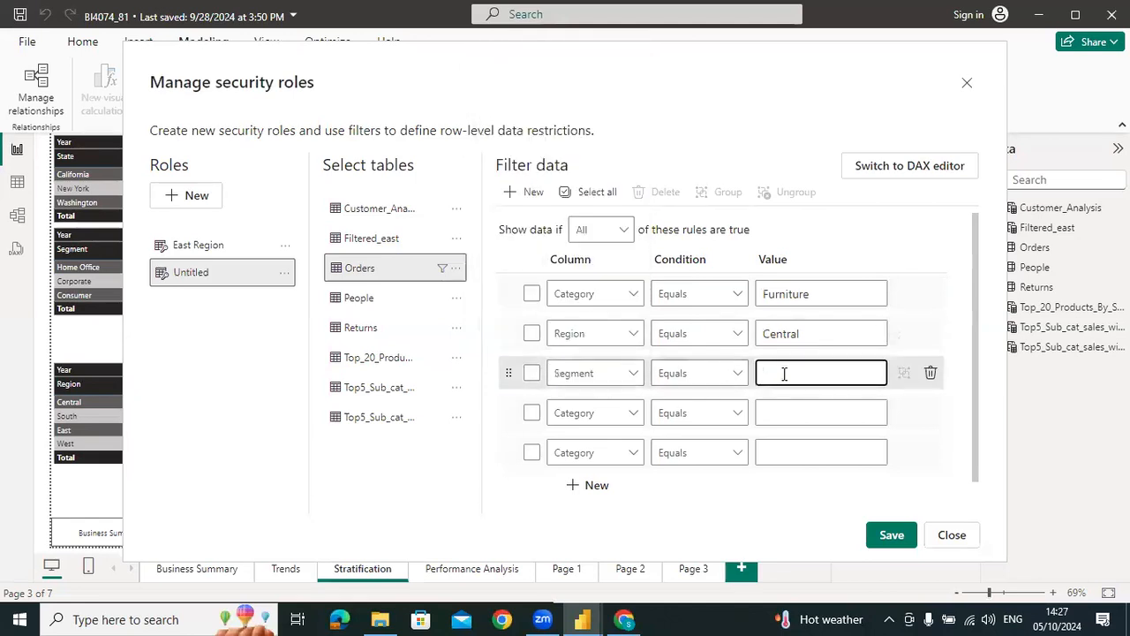
text(Consumer)
click(930, 414)
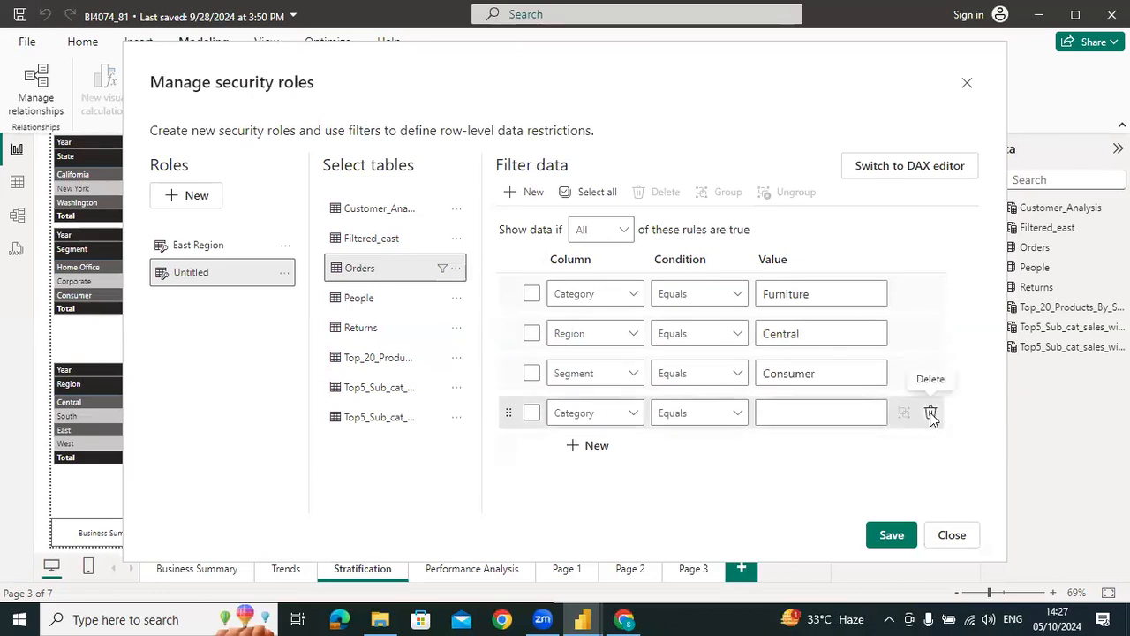
click(930, 413)
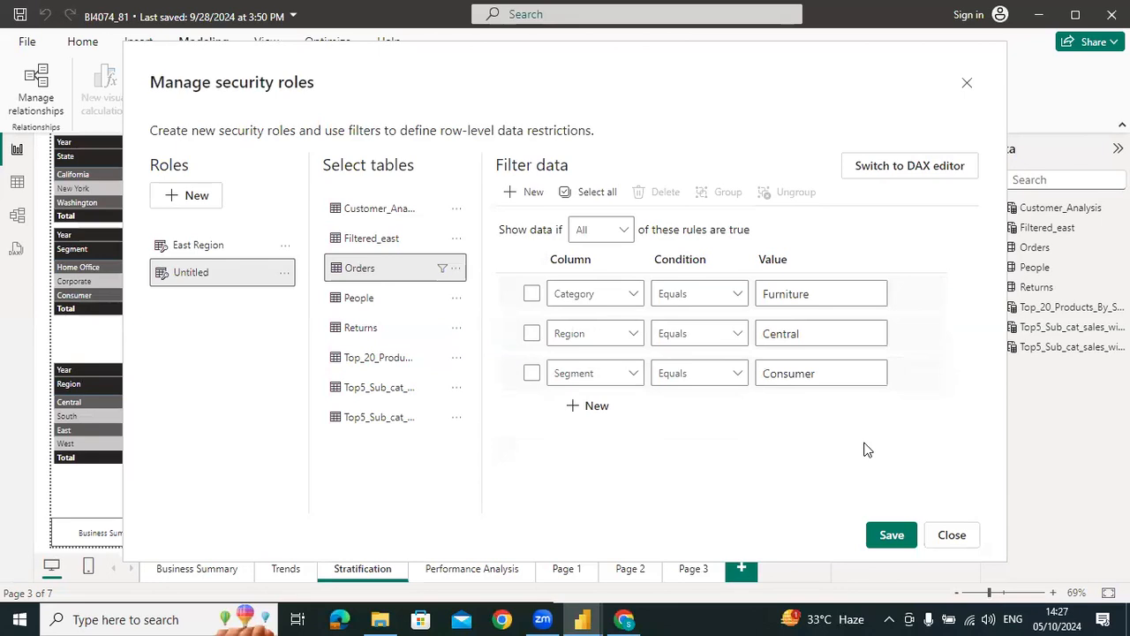
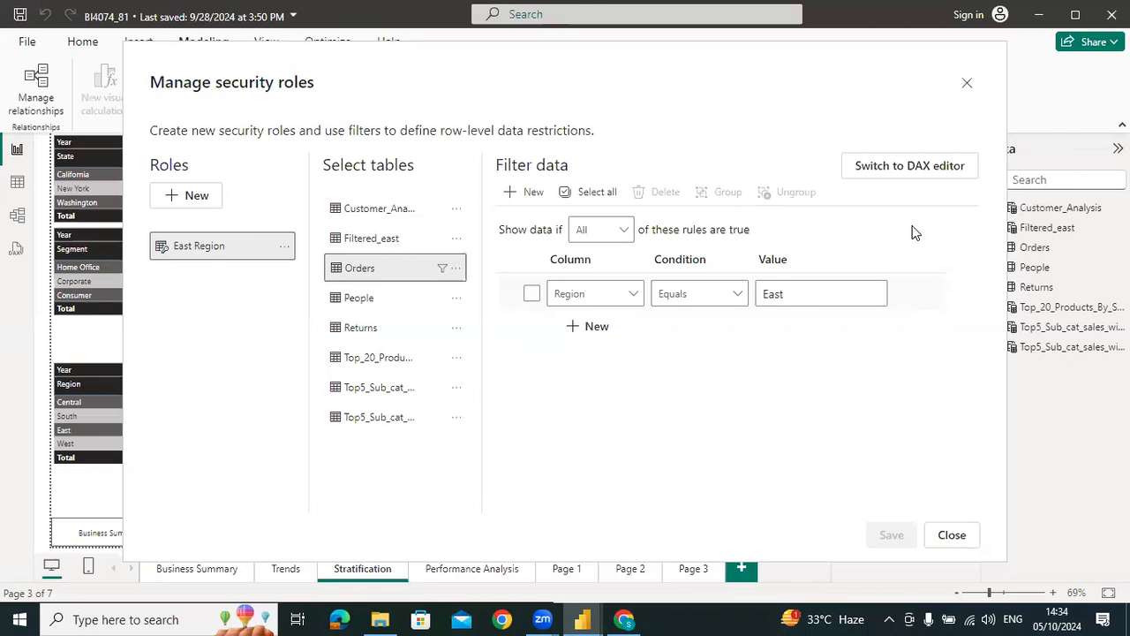
Close the security roles settings and show the model diagram with the table relationships
click(970, 86)
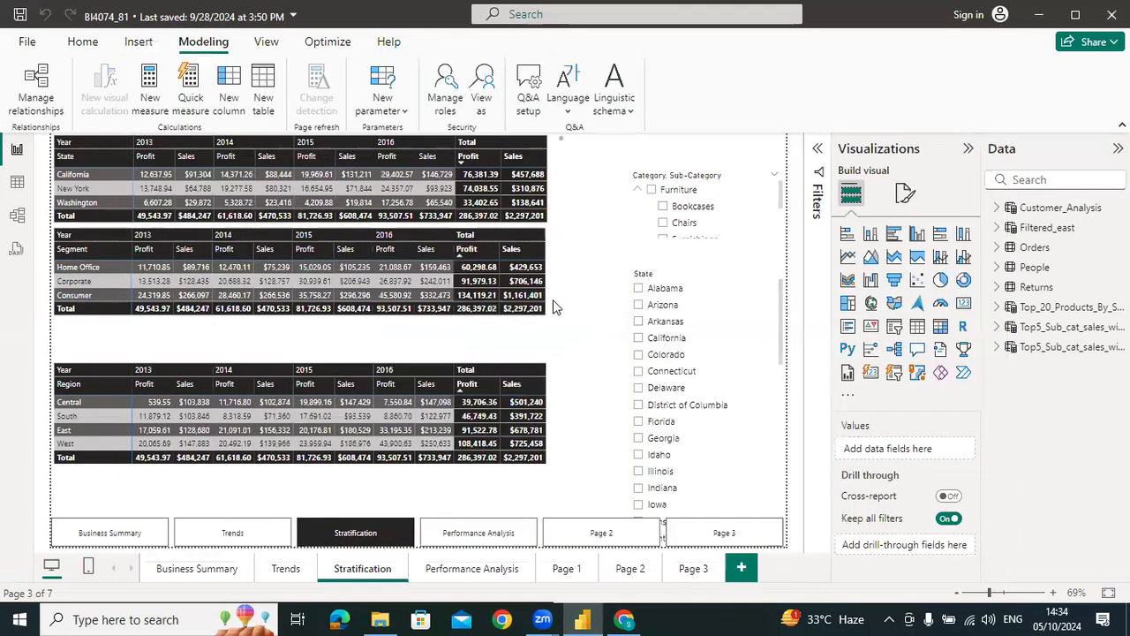
click(24, 220)
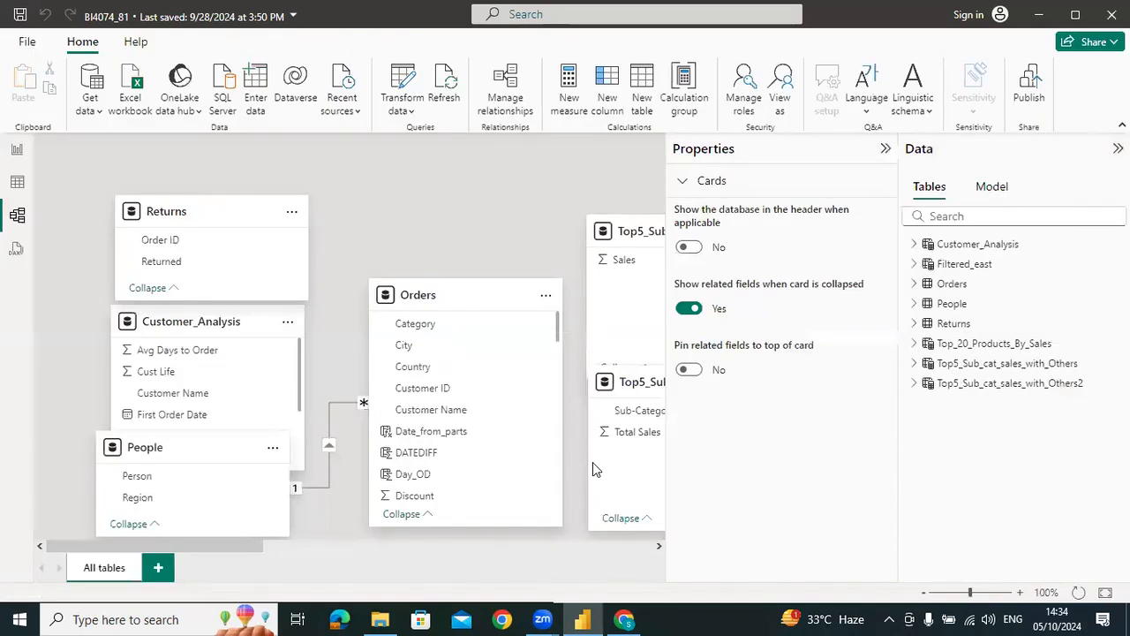
Switch to Excel 2016 and create a blank workbook
key(super)
text(excel)
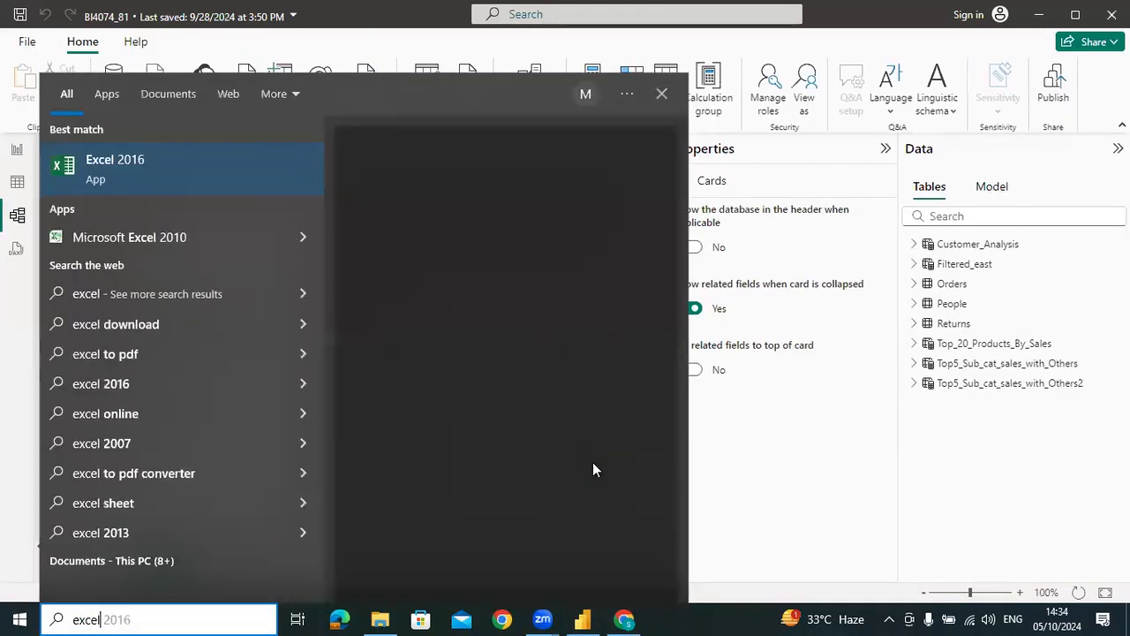
key(Return)
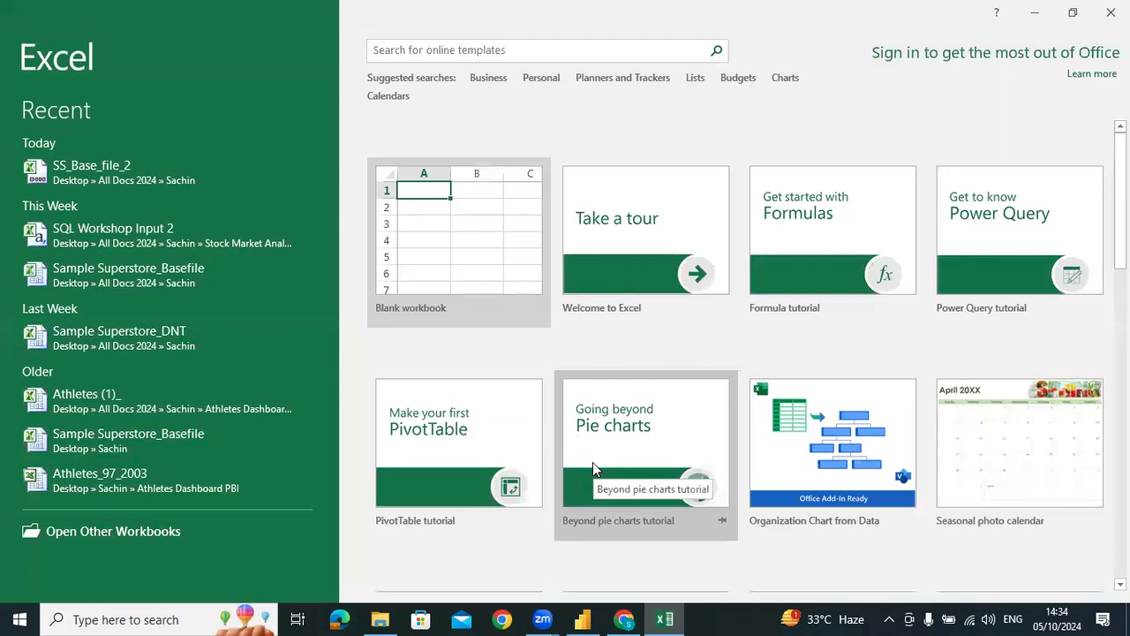
key(Return)
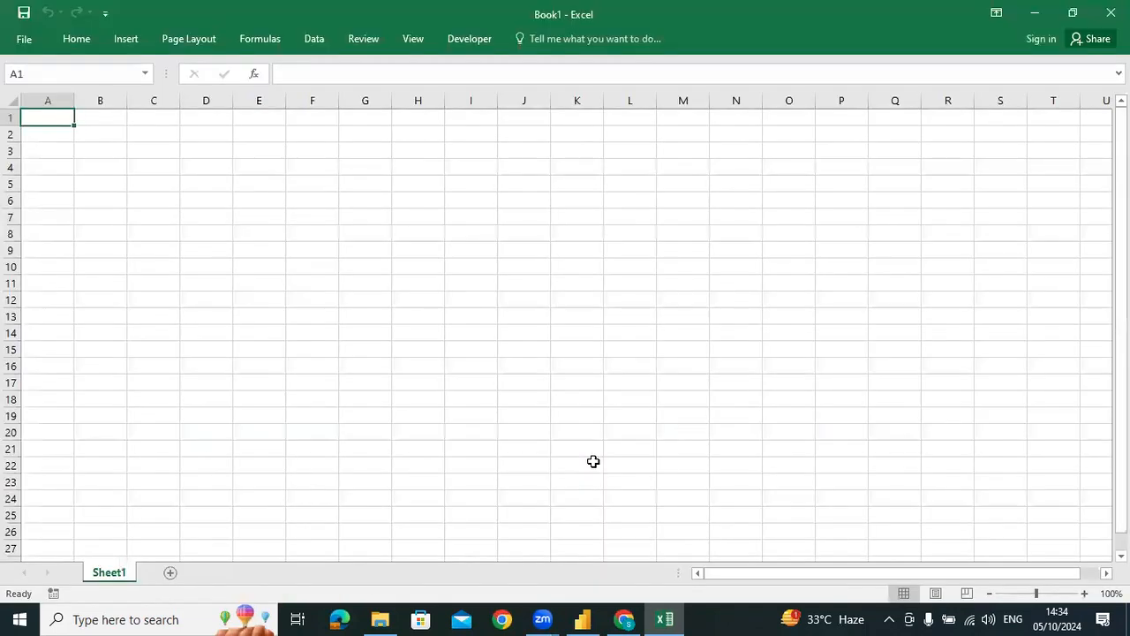
Enter the heading Left Table in cell B3 of the blank sheet
key(Down)
key(Right)
key(Down)
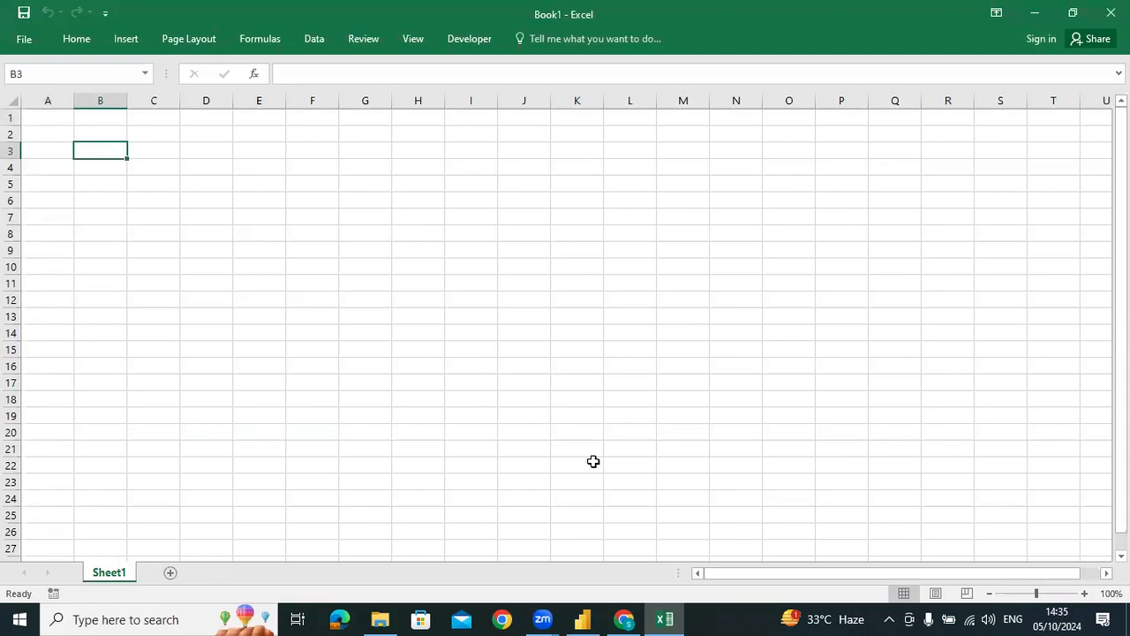
text(Left Tabe)
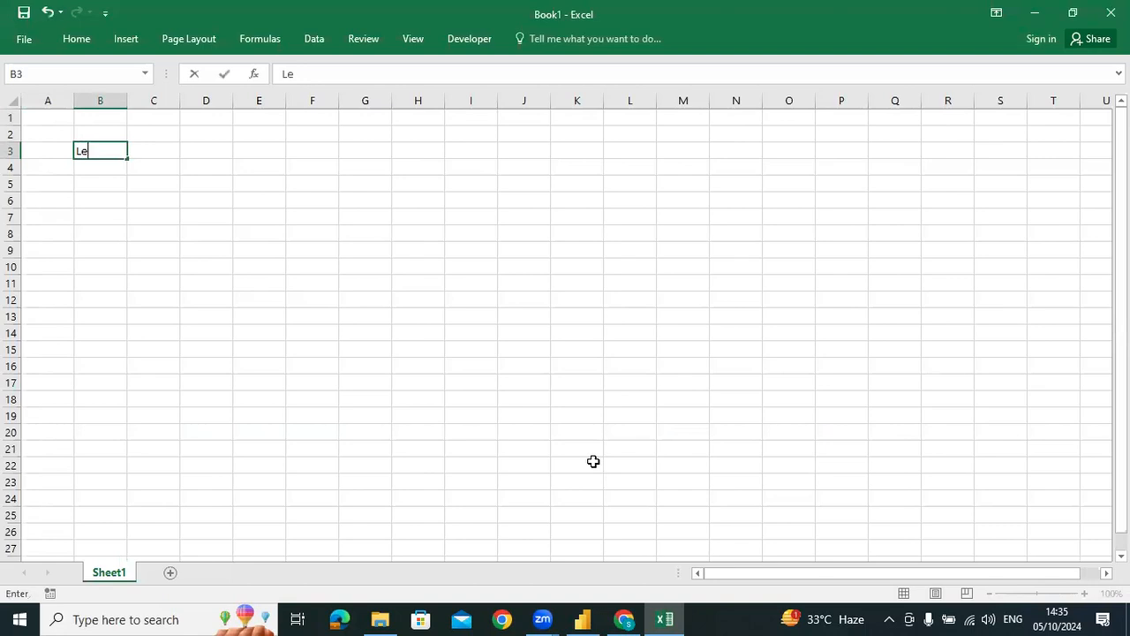
key(BackSpace)
text(le)
Enter the heading Right Table in cell I3, on the same row as the Left Table heading
key(Tab)
key(Tab)
key(Tab)
key(Tab)
key(Tab)
key(Tab)
key(Tab)
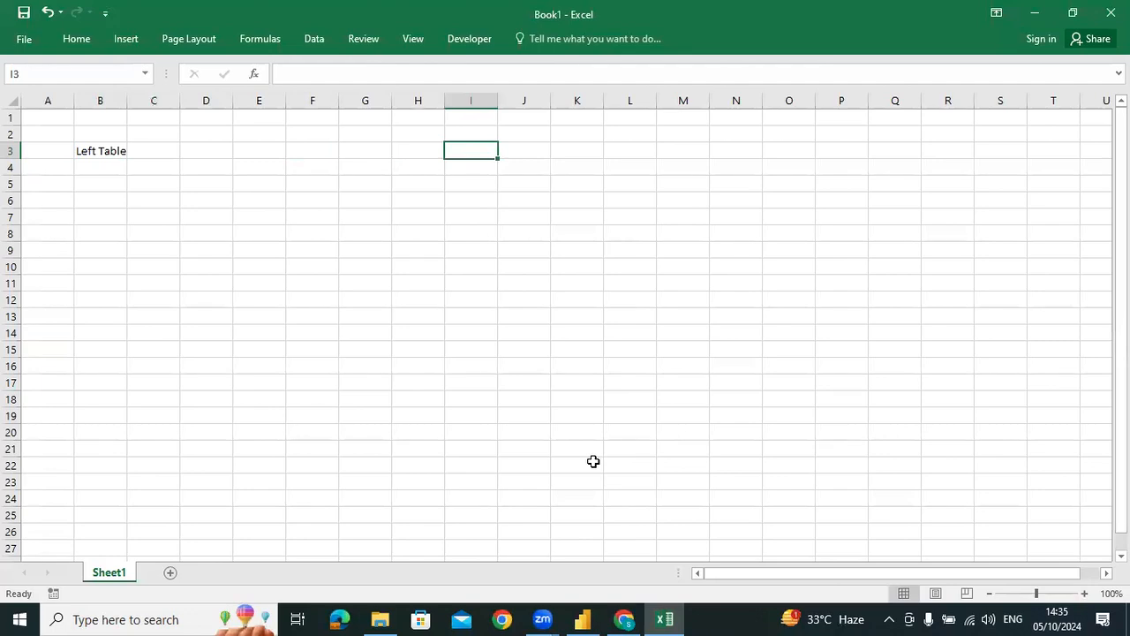
text(Right Table)
key(Return)
Autofit the widths of columns I and B to the two table headings
key(Up)
key(alt+o)
key(c)
key(a)
key(ctrl+Left)
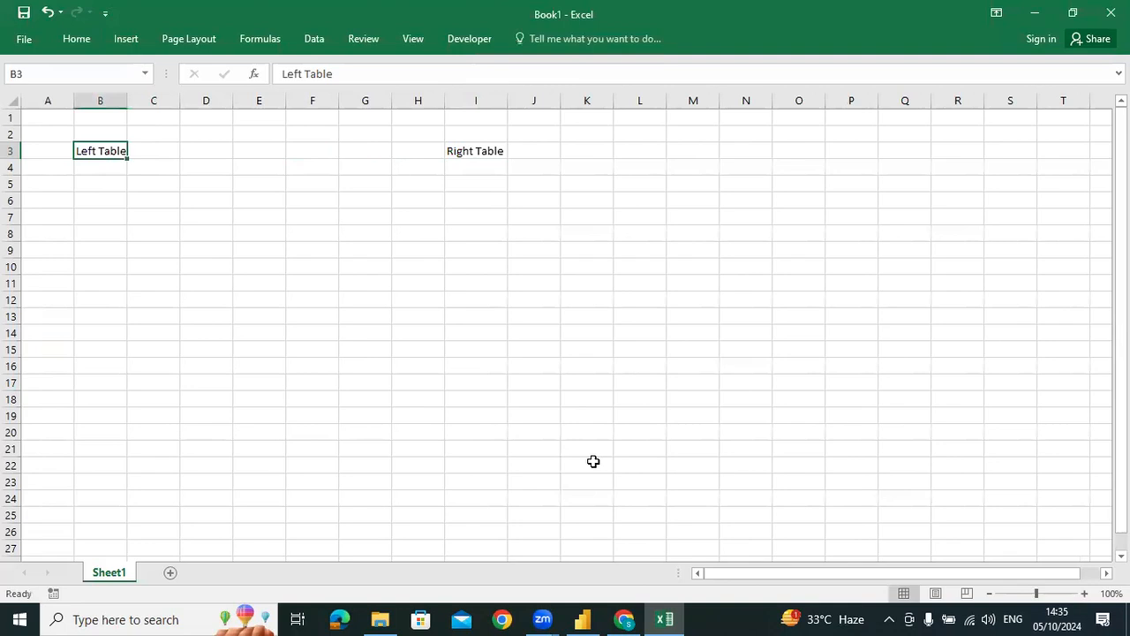
key(alt+o)
key(c)
key(a)
Enter the column headers C1 in cell C5 and C2 in cell D5 for the left table
key(Down)
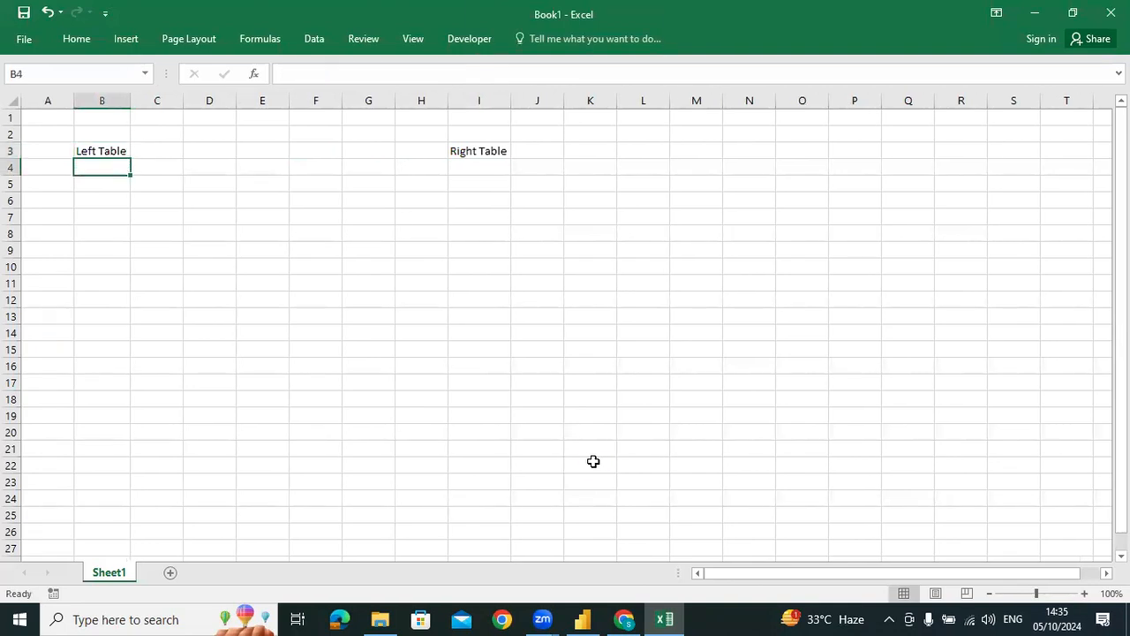
key(Right)
key(Down)
key(Down)
key(Right)
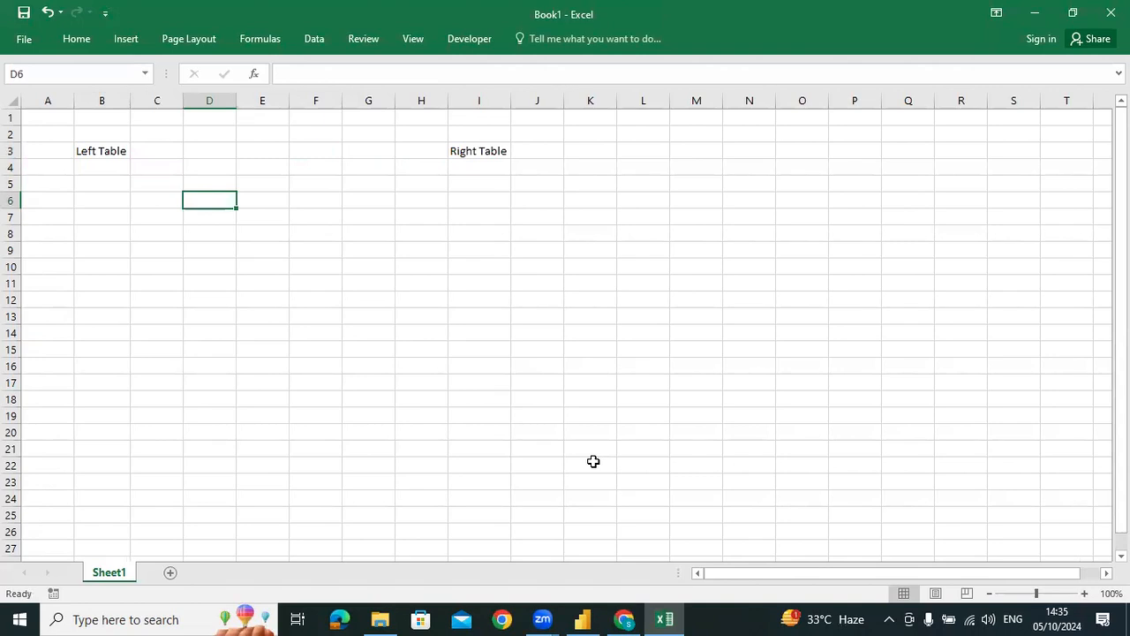
key(Left)
key(Up)
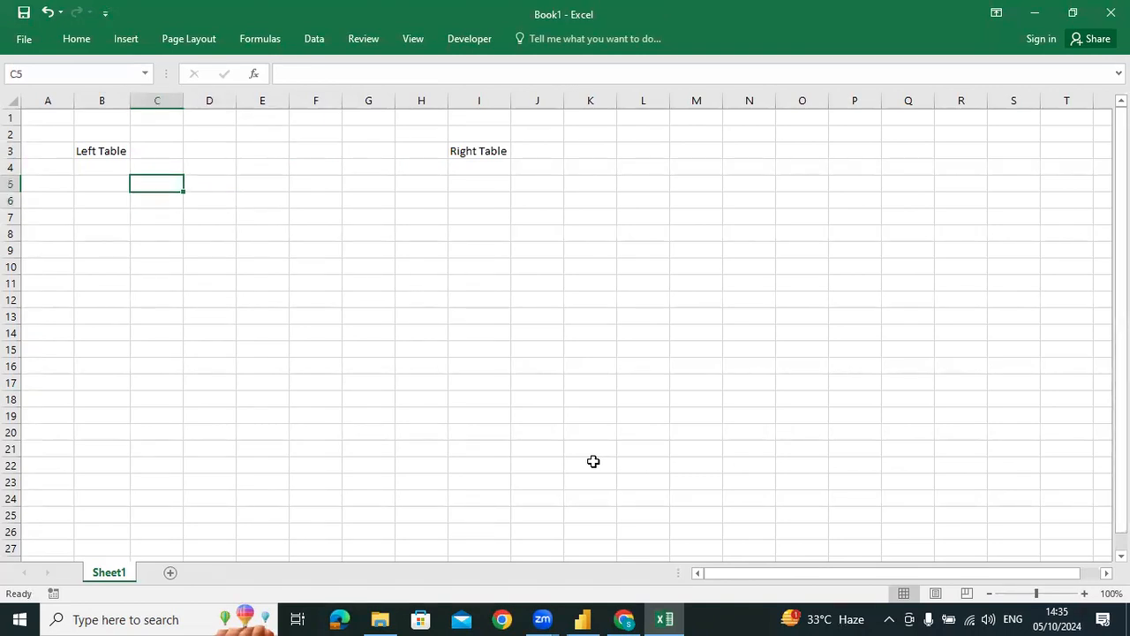
text(C)
text(C2)
Enter the column headers C3 in cell I5 and C4 in cell J5 for the right table
key(Tab)
key(Tab)
key(Tab)
key(Tab)
key(Tab)
text(C)
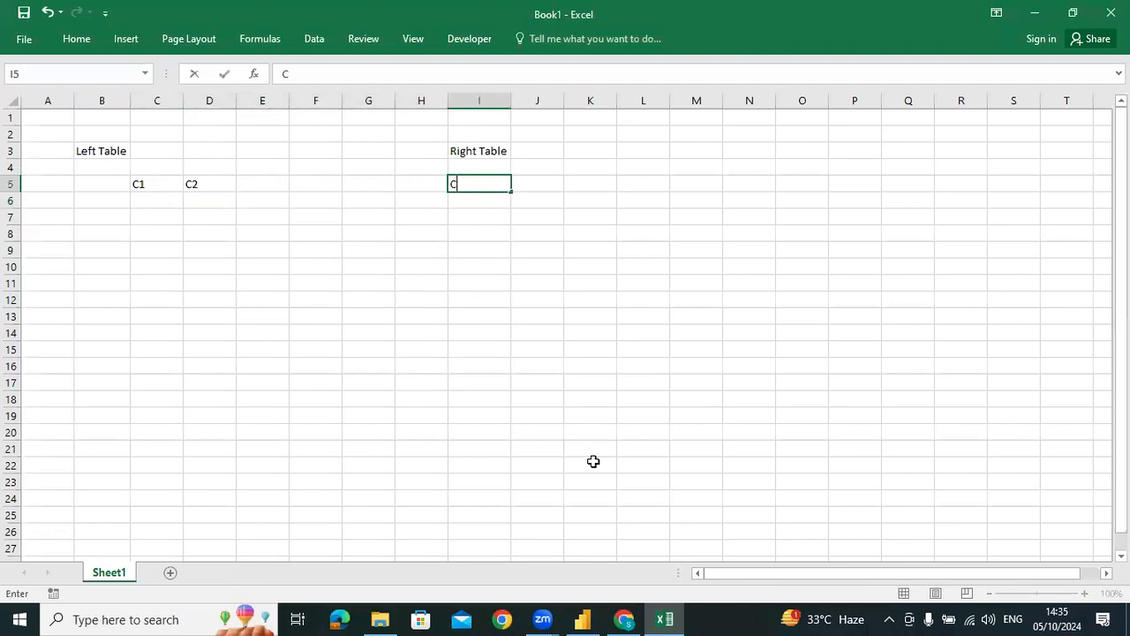
text(3)
key(Tab)
text(C4)
key(Return)
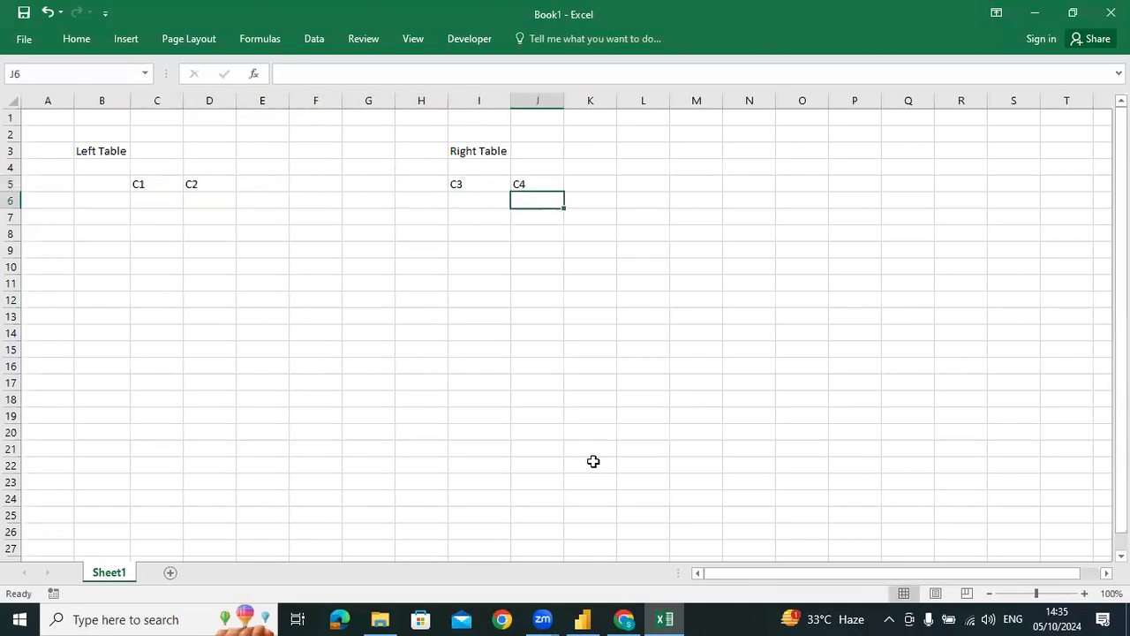
Fill the left table's C1 column in cells C6:C10 with A, B, C, D and E
key(Left)
key(Left)
key(Left)
key(Left)
key(Left)
key(Left)
key(Left)
text(A)
key(Return)
text(V)
key(Return)
text(C)
key(Return)
text(D)
key(Up)
text(E)
key(Up)
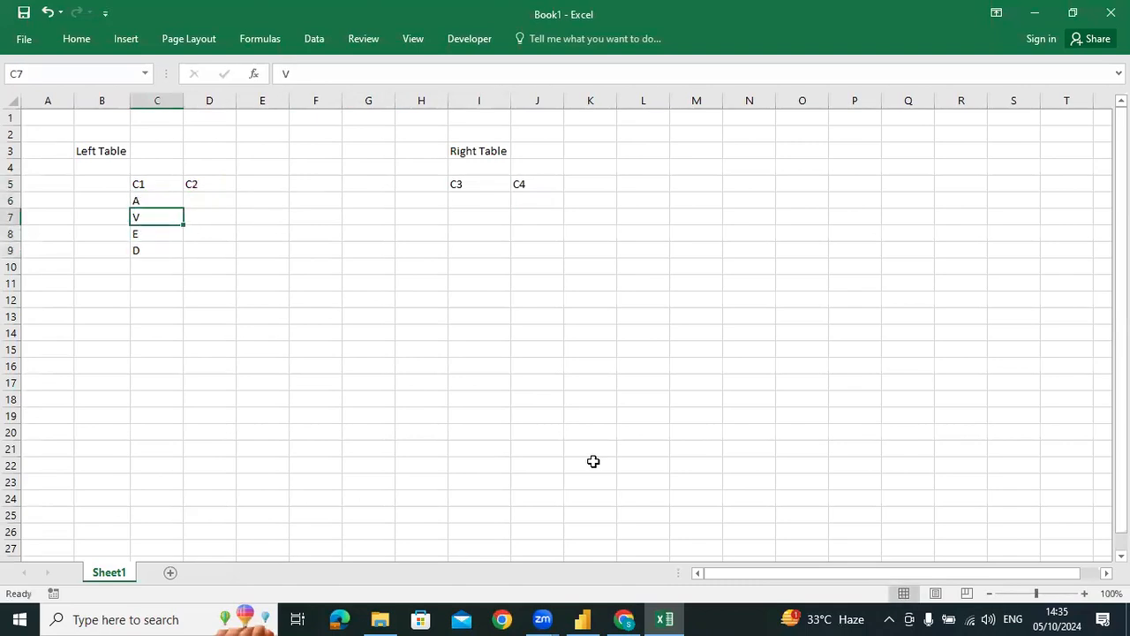
text(B)
key(Return)
text(C)
key(Return)
key(Return)
text(E)
Enter the formula =RANDBETWEEN(100,500) in cell D6 under the C2 header
key(Tab)
key(Up)
key(Up)
key(Up)
key(Up)
text(=rand)
key(Down)
key(Tab)
text(100,500)
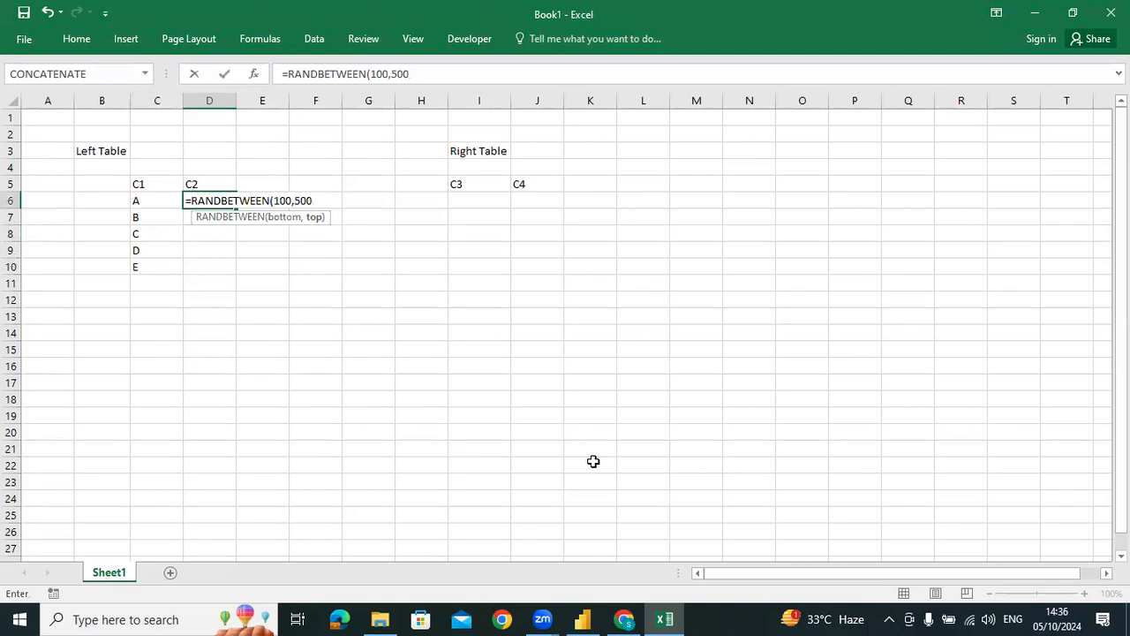
text())
key(Return)
Fill the RANDBETWEEN formula from D6 down to D10
key(Left)
key(ctrl+Down)
key(Right)
key(ctrl+shift+Up)
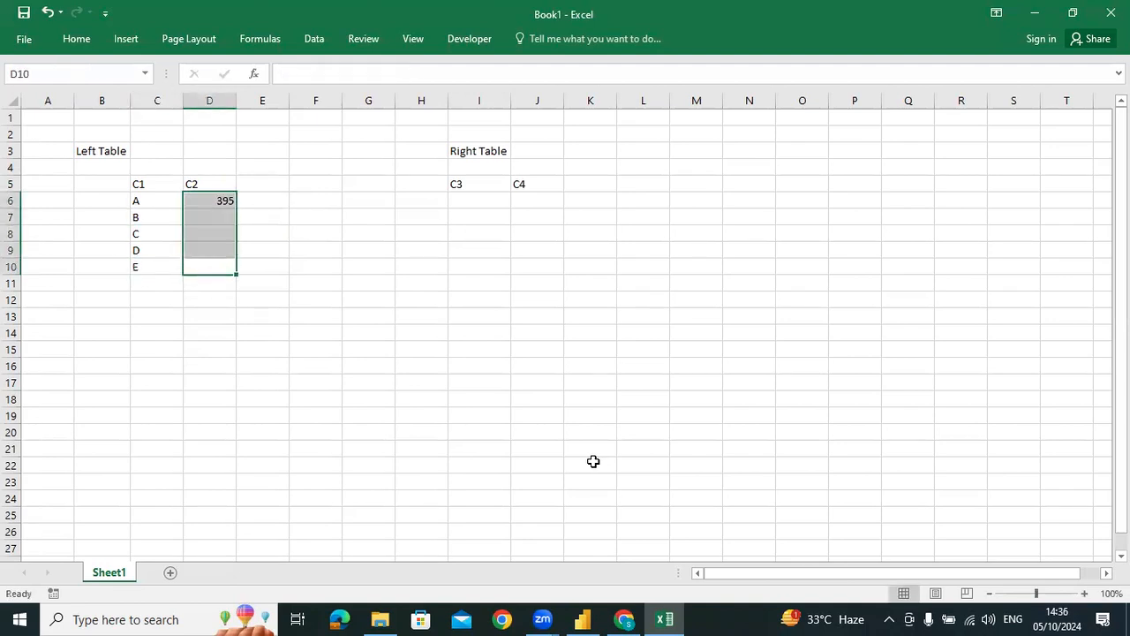
key(ctrl+d)
Copy the random-number formulas from D6:D10 into J6:J10 under the right table's C4 header
key(ctrl+c)
key(Right)
key(Right)
key(Right)
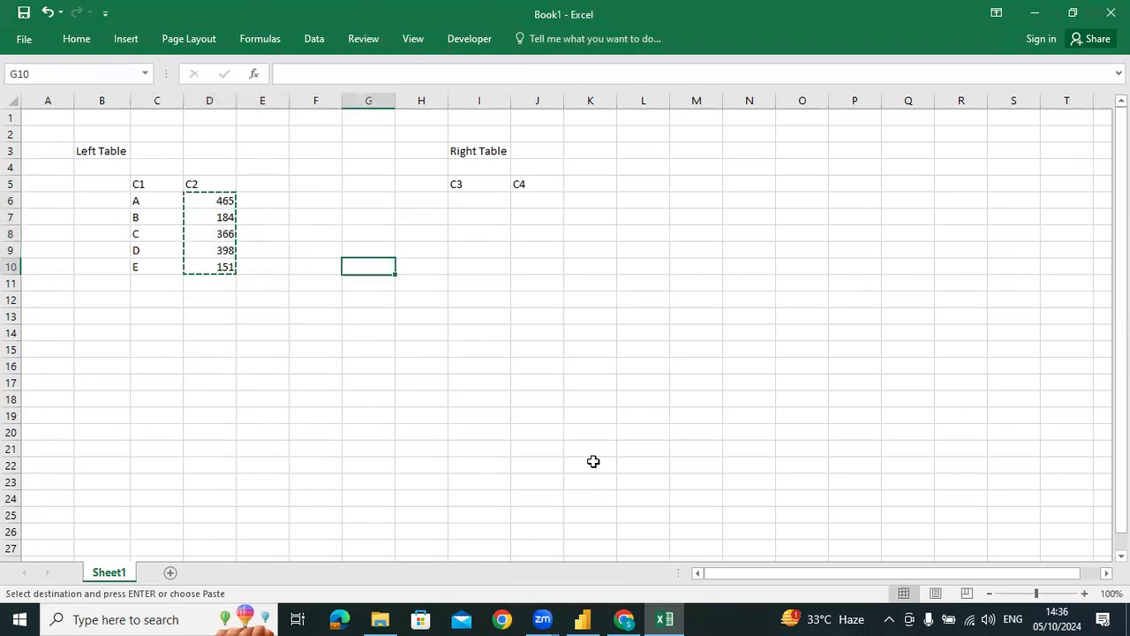
key(Right)
key(Right)
key(Right)
key(ctrl+Up)
key(Down)
key(shift+Down)
key(shift+Down)
key(shift+Down)
key(shift+Down)
key(ctrl+v)
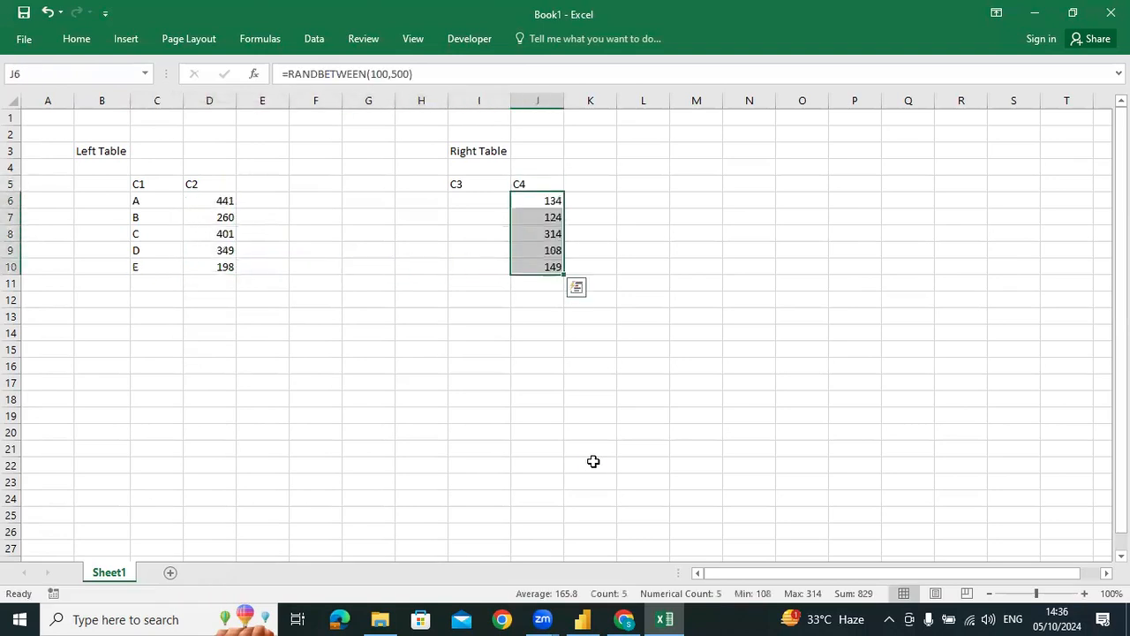
Clear the last two formulas of the C4 column in cells J9:J10
key(shift+Up)
key(shift+Up)
key(shift+Up)
key(shift+Up)
key(shift+Down)
key(Down)
key(Down)
key(Down)
key(shift+Down)
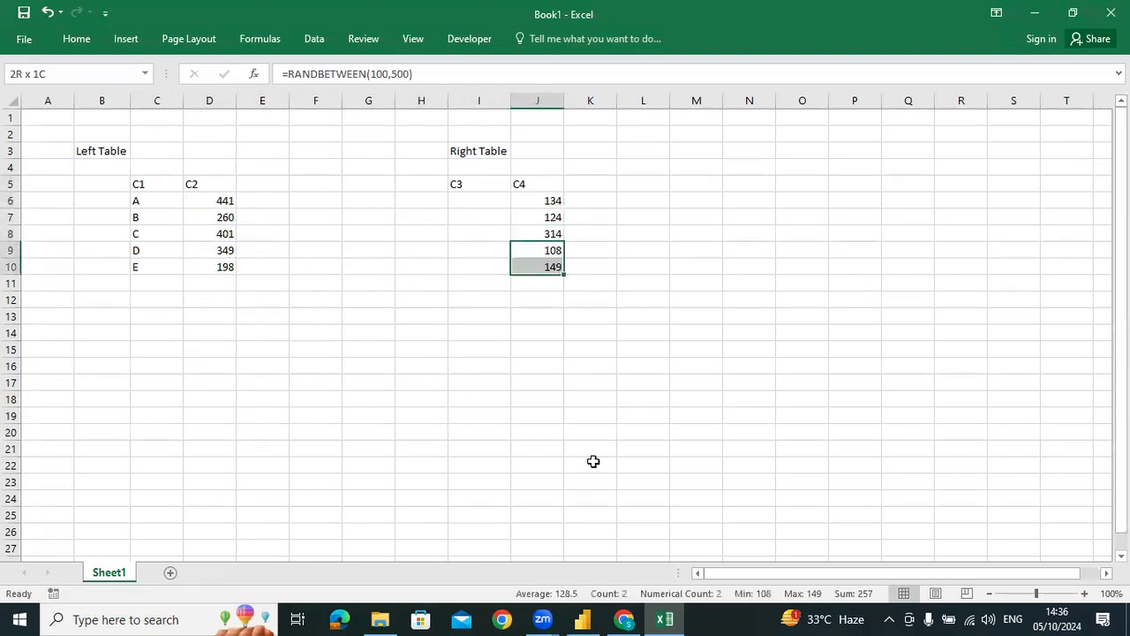
key(Delete)
Replace the formulas in D6:D10 with their static values by pasting values only
key(Left)
key(Left)
key(Left)
key(Left)
key(Left)
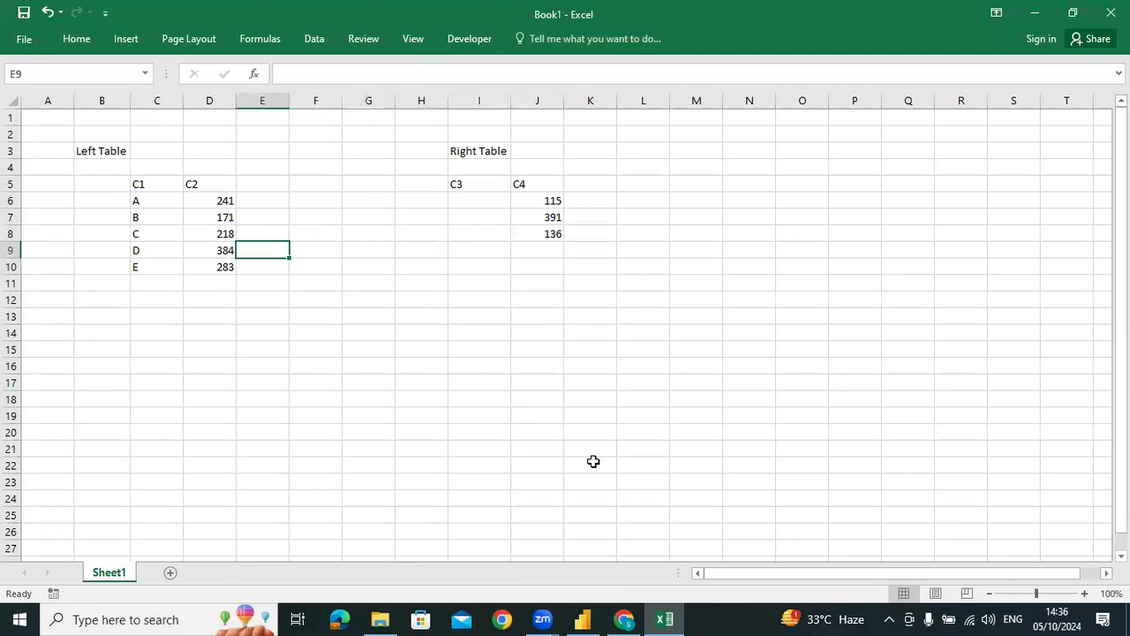
key(Down)
key(Left)
key(ctrl+shift+Up)
key(shift+Down)
key(ctrl+c)
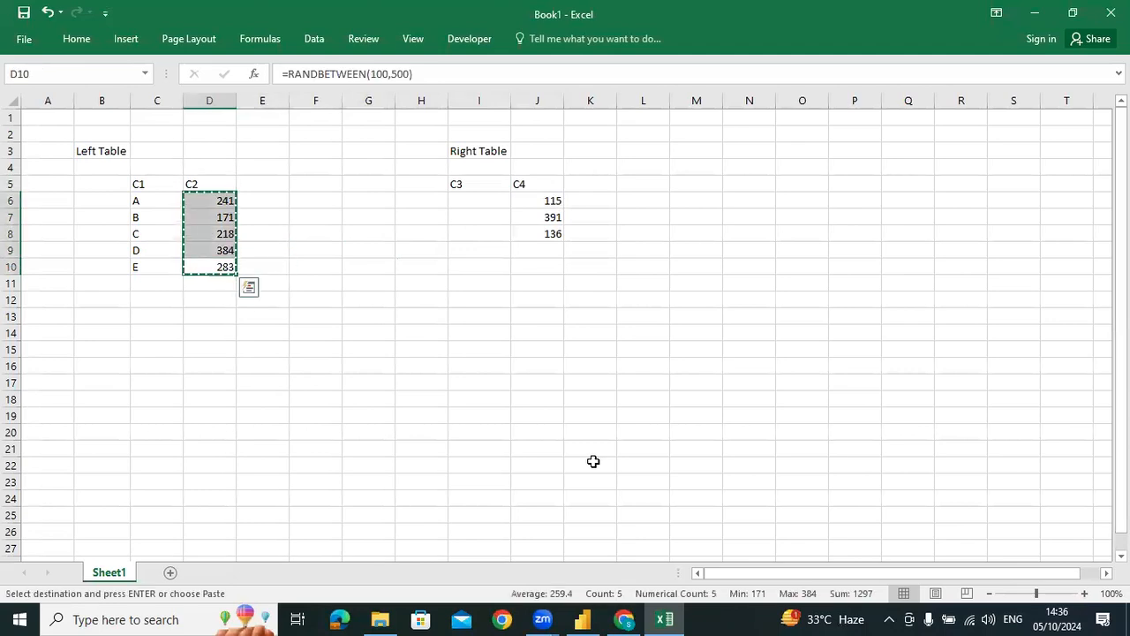
key(ctrl+alt+v)
key(v)
key(Return)
Replace the formulas in J6:J8 with their static values by pasting values only
key(Right)
key(Right)
key(Right)
key(Right)
key(Right)
key(Right)
key(Up)
key(Up)
key(shift+Up)
key(shift+Up)
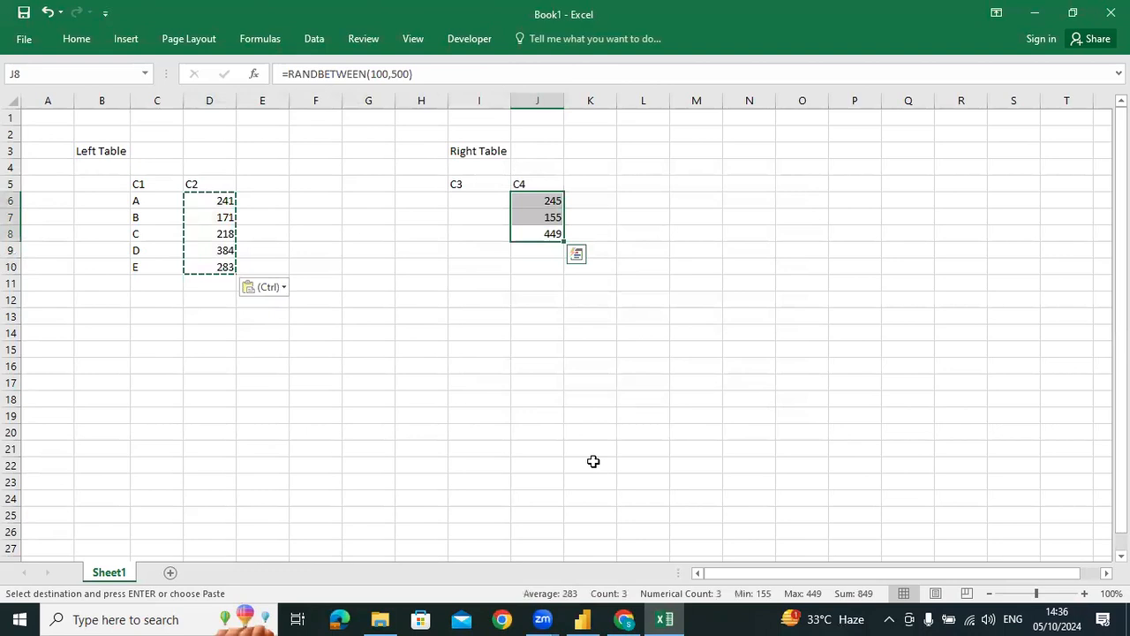
key(ctrl+c)
key(ctrl+alt+v)
key(v)
key(Return)
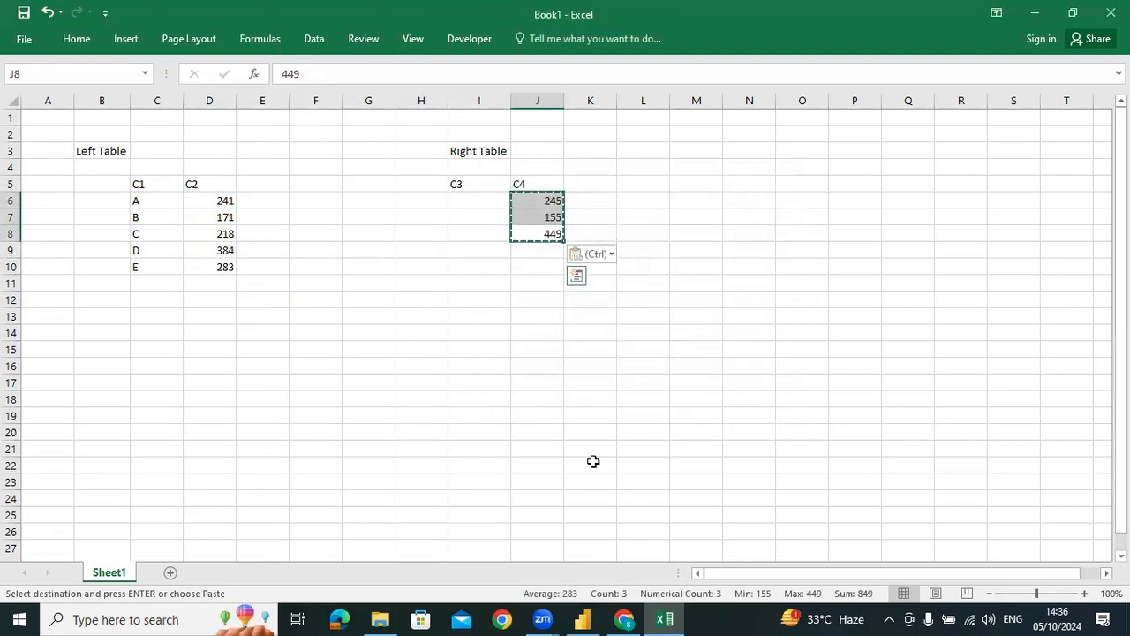
key(Escape)
Fill the right table's C3 column in cells I6:I8 with A, B and C
key(Left)
key(Left)
key(Left)
key(Right)
key(Right)
key(Up)
key(Up)
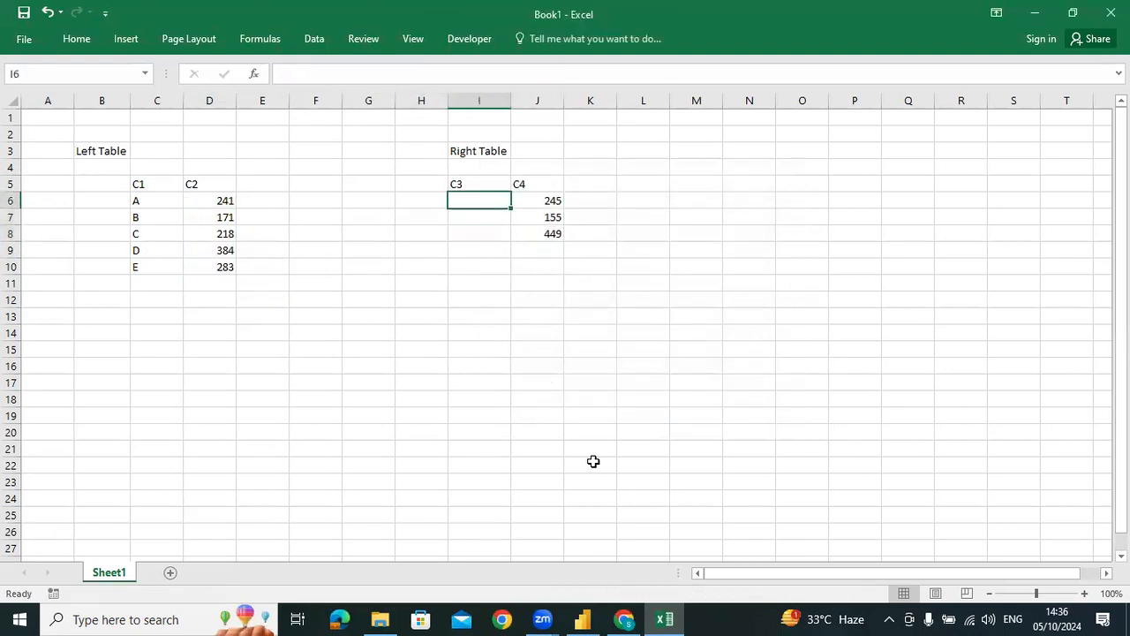
text(A)
key(Return)
text(B)
key(Return)
key(Up)
key(Down)
text(C)
key(Return)
key(Down)
key(Down)
key(Down)
key(Down)
key(Left)
key(Left)
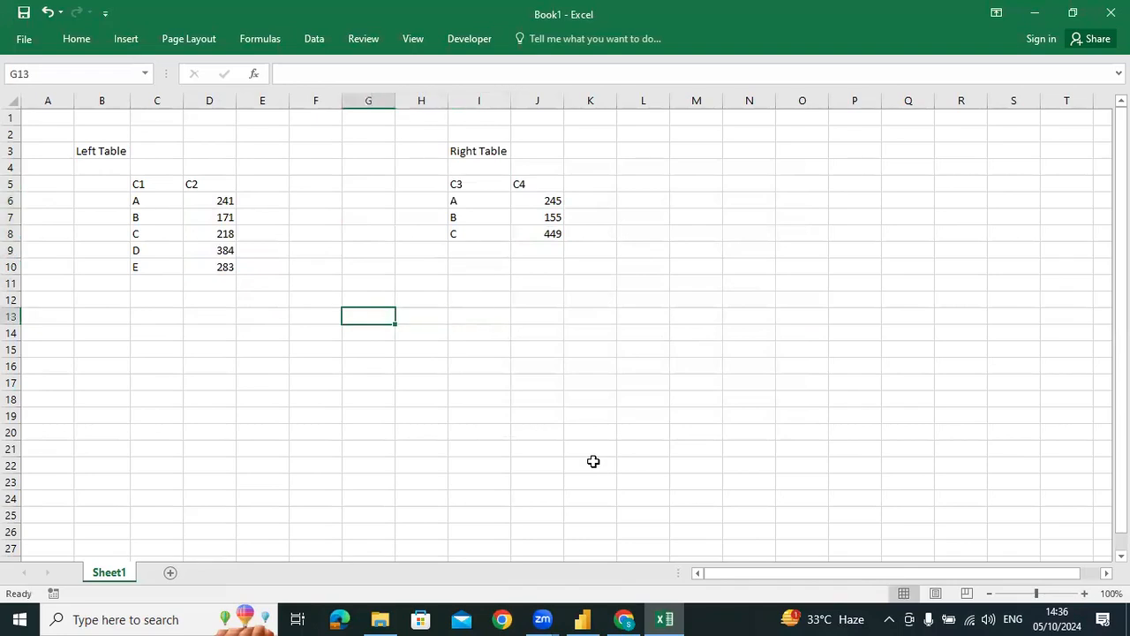
key(Left)
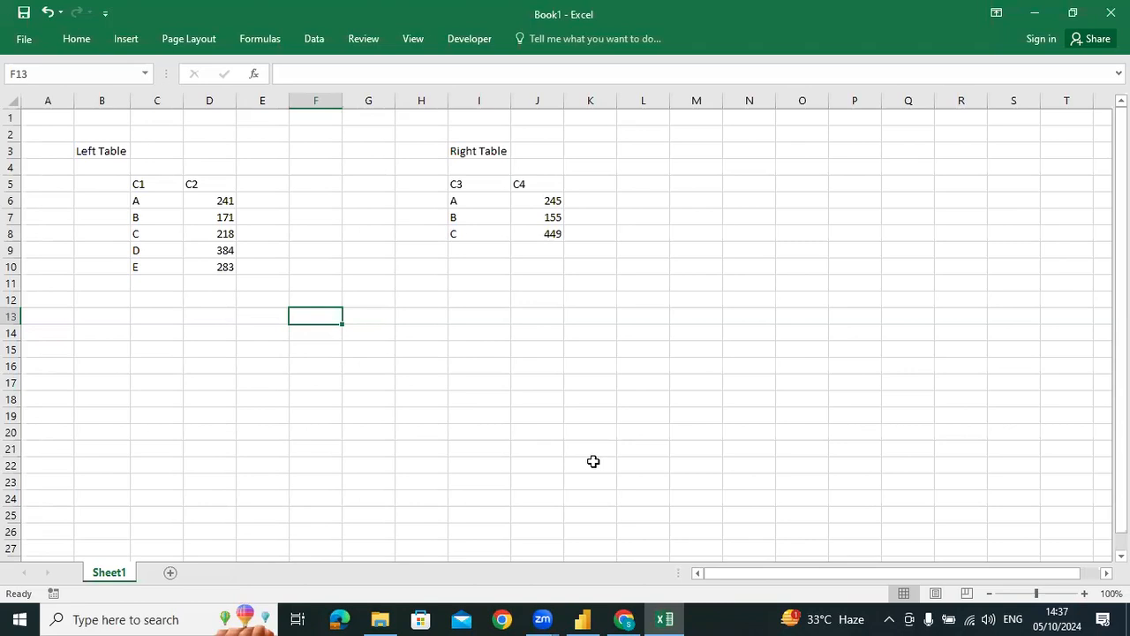
Add a fourth row to the right table in I9:J9 with C3 value A and C4 value 576
key(Right)
key(Right)
key(Right)
key(Up)
key(Up)
key(Up)
key(Up)
text(A)
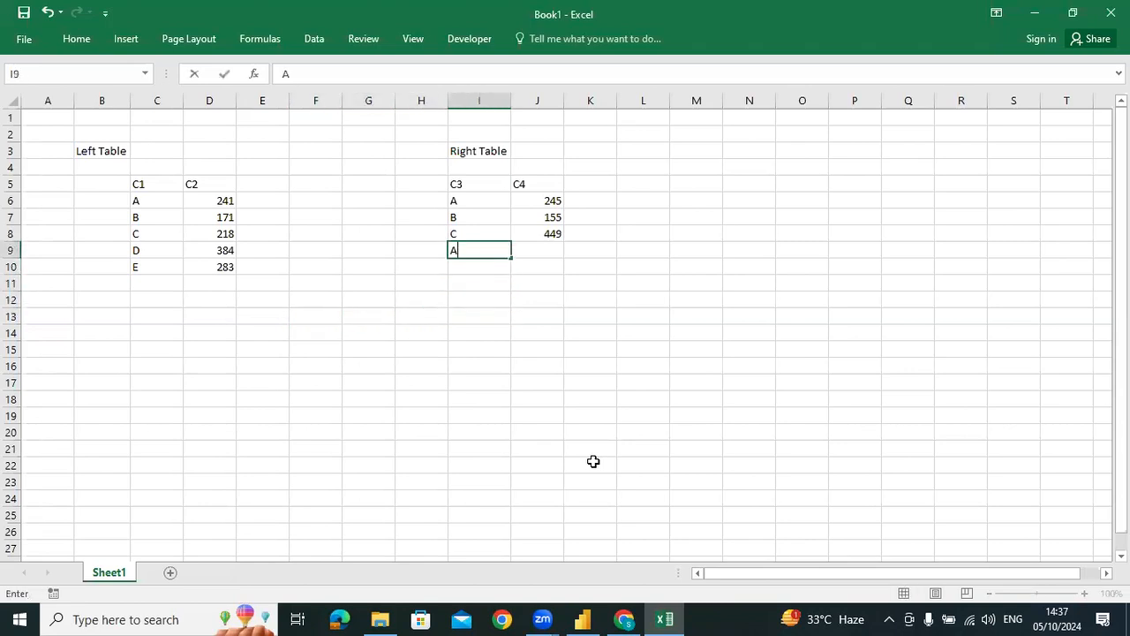
key(Tab)
text(576)
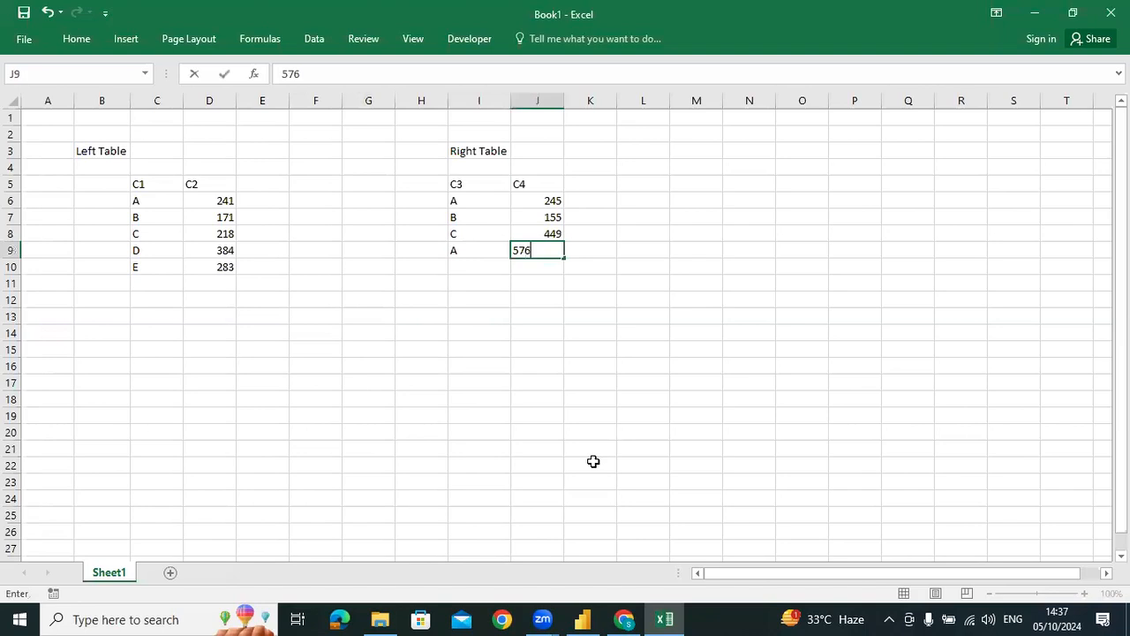
key(Down)
key(Down)
Add the summary headers C1 in cell F12 and Sum of C4 in cell G12
key(Left)
key(Left)
key(Down)
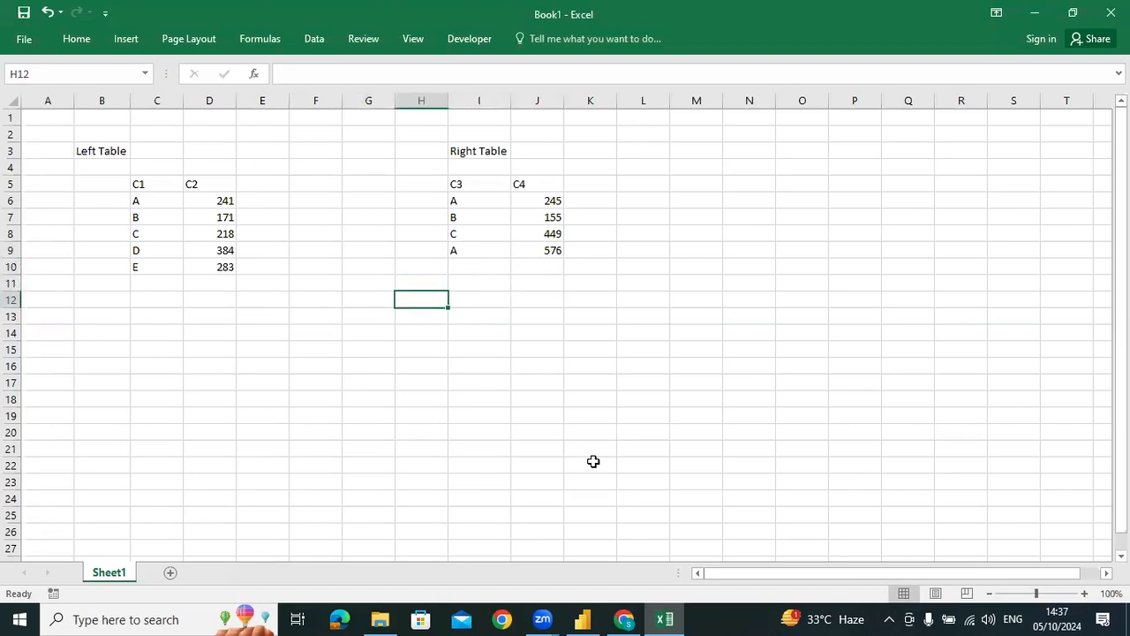
key(Left)
key(Left)
text(C1)
key(Right)
text(Sum of C4)
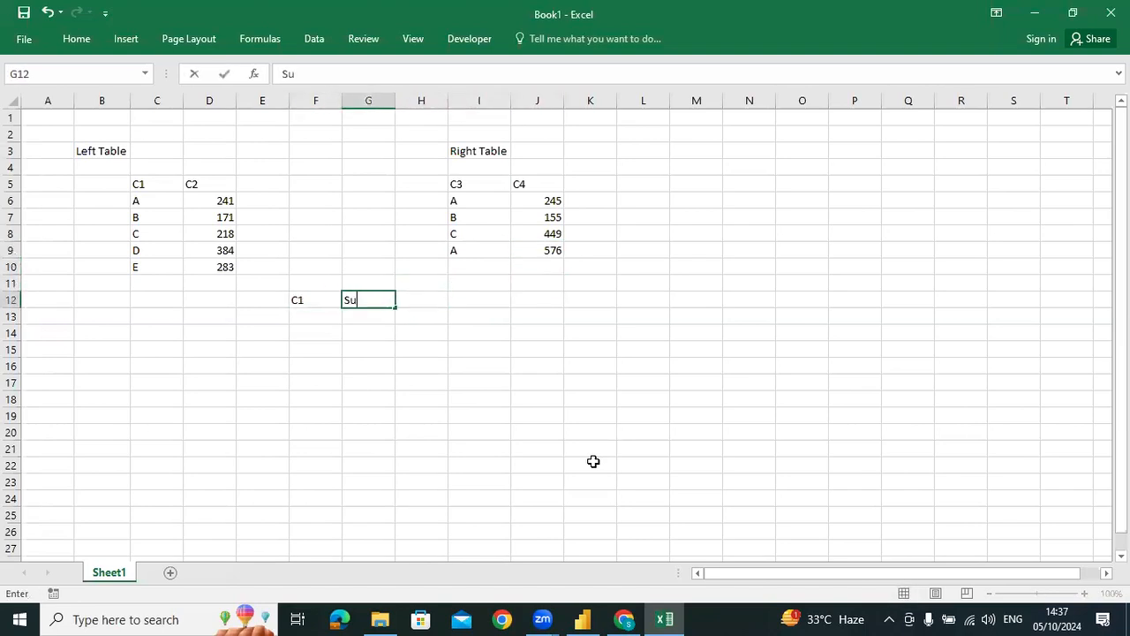
key(Return)
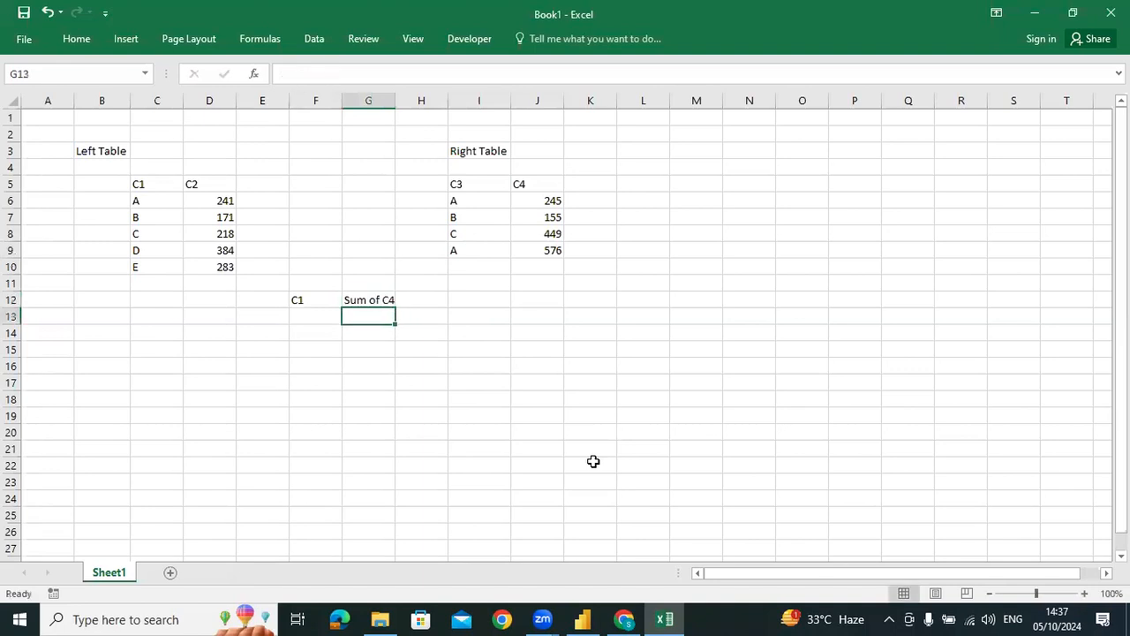
AutoFit column G's width to its Sum of C4 header
key(Left)
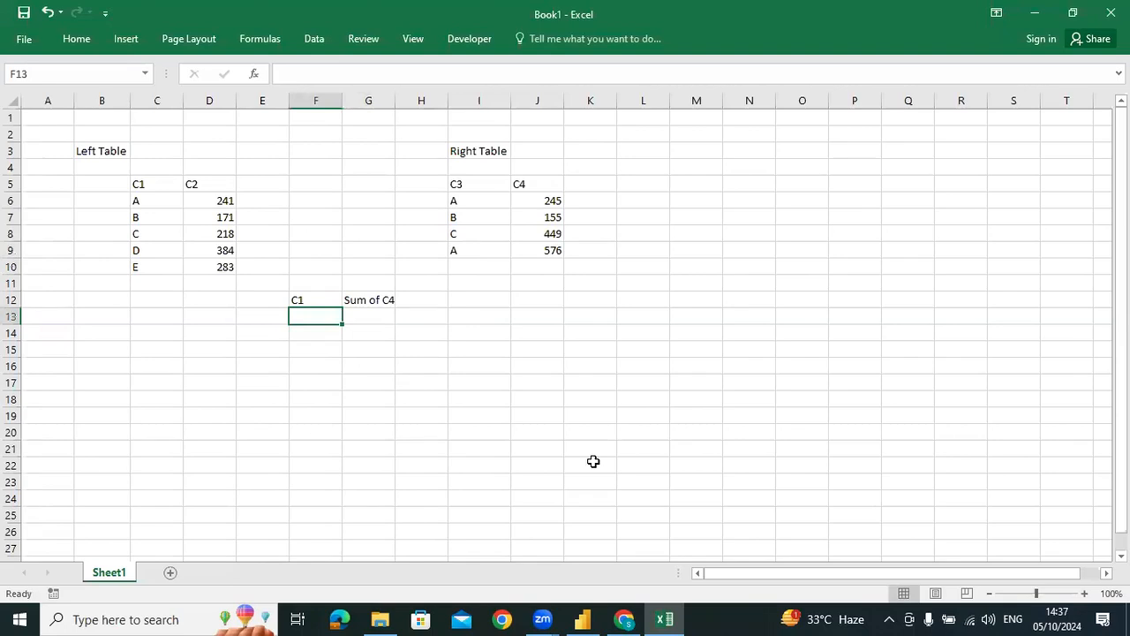
key(Right)
key(Up)
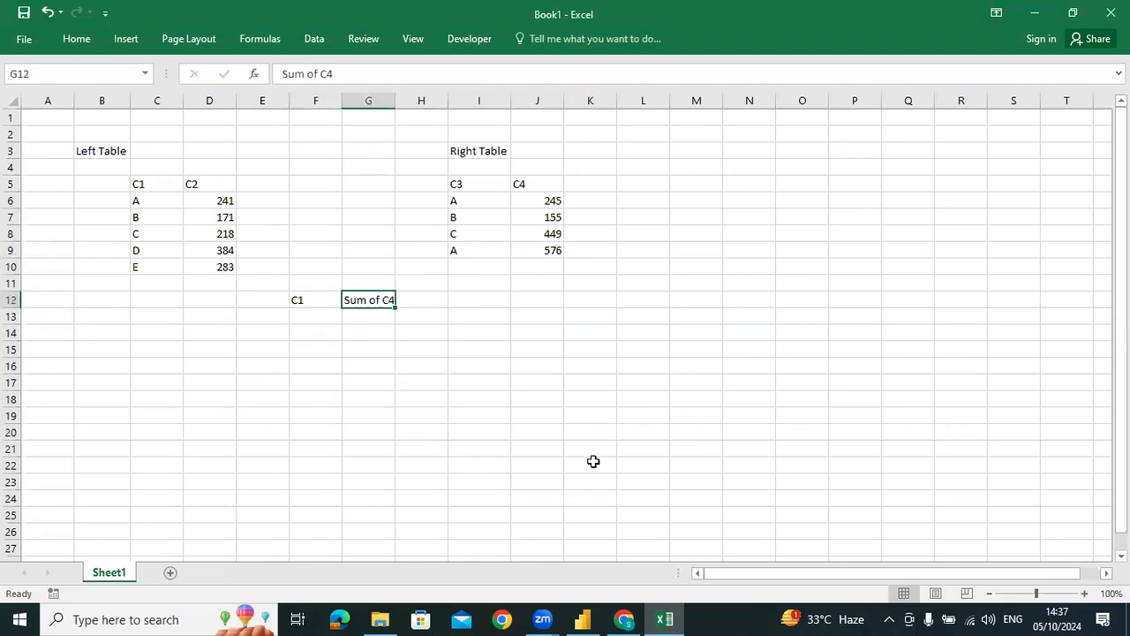
key(alt+h)
key(o)
key(i)
Fill the summary's C1 column in cells F13:F15 with A, B and C
key(Left)
key(Left)
key(Left)
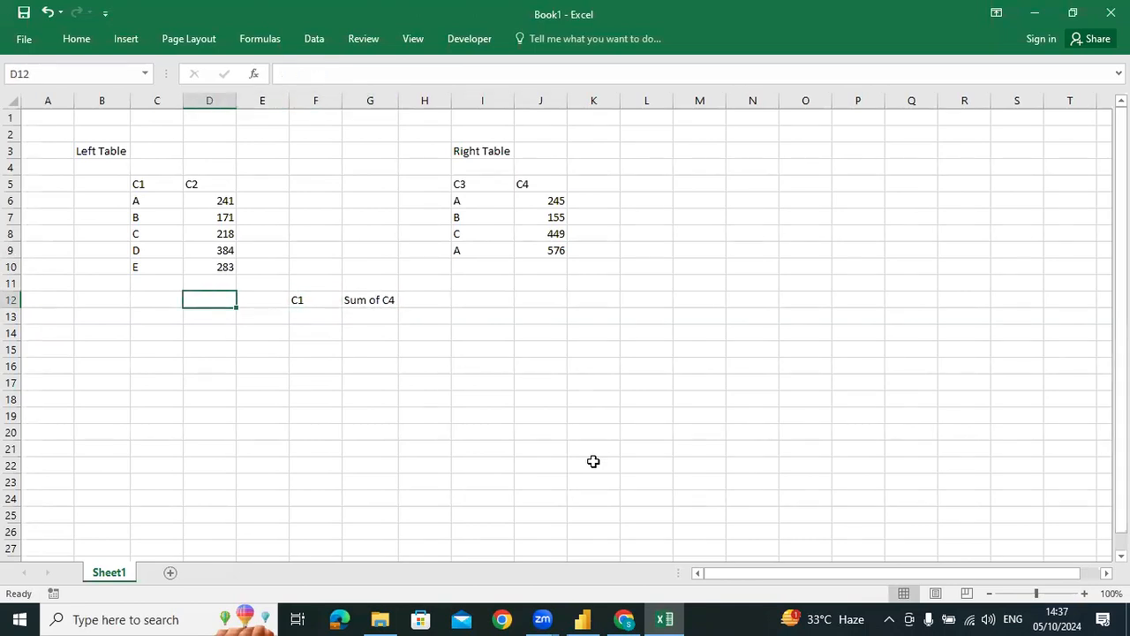
key(Down)
key(Down)
key(Right)
key(Up)
key(Right)
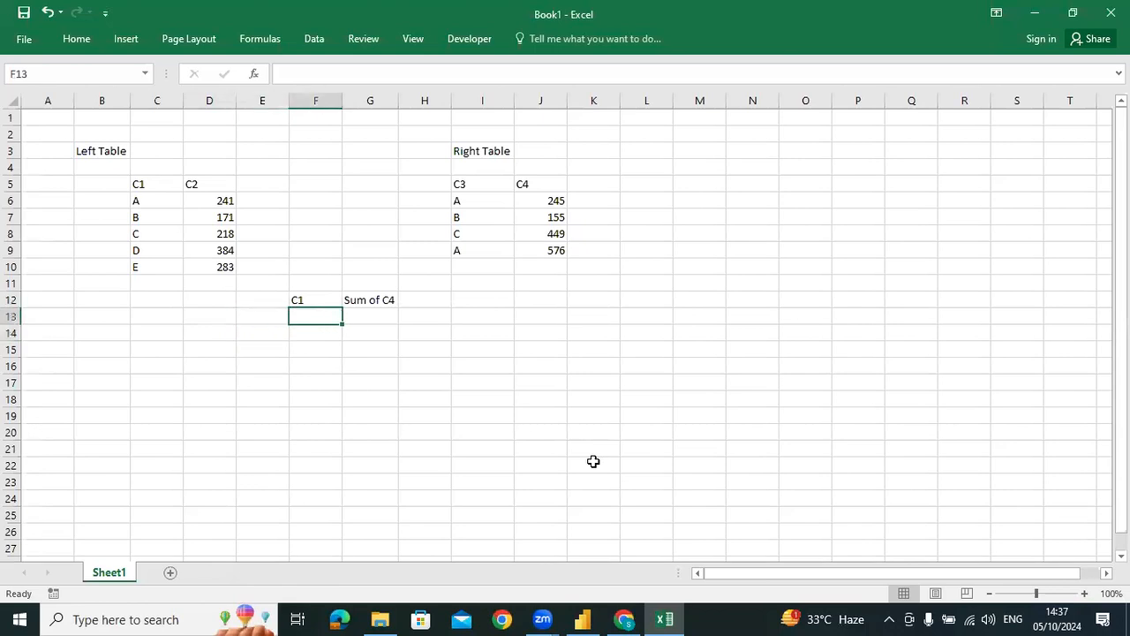
text(A)
key(Return)
text(C1)
key(Return)
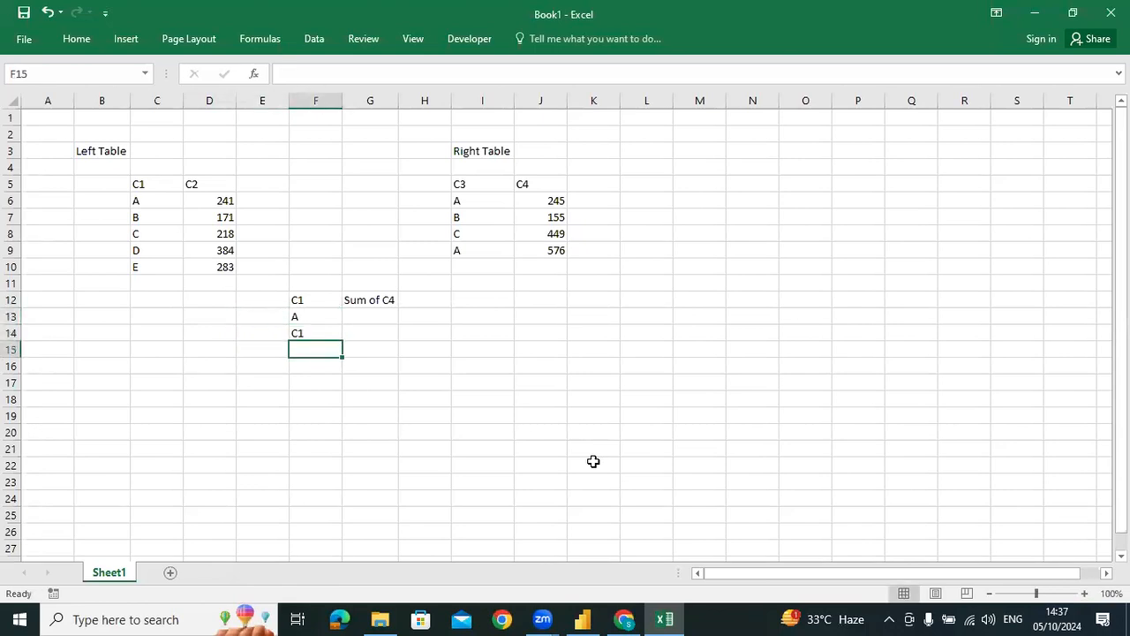
text(D)
key(Escape)
key(Up)
text(B)
key(Return)
text(C)
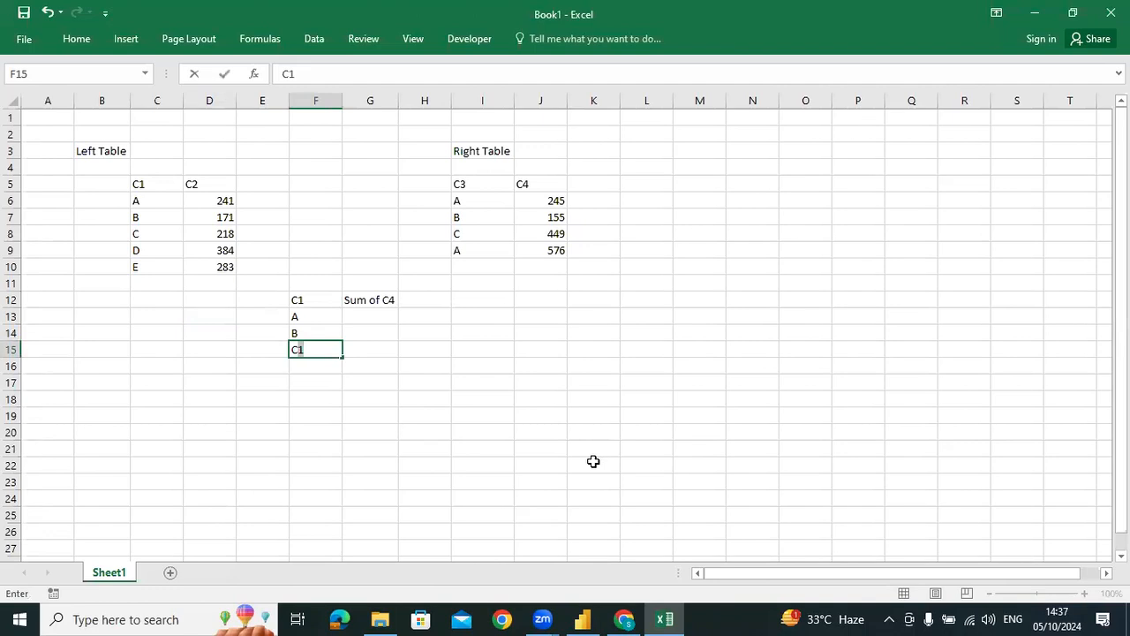
key(Tab)
key(Up)
key(Up)
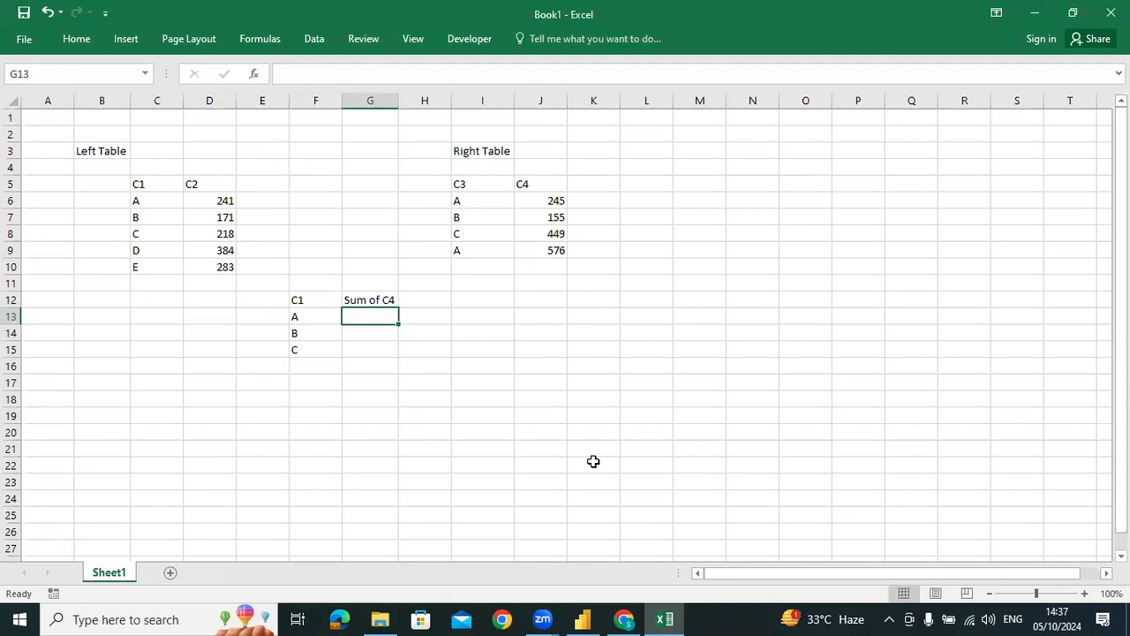
text(sum)
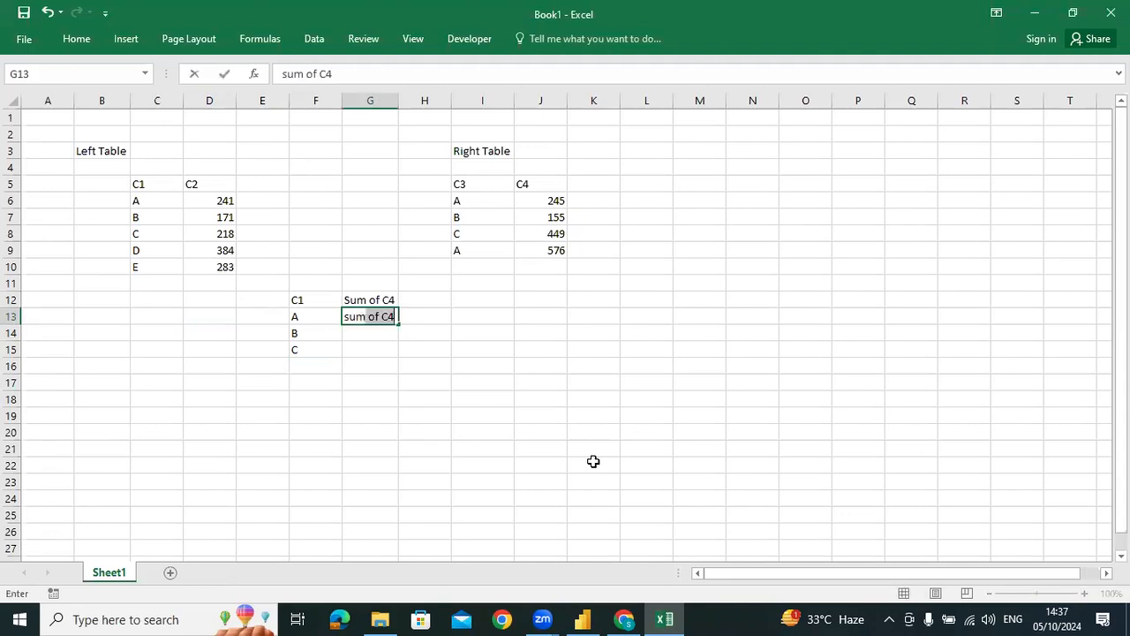
key(BackSpace)
key(BackSpace)
key(BackSpace)
key(BackSpace)
key(BackSpace)
text(=SUM()
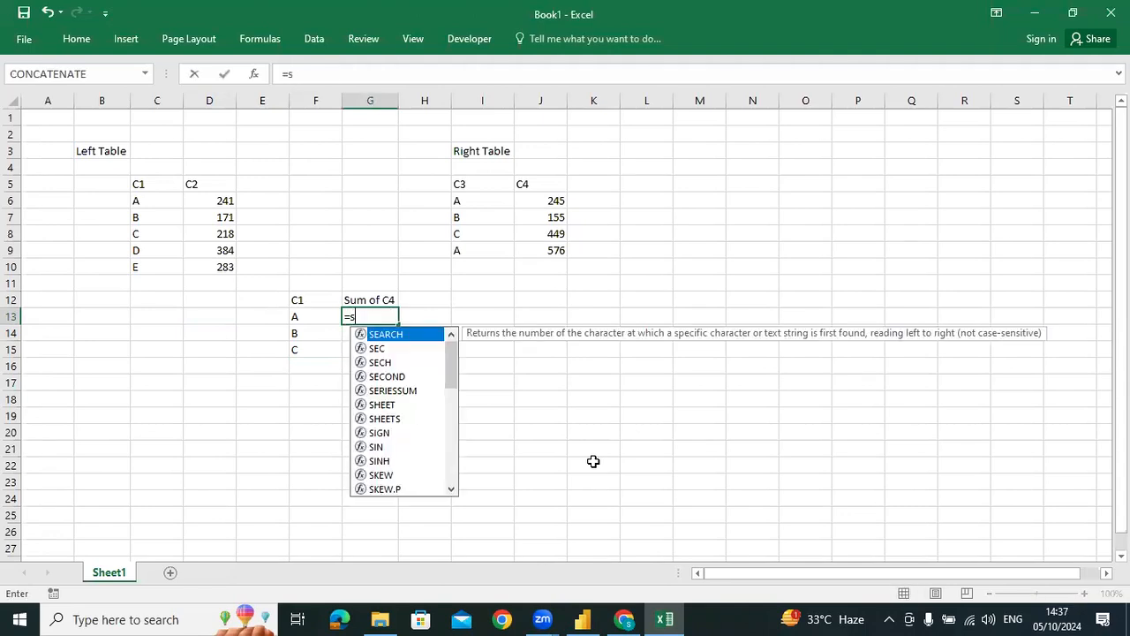
key(Right)
key(Right)
key(Right)
key(Up)
key(Up)
key(Up)
key(Up)
key(shift+Up)
key(shift+Up)
key(shift+Up)
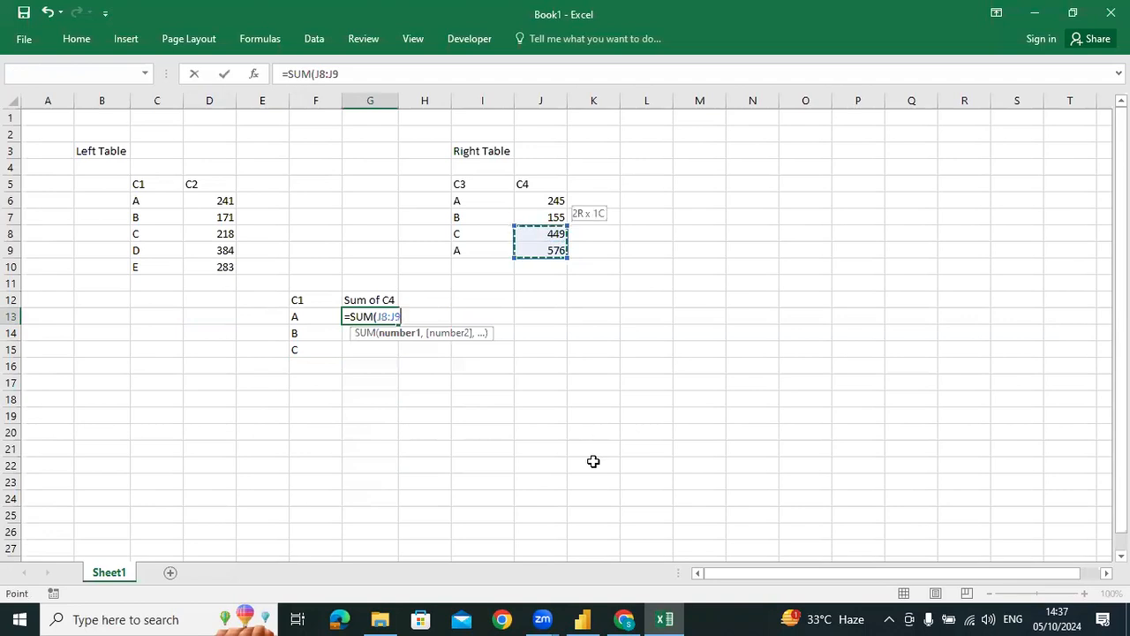
text(,)
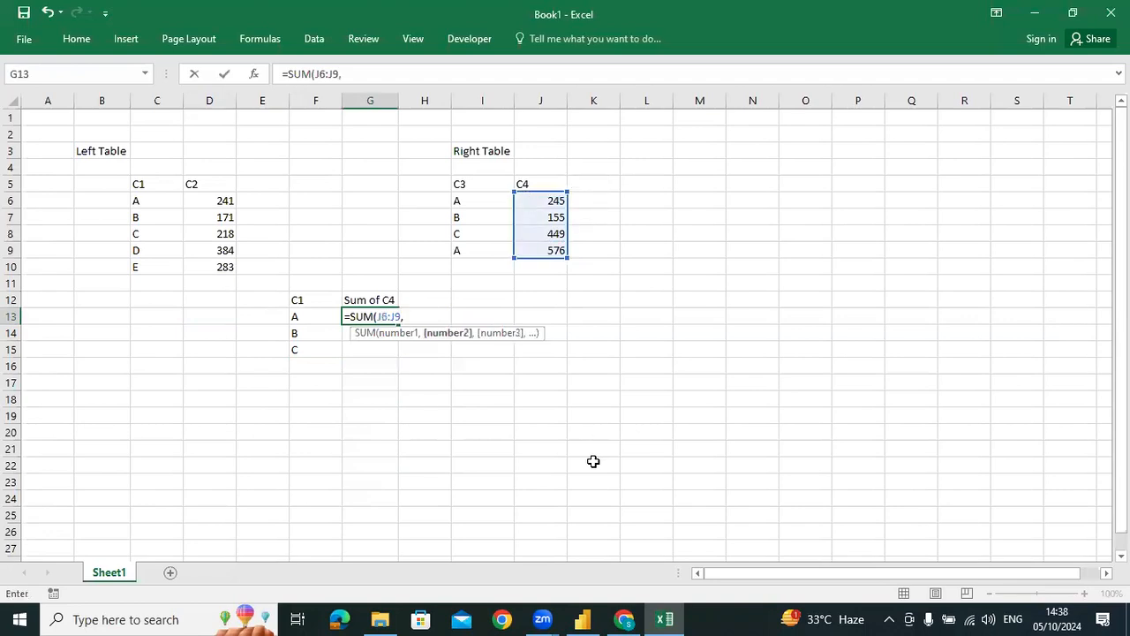
key(BackSpace)
key(BackSpace)
key(BackSpace)
key(BackSpace)
key(BackSpace)
key(BackSpace)
key(BackSpace)
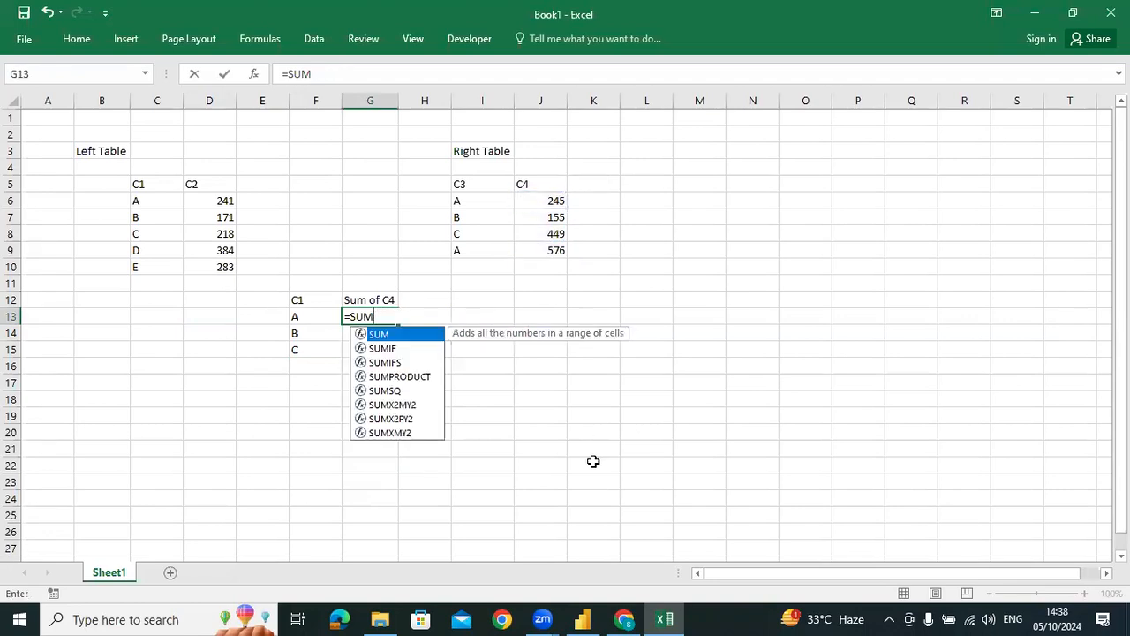
Make the G13 formula a SUMIFS with the absolute sum range $J$6:$J$9
text(IF)
key(Down)
key(Tab)
key(Right)
key(Right)
key(Right)
key(Up)
key(Up)
key(Up)
key(Up)
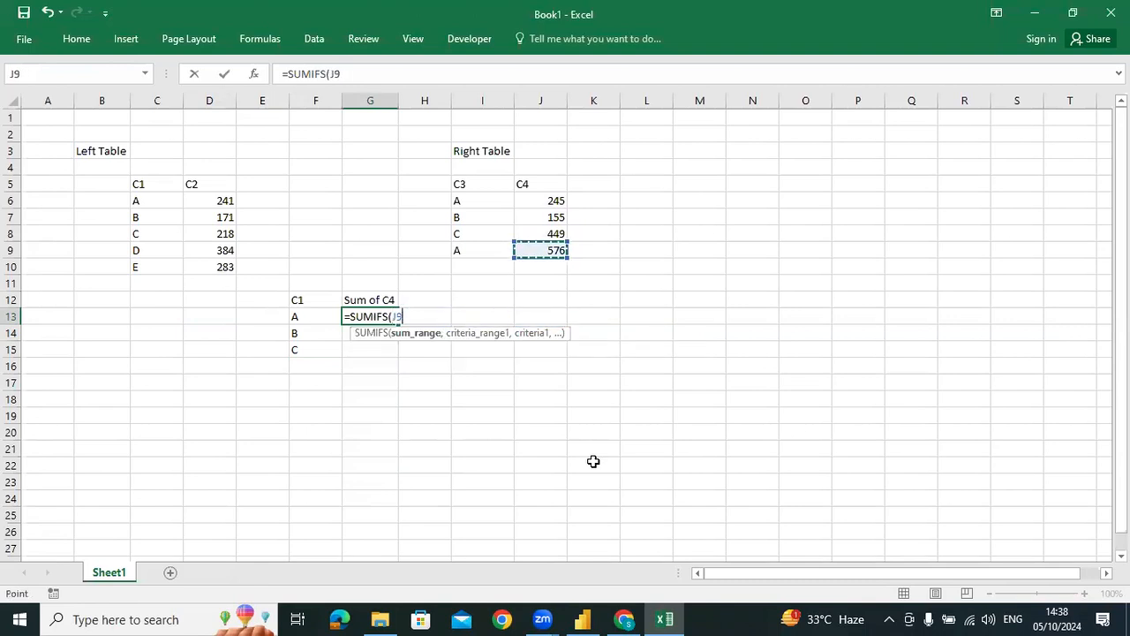
key(shift+Up)
key(shift+Up)
key(shift+Up)
key(shift+Up)
key(shift+Down)
key(F4)
Complete the SUMIFS formula in G13 with criteria range $I$6:$I$9 and criterion F13
text(,)
key(Right)
key(Right)
key(Up)
key(Up)
key(Up)
key(Up)
key(shift+Up)
key(shift+Up)
key(shift+Up)
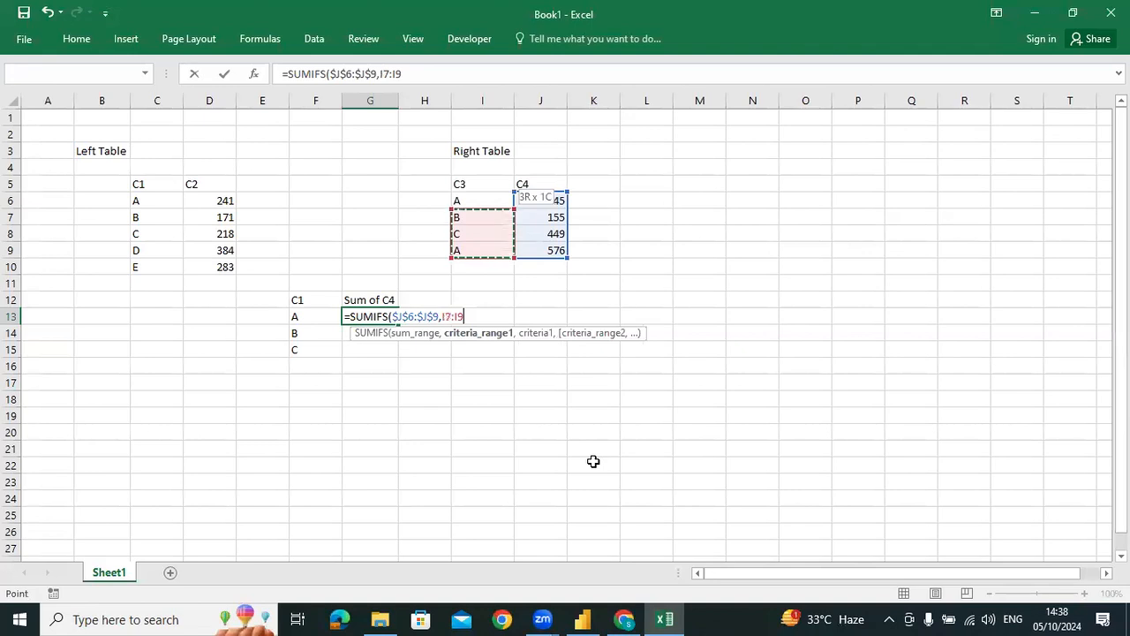
key(F4)
text(,)
key(Left)
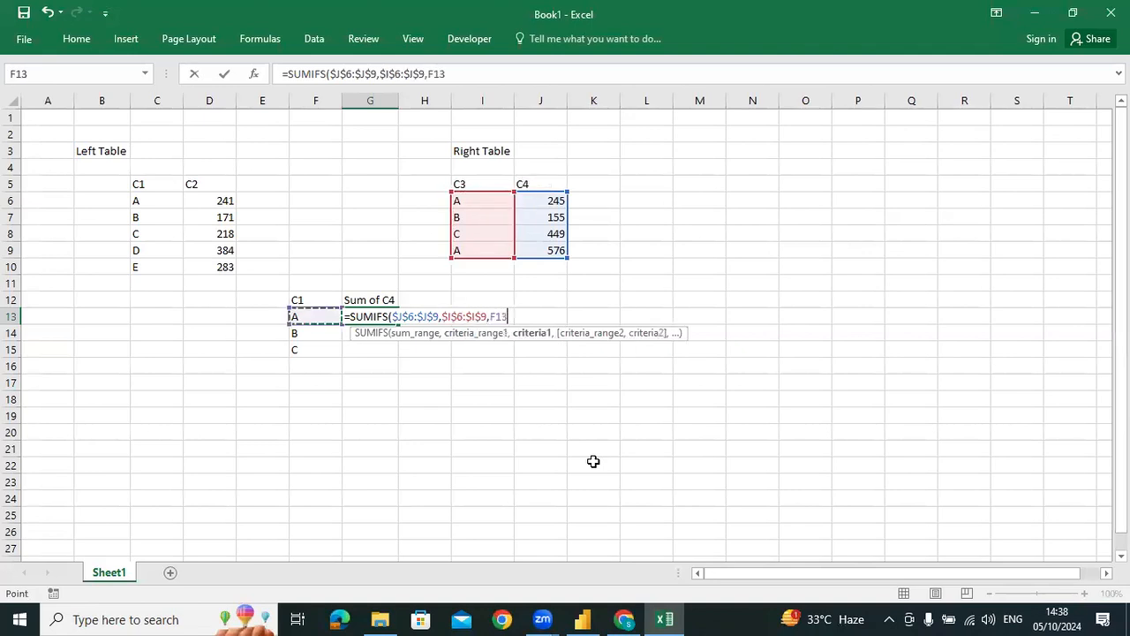
text())
key(Return)
Fill the SUMIFS formula from G13 down through G15
key(Up)
key(shift+Down)
key(shift+Down)
key(ctrl+d)
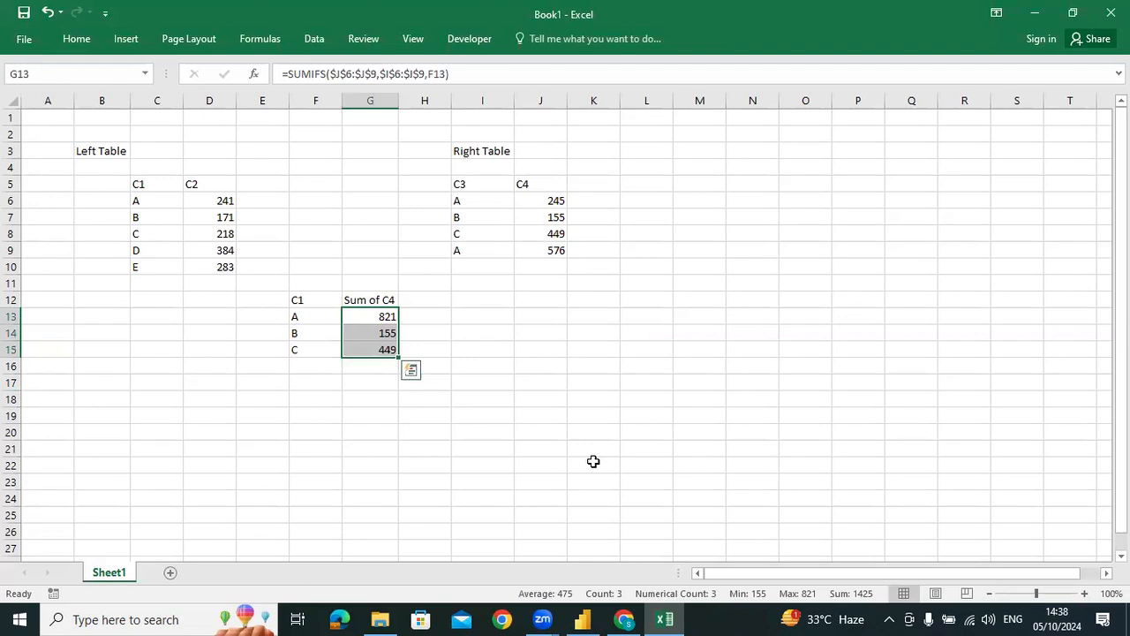
key(Up)
key(Down)
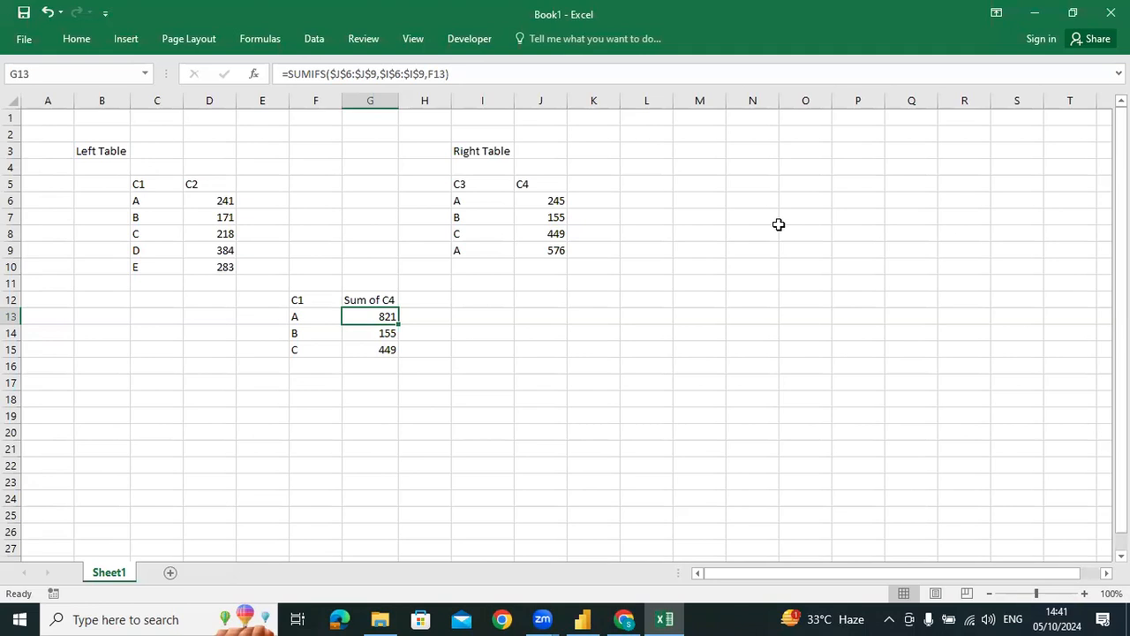
Close Book1 without saving it, and save and close the BI4074_81 report in Power BI Desktop
key(alt+F4)
click(565, 326)
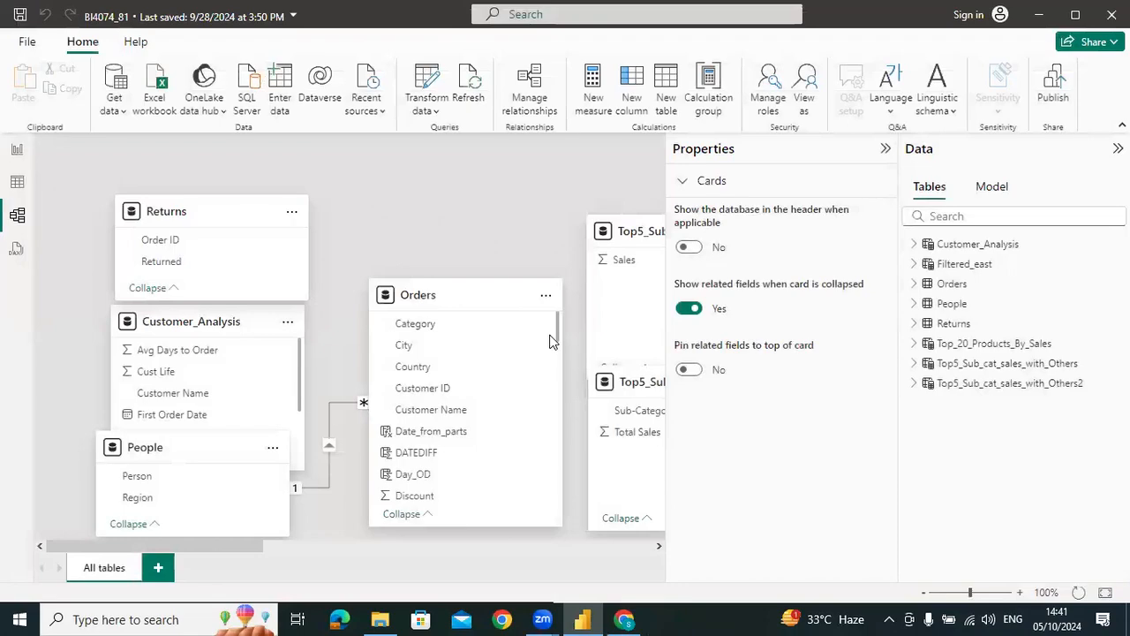
key(ctrl+s)
key(alt+Tab)
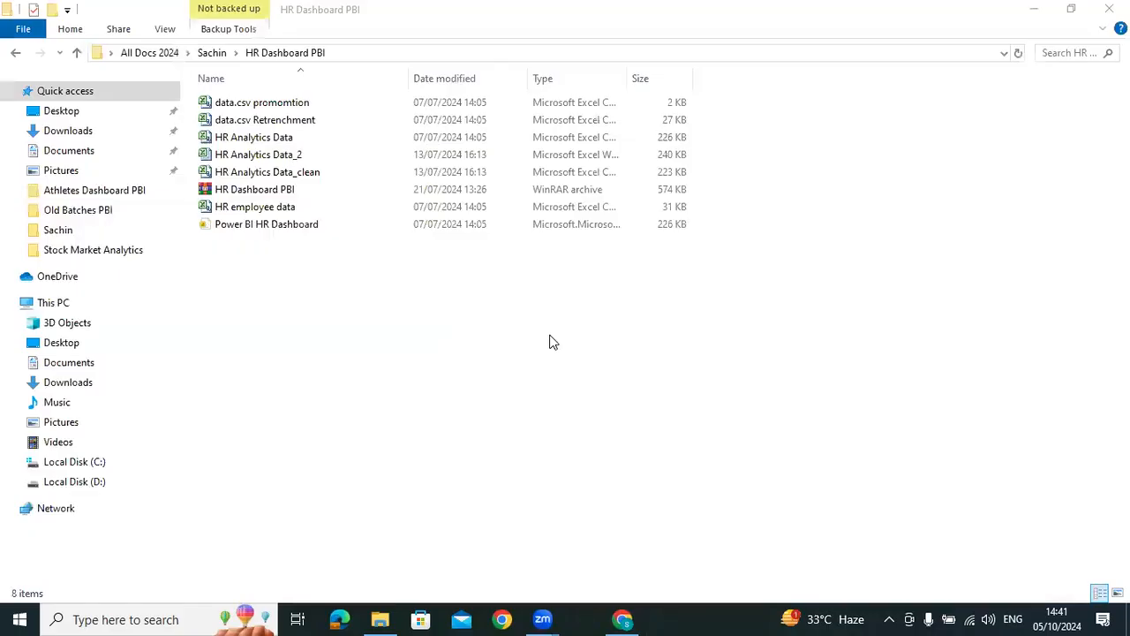
Launch Power BI Desktop and choose Sample Superstore_DNT in the parent folder as the Excel source file
key(super)
text(poer)
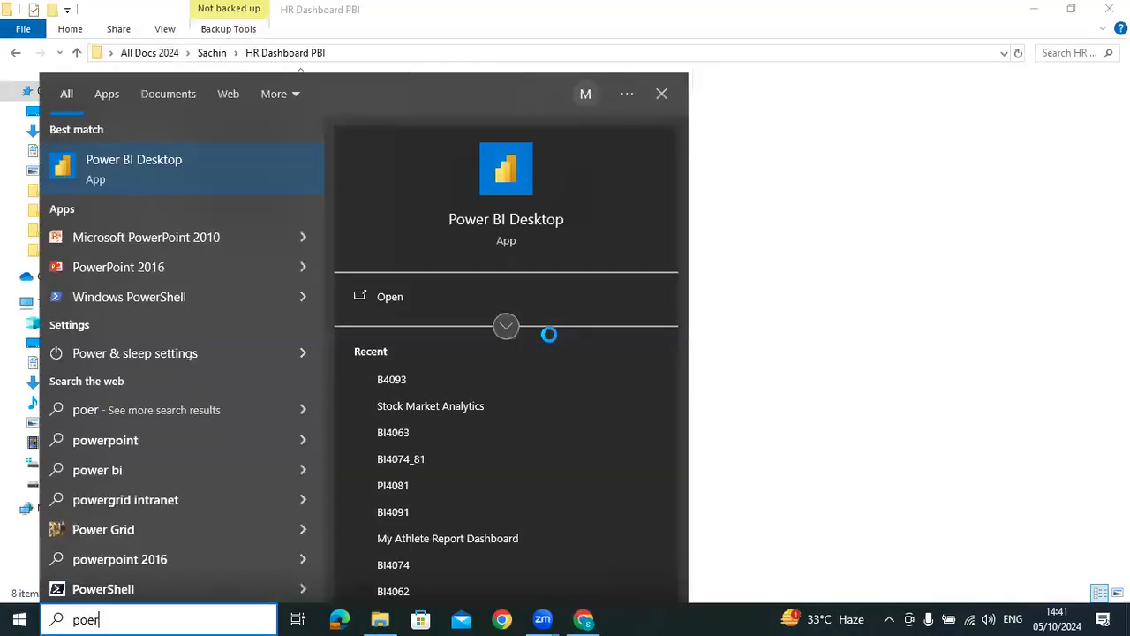
key(Return)
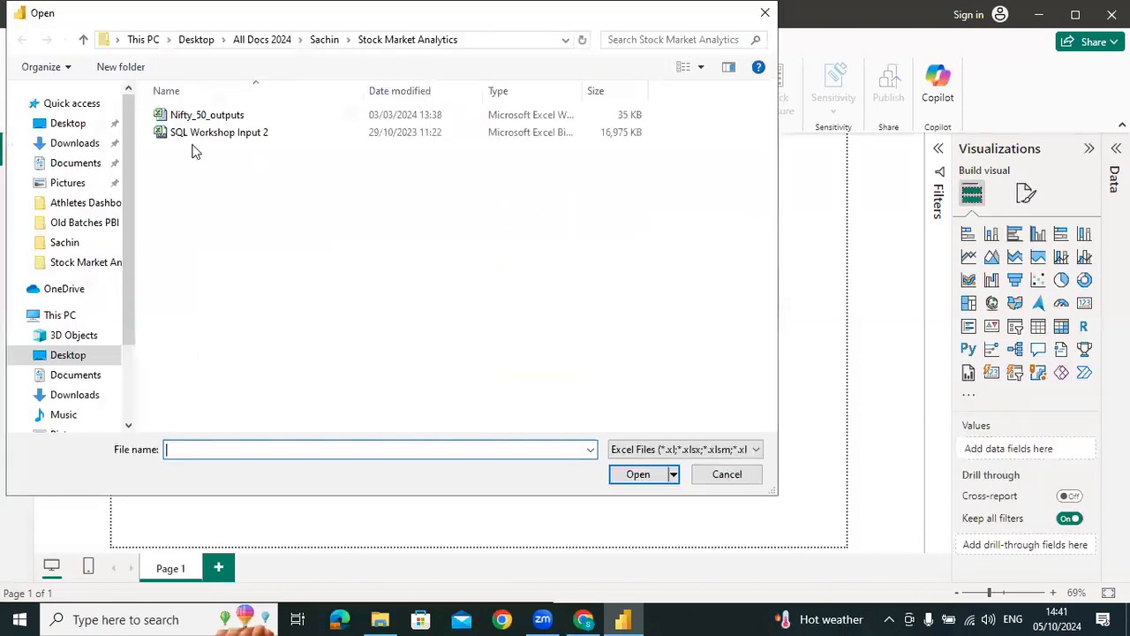
click(324, 39)
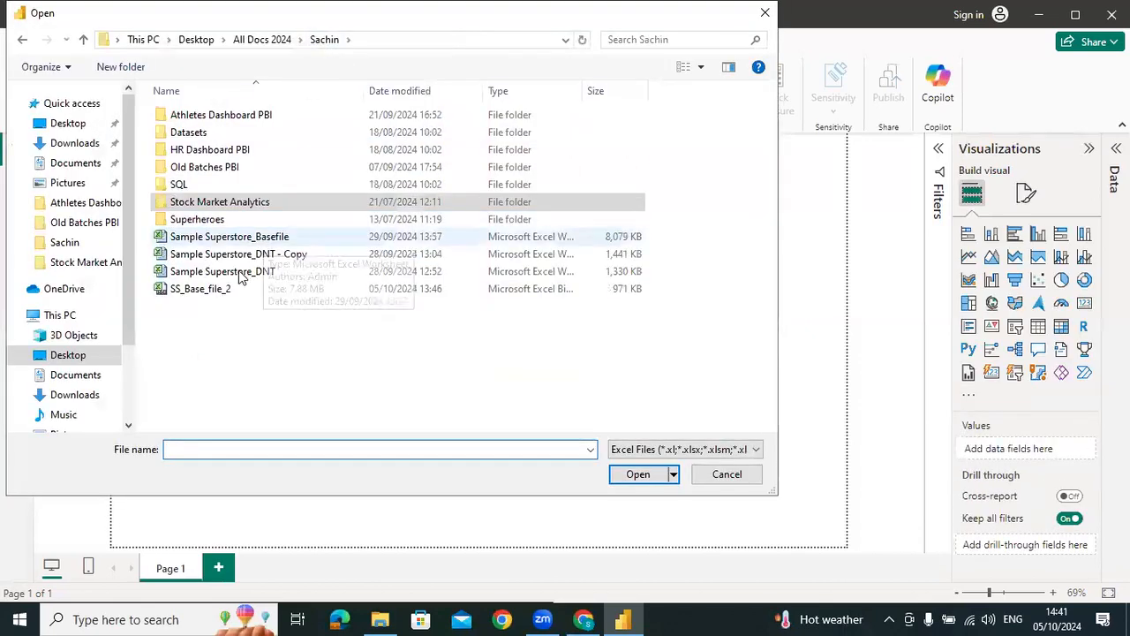
click(240, 273)
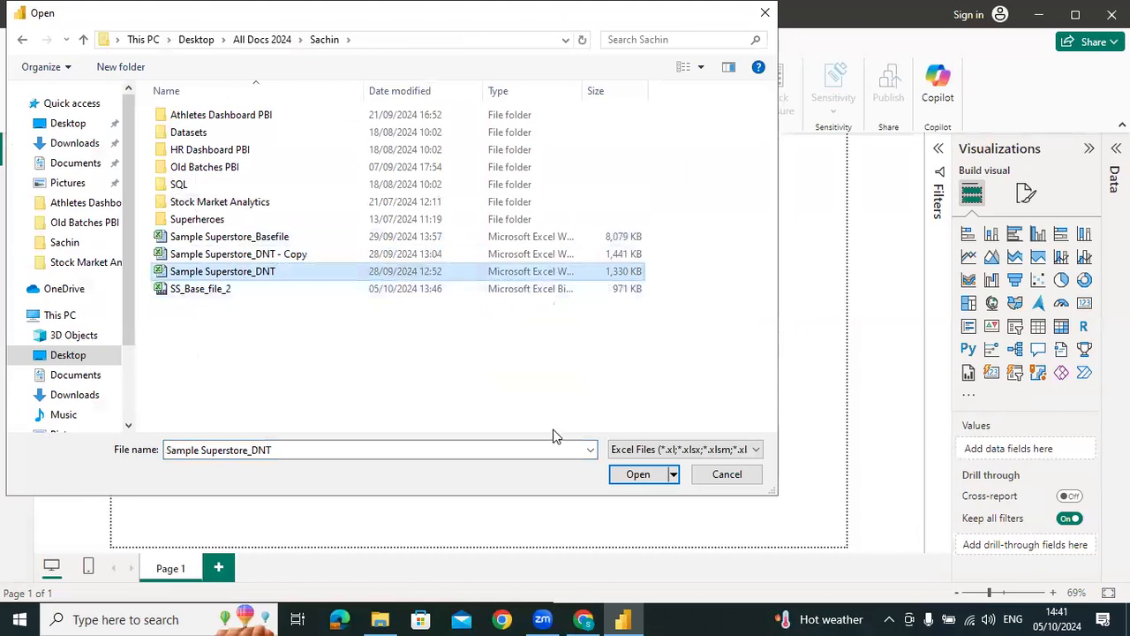
Switch to File Explorer and open the Sample Superstore_DNT workbook from the parent folder of HR Dashboard PBI
click(378, 619)
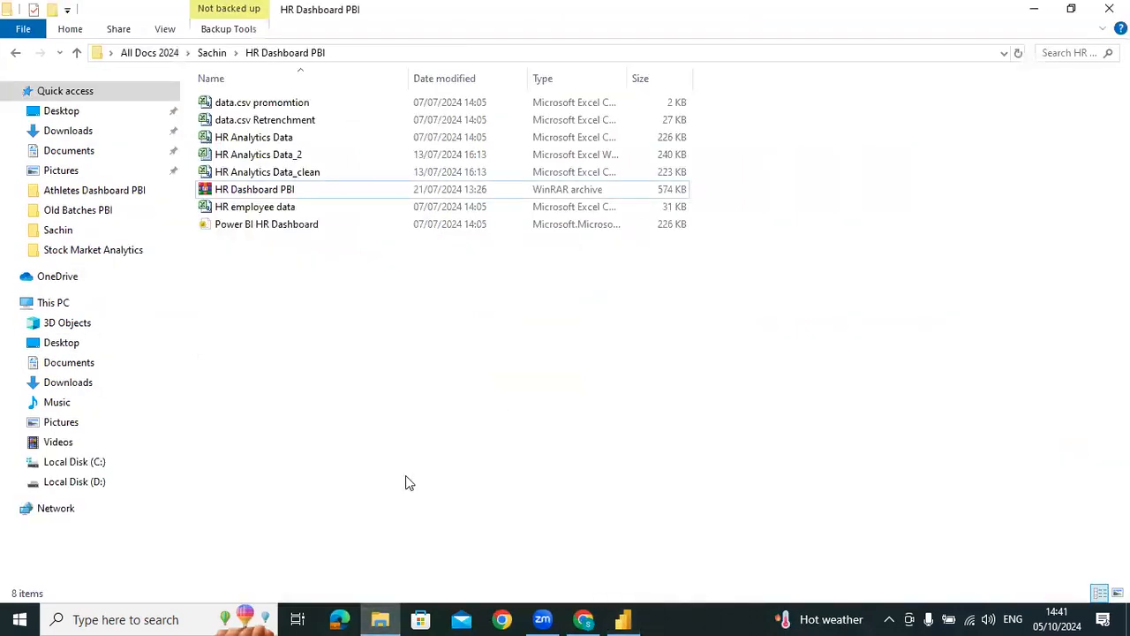
key(BackSpace)
key(Down)
key(Down)
key(Down)
key(Down)
key(Down)
key(Down)
key(Down)
key(Down)
key(Down)
key(Down)
key(Down)
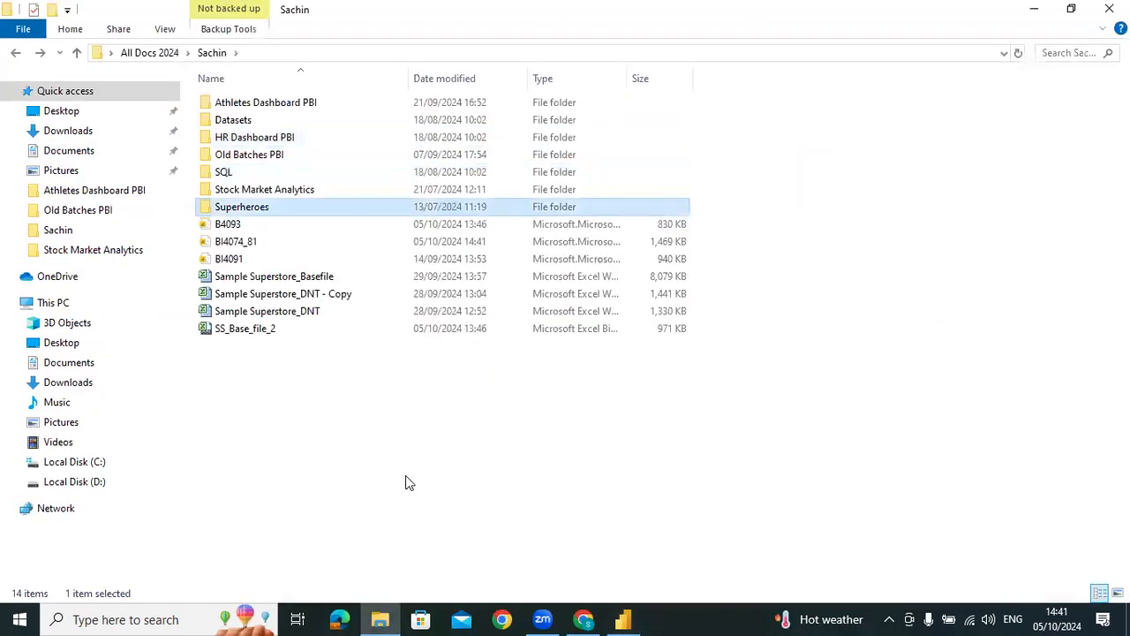
key(Up)
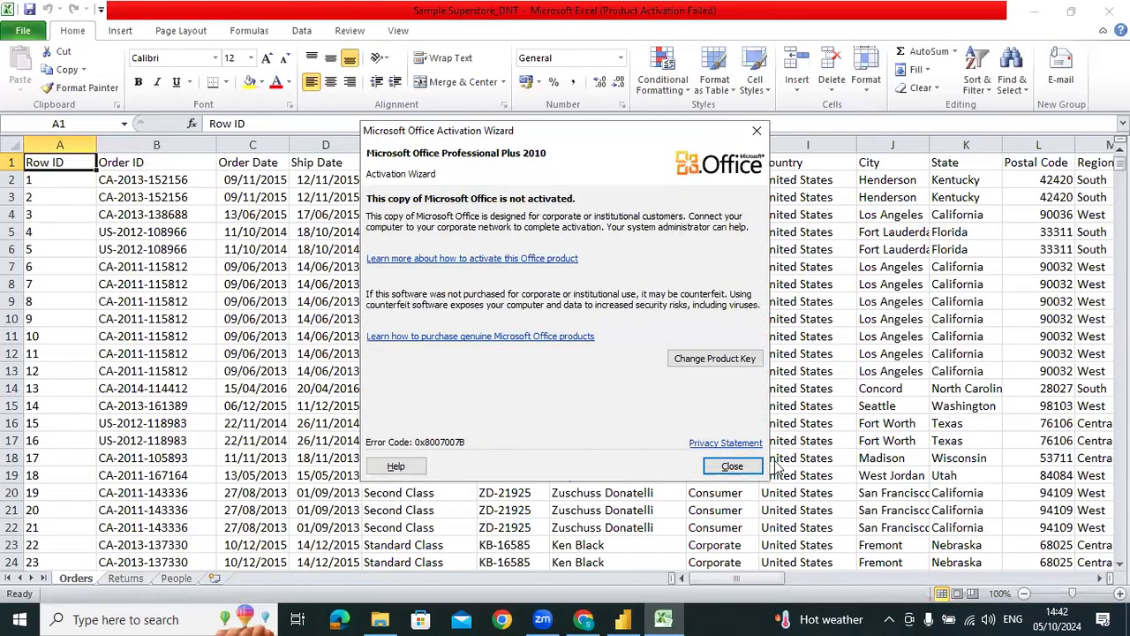
Dismiss the Office activation notice and look through the workbook's Returns and People sheets
click(742, 470)
key(ctrl+Page_Down)
key(ctrl+Page_Down)
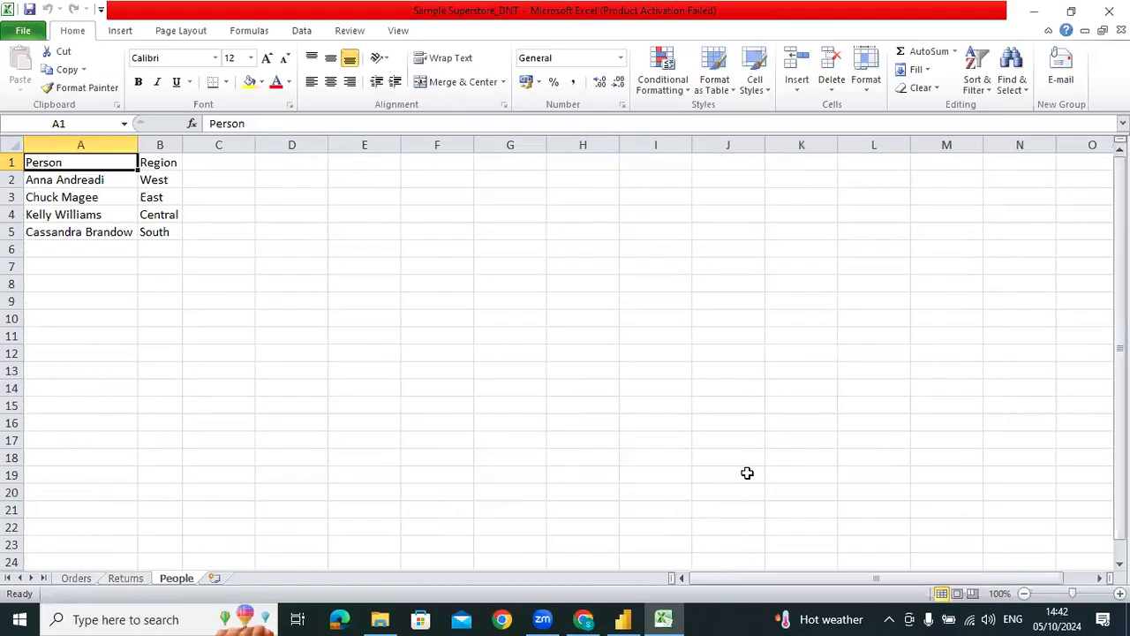
key(ctrl+Page_Up)
key(ctrl+Page_Up)
Hide all the empty columns from V onward on the Orders sheet and unhide them again
key(ctrl+Right)
key(Right)
key(Right)
key(Left)
key(Left)
key(Right)
key(ctrl+space)
key(ctrl+shift+Right)
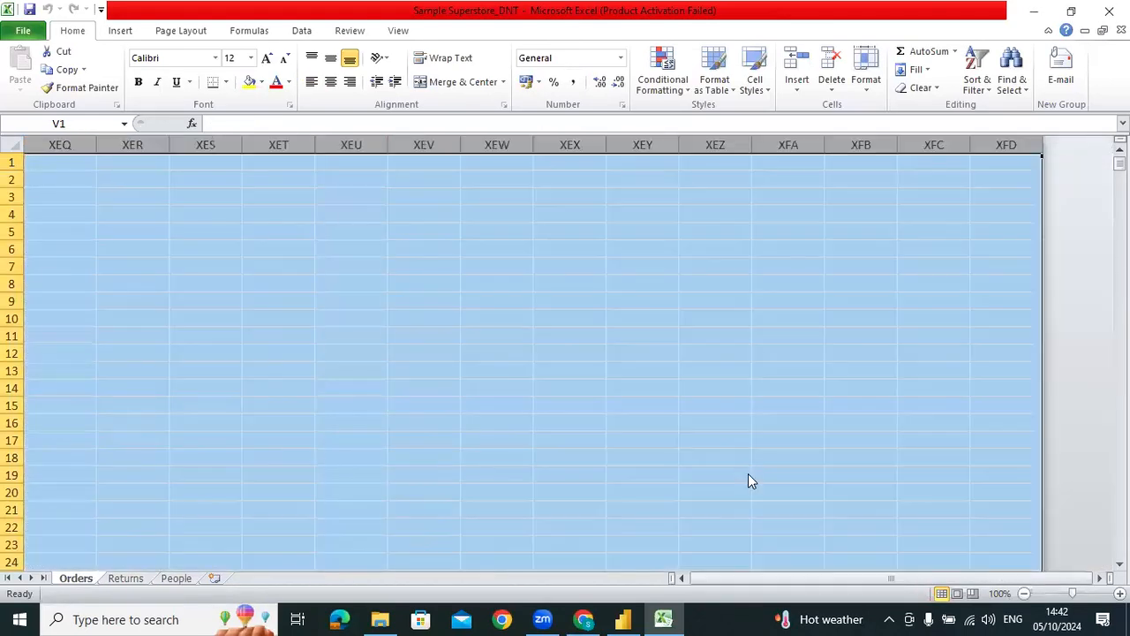
key(ctrl+0)
key(ctrl+shift+0)
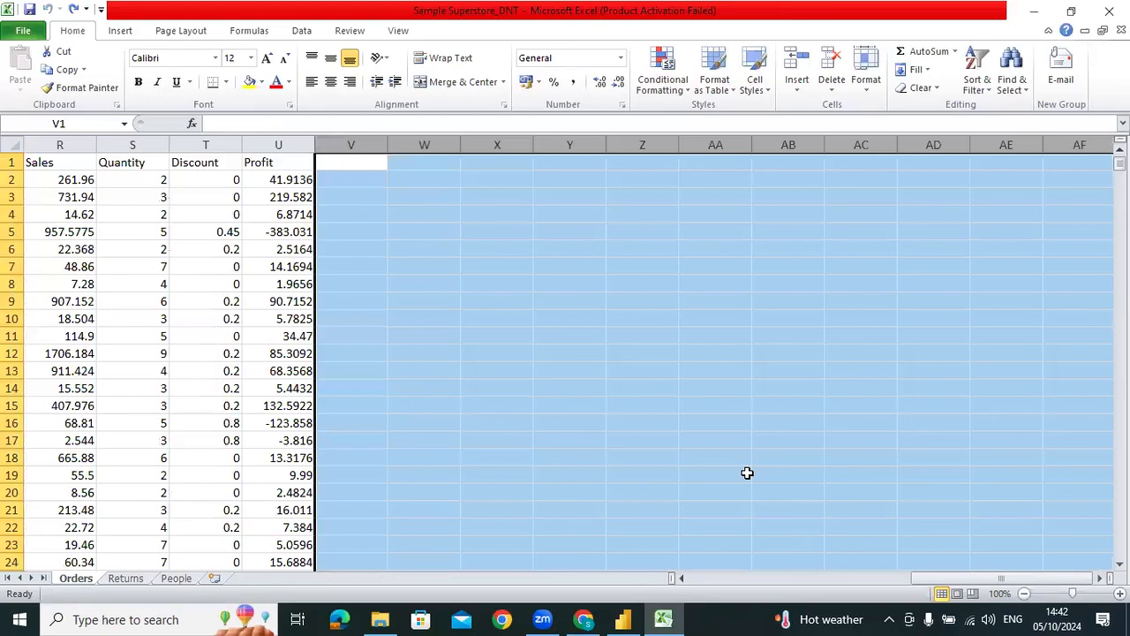
Check the unused rows beneath the Orders data, and save and close the Sample Superstore_DNT workbook
key(Left)
key(ctrl+Home)
key(ctrl+Down)
key(Down)
key(shift+space)
key(ctrl+shift+Down)
key(Up)
key(ctrl+Up)
key(ctrl+s)
key(alt+F4)
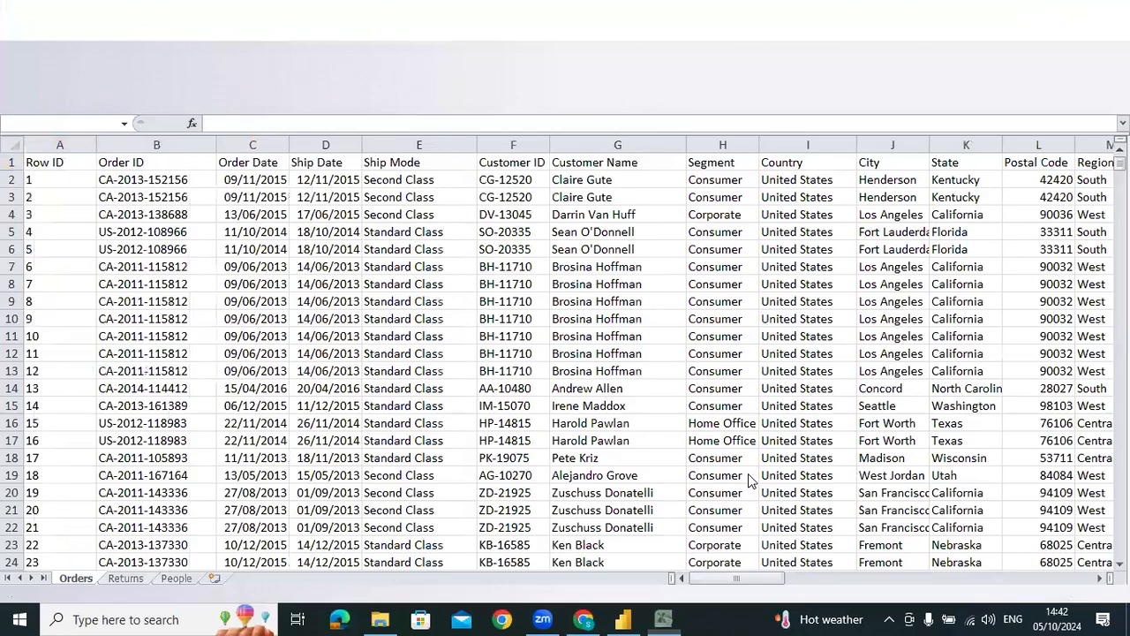
Switch to Power BI Desktop, import Sample Superstore_DNT, and send its Orders, People and Returns sheets to Power Query for transformation
click(623, 619)
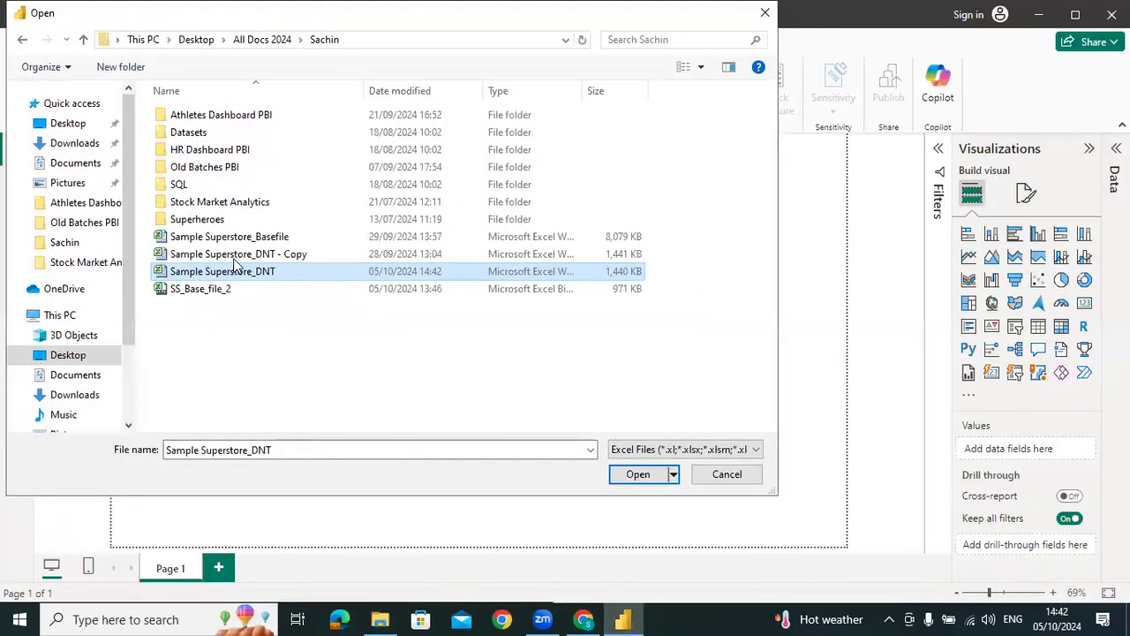
click(639, 475)
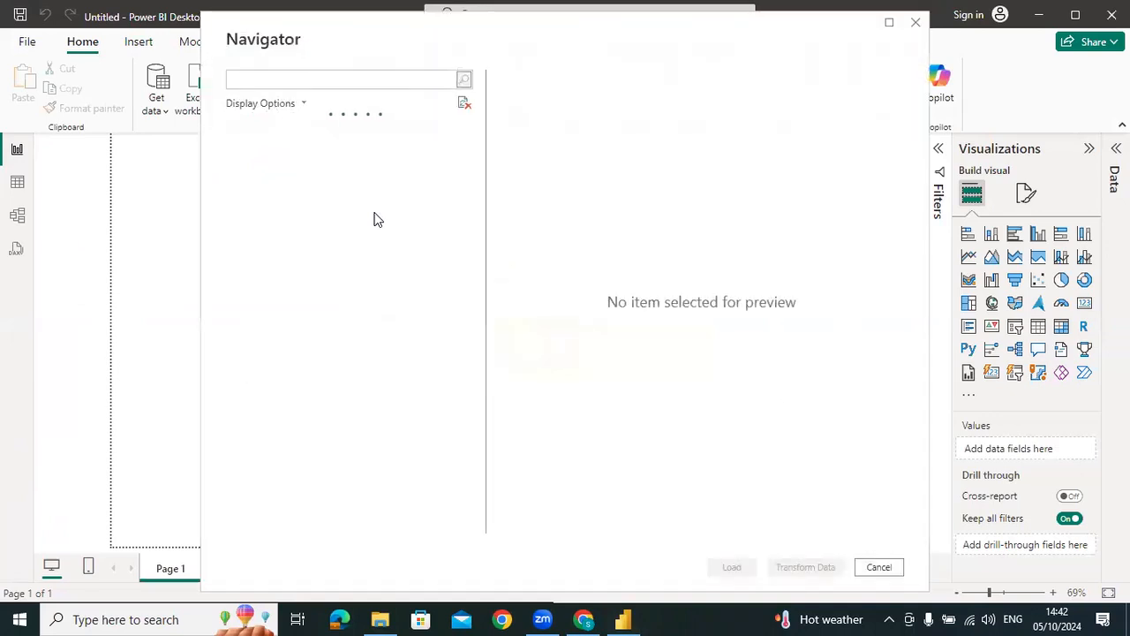
click(252, 149)
click(252, 168)
click(251, 190)
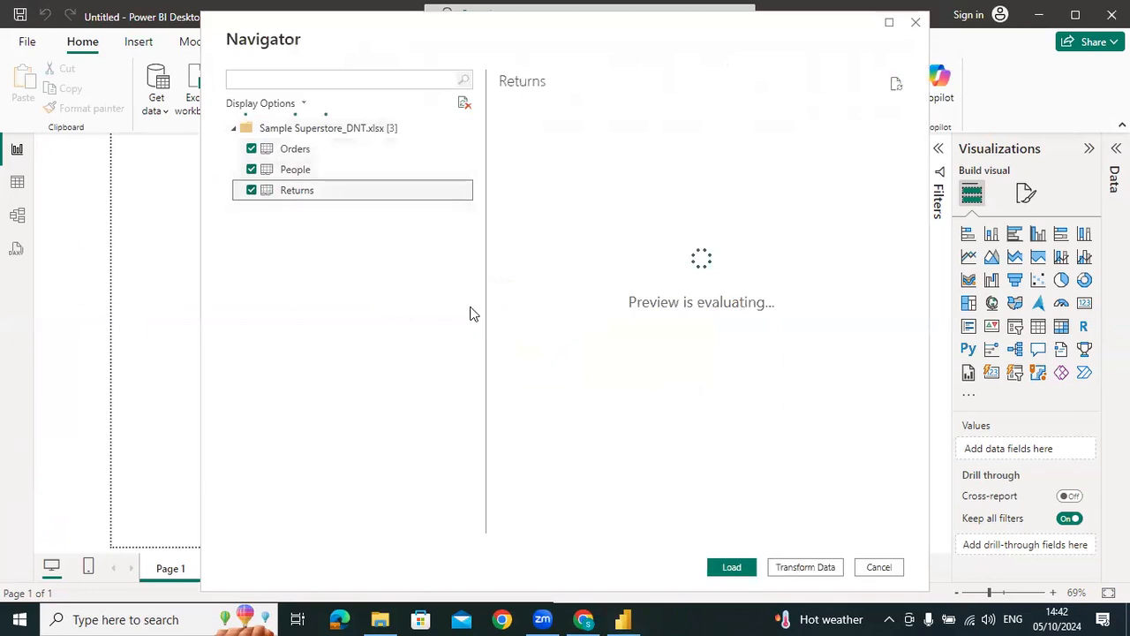
key(alt+Tab)
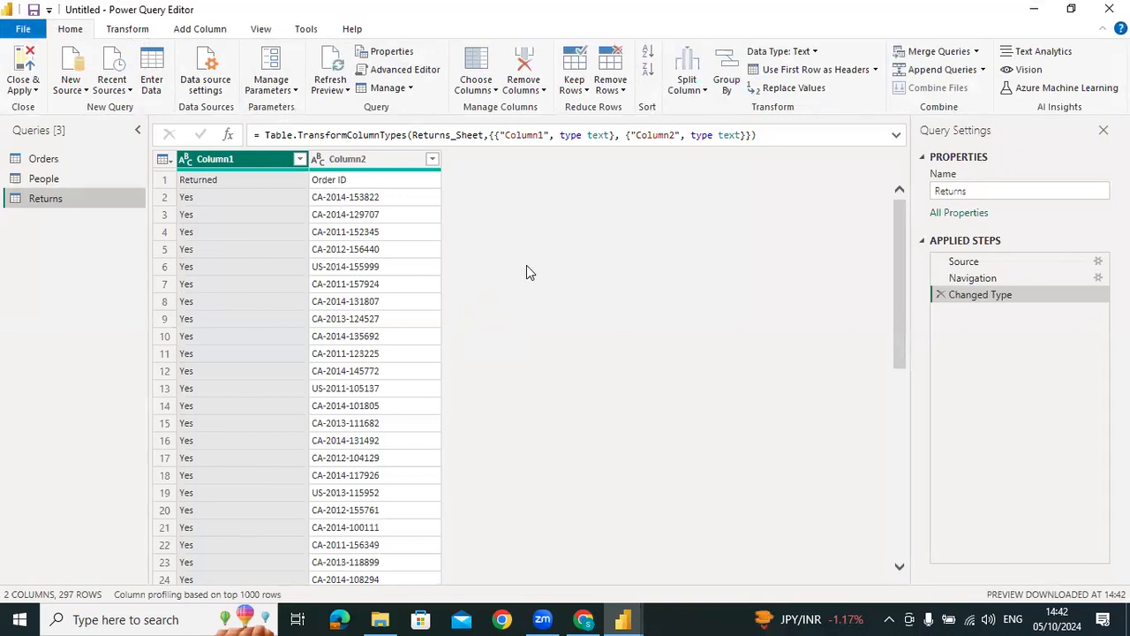
Promote the first row to headers in the Returns and People queries, and apply the changes to load the tables
click(786, 70)
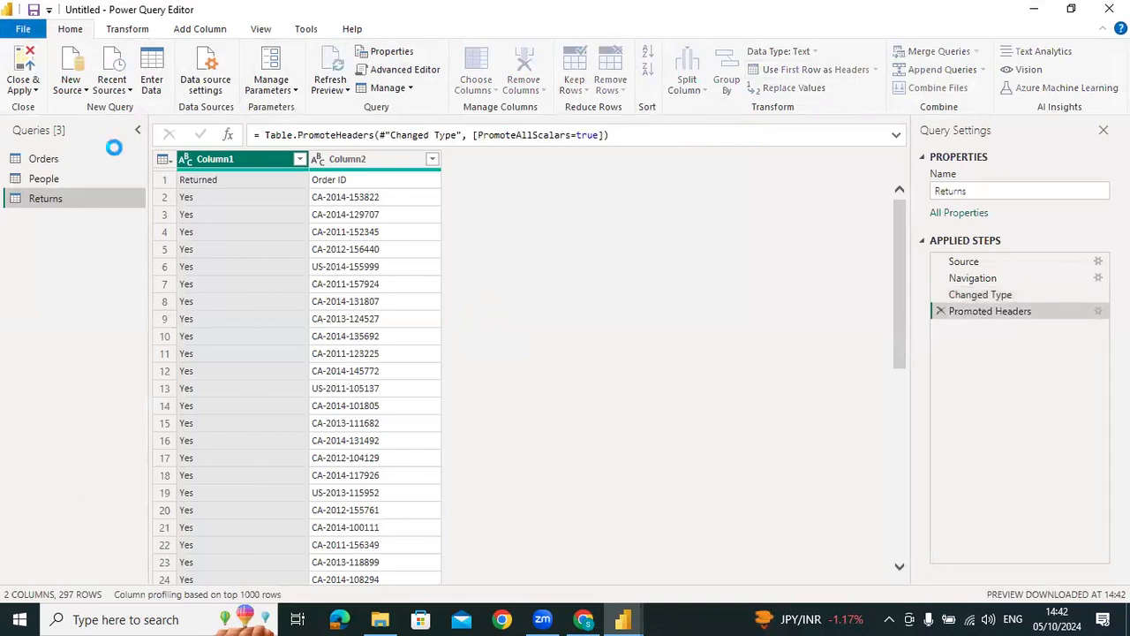
click(65, 178)
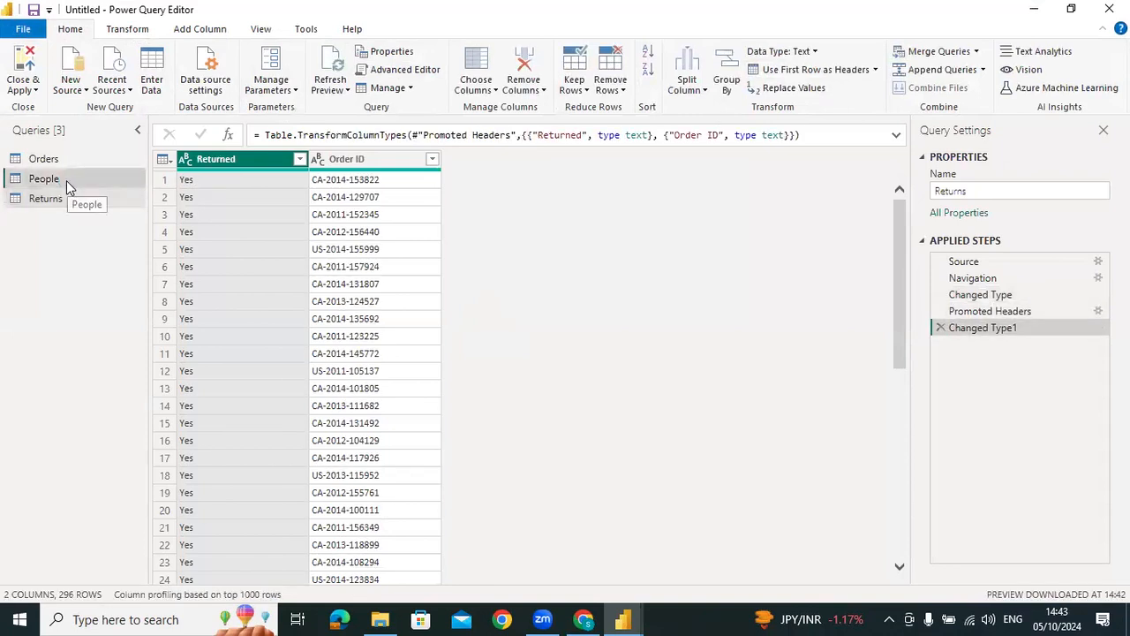
click(803, 71)
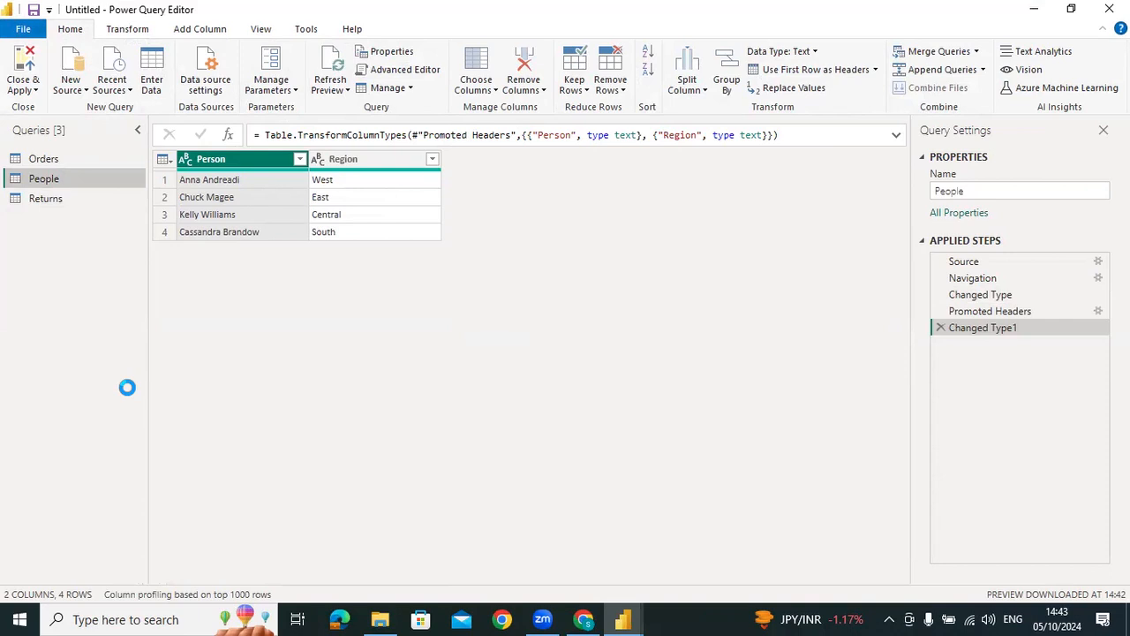
click(23, 62)
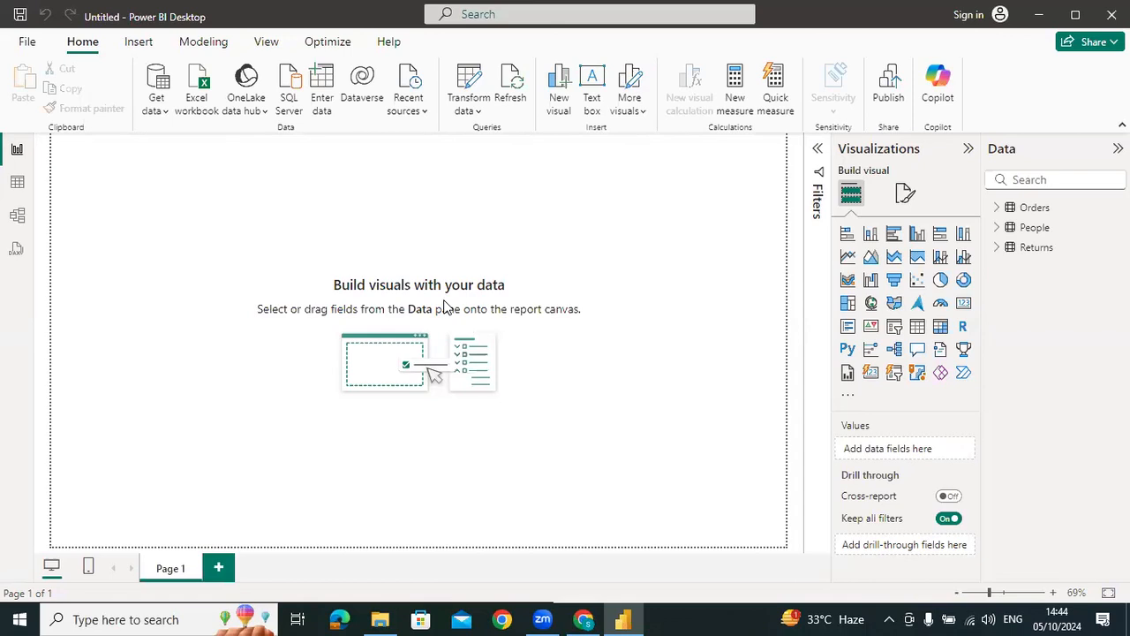
Show the data model and arrange the Returns table above the People table, both to the left of Orders
click(17, 216)
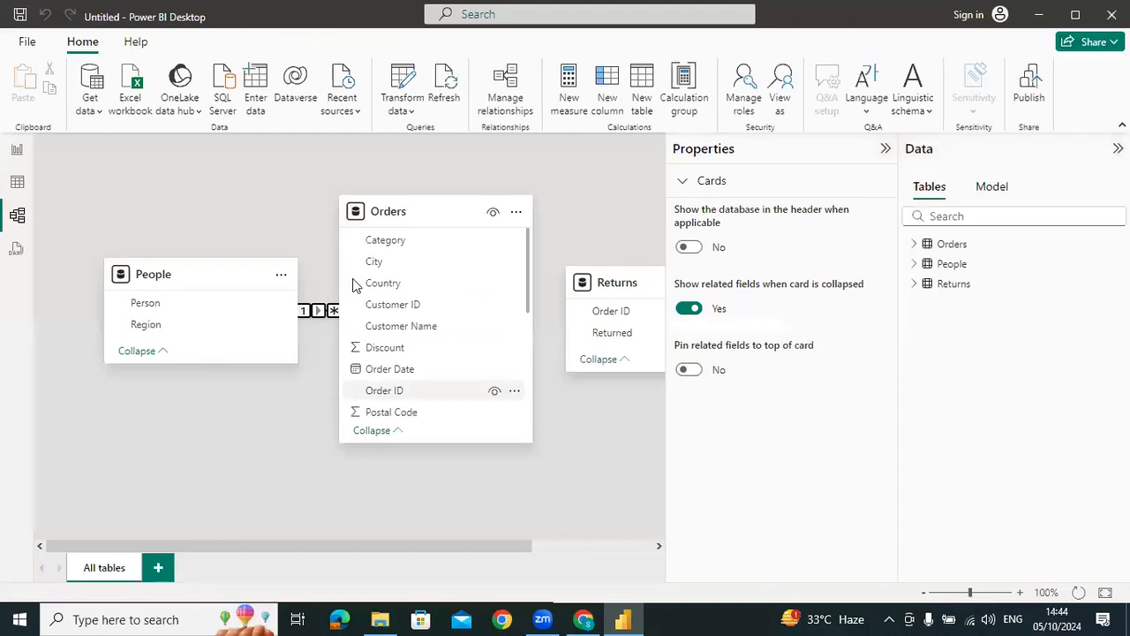
drag(208, 314, 200, 463)
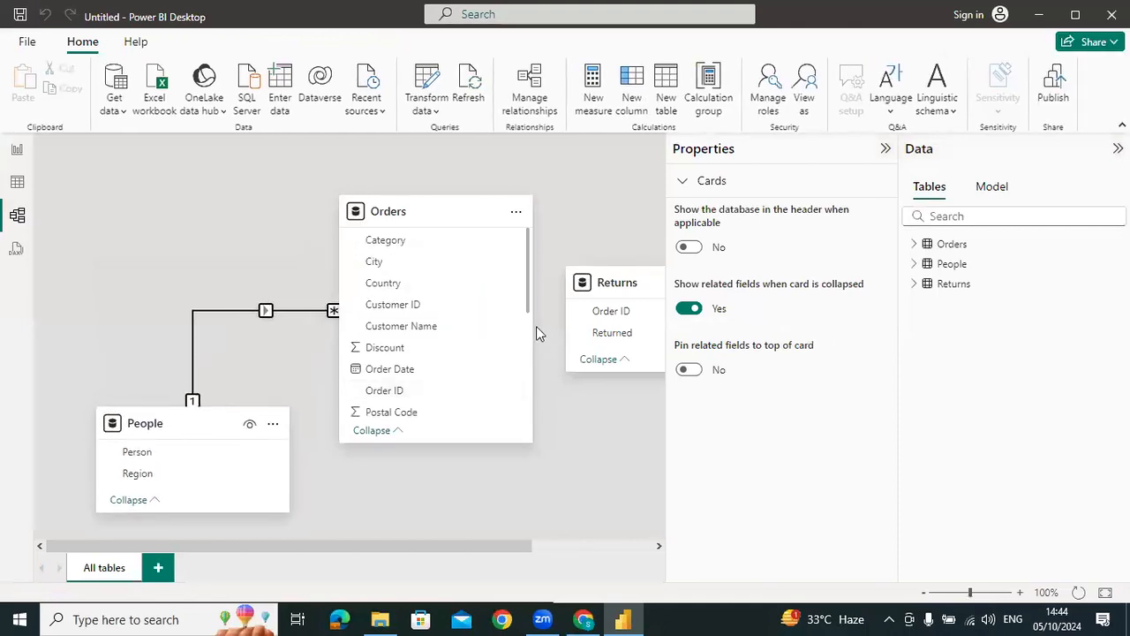
drag(609, 282, 132, 195)
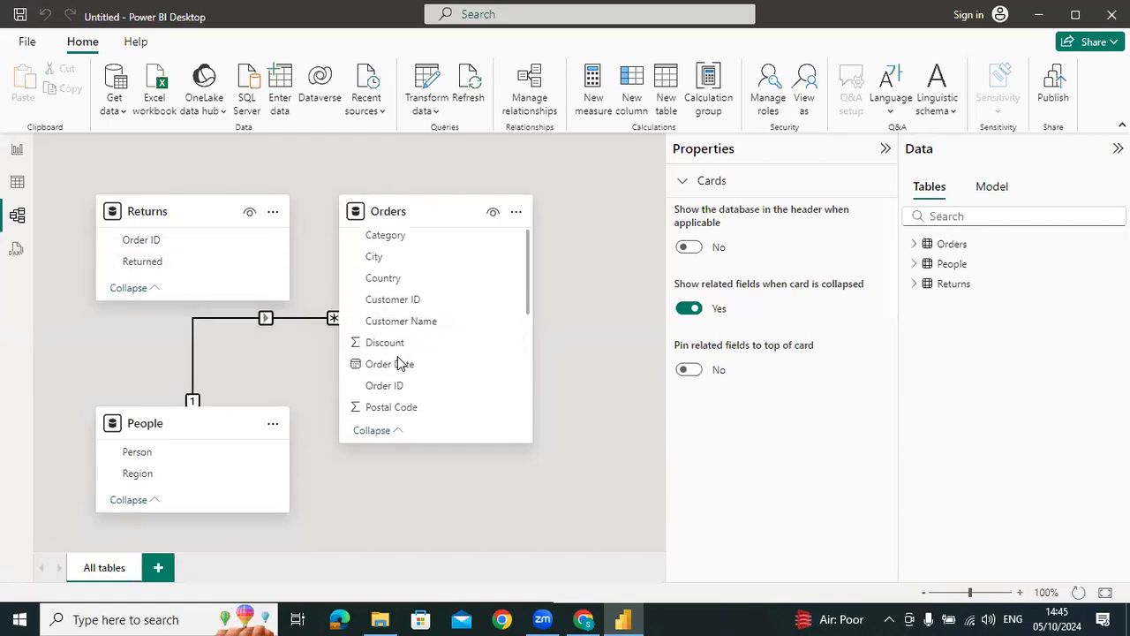
Create an active many-to-one relationship from Orders to Returns on Order ID, with single cross-filter direction
scroll(399, 310, down, 2)
drag(399, 311, 146, 242)
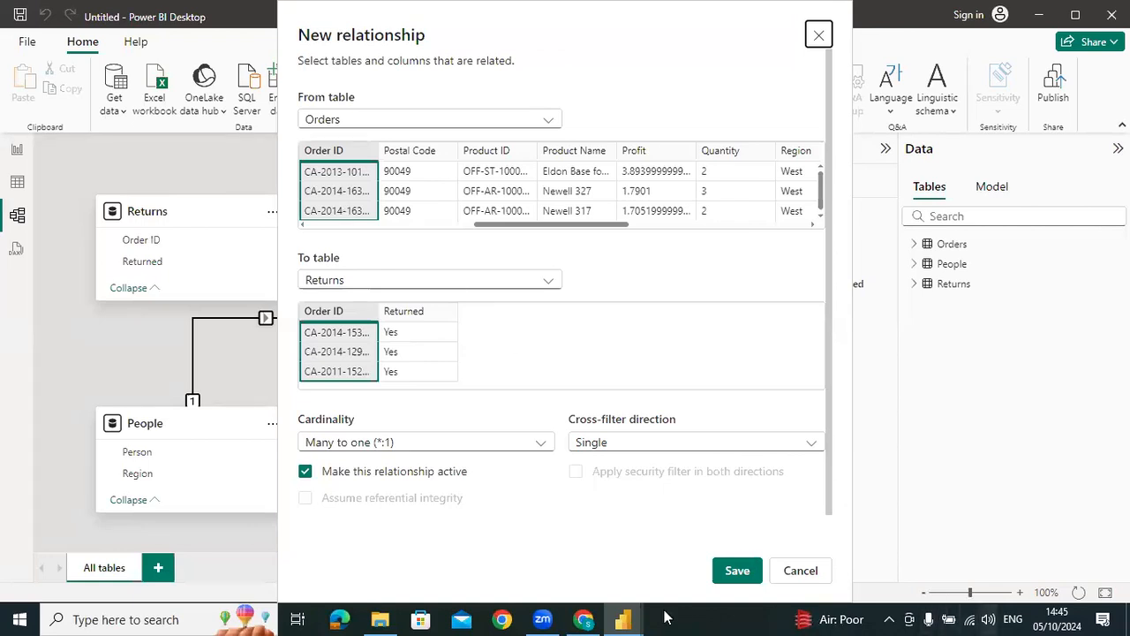
click(738, 571)
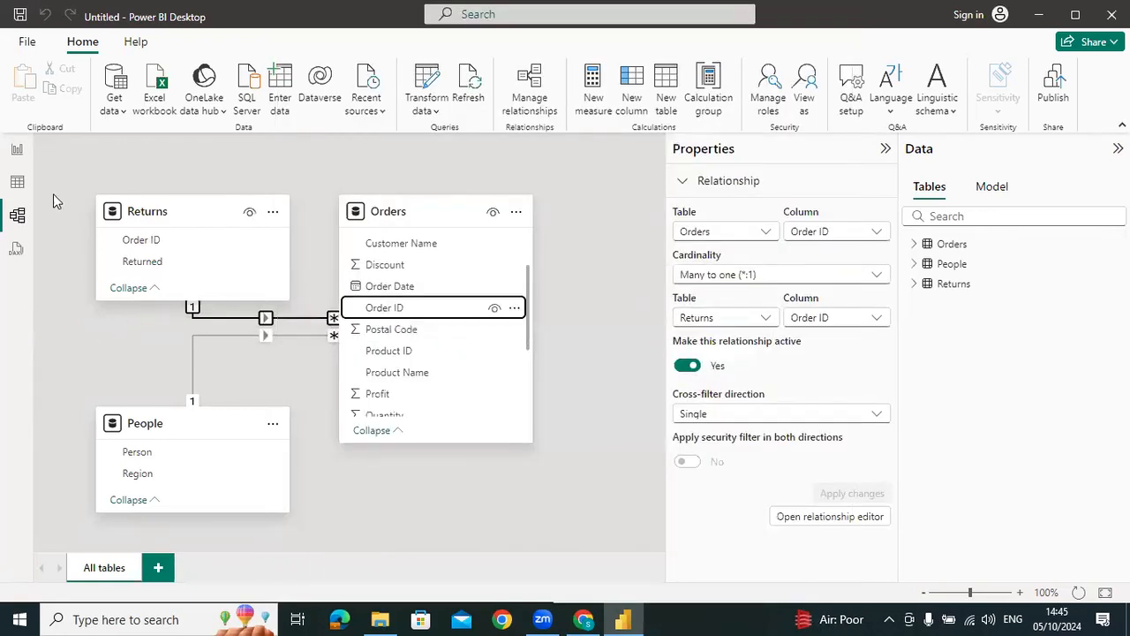
Add a card showing the count of Returned from the Returns table, and place it in the report page's lower-right corner
click(18, 152)
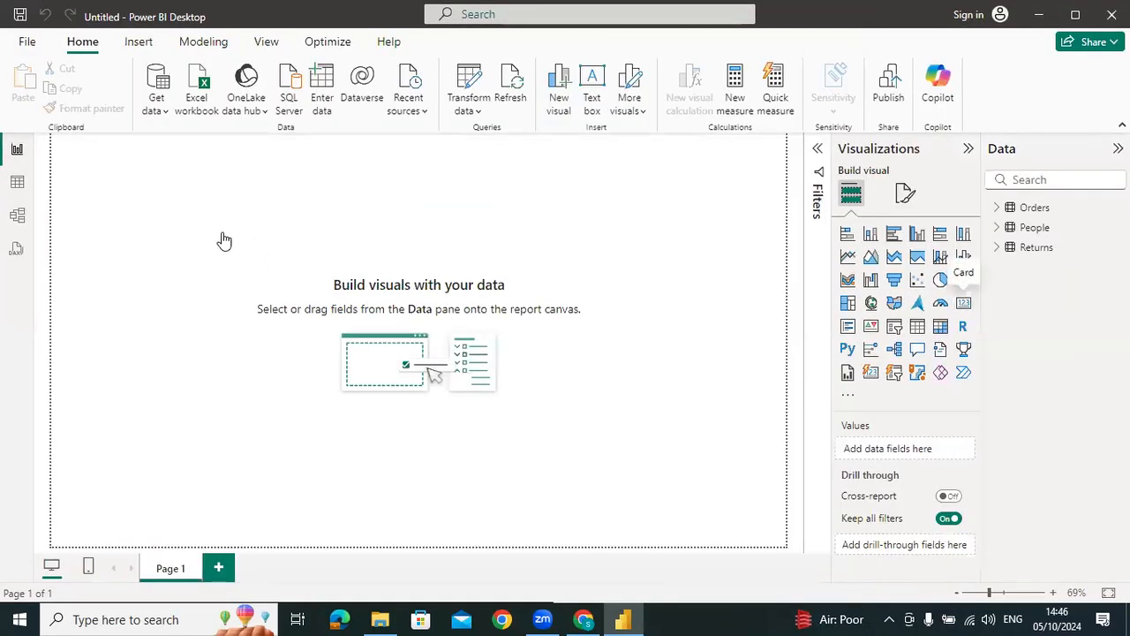
drag(166, 240, 437, 339)
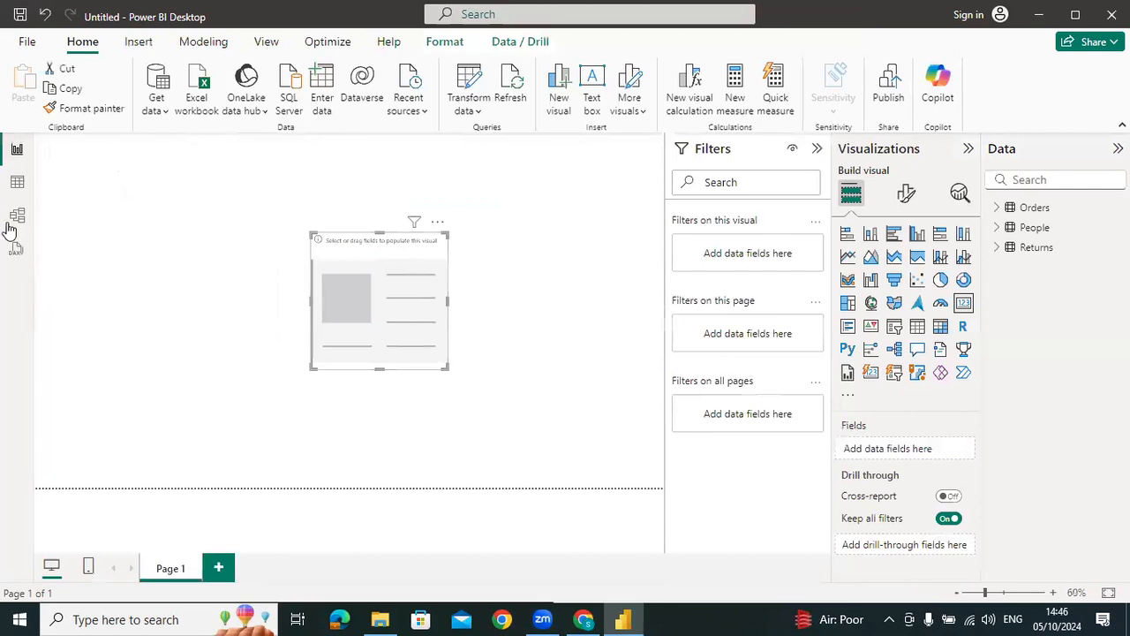
click(998, 249)
drag(1078, 287, 393, 314)
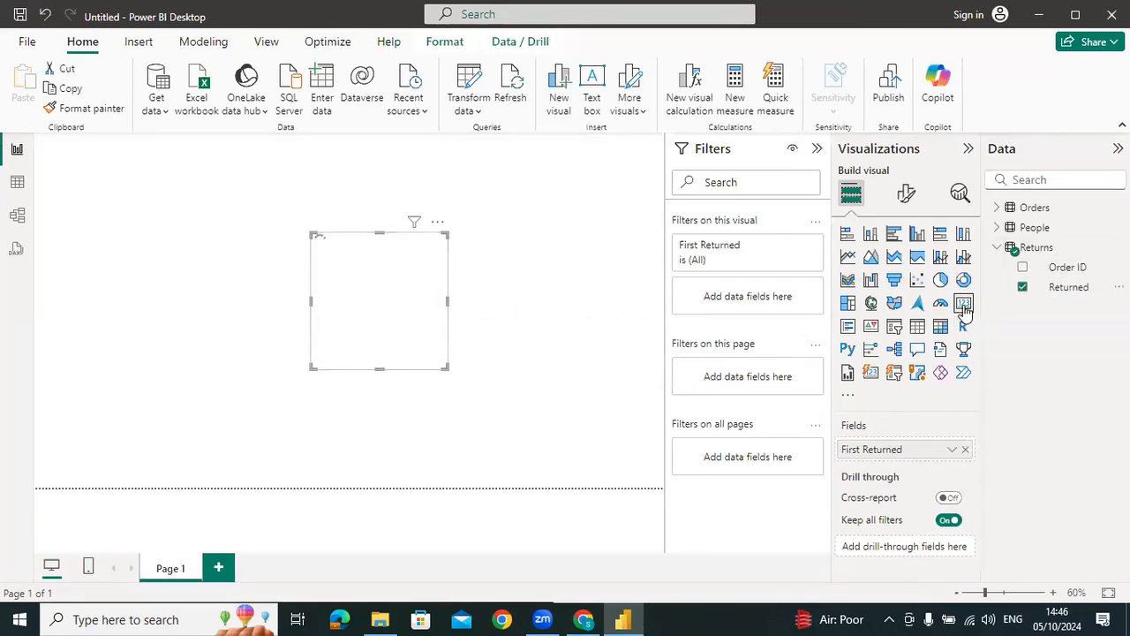
click(952, 451)
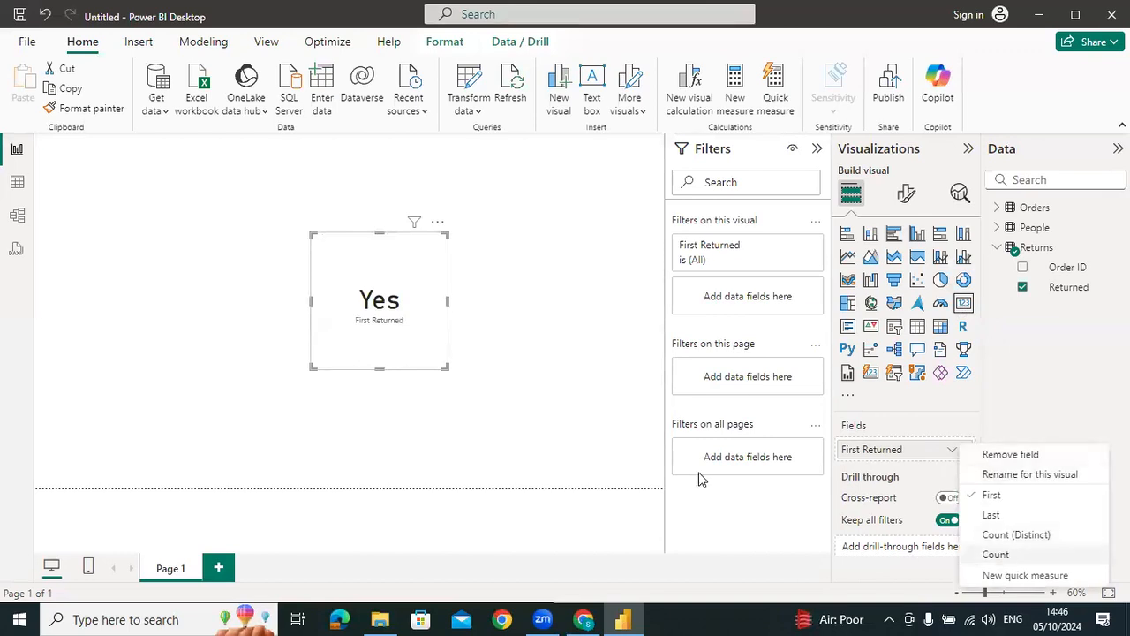
drag(418, 285, 662, 413)
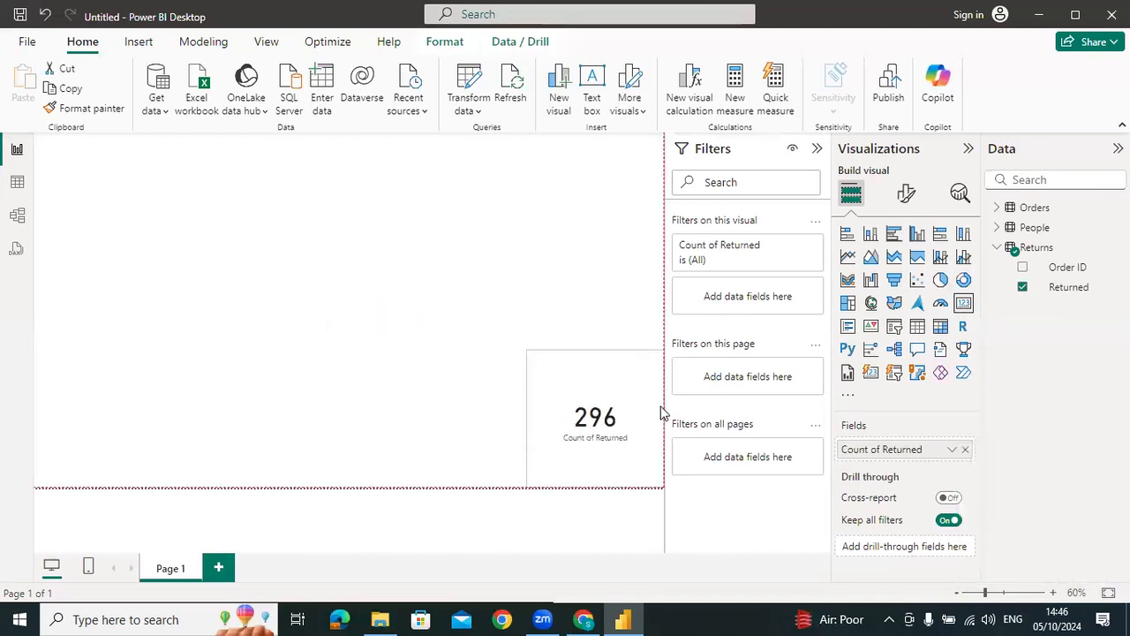
Add a slicer on the Person field of the People table in the report page's upper-right corner
click(574, 251)
click(894, 328)
drag(118, 242, 618, 141)
click(997, 228)
drag(1064, 248, 592, 212)
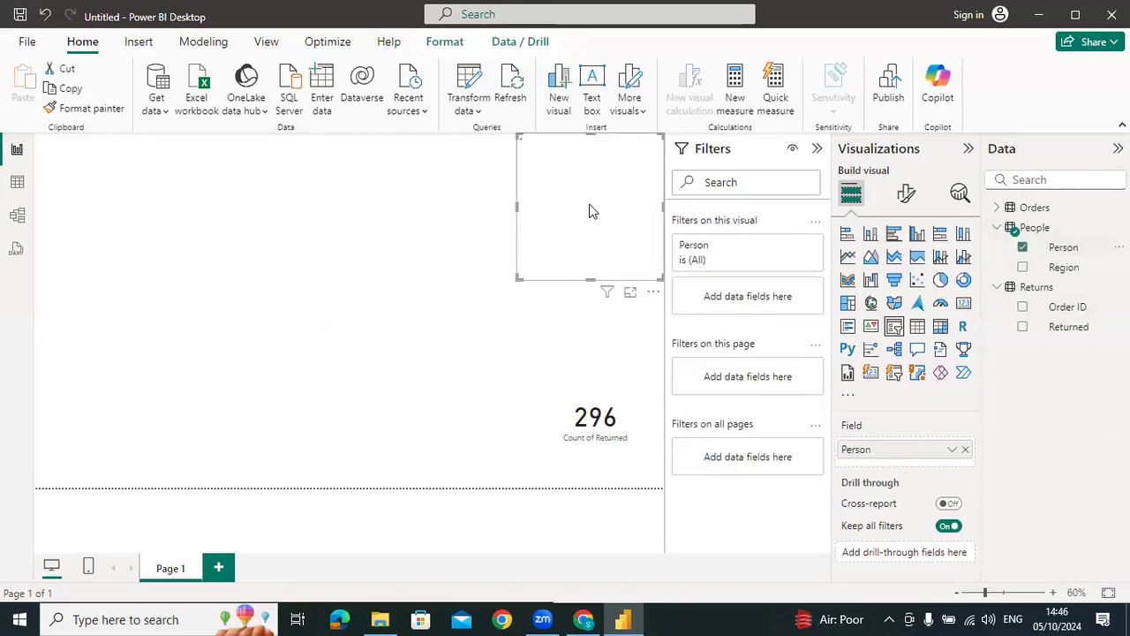
Select the first and third people in the Person slicer to check how the Returned count card responds
click(540, 153)
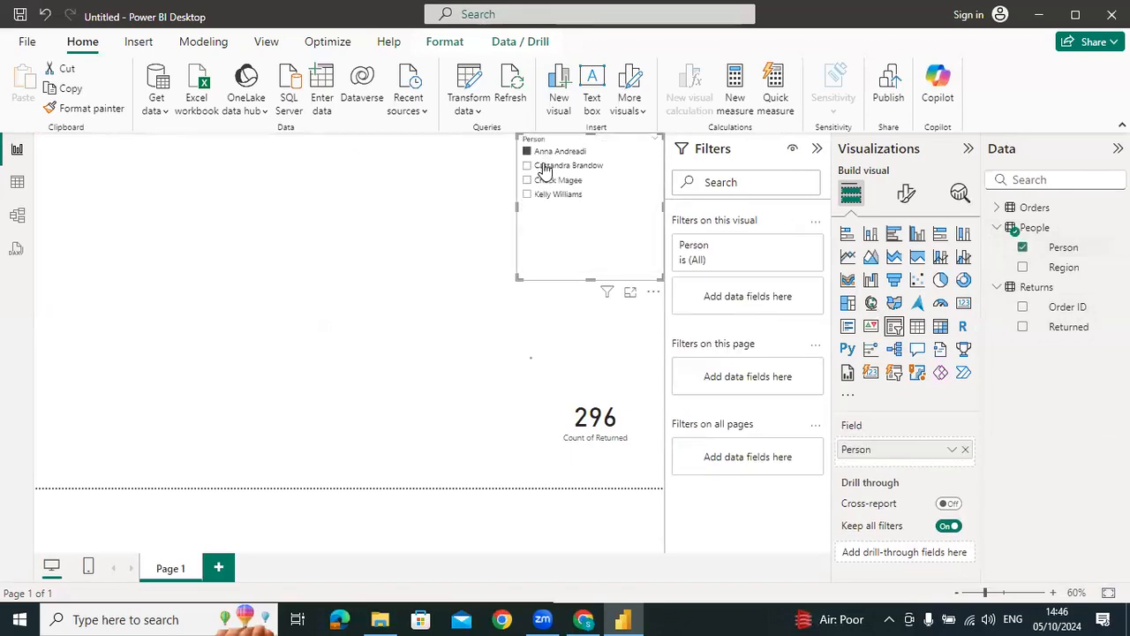
click(557, 180)
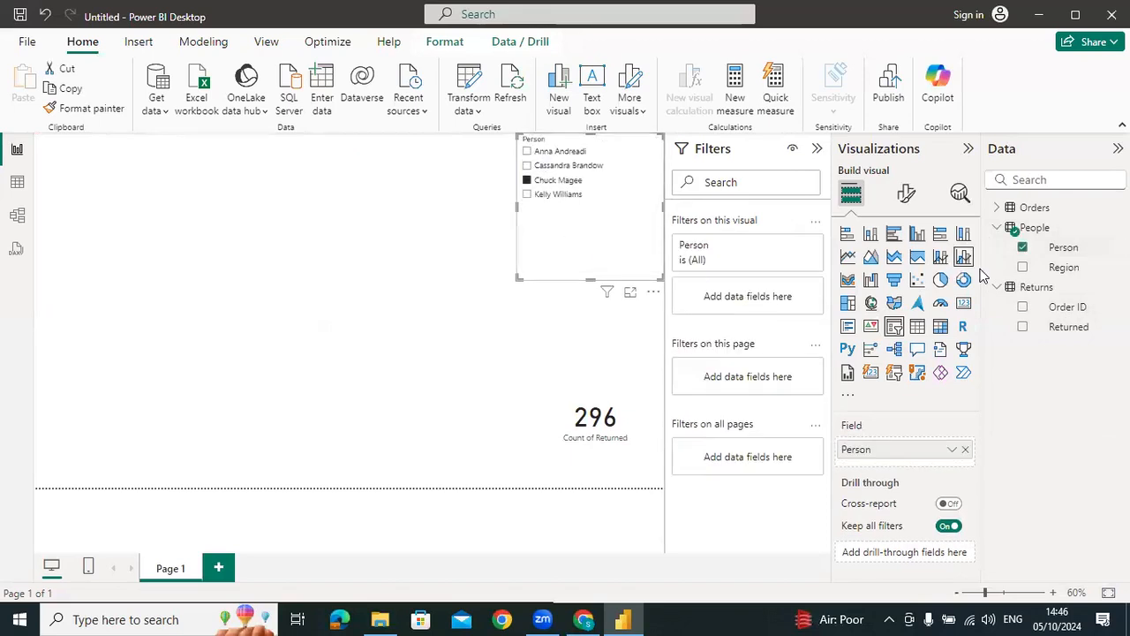
click(477, 286)
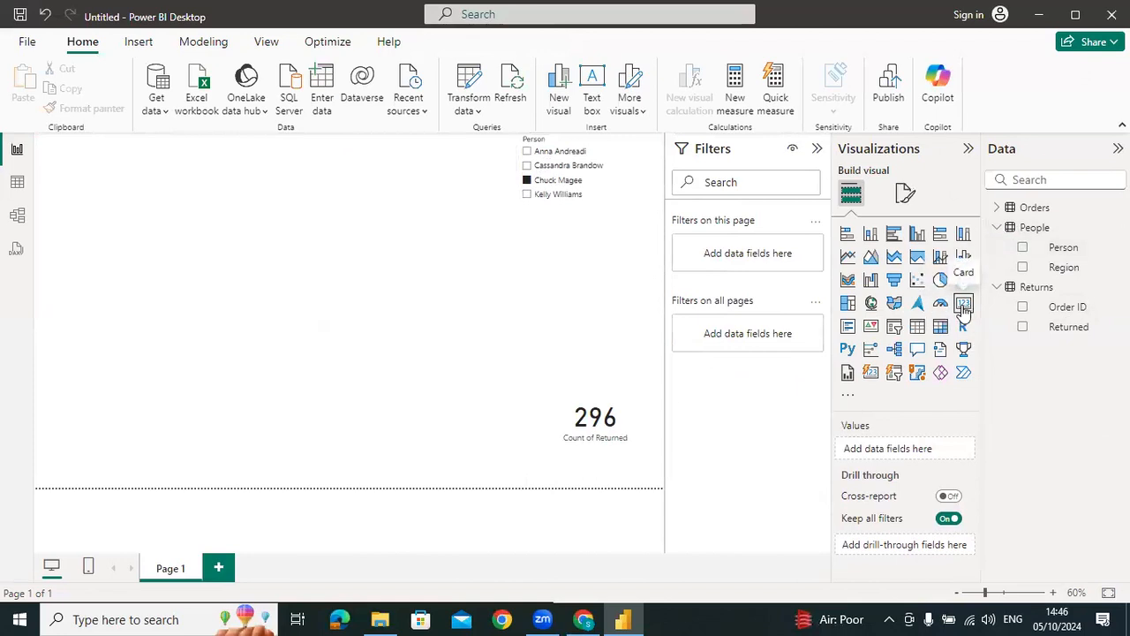
Add a second card in the page's lower-left corner showing the count of Order ID from the Orders table
drag(148, 244, 41, 460)
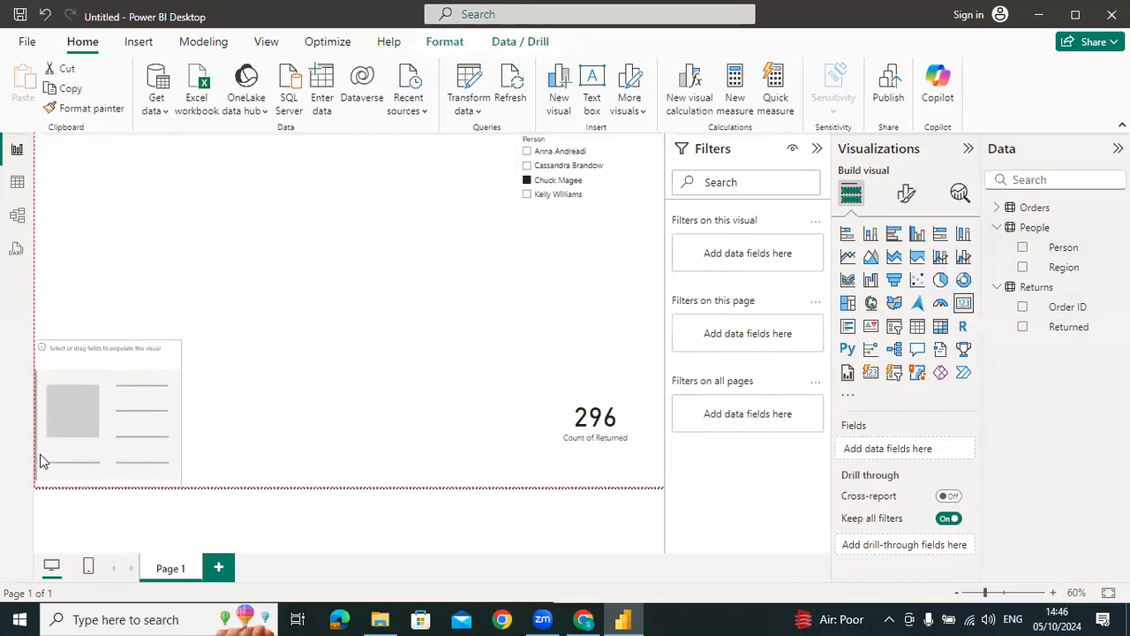
click(996, 206)
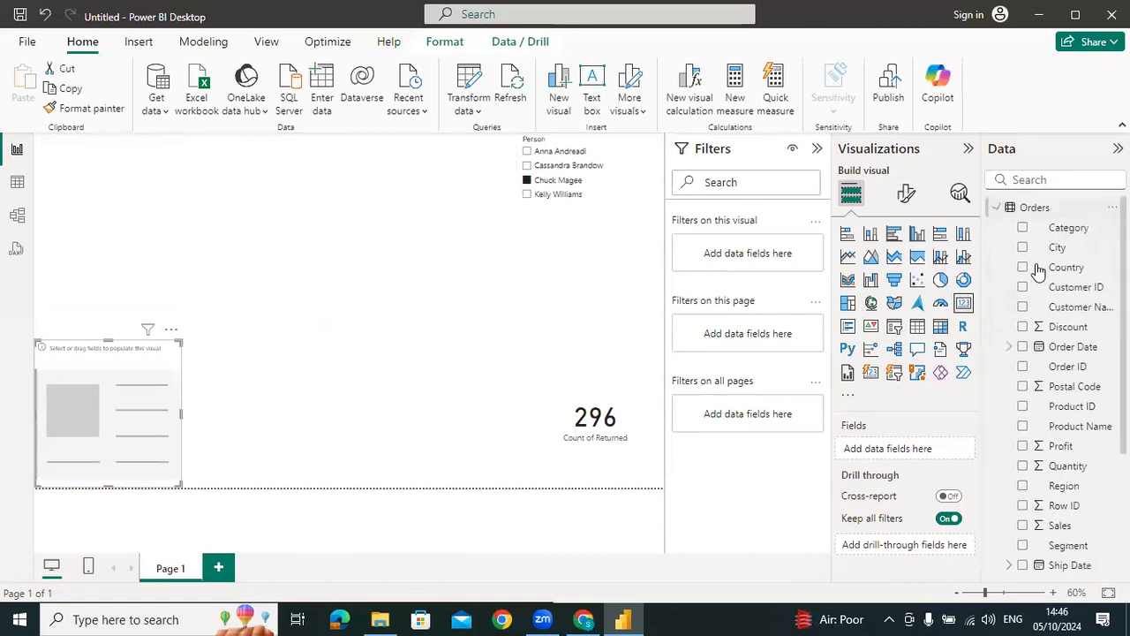
drag(1070, 366, 131, 411)
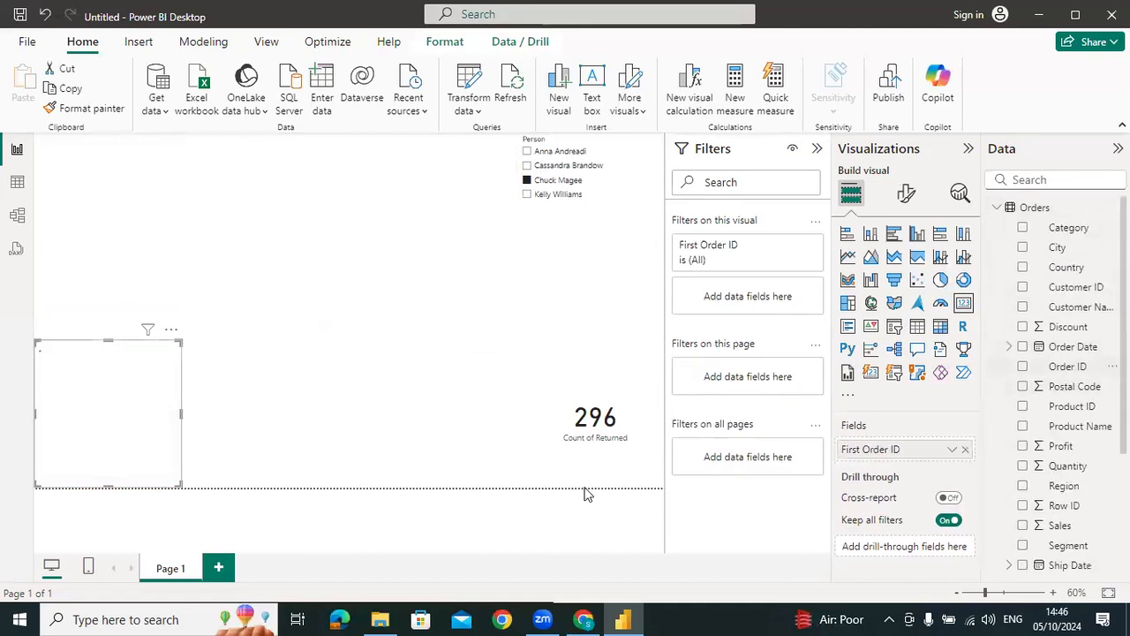
click(952, 452)
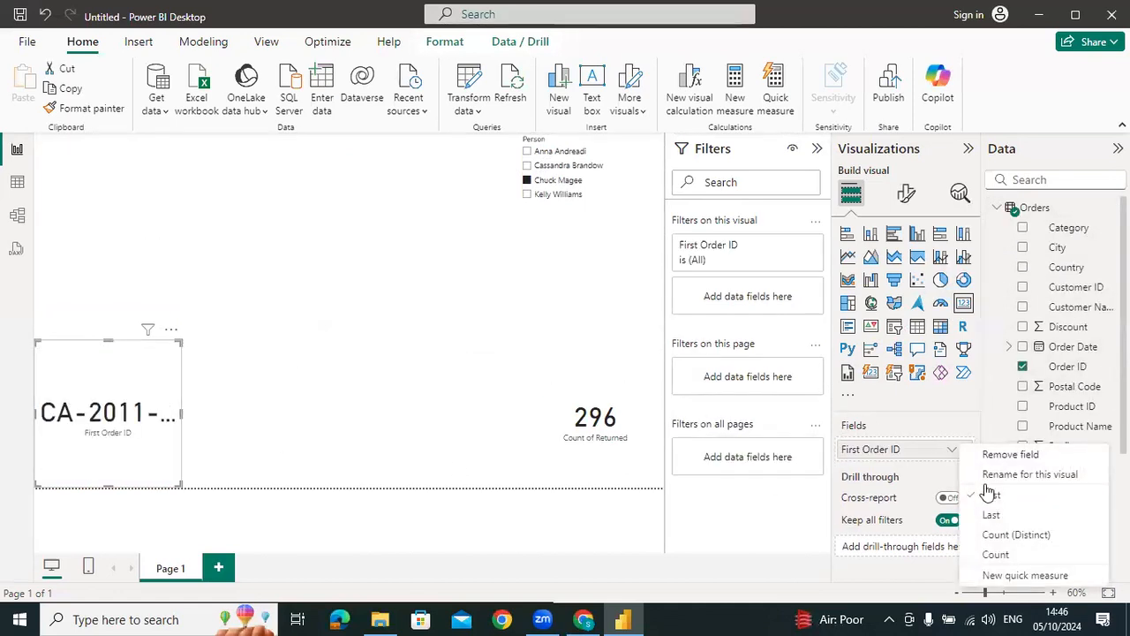
click(990, 558)
Filter the Order ID count card on the Returns table's Returned field, keeping only Yes
scroll(1084, 393, down, 3)
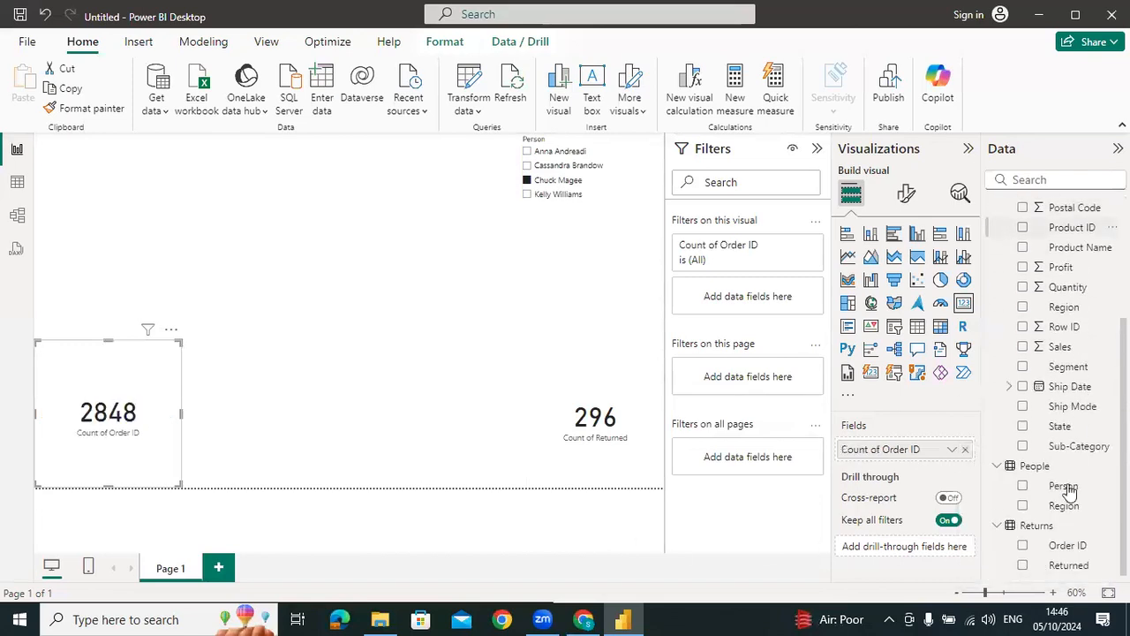
drag(1069, 565, 748, 300)
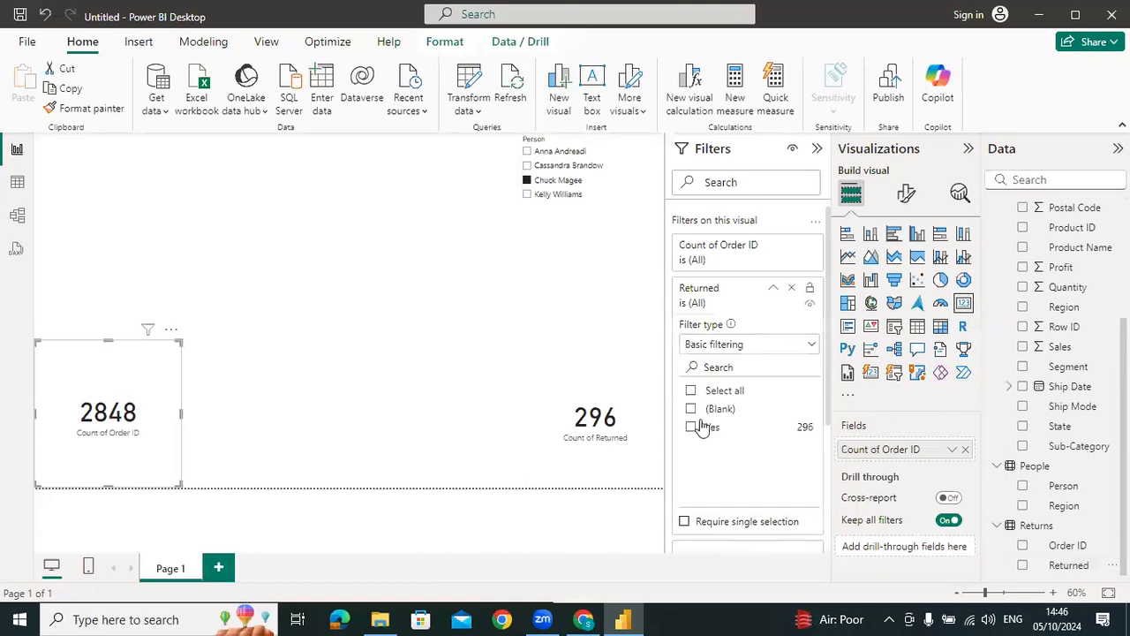
click(693, 427)
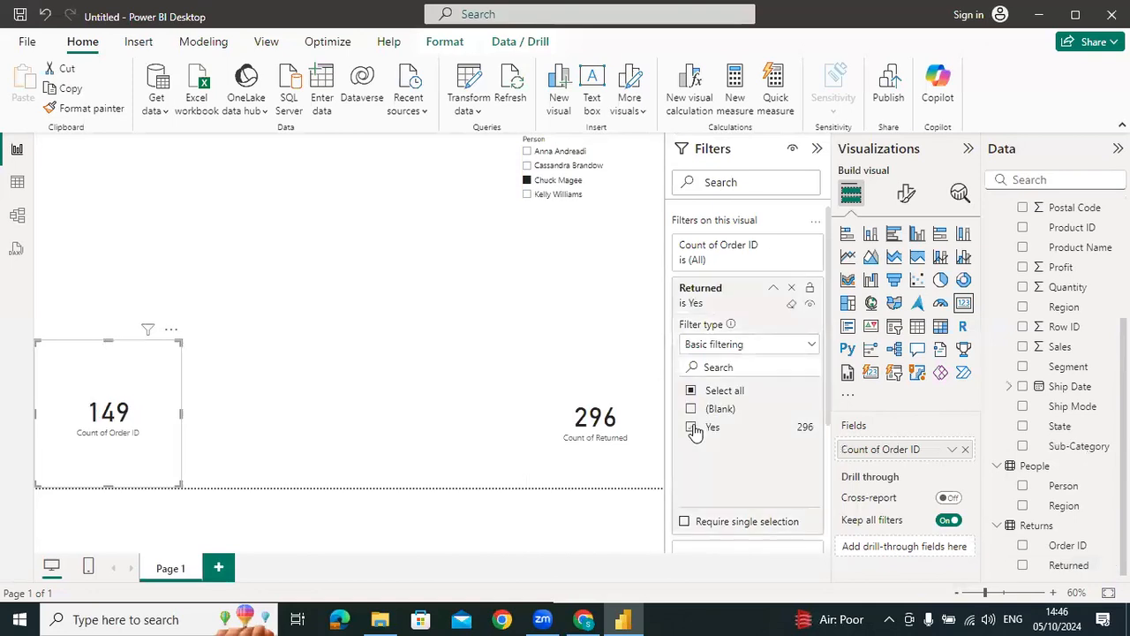
click(447, 283)
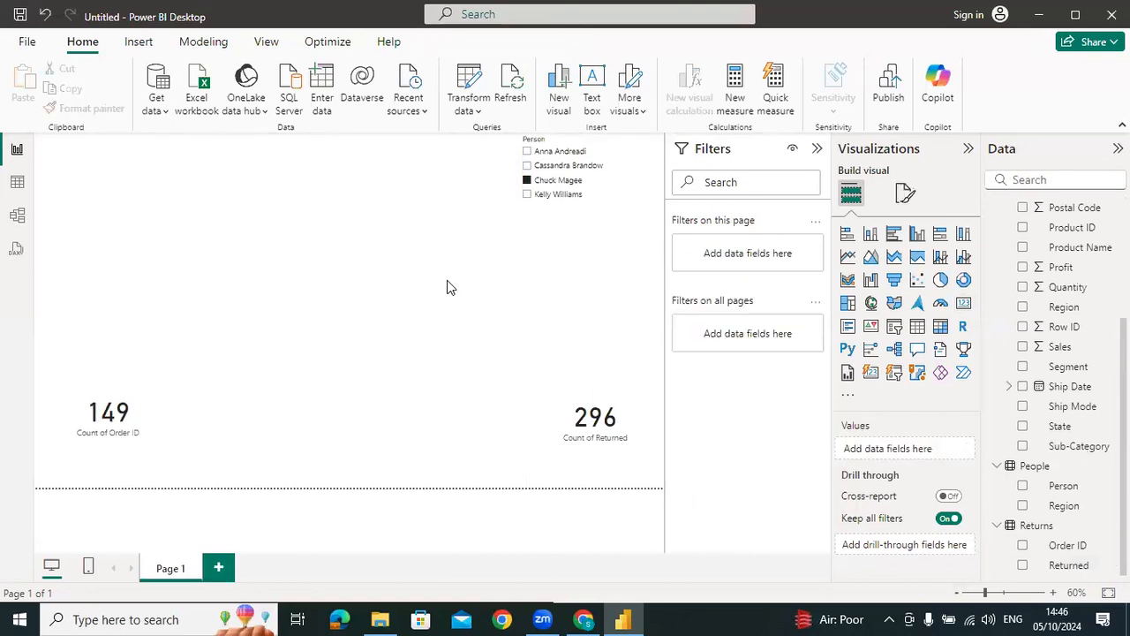
Select each person in the Person slicer in turn, down and back up the list, to compare both cards
click(557, 157)
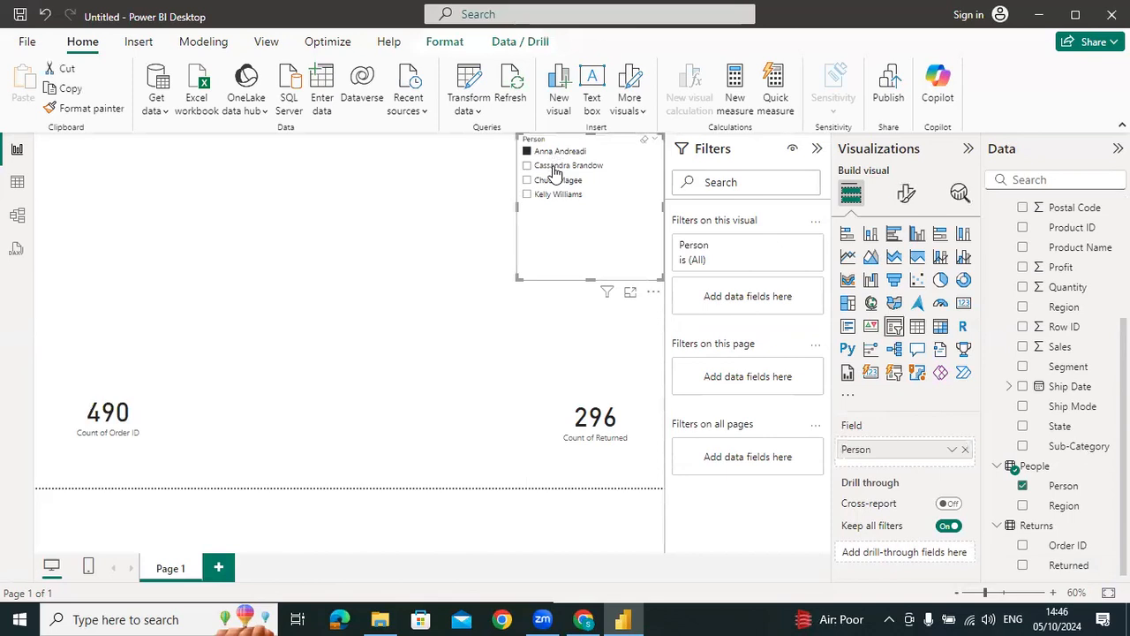
click(554, 166)
click(555, 181)
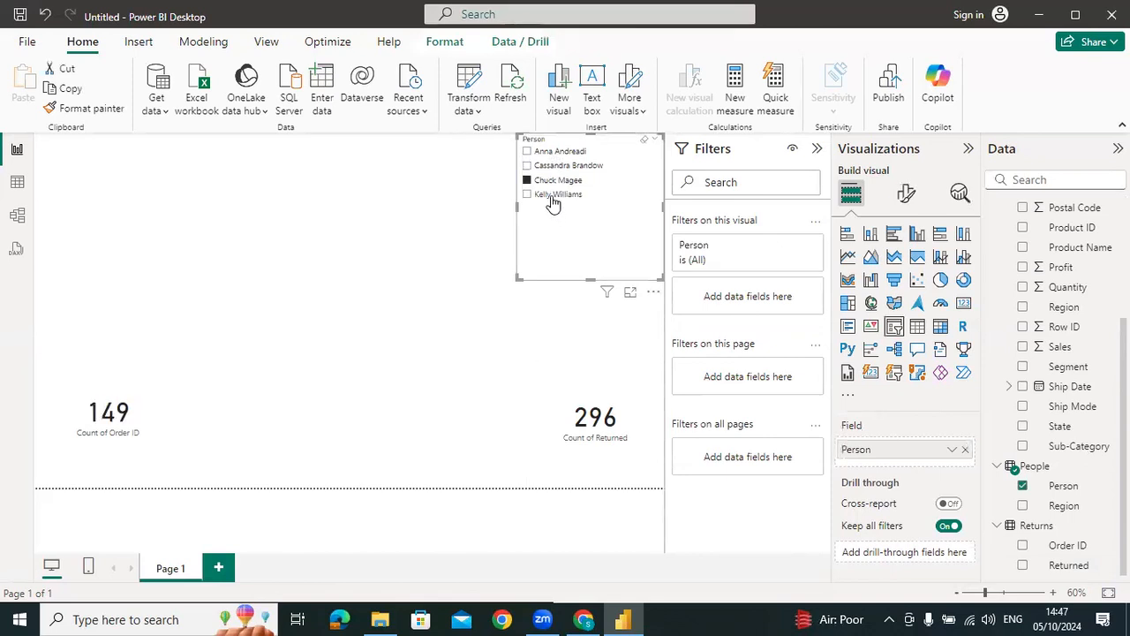
click(547, 194)
click(547, 180)
click(549, 166)
click(549, 152)
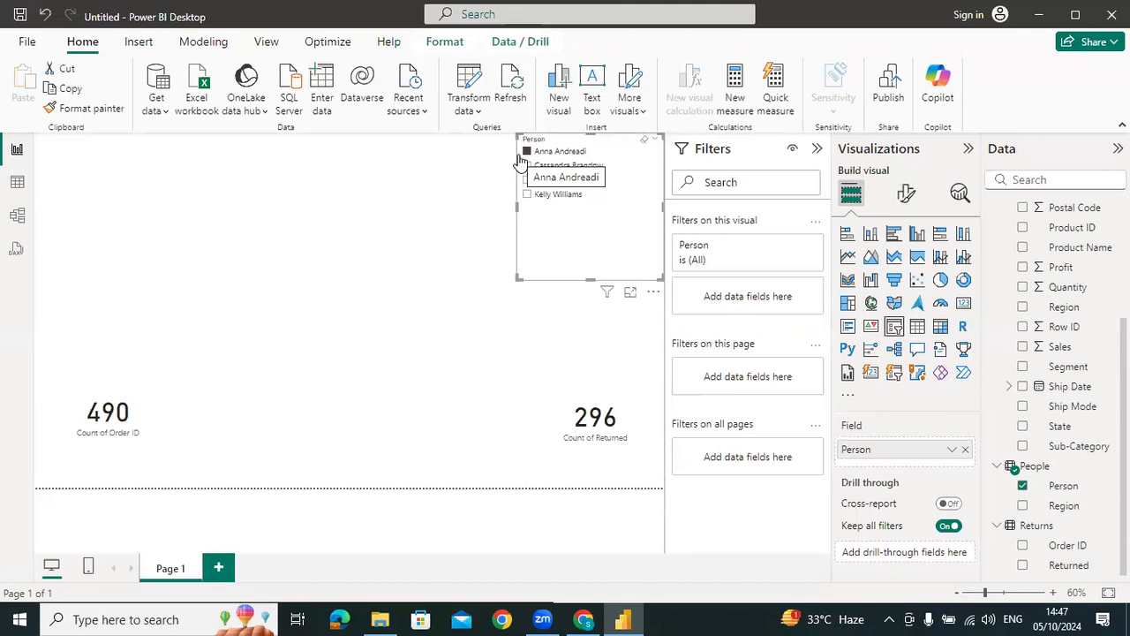
Review the Returned filter on the Order ID count card, and test the card with the second and third people
click(113, 367)
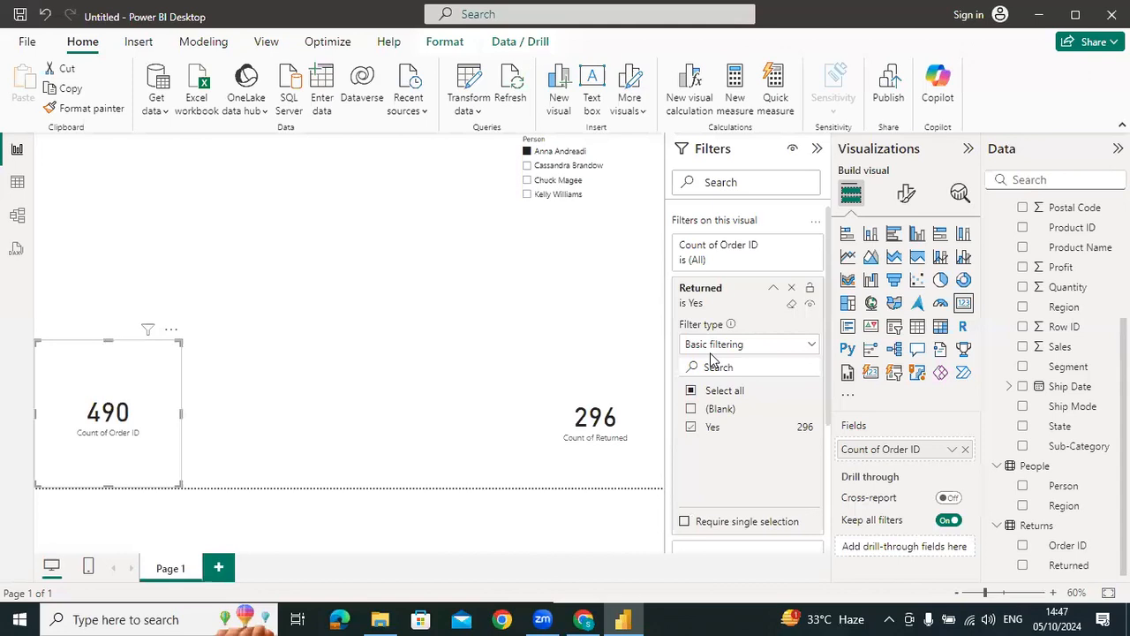
click(574, 166)
click(558, 180)
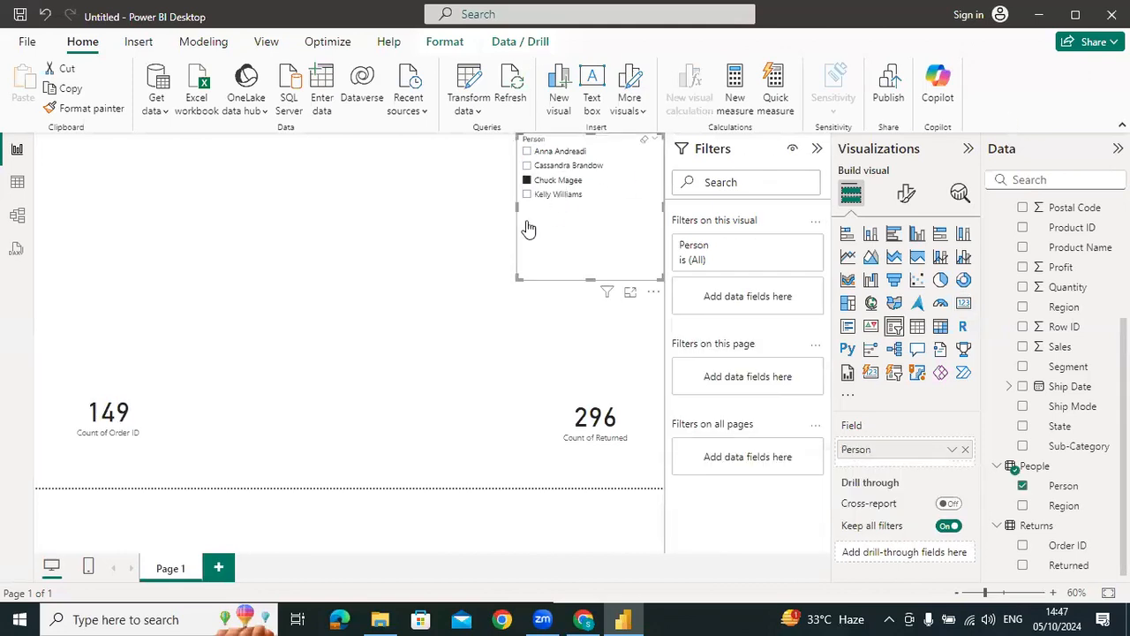
Select the fourth person in the Person slicer, clear the selection, and set the Order ID card's aggregation to Count (Distinct)
click(530, 194)
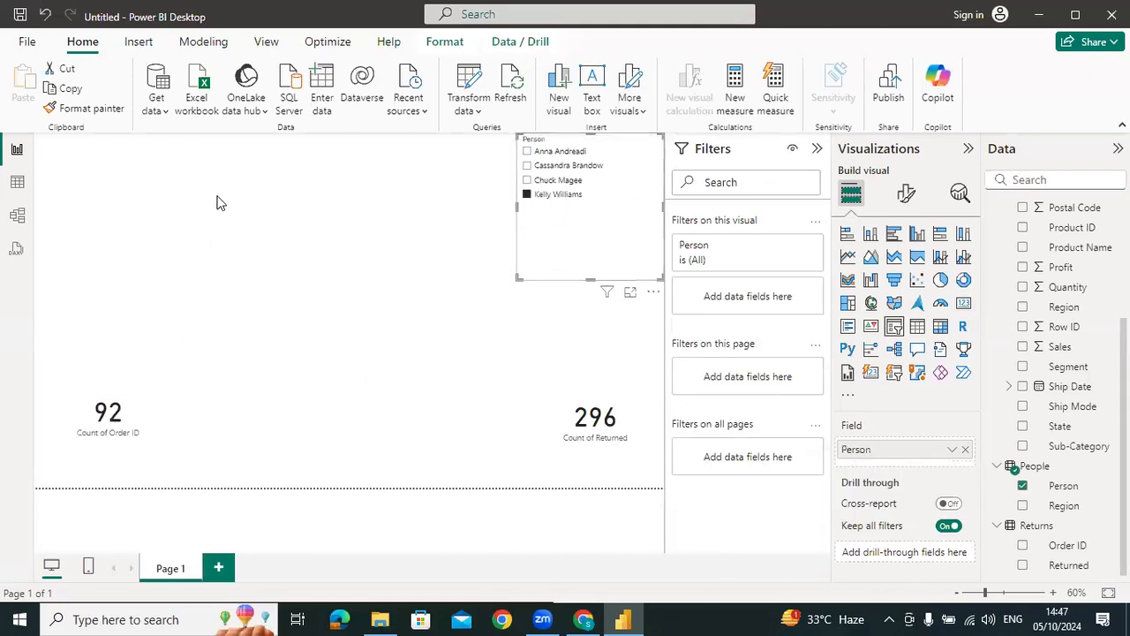
click(527, 194)
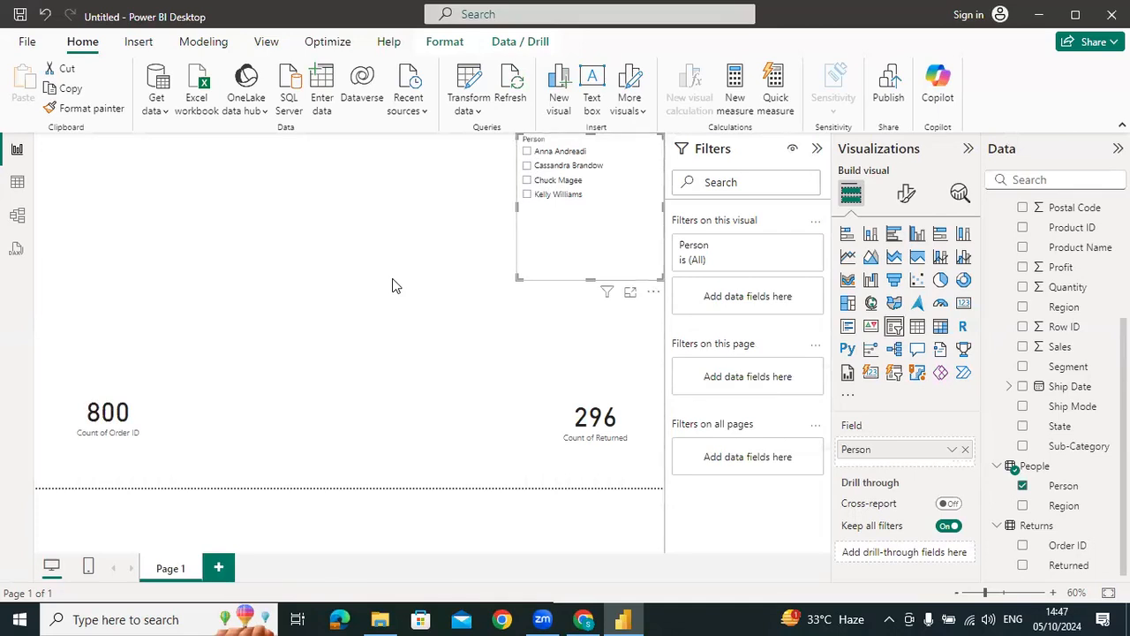
click(163, 399)
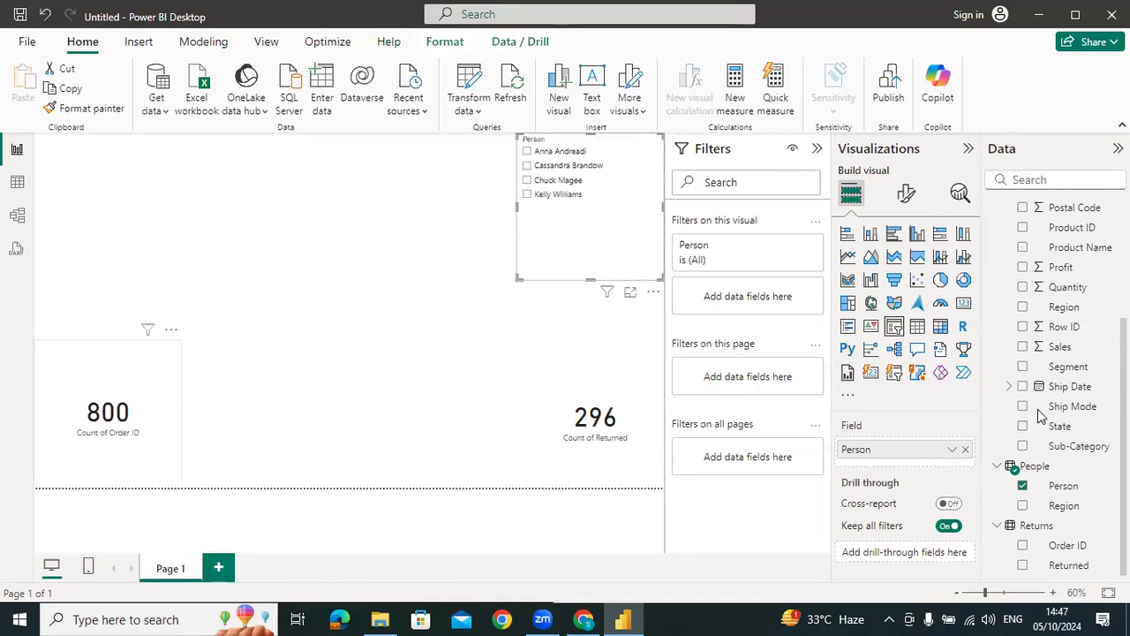
click(951, 450)
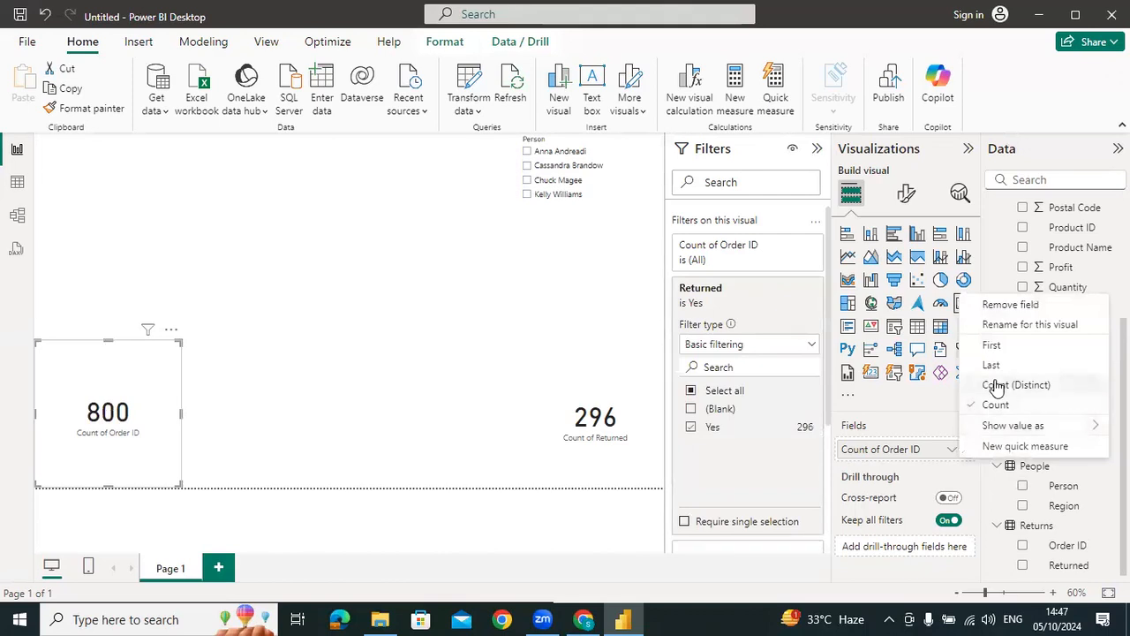
click(997, 384)
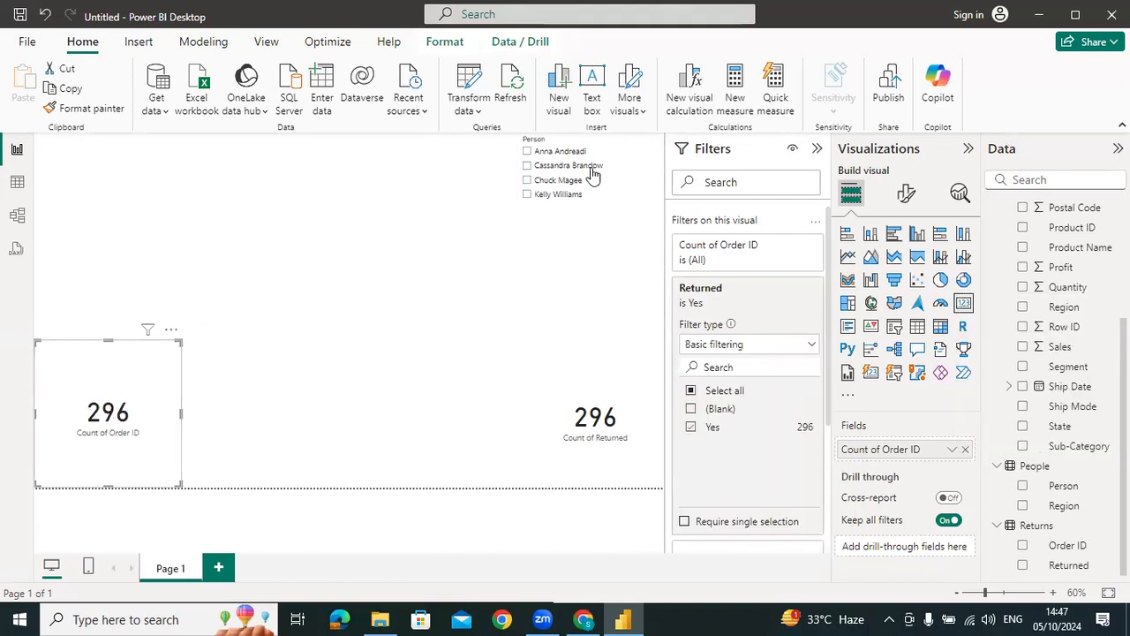
Select each person in the Person slicer from the fourth up to the first to compare both cards
click(551, 193)
click(548, 180)
click(552, 166)
click(553, 152)
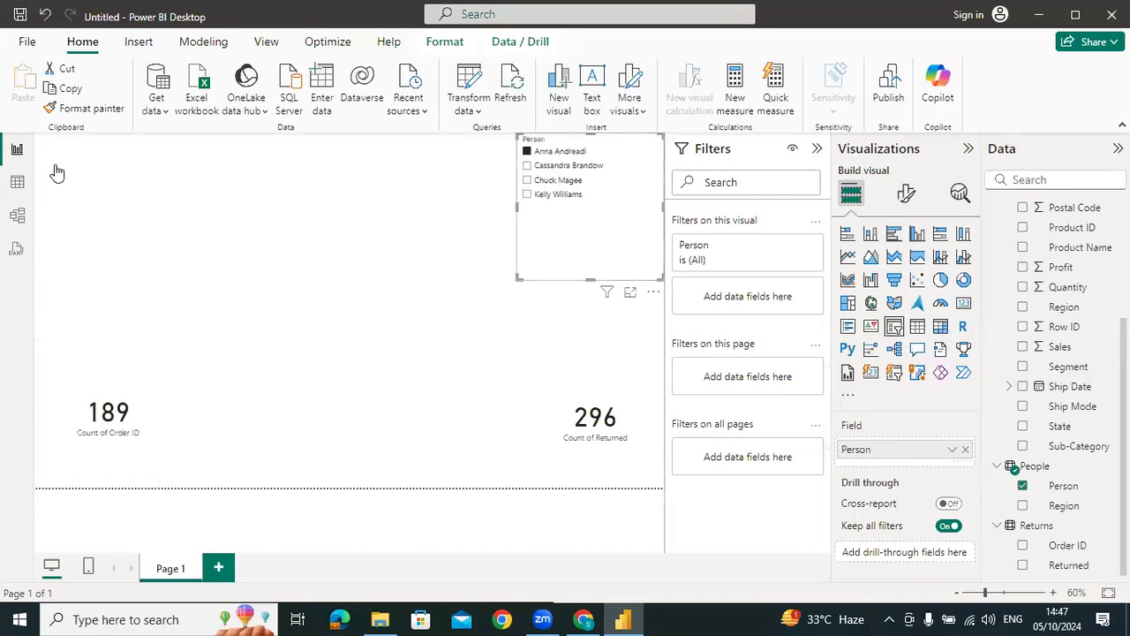
In the model, review the Orders–People relationship and apply a cross-filter direction of Both to the Orders–Returns relationship
click(16, 216)
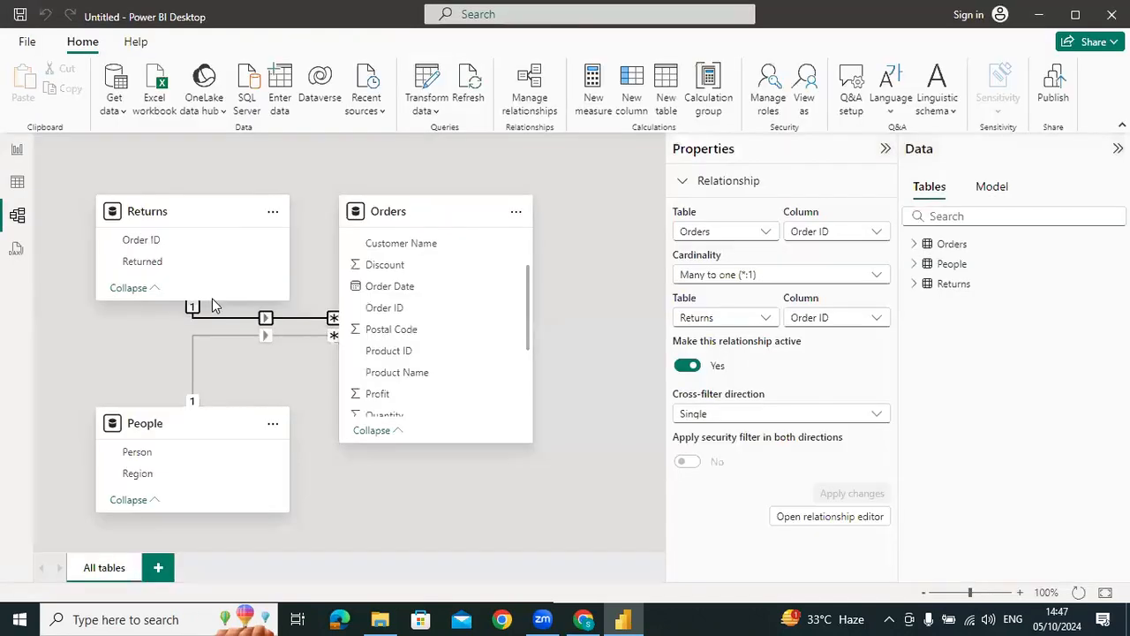
click(260, 365)
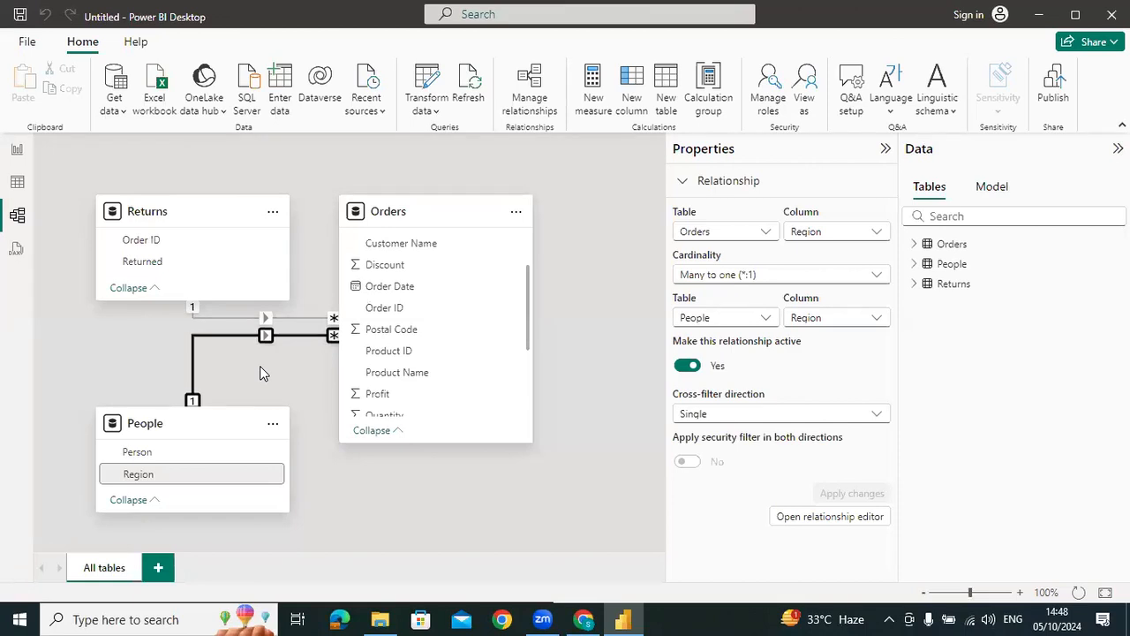
click(229, 319)
click(782, 415)
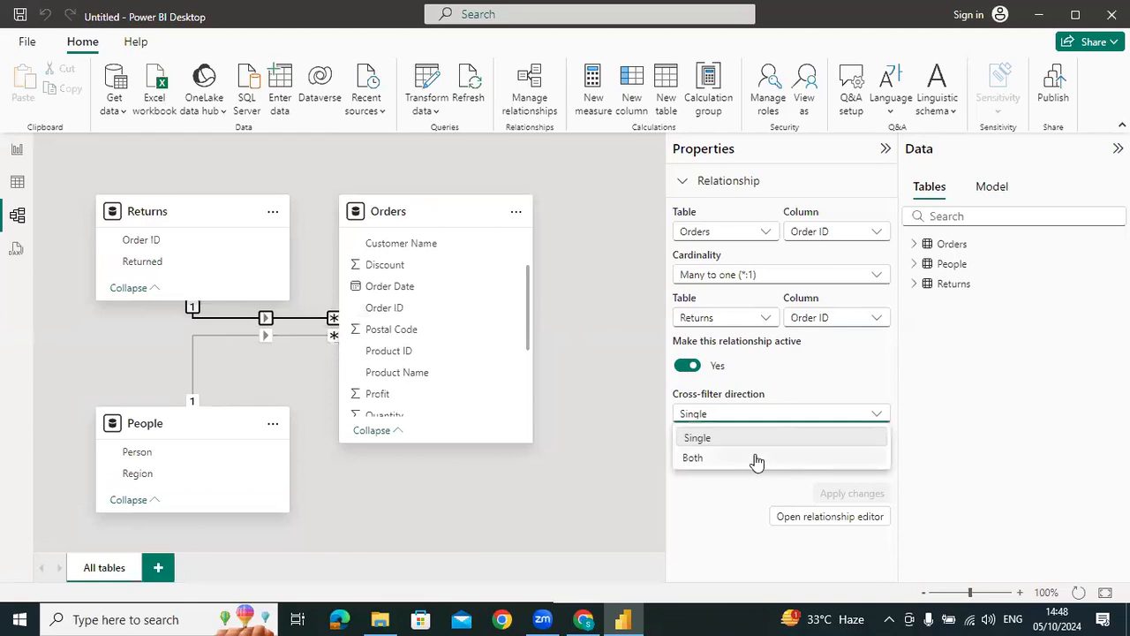
click(712, 460)
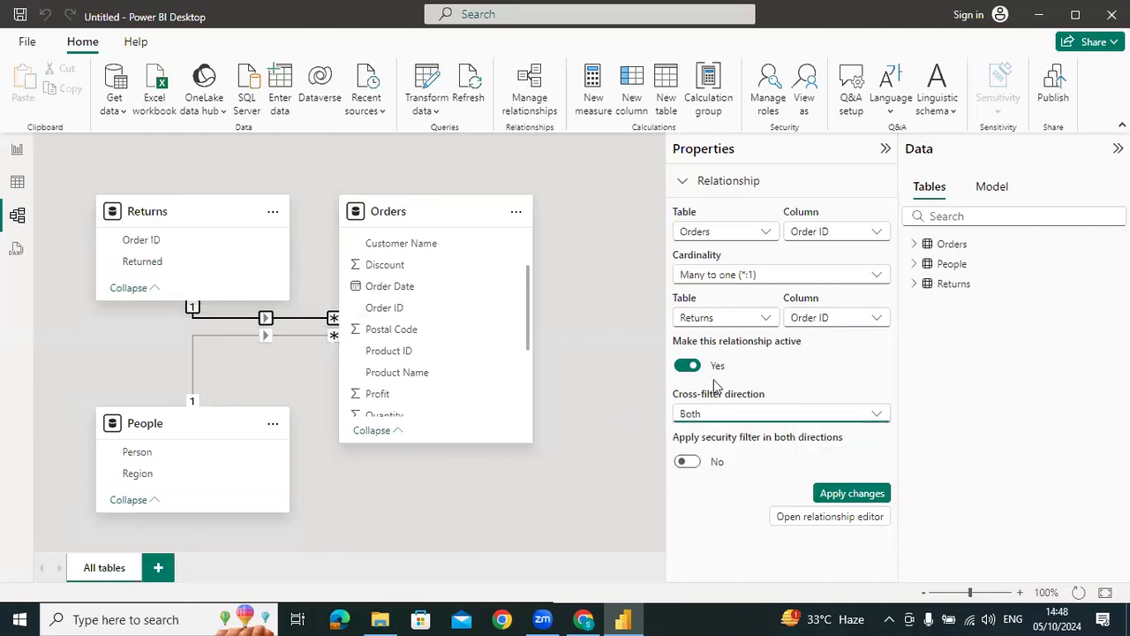
click(848, 494)
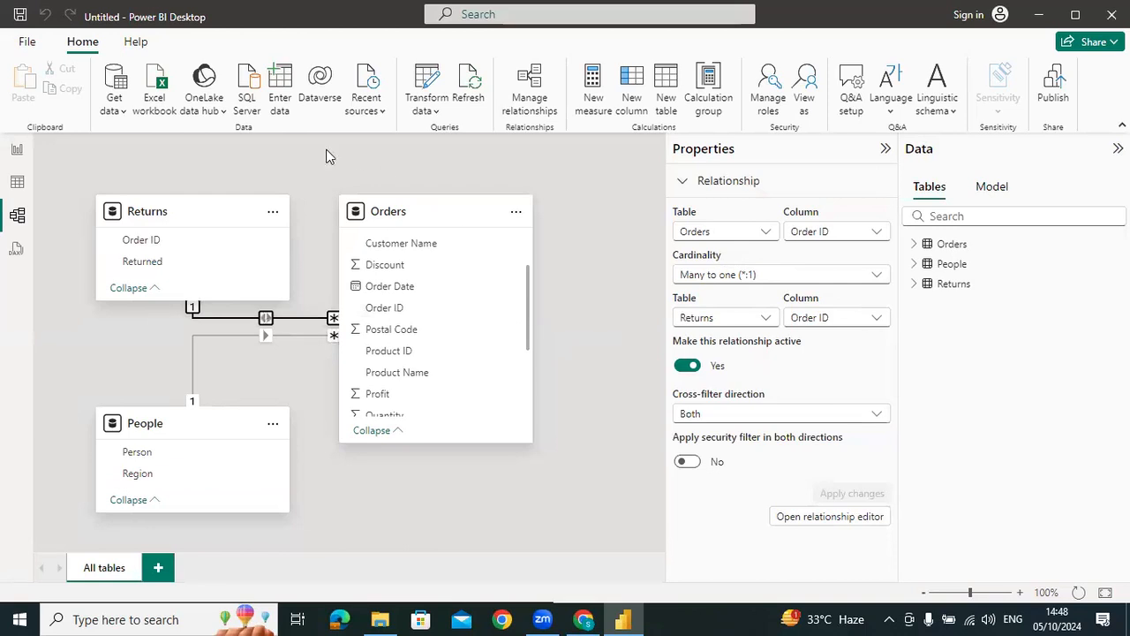
Test both report cards by selecting the fourth, third and second people in the Person slicer
click(18, 154)
click(559, 194)
click(565, 181)
click(566, 166)
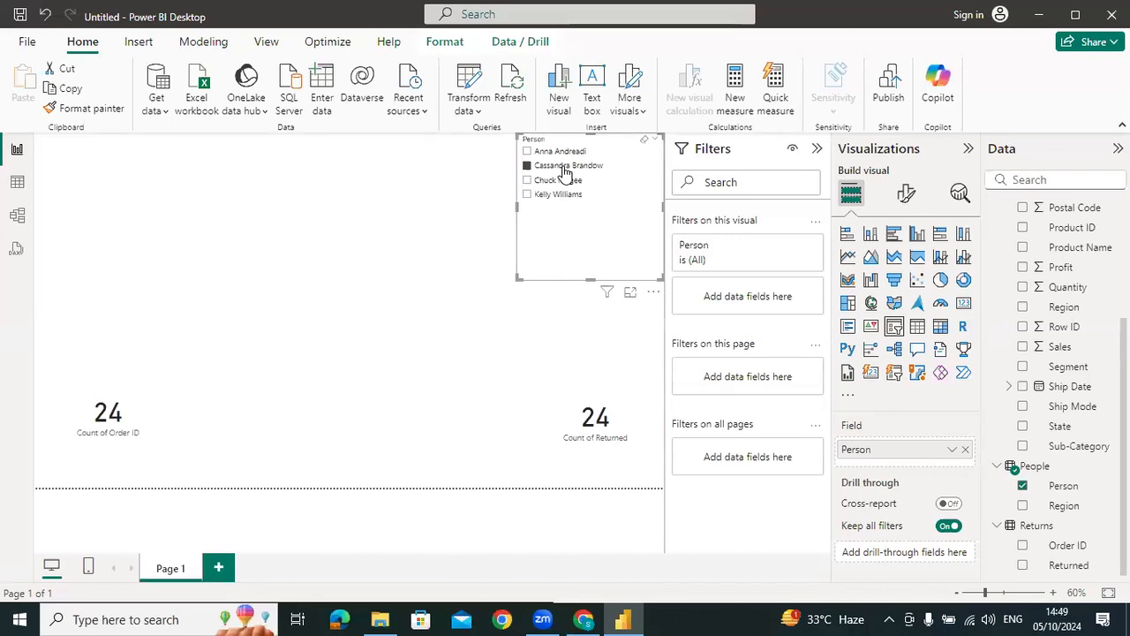
Apply a cross-filter direction of Both to the Orders–People relationship on Region
click(17, 214)
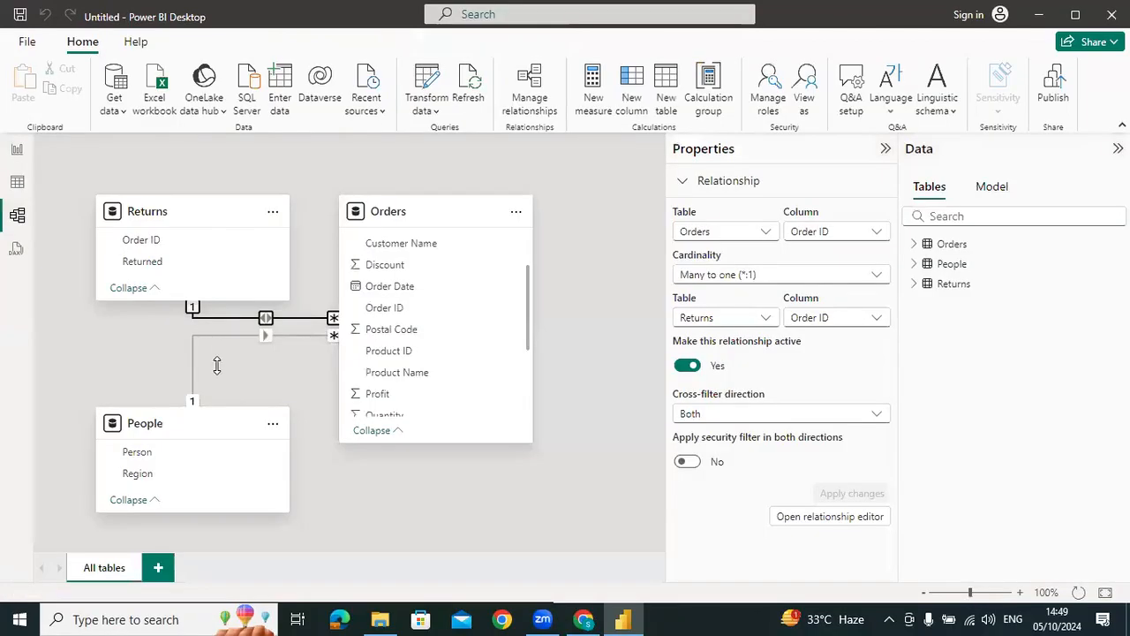
click(196, 340)
click(745, 415)
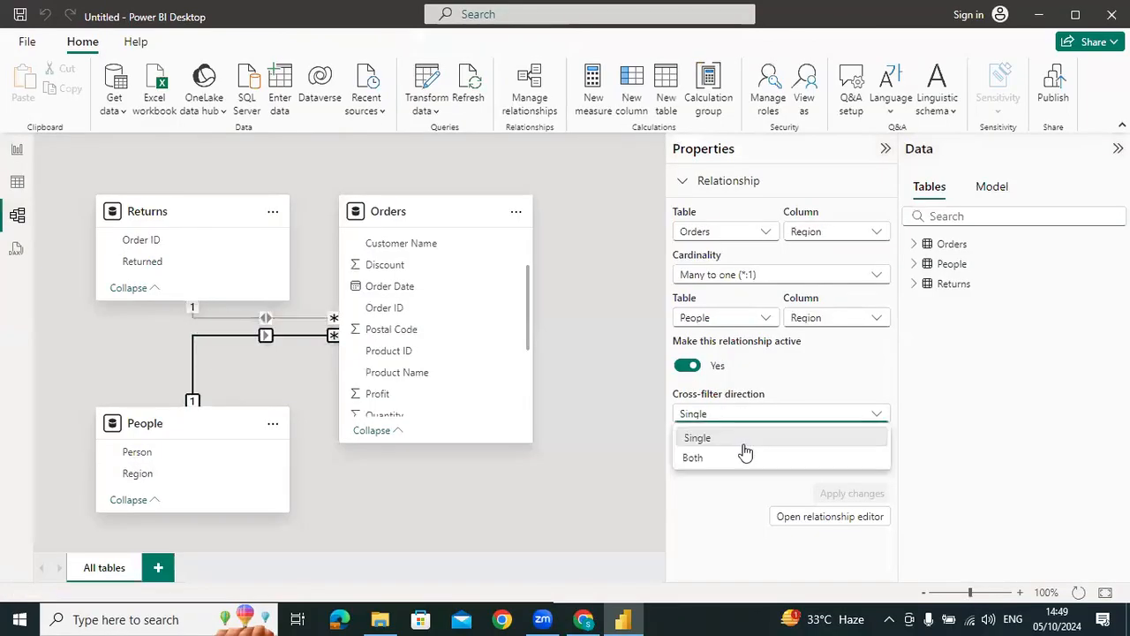
click(724, 457)
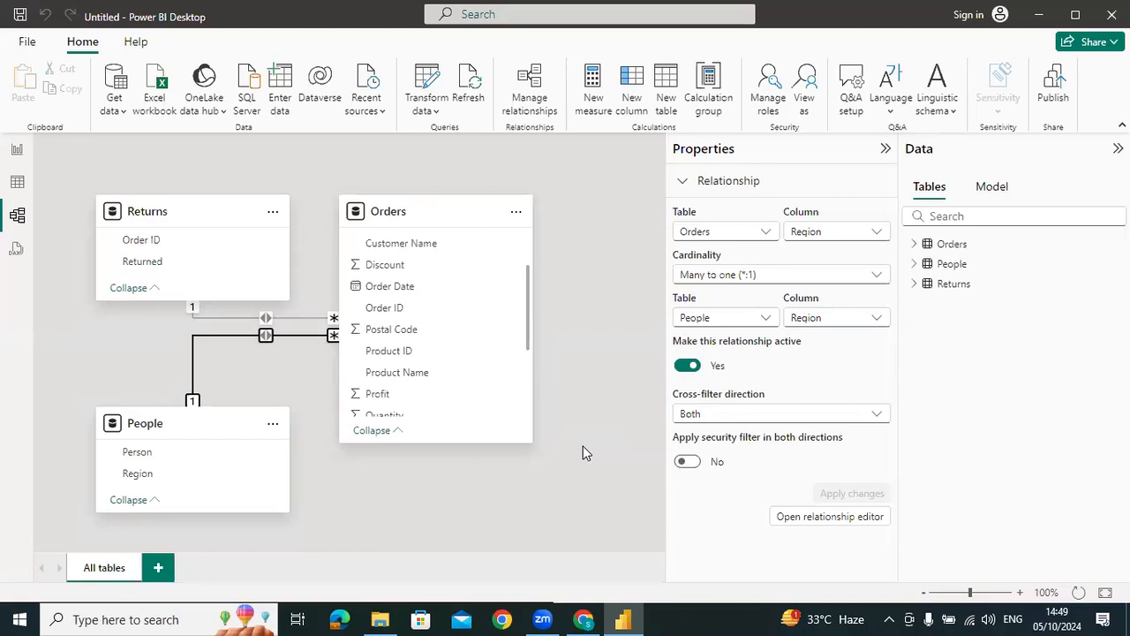
Add a new calculated column named Person_name to the Orders table
click(17, 183)
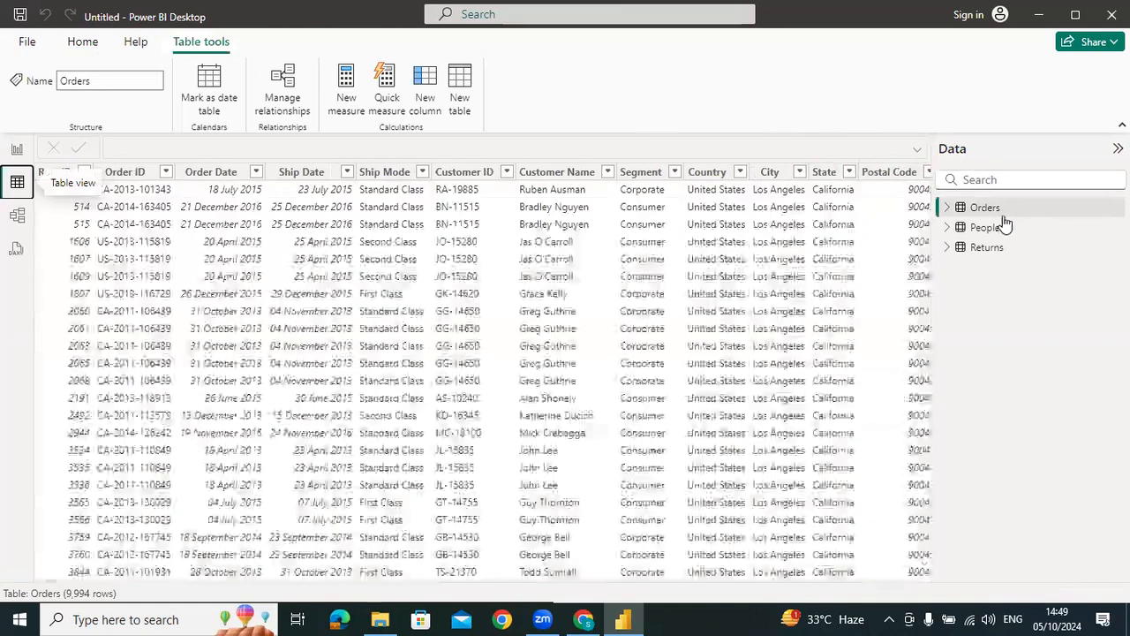
click(987, 208)
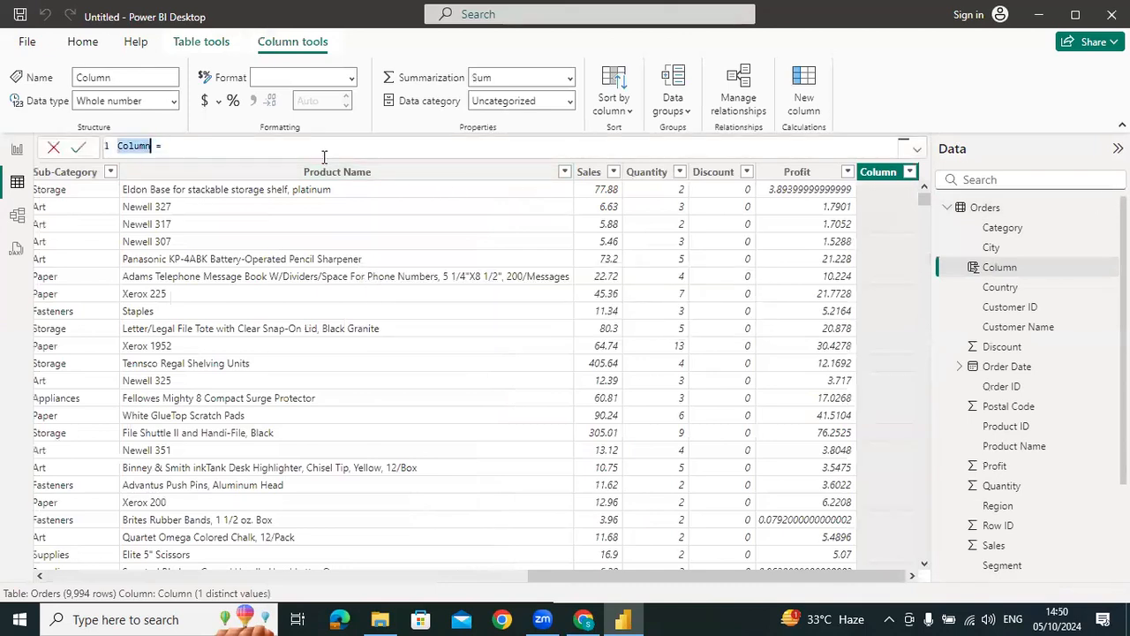
text(Person_name)
key(End)
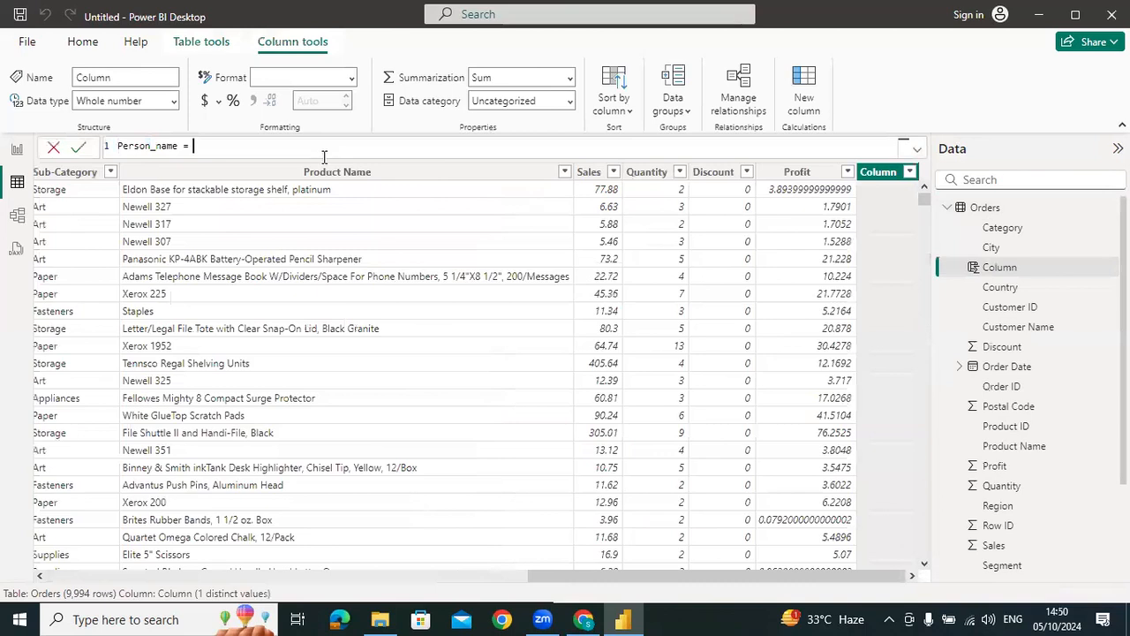
Define Person_name as LOOKUPVALUE(People[Person],People[Region],Orders[Region])
text(LOO)
key(Tab)
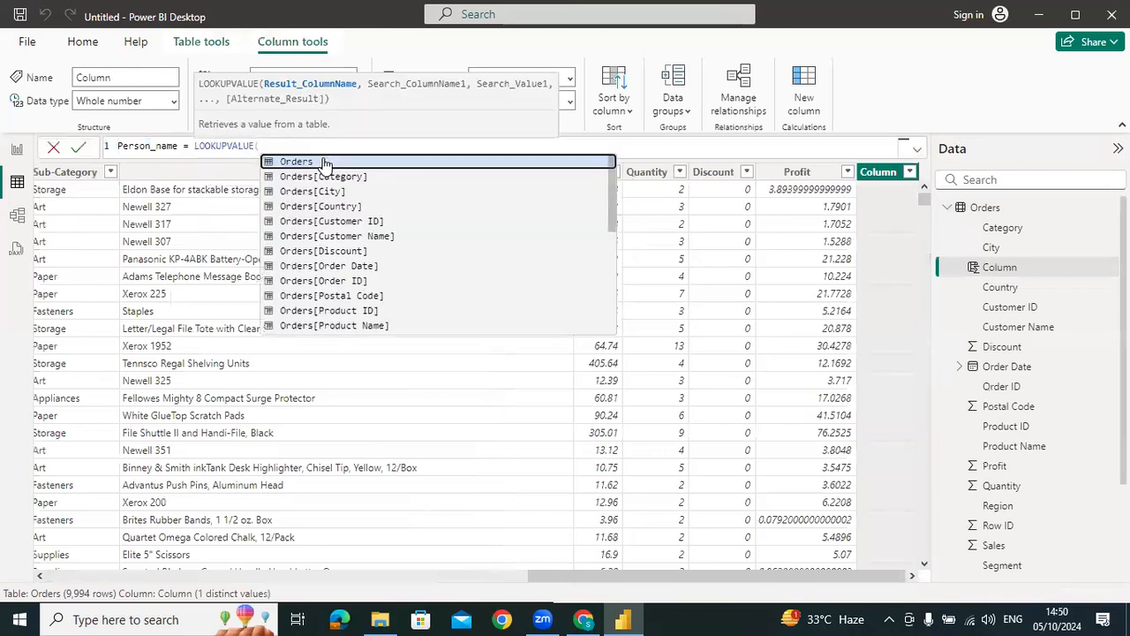
text(peo)
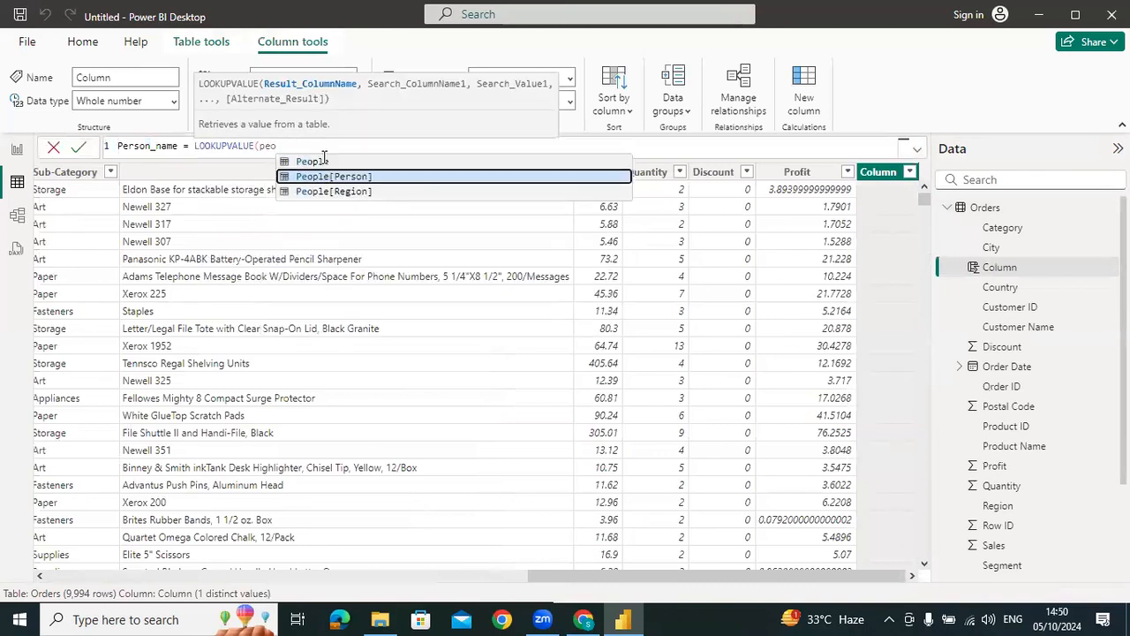
key(Tab)
text(,peo)
key(Down)
key(Down)
key(Tab)
text(,)
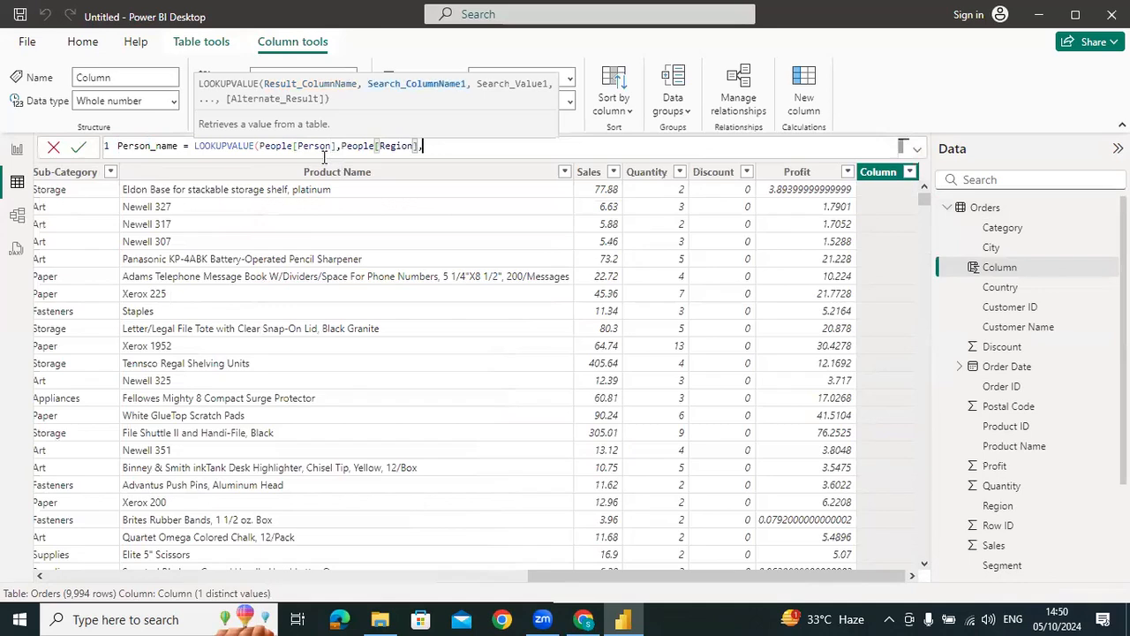
text(regio)
key(Tab)
text())
key(Return)
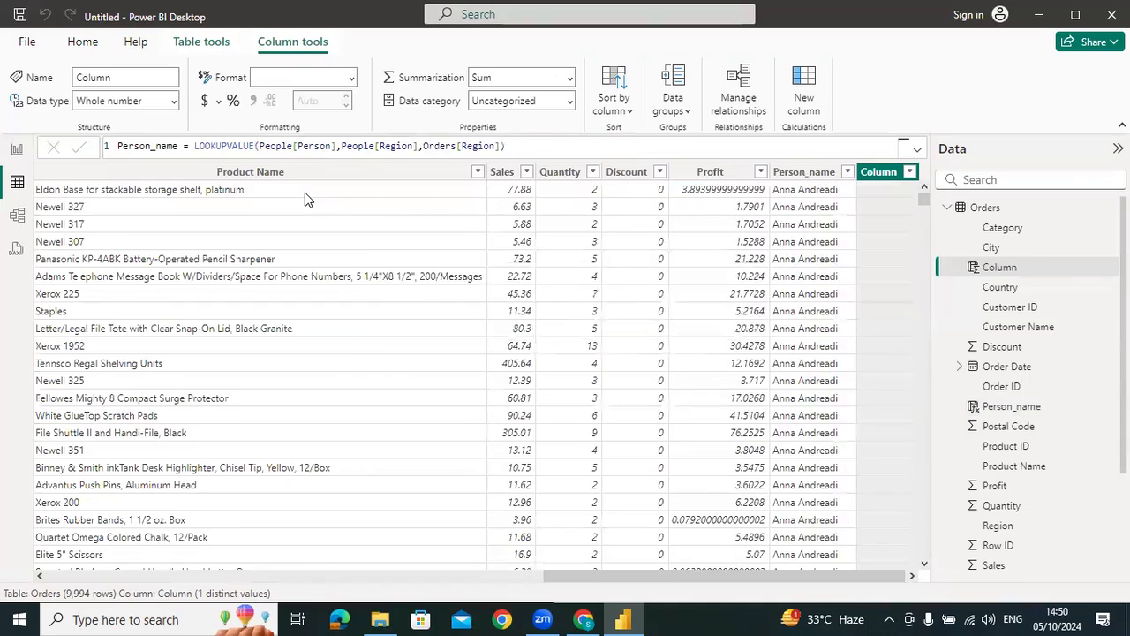
Name the next new Orders column Returned and begin its expression on an indented third line
text(Retuend)
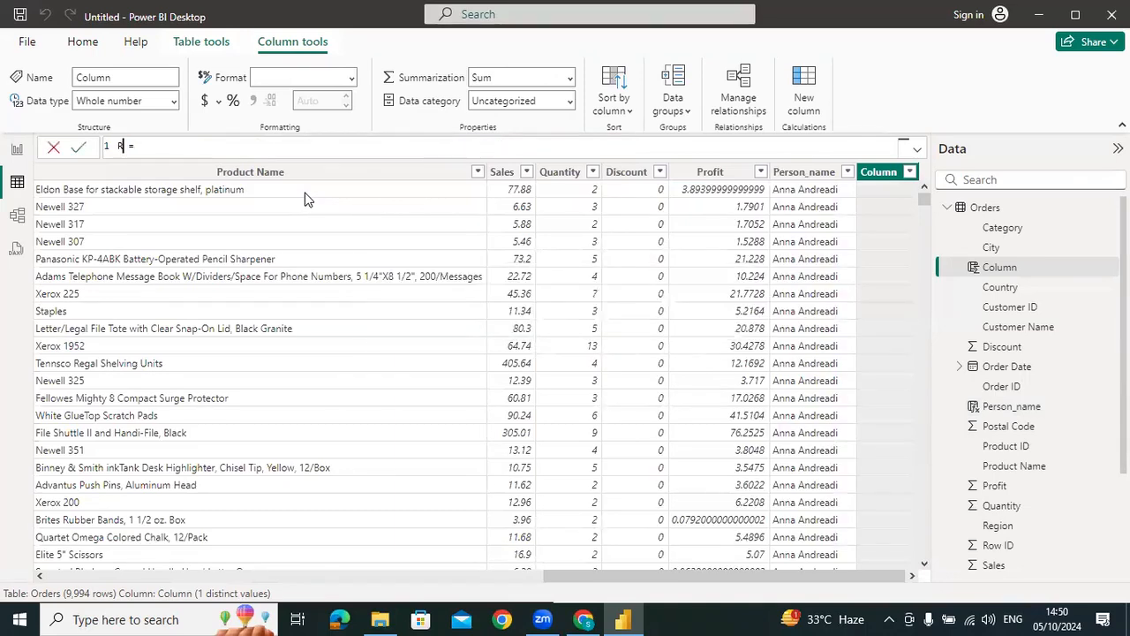
key(Left)
key(Left)
key(Left)
text(rn)
key(Right)
key(Delete)
key(End)
key(shift+Return)
key(shift+Return)
key(Tab)
Define the Returned column as LOOKUPVALUE(Returns[Returned],Returns[Order ID],Orders[Order ID],"No")
text(loo)
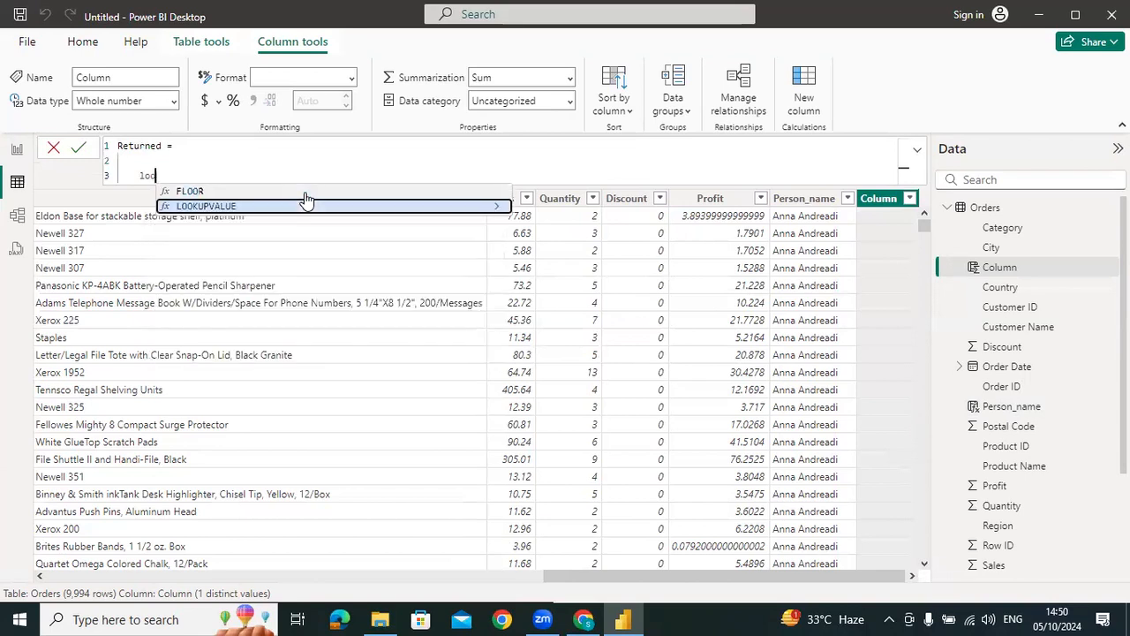
key(Tab)
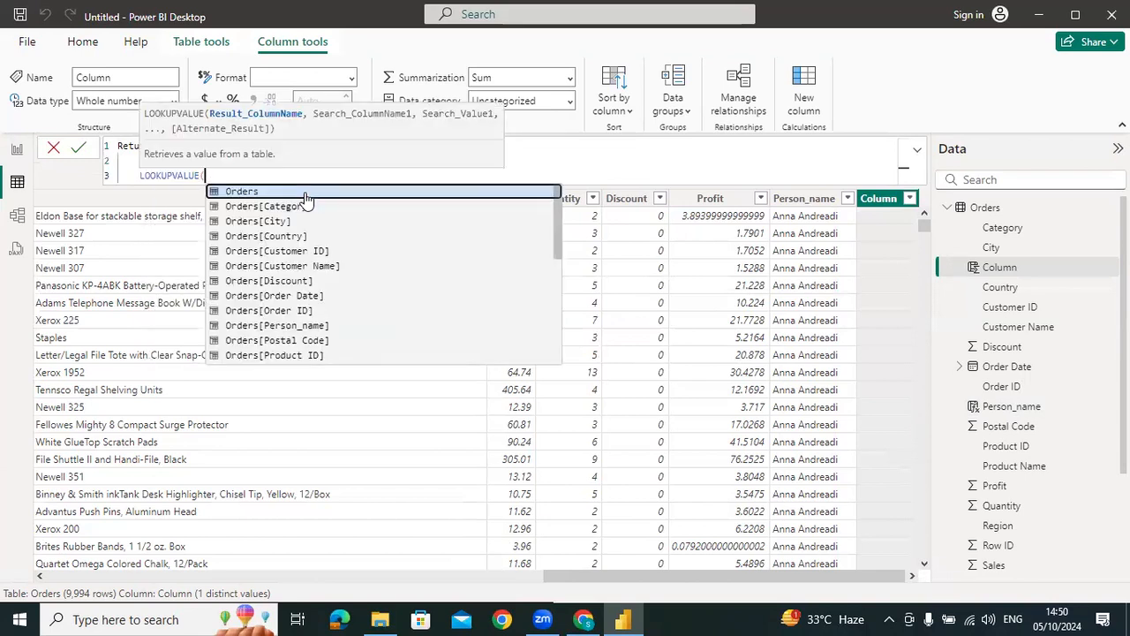
text(retu)
key(Tab)
text(,retu)
key(Down)
key(Tab)
text(,order)
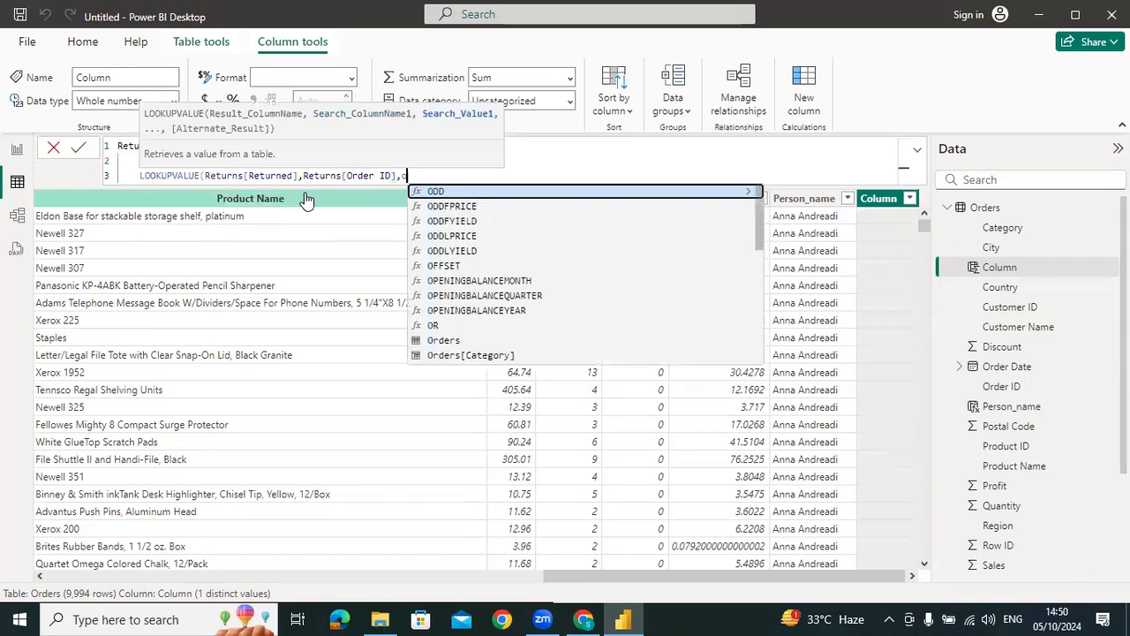
key(Down)
key(Down)
key(Down)
key(Down)
key(Down)
key(Down)
key(Down)
key(Down)
key(Tab)
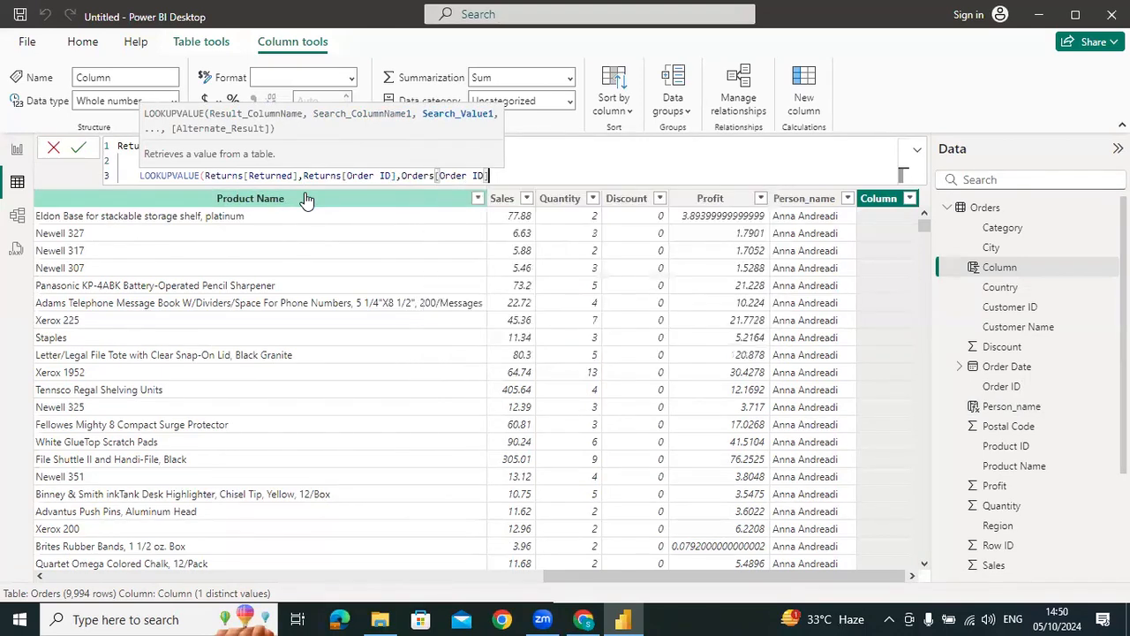
text(,)
text("No"))
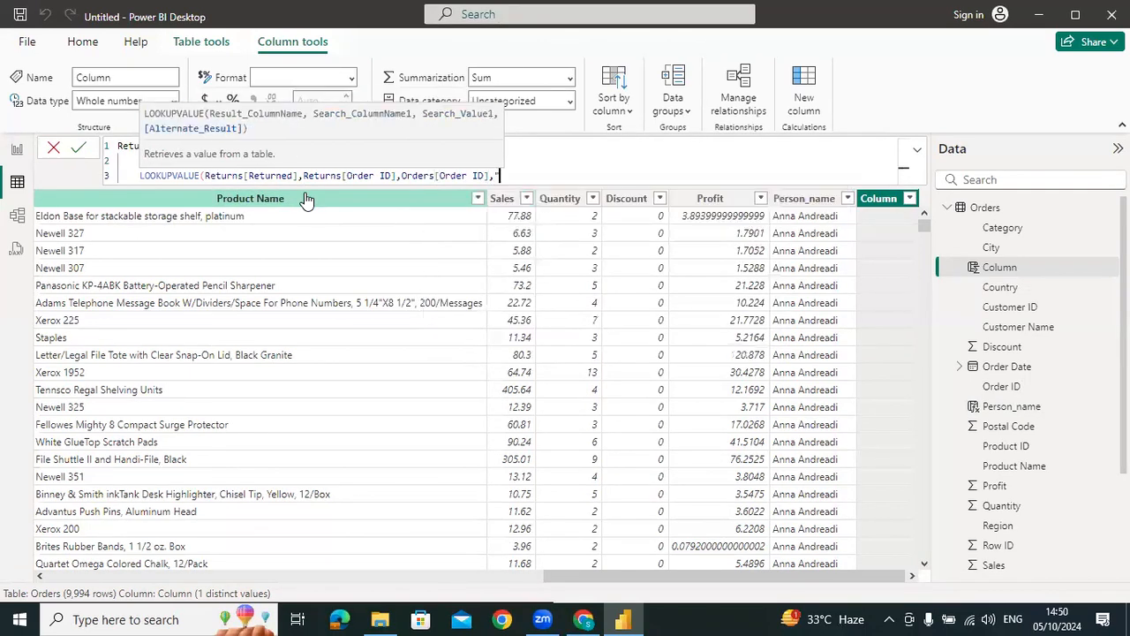
key(Return)
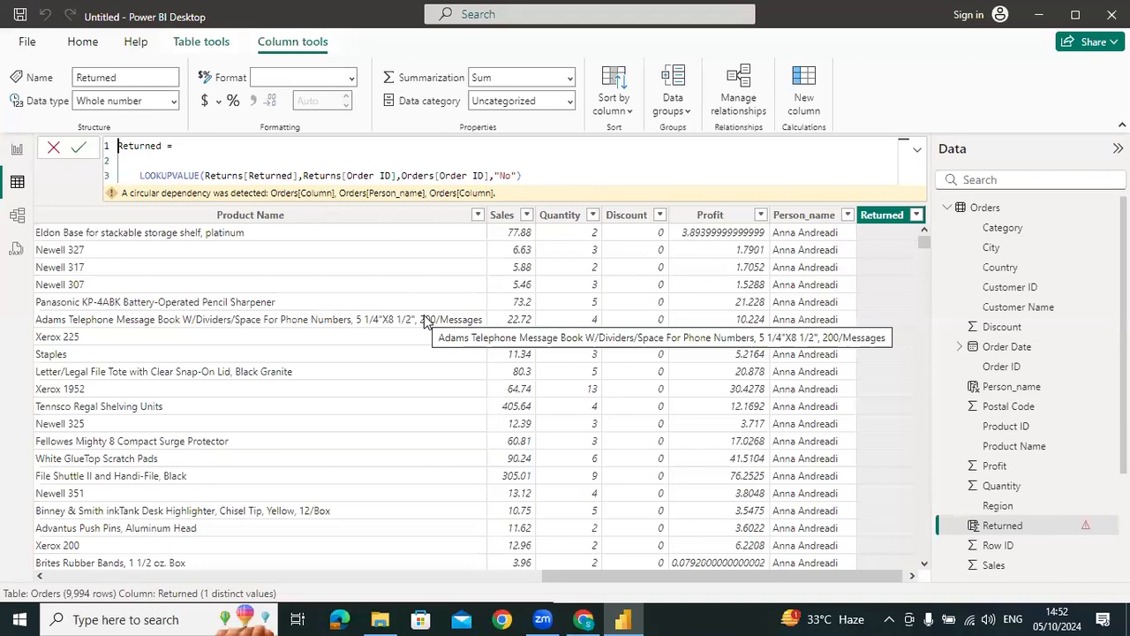
In the model, apply a cross-filter direction of Single to the Orders–Returns relationship
click(16, 215)
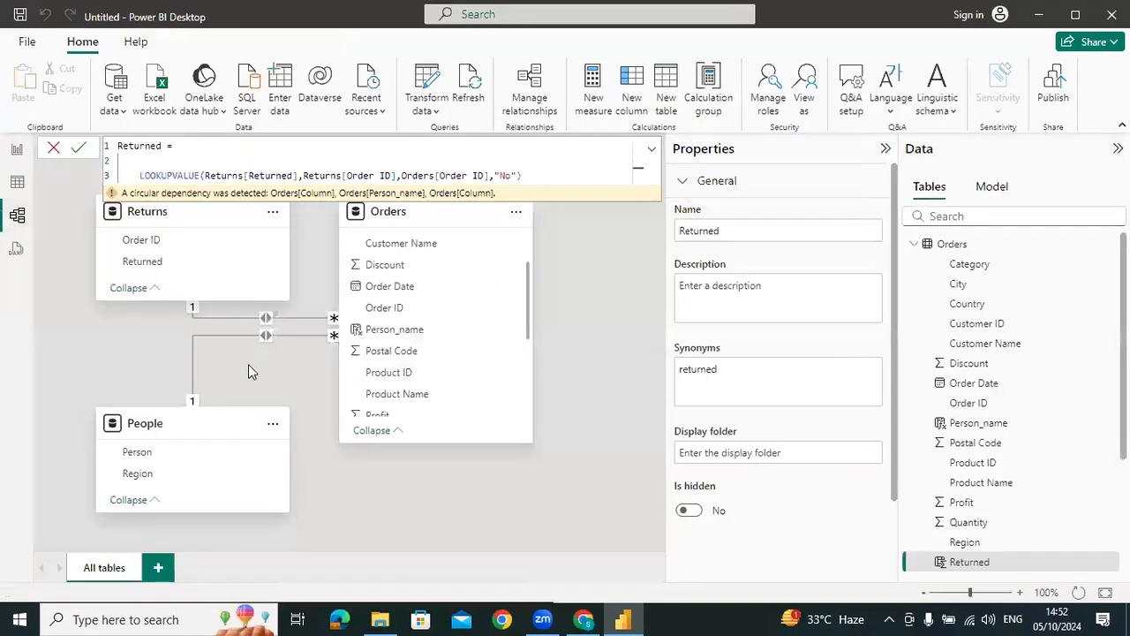
click(234, 318)
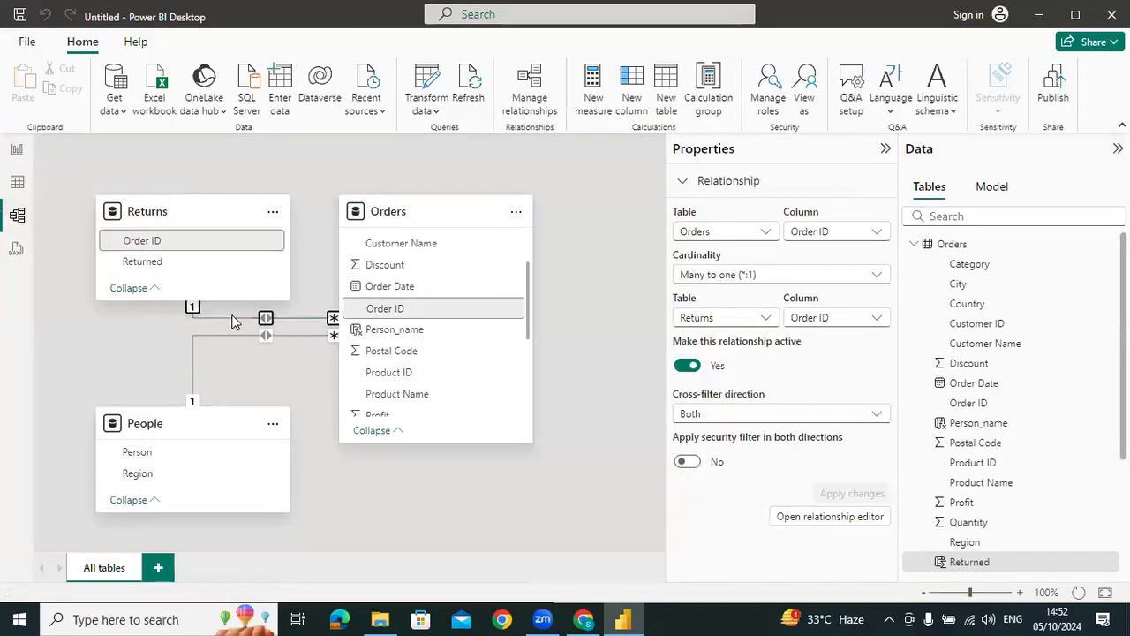
click(774, 422)
click(723, 437)
click(824, 492)
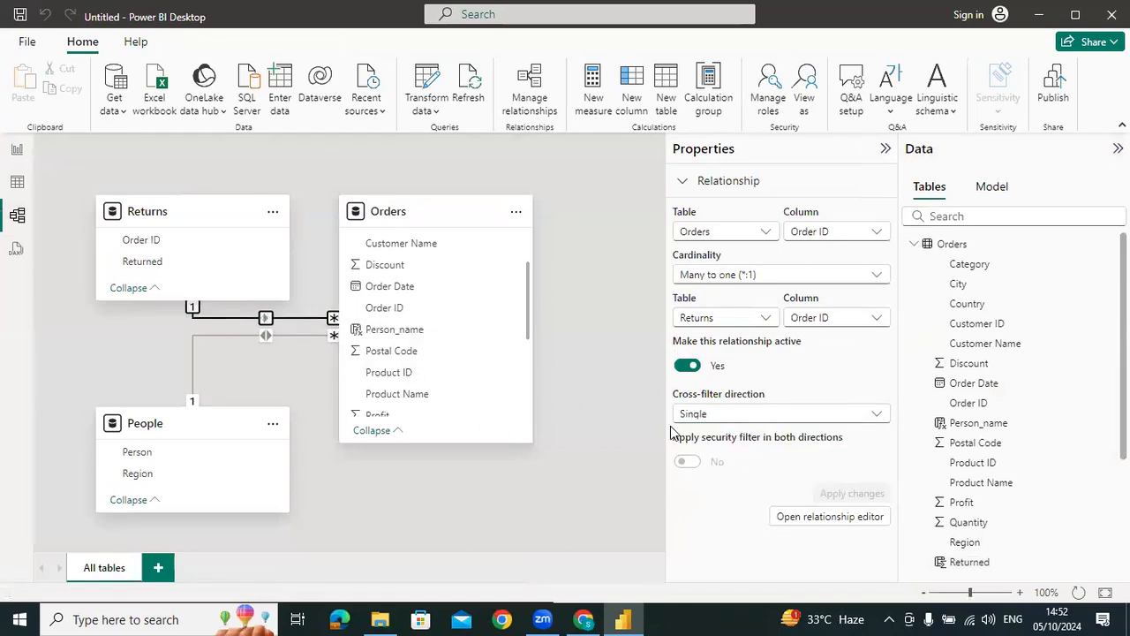
Recommit the Returned column's formula in the Orders table data and look through the table's field list
click(17, 186)
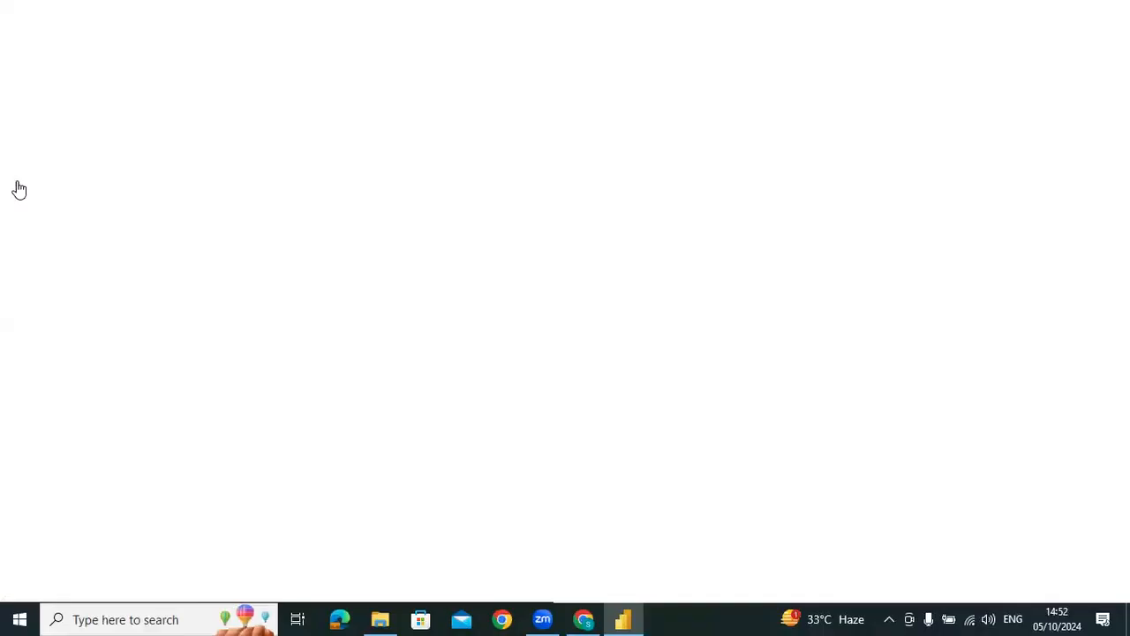
key(Return)
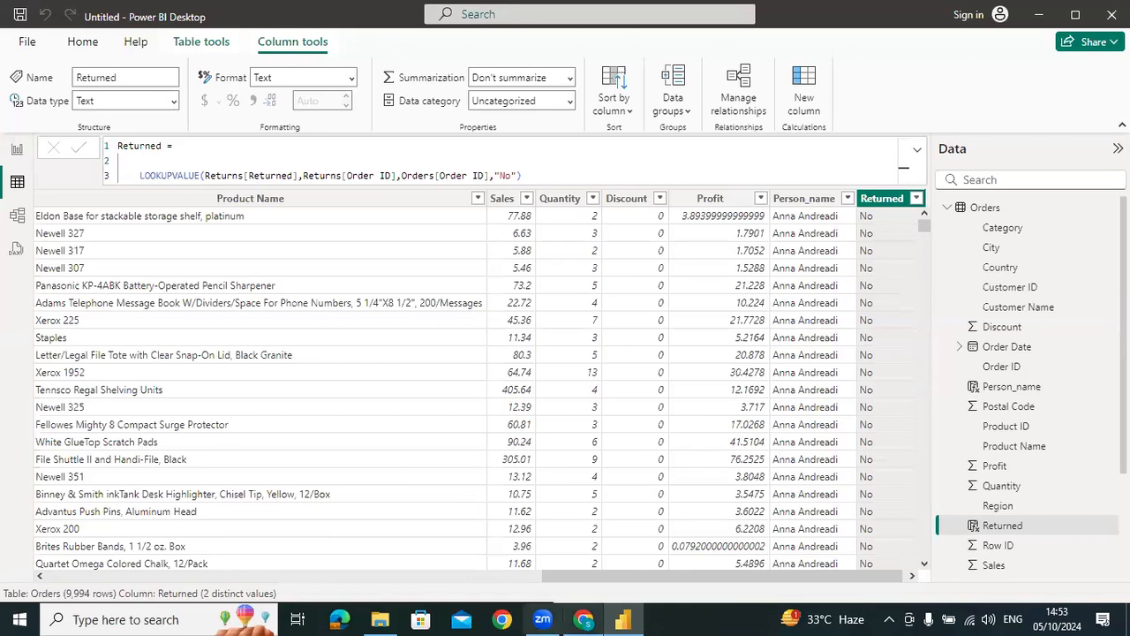
scroll(1024, 438, down, 3)
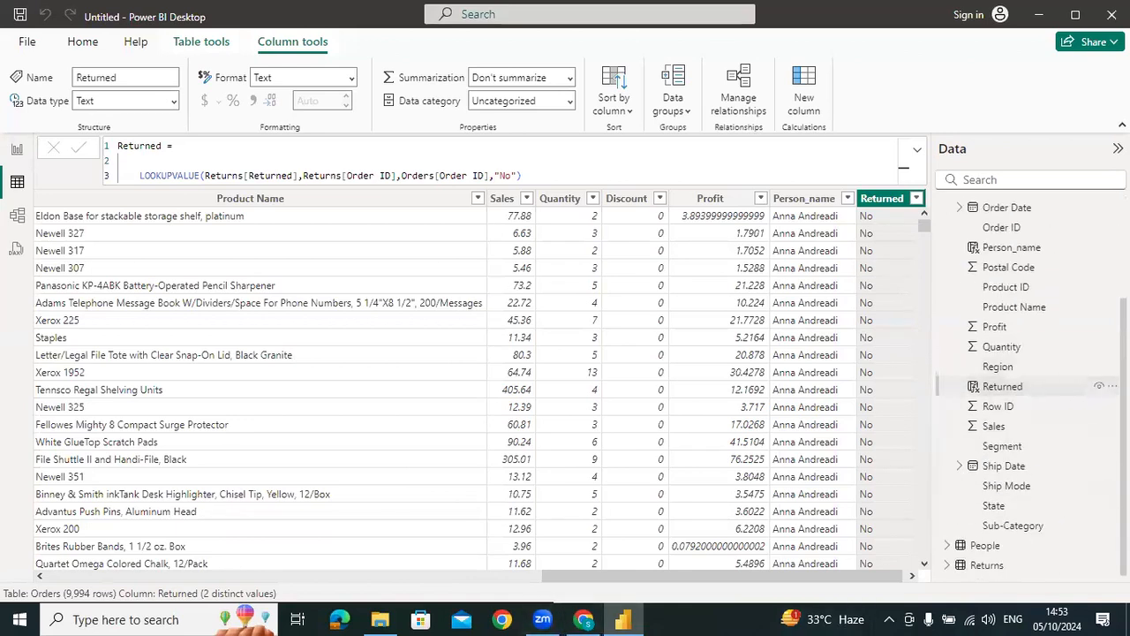
Delete the calculated columns Returned and Person_name from the Orders table
click(1110, 391)
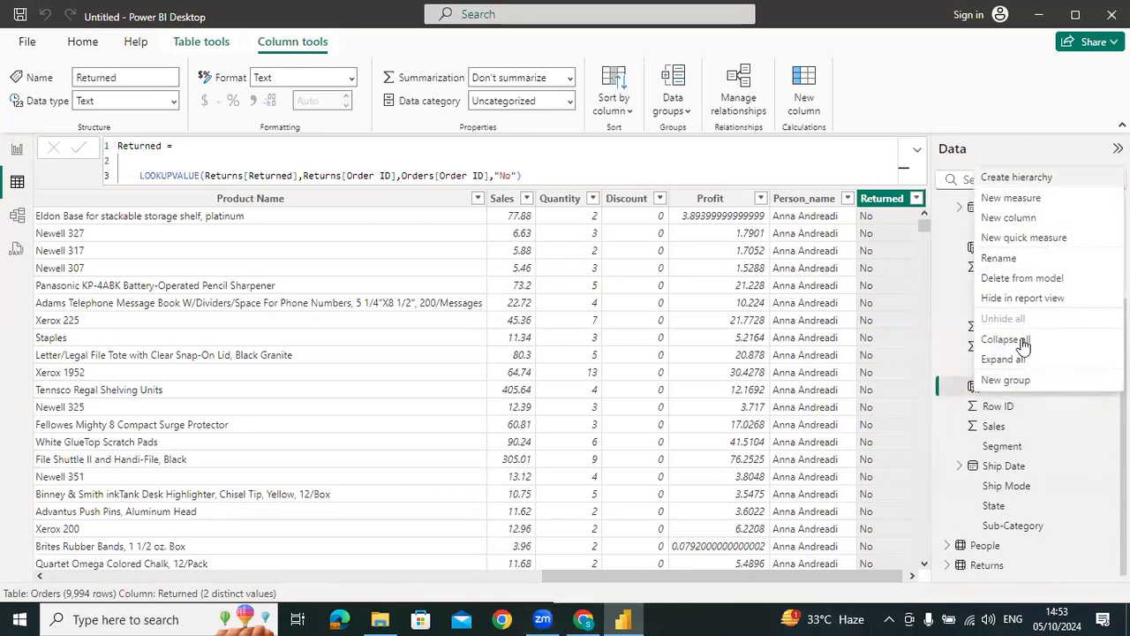
click(1016, 279)
click(664, 347)
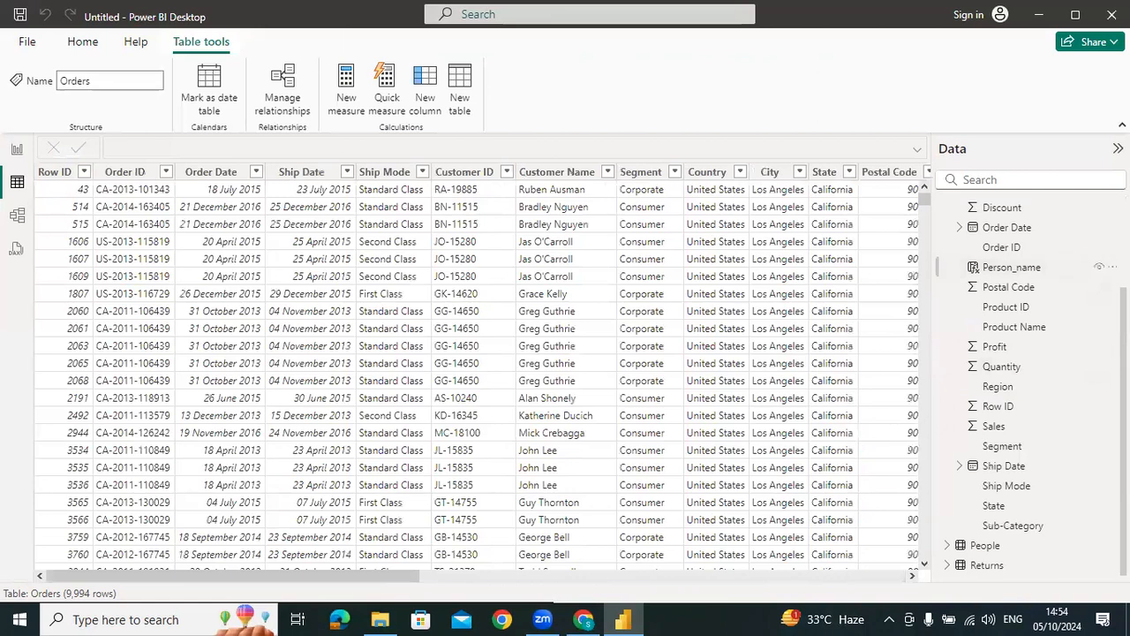
right_click(1051, 267)
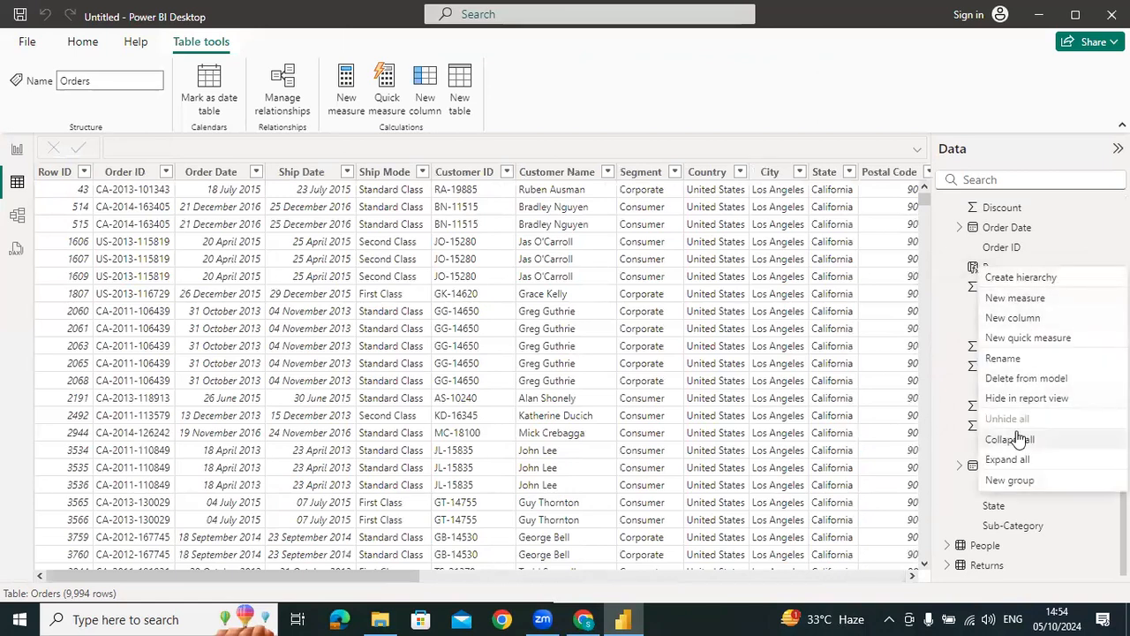
click(1017, 379)
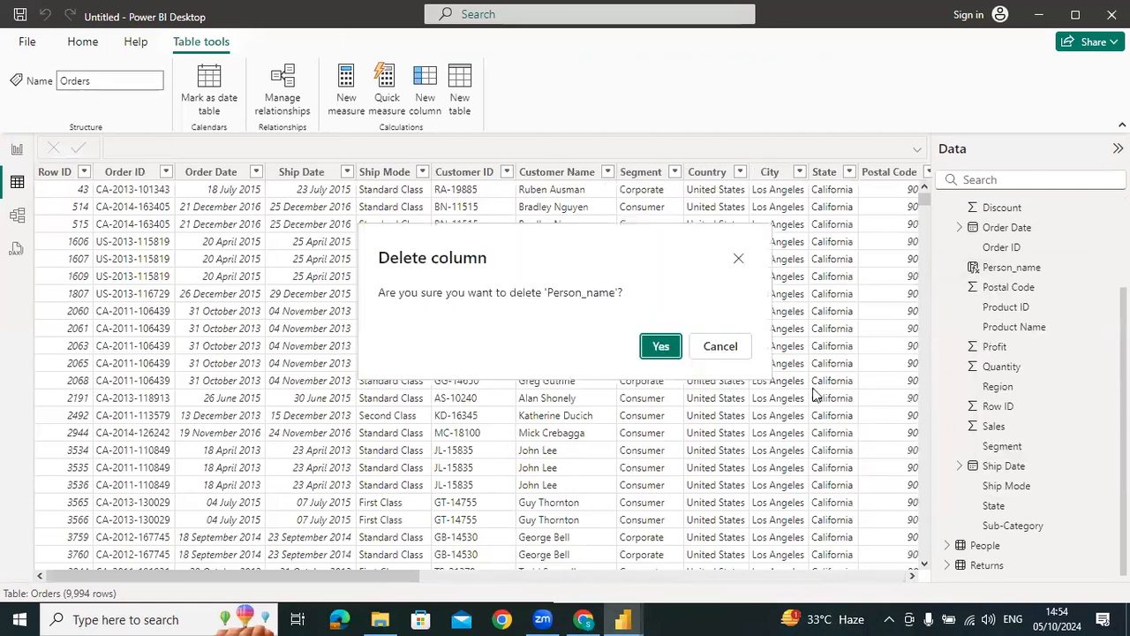
click(669, 350)
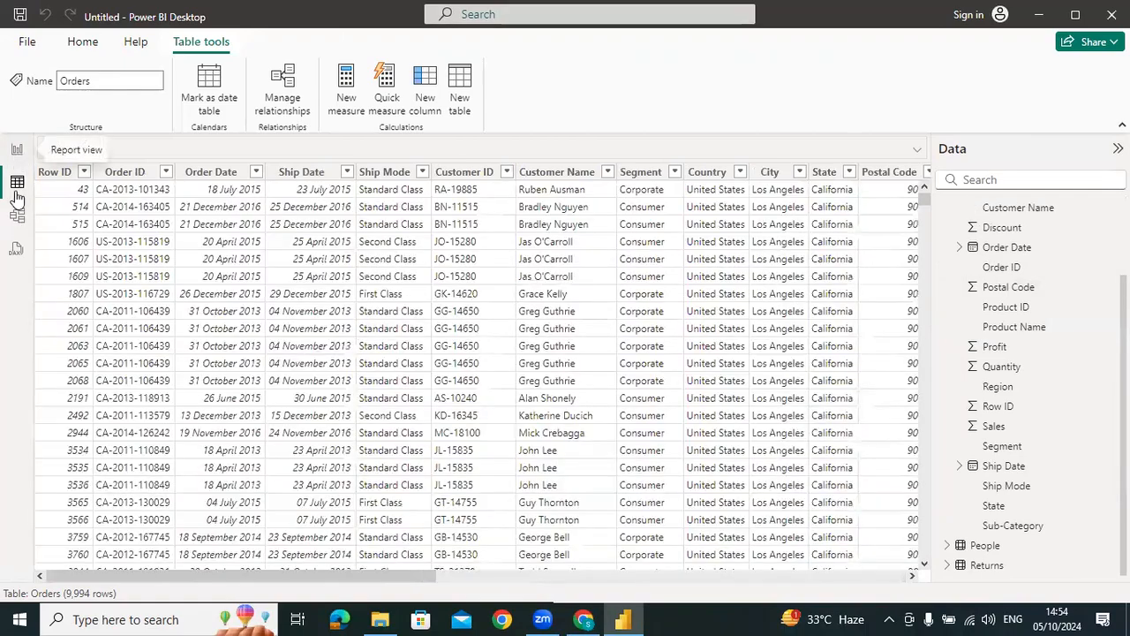
Examine the cross-filter directions of both Orders relationships and the fields behind the Count of Order ID and Count of Returned cards
click(17, 151)
click(17, 221)
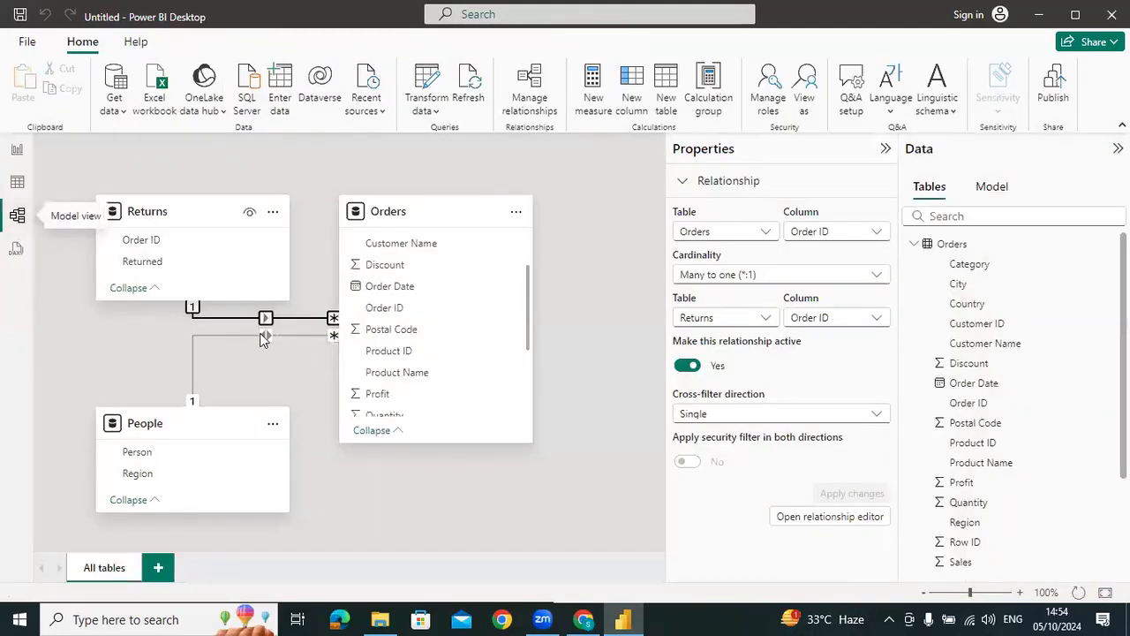
click(16, 150)
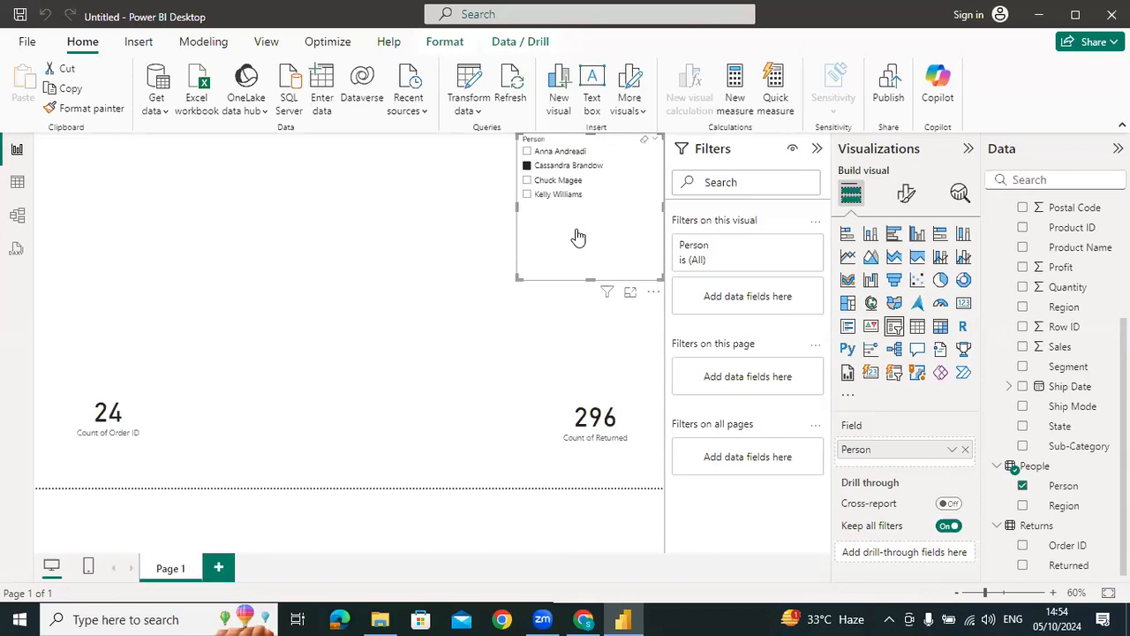
click(632, 474)
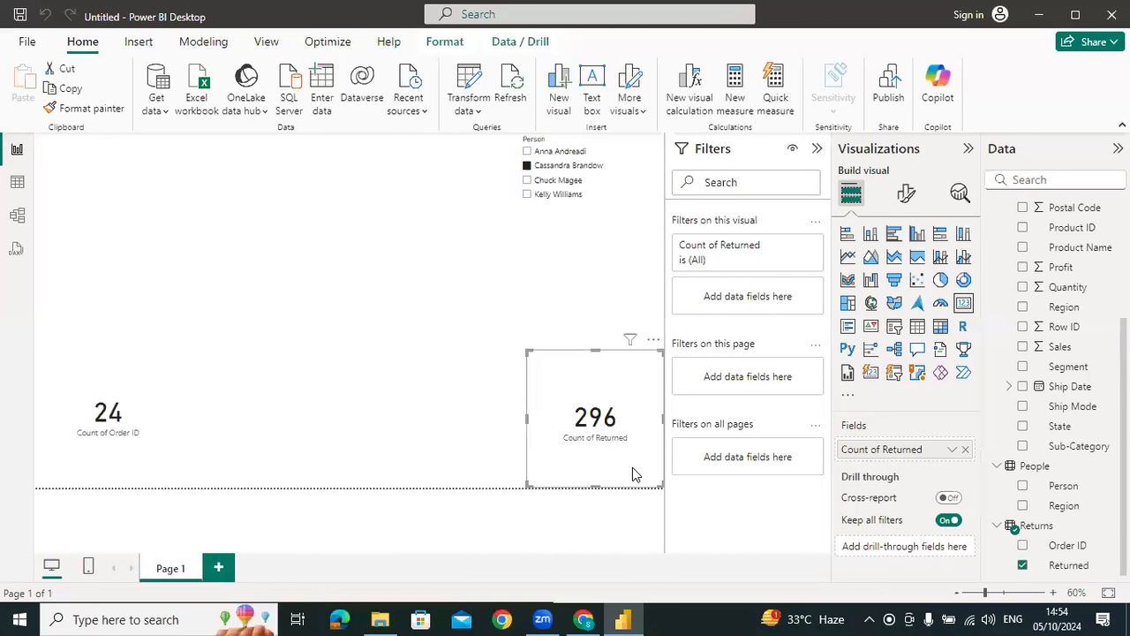
click(19, 221)
click(231, 335)
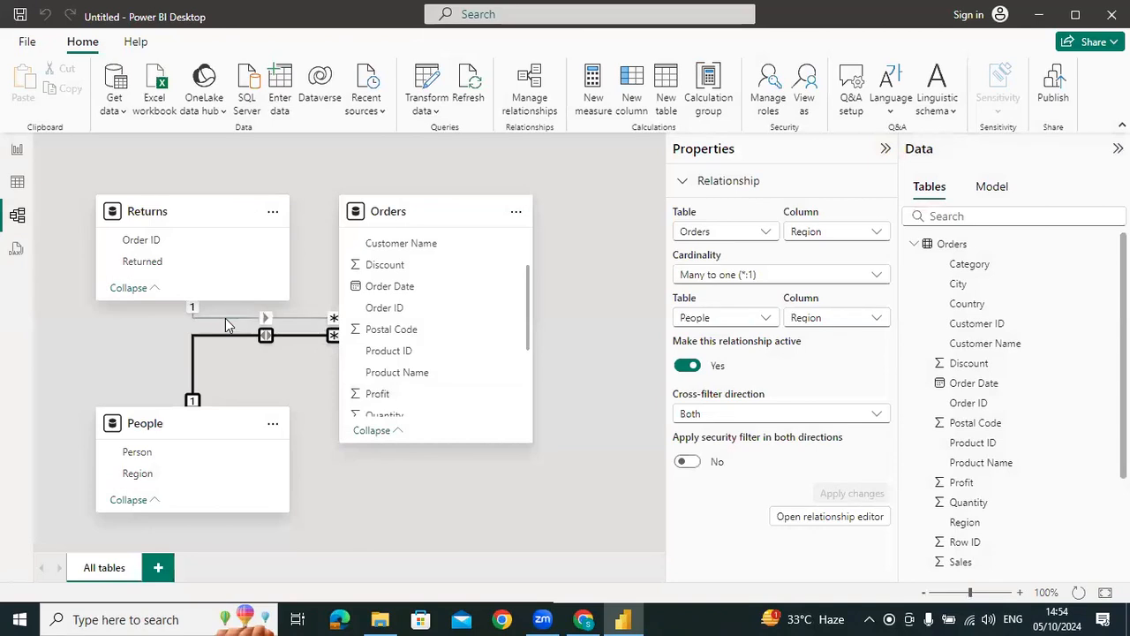
click(228, 318)
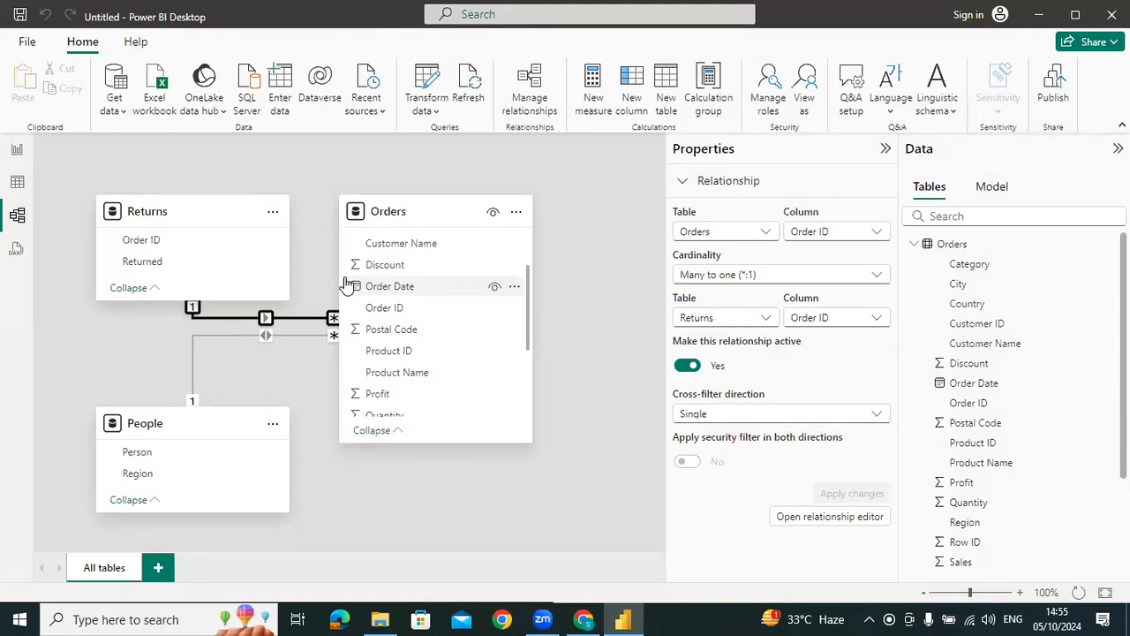
click(18, 149)
click(144, 398)
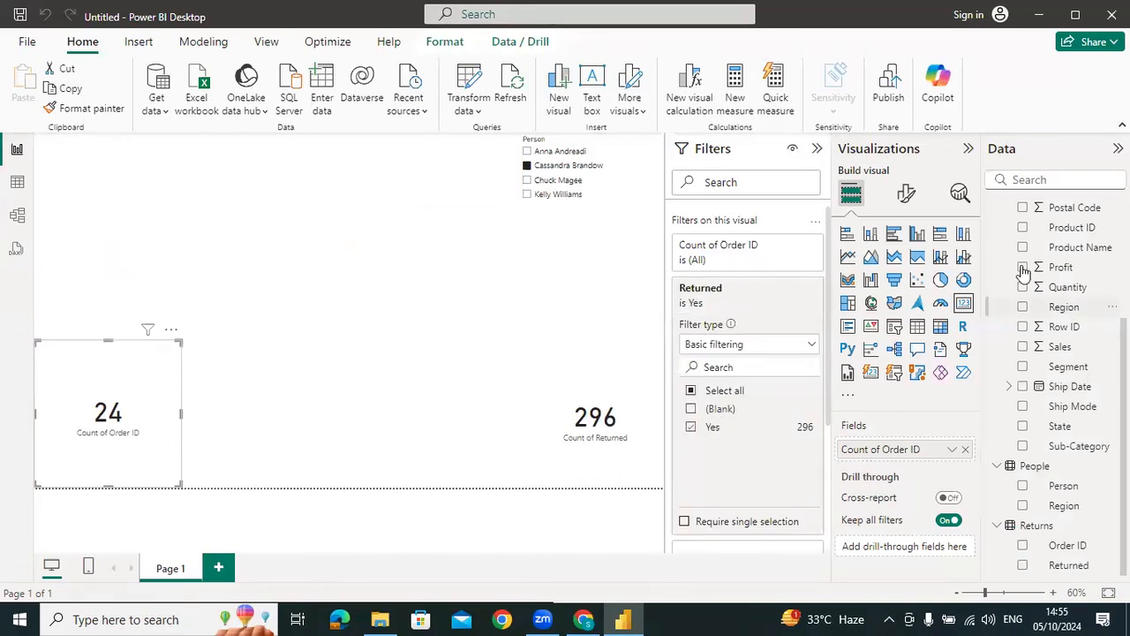
scroll(1051, 370, up, 3)
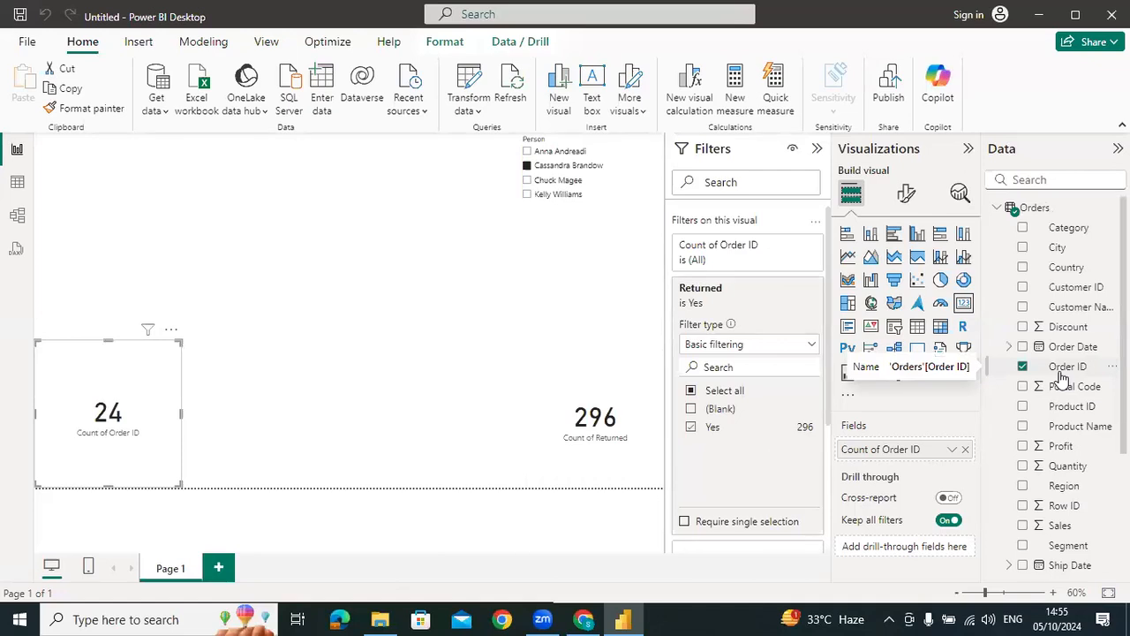
click(634, 372)
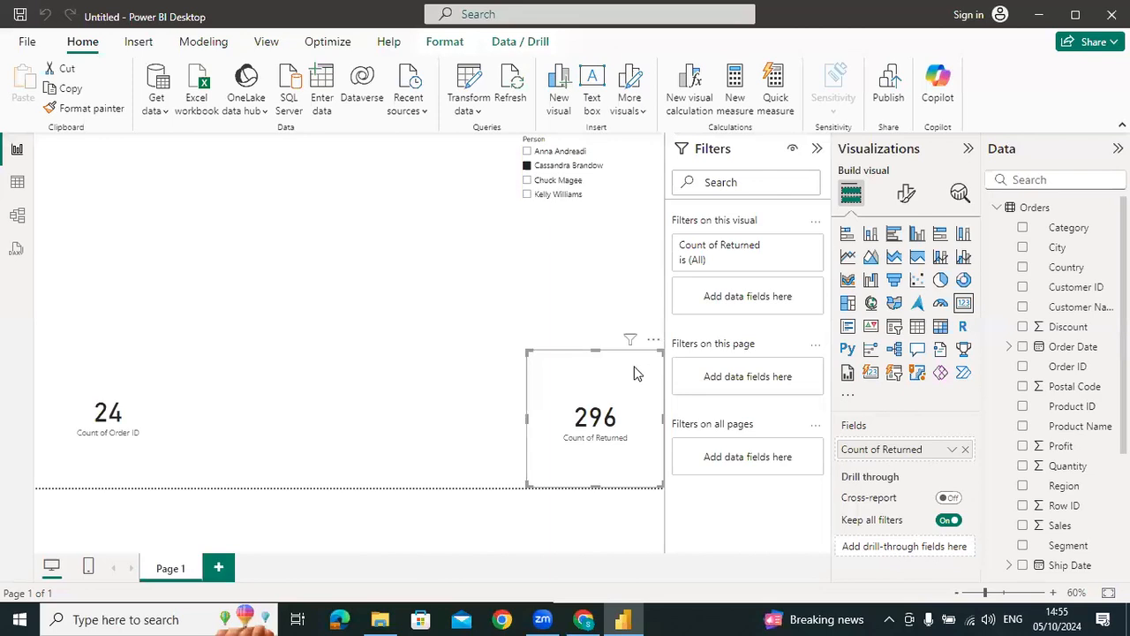
In the model, apply a cross-filter direction of Both to the Orders–Returns relationship
click(17, 215)
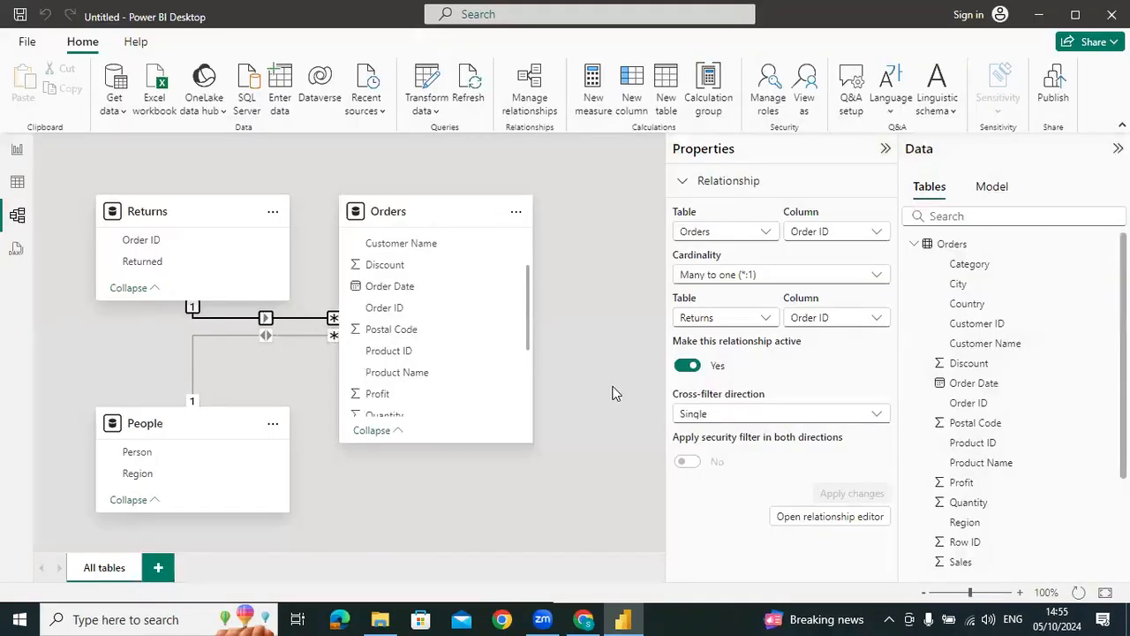
click(711, 416)
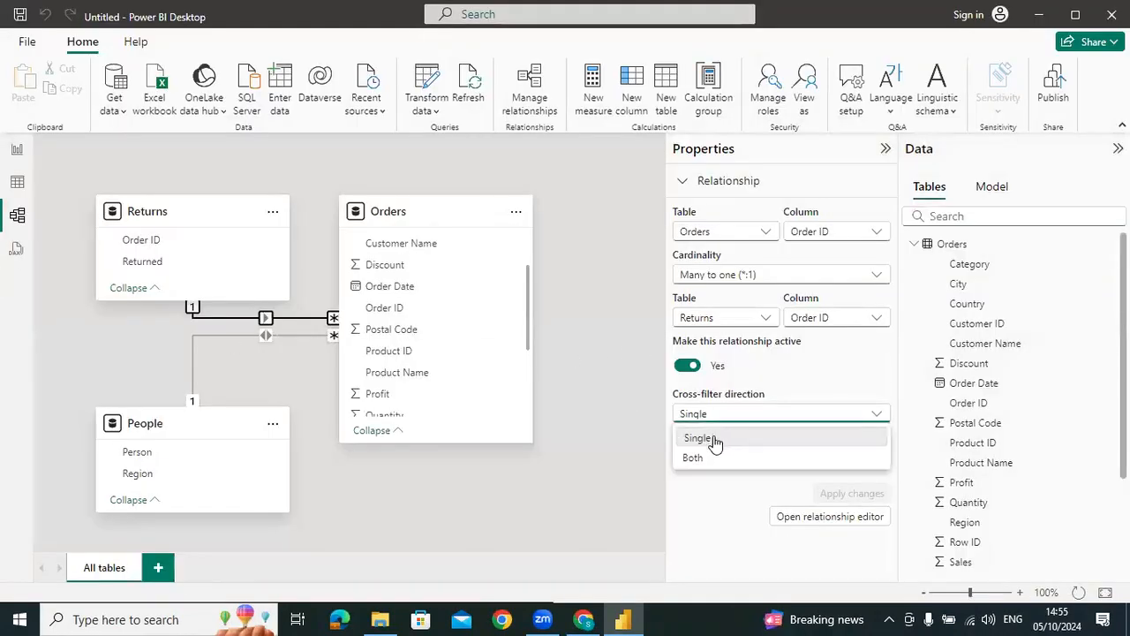
click(711, 460)
click(846, 496)
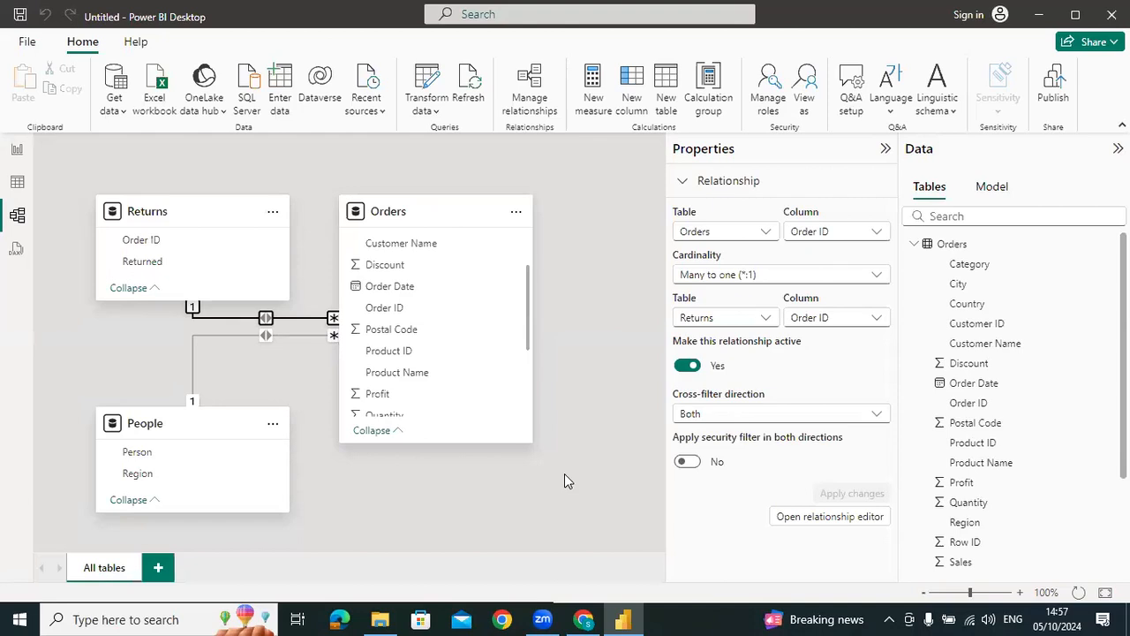
Switch to Excel and create a blank workbook
key(super)
text(excel)
key(Return)
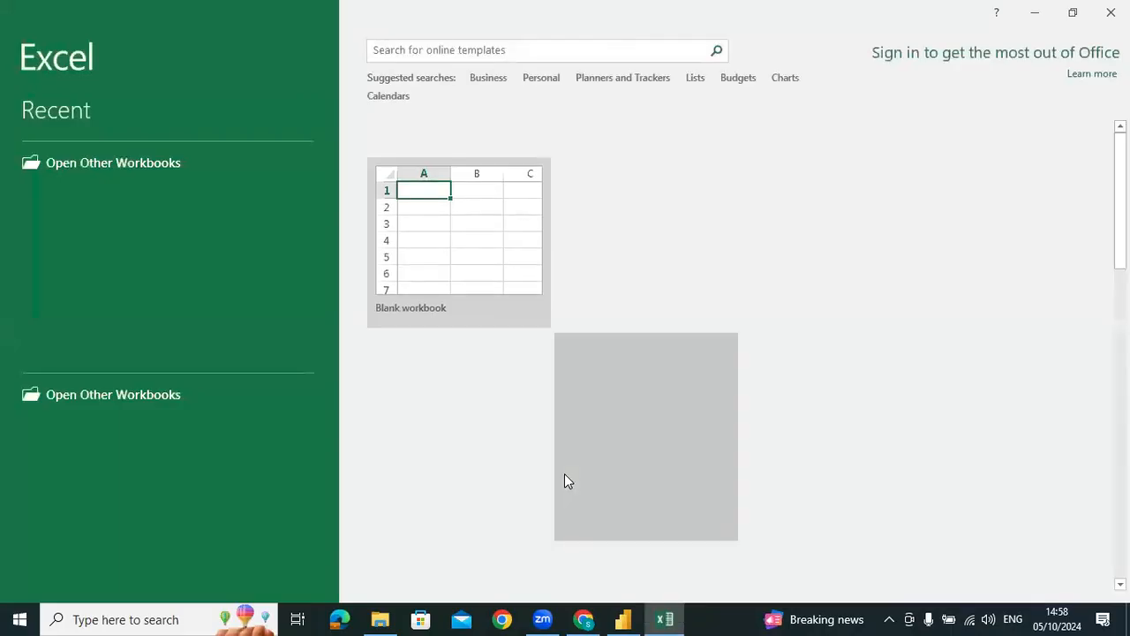
key(Return)
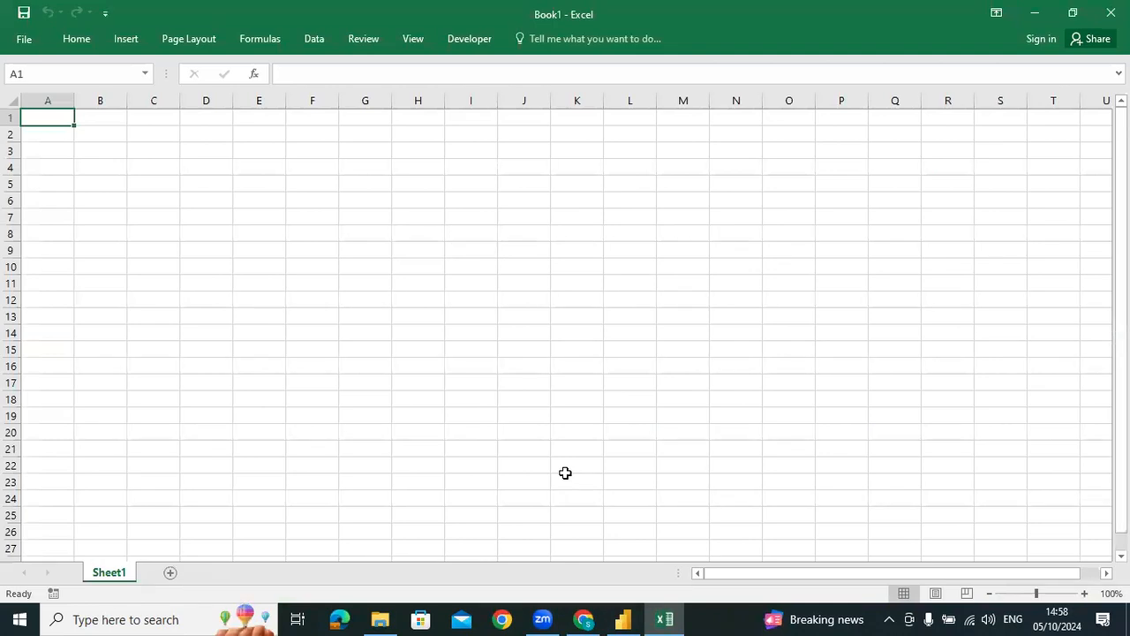
Make two cells refer to each other by entering =G11 in F11 and =F11 in G11
click(299, 279)
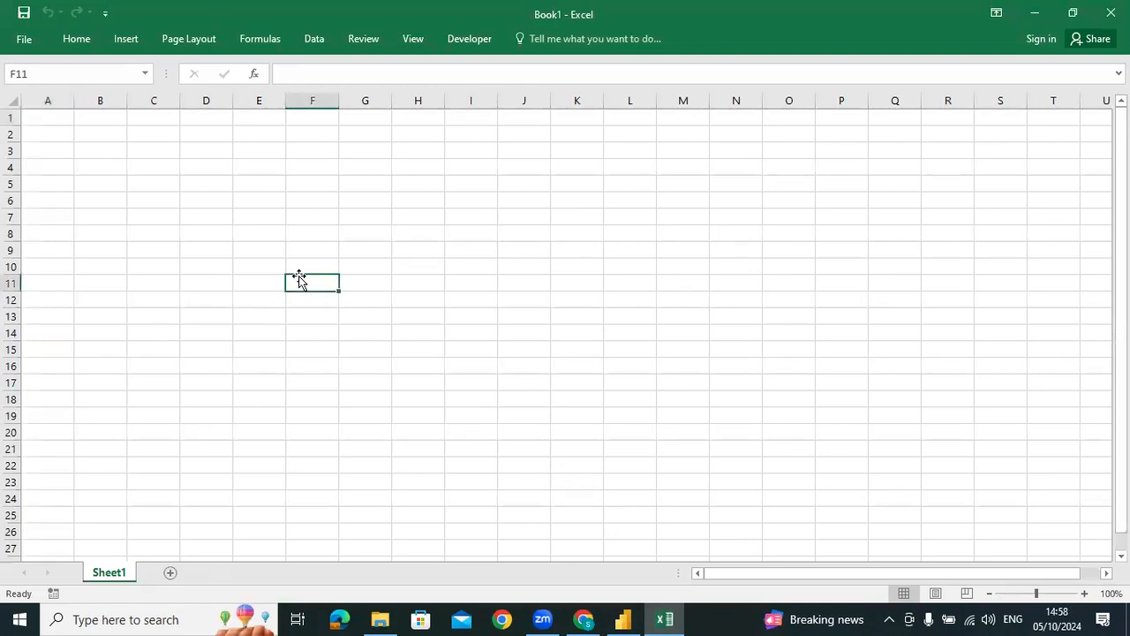
text(=)
key(Right)
key(Return)
click(298, 276)
key(Right)
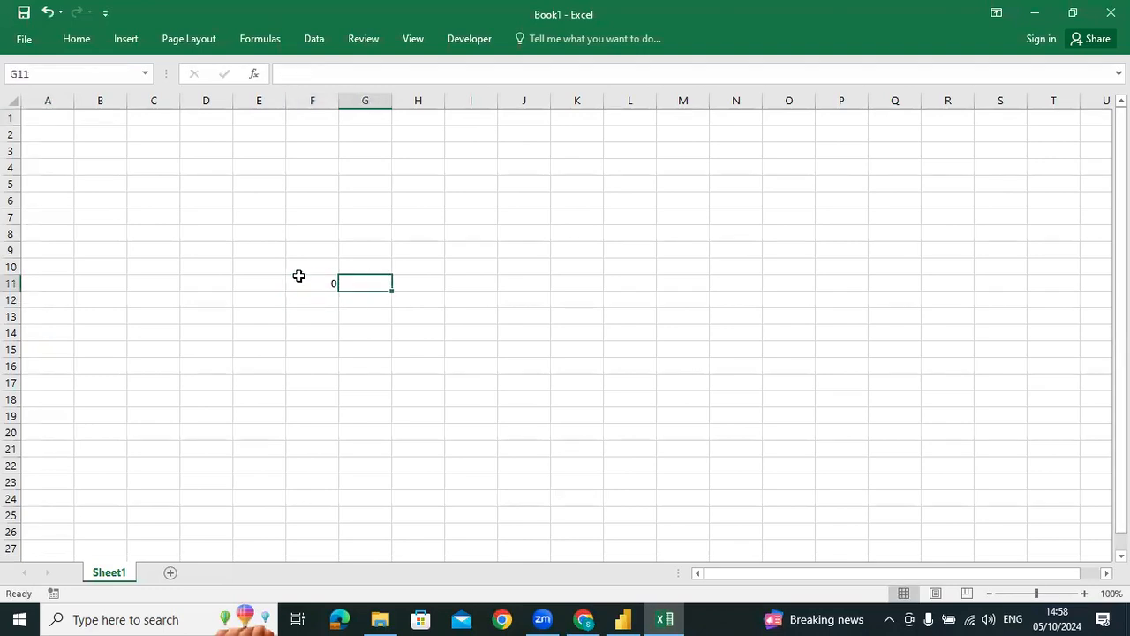
text(=)
key(Left)
key(Return)
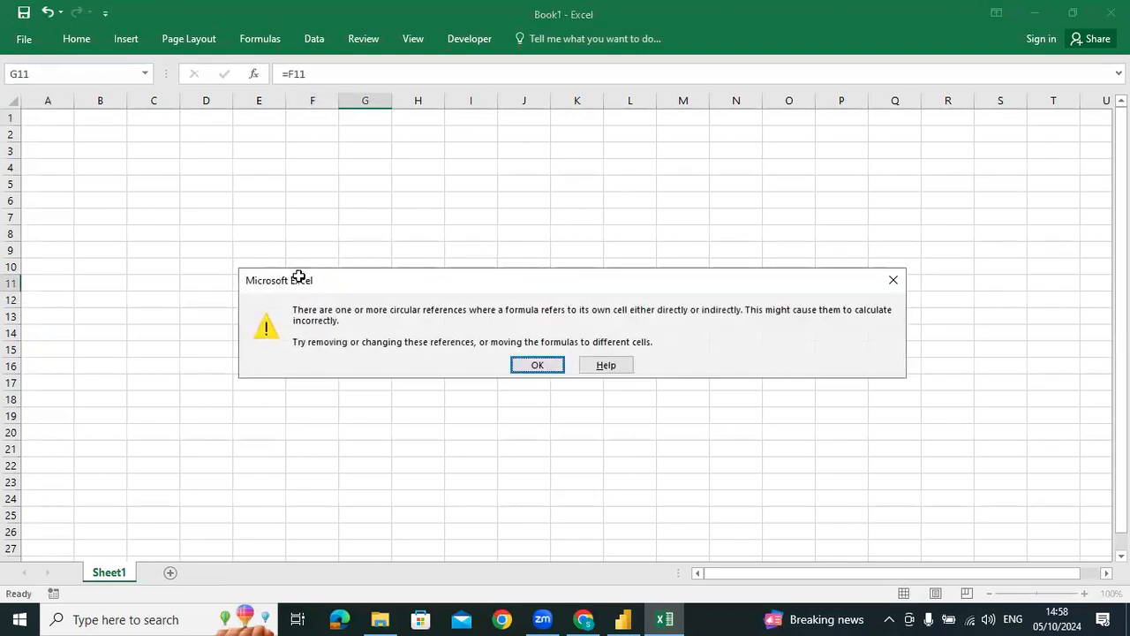
key(Return)
Examine the formulas in F11 and G11 to see how the two cells refer to each other
click(283, 184)
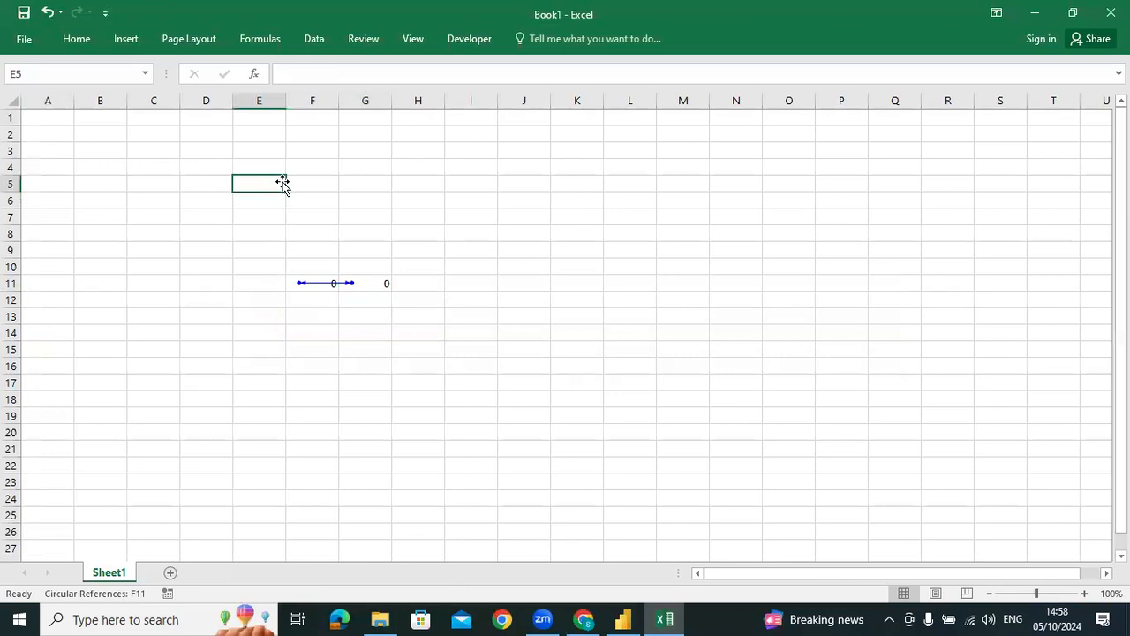
key(Down)
key(Down)
key(Down)
key(Down)
key(Down)
key(Down)
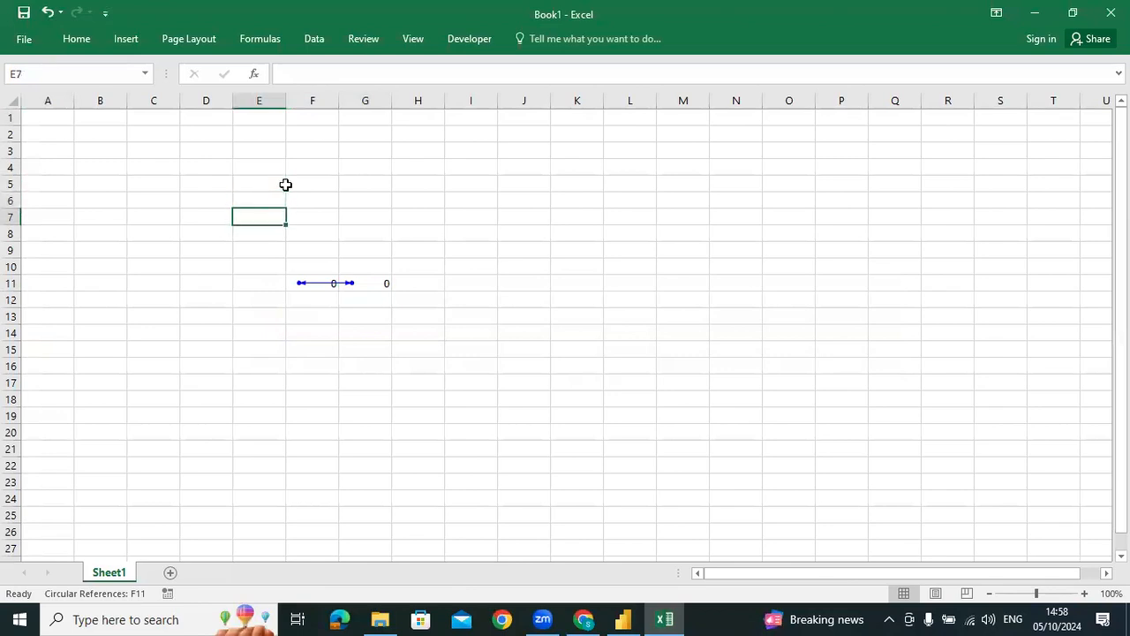
key(Right)
key(F2)
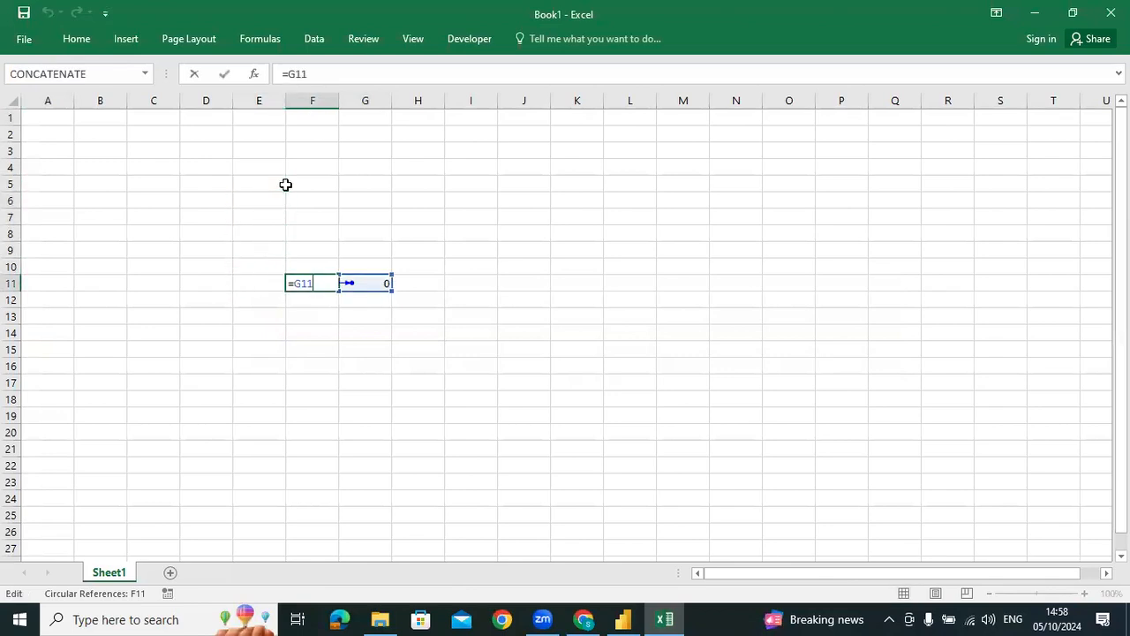
key(Tab)
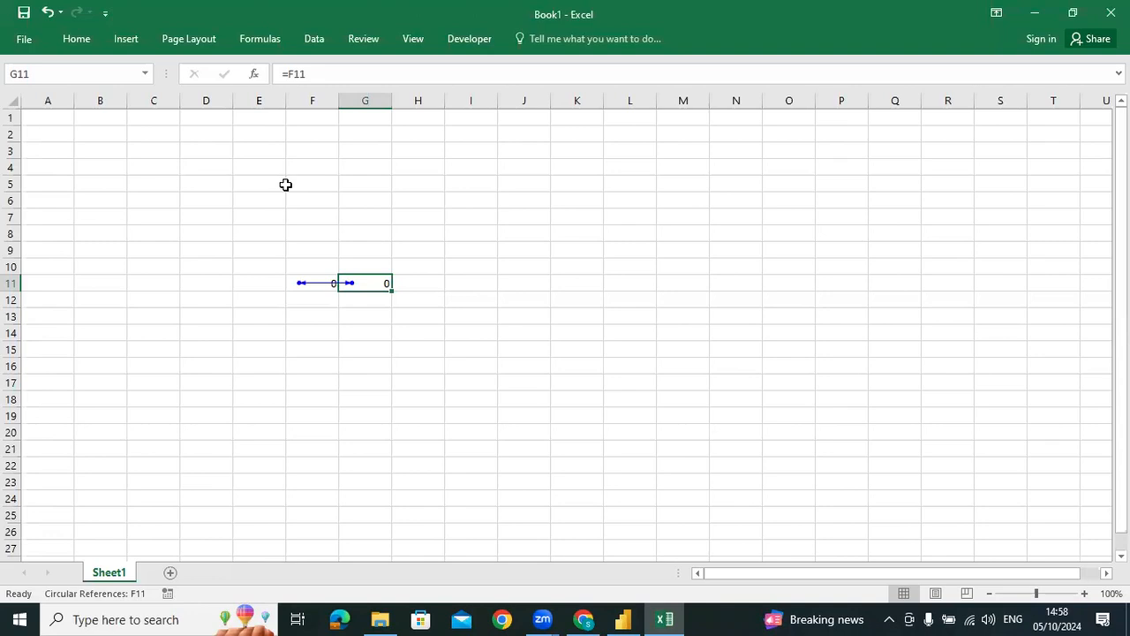
key(Down)
key(Down)
key(Down)
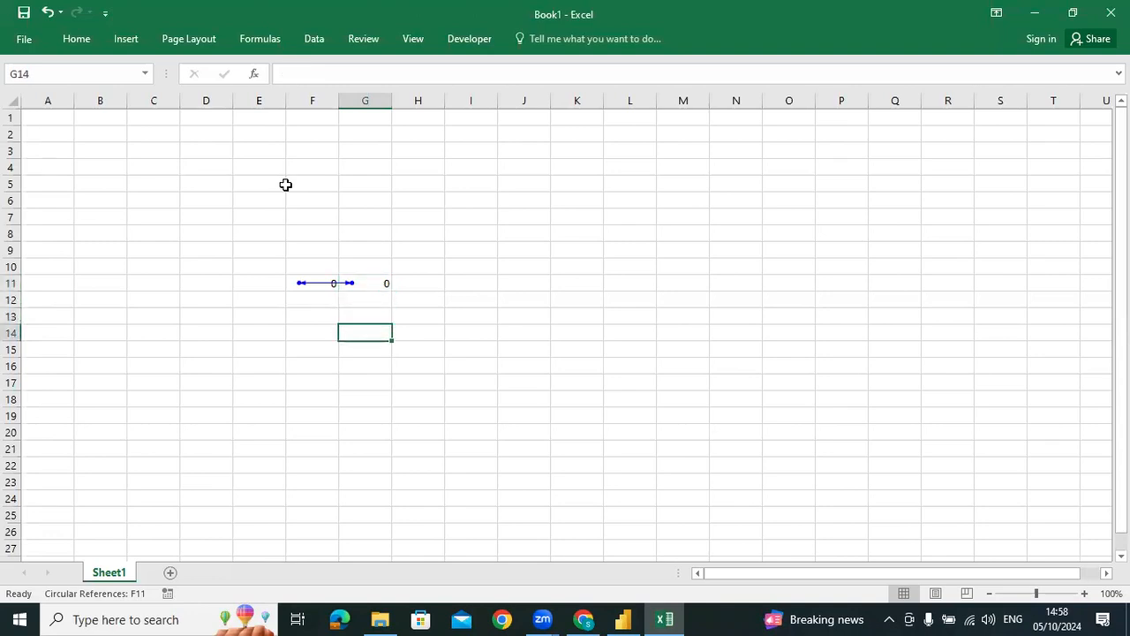
key(Up)
key(Up)
key(Up)
key(Left)
key(Right)
key(Left)
key(Right)
key(Left)
key(Right)
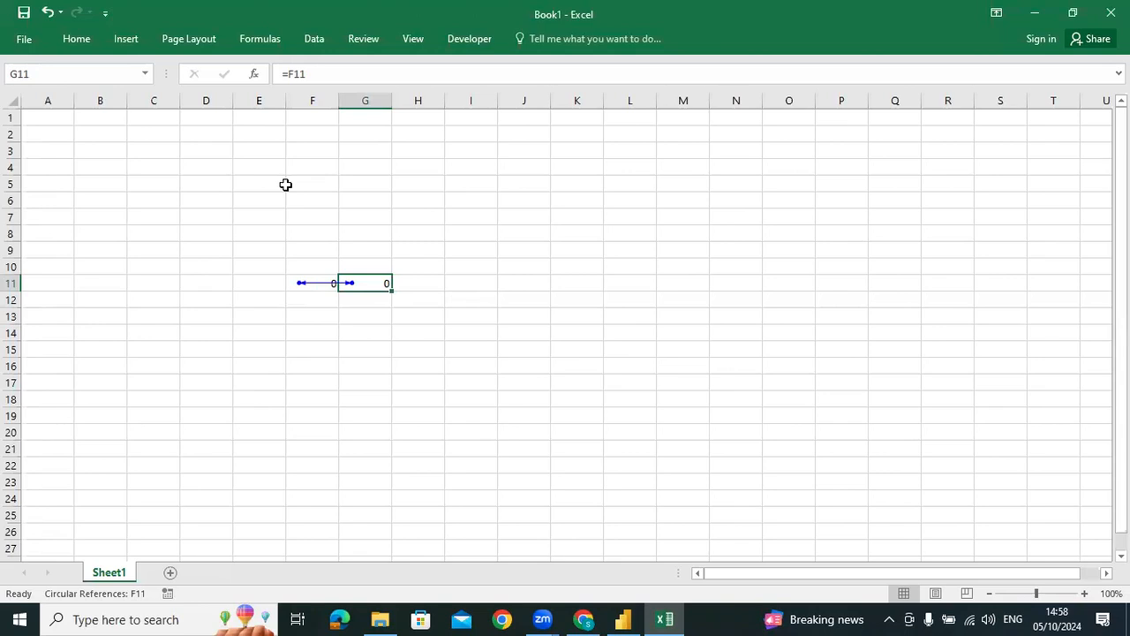
Clear the formulas from F11:G11
key(Left)
key(shift+Right)
key(Delete)
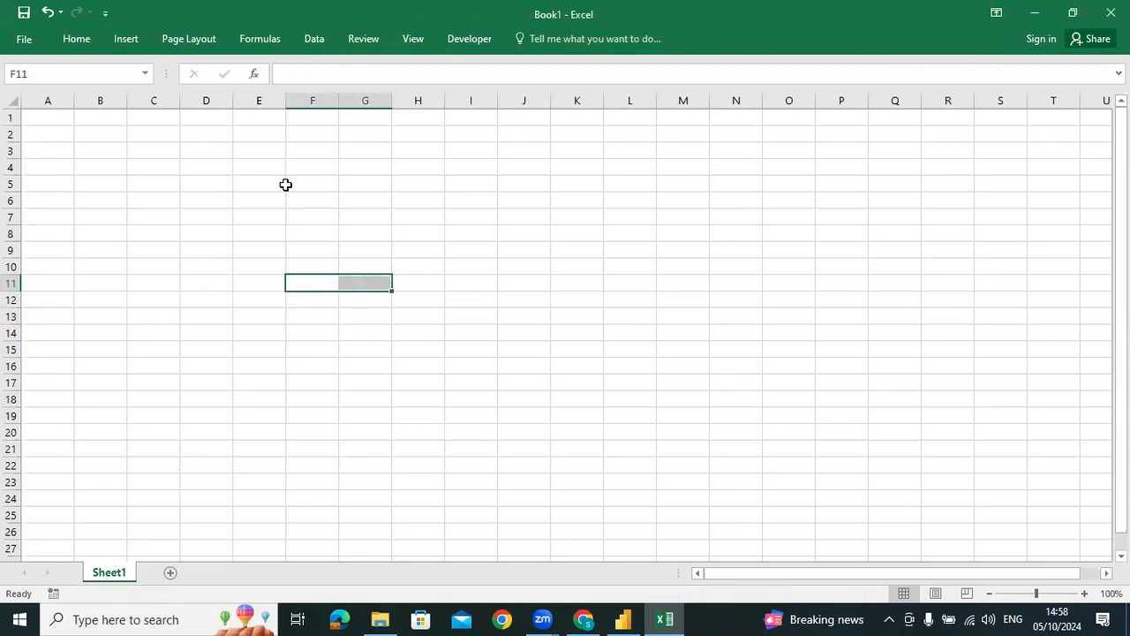
Enter 90 in H10 and 10 in H11, and total them in H12 with =SUM(H10:H11)
key(Right)
key(Right)
key(Up)
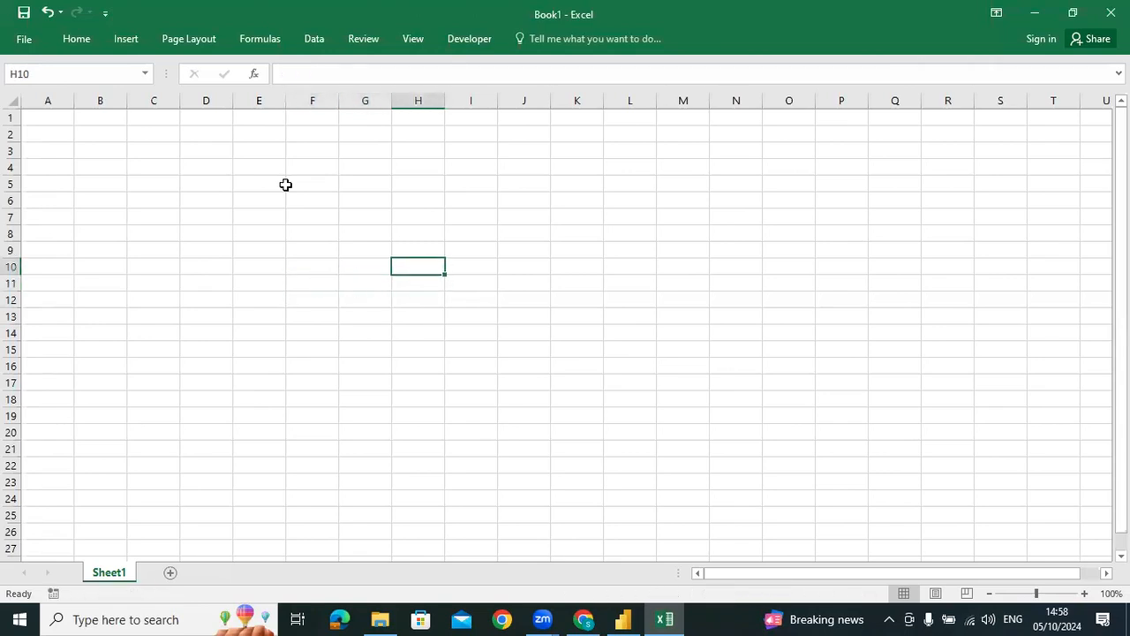
text(90)
key(Return)
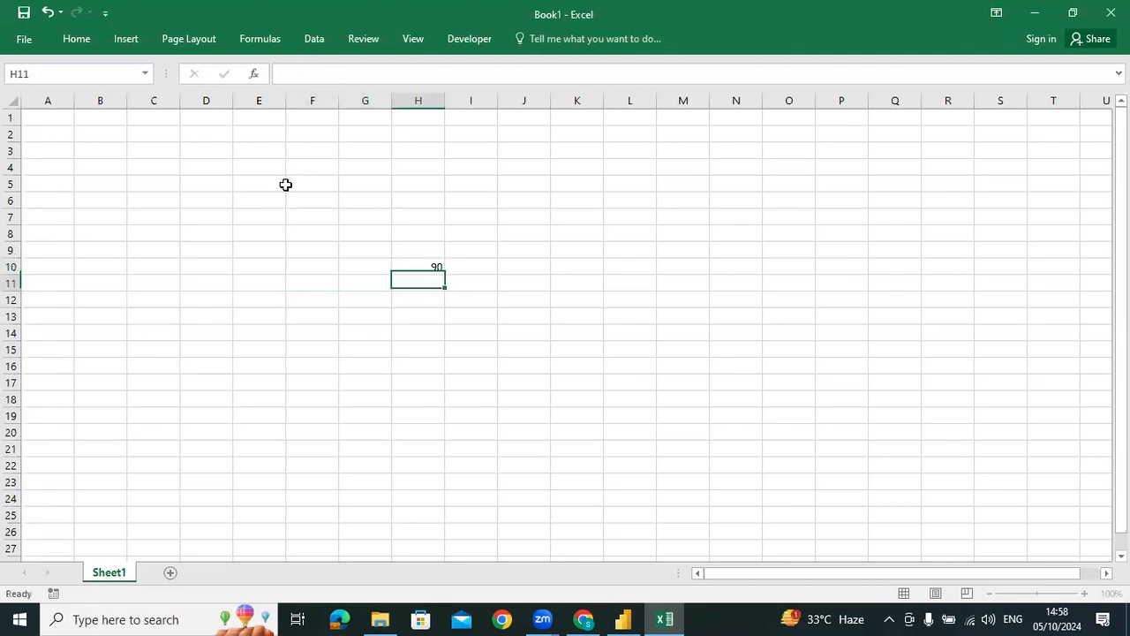
text(10)
key(Return)
key(alt+equal)
key(Return)
Replace the formula in H12 with =SUM(H10:H12) so that the range includes its own cell
key(Down)
key(Down)
key(Up)
key(Up)
key(Up)
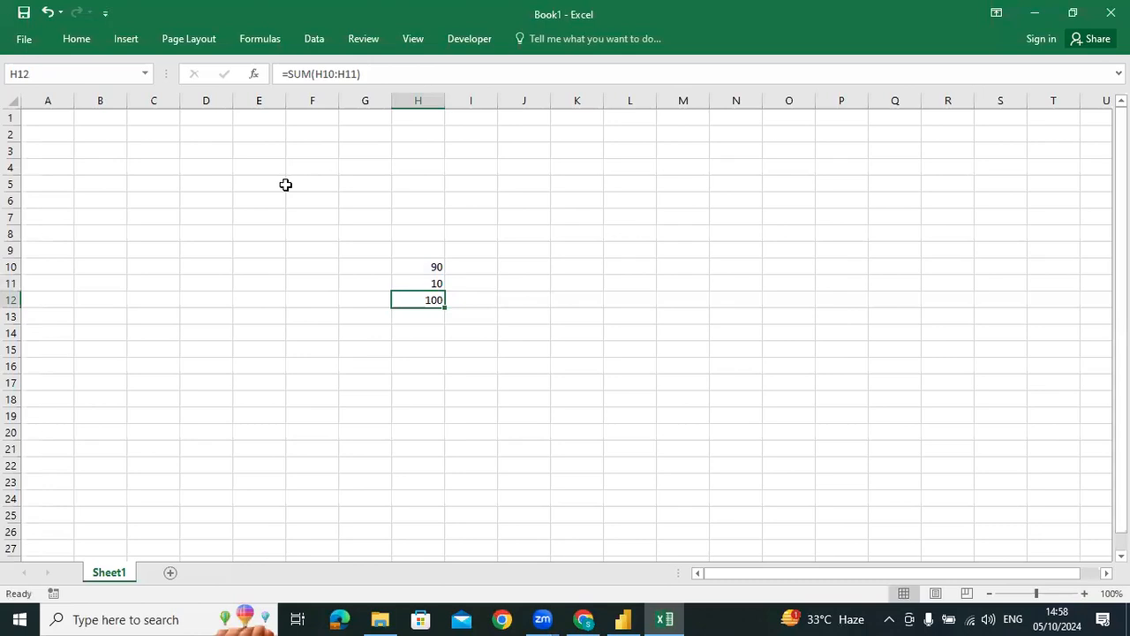
text(=SUM()
key(Up)
key(shift+Down)
key(shift+Down)
key(Return)
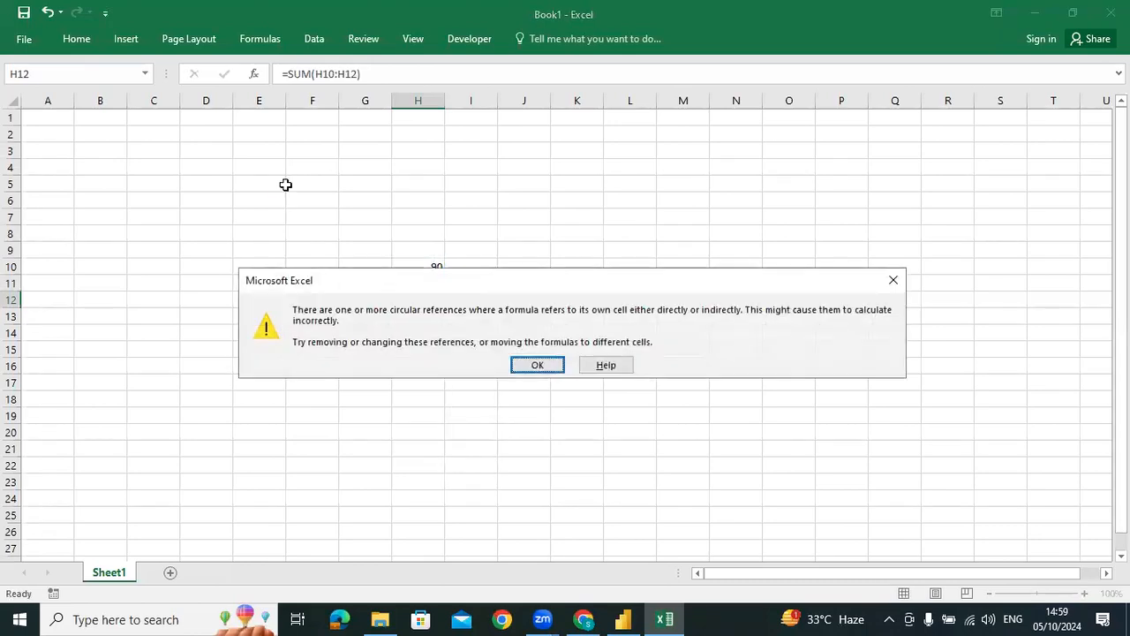
key(Return)
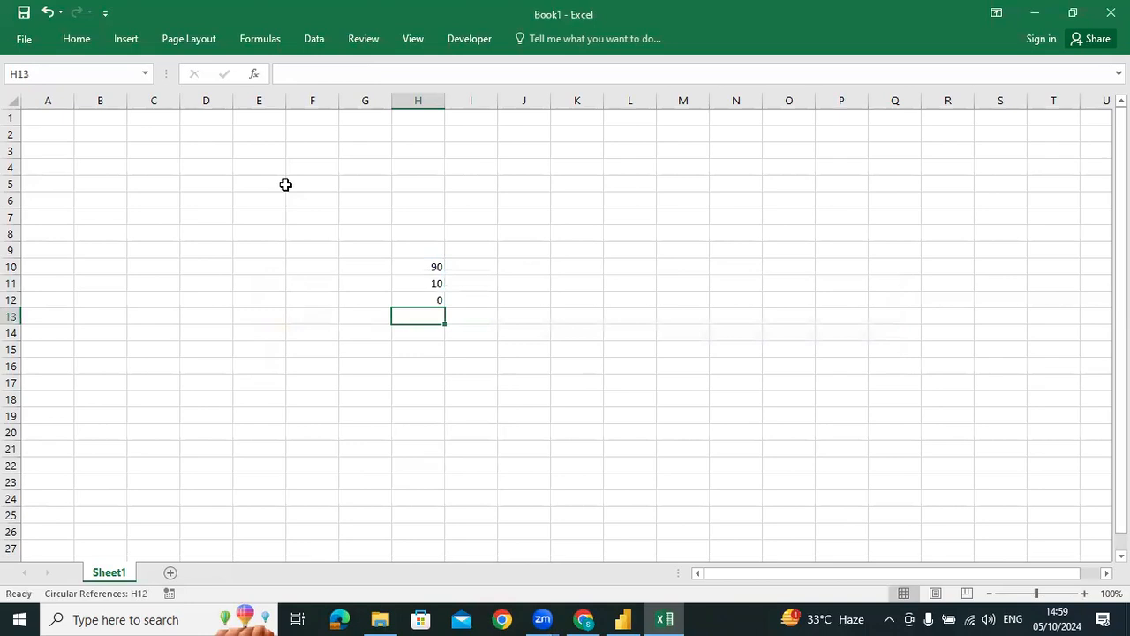
Reopen and recommit H12's SUM formula several times to examine the range it covers
key(Up)
key(F2)
key(Return)
key(Up)
key(F2)
key(Return)
key(Up)
key(F2)
key(Return)
key(Up)
key(F2)
key(Return)
key(Return)
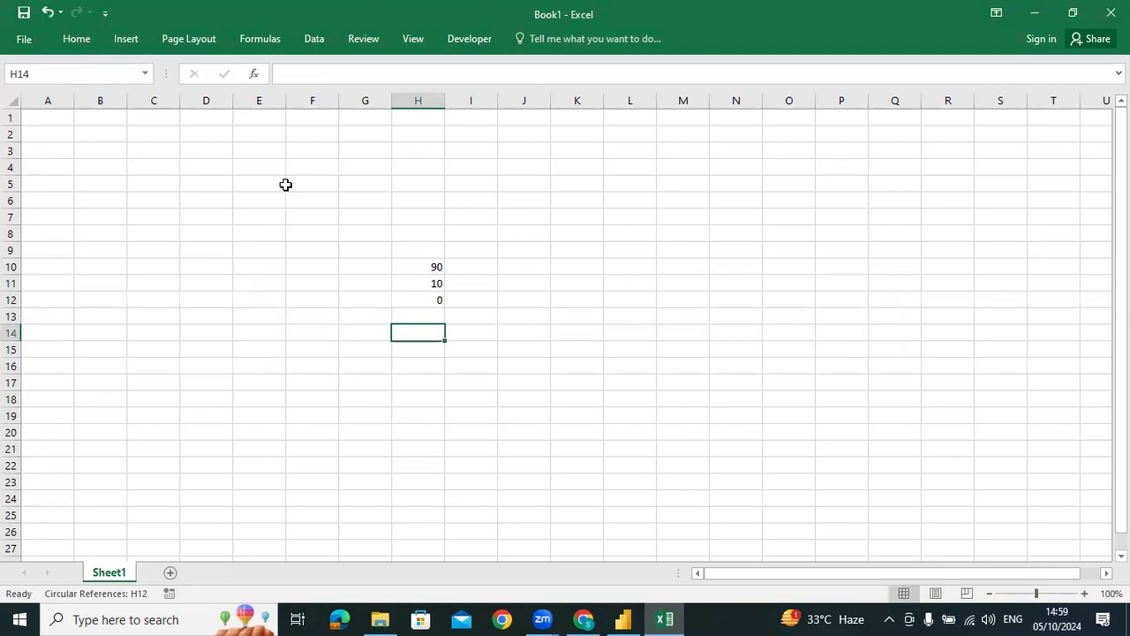
key(Up)
key(Up)
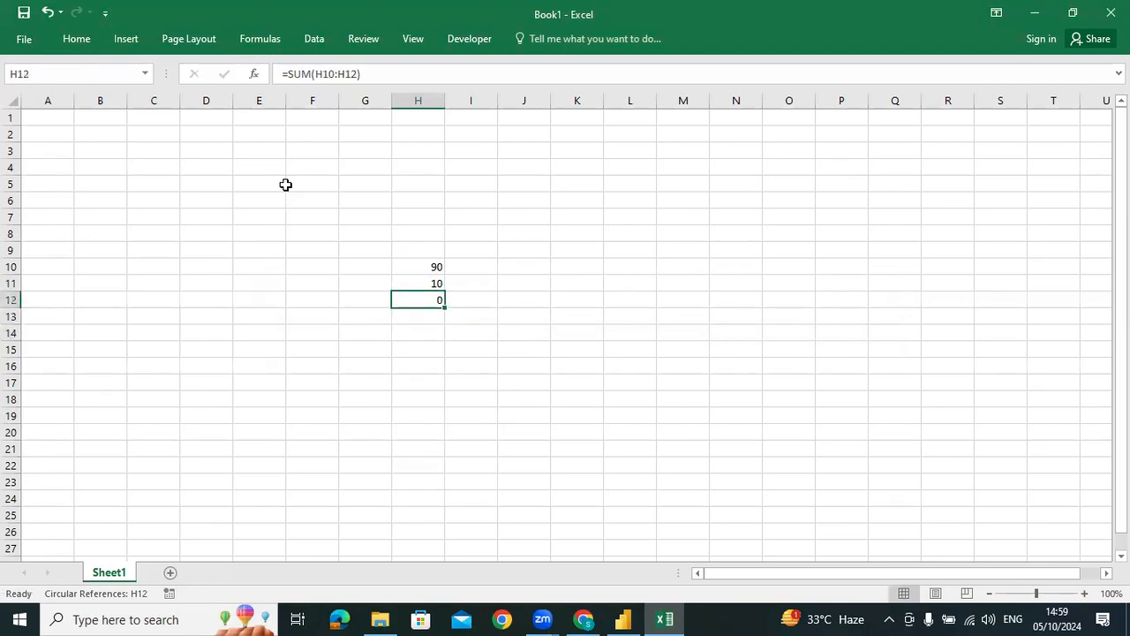
Check the range referenced by H12's SUM formula once more and leave the formula as it is
key(F2)
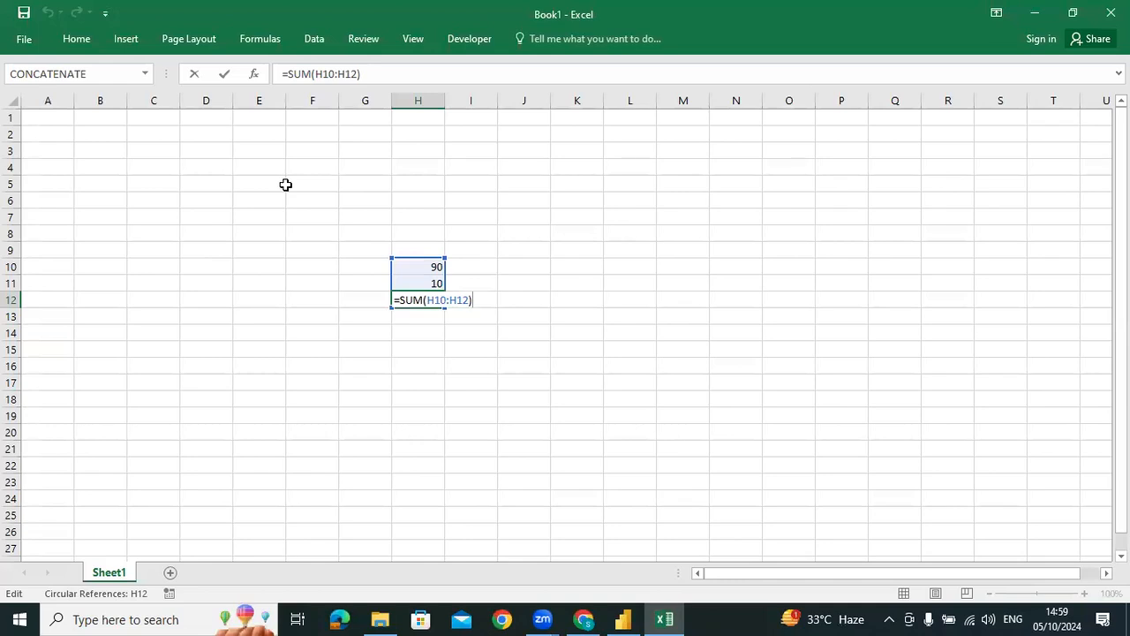
key(Return)
key(Return)
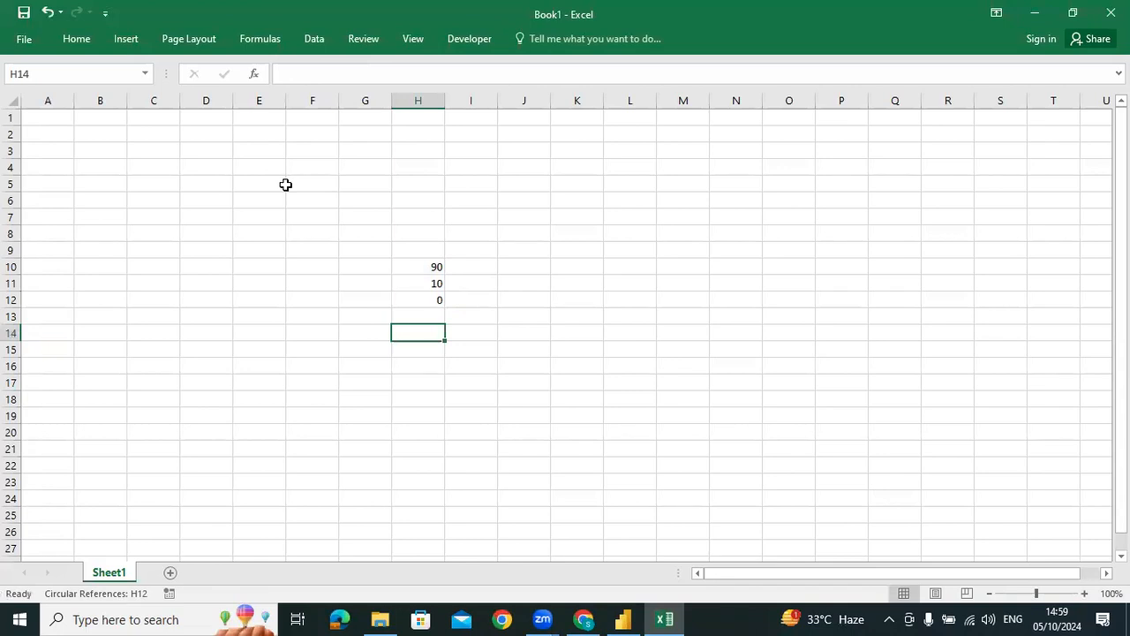
Enter 10 in D11 and 90 in D12, and total them in D13 with =SUM(D11:D12)
key(Left)
key(Left)
key(Left)
key(Left)
key(Up)
key(Up)
key(Up)
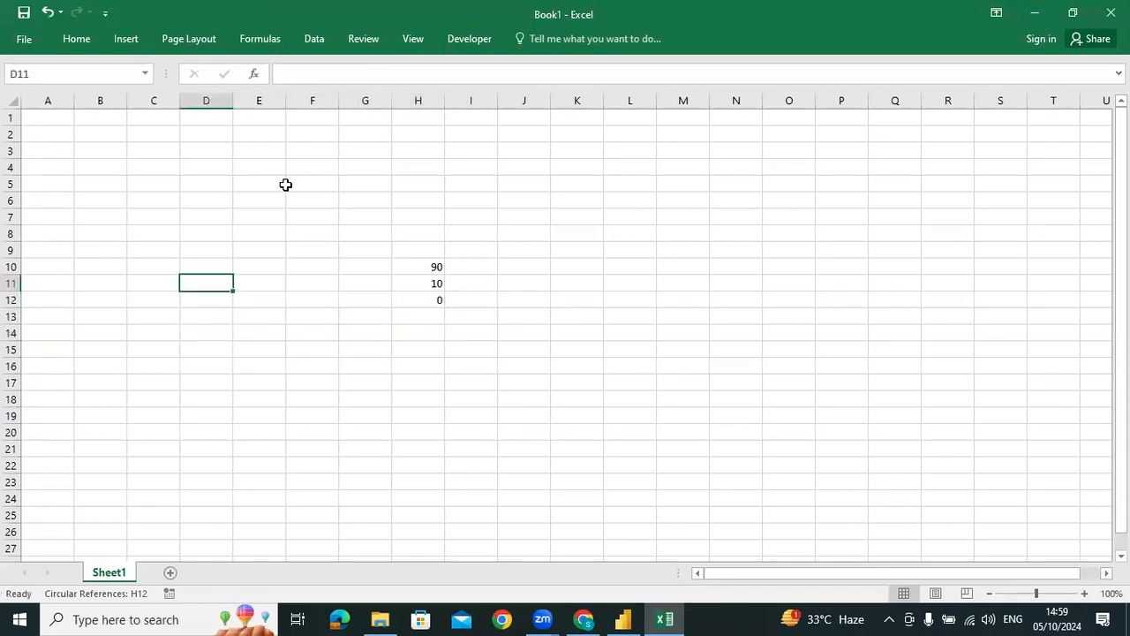
text(10)
key(Return)
text(90)
key(Return)
key(alt+equal)
key(Return)
Examine which cells D13's SUM formula references, without changing it
key(Up)
key(F2)
key(Return)
key(Up)
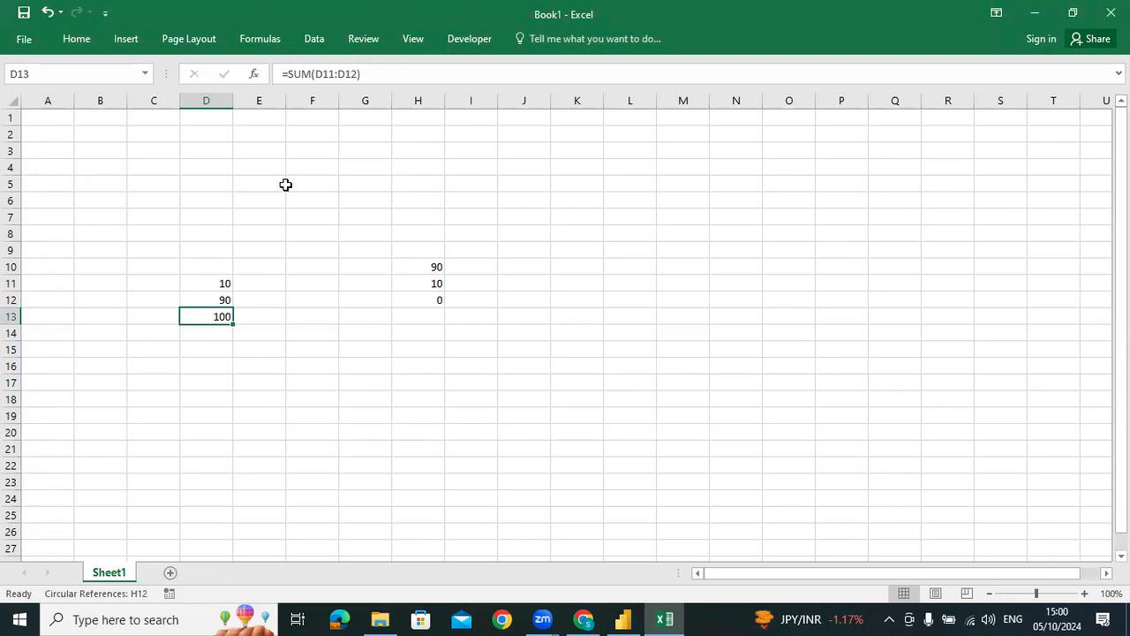
Clear the example values and totals from D11:D13 and H10:H12, and return to cell A1
key(shift+Up)
key(shift+Up)
key(Delete)
key(Up)
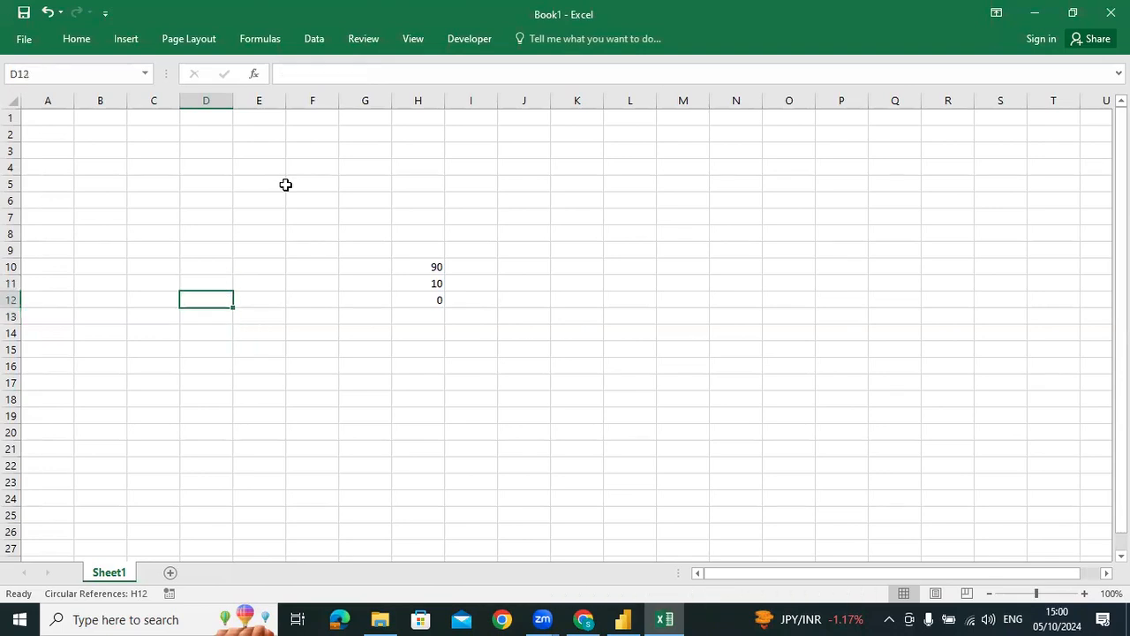
key(Right)
key(Right)
key(Right)
key(Right)
key(shift+Up)
key(shift+Up)
key(Delete)
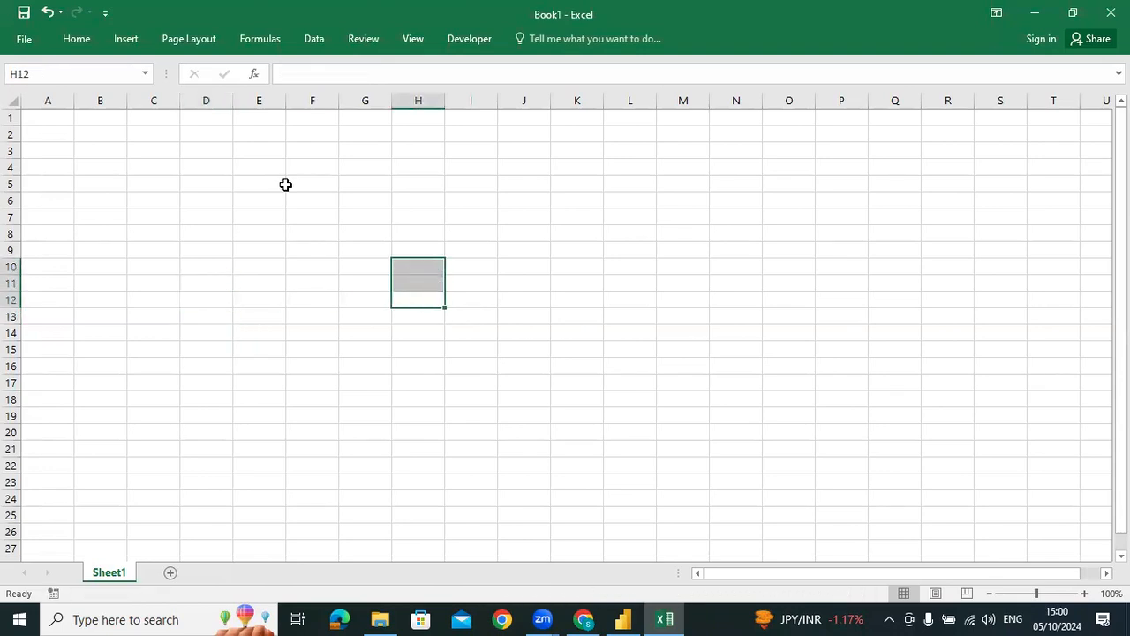
key(Left)
key(ctrl+Home)
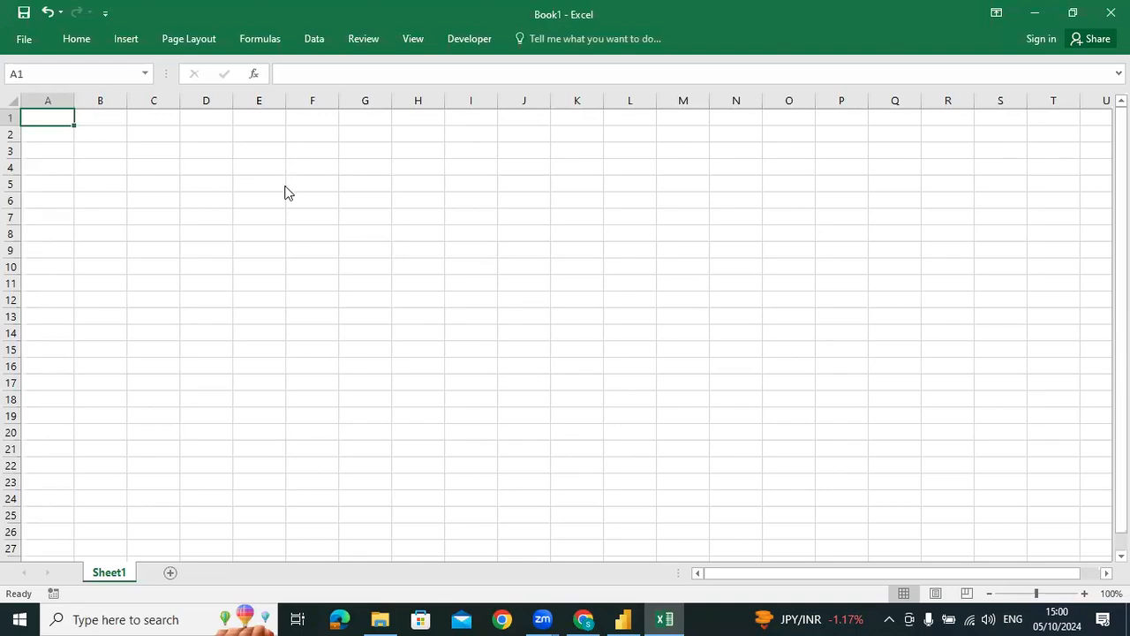
Close the Excel workbook without saving and return to Power BI Desktop
key(alt+F4)
key(Tab)
key(Return)
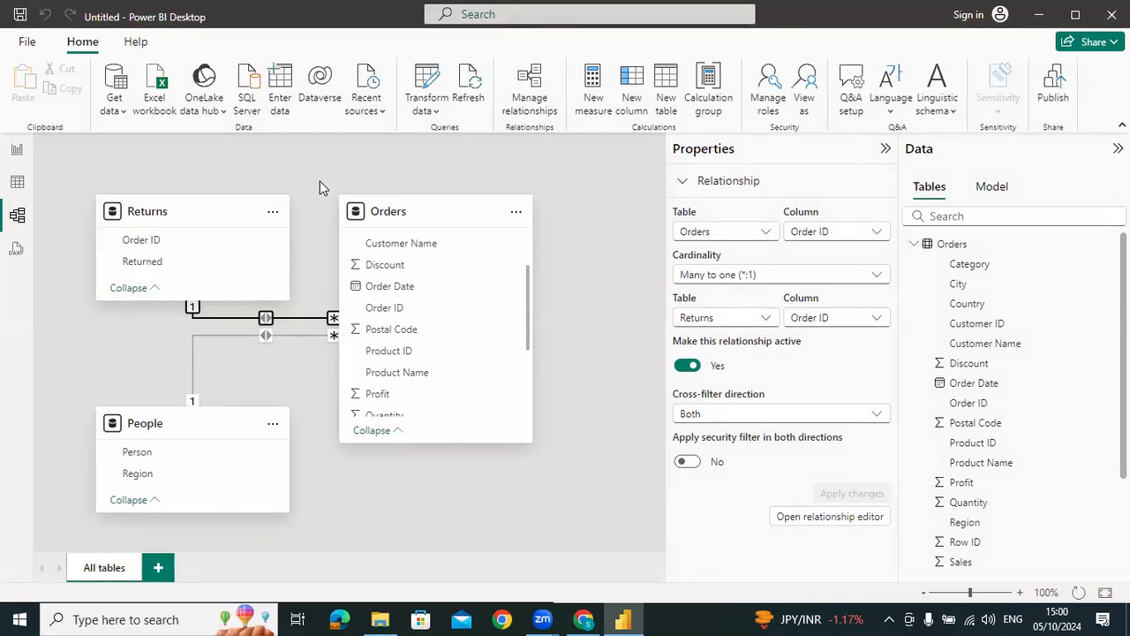
Show the Orders table's data in Table view and open its query in the Power Query Editor
click(918, 250)
click(31, 183)
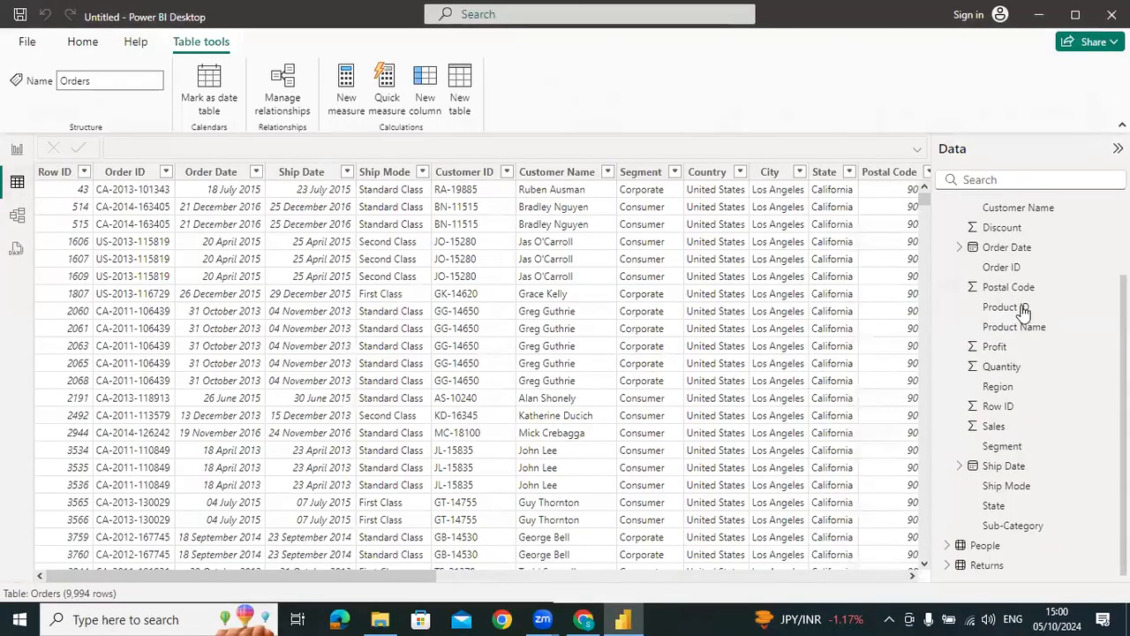
scroll(1023, 312, up, 3)
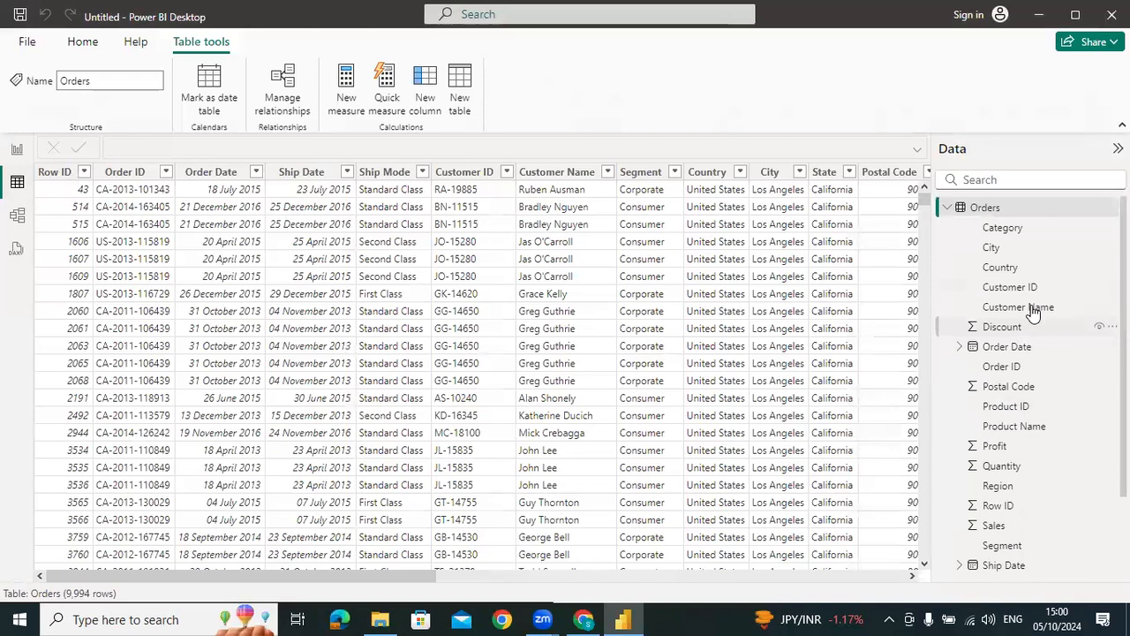
click(1040, 293)
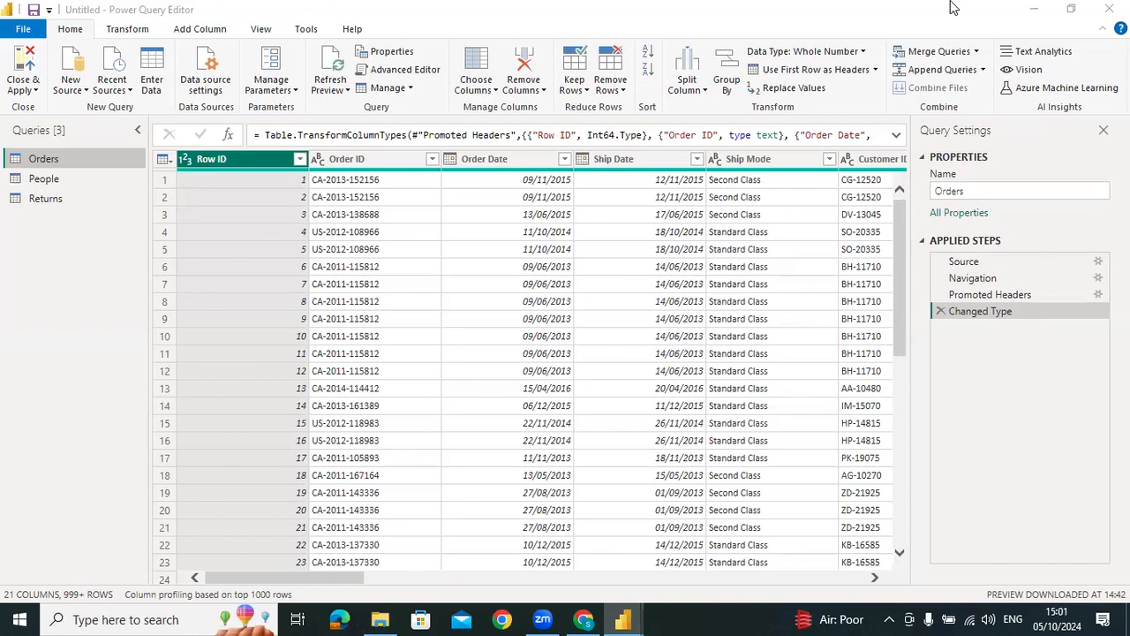
Start merging queries as new, with Orders as the first table and People as the second
click(977, 52)
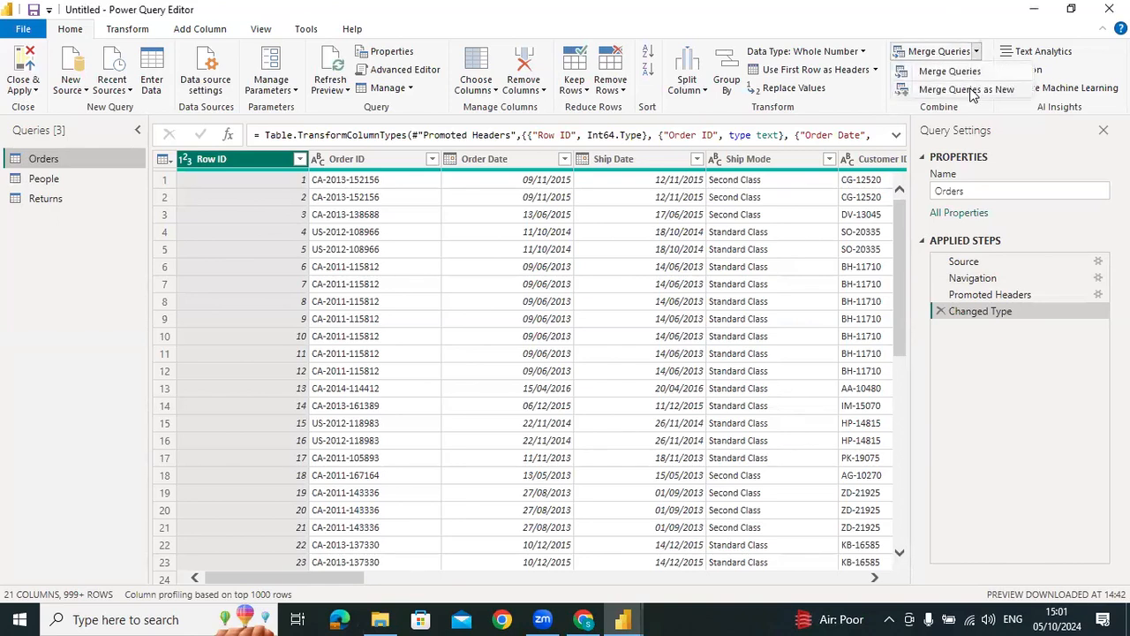
click(970, 91)
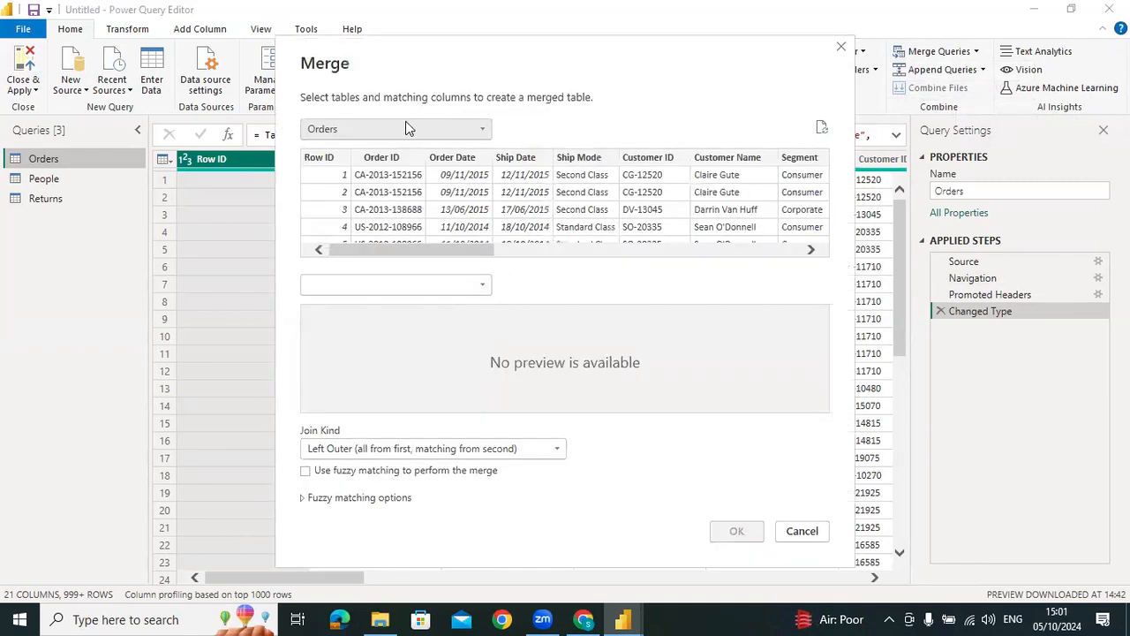
click(419, 286)
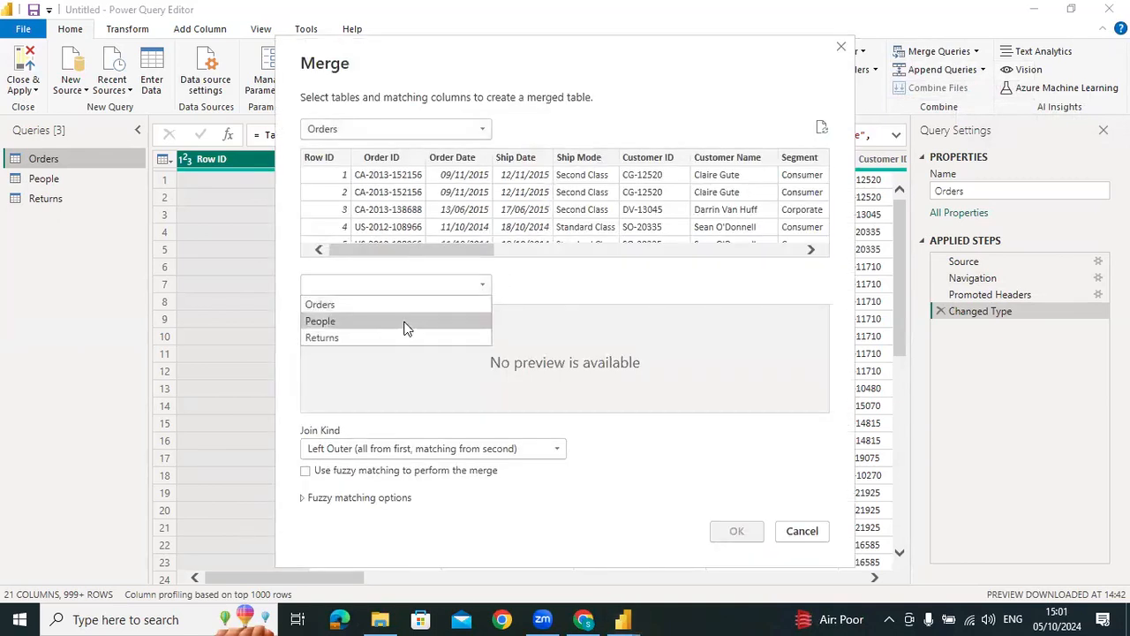
click(403, 322)
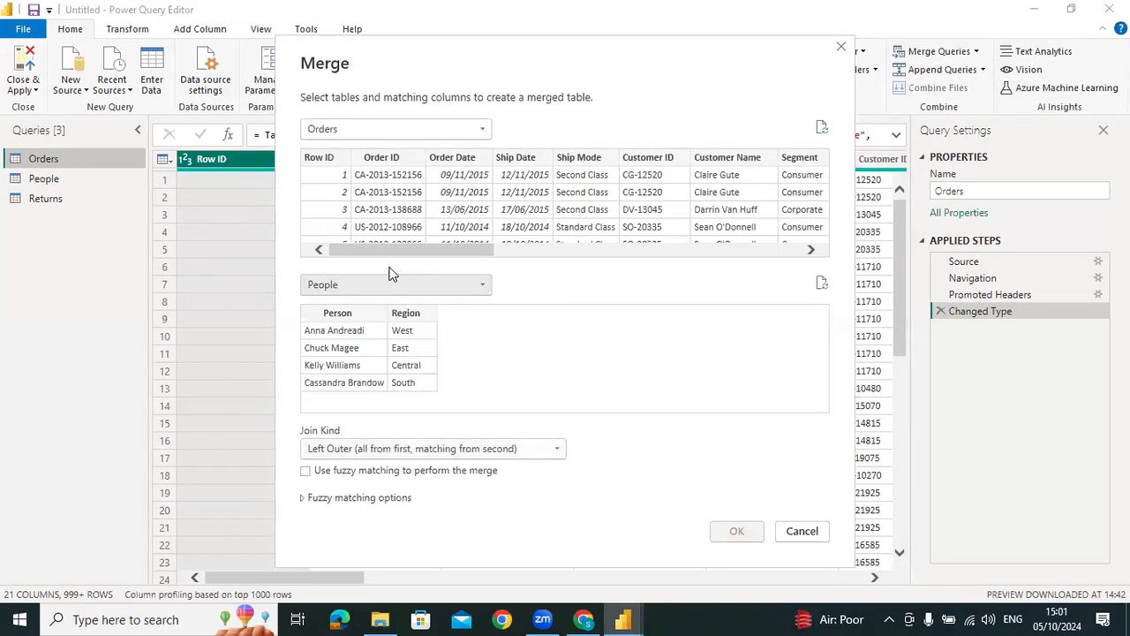
Match Orders and People on their Region columns and bring up the available join kinds
drag(394, 254, 510, 263)
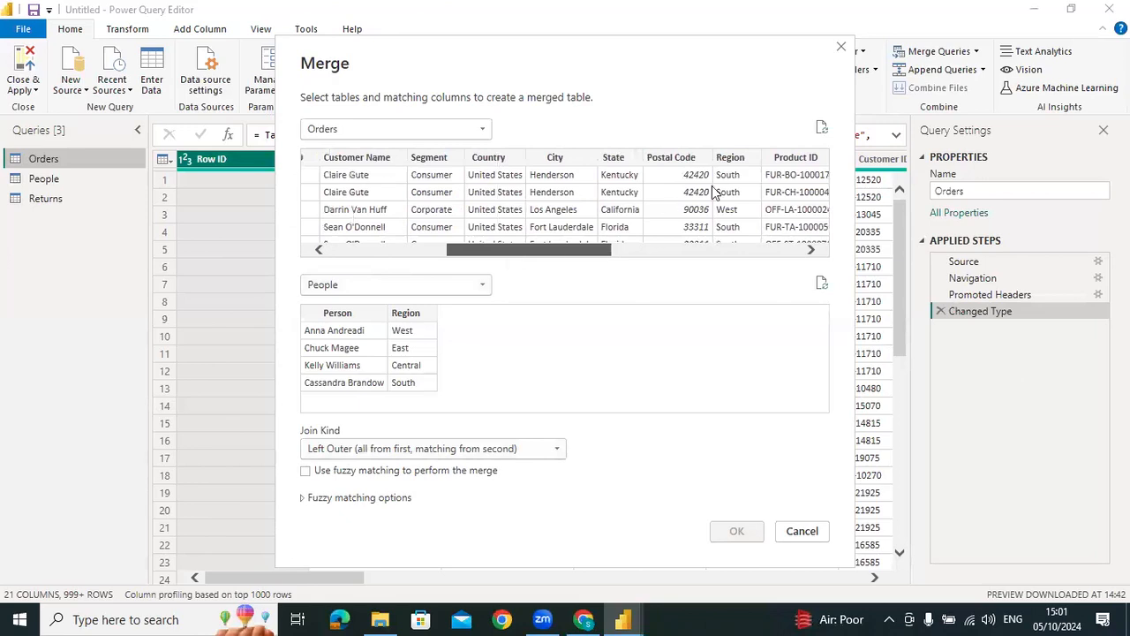
click(729, 159)
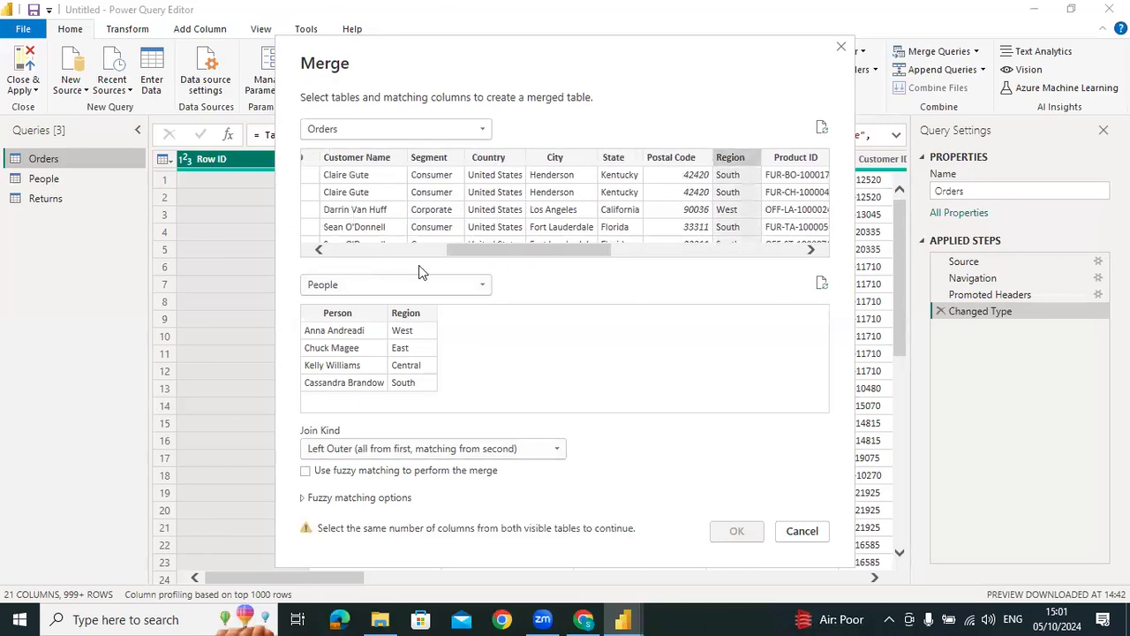
click(422, 312)
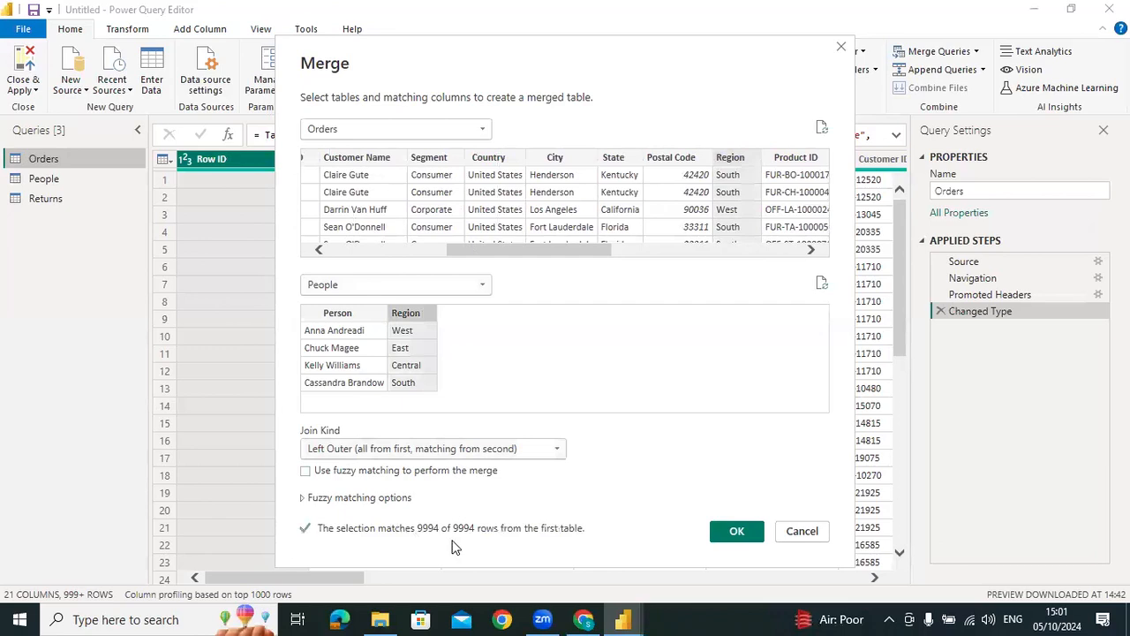
click(486, 448)
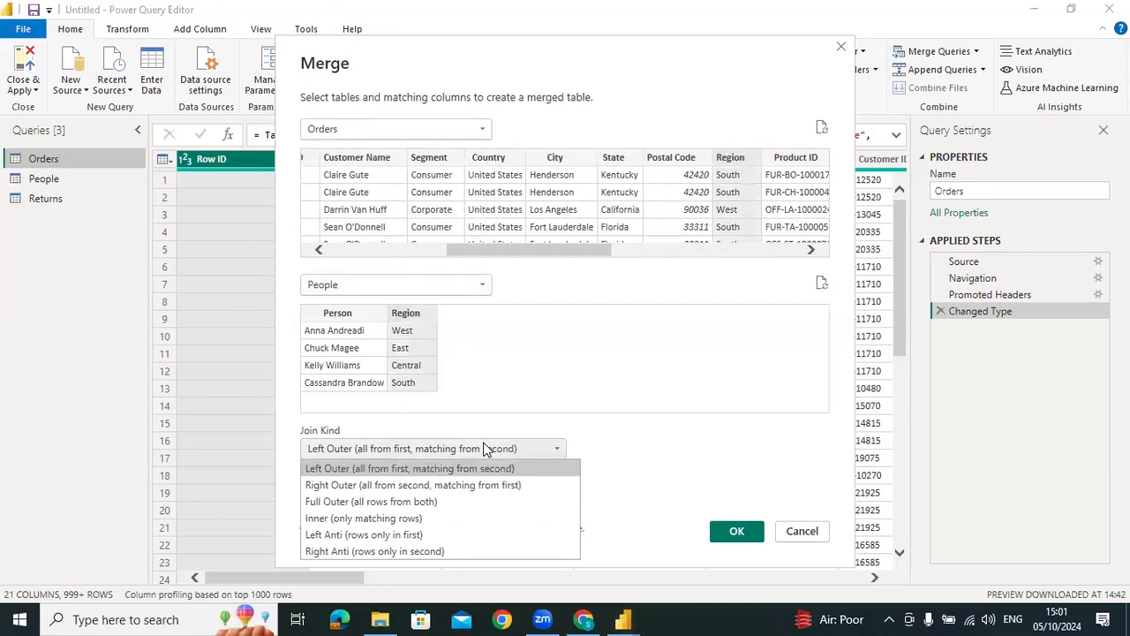
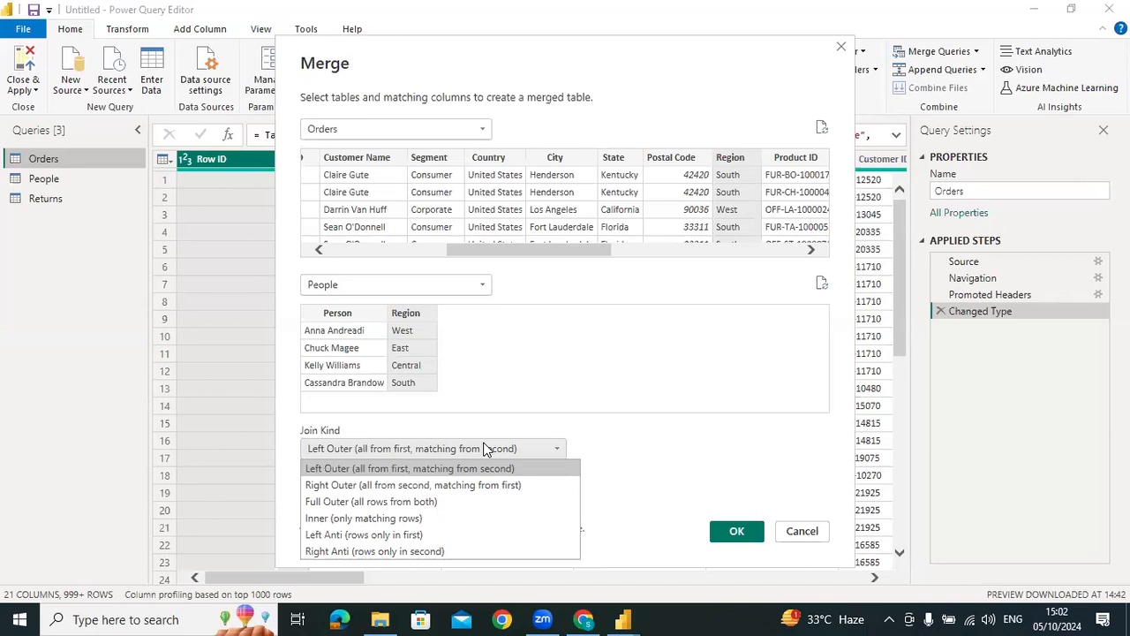
Try fuzzy matching for the Left Outer merge with a similarity threshold of .8, and switch it back off
click(667, 444)
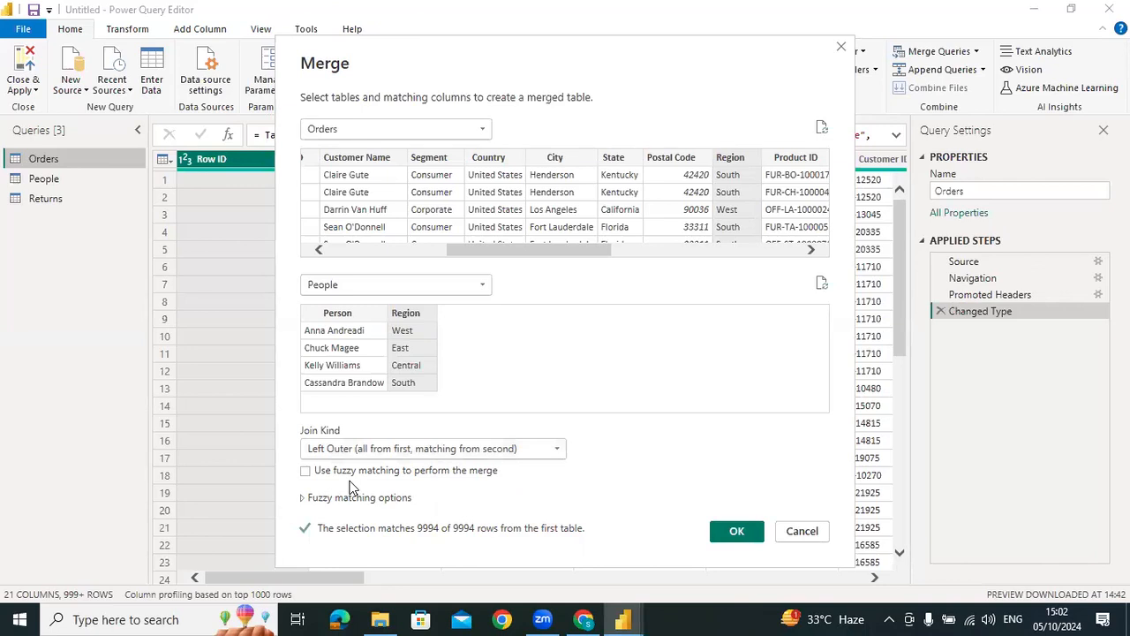
click(408, 500)
scroll(523, 510, down, 1)
scroll(462, 493, up, 1)
click(305, 470)
scroll(475, 502, down, 1)
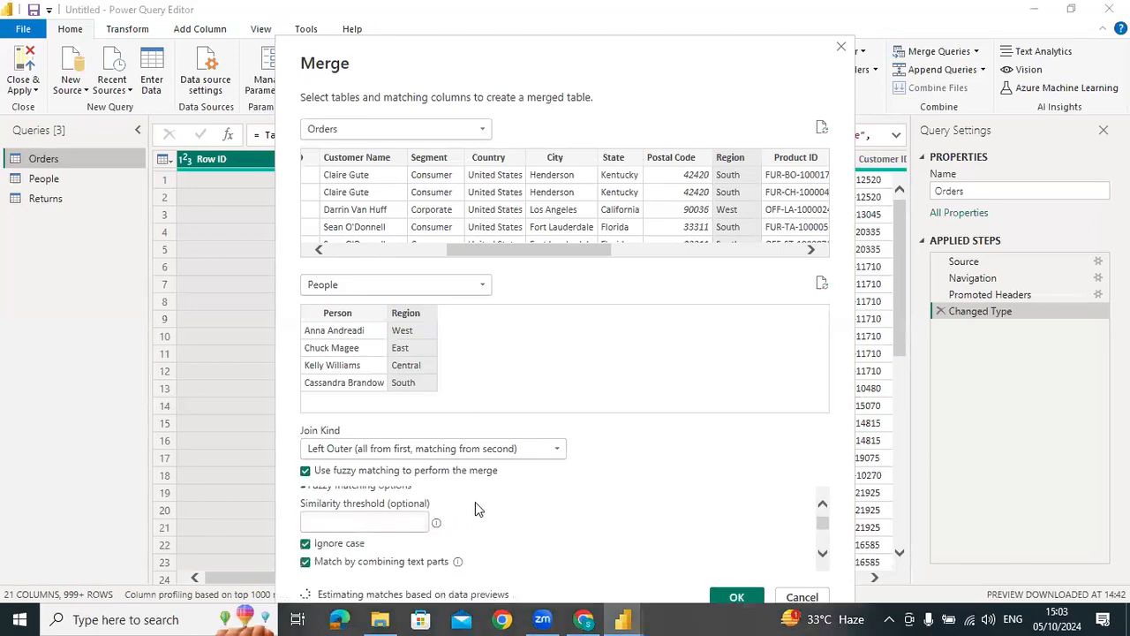
click(394, 522)
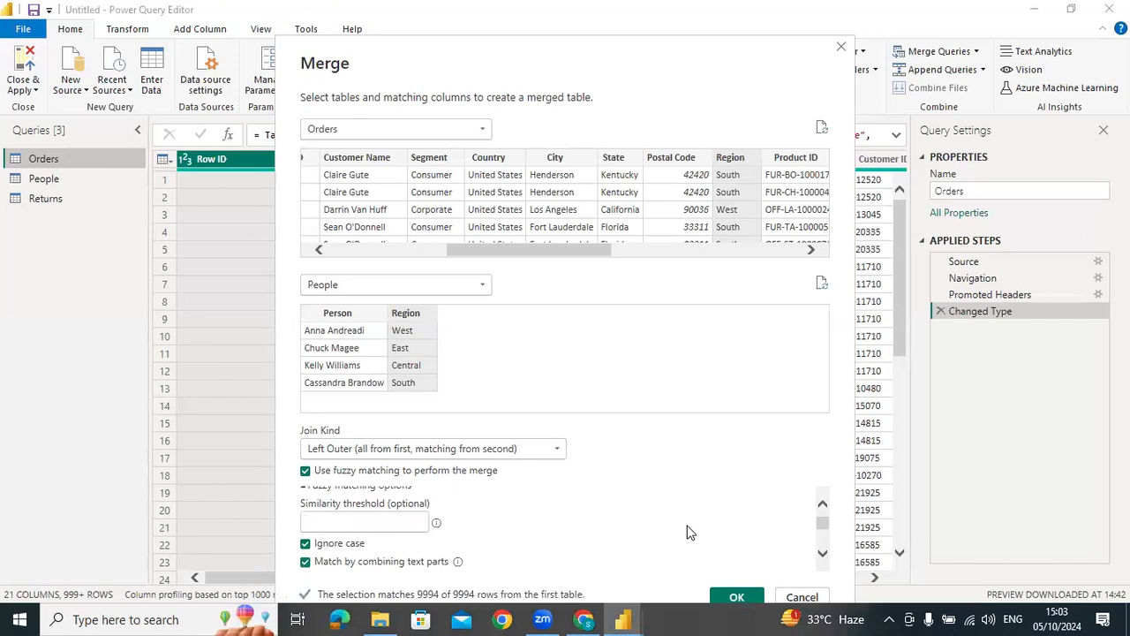
text(.8)
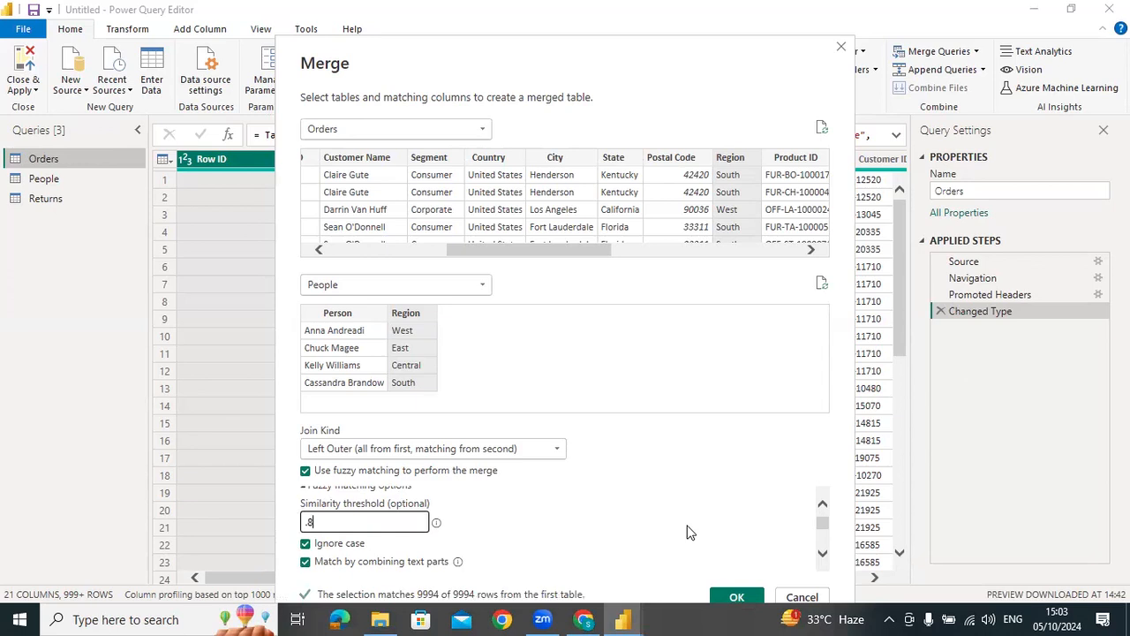
click(306, 471)
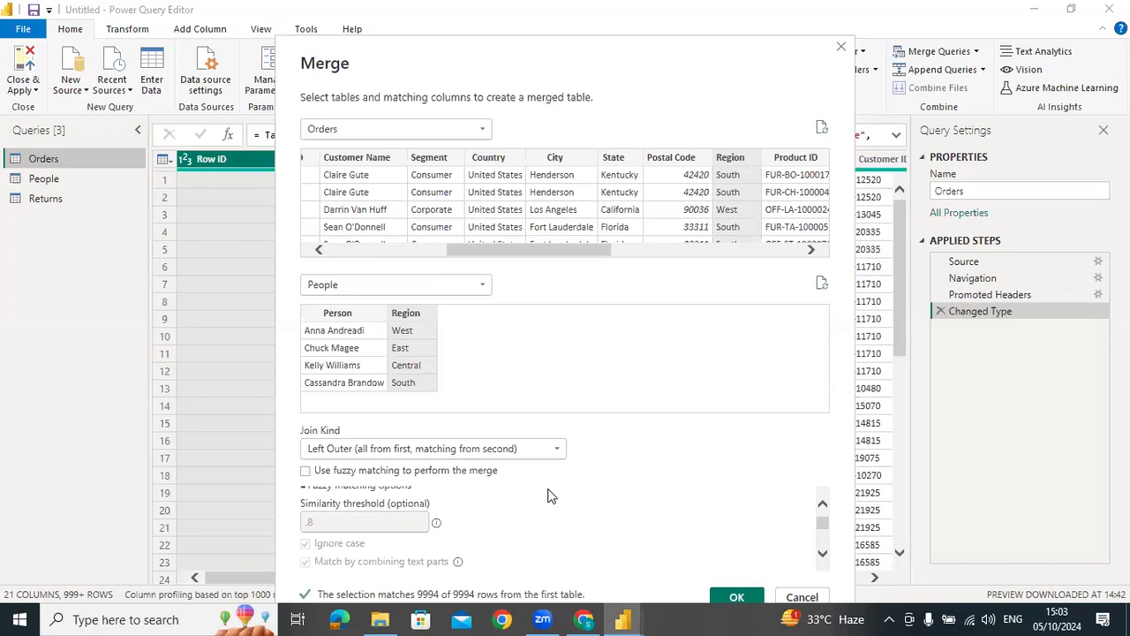
Create the new merged query from Orders and People with the Left Outer join, without fuzzy matching
scroll(574, 503, down, 1)
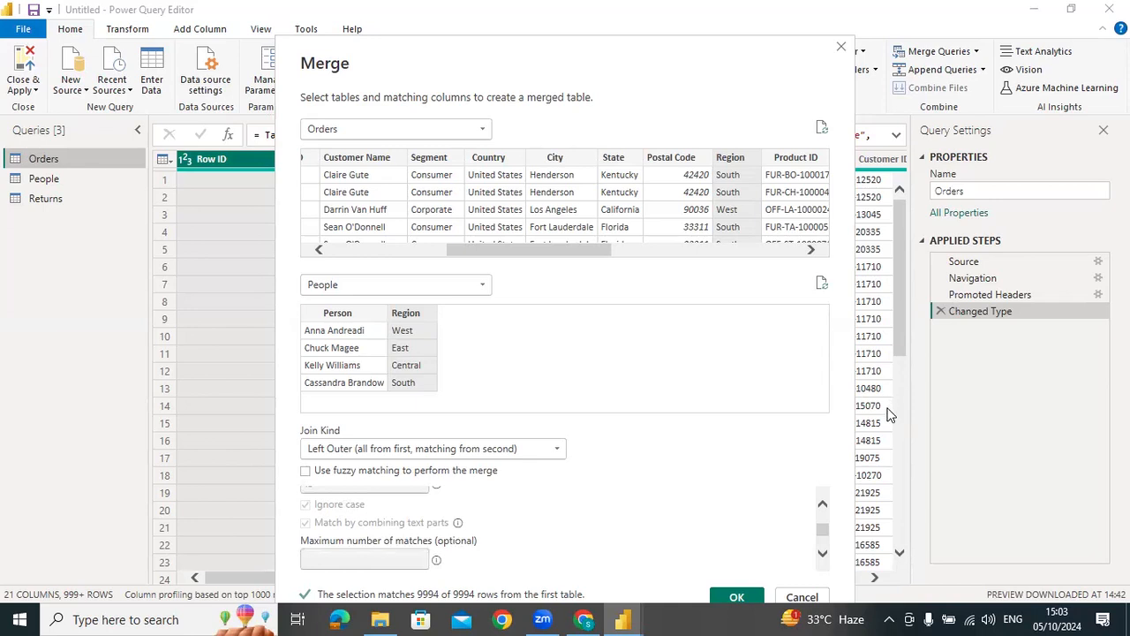
click(736, 595)
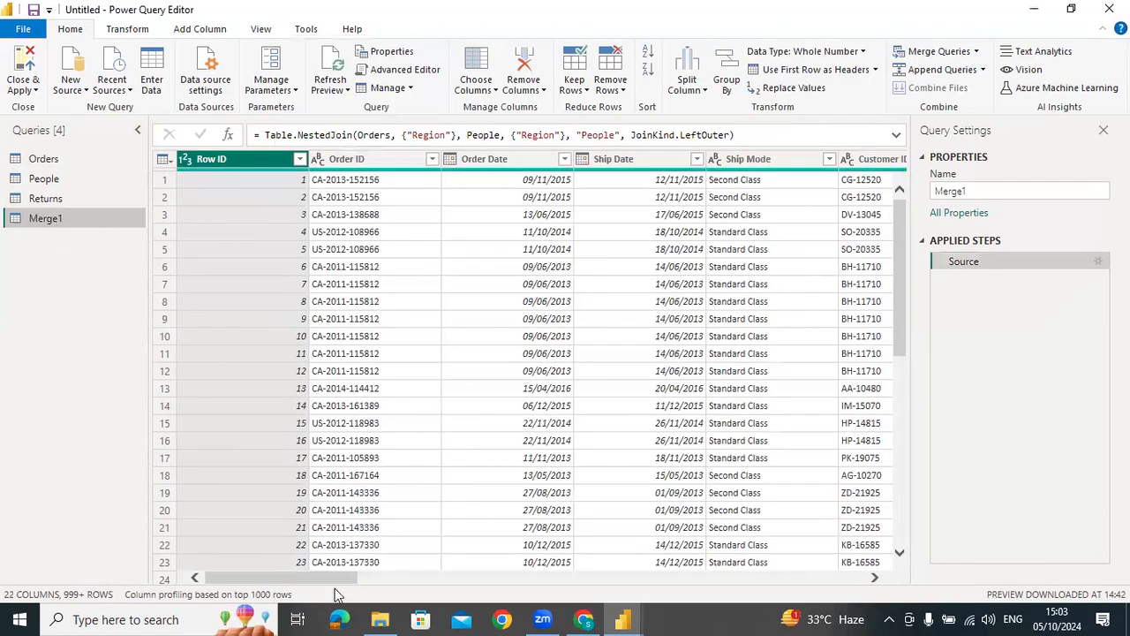
Drill into the first row's nested People table in Merge1 and remove the Navigation step
drag(305, 577, 589, 576)
scroll(761, 537, right, 5)
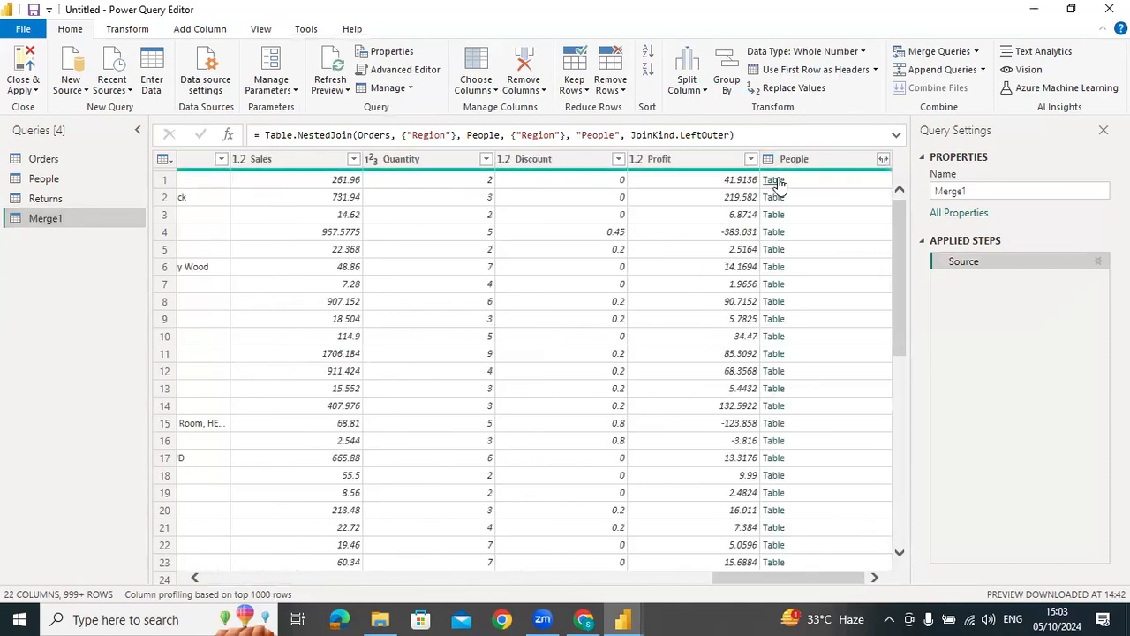
click(775, 180)
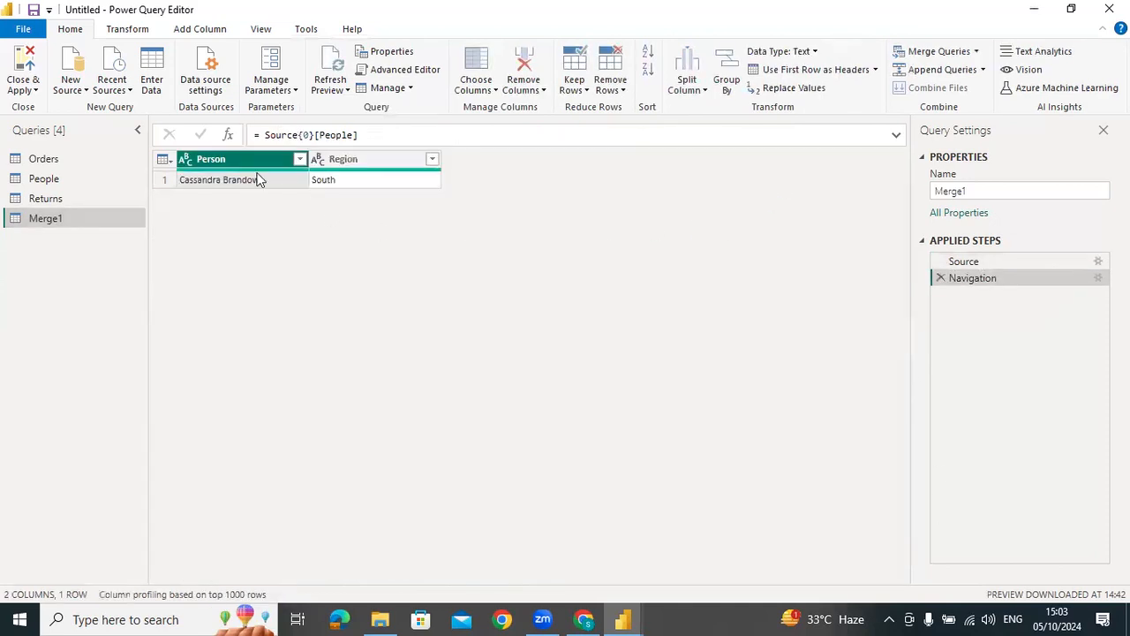
click(940, 277)
Expand the People column of Merge1 into Person and Region, using the original column name as prefix
drag(300, 577, 863, 535)
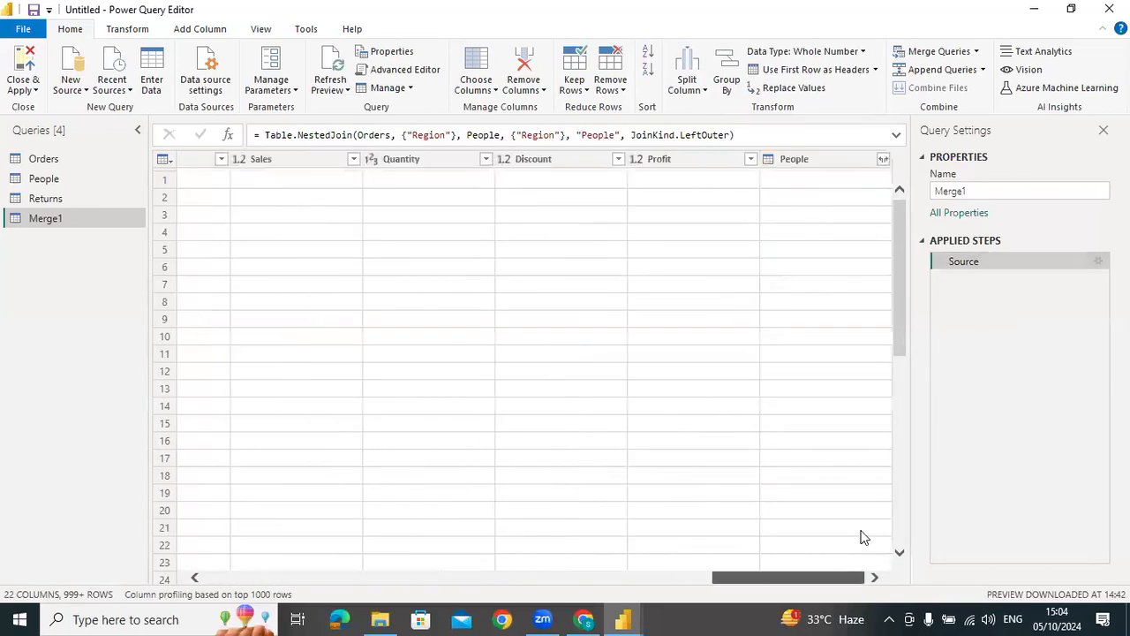
click(883, 159)
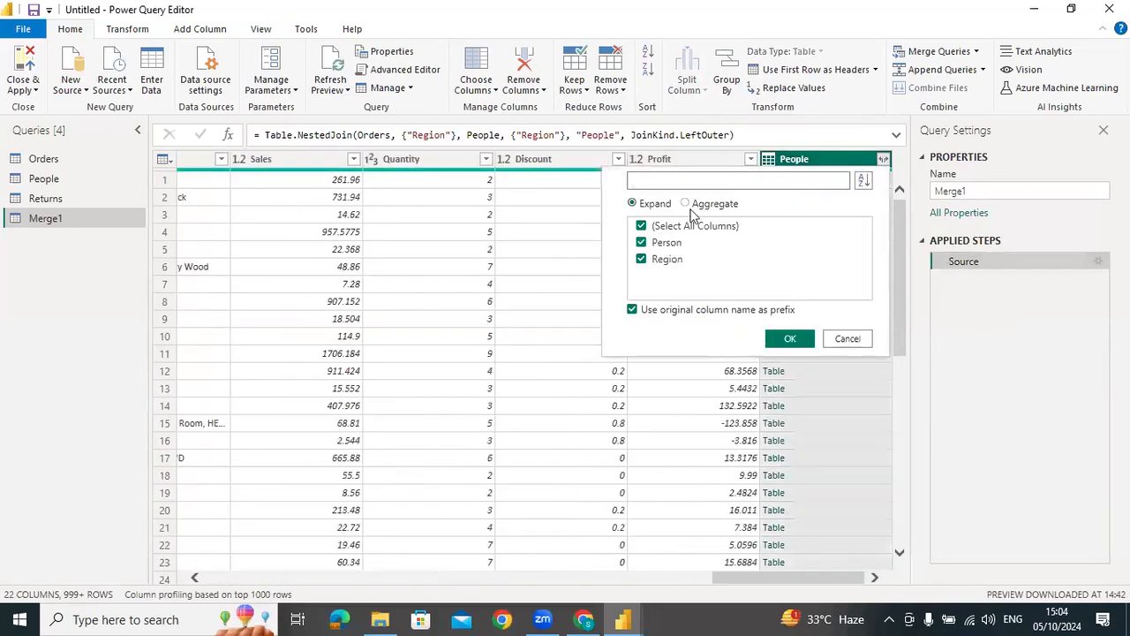
click(789, 338)
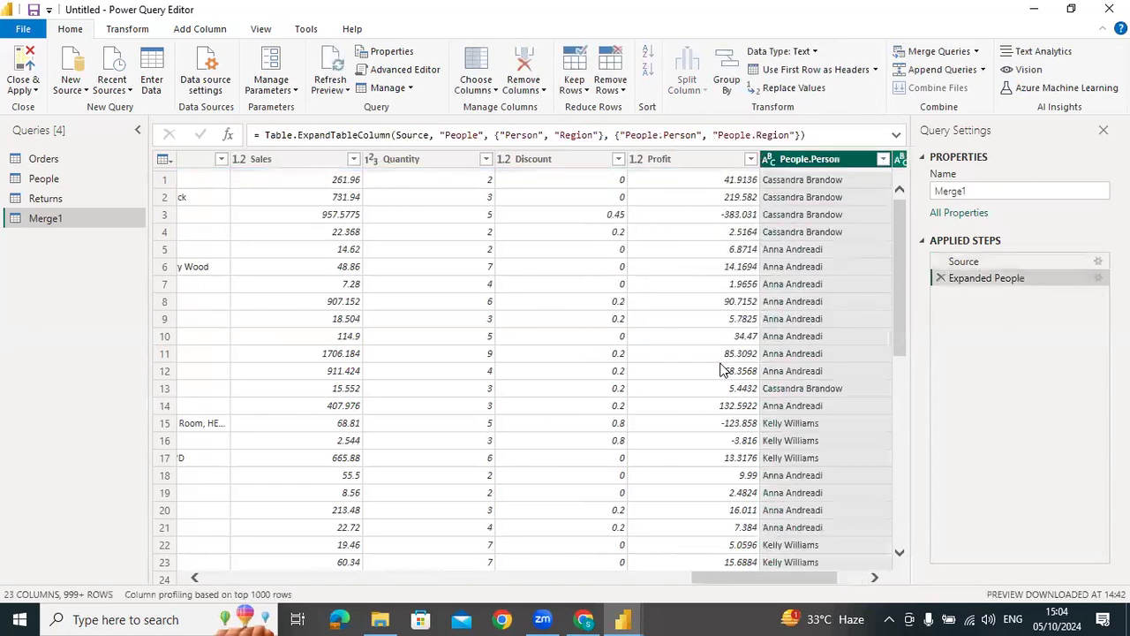
click(732, 569)
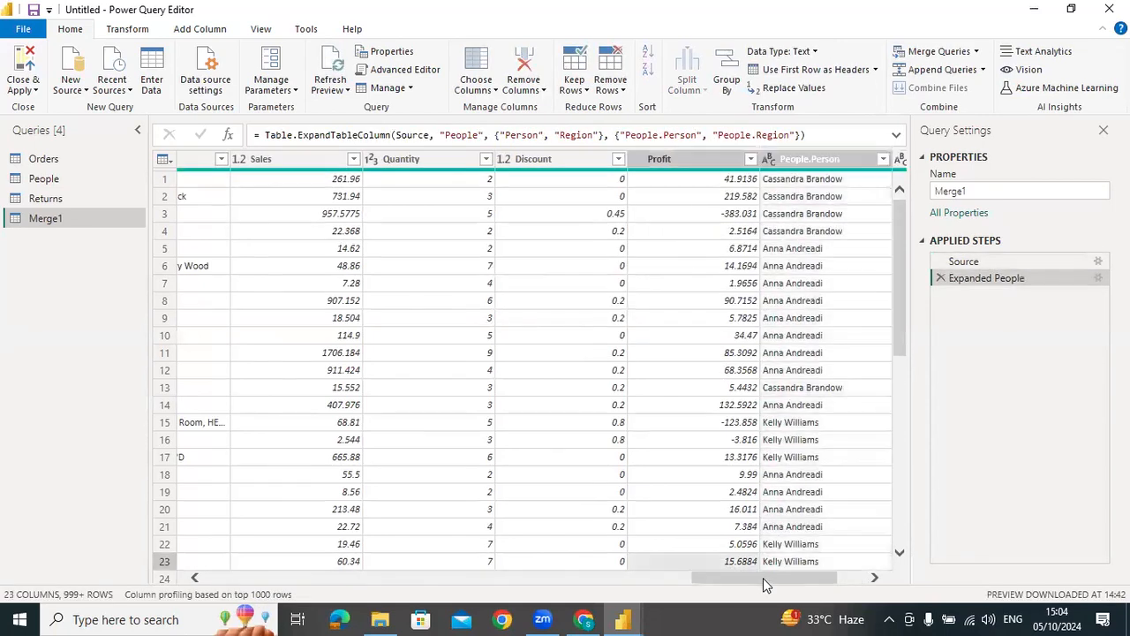
drag(781, 579, 818, 576)
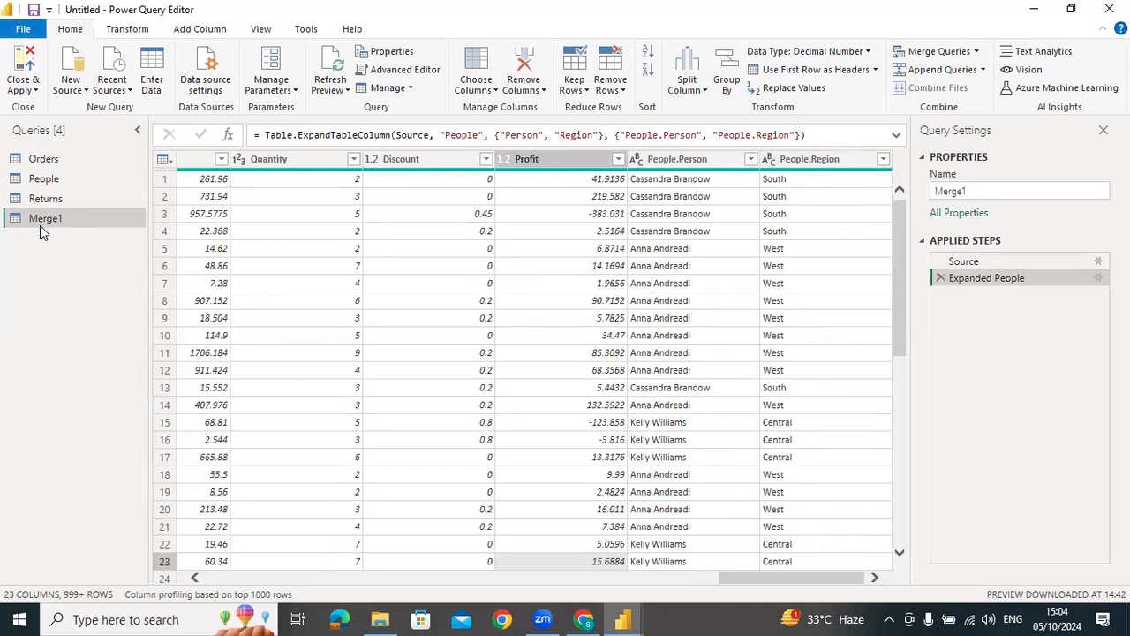
Merge the Returns table into Merge1 by matching both Order ID columns with a Left Outer join
click(976, 53)
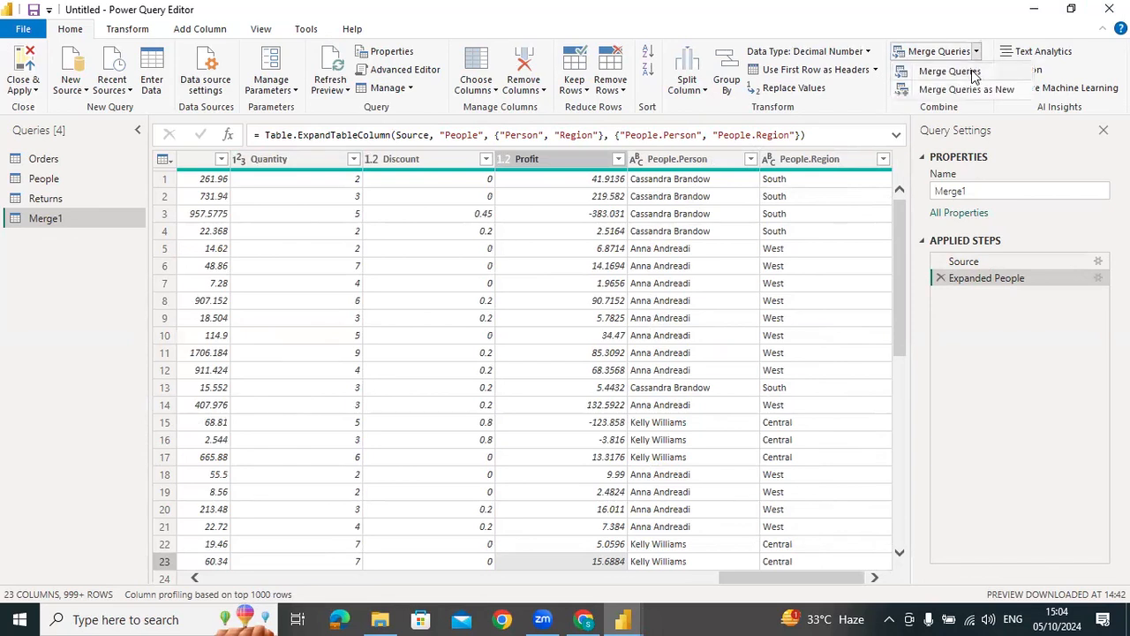
click(974, 76)
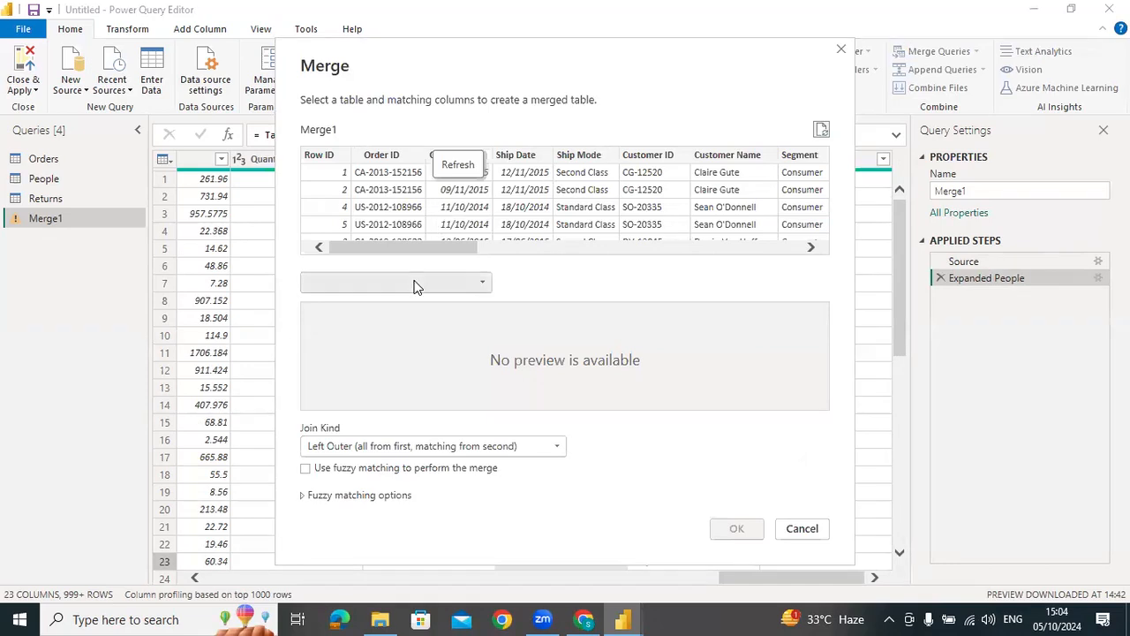
click(415, 283)
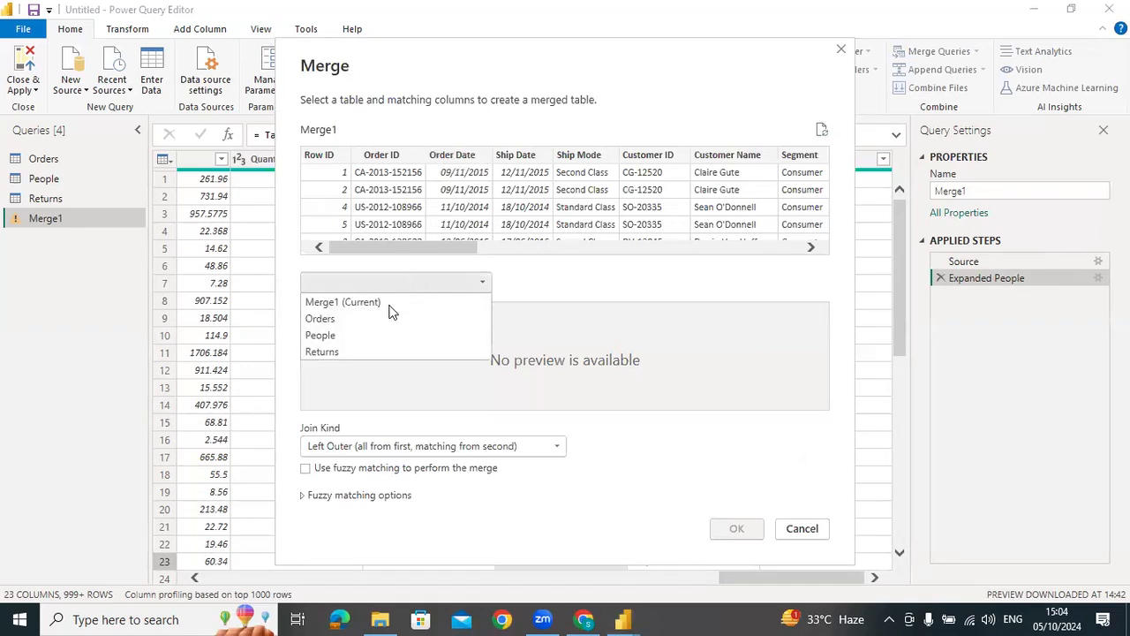
click(358, 355)
drag(447, 250, 390, 251)
click(393, 155)
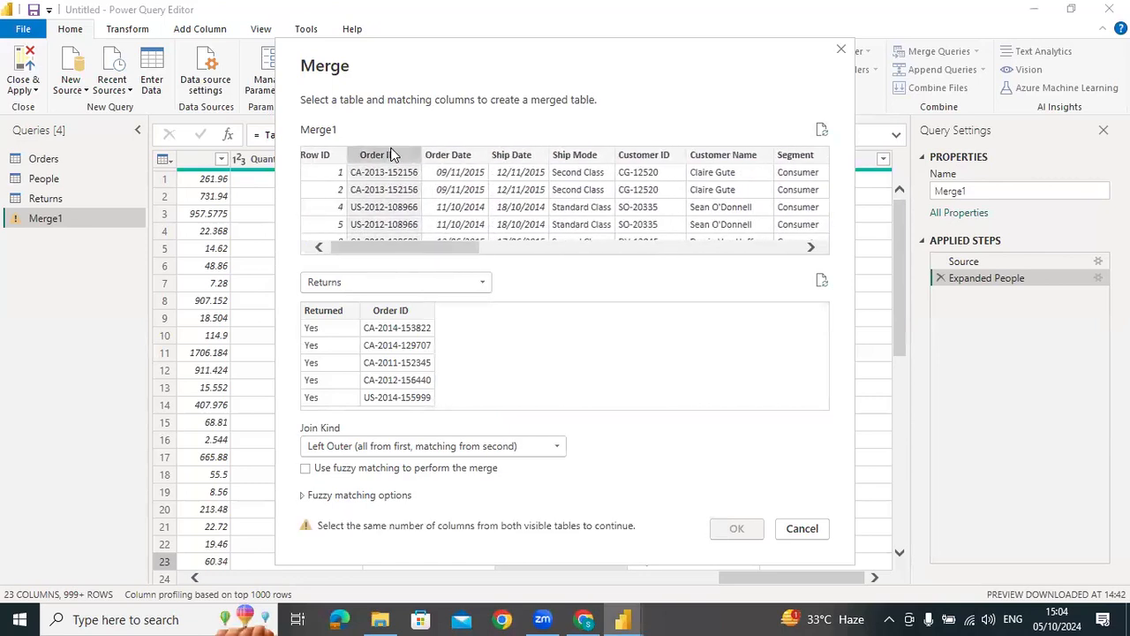
click(388, 309)
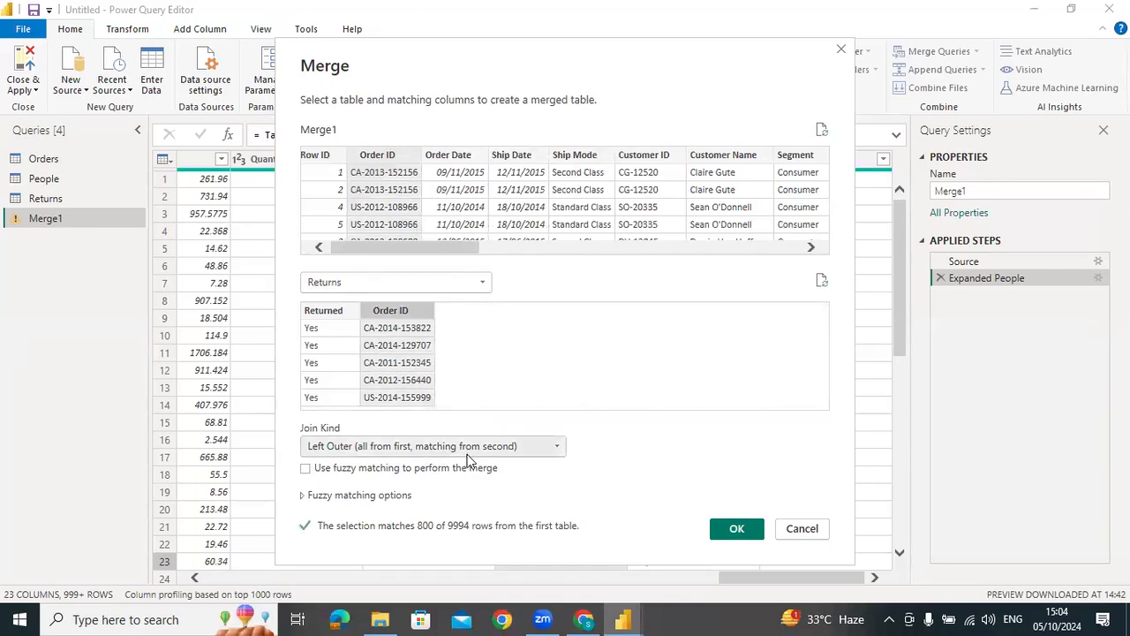
click(731, 530)
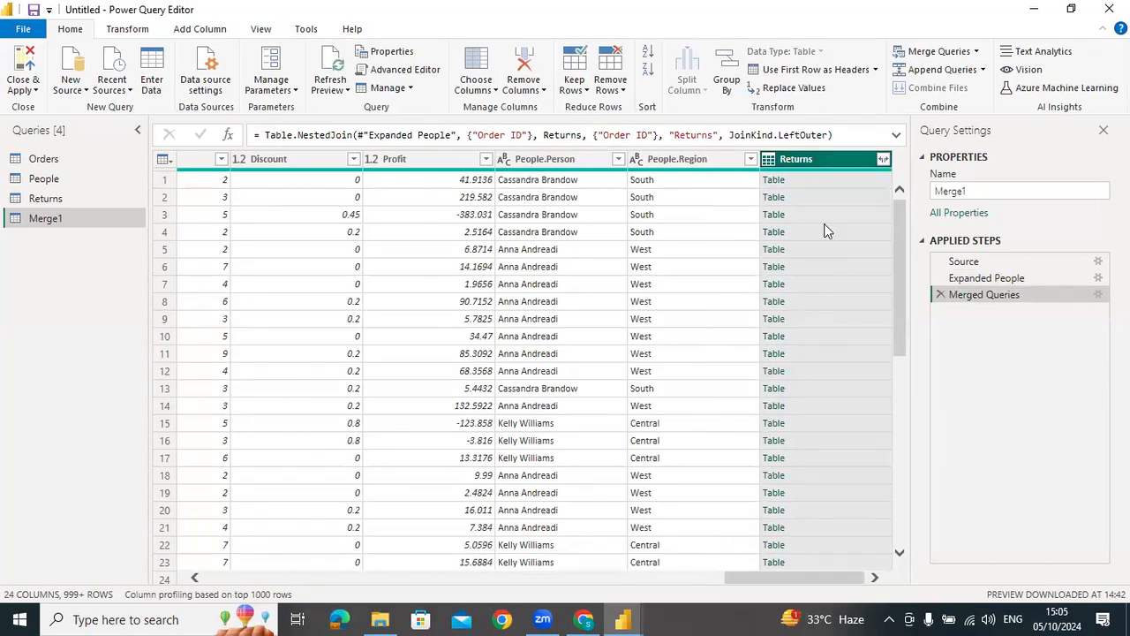
Expand the Returns column of Merge1 into Returned and Order ID, using the original column name as prefix
click(883, 159)
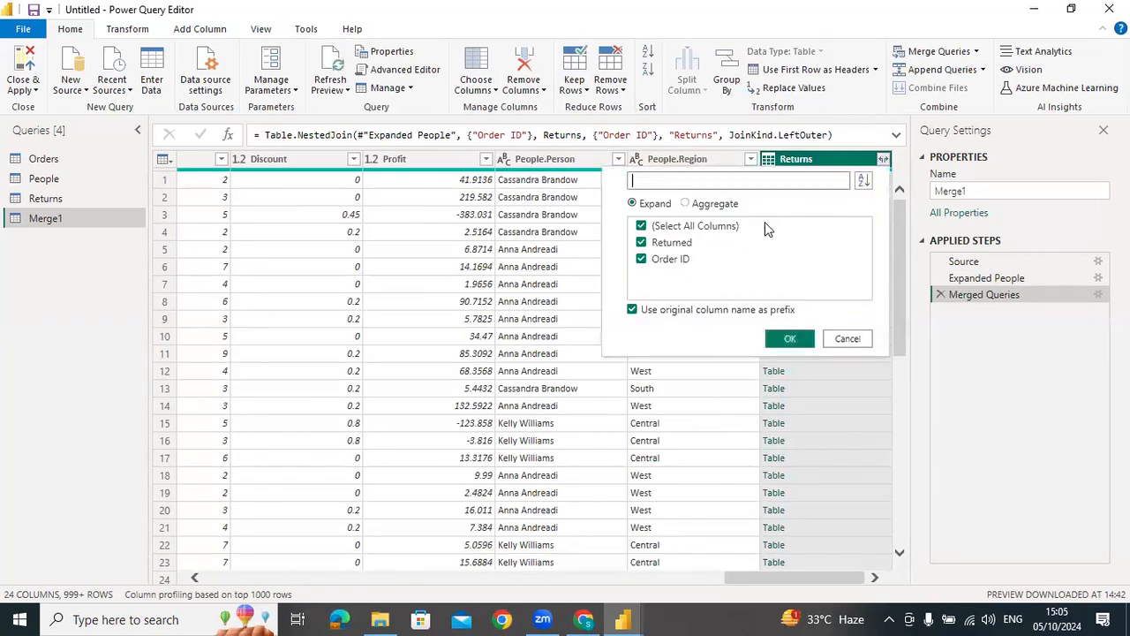
click(789, 340)
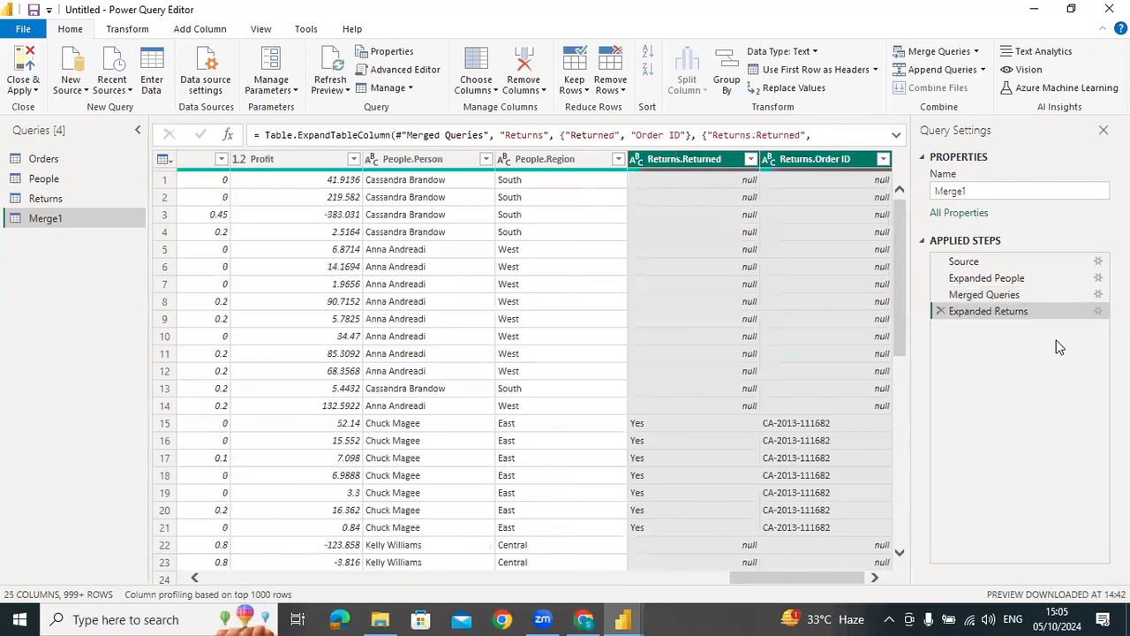
Delete the Expanded Returns and Merged Queries steps from the Merge1 query
click(941, 312)
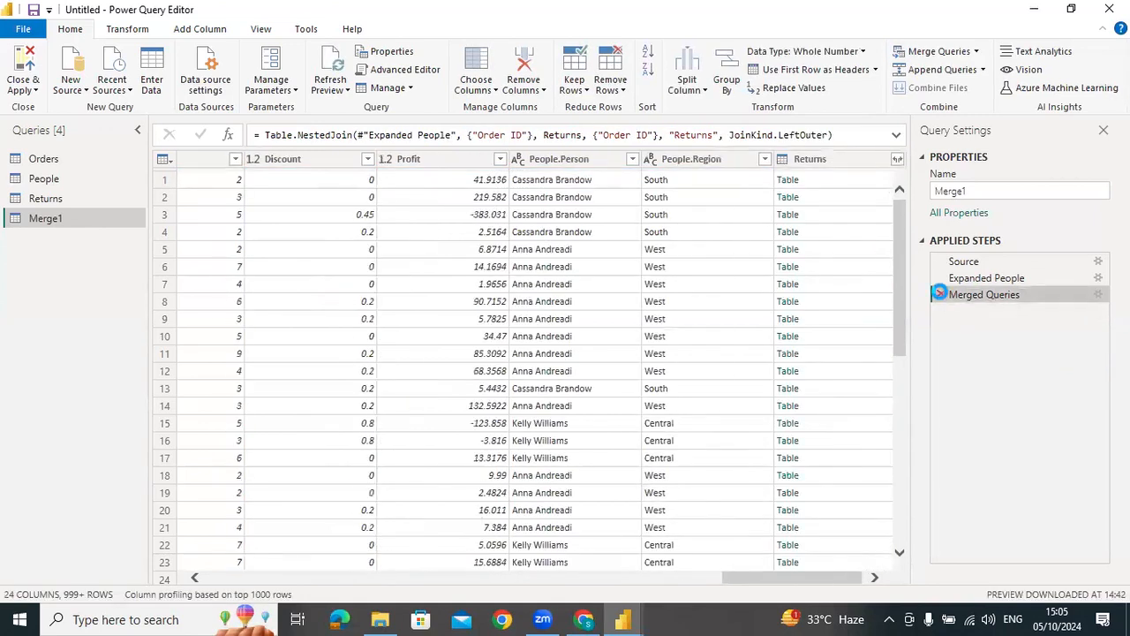
click(939, 295)
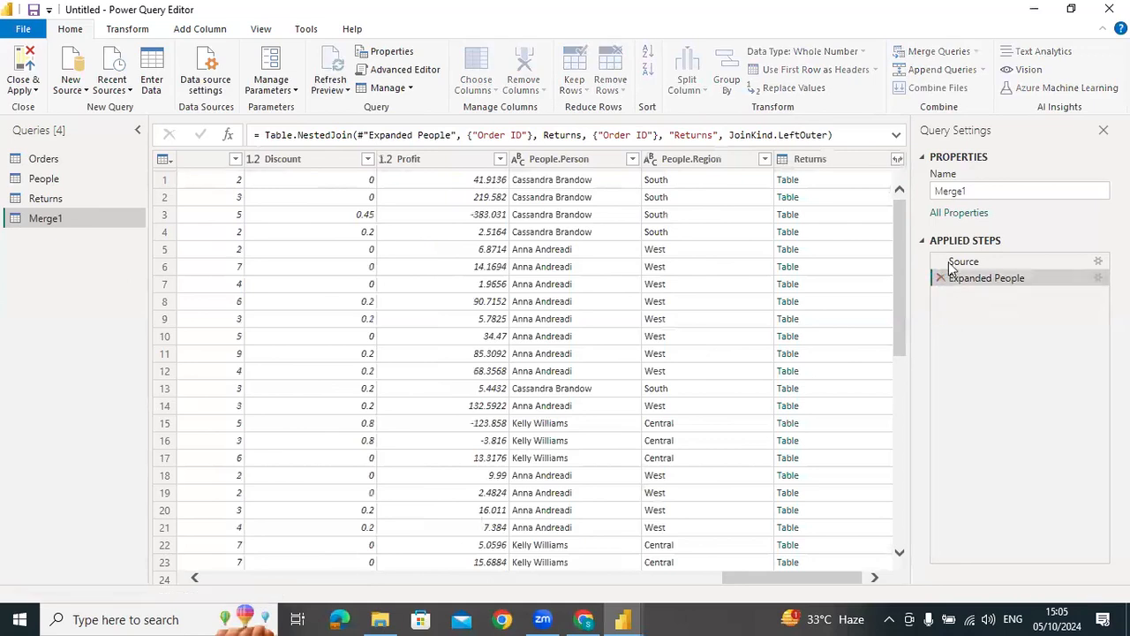
click(976, 52)
click(952, 72)
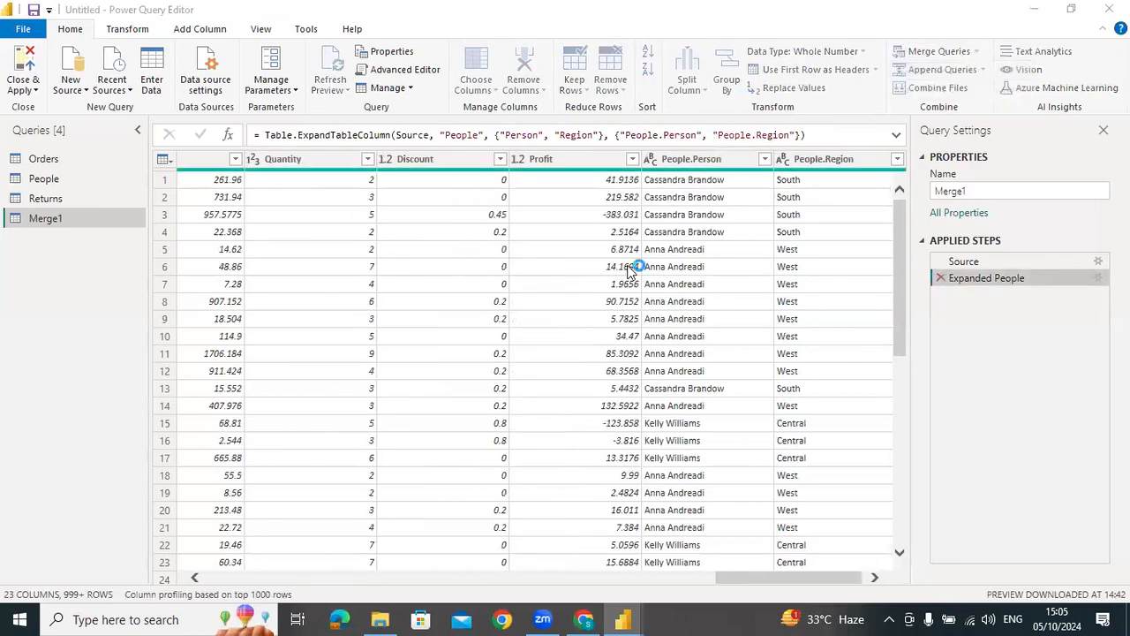
click(484, 282)
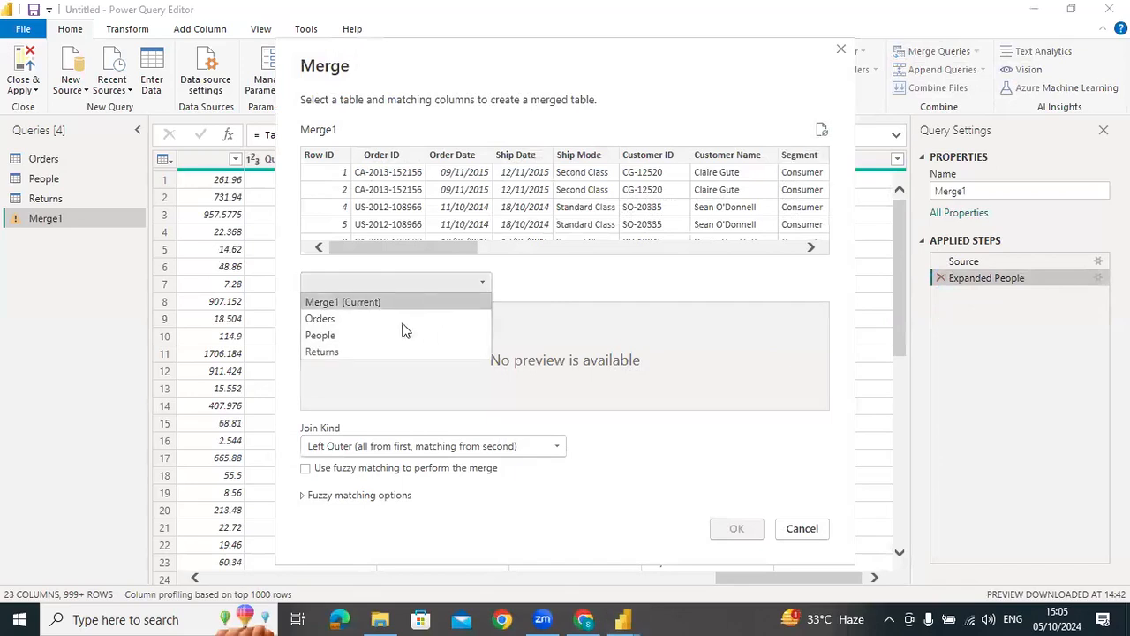
click(593, 272)
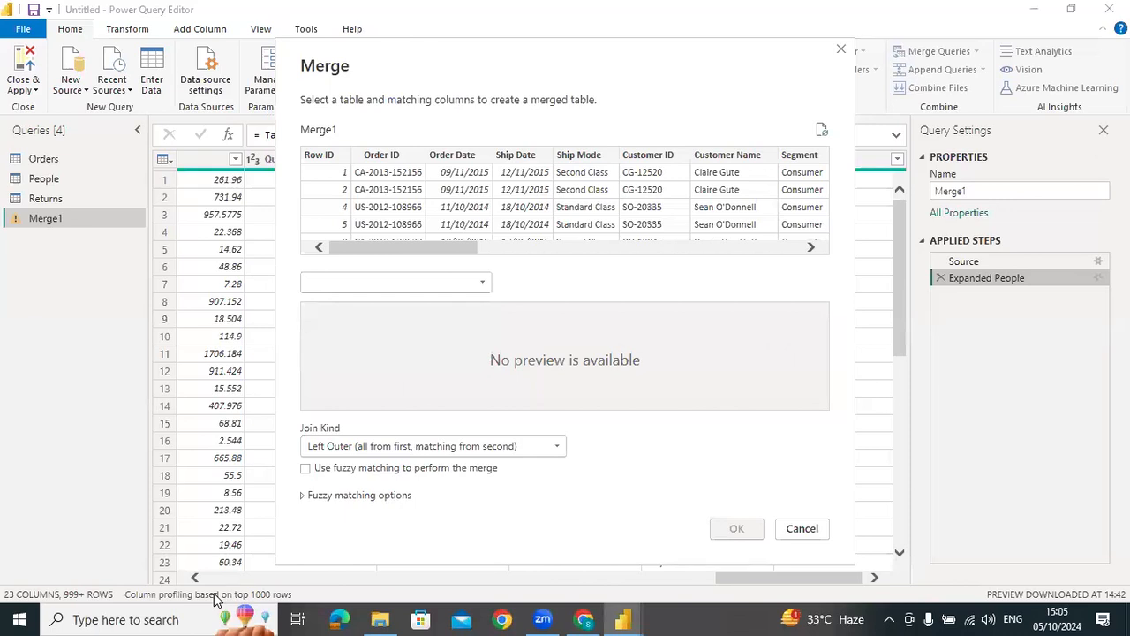
click(802, 528)
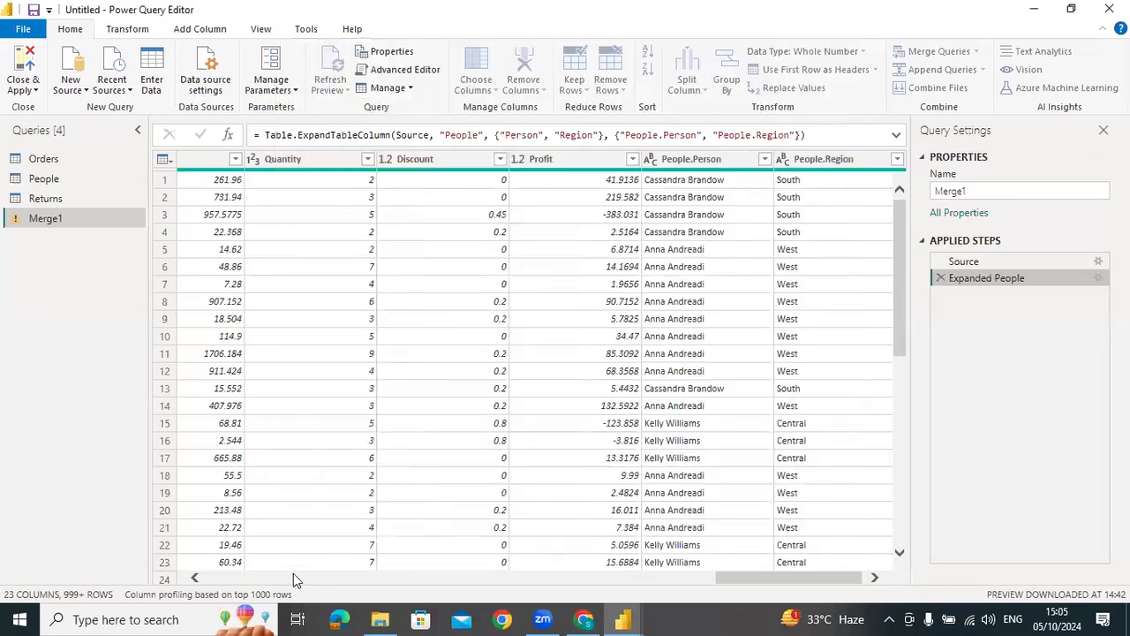
Base column profiling on the entire data set and show column quality, distribution and profile with Quantity selected
click(225, 597)
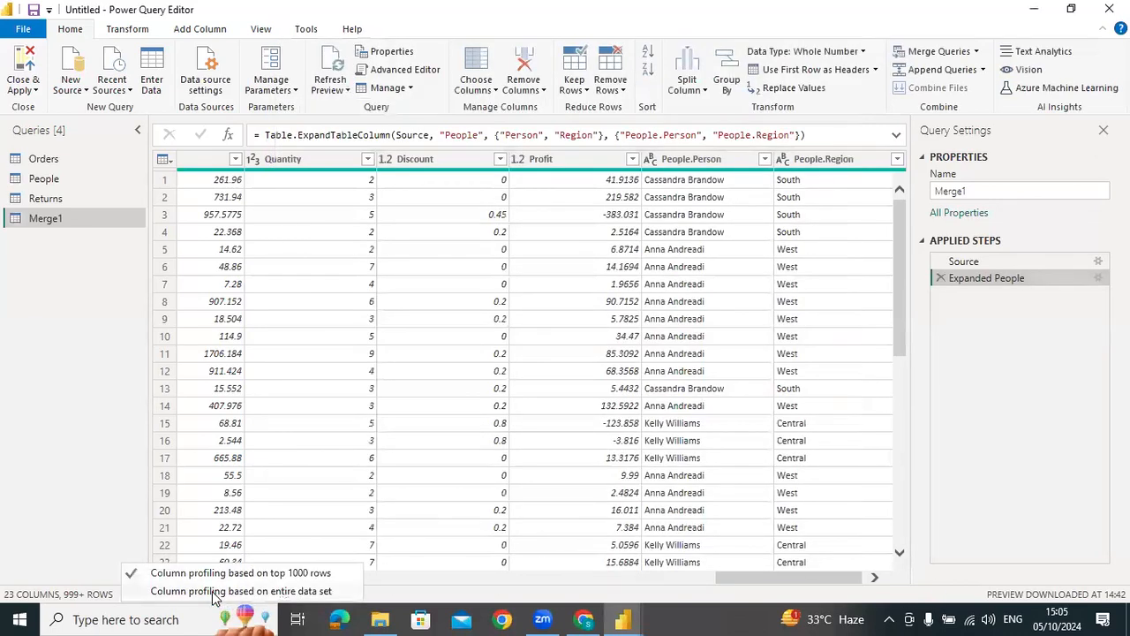
click(221, 592)
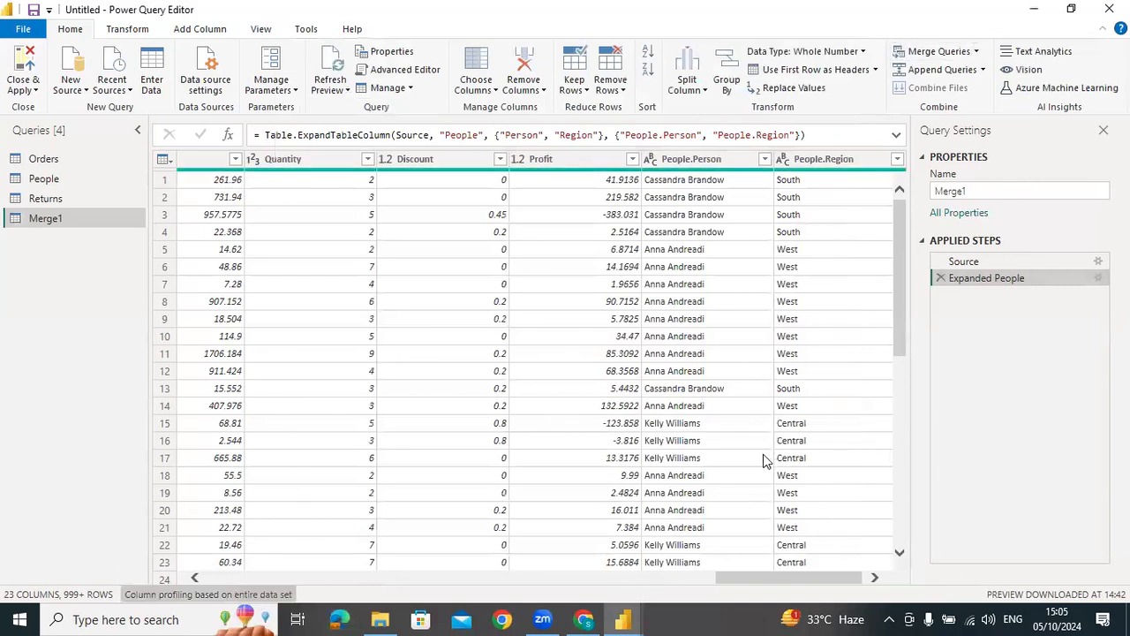
click(293, 159)
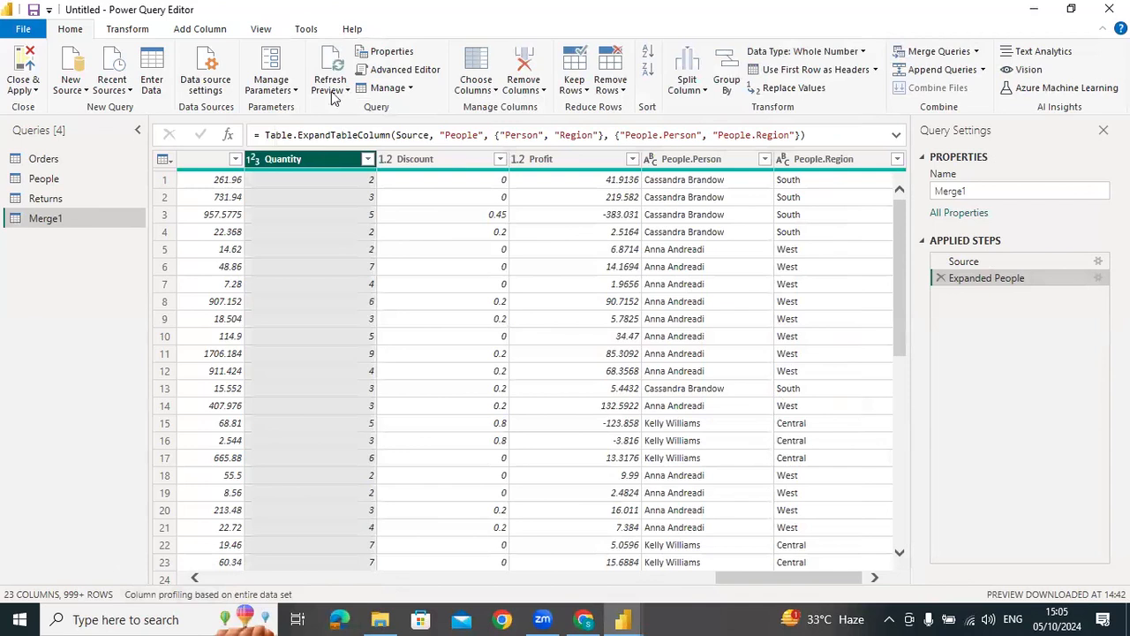
click(129, 29)
click(216, 30)
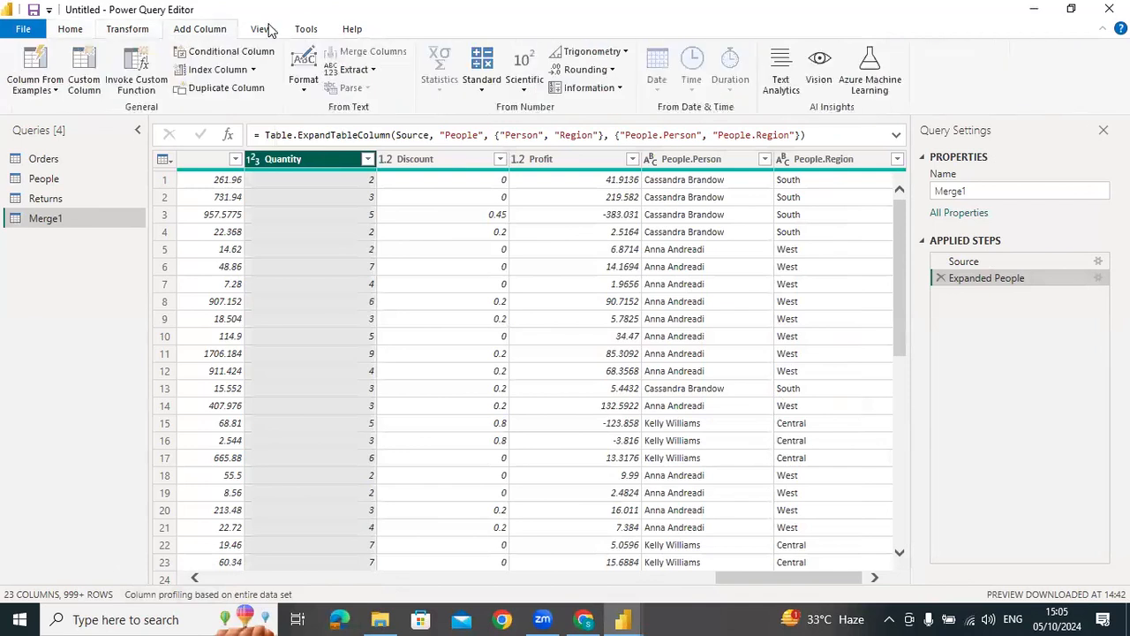
click(261, 29)
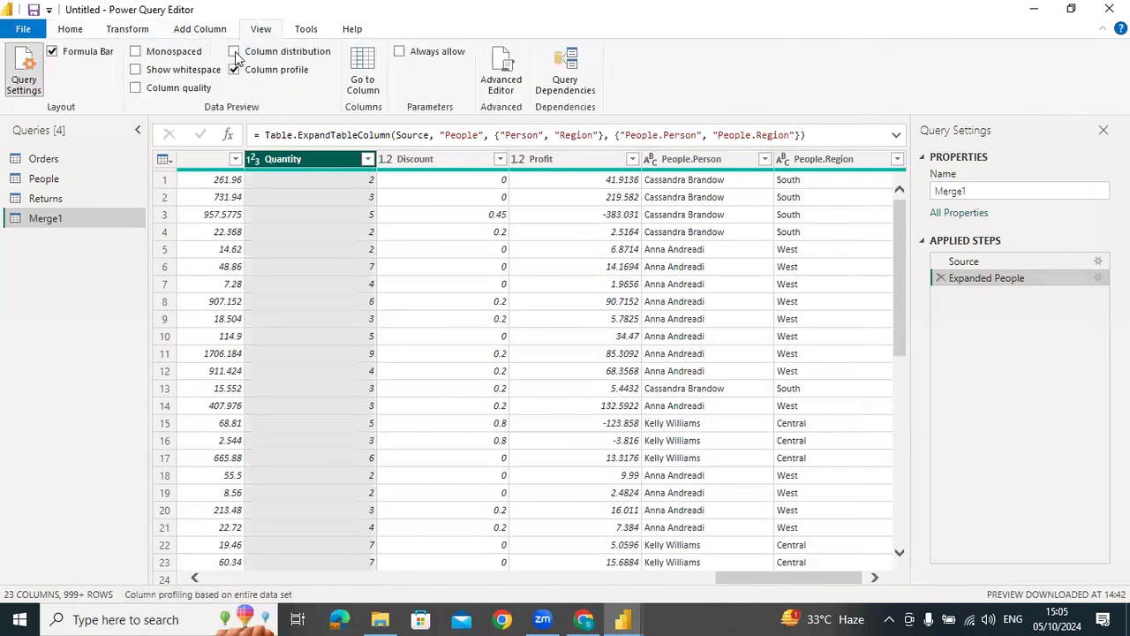
click(234, 51)
click(234, 69)
click(142, 86)
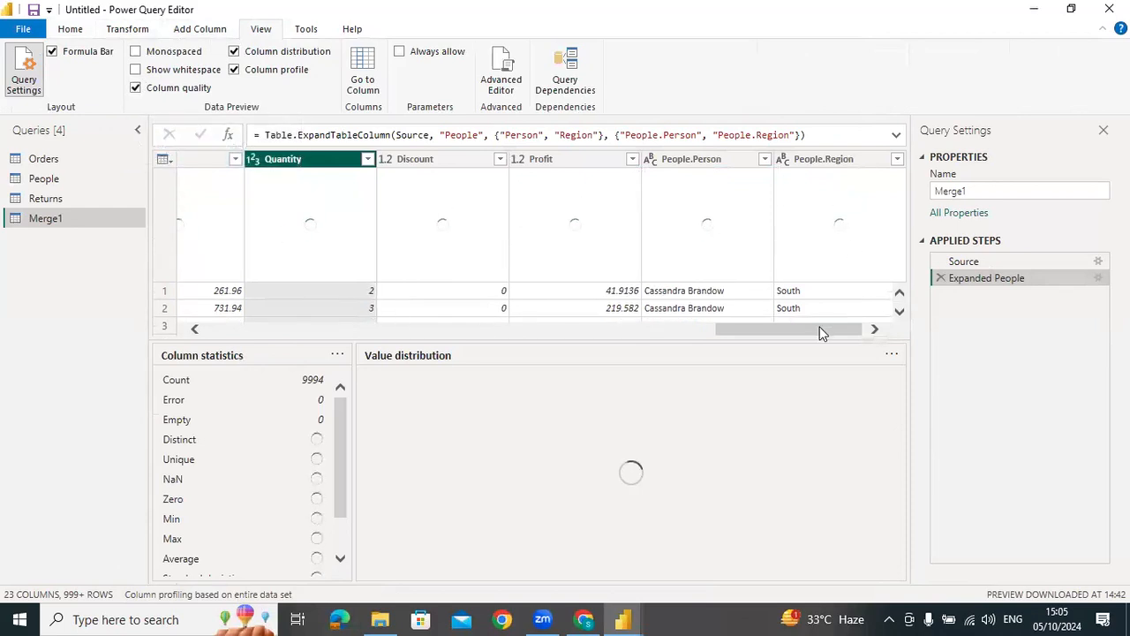
click(78, 33)
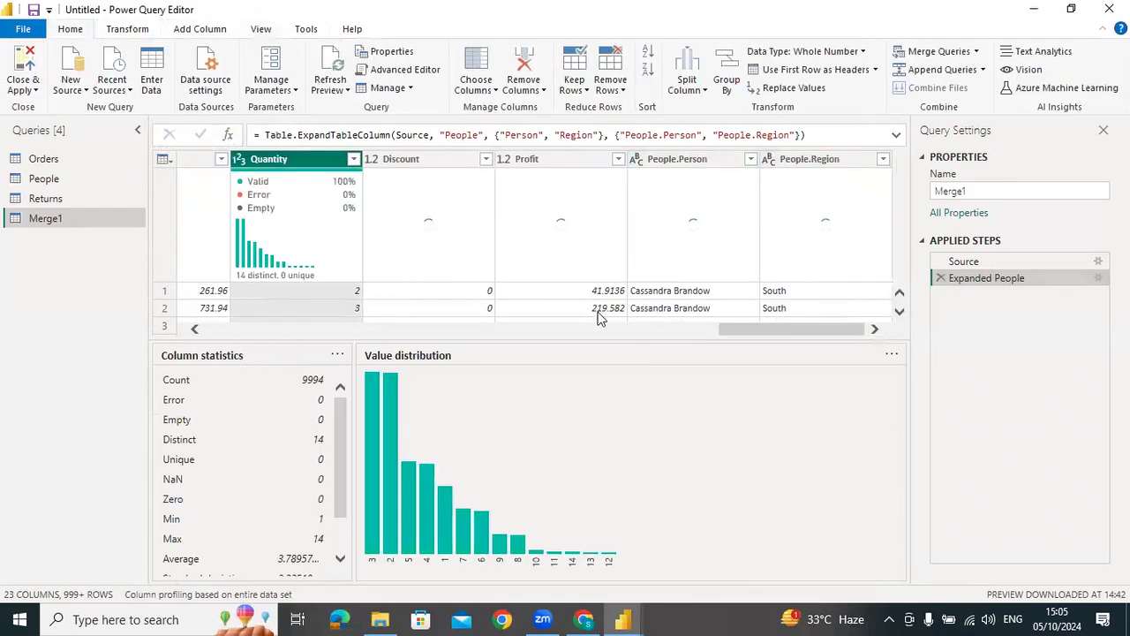
Merge the Returns table into Merge1 by matching both Order ID columns with an Inner join
click(975, 52)
click(975, 73)
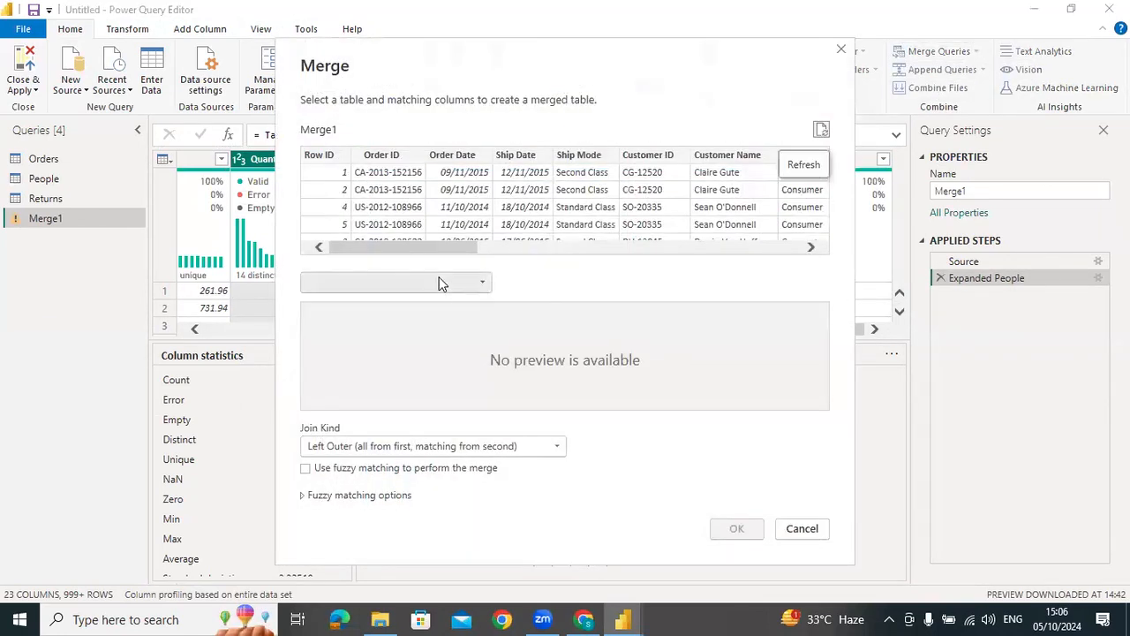
click(384, 283)
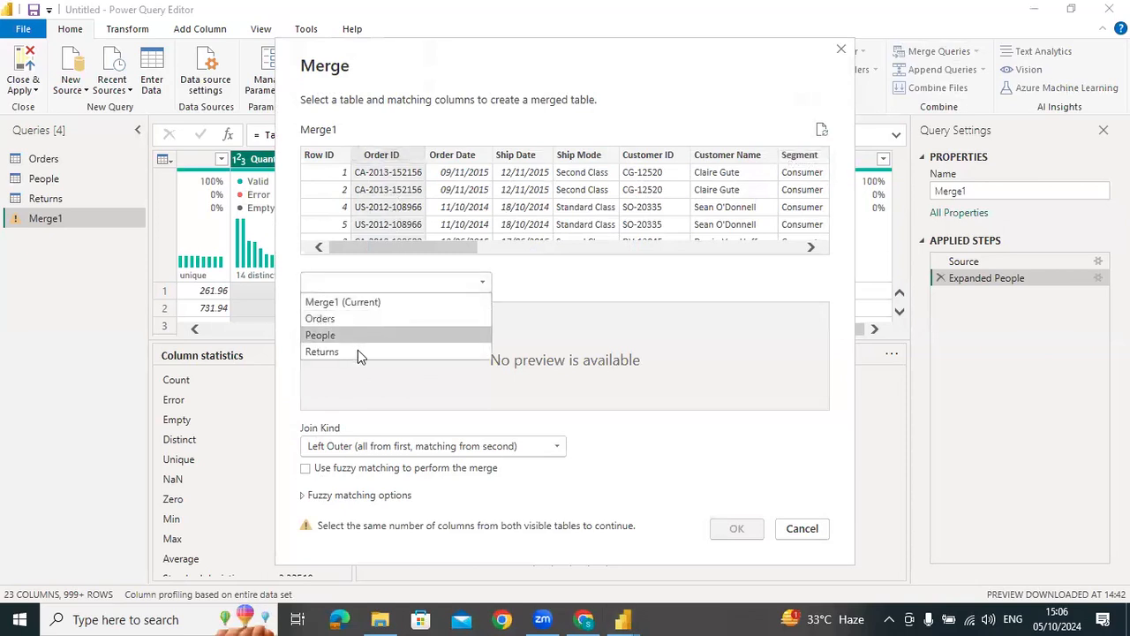
click(358, 350)
click(389, 310)
click(386, 451)
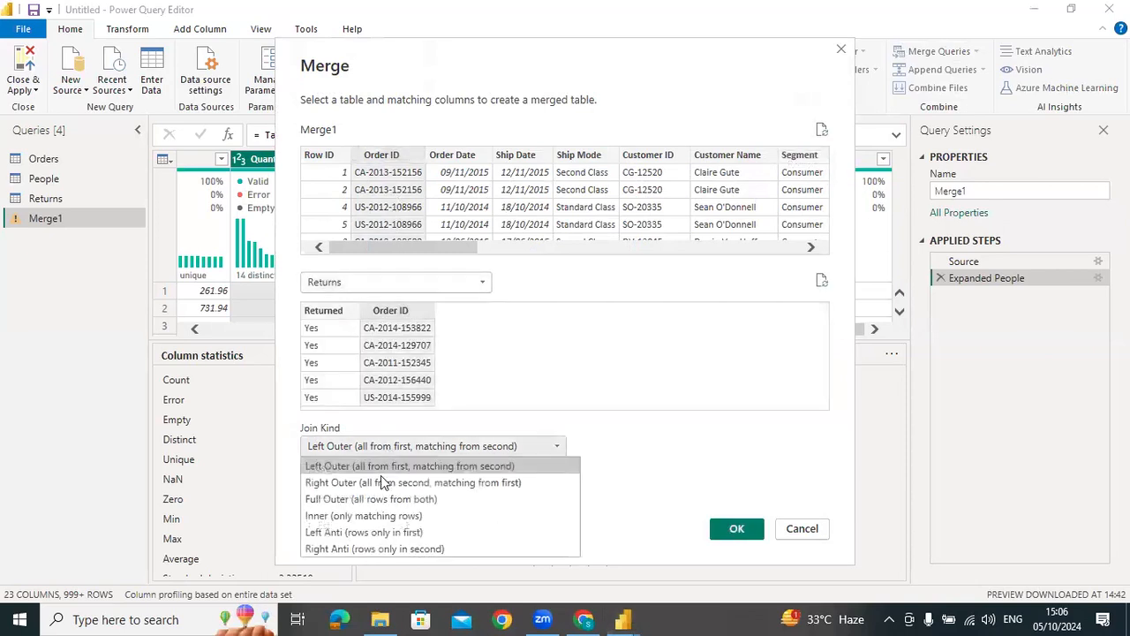
click(547, 523)
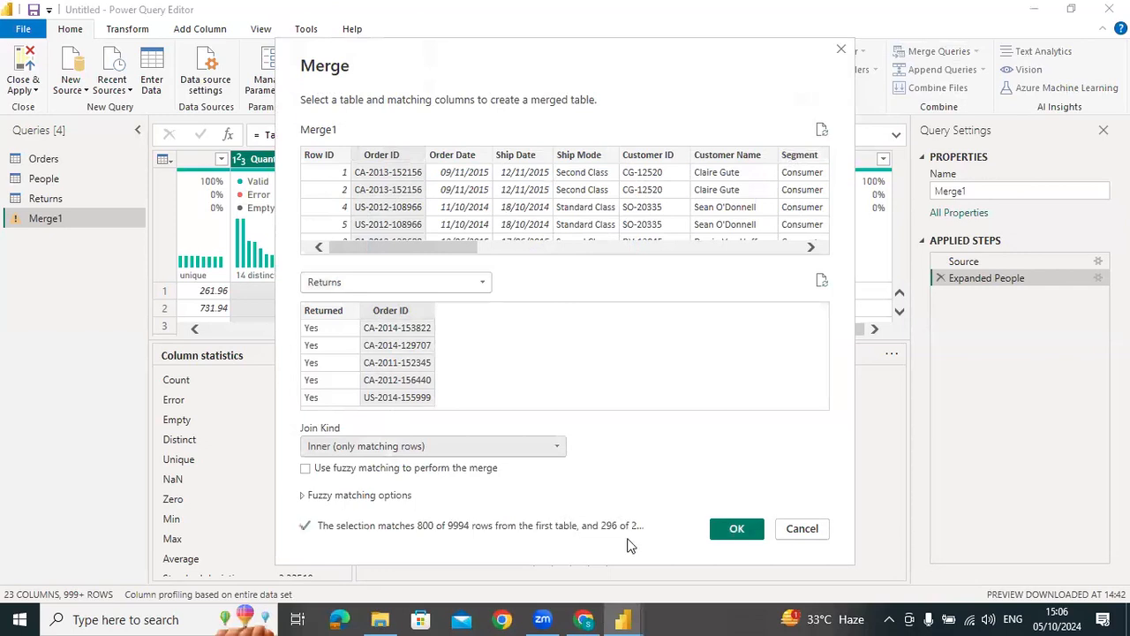
click(737, 530)
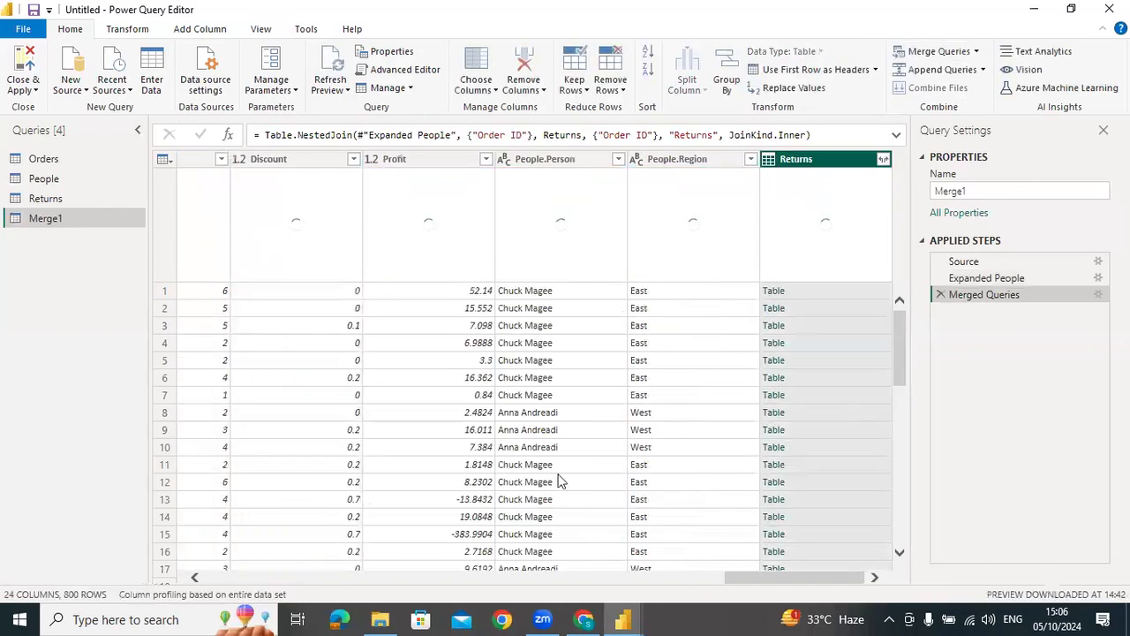
View the People.Region column profile, and expand the Returns column into Returned only, using the original column name as prefix
click(690, 162)
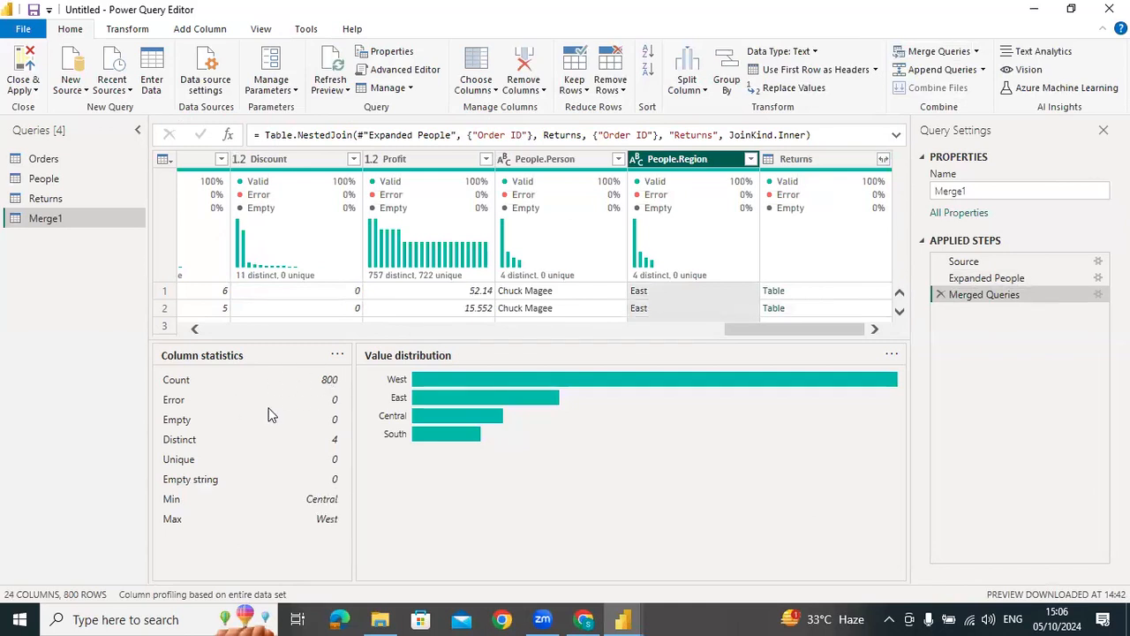
click(837, 167)
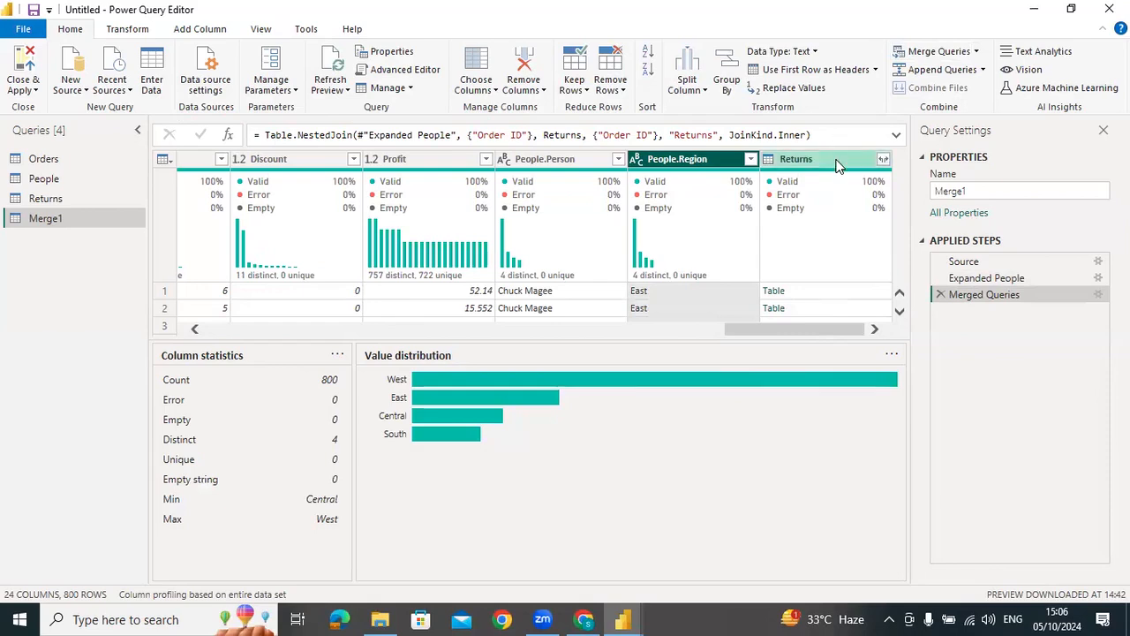
click(883, 159)
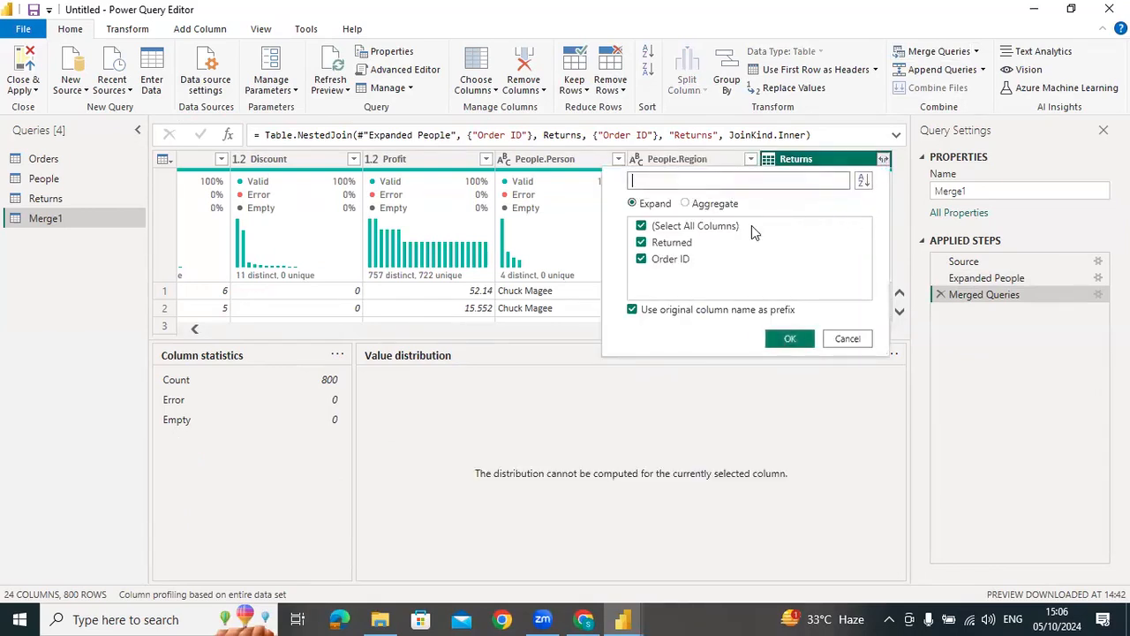
click(642, 260)
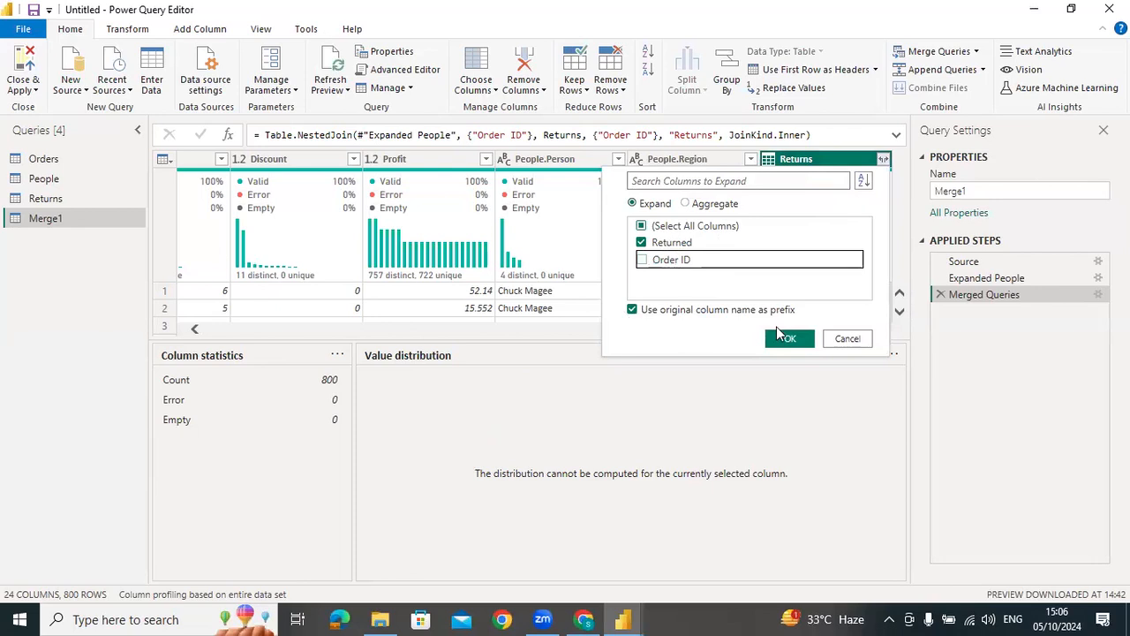
click(780, 339)
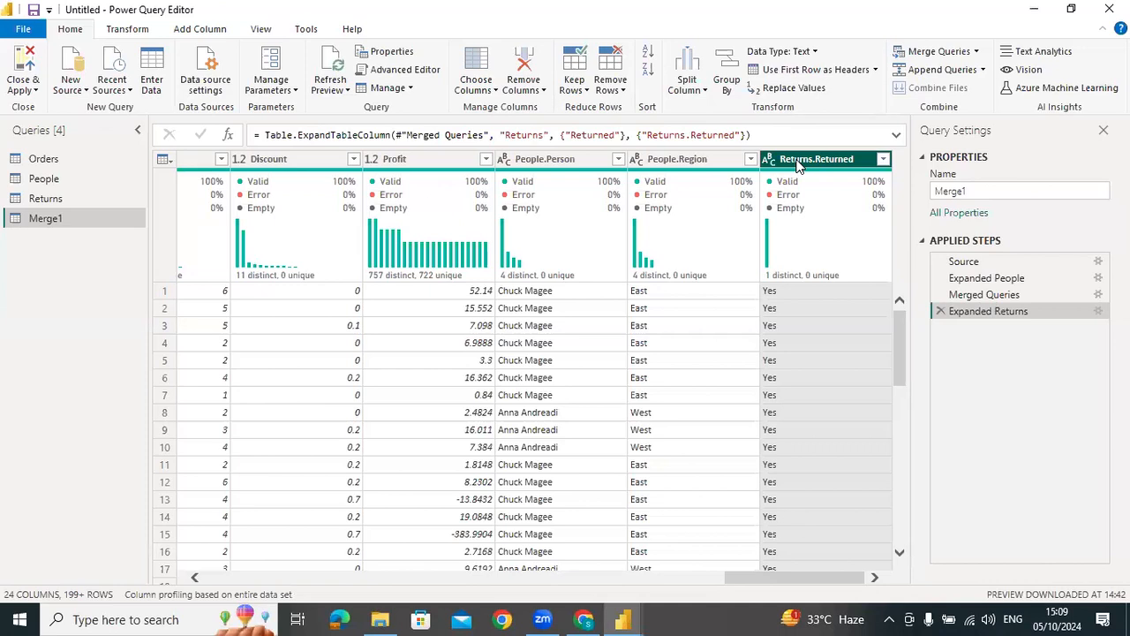
click(982, 69)
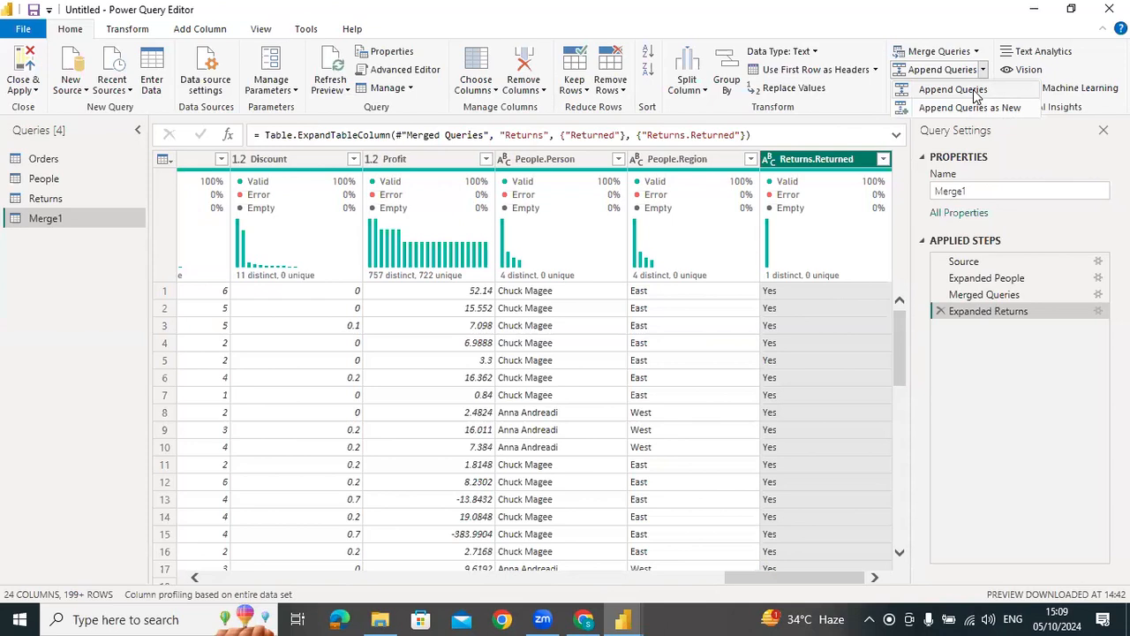
click(380, 619)
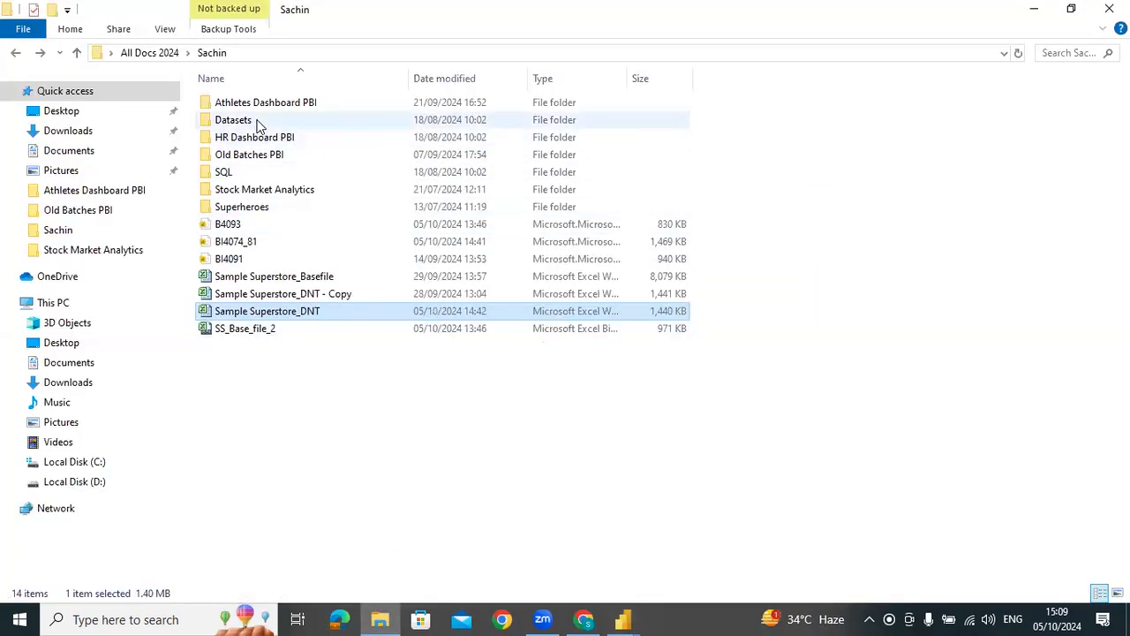
click(303, 369)
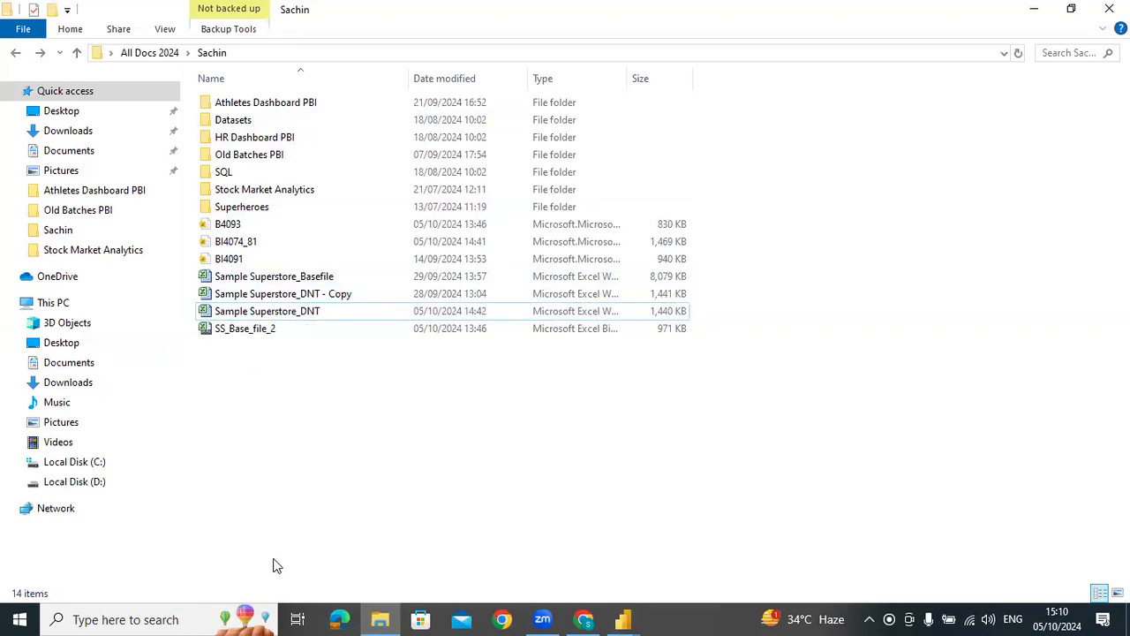
key(alt+Tab)
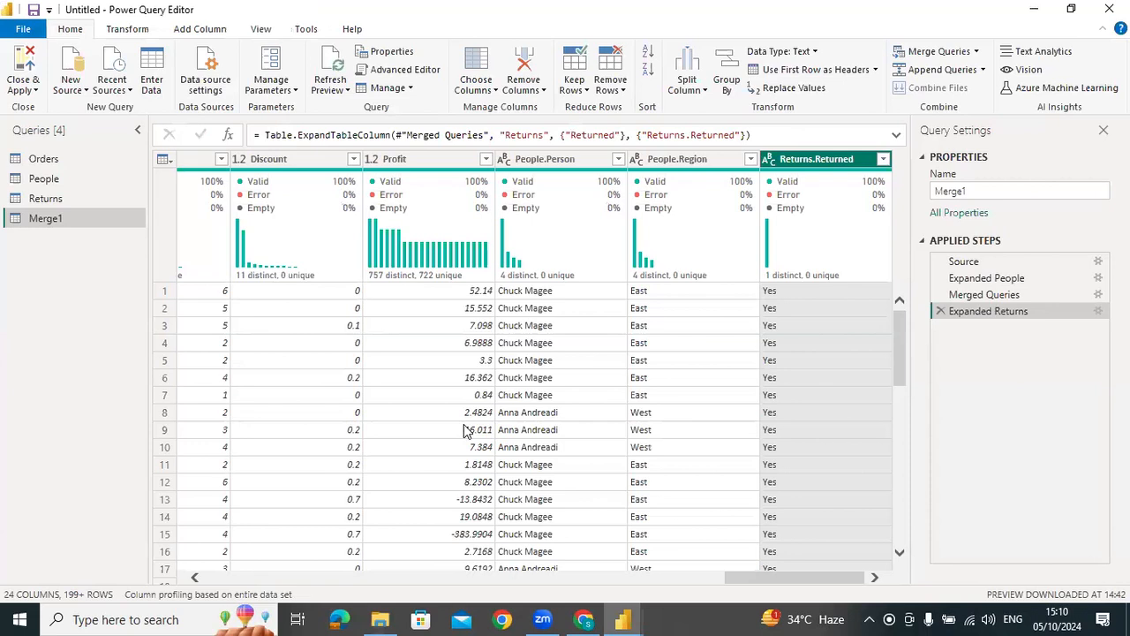
click(792, 88)
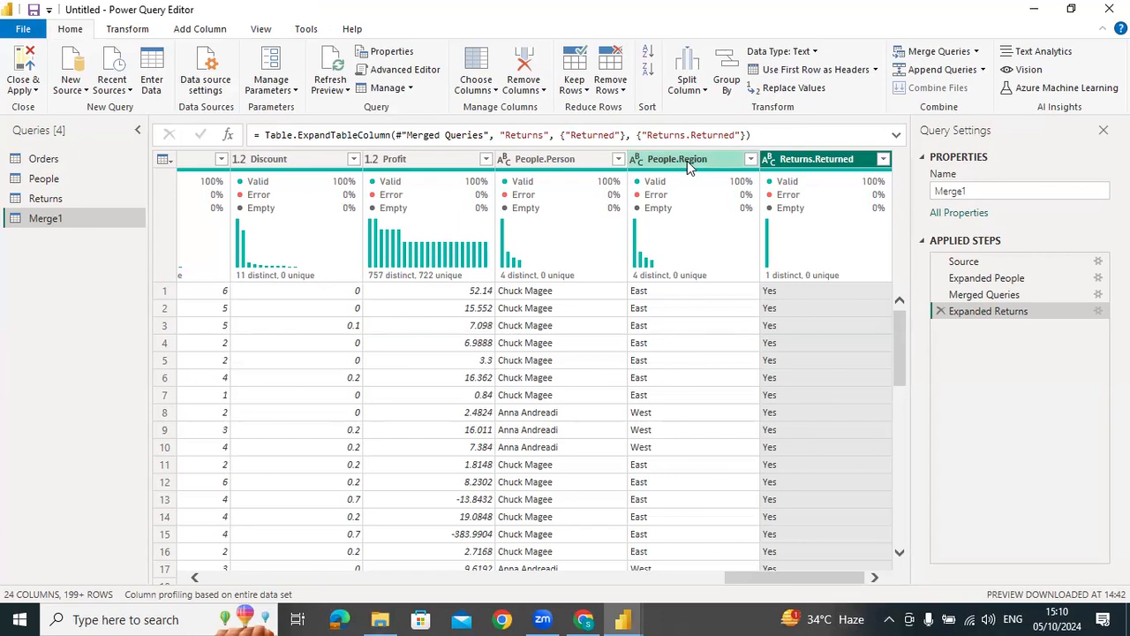
click(976, 51)
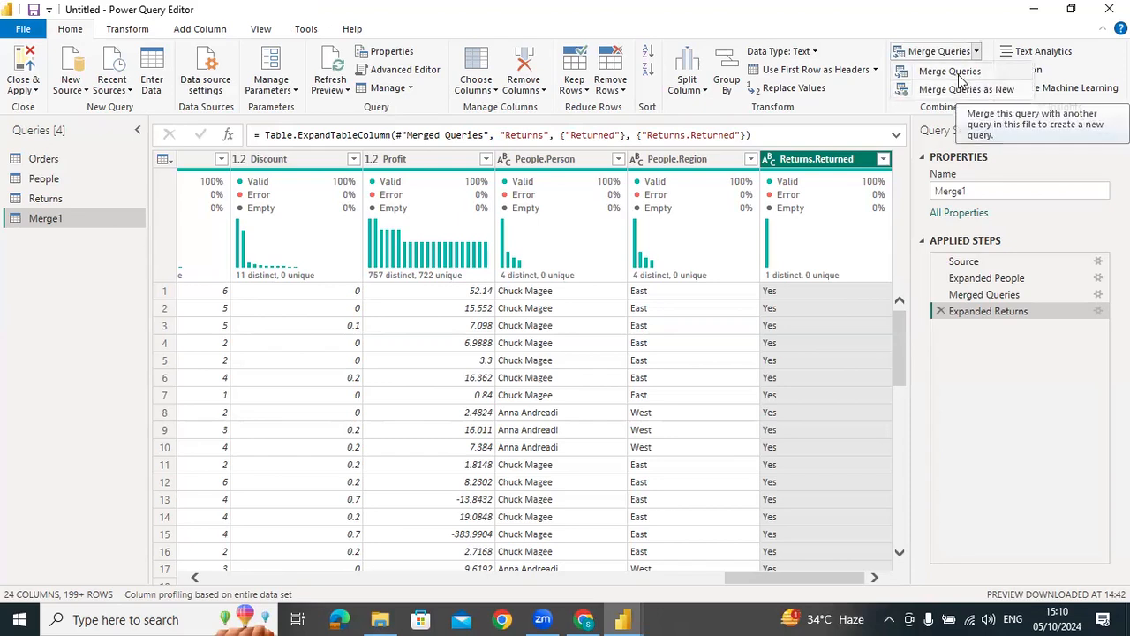
click(967, 90)
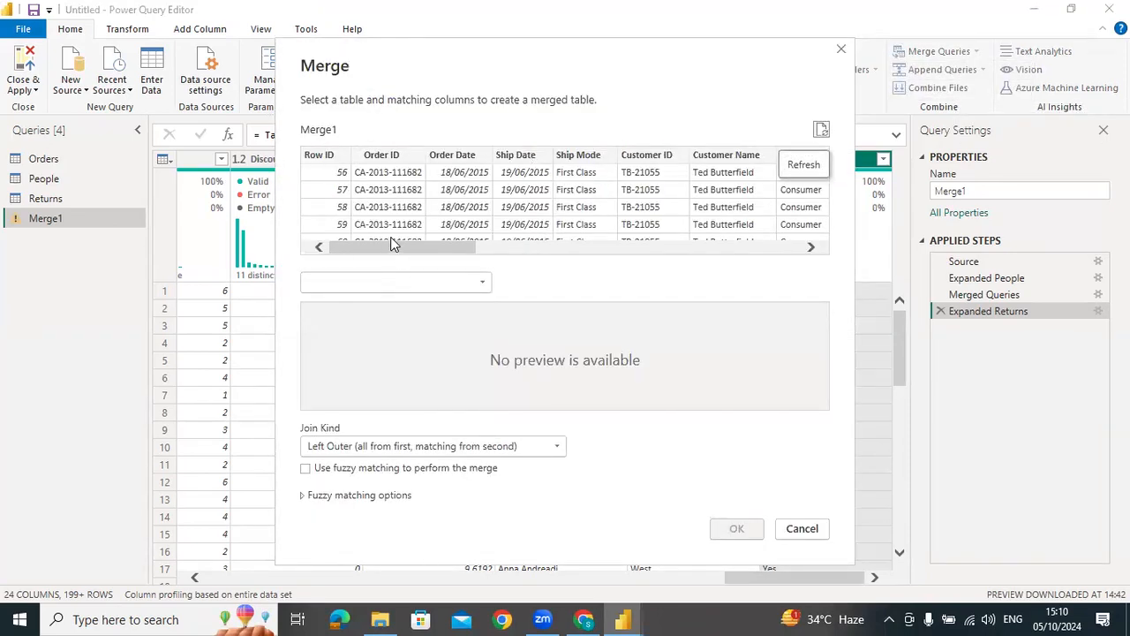
click(408, 284)
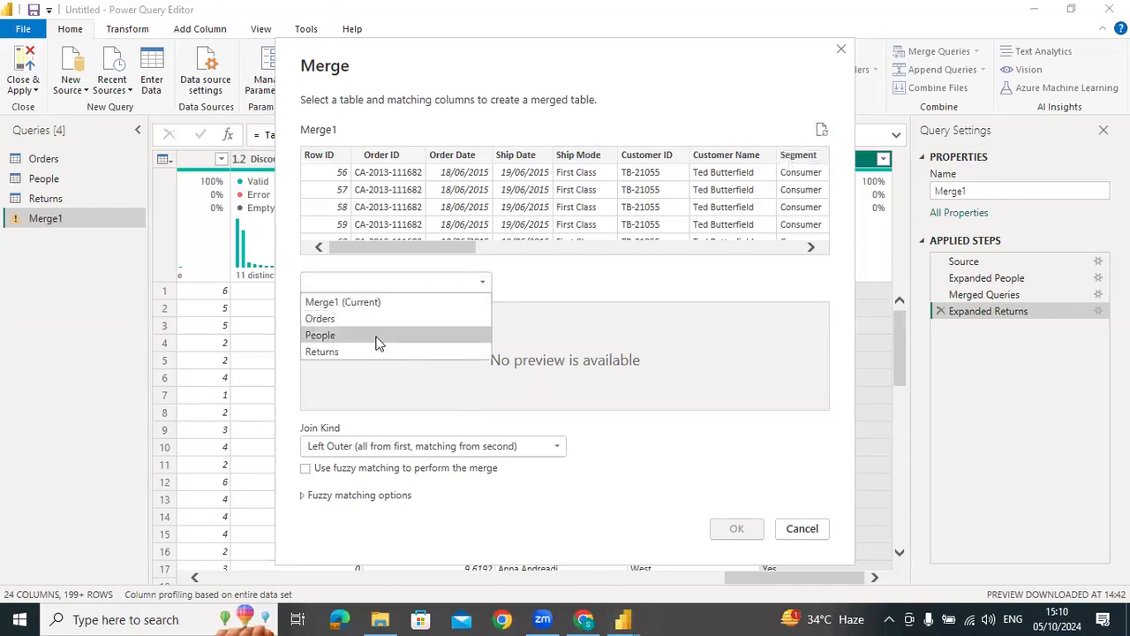
click(375, 336)
click(407, 310)
drag(454, 250, 590, 254)
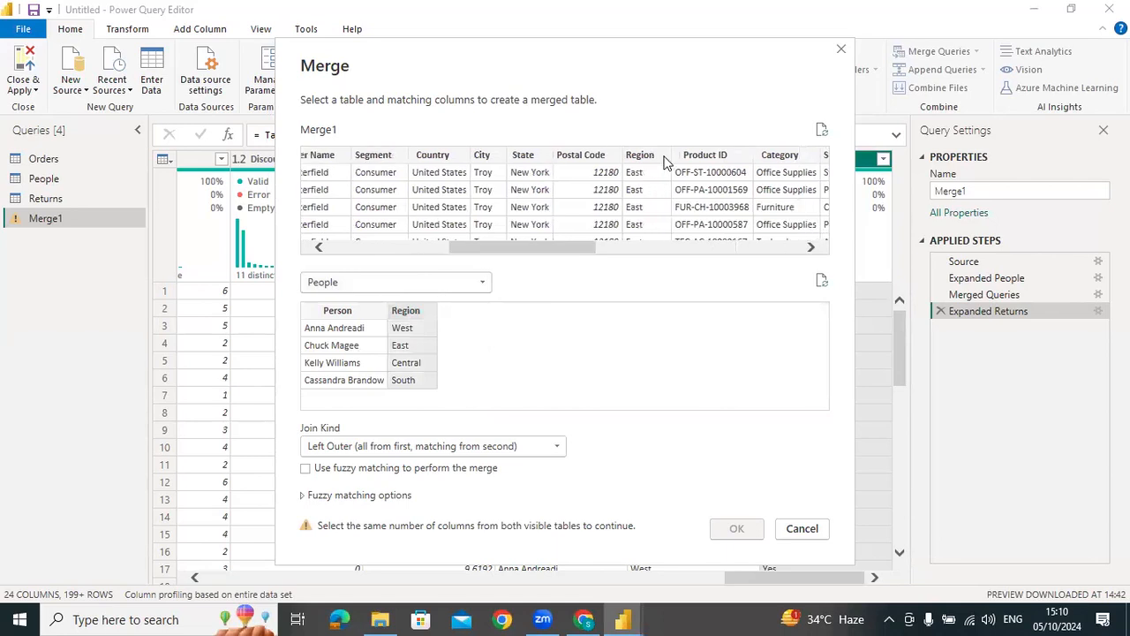
click(642, 157)
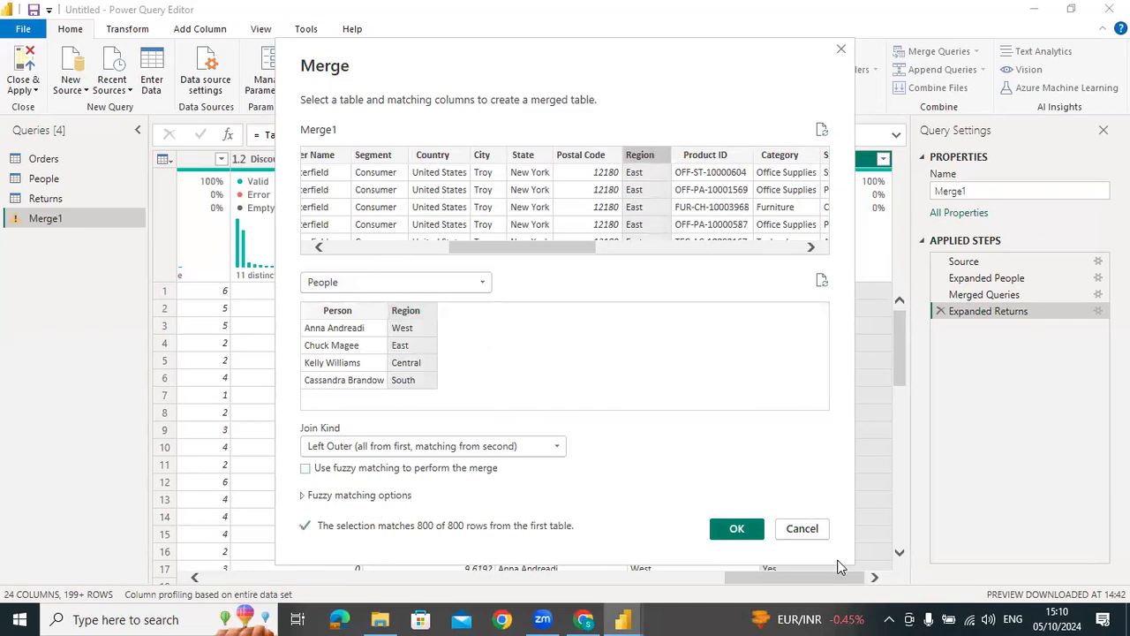
click(802, 528)
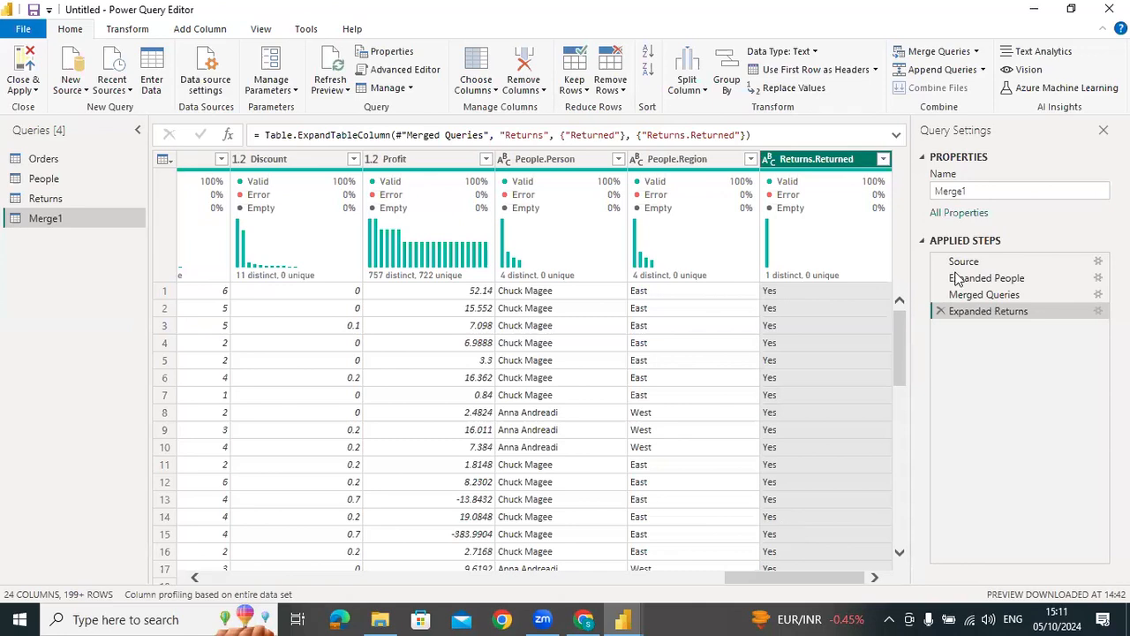
click(127, 33)
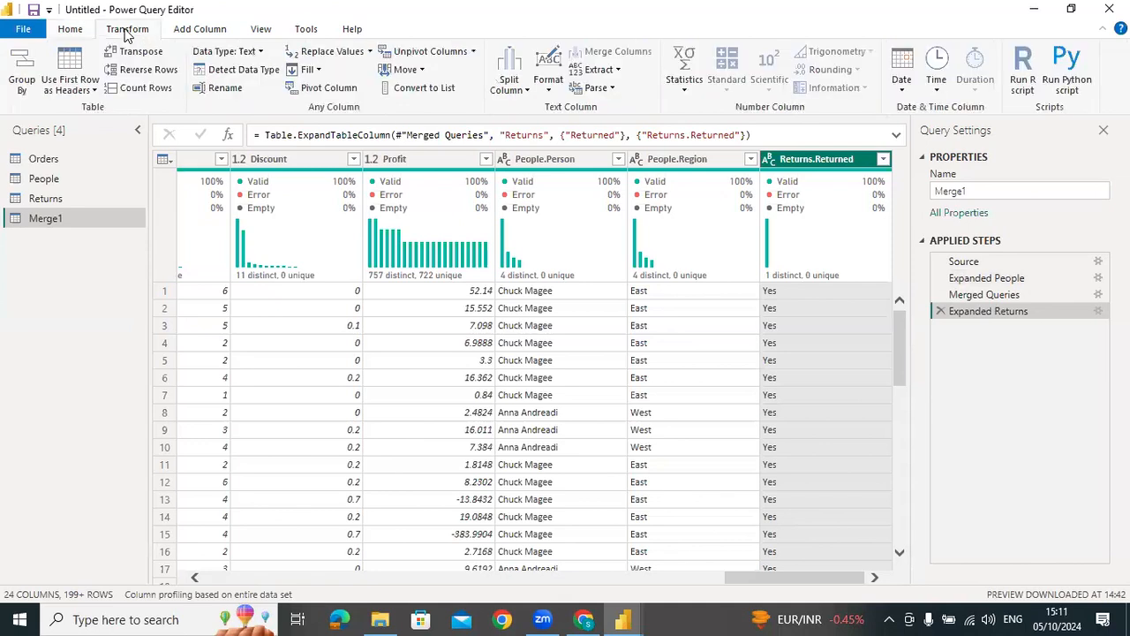
click(223, 31)
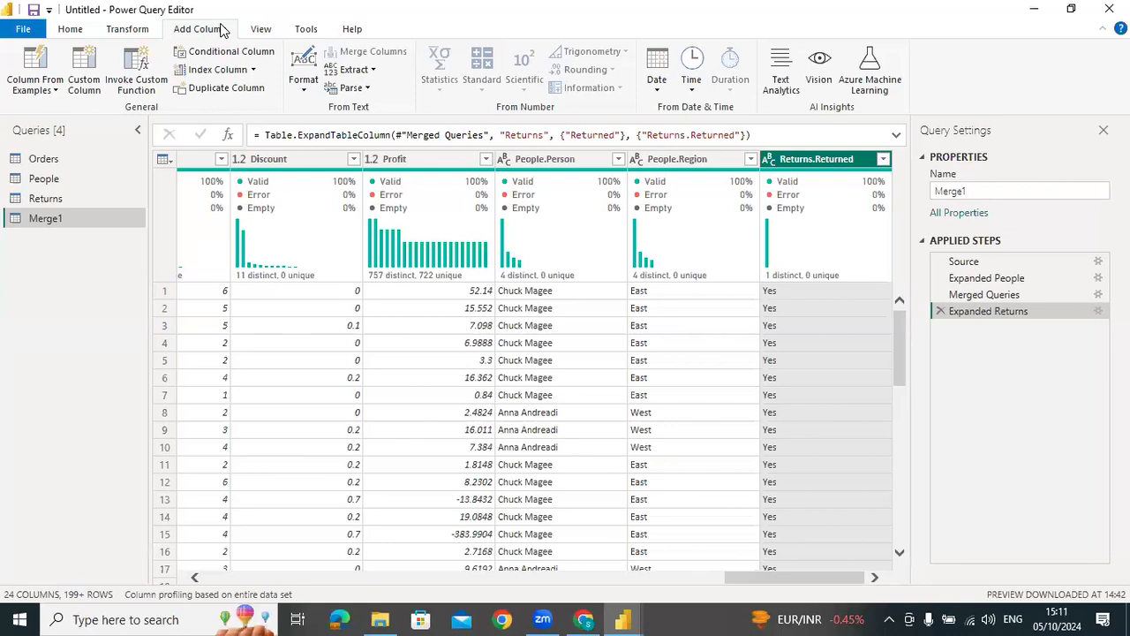
click(258, 31)
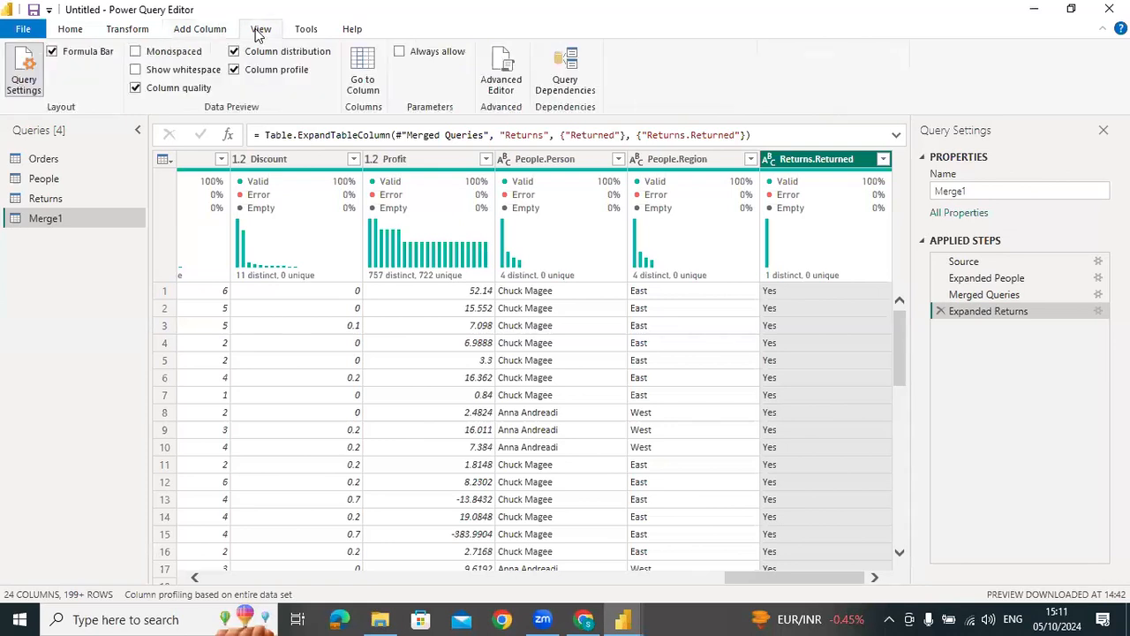
click(305, 33)
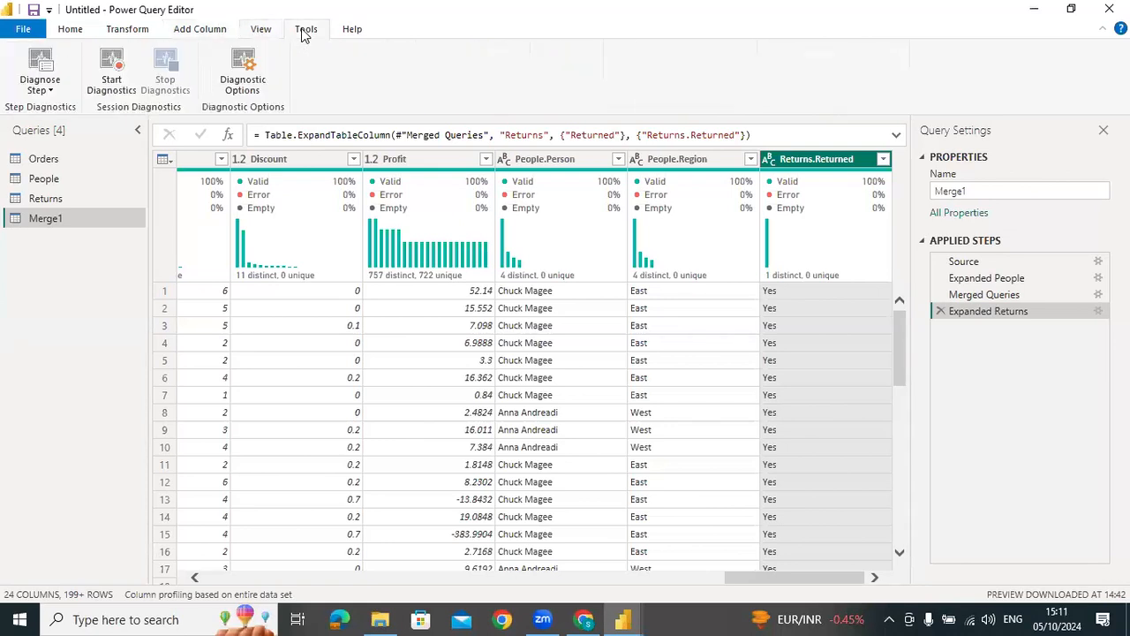
click(127, 29)
click(71, 29)
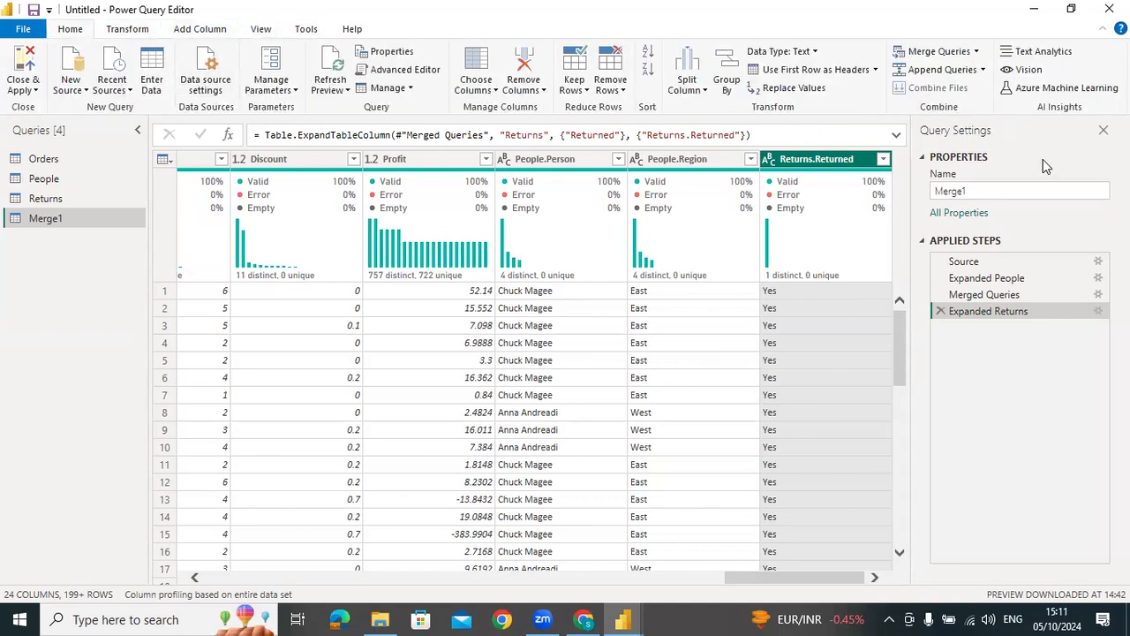
Examine the M code of the Merge1 query and of the Orders query in the Advanced Editor, leaving both unedited
click(397, 69)
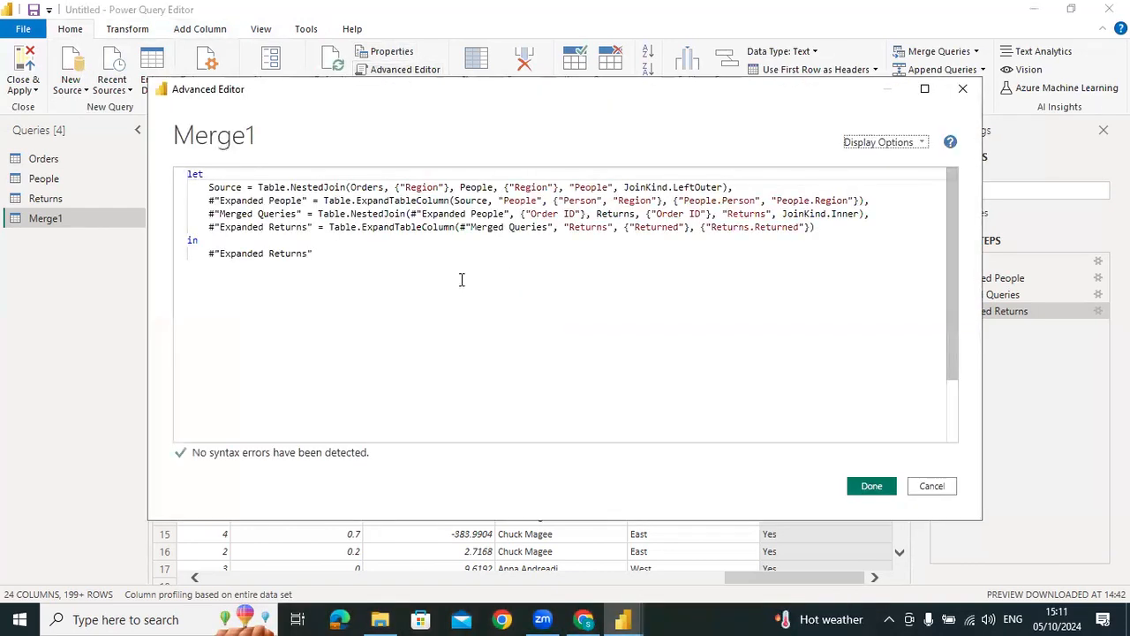
click(936, 491)
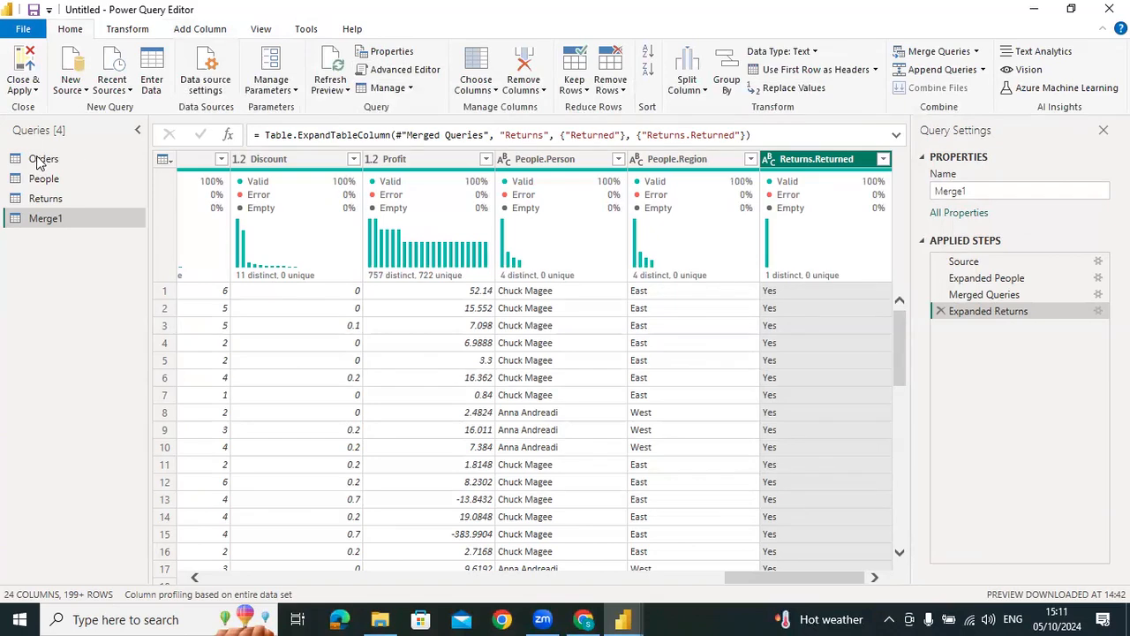
click(40, 158)
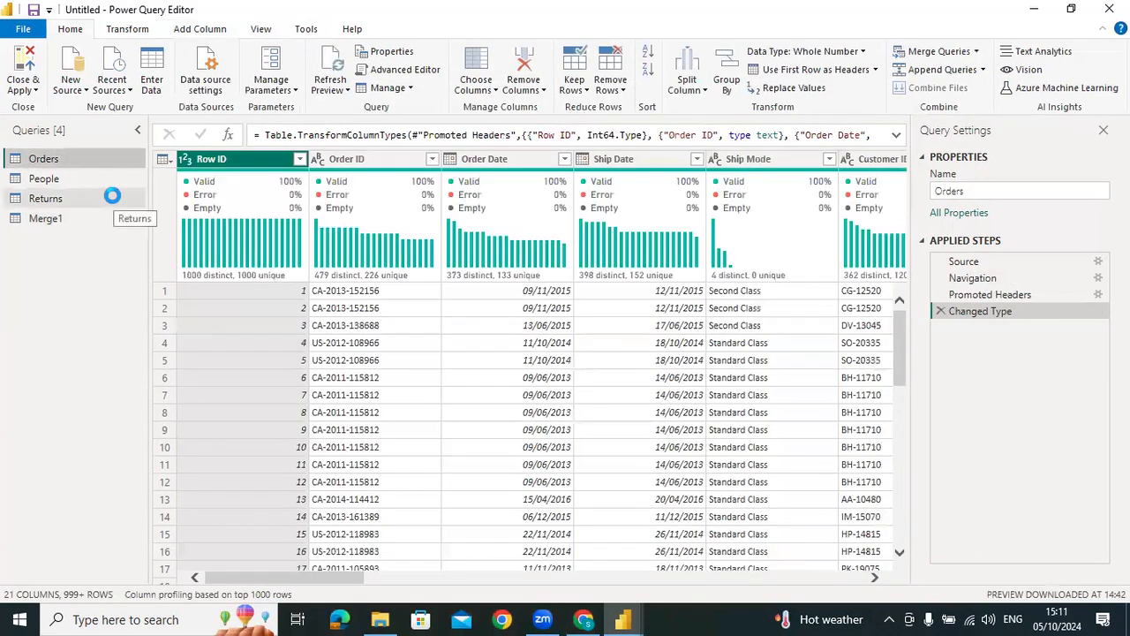
click(413, 91)
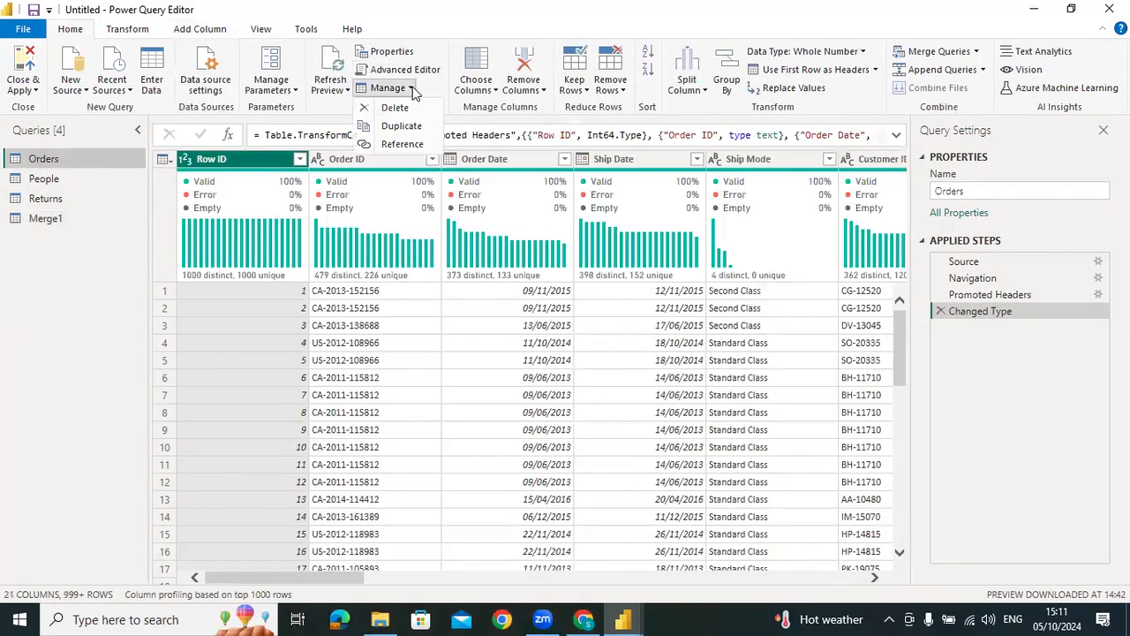
click(411, 89)
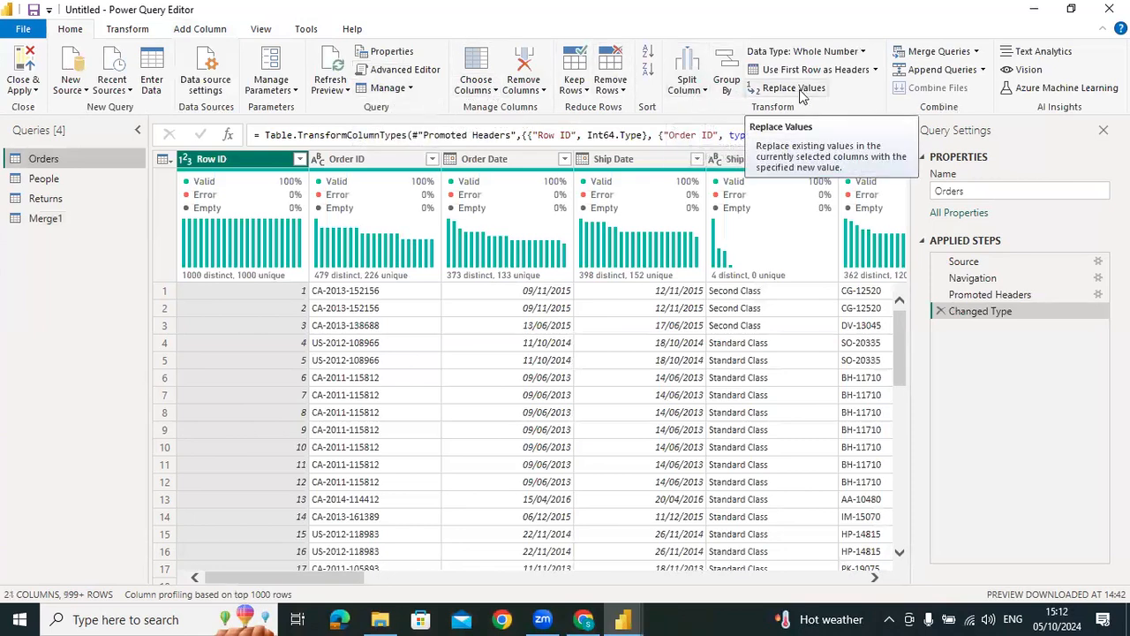
click(976, 52)
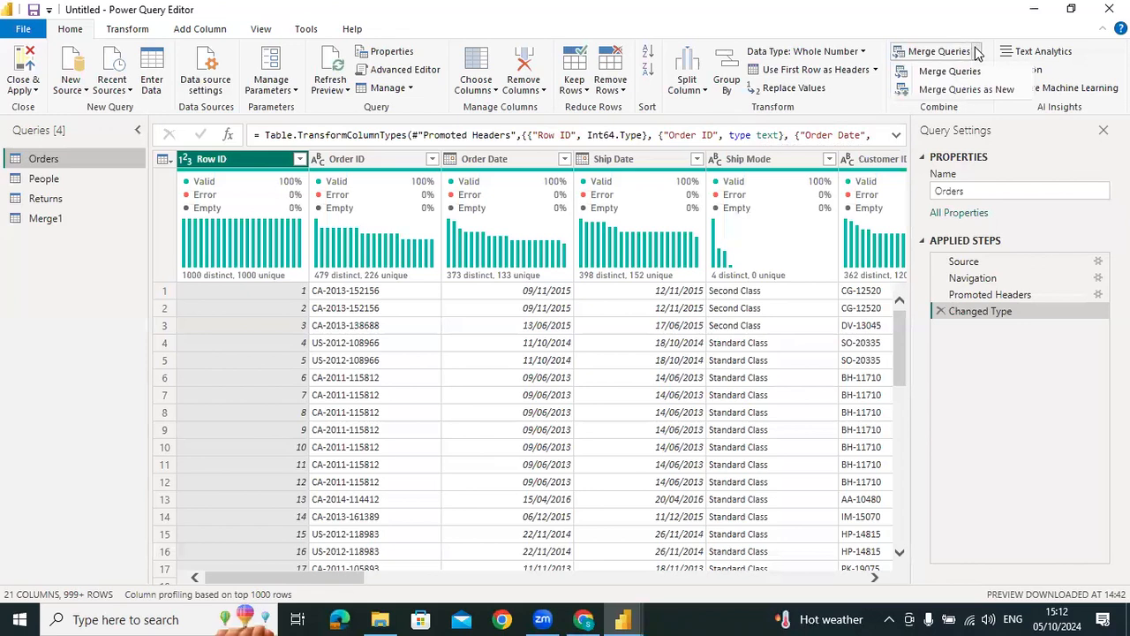
click(977, 52)
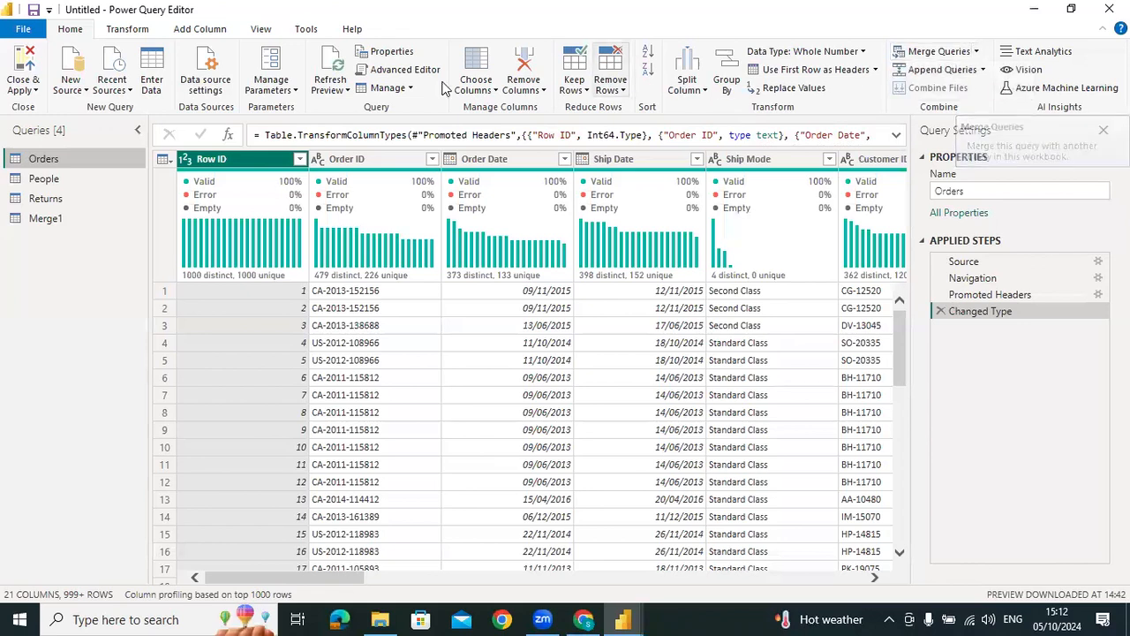
click(378, 72)
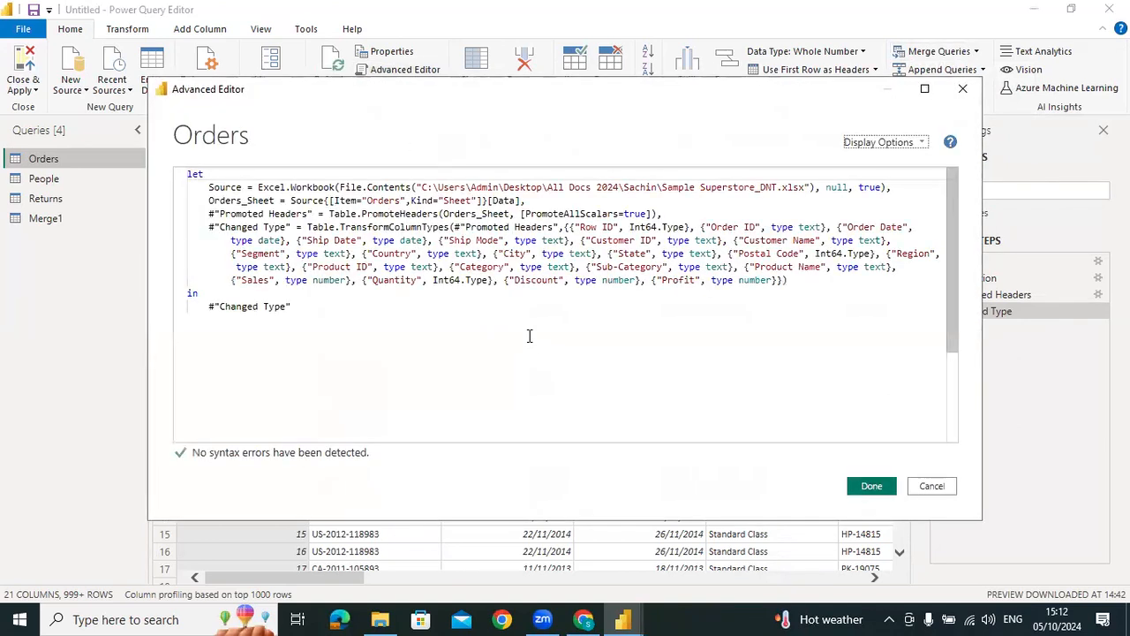
click(932, 486)
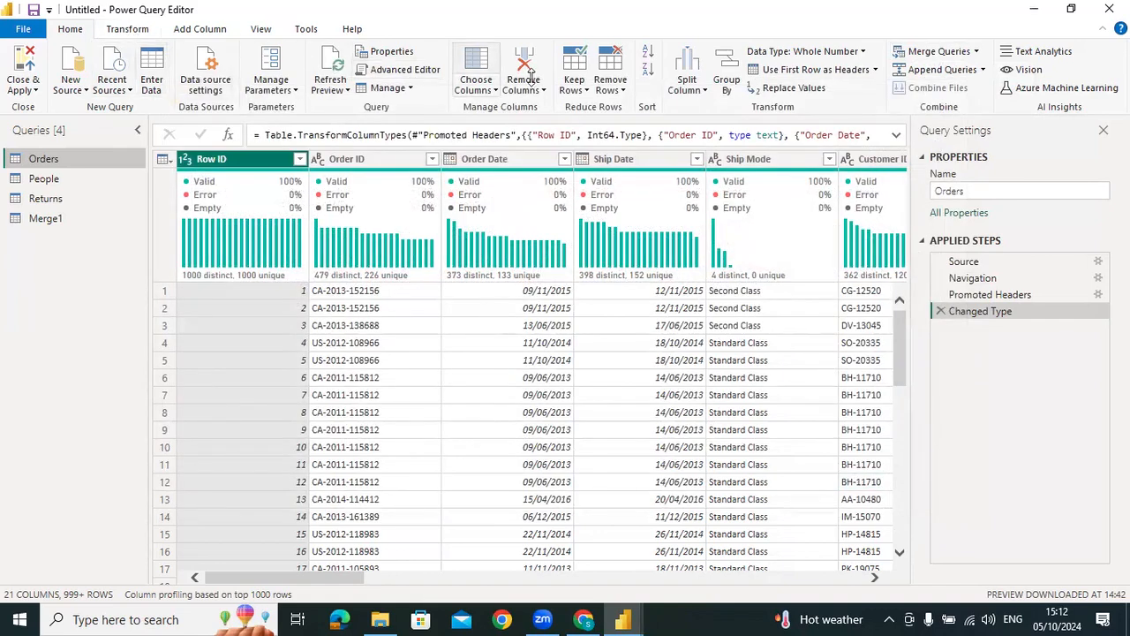
Switch to the Chrome browser and open ChatGPT in the second tab
click(705, 81)
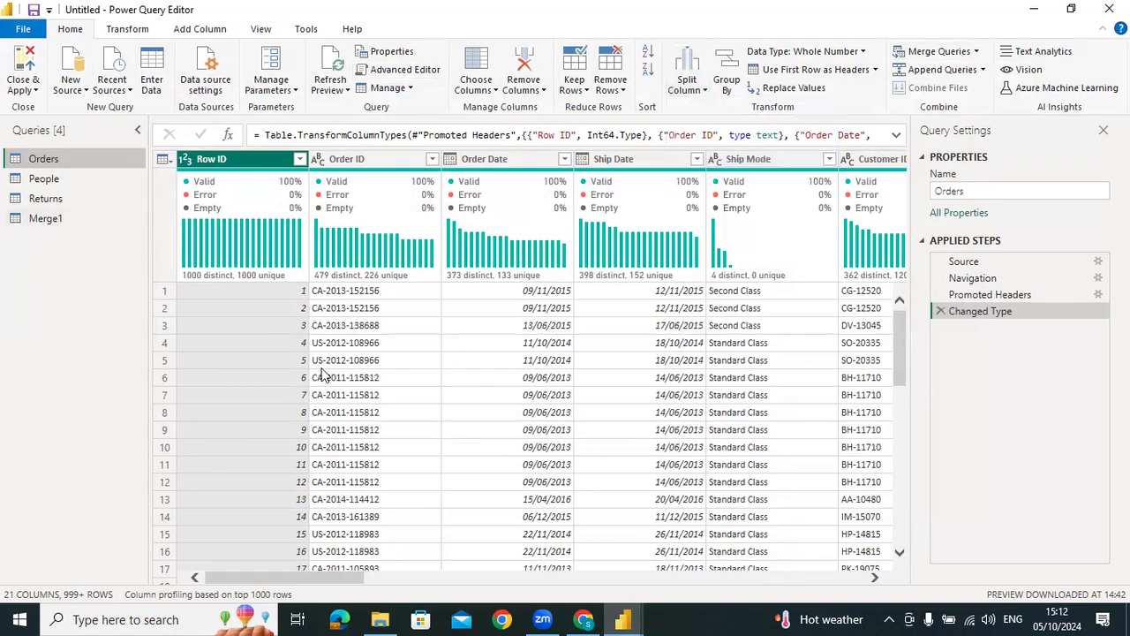
click(585, 619)
click(242, 17)
text(goo)
key(Return)
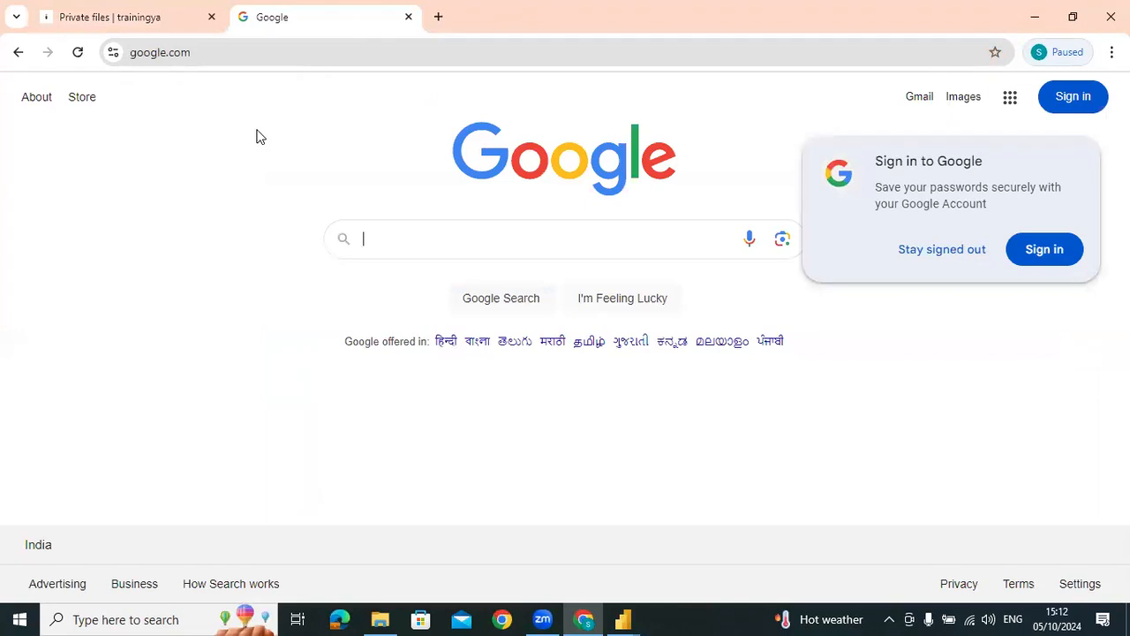
click(395, 238)
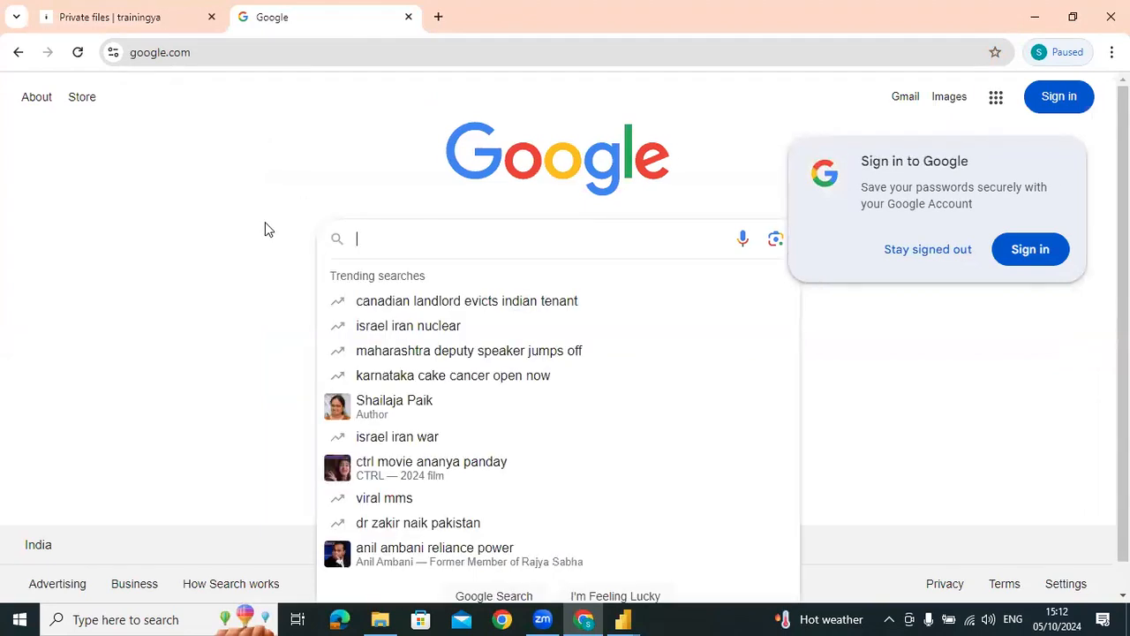
click(296, 47)
text(chat)
key(Return)
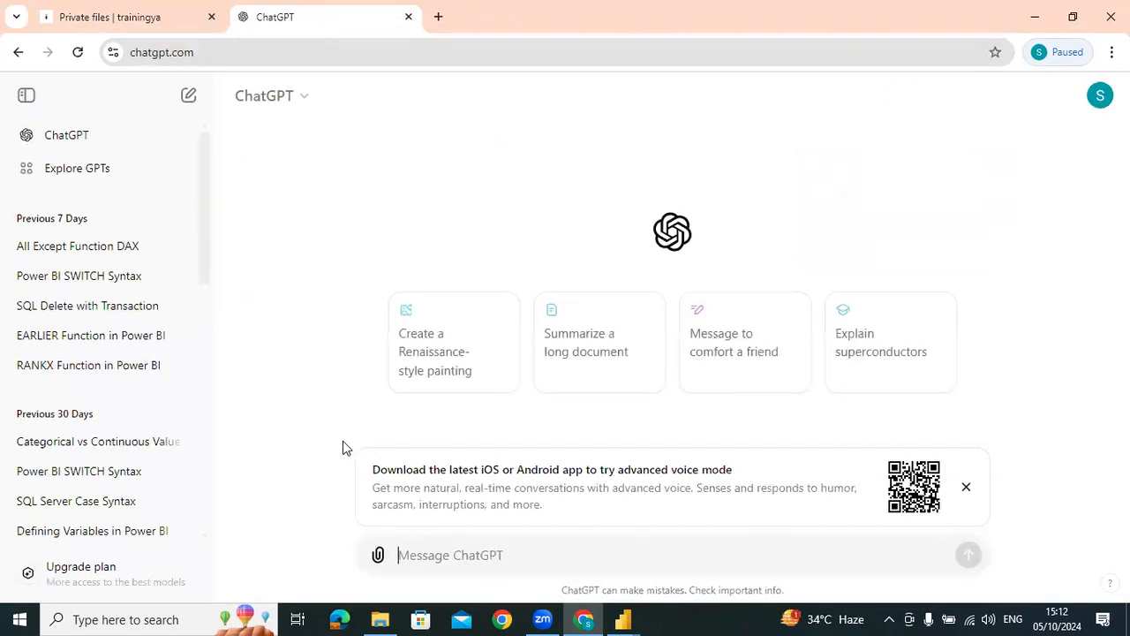
Ask ChatGPT "power bi >> power query editor >> created filtered table from 1 table"
text(power bi >> power query editor >> created filtered ta)
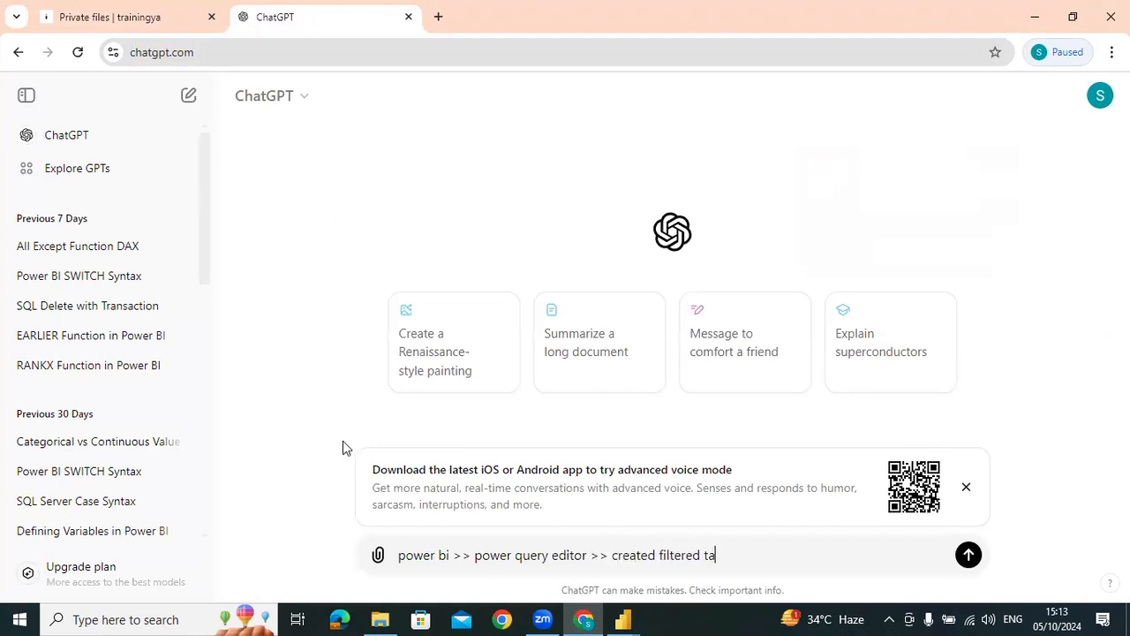
text(om 1 table)
key(Return)
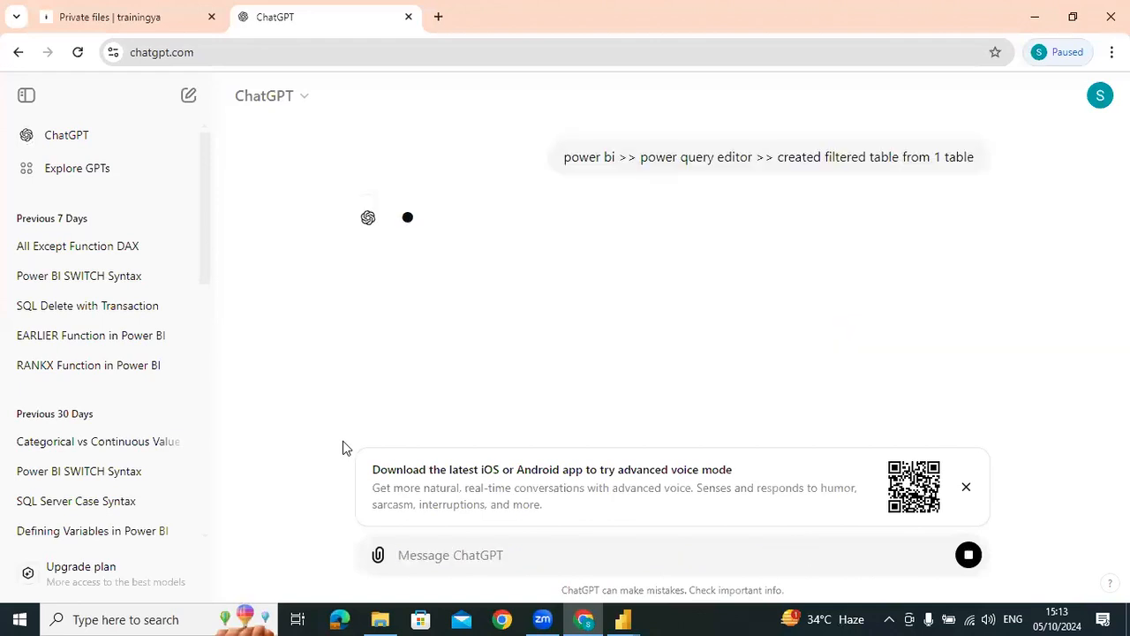
Read ChatGPT's instructions on filtering a table, referencing it and renaming the new query
key(alt+Tab)
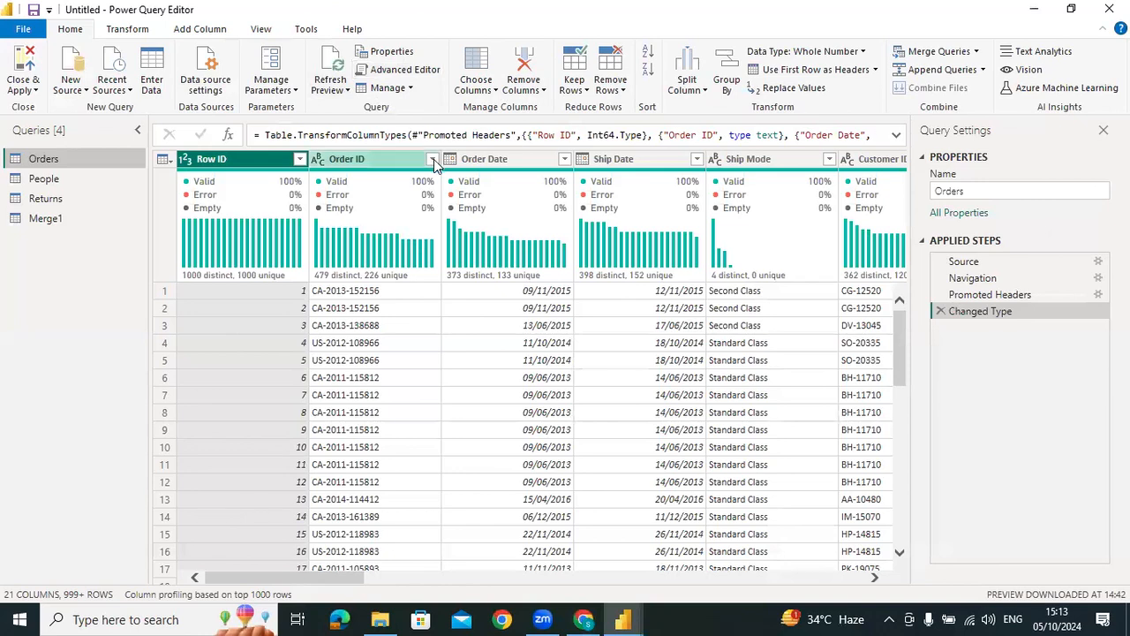
key(alt+Tab)
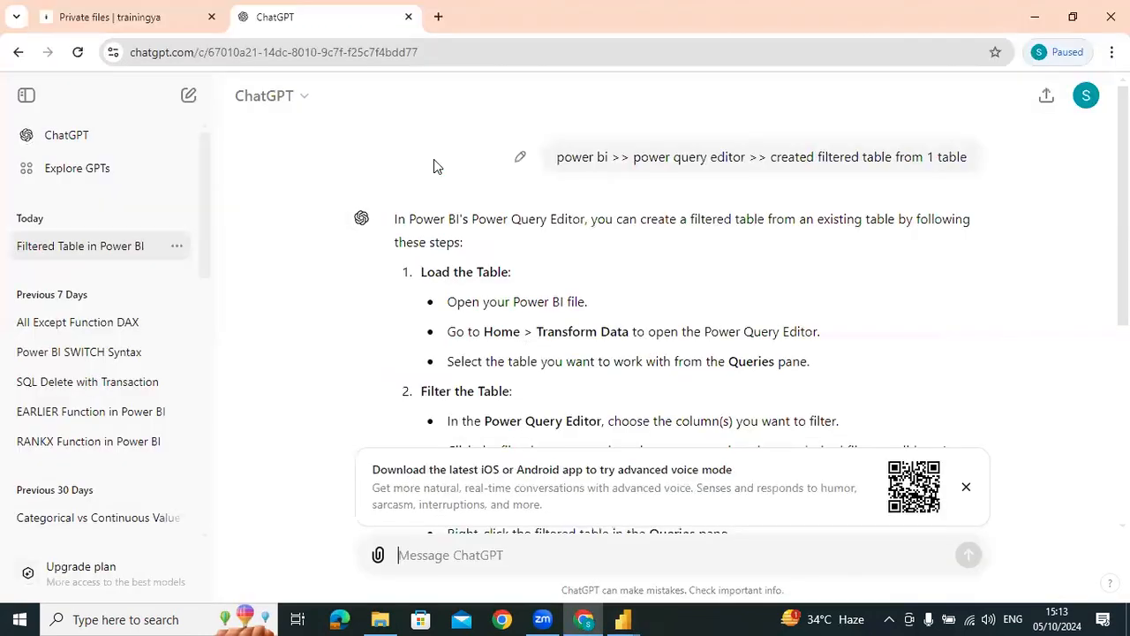
scroll(674, 277, down, 1)
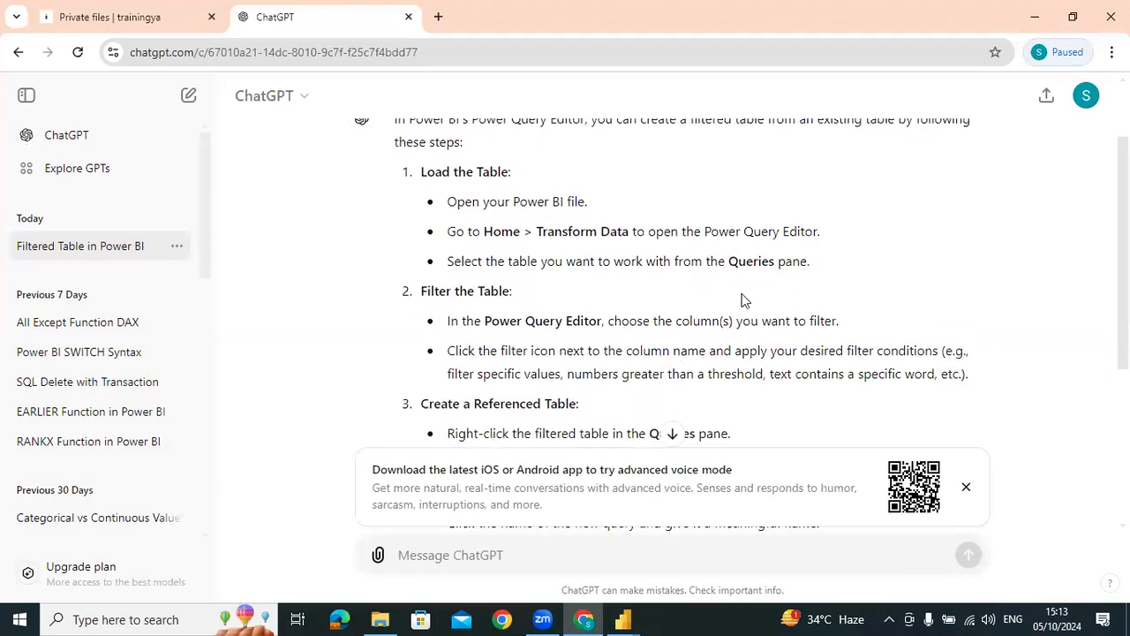
scroll(742, 300, down, 1)
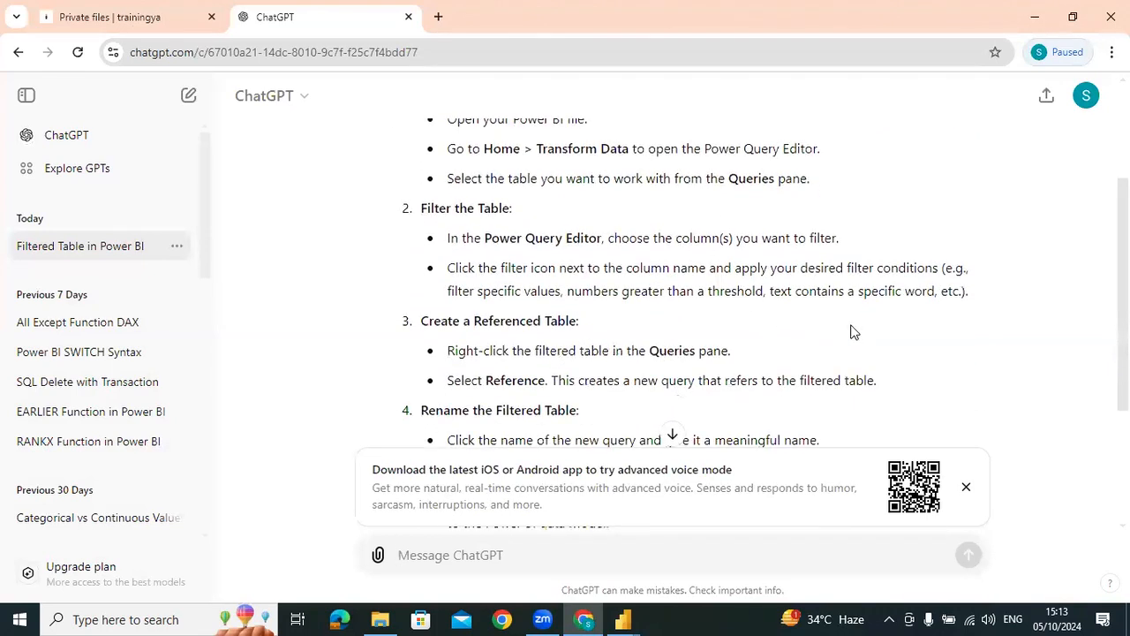
scroll(853, 331, down, 1)
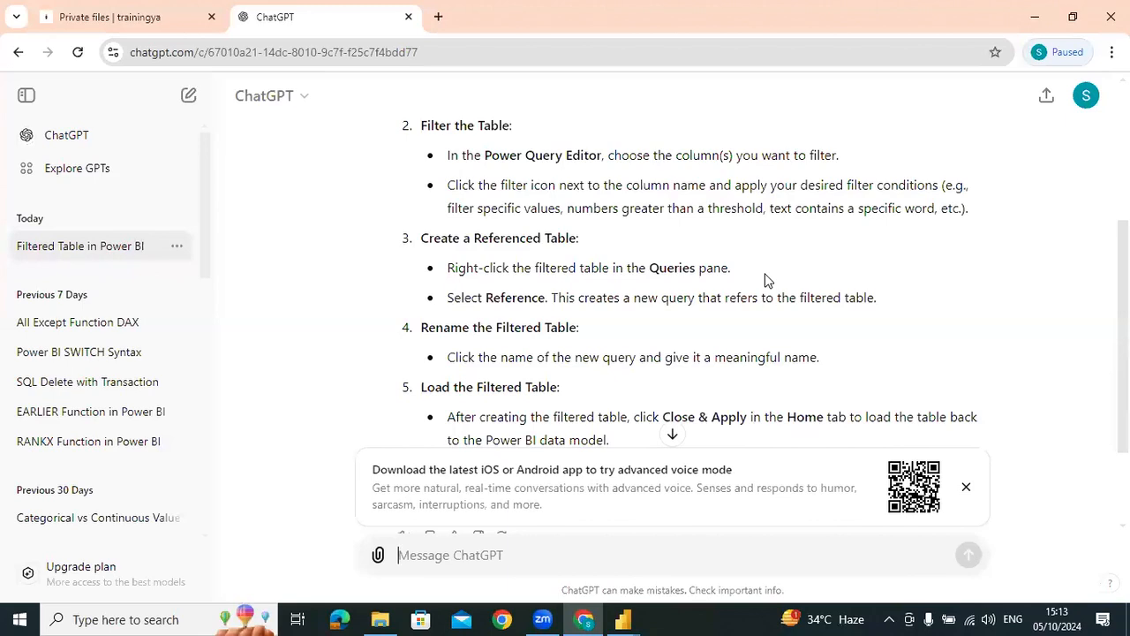
scroll(759, 281, down, 2)
scroll(833, 274, up, 4)
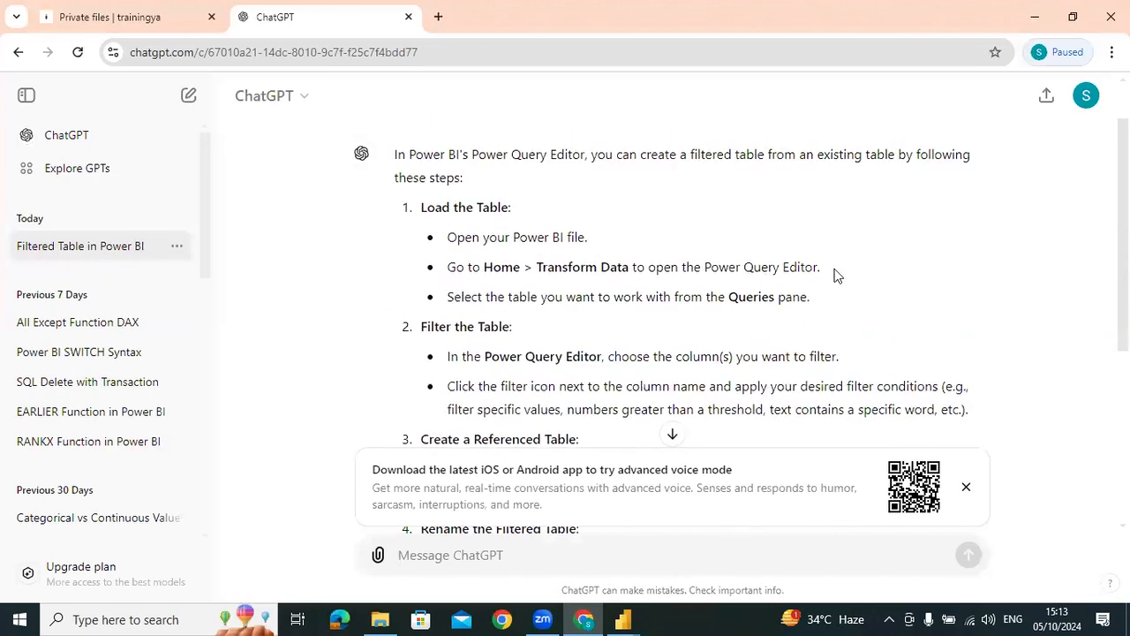
scroll(838, 276, down, 1)
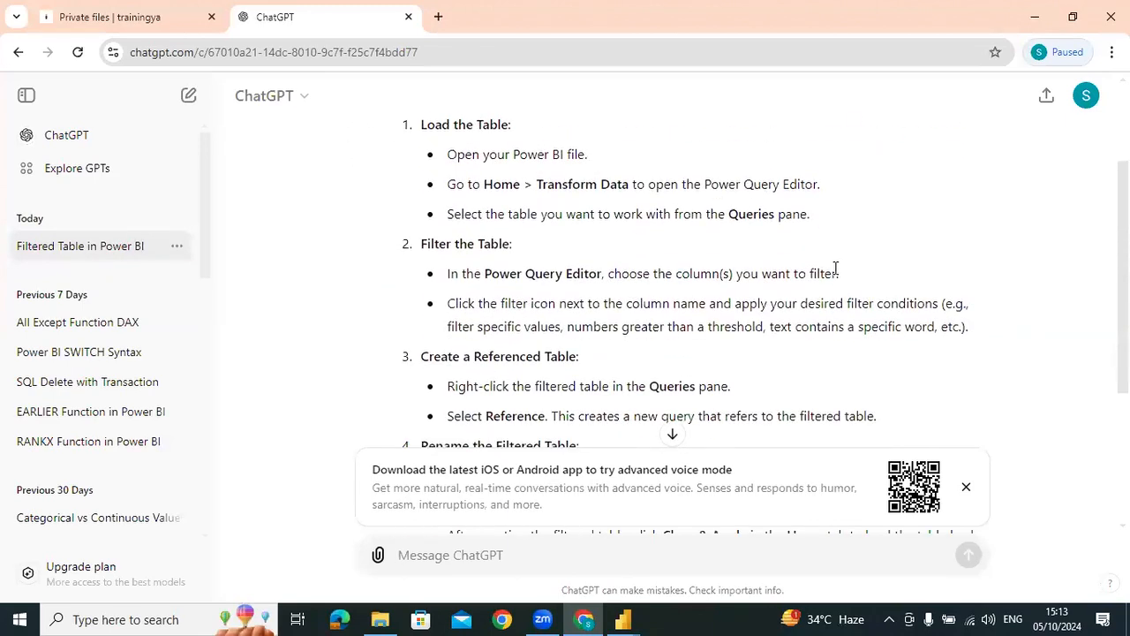
scroll(835, 265, down, 1)
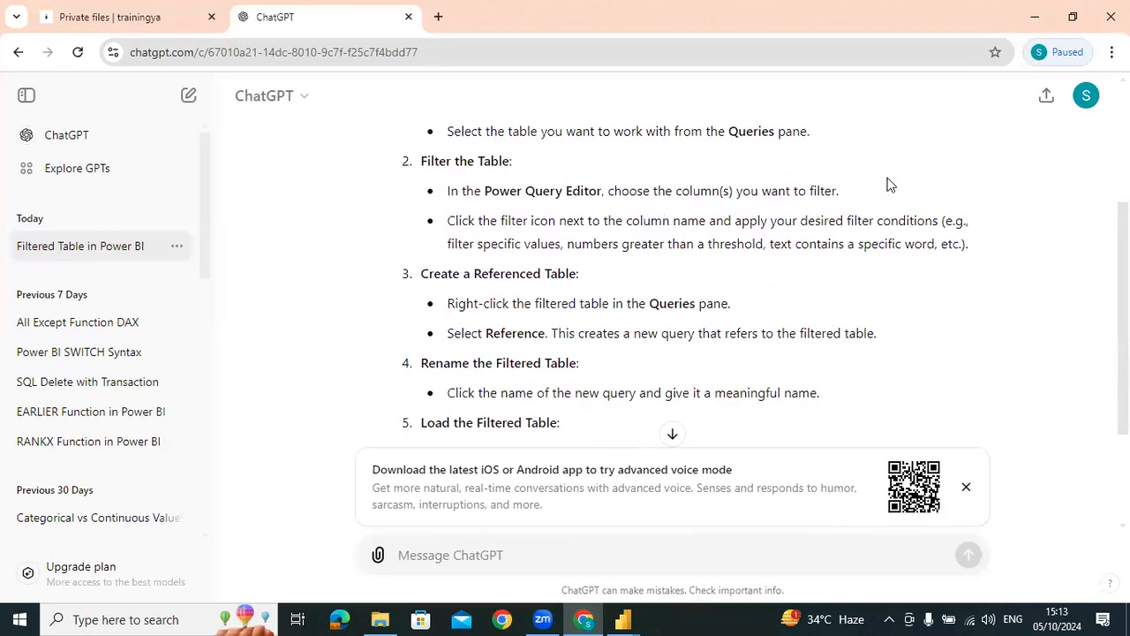
Switch to Power Query Editor and filter the Region column of the Orders query to South only
key(alt+Tab)
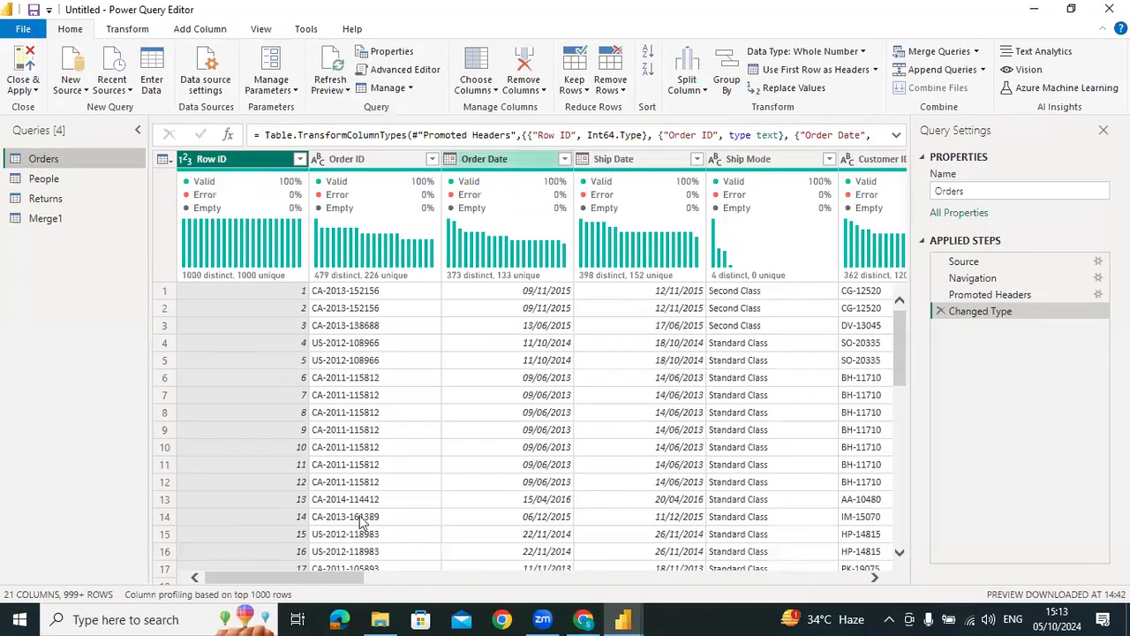
drag(256, 579, 539, 581)
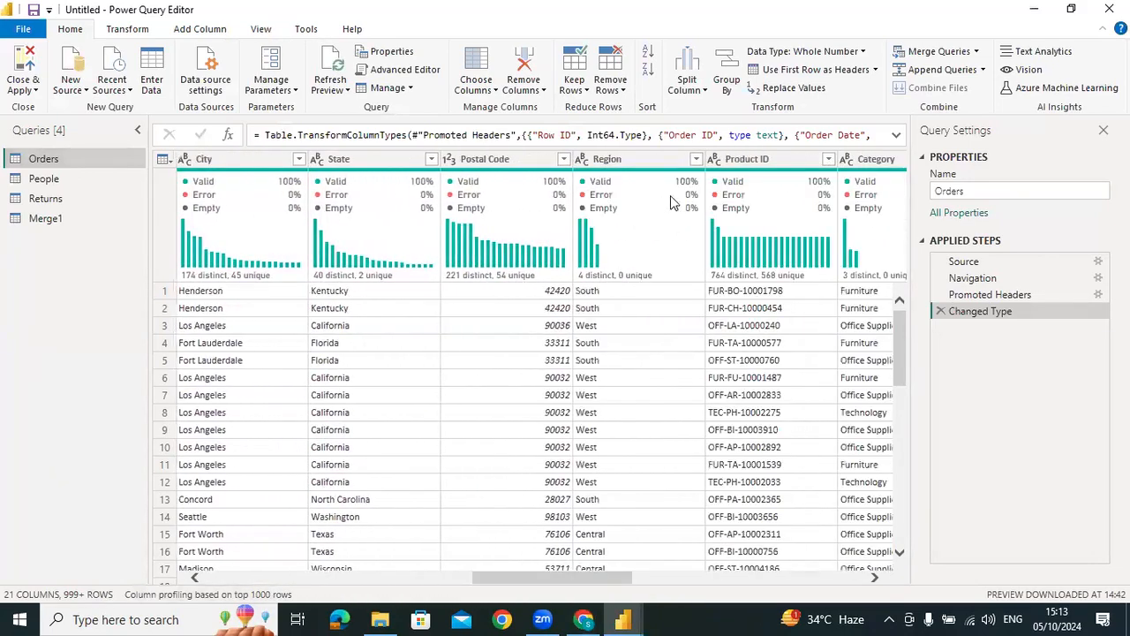
click(696, 159)
click(467, 333)
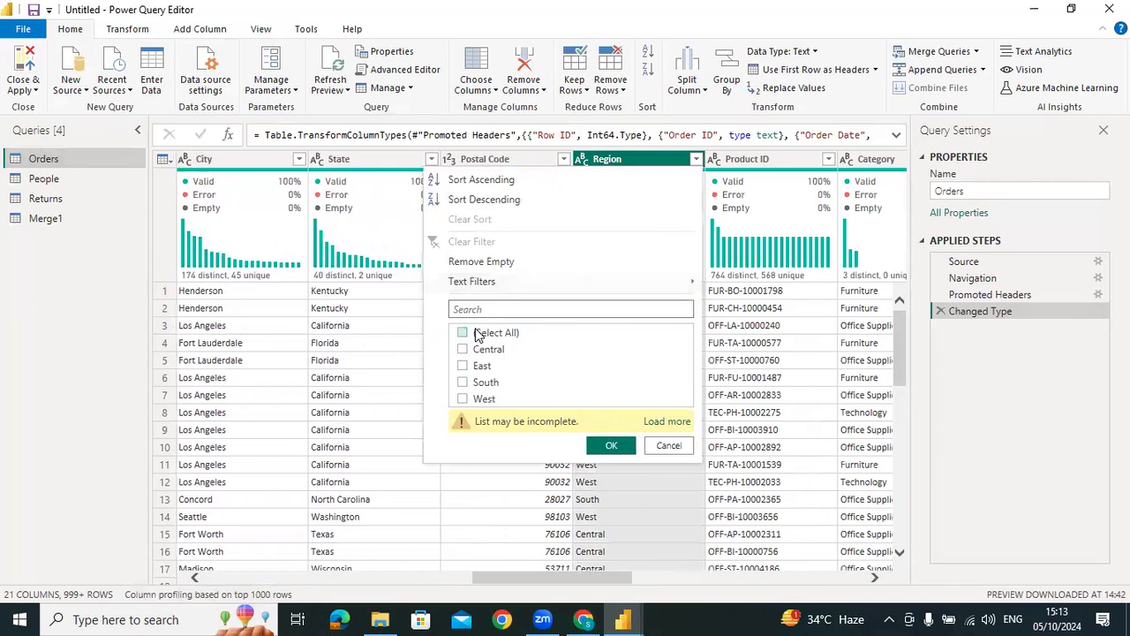
click(463, 383)
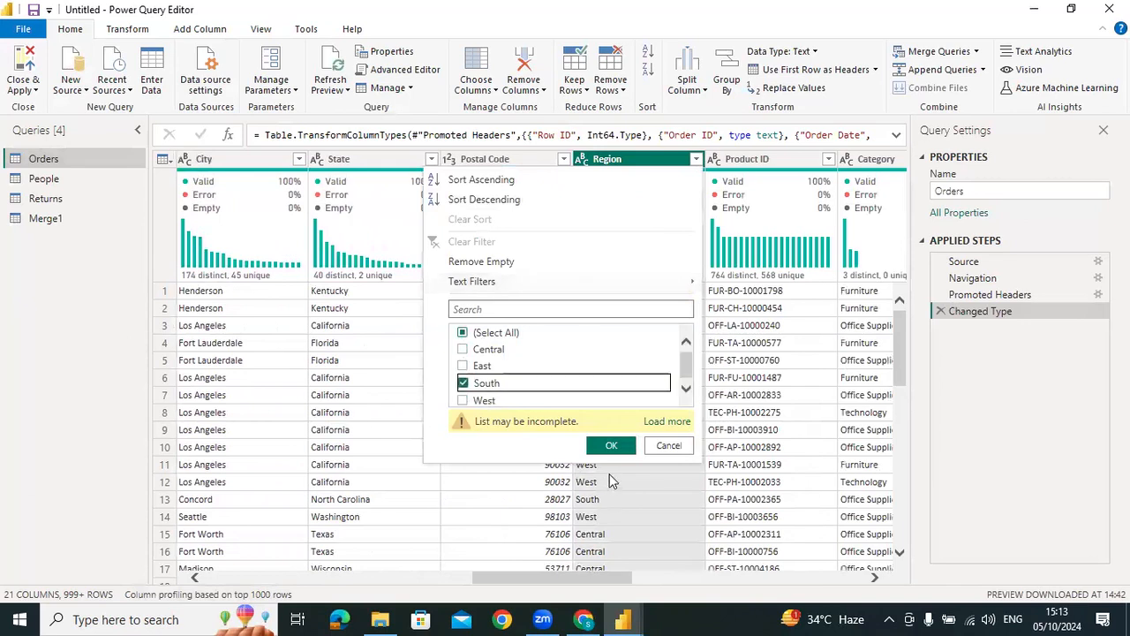
click(610, 445)
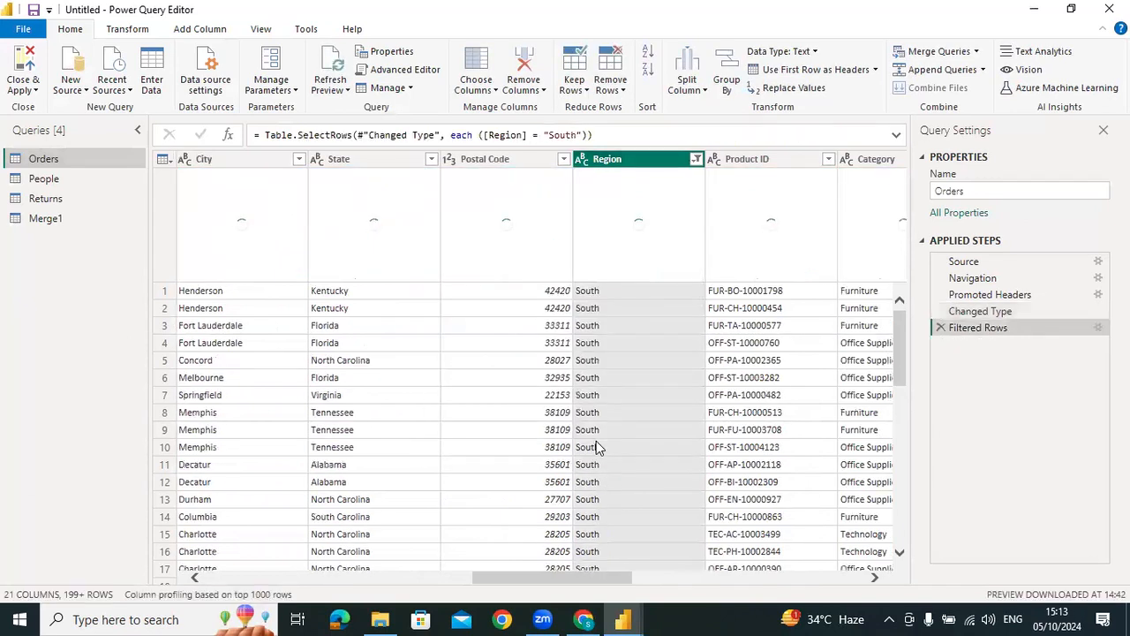
Check ChatGPT's instruction on creating a referenced table, and examine the options for the Filtered Rows step and its formula
key(alt+Tab)
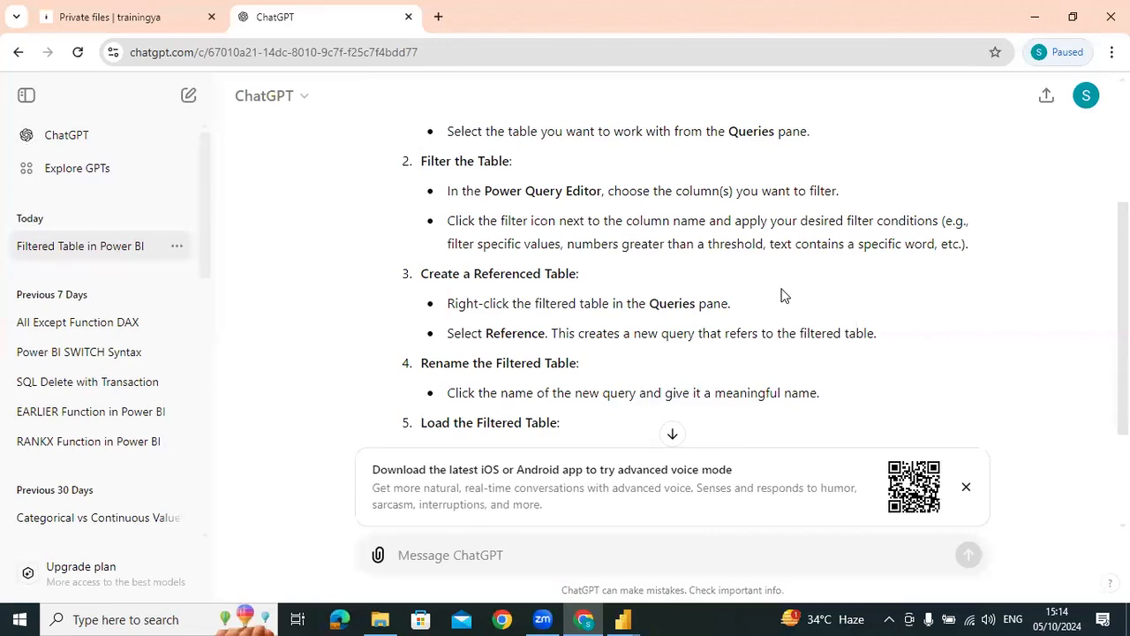
key(alt+Tab)
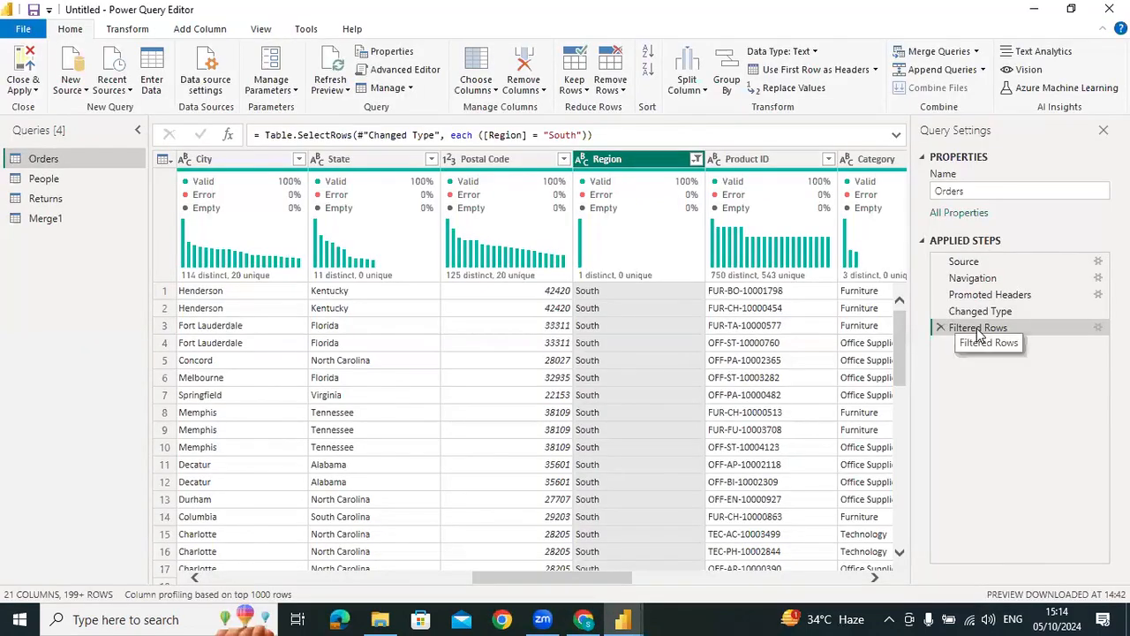
right_click(978, 332)
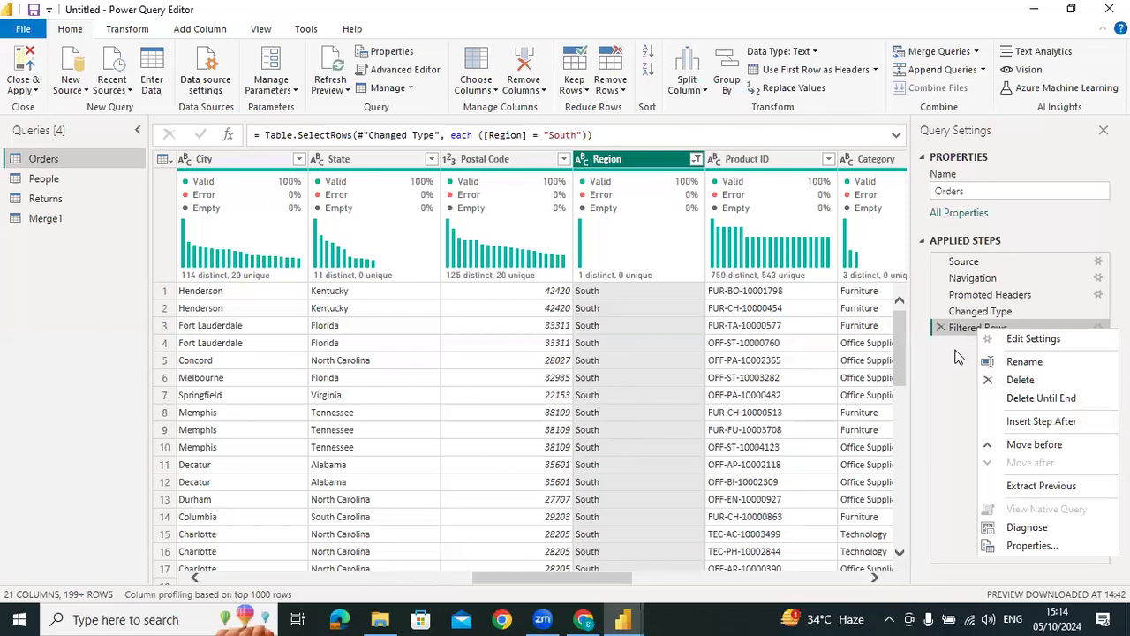
click(662, 176)
click(636, 138)
right_click(635, 138)
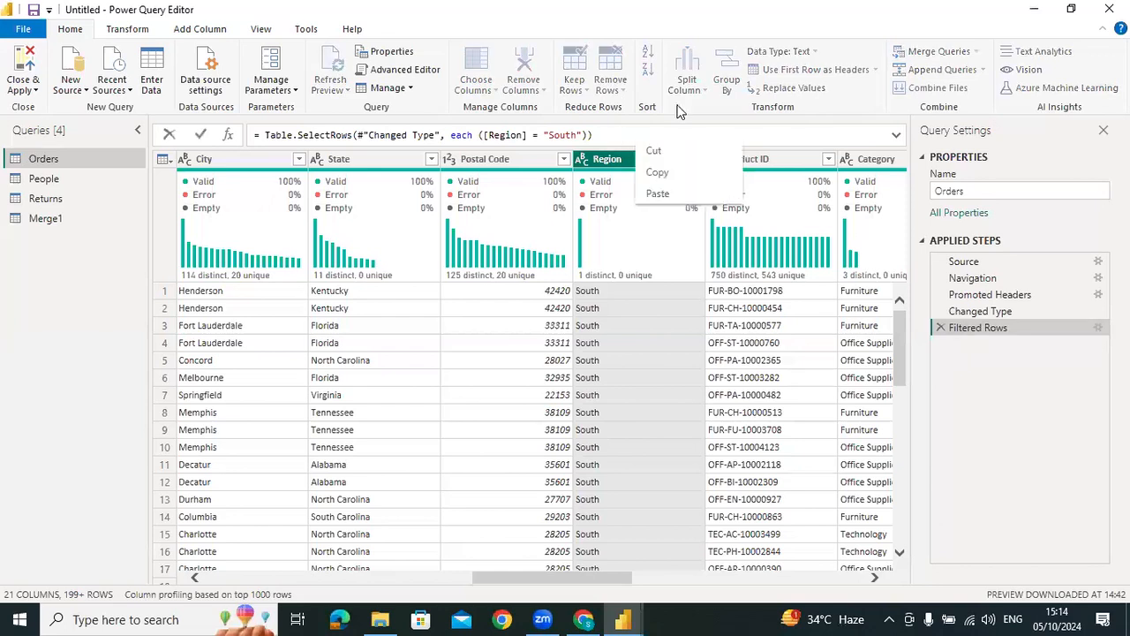
click(613, 376)
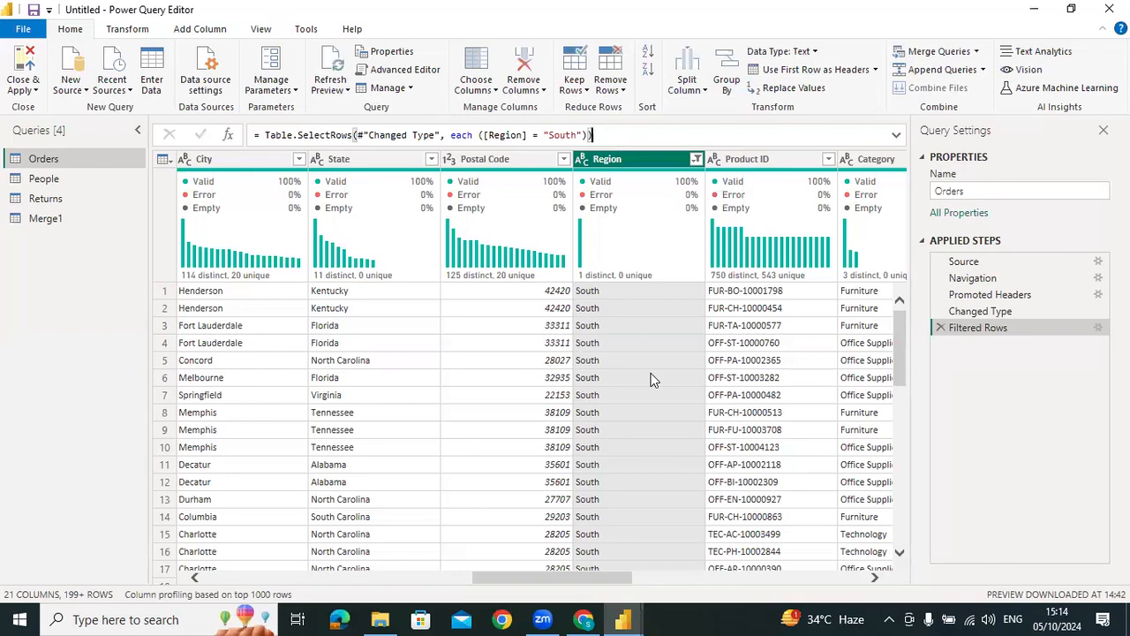
click(731, 379)
click(602, 294)
Reread in ChatGPT where the Reference command is found, and recheck the options of the Filtered Rows step in Power Query Editor
key(alt+Tab)
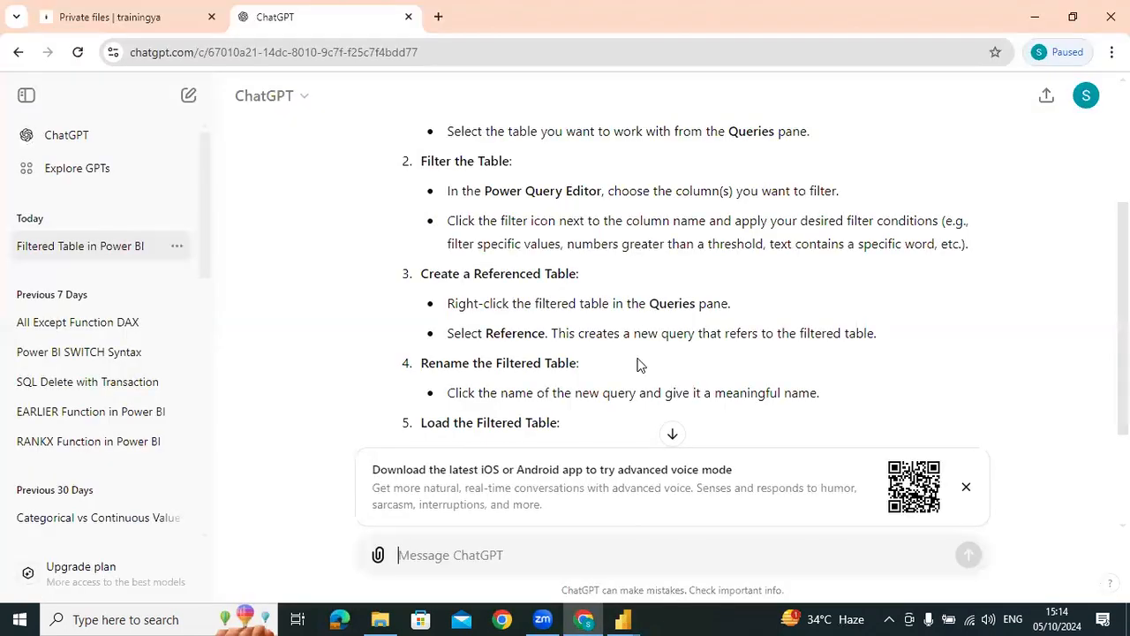
drag(449, 303, 770, 308)
click(769, 309)
key(alt+Tab)
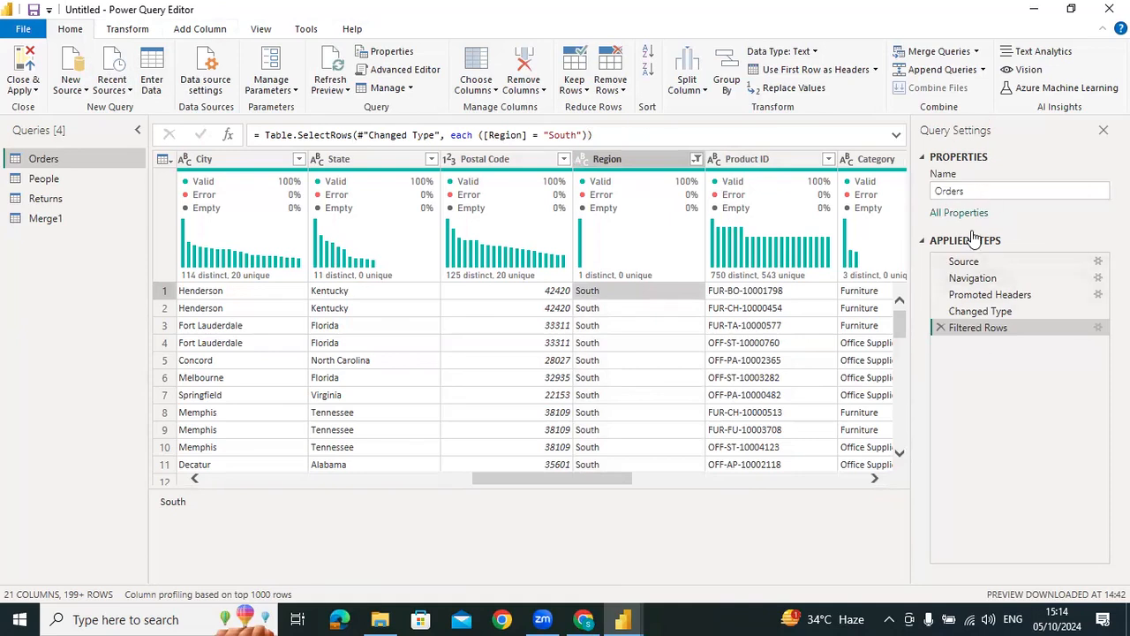
right_click(975, 332)
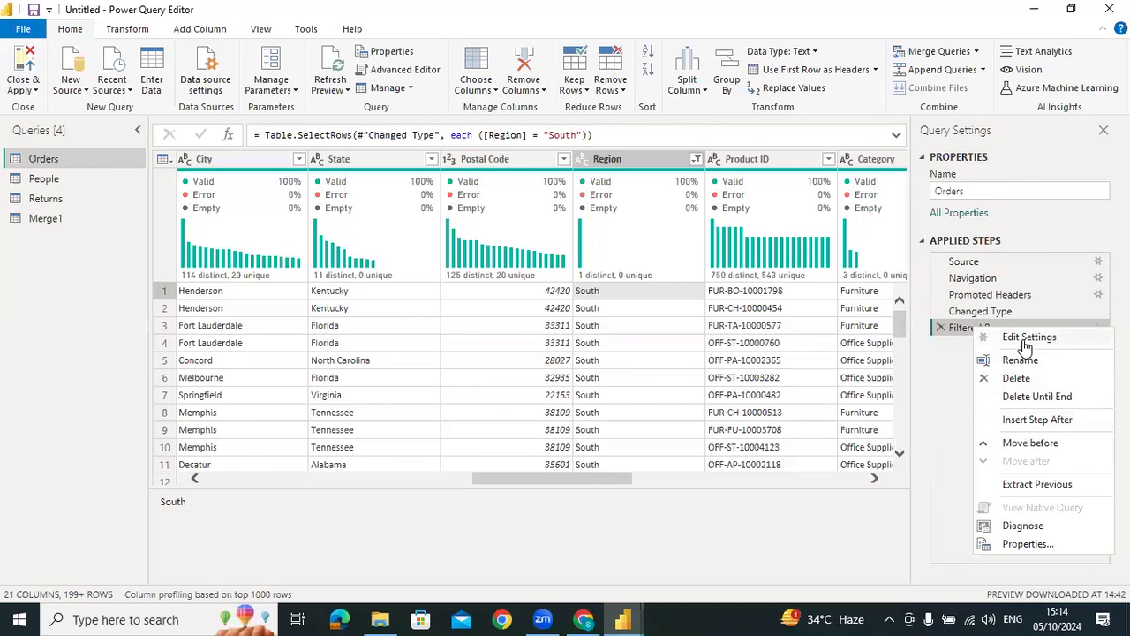
click(946, 363)
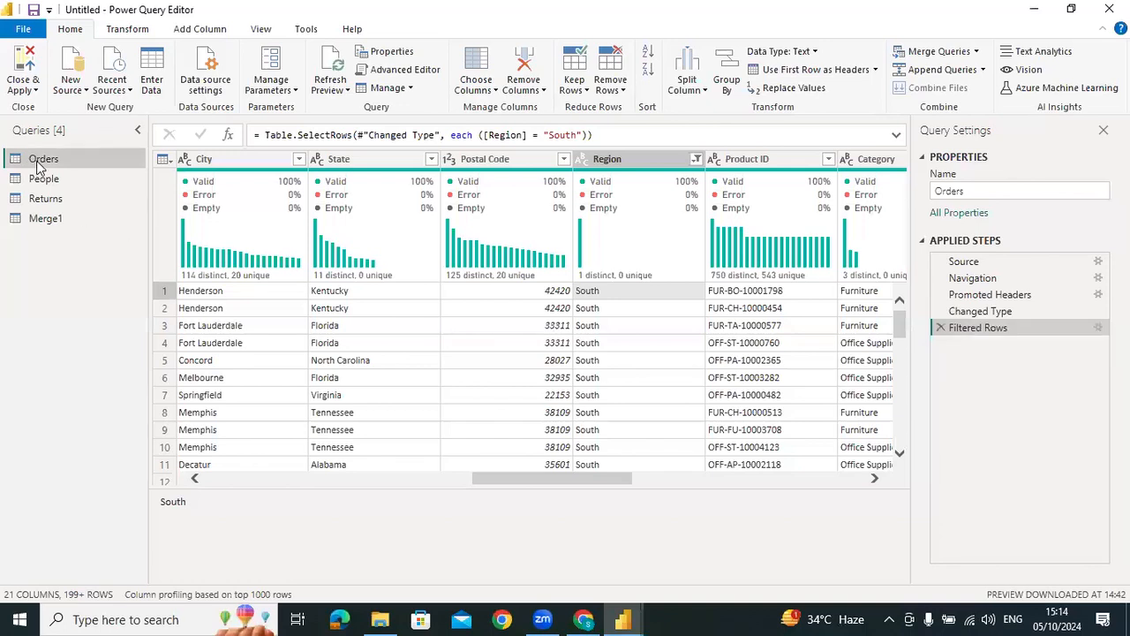
Create a new query that references Orders, and view its Order ID column profile based on the entire data set
right_click(39, 167)
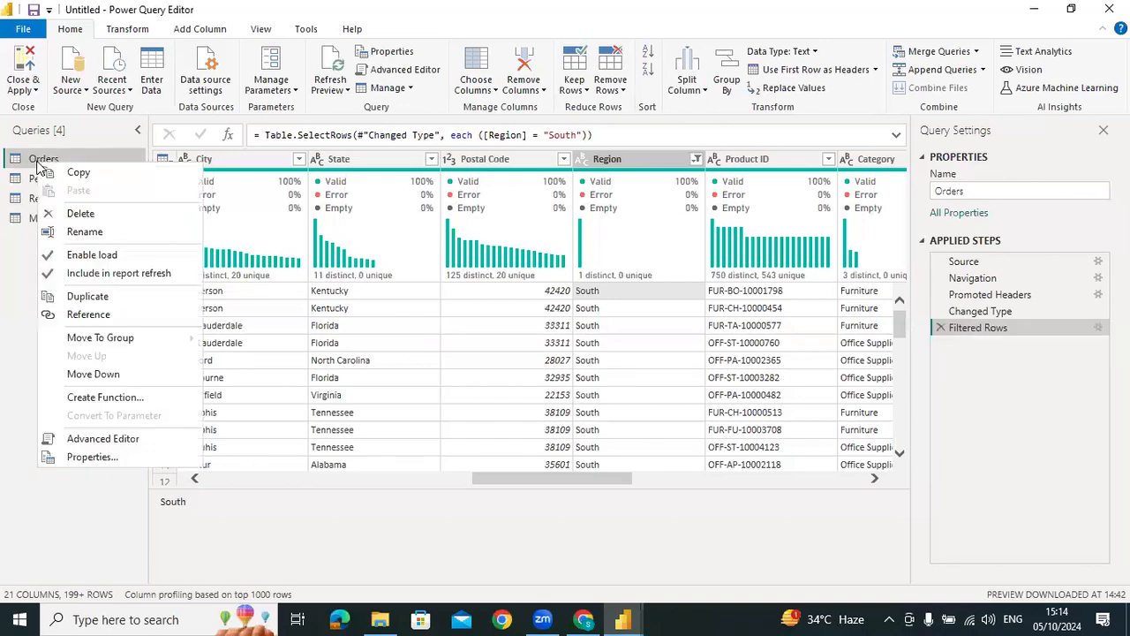
click(88, 315)
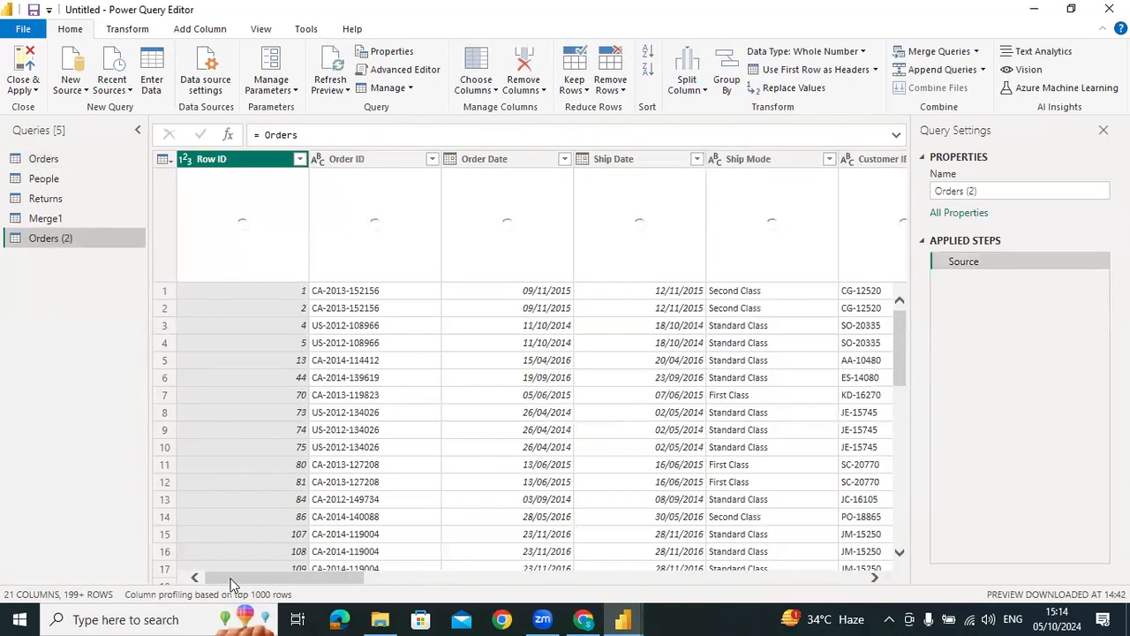
click(212, 601)
click(204, 591)
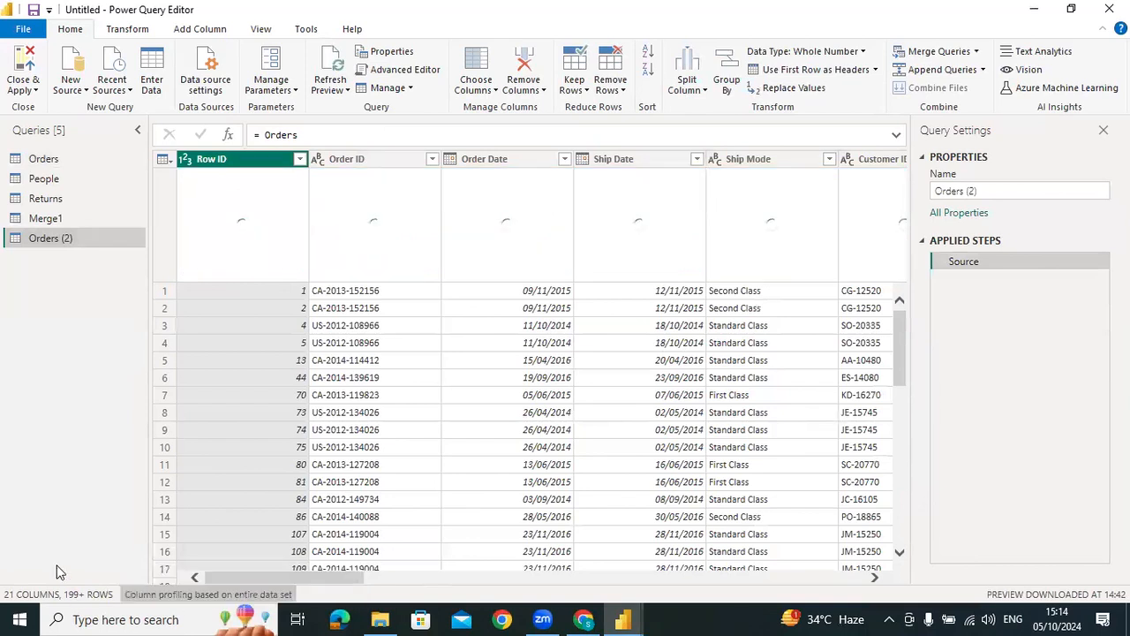
click(347, 159)
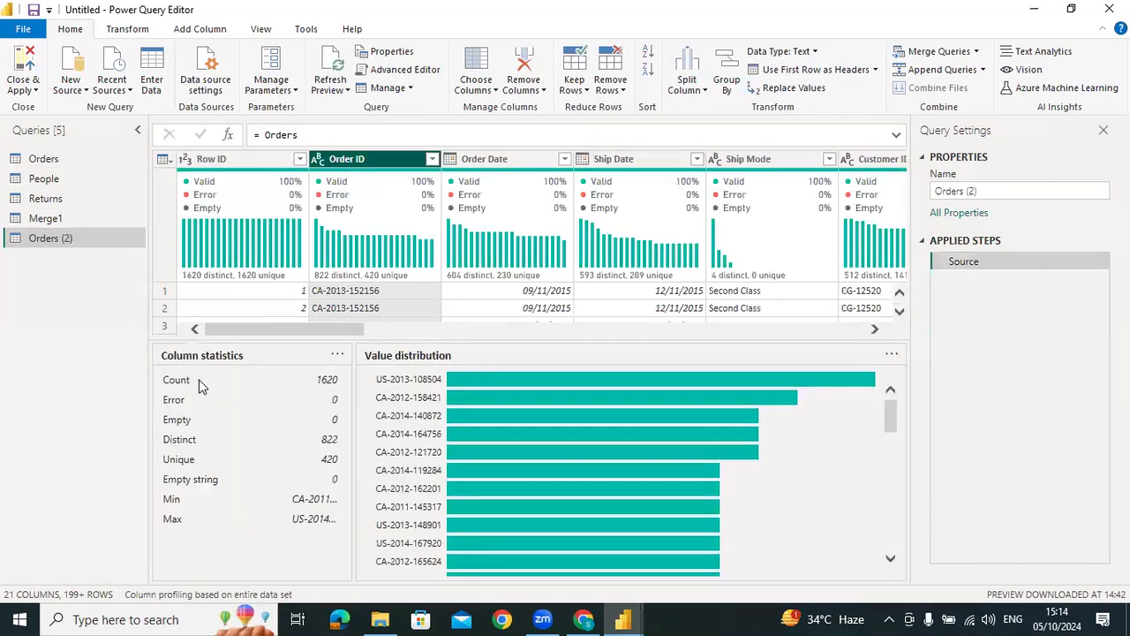
Rename the new referenced query as South
double_click(55, 240)
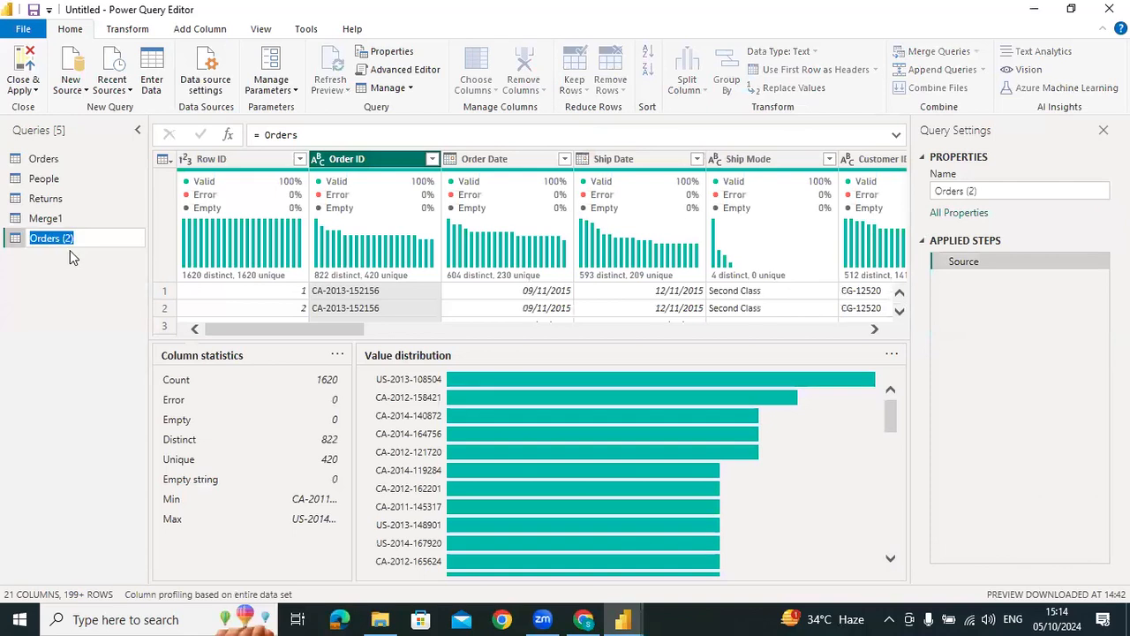
key(BackSpace)
text(South)
key(Return)
Delete the Filtered Rows step from the Orders query
click(51, 163)
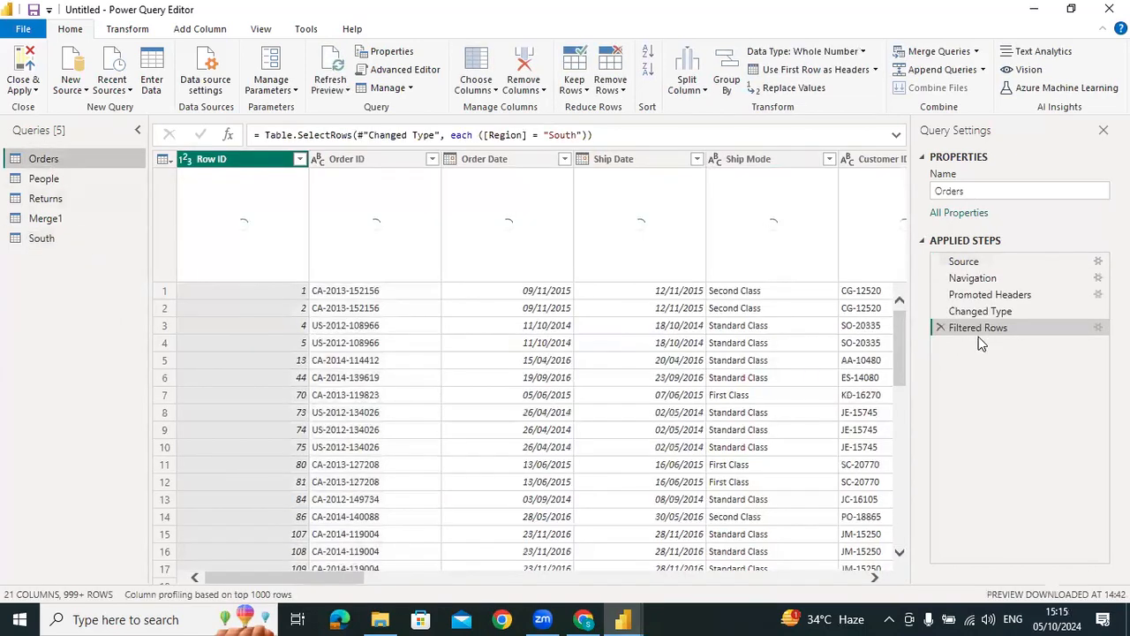
click(942, 329)
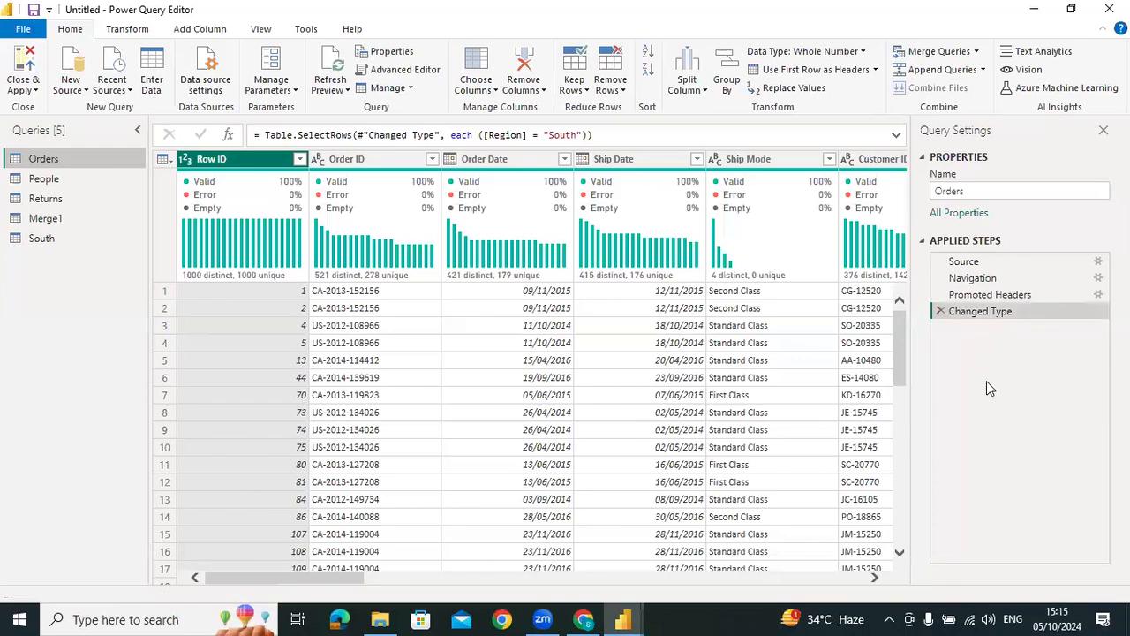
Compare the South query with the Orders query it references
click(42, 238)
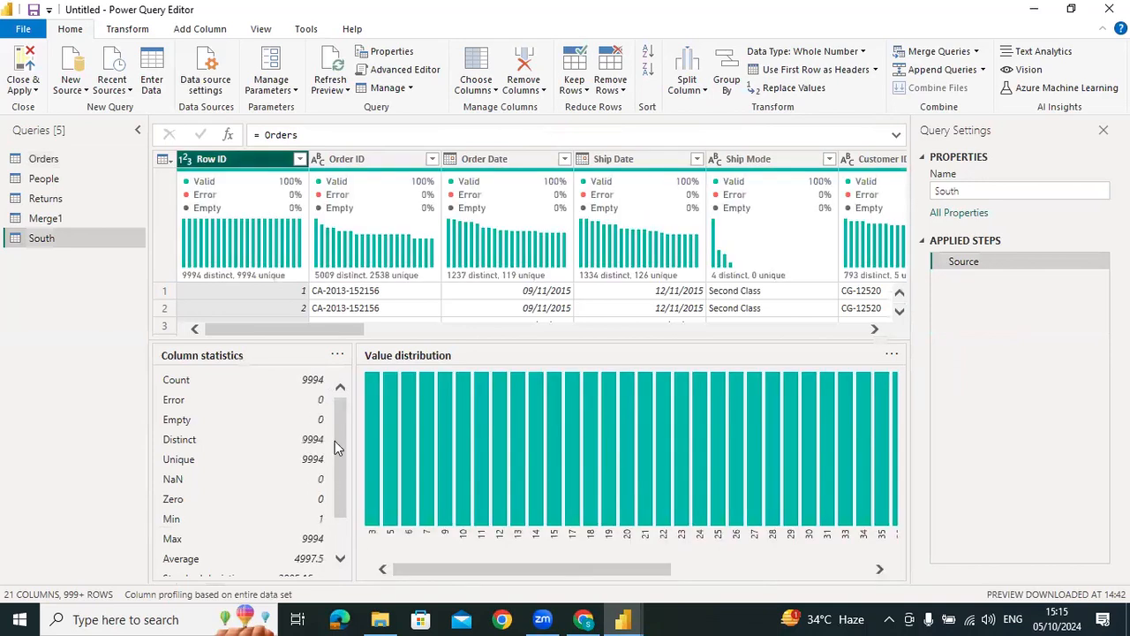
click(44, 163)
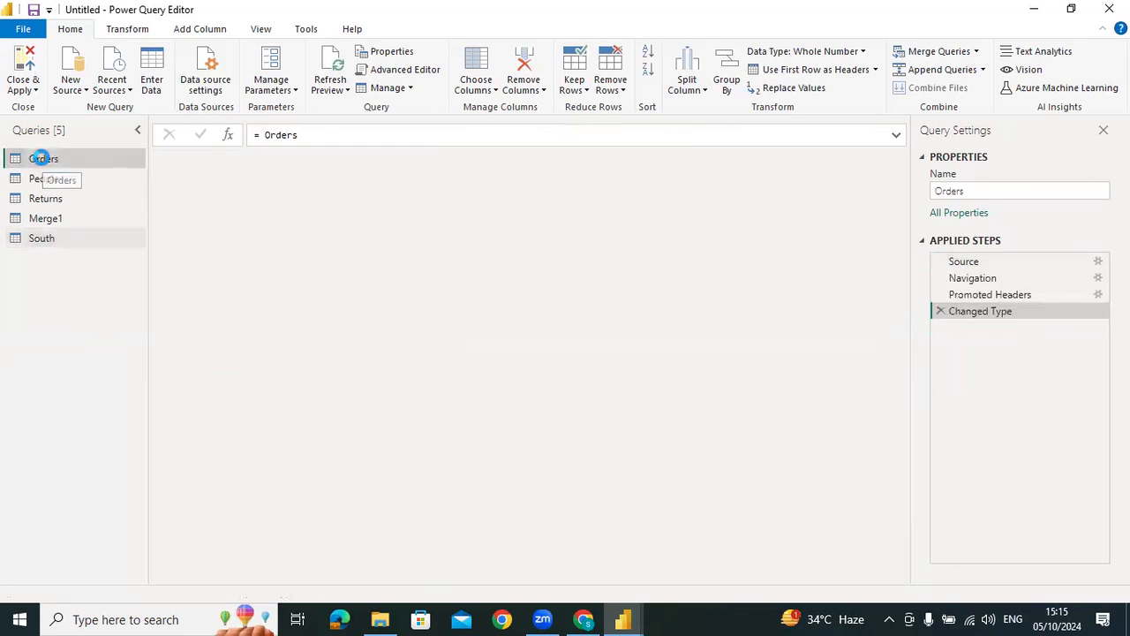
click(28, 236)
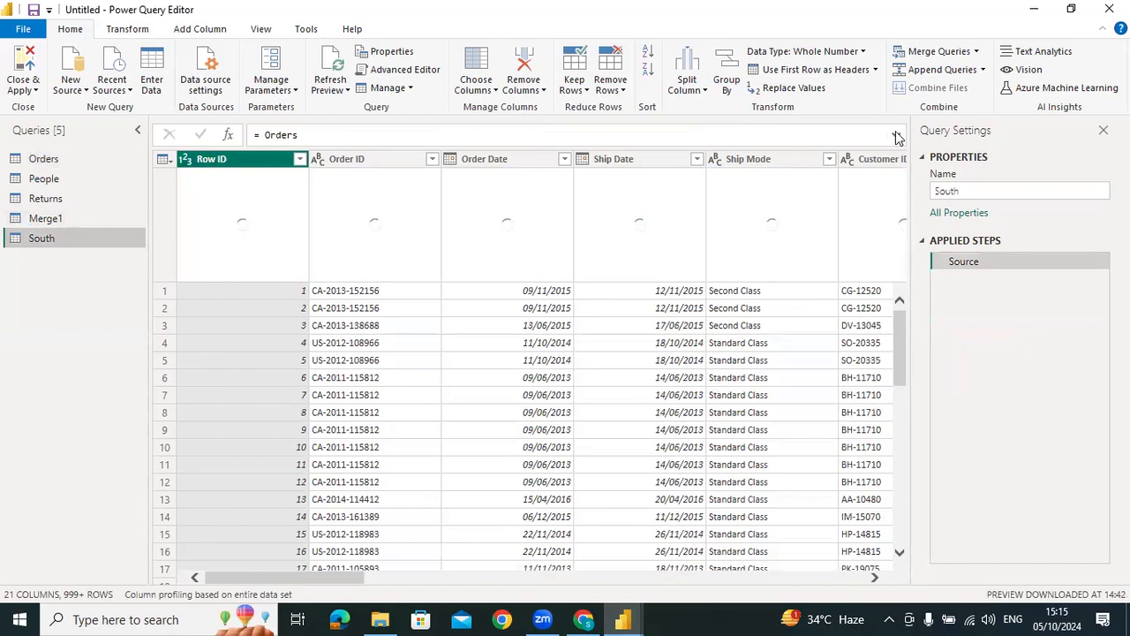
Switch to ChatGPT and reread the remaining instructions for referencing, renaming and loading the filtered table
mouse_move(848, 281)
key(alt+Tab)
scroll(486, 303, down, 1)
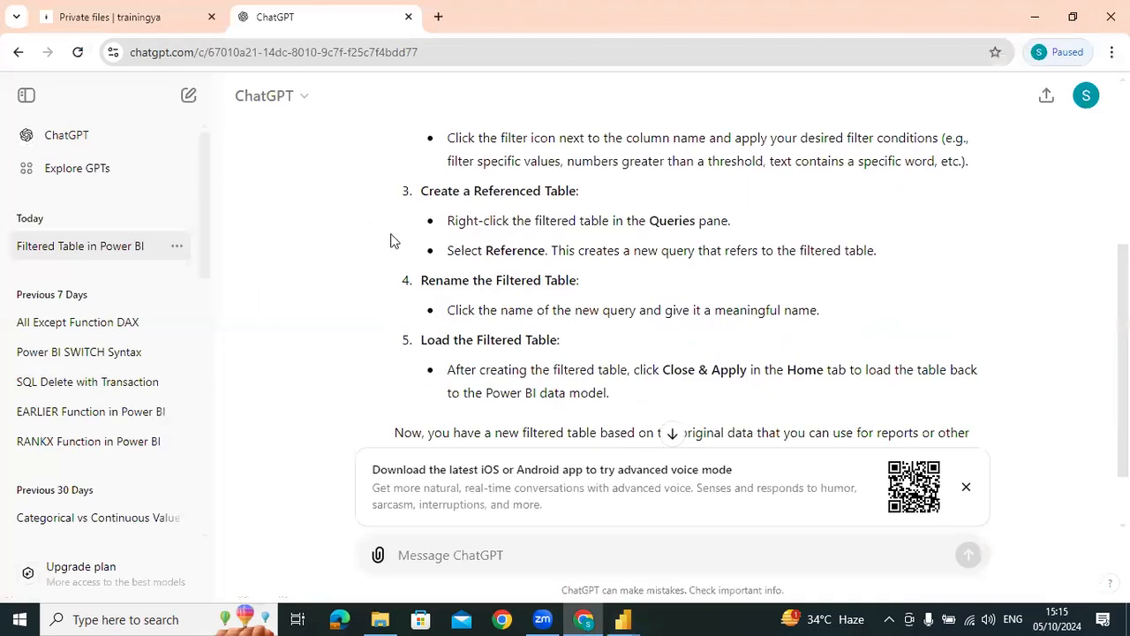
scroll(371, 250, down, 1)
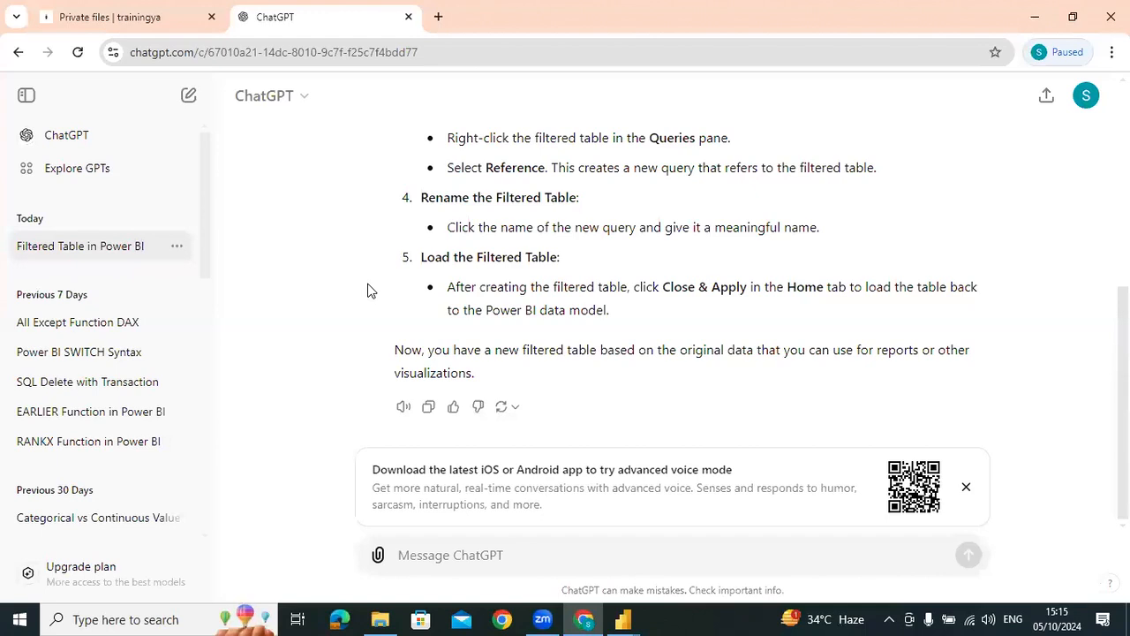
Return to Power Query Editor and filter the Orders query's Region column to South only
key(alt+Tab)
click(48, 161)
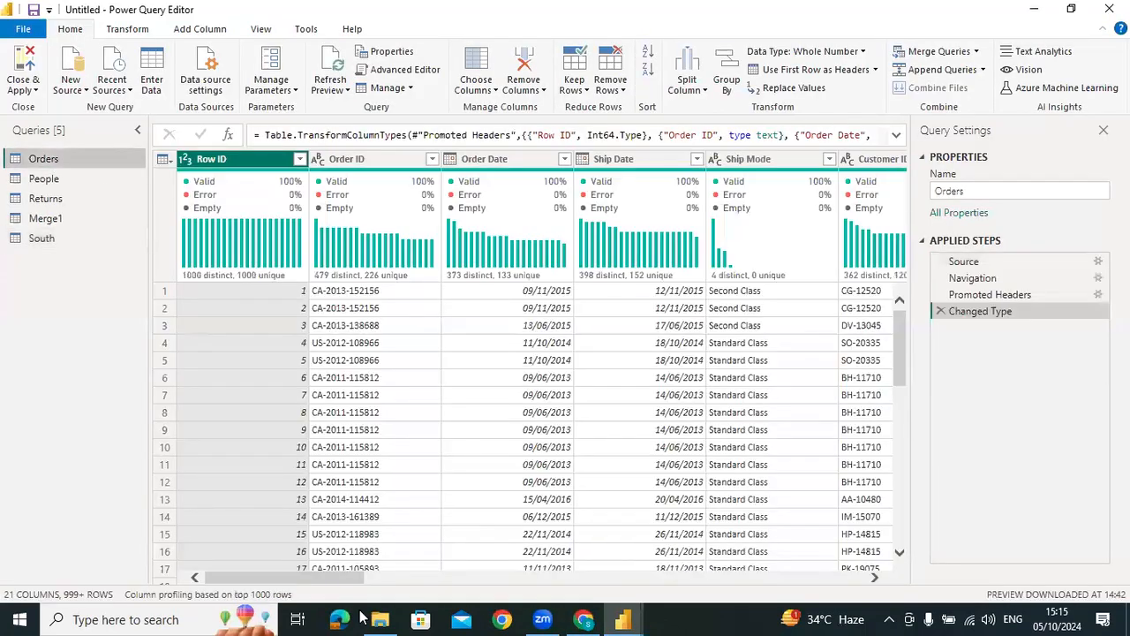
drag(416, 580, 627, 580)
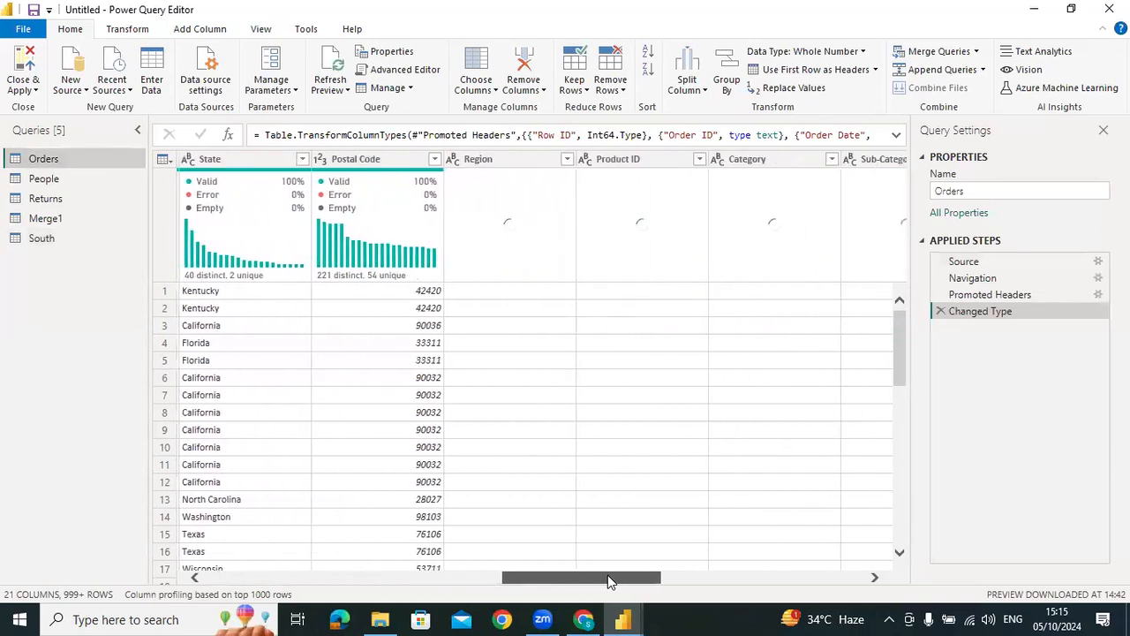
click(562, 159)
click(347, 386)
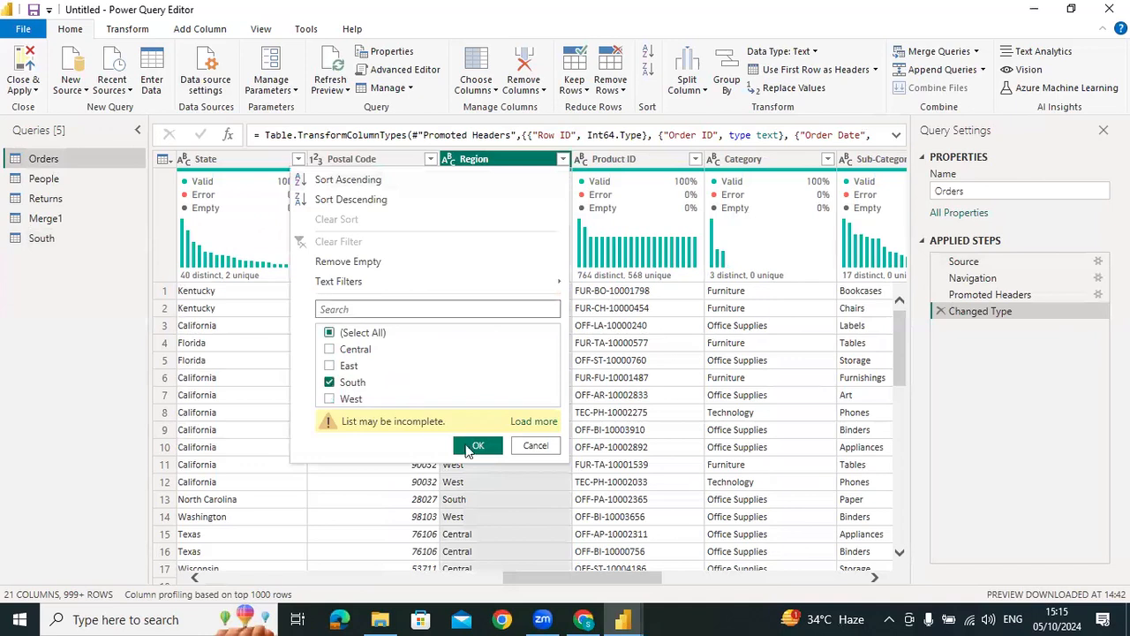
click(478, 447)
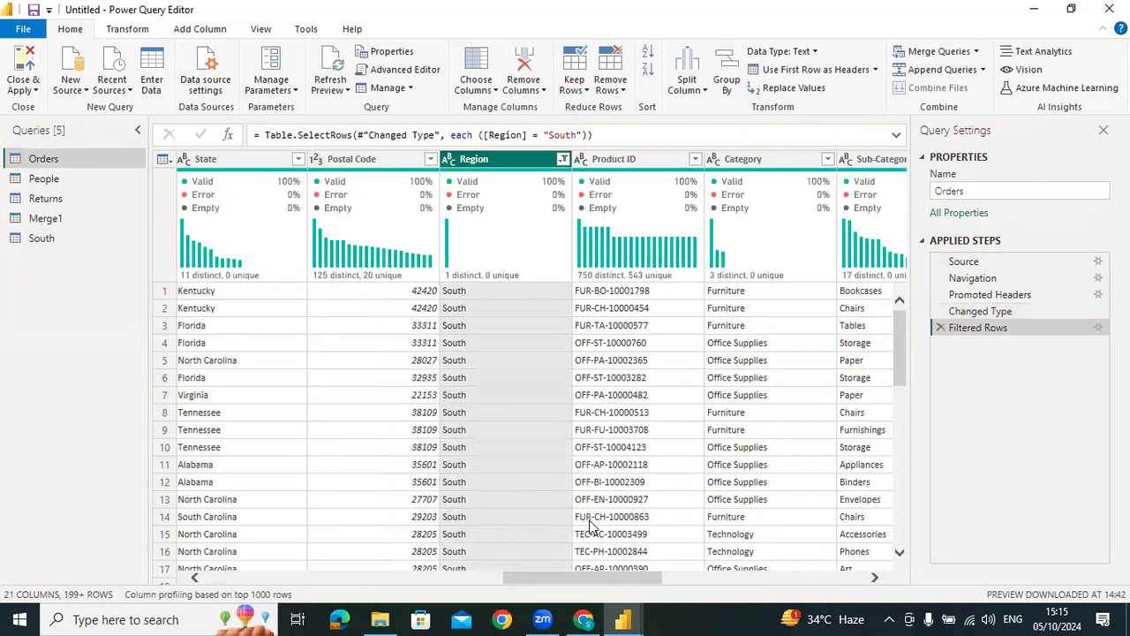
Examine the Order ID column profile in the South query and compare the query with Orders
click(41, 239)
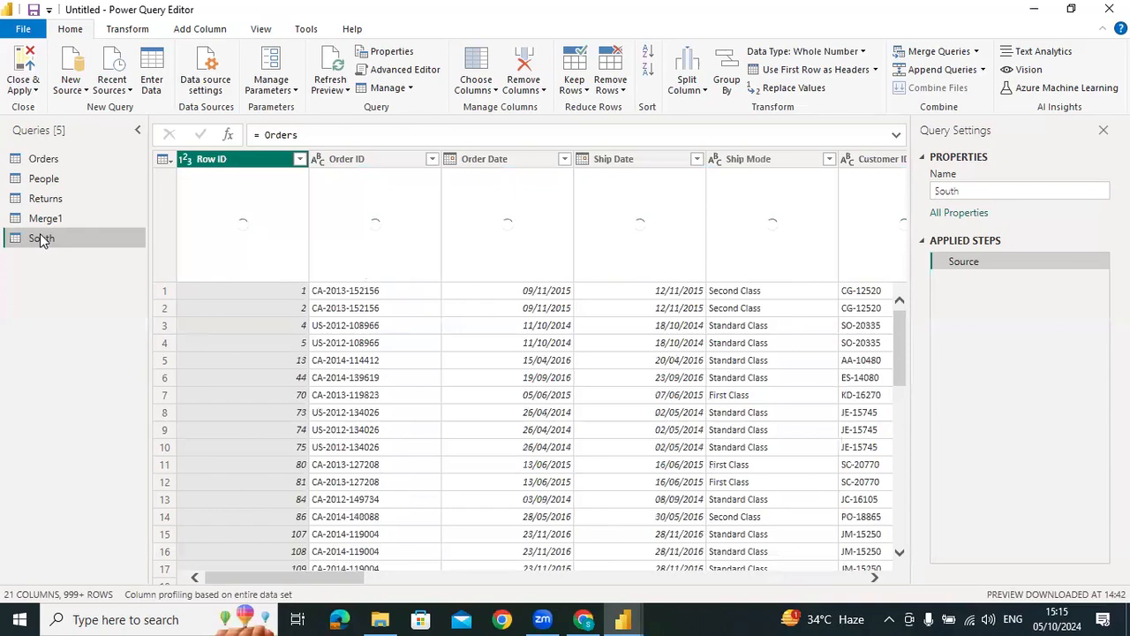
click(349, 163)
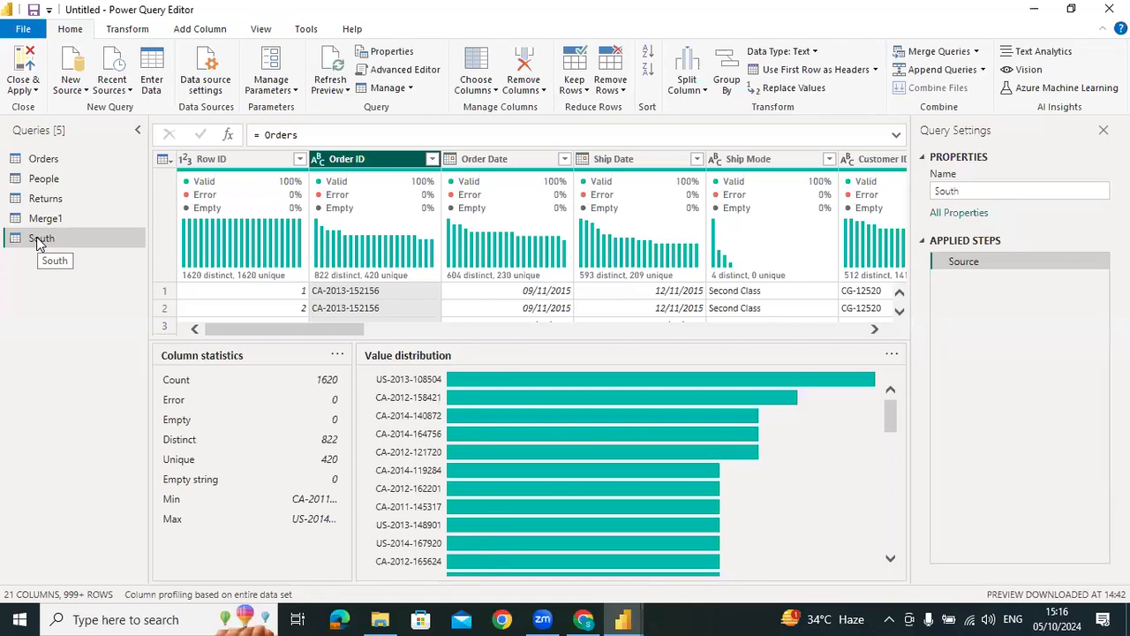
click(45, 159)
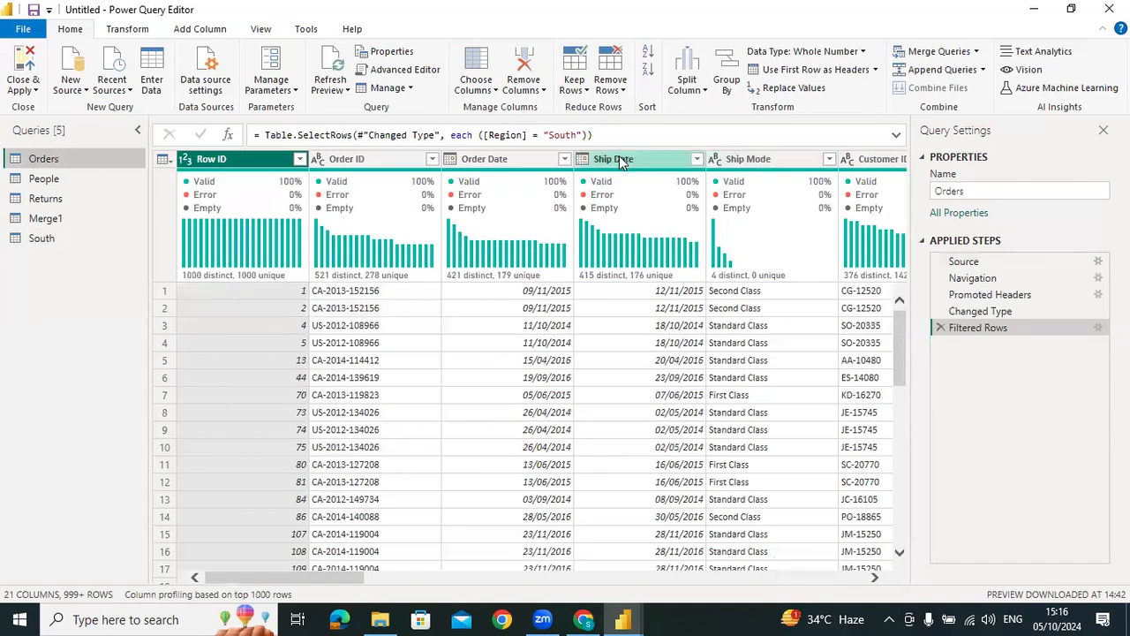
click(36, 238)
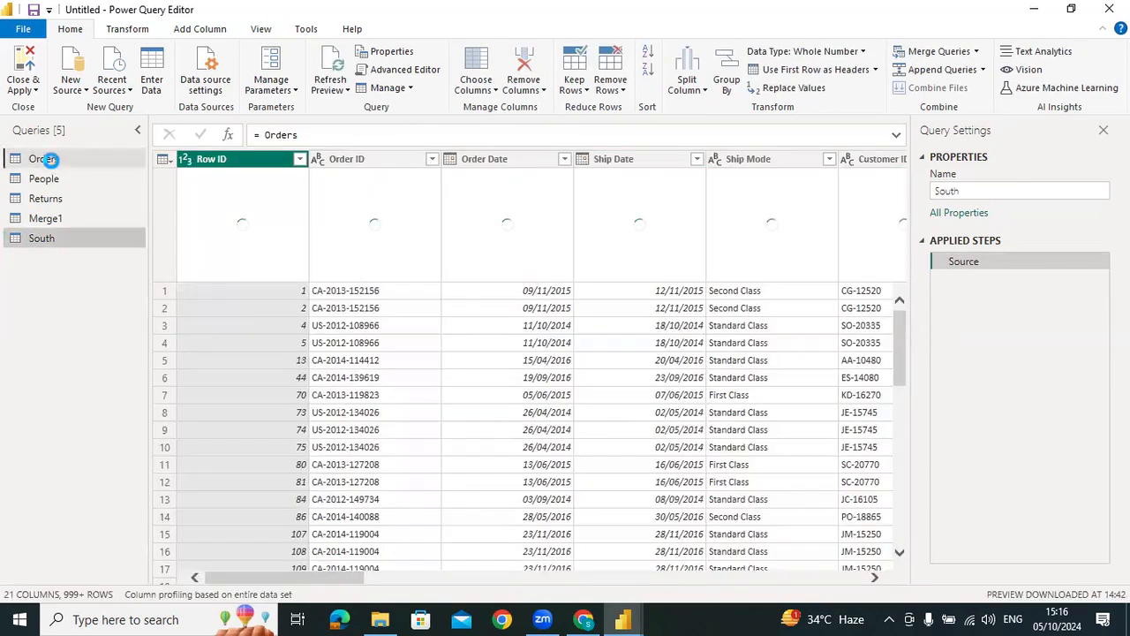
Append Orders and South as a new query, with Orders as the first table and South as the second
click(42, 159)
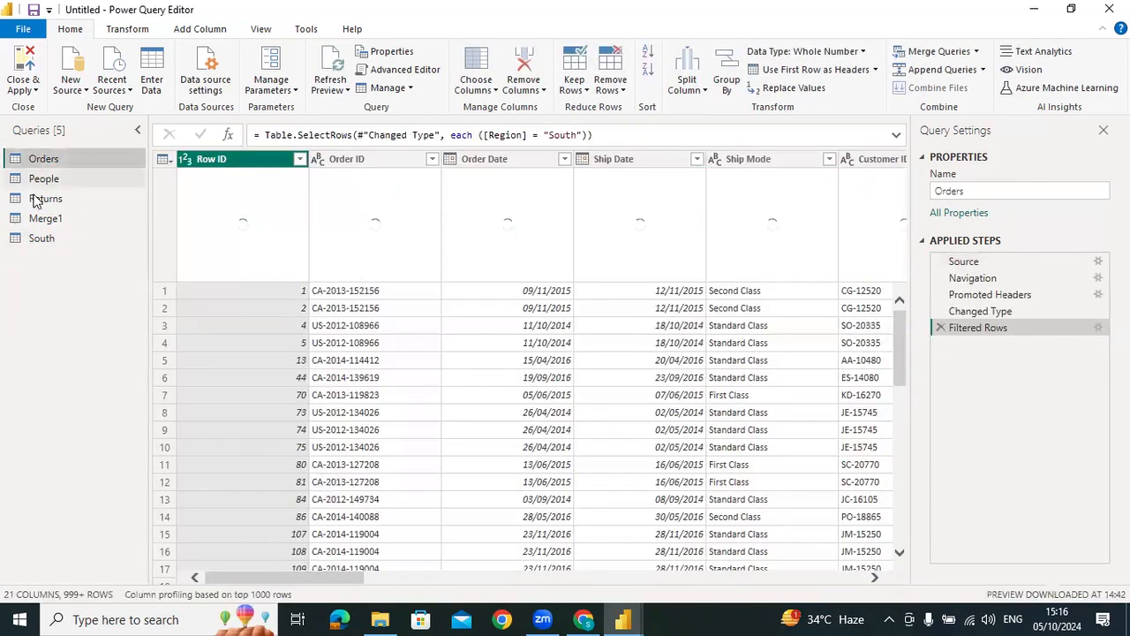
click(983, 71)
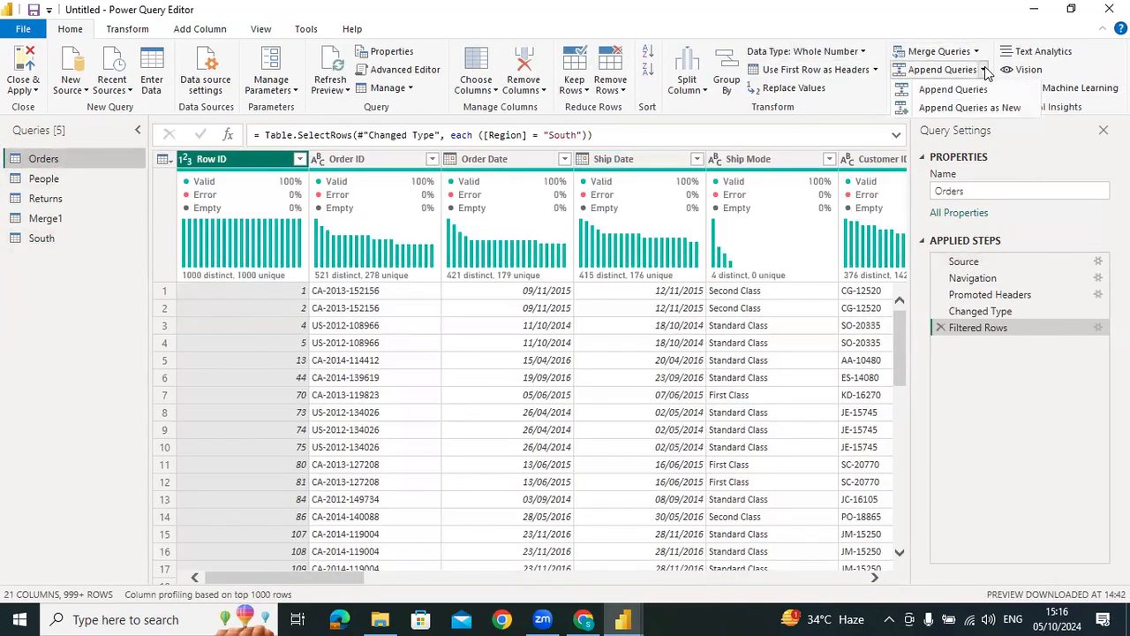
click(965, 107)
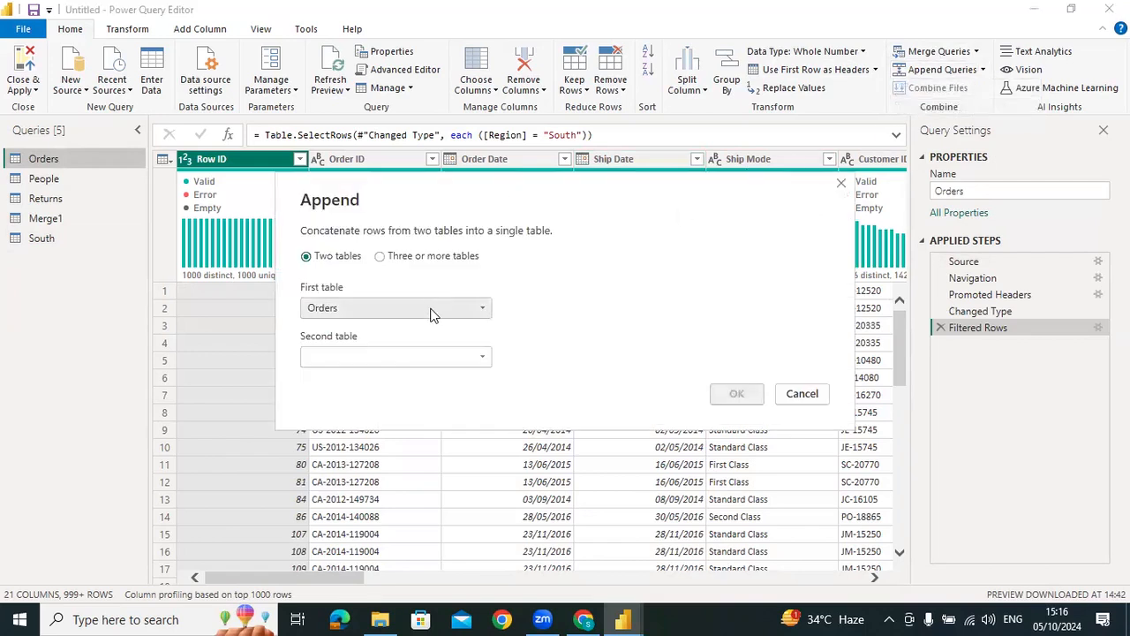
click(417, 356)
click(402, 440)
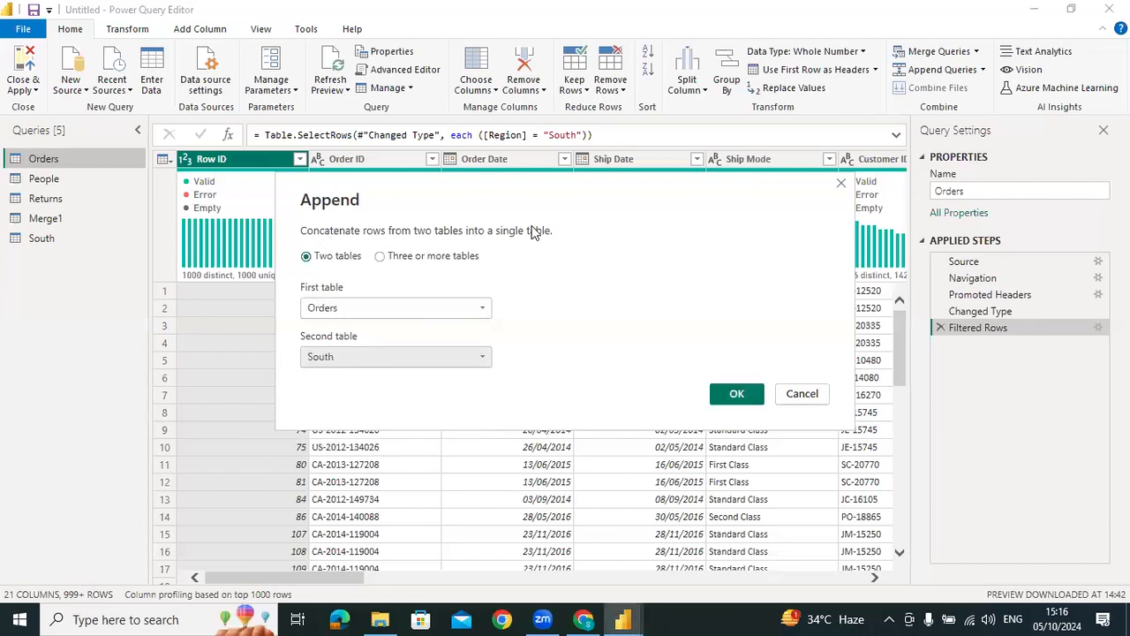
click(734, 394)
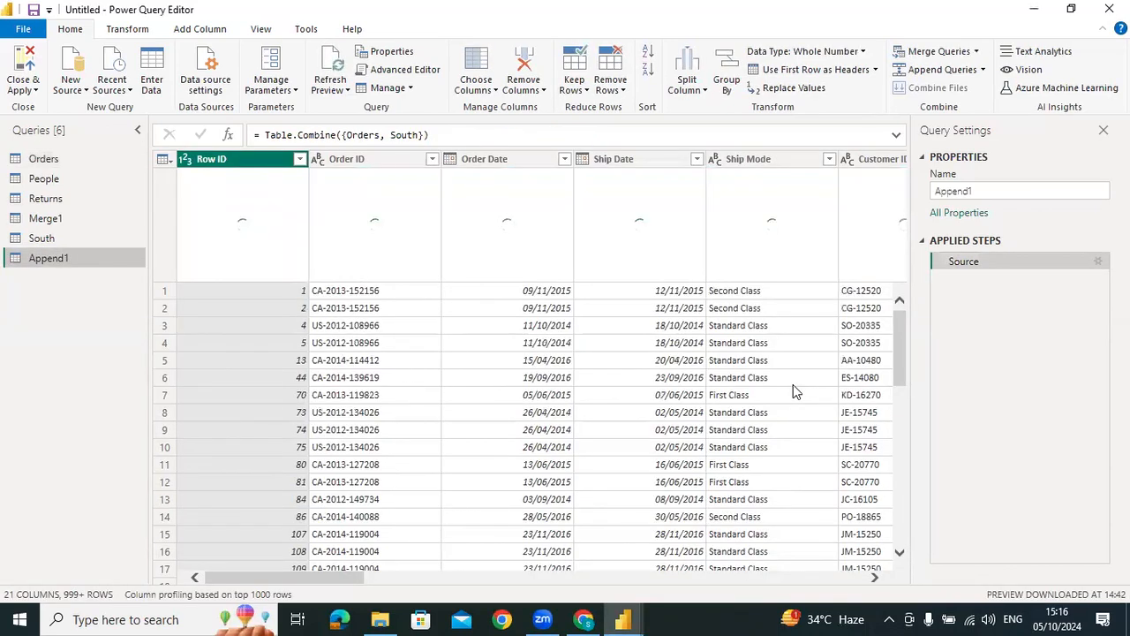
Profile the appended query's columns based on the entire data set and view the Order ID column's statistics
click(236, 594)
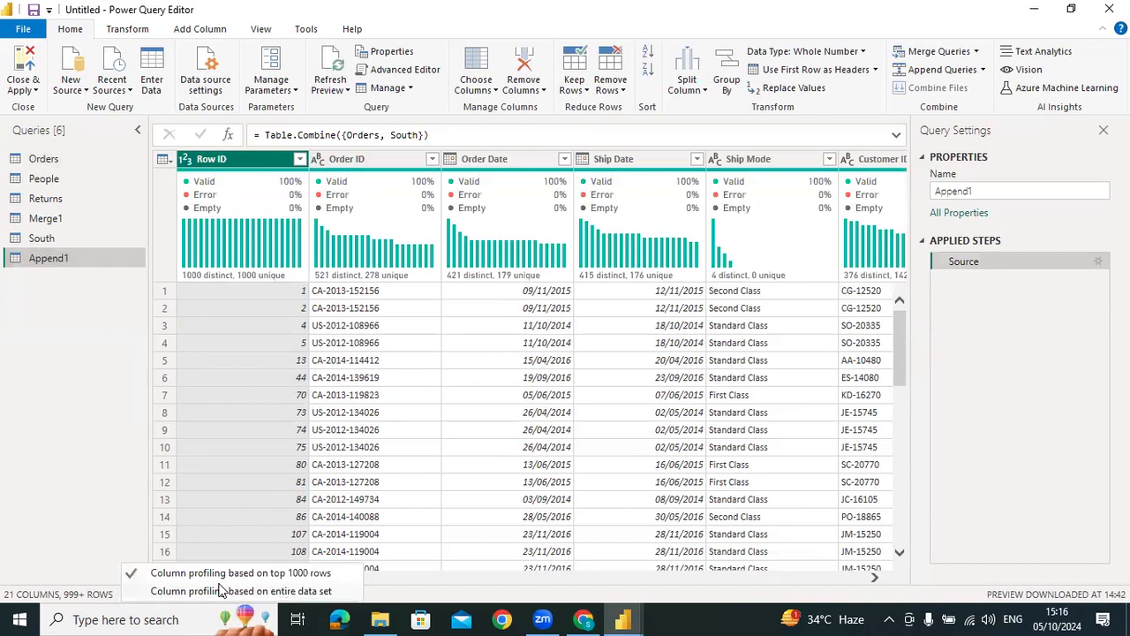
click(236, 589)
click(374, 161)
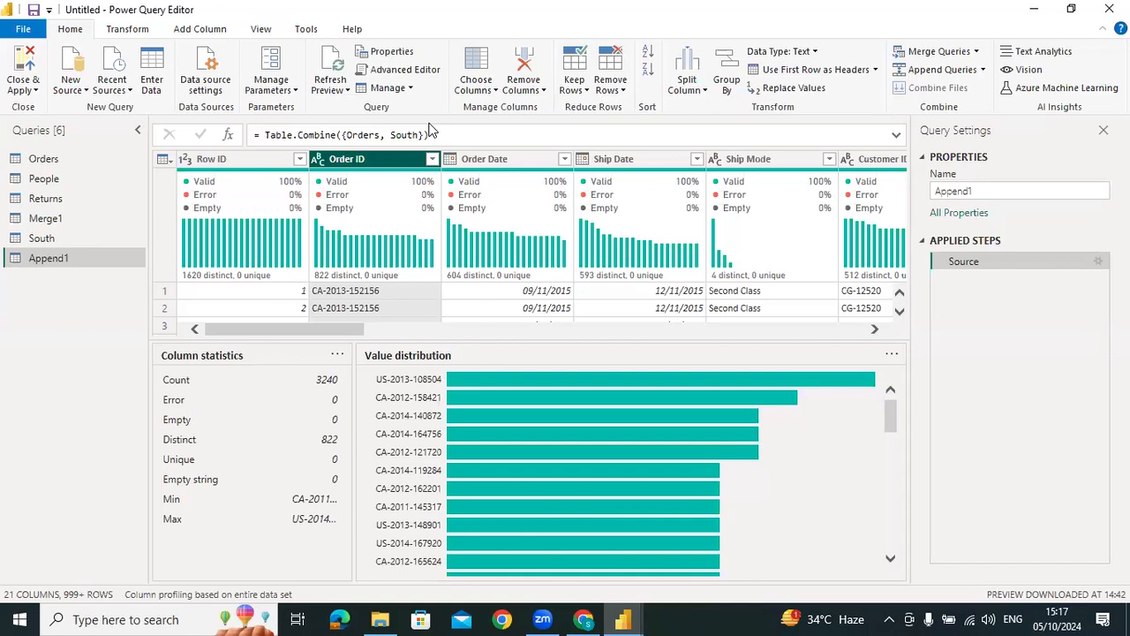
Examine the conditional column settings for the Orders query, and close them without adding a column
click(482, 90)
click(483, 89)
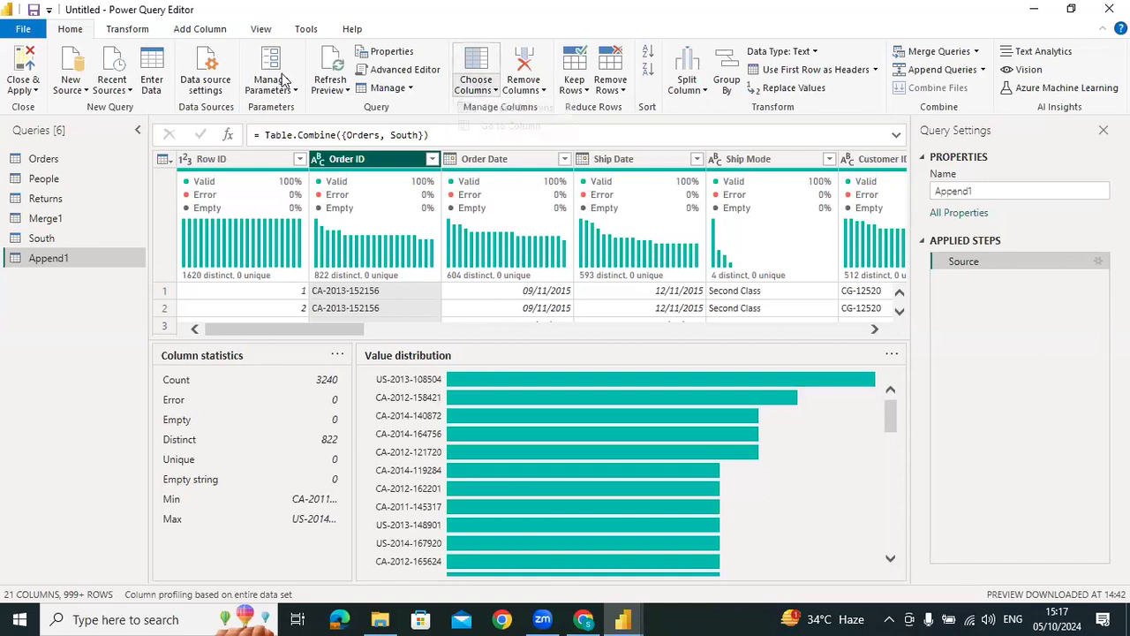
click(200, 29)
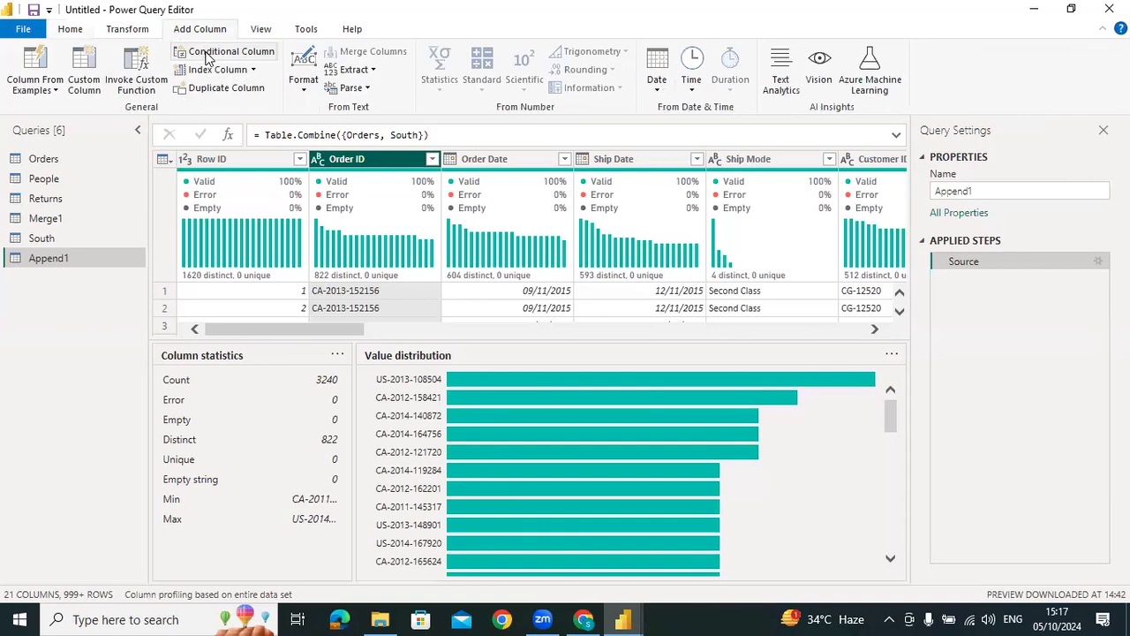
click(41, 158)
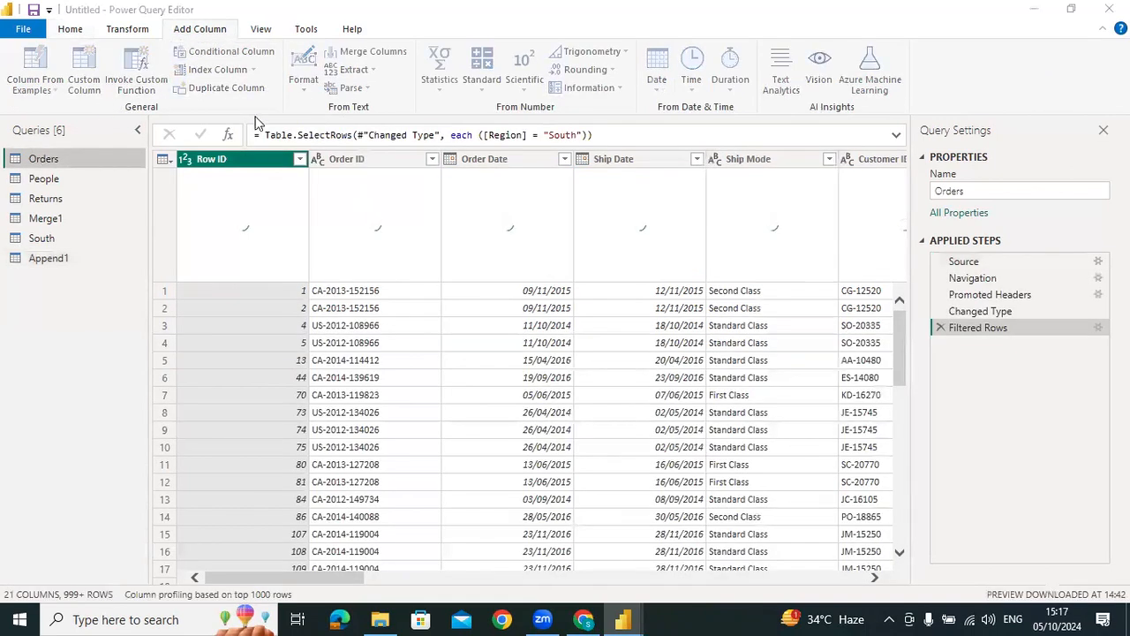
click(228, 51)
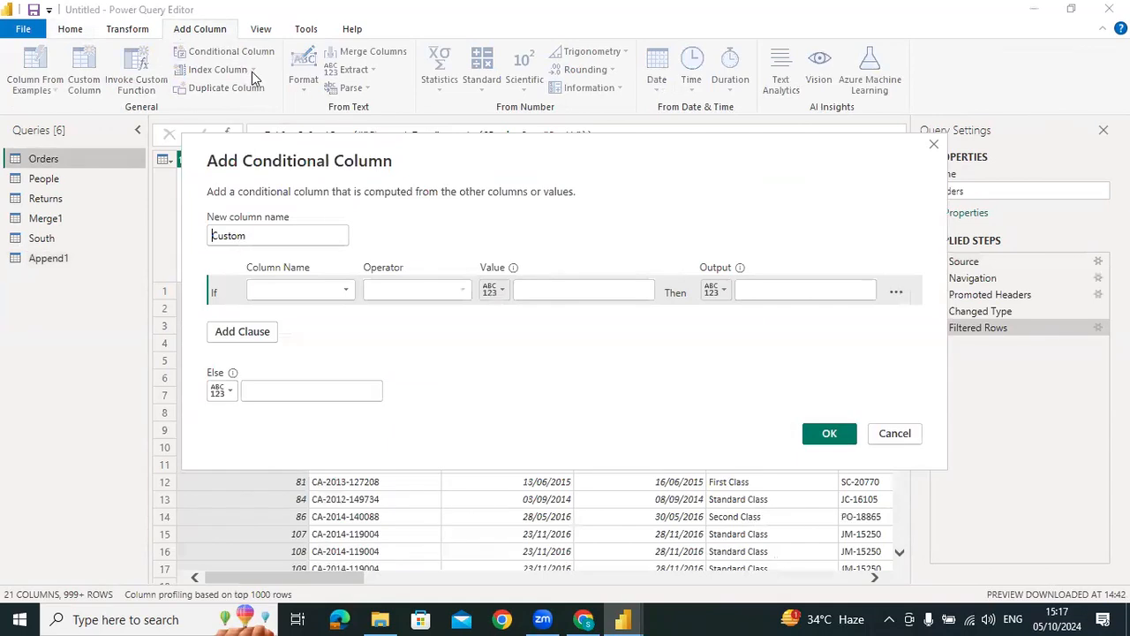
click(309, 294)
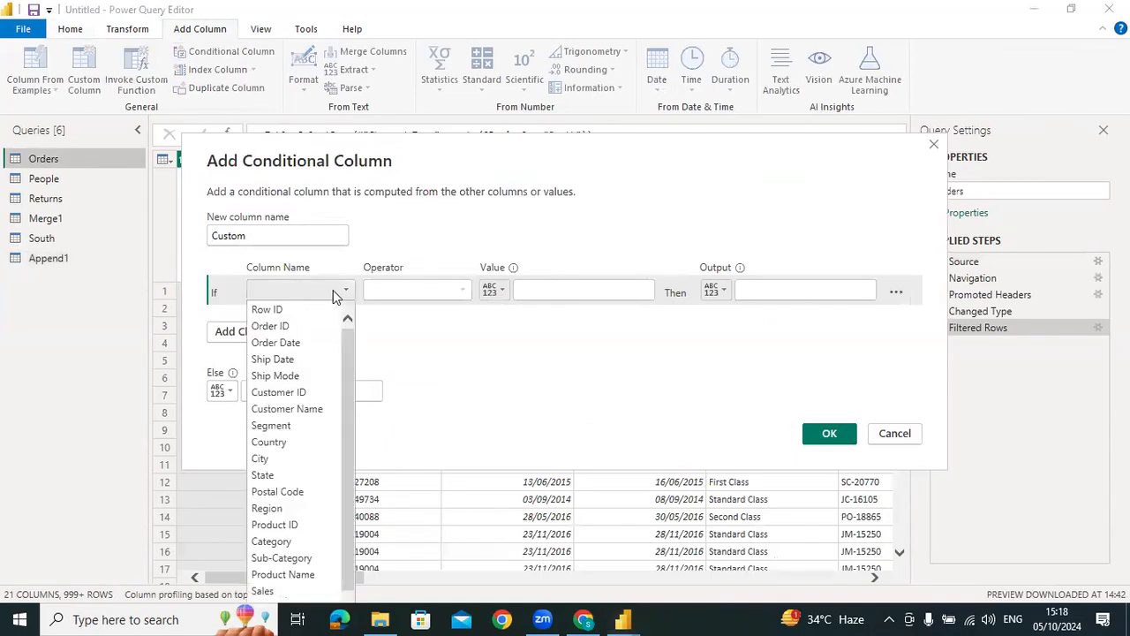
click(423, 290)
click(795, 291)
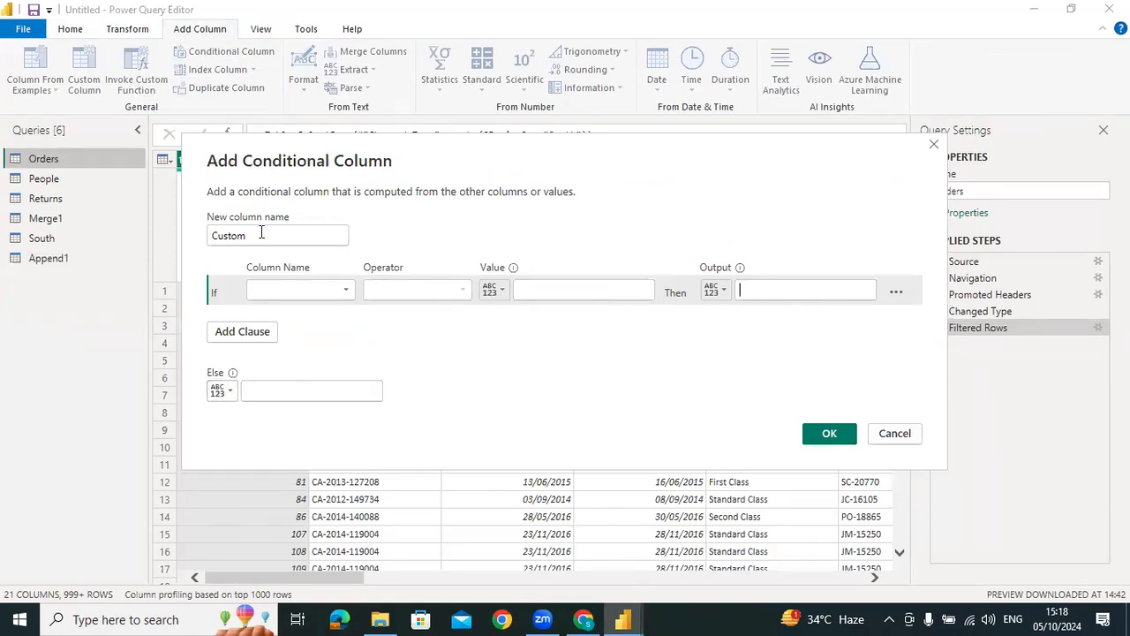
click(933, 144)
Try to invoke a custom function on Orders with the new column name ABC, and cancel it
click(136, 75)
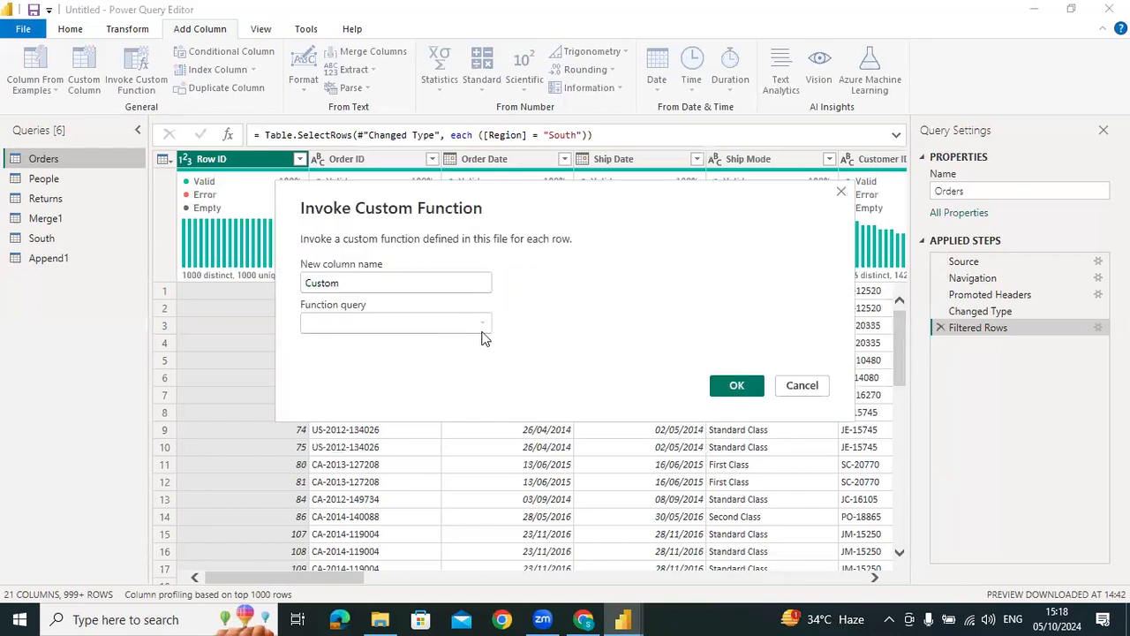
click(425, 283)
double_click(425, 282)
text(ABC)
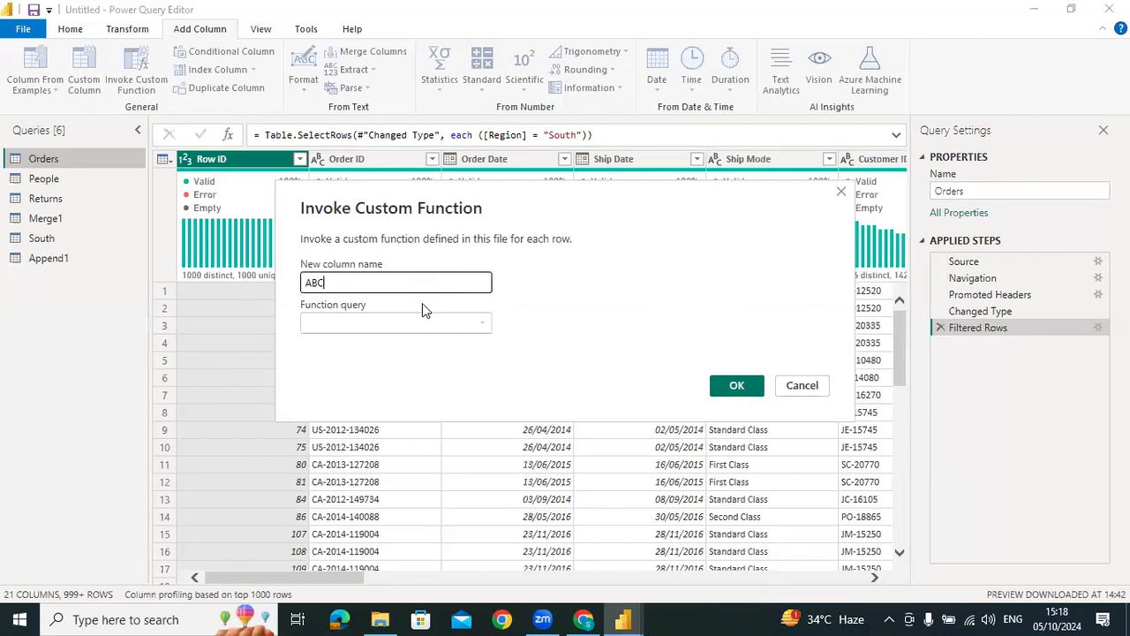
click(415, 327)
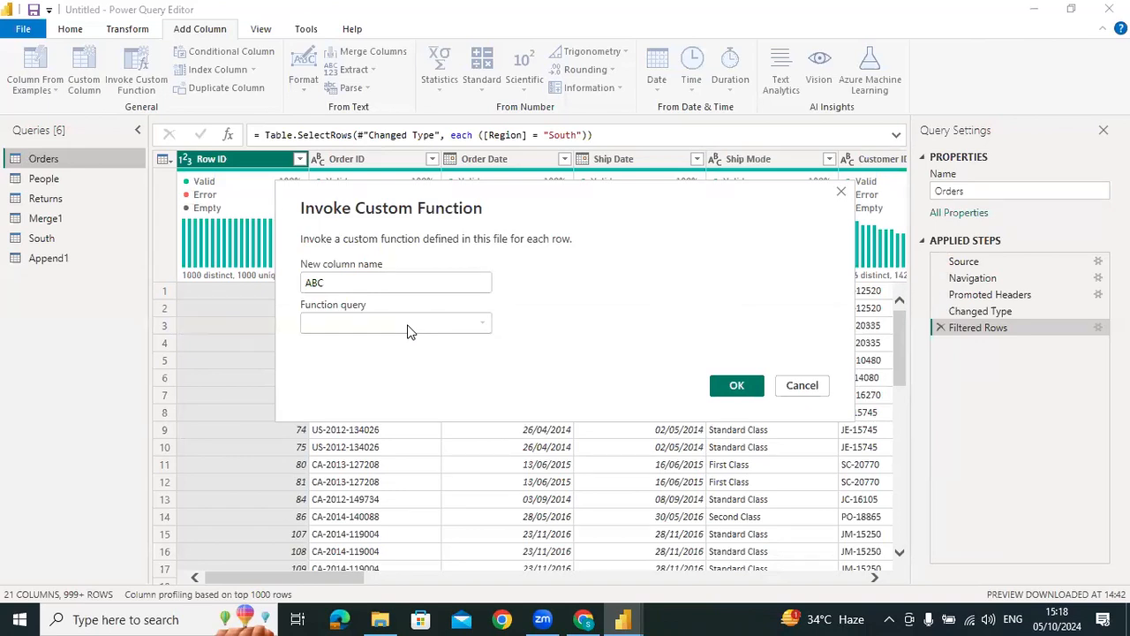
click(802, 385)
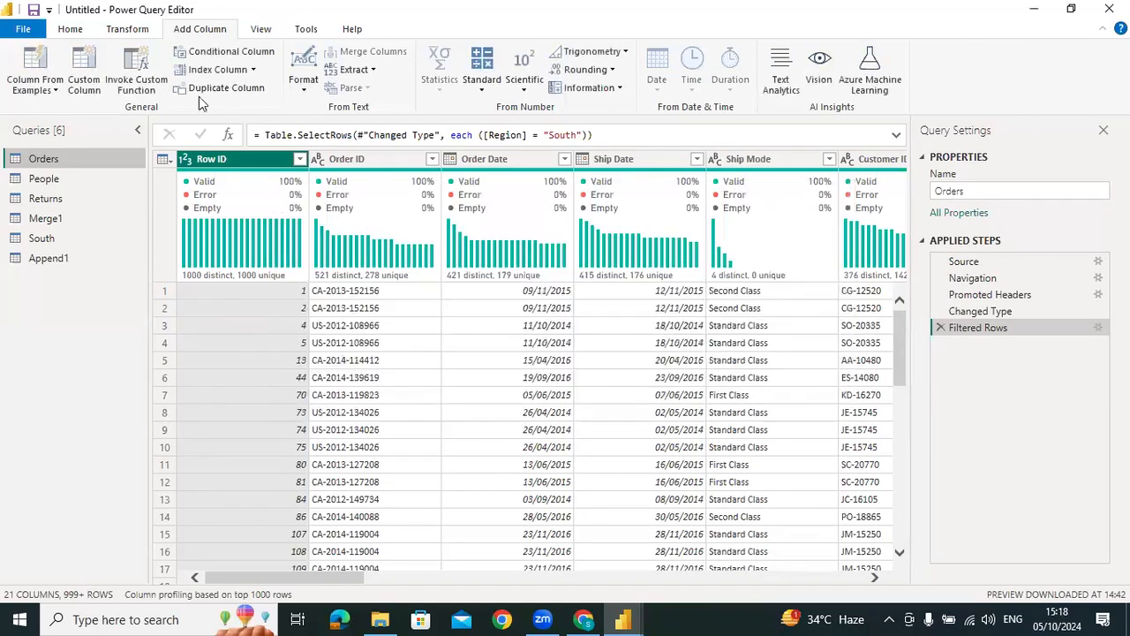
Try a custom column on Orders with the formula [Ship Date]&[Order Date], and discard it without adding the column
click(86, 69)
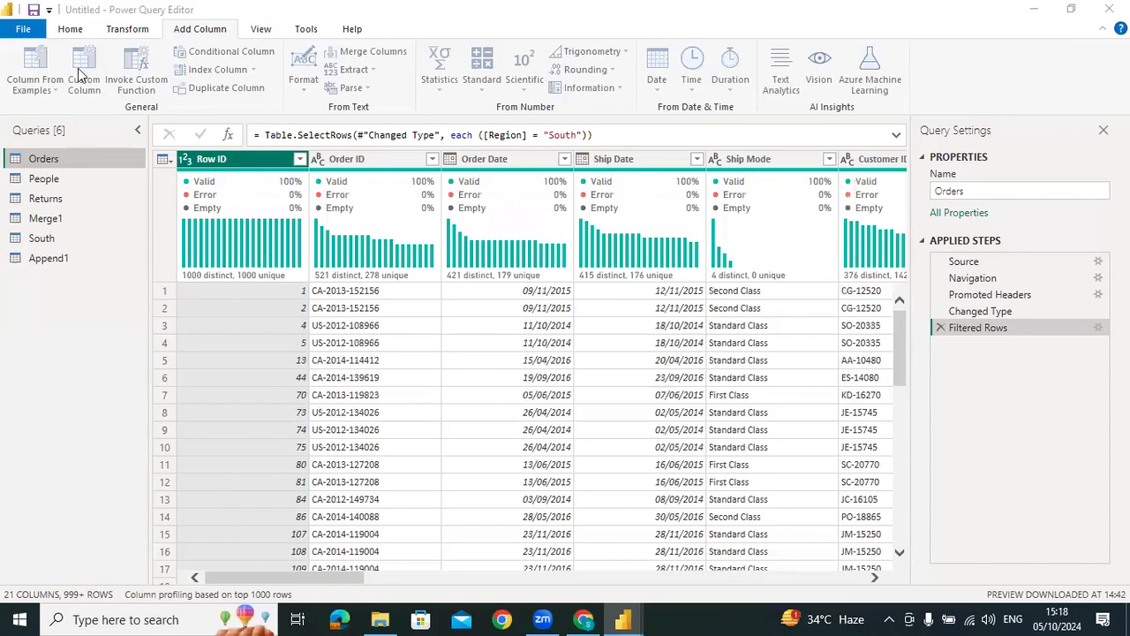
click(470, 286)
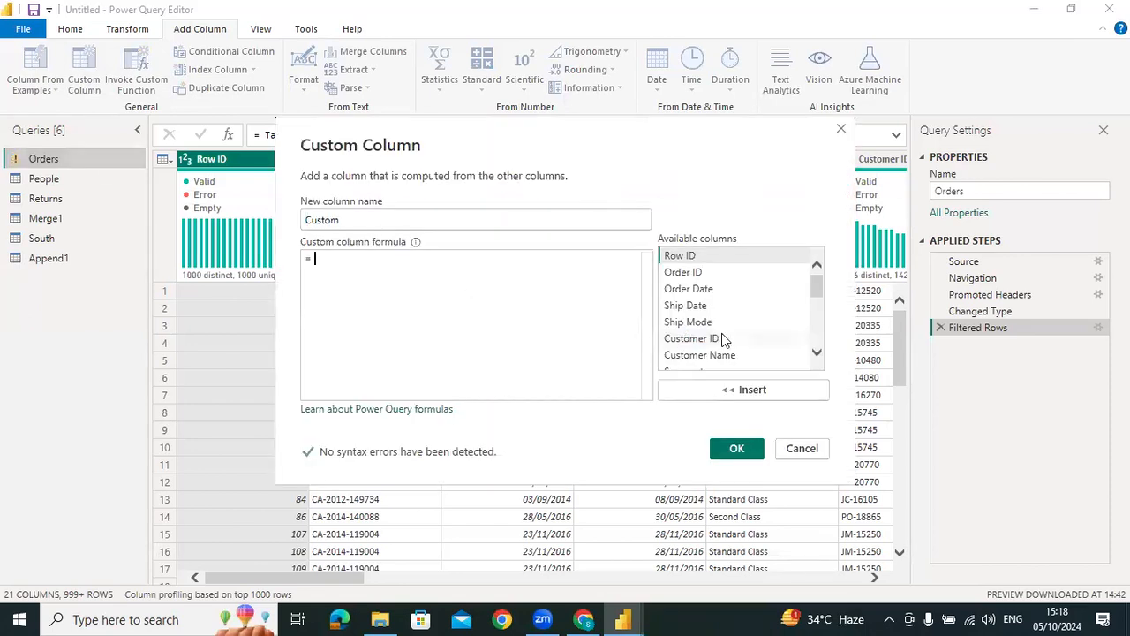
click(688, 306)
double_click(689, 307)
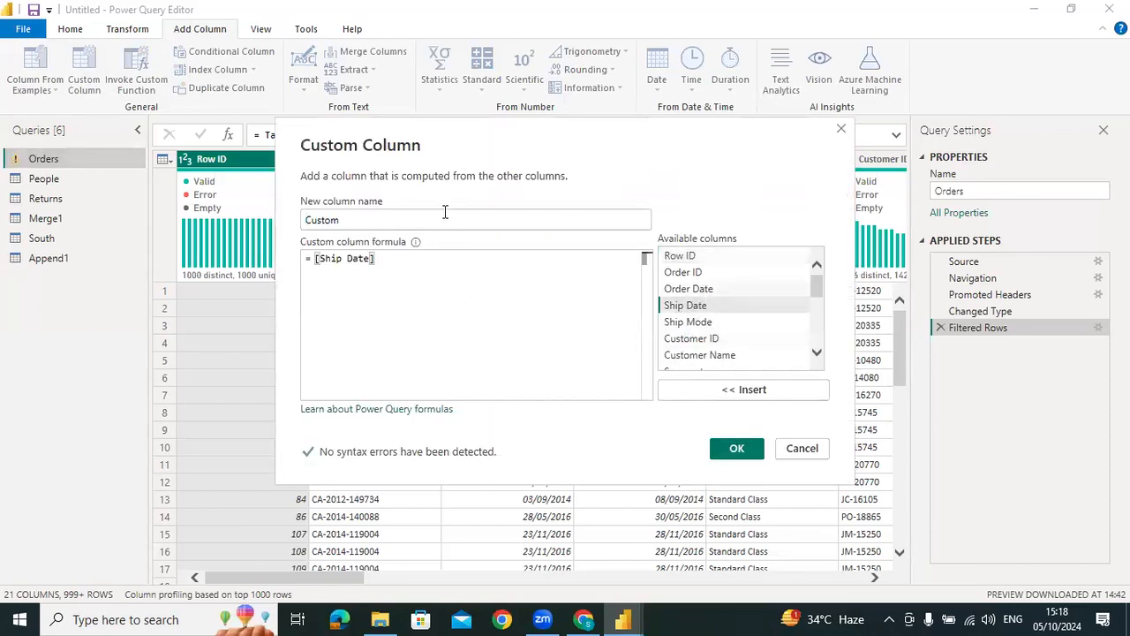
text(&&)
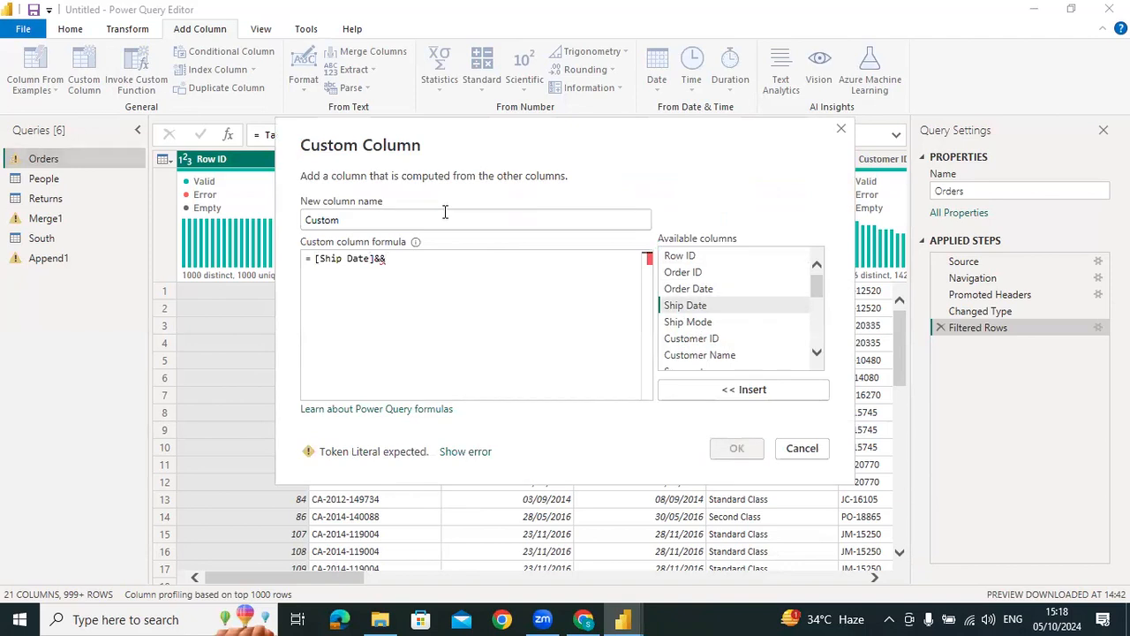
double_click(689, 289)
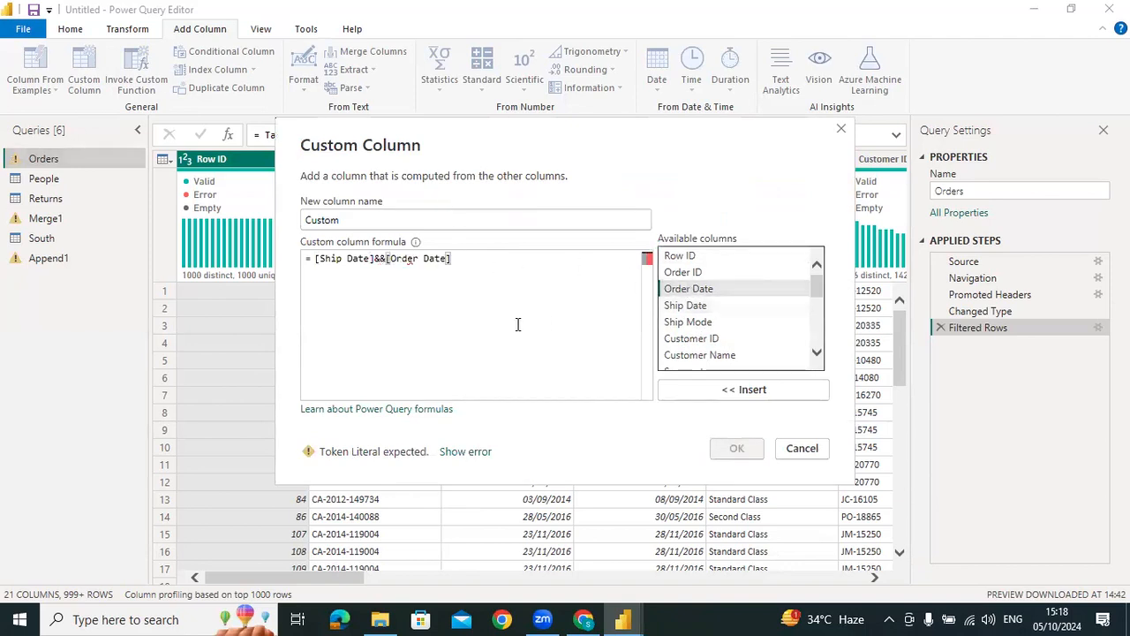
click(382, 258)
key(BackSpace)
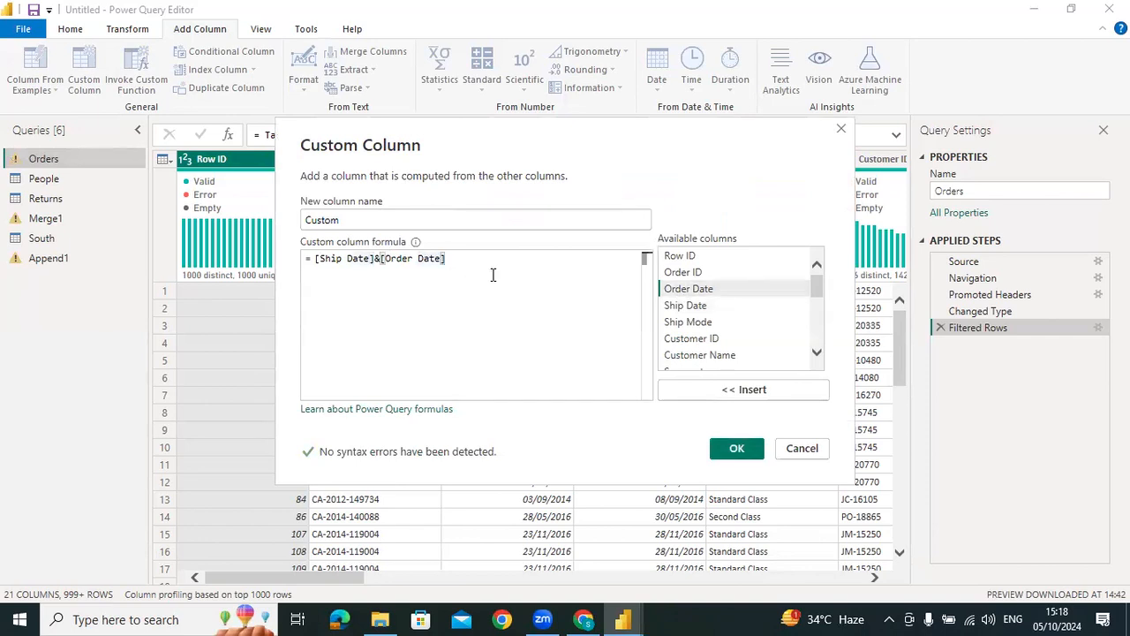
click(802, 449)
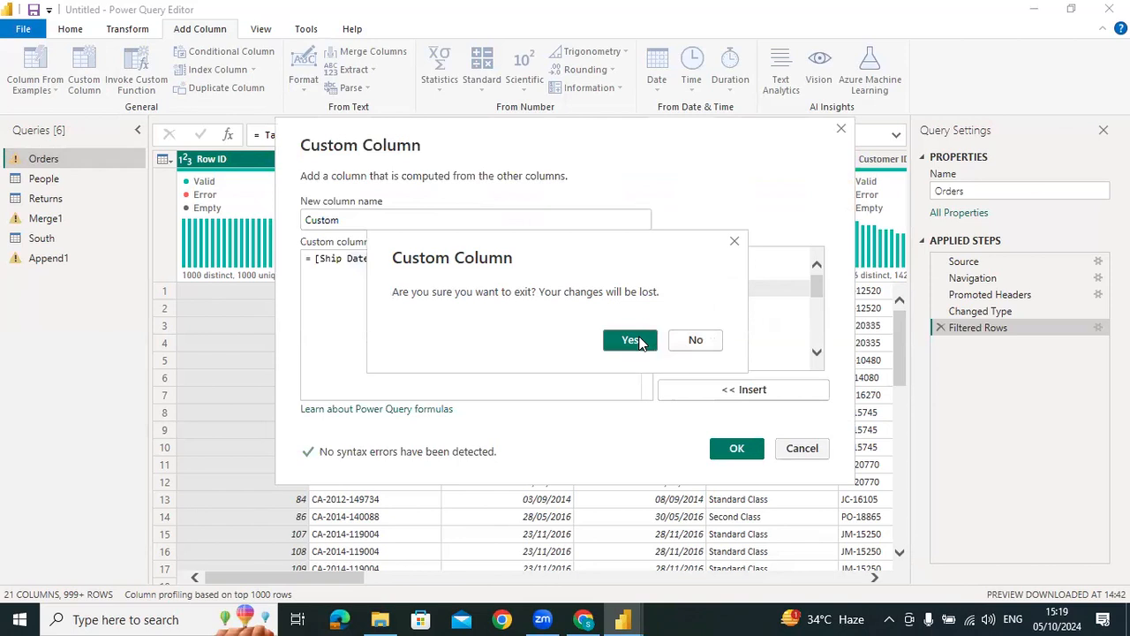
click(641, 343)
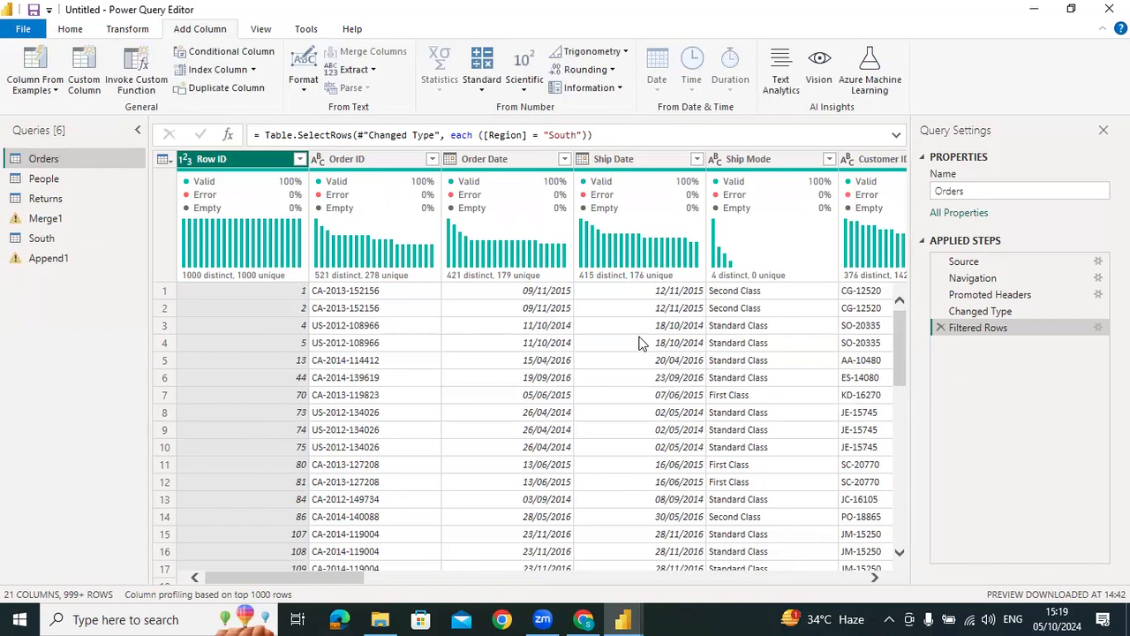
click(50, 88)
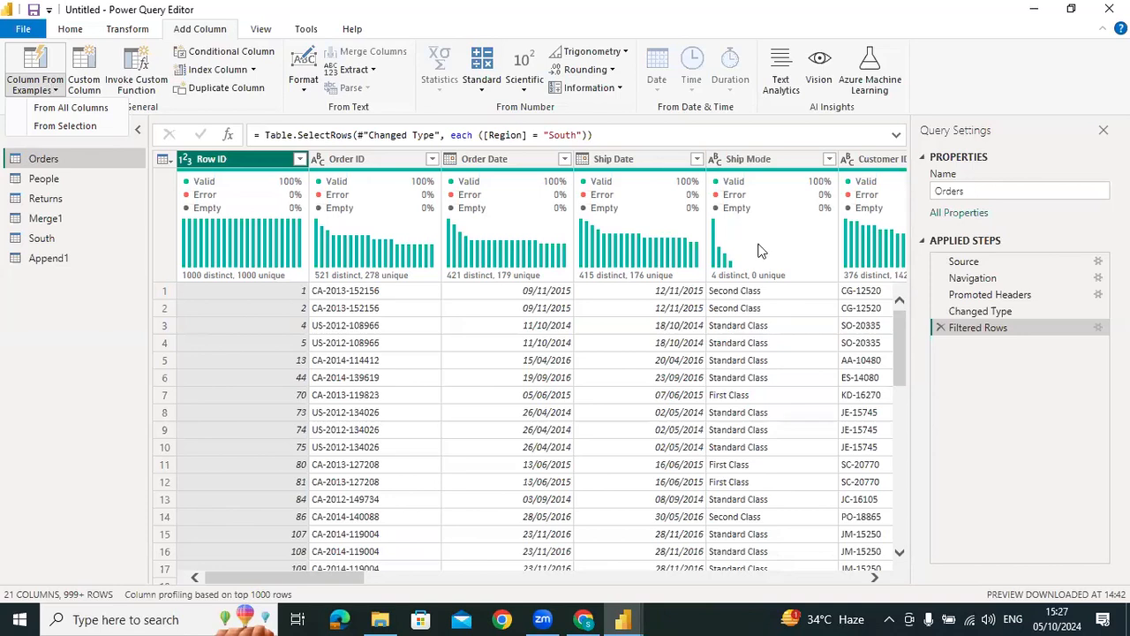
Switch to ChatGPT in Chrome, start a new chat and enter the prompt text "timeit would take to break a"
click(583, 619)
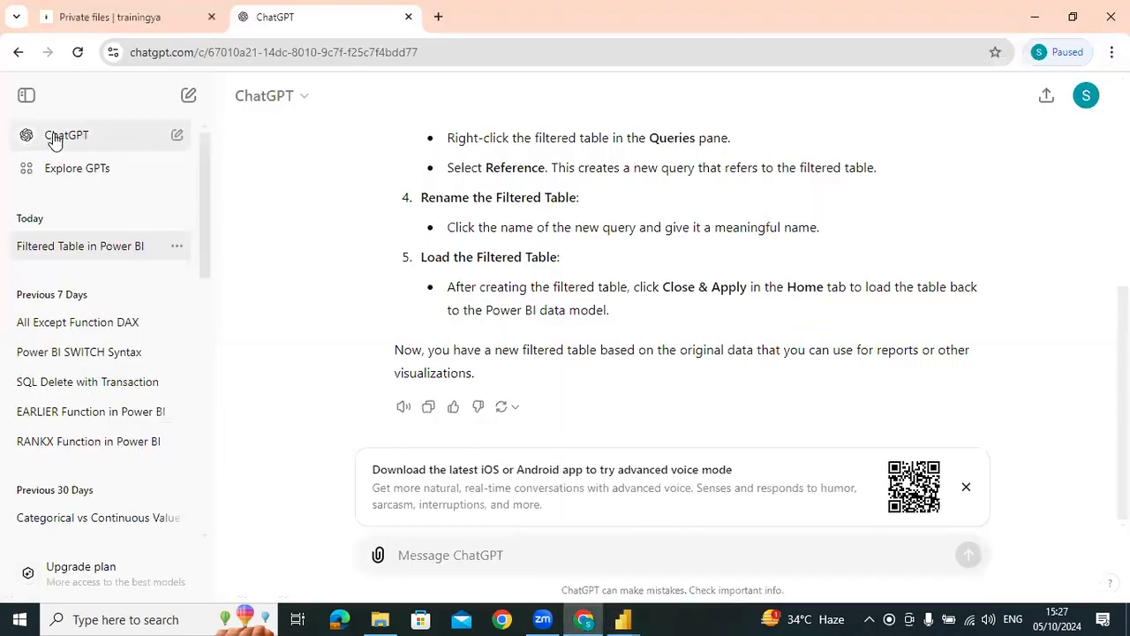
click(189, 105)
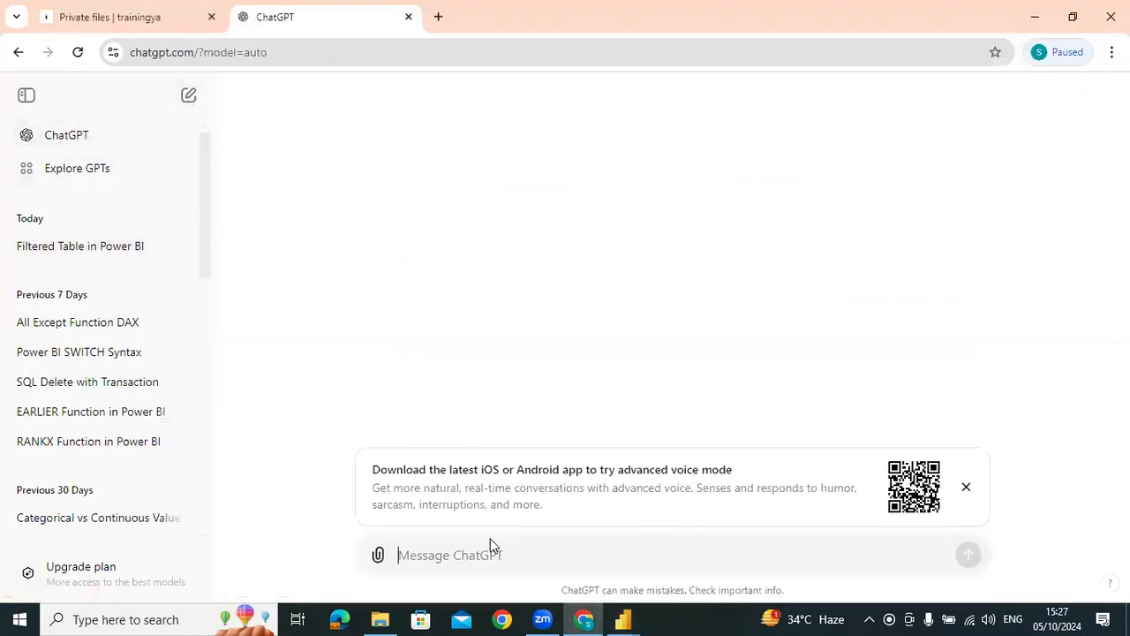
click(621, 554)
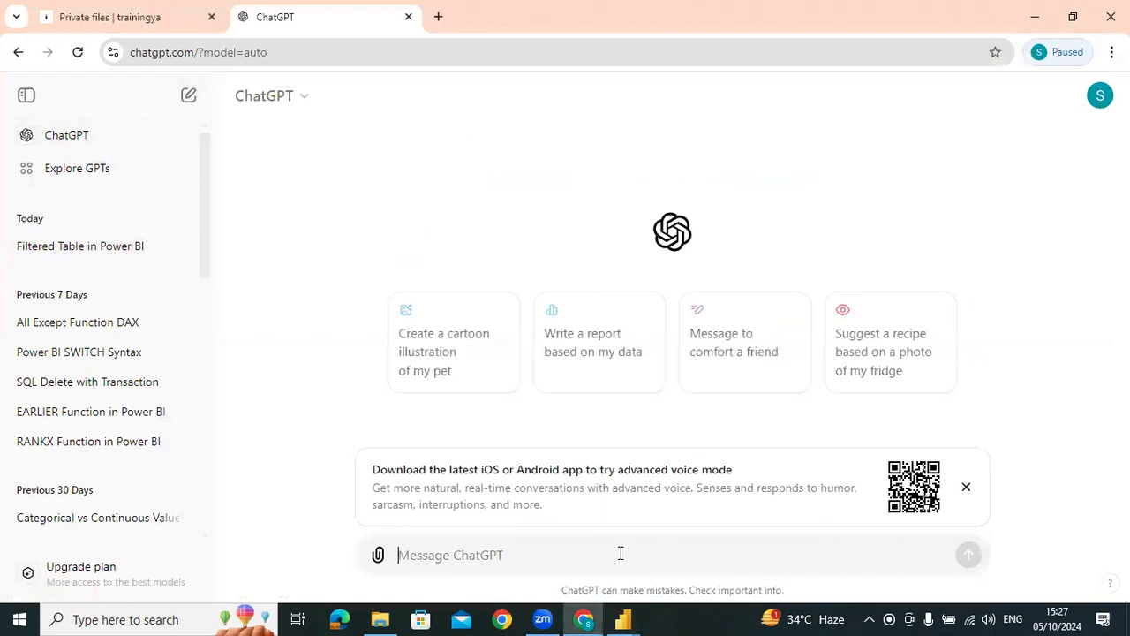
Continue the unsent prompt after "7digit" with the text "alpha nmeric key"
text(timeit would take to break a 7digit alpha nmeric key using brute force)
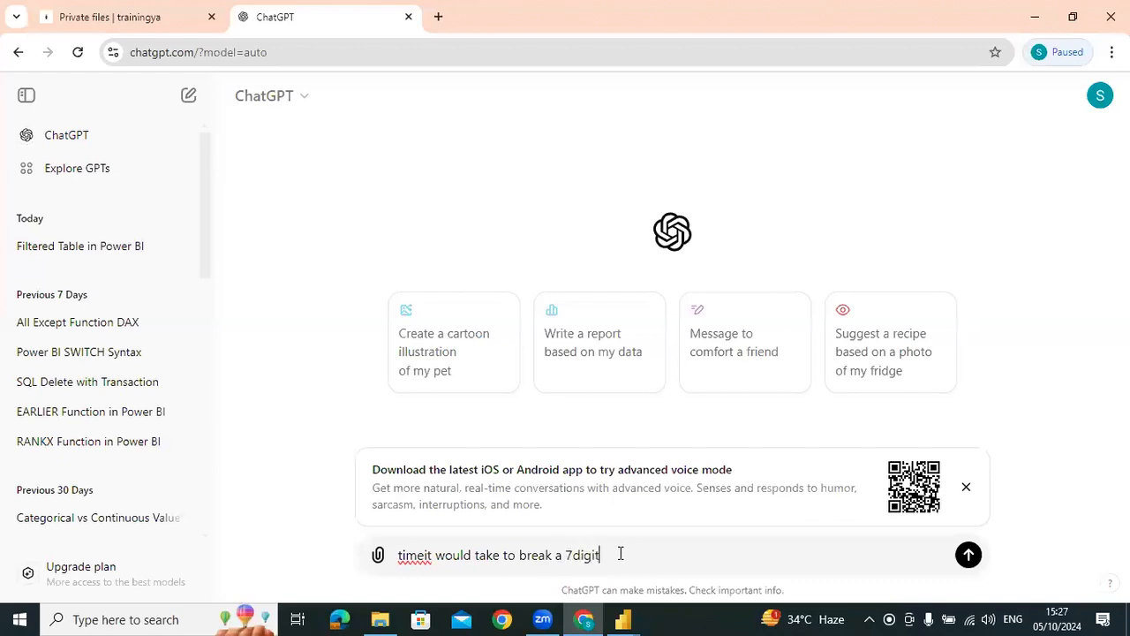
Switch to ChatGPT in Chrome, start a new chat and enter the prompt text "timeit would take to break a"
Continue the unsent prompt after "7digit" with the text "alpha nmeric key"
text( alpha nmeric key using brute force)
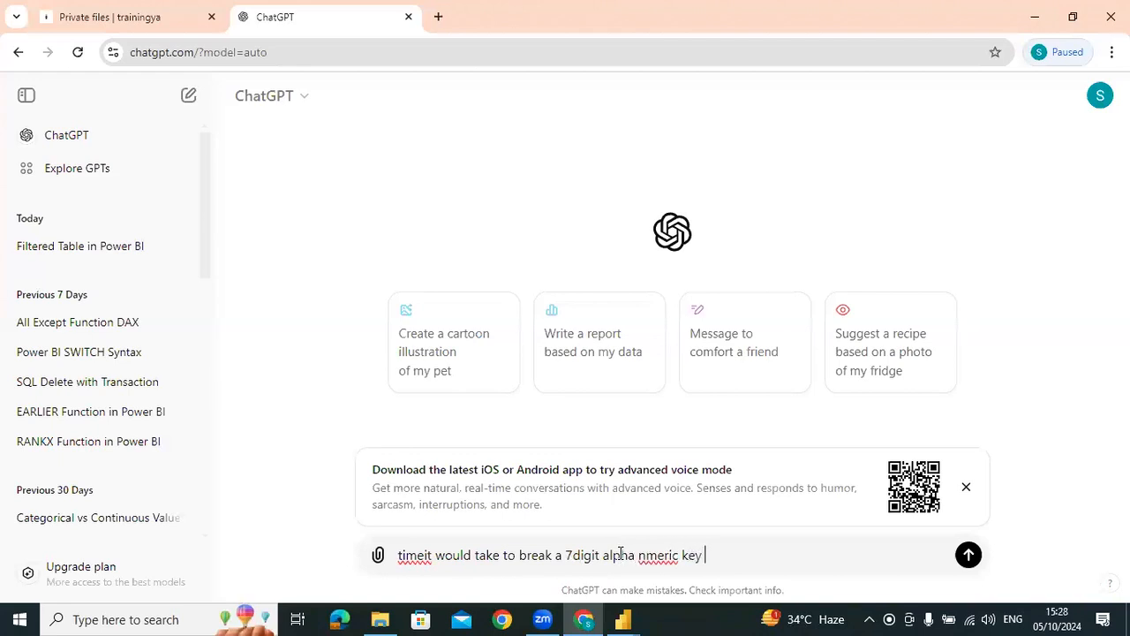
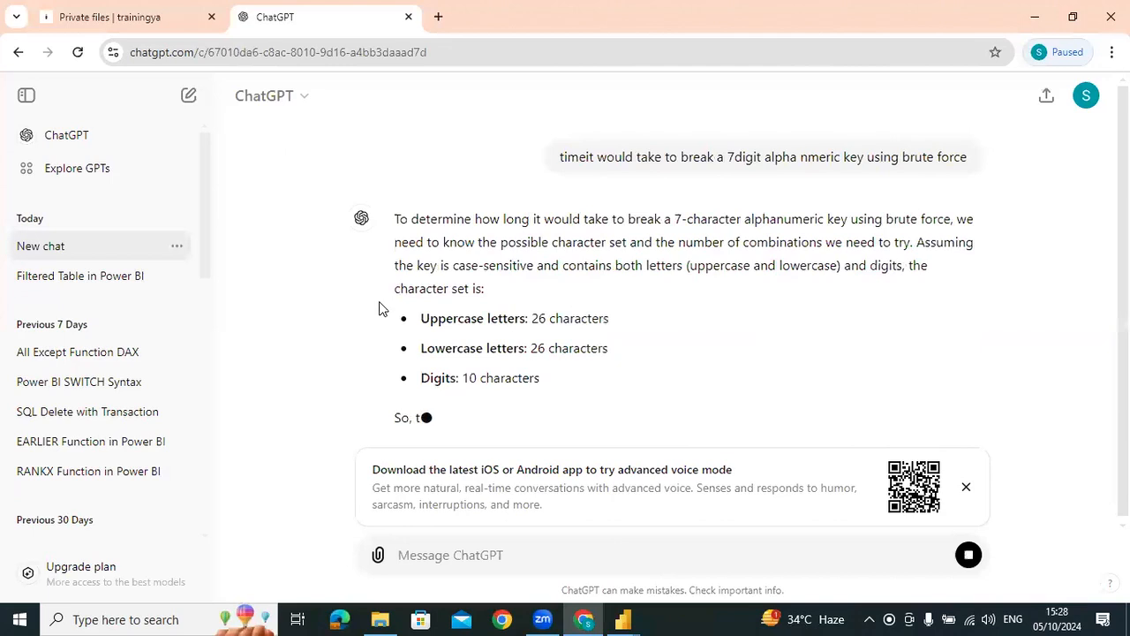
Ask ChatGPT to redo the 7-digit key estimate with the follow-up "system speed at 10000 keys per second"
scroll(403, 303, down, 2)
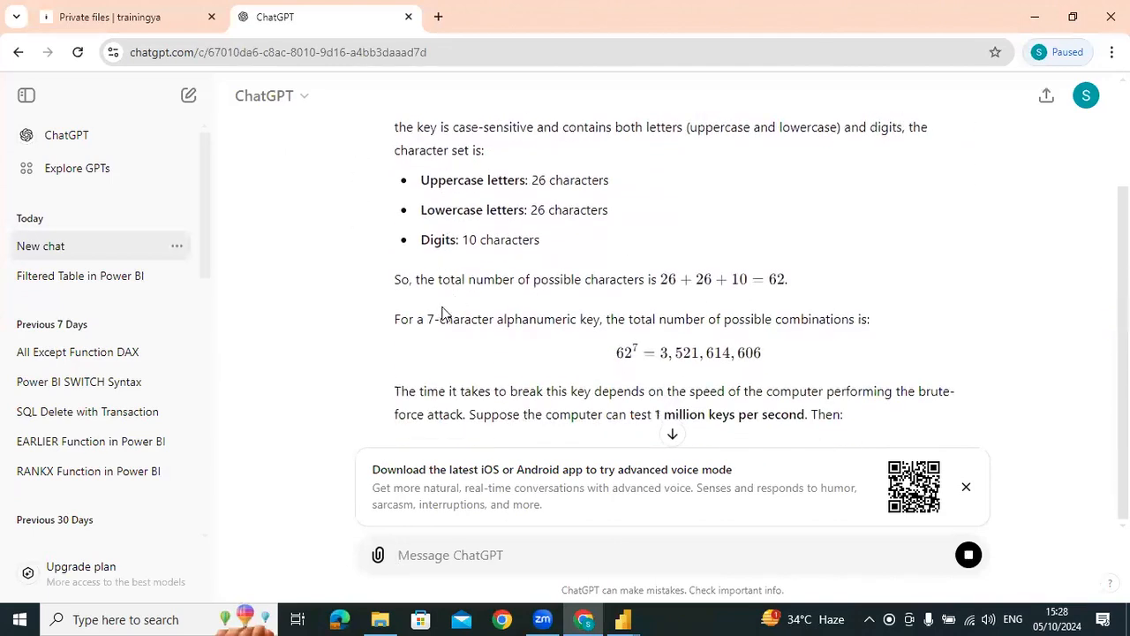
scroll(380, 345, down, 2)
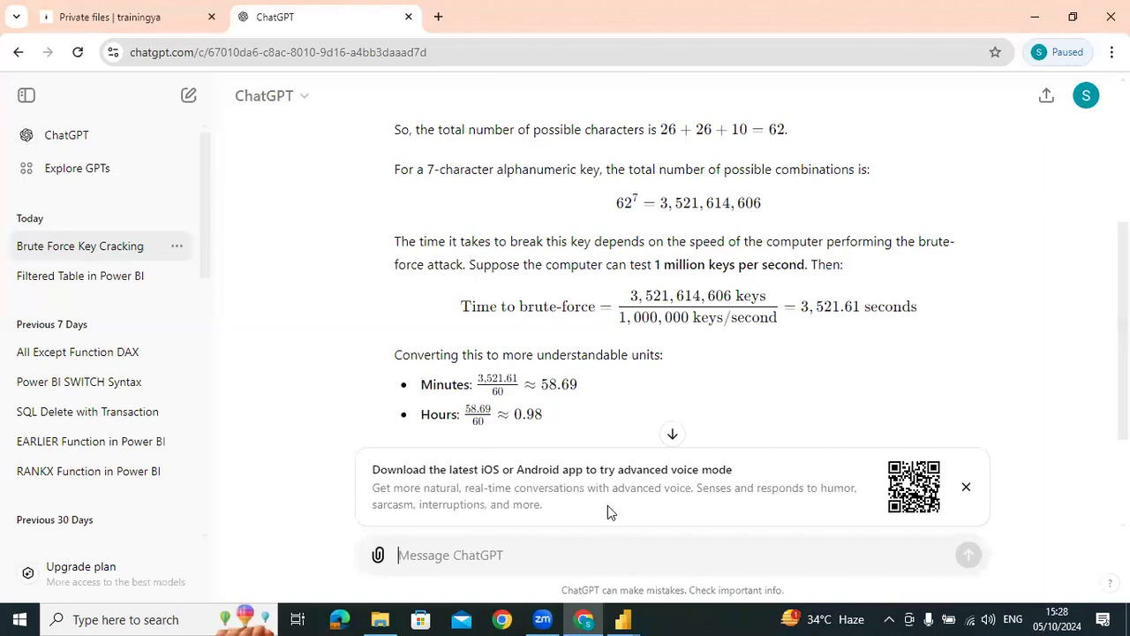
text(syst)
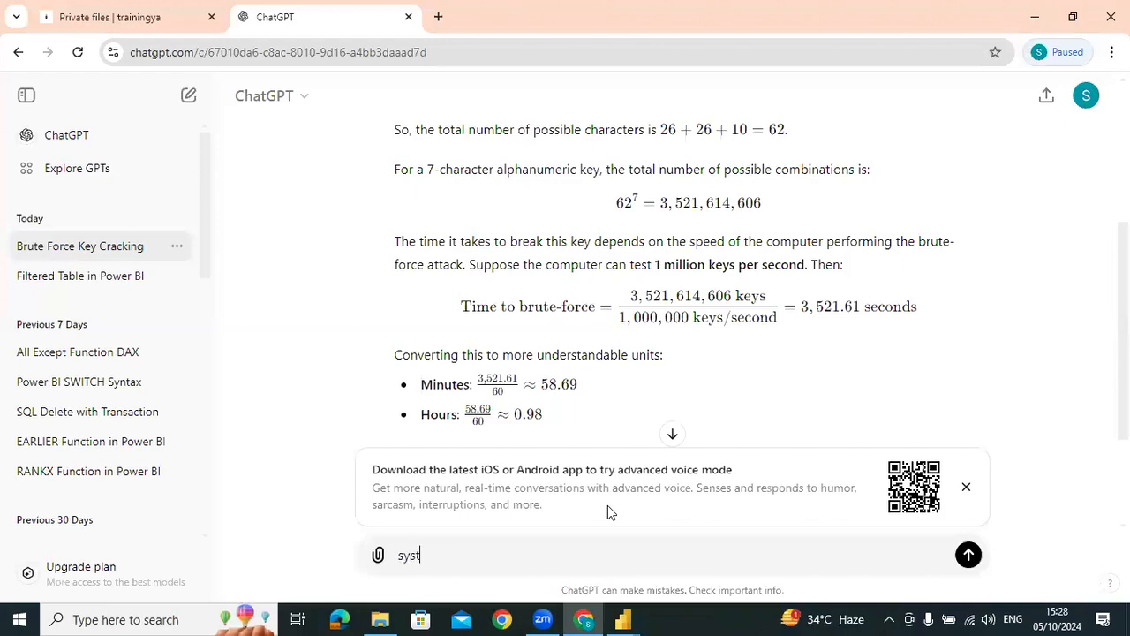
text(em speed at 10000 ke)
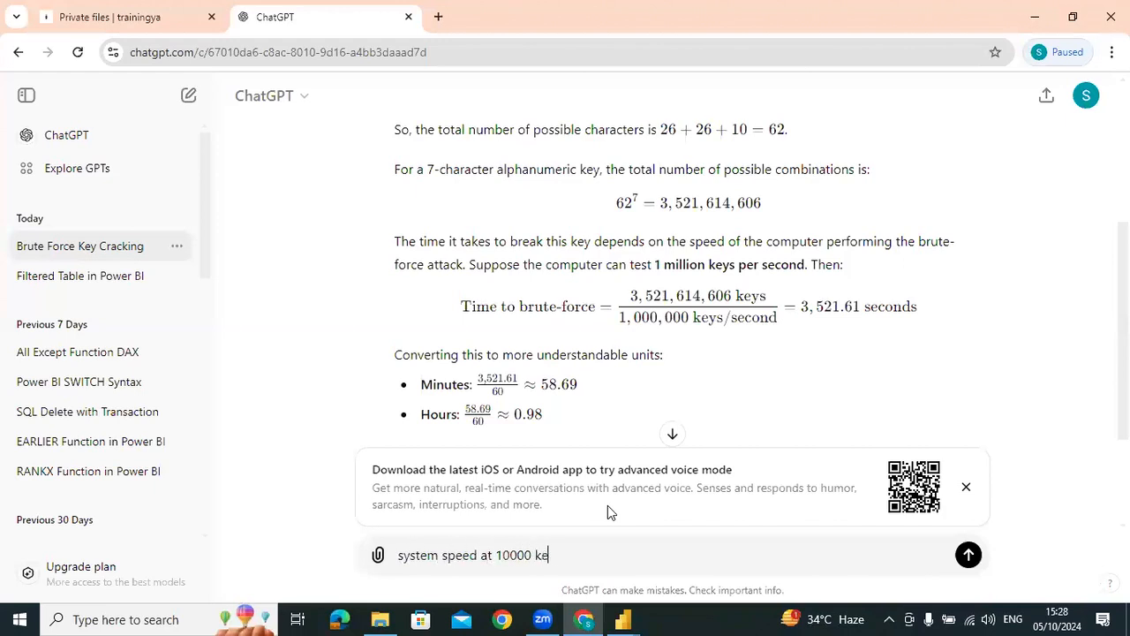
text(ys per second)
key(Return)
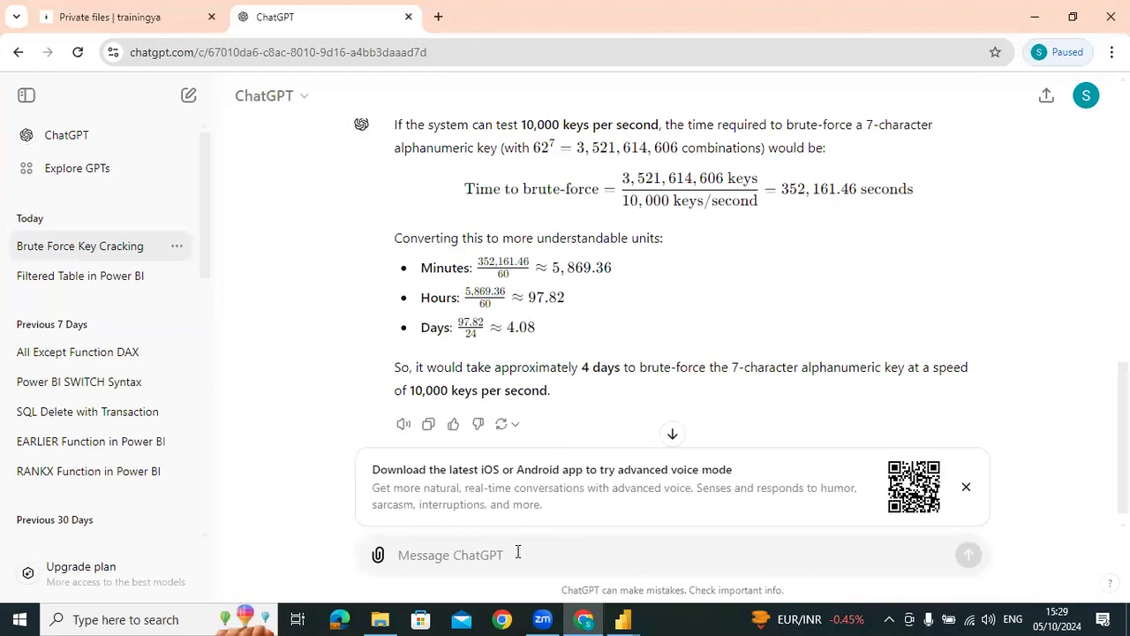
Send the follow-up prompt "test for a 16 digit key at 1000 keys per second"
text(test for a 16 digit key at 1000 keys per second)
key(Return)
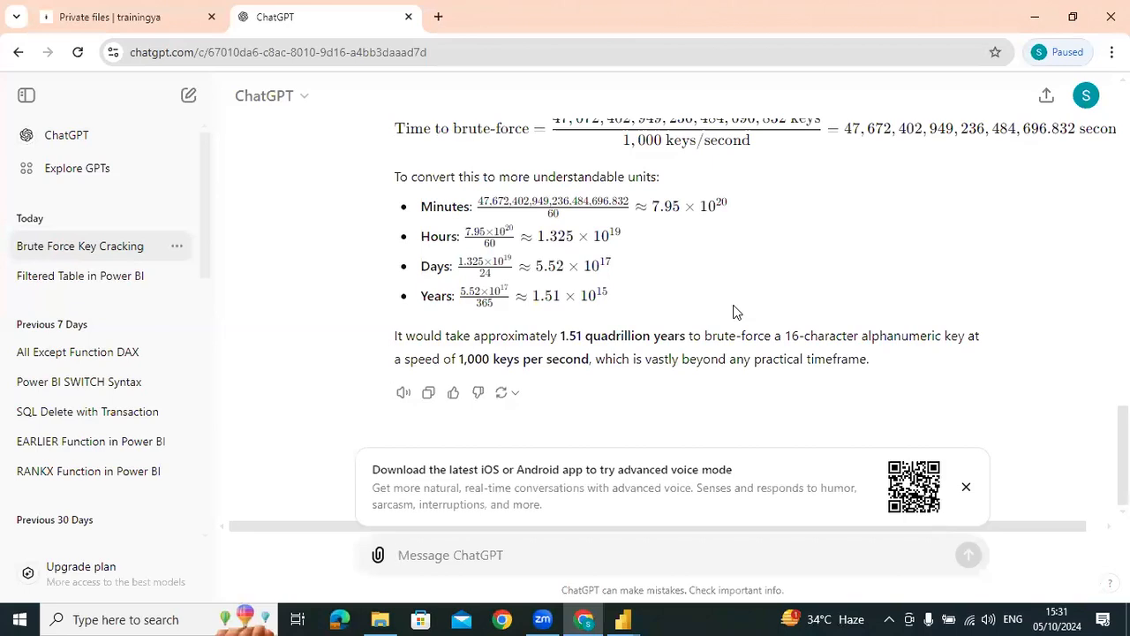
Review the 16-digit alphanumeric estimate and send the prompt "lets consider it 16 digit numeric key and do the analysis"
scroll(686, 297, up, 5)
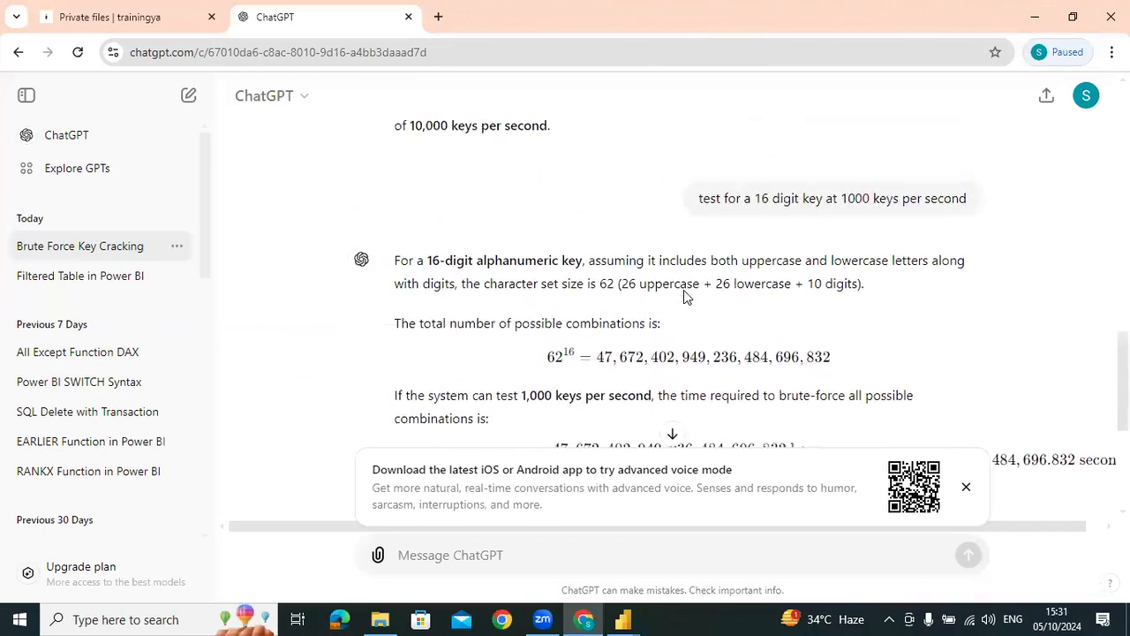
scroll(499, 508, down, 5)
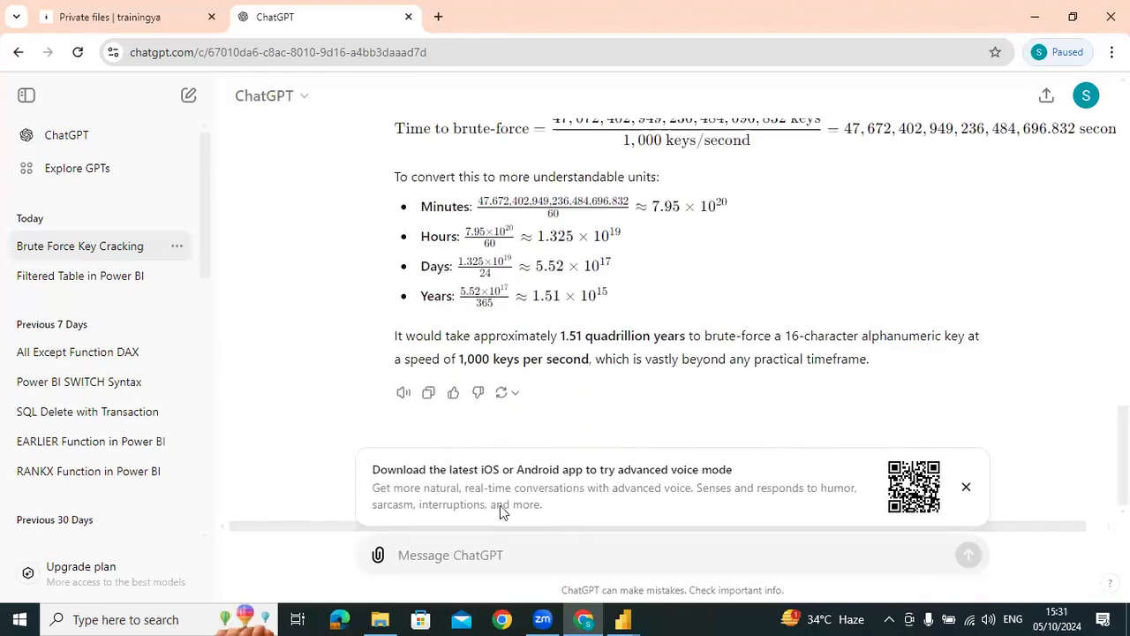
text(lets )
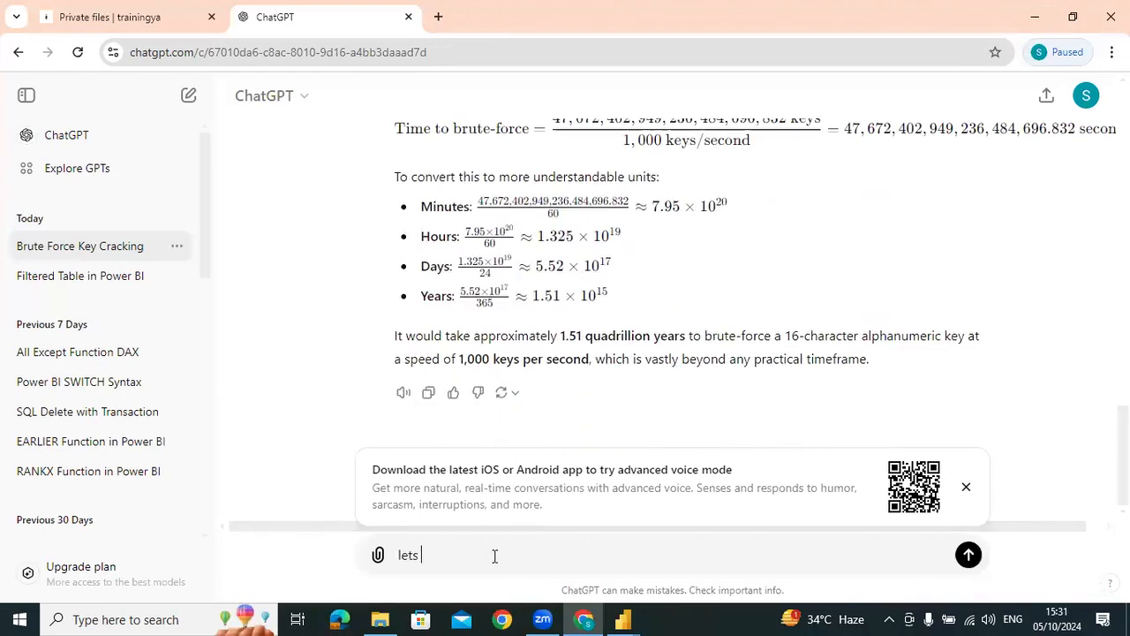
text(consider it 16 dig)
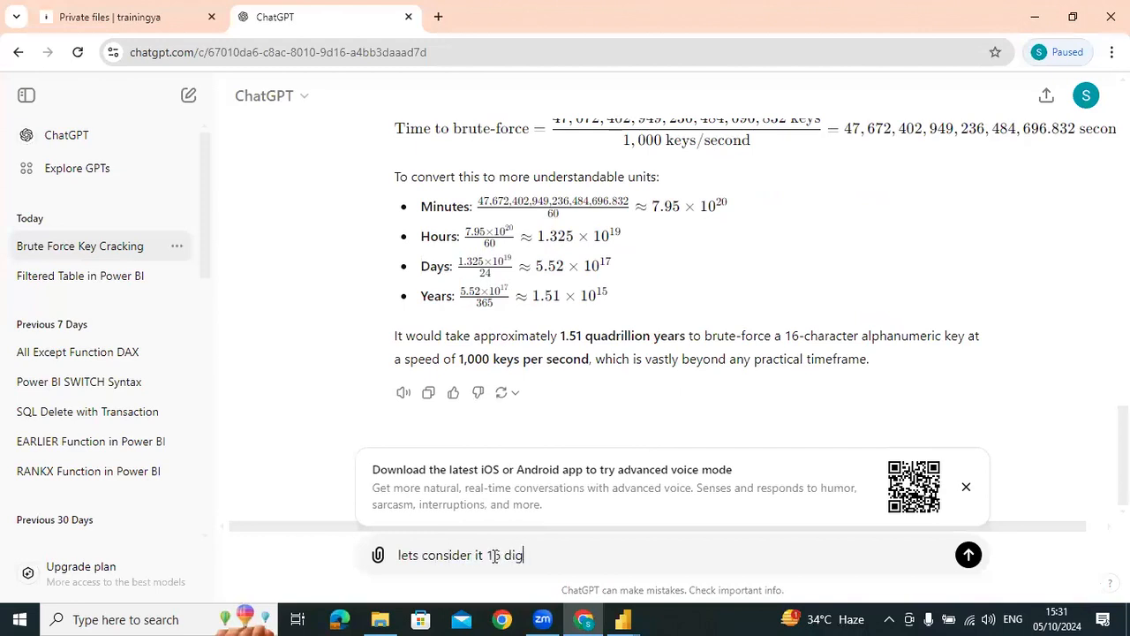
text(it numeric key and )
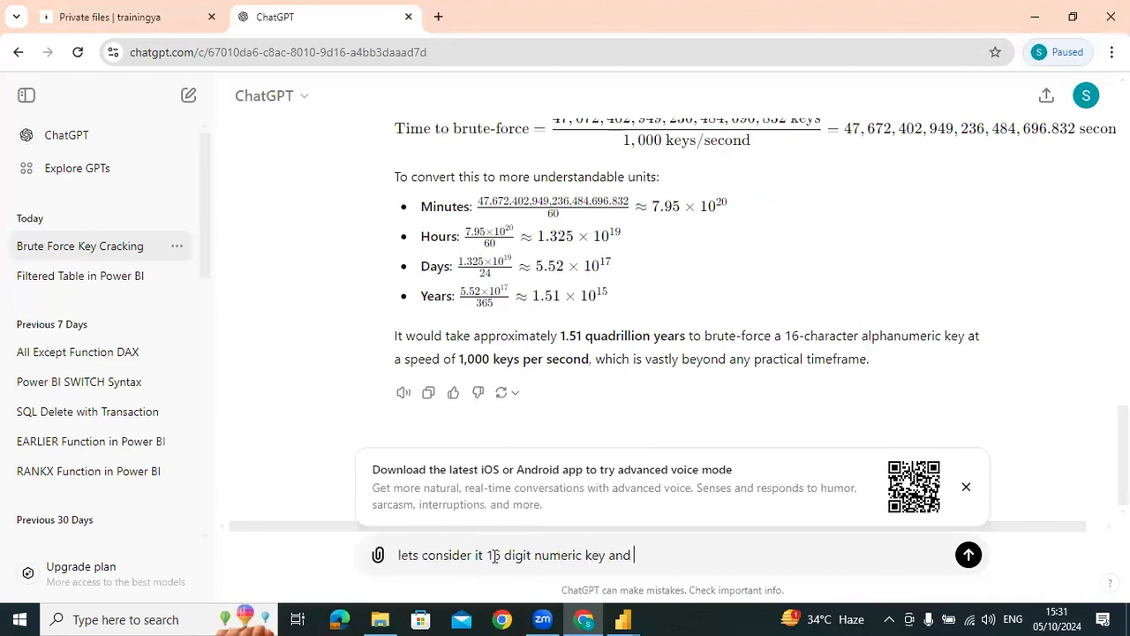
text(do the analysis)
key(Return)
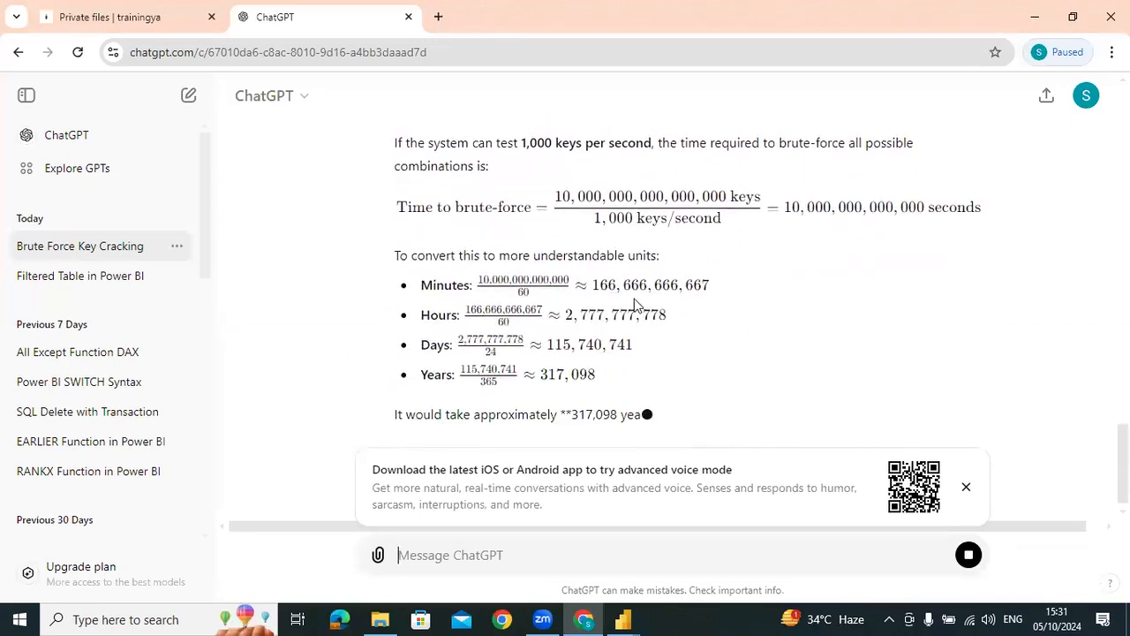
Compare the two 16-digit estimates and send the follow-up prompt "8 digit key numeric key"
scroll(647, 309, up, 10)
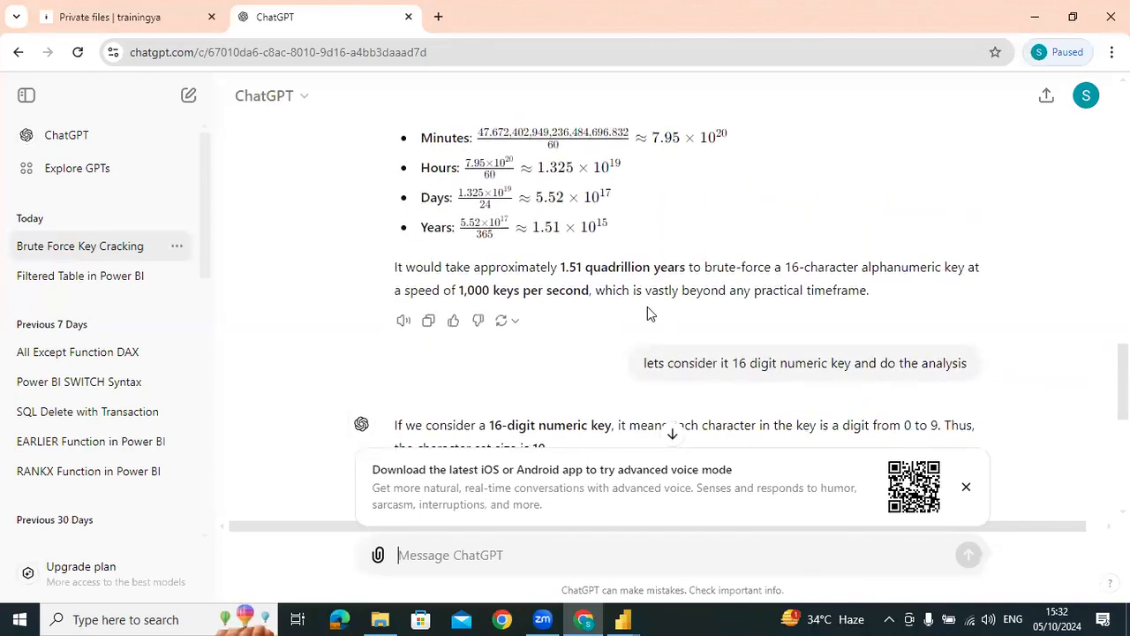
scroll(647, 309, down, 6)
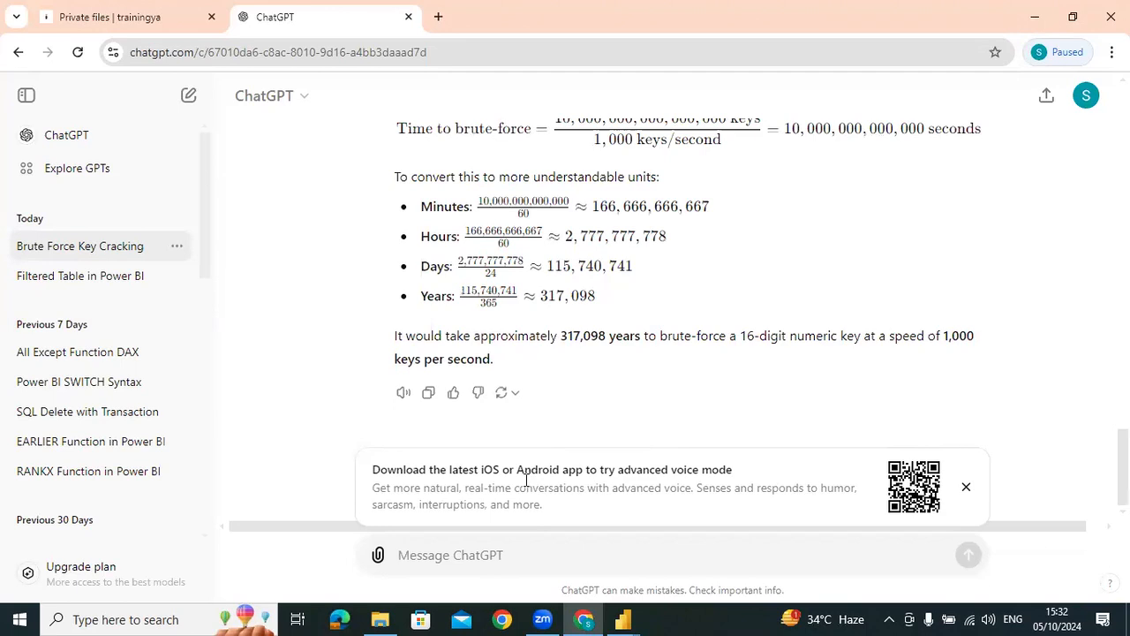
text(8 d)
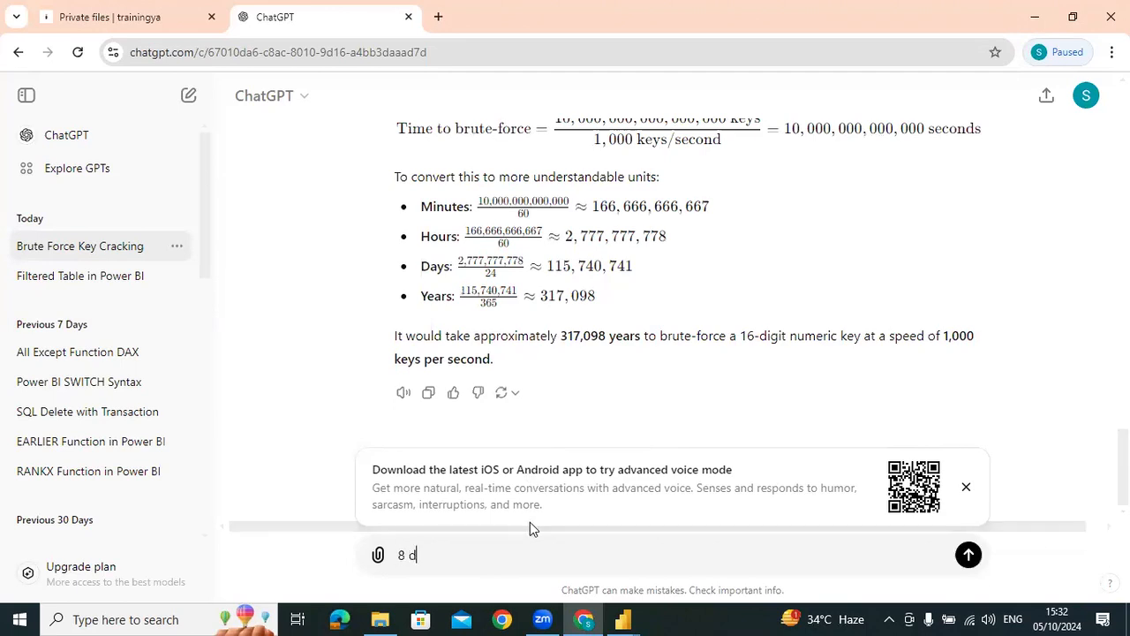
text(igit key numeric key)
key(Return)
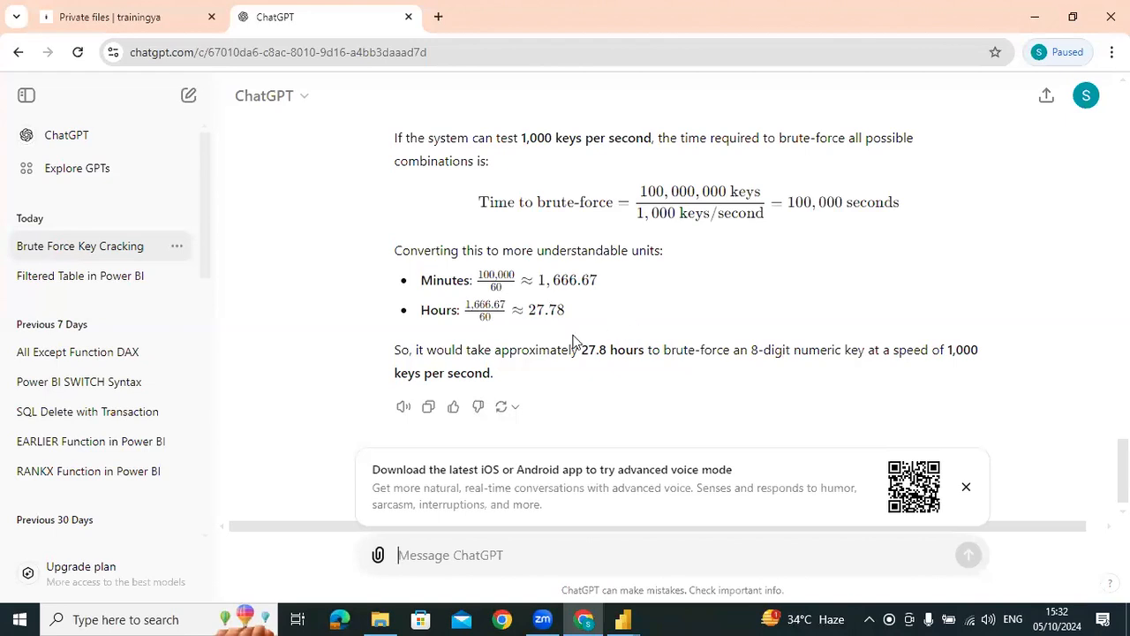
Review the 8-digit key answer, close the ChatGPT page and switch to the Power Query Editor in Power BI
scroll(589, 374, up, 2)
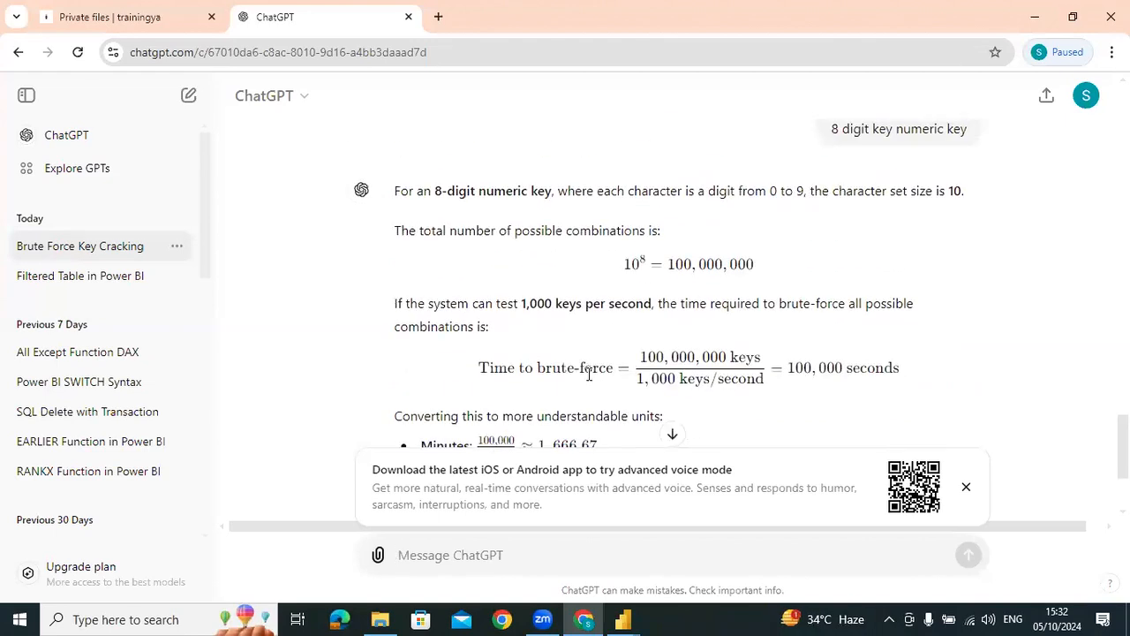
scroll(589, 374, up, 2)
scroll(589, 381, down, 4)
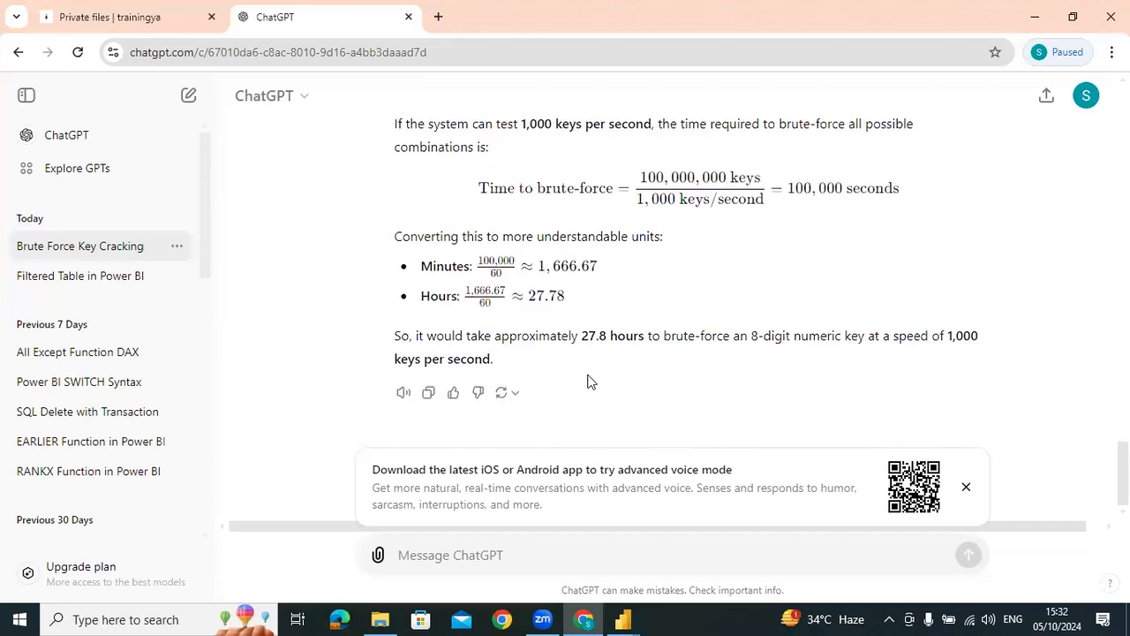
click(407, 16)
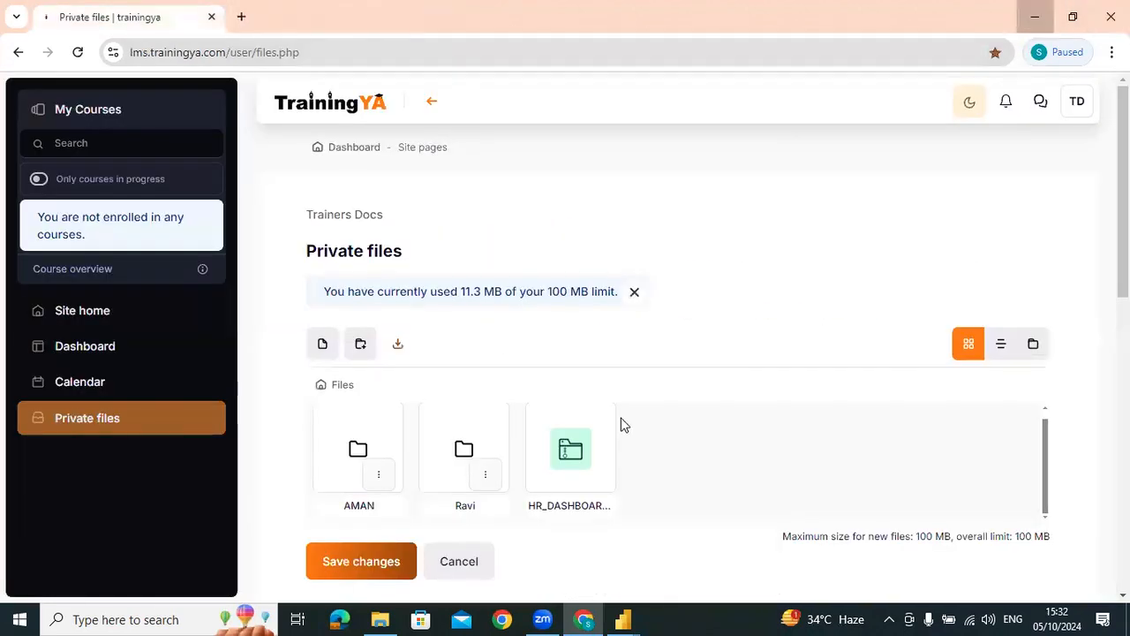
click(622, 619)
click(1103, 130)
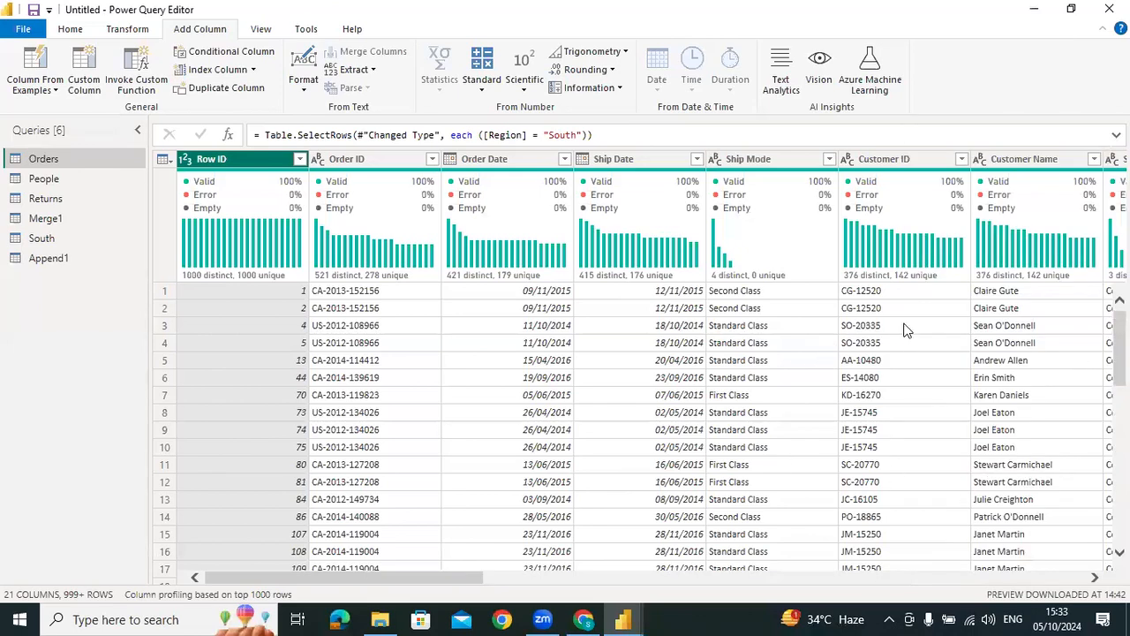
Close the Power Query Editor and apply the pending query changes to the model
drag(437, 583, 591, 576)
drag(987, 591, 322, 544)
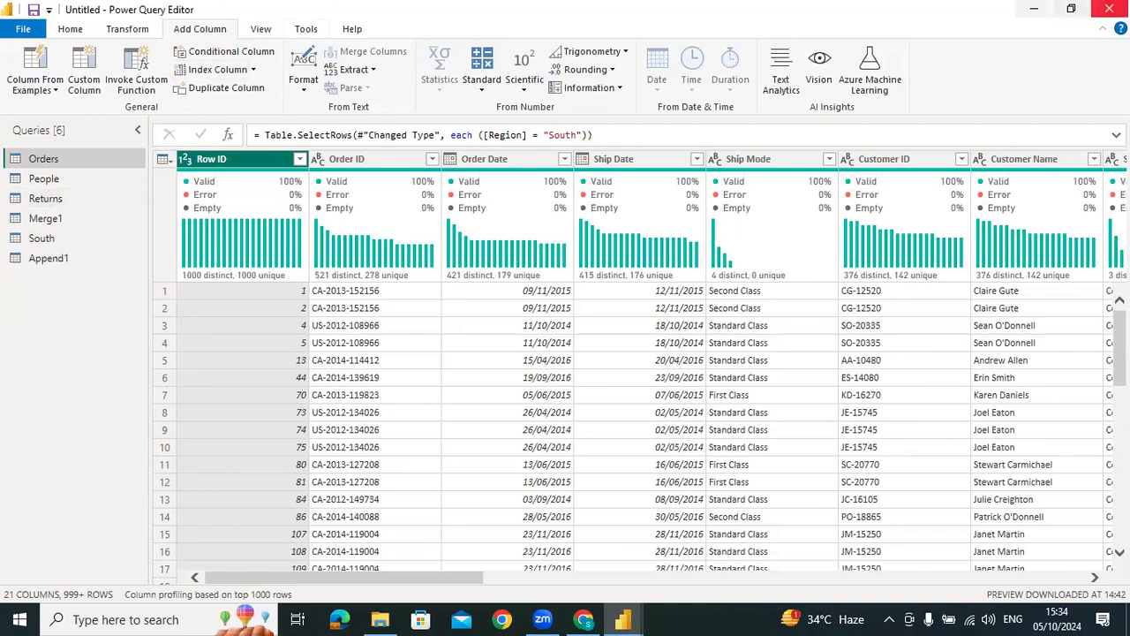
click(1109, 9)
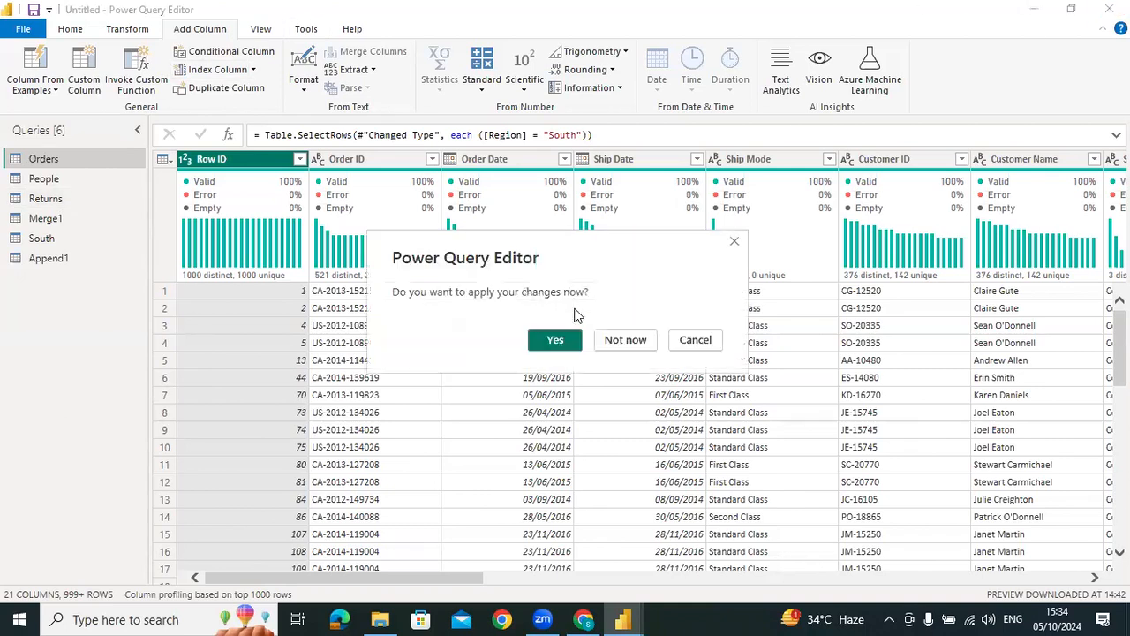
click(555, 342)
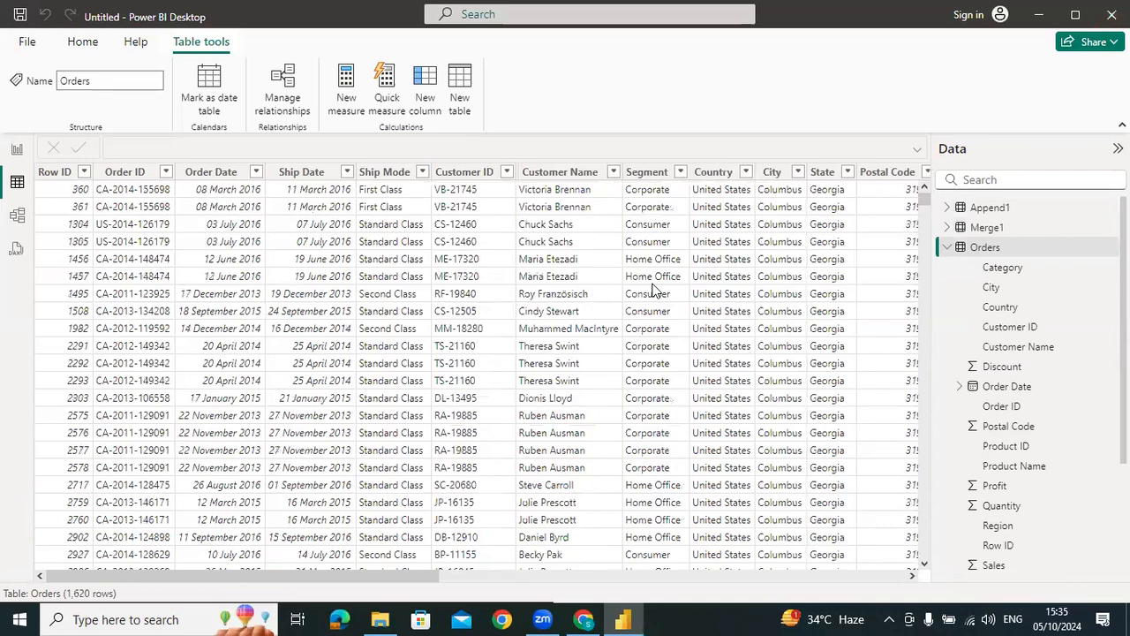
Close the untitled Power BI report, saving it as Merge_append in the suggested recent location
key(alt+F4)
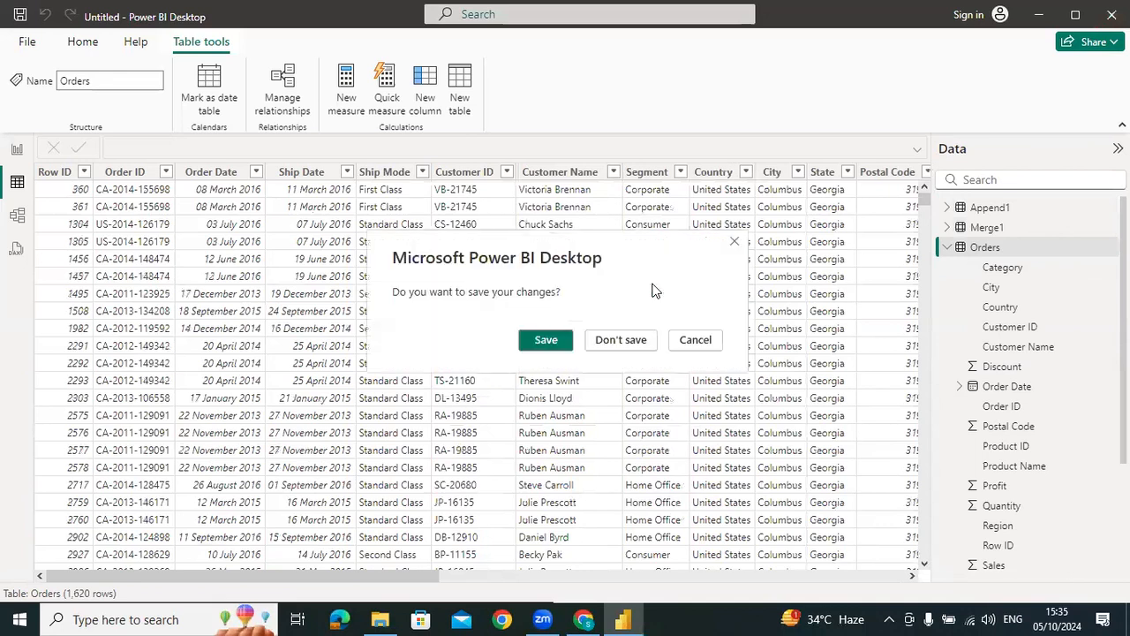
click(546, 341)
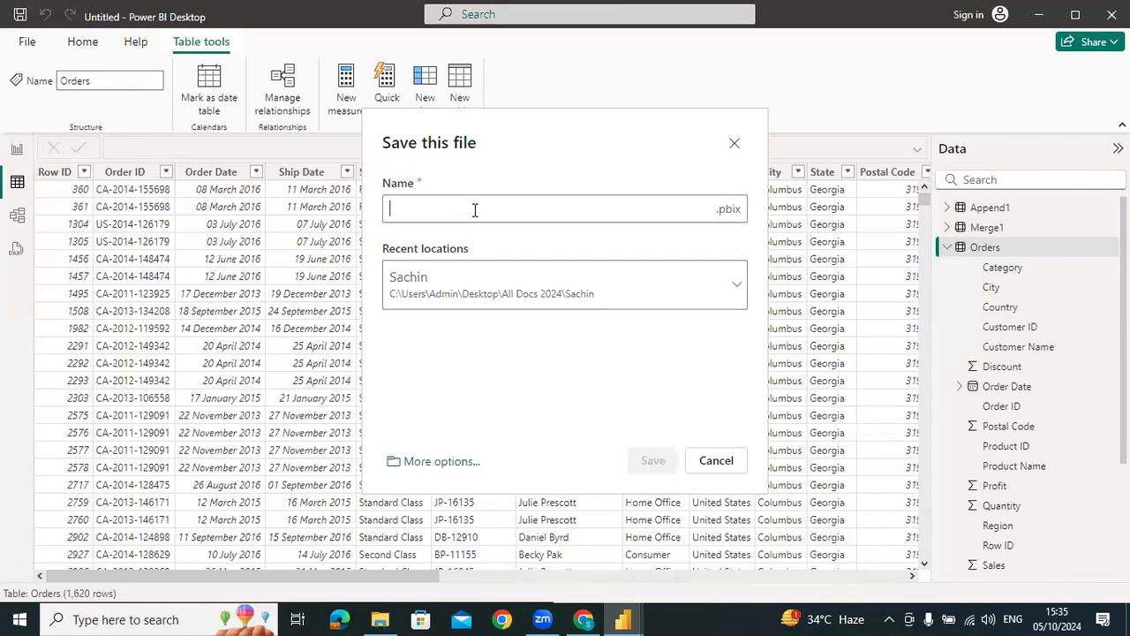
text(Merge)
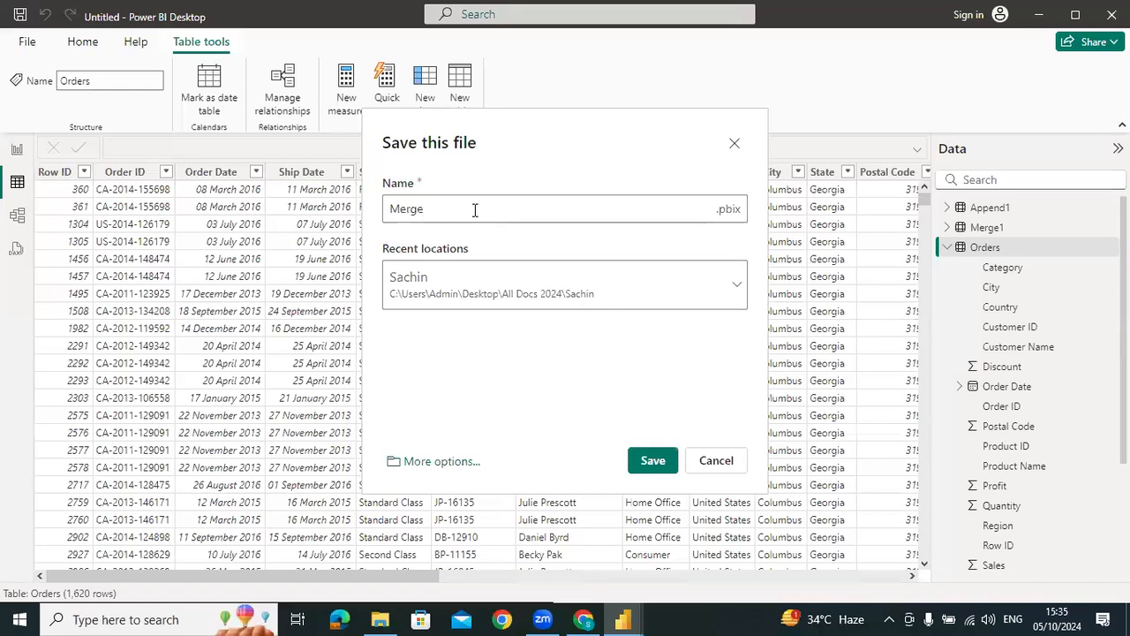
text(_append)
click(651, 460)
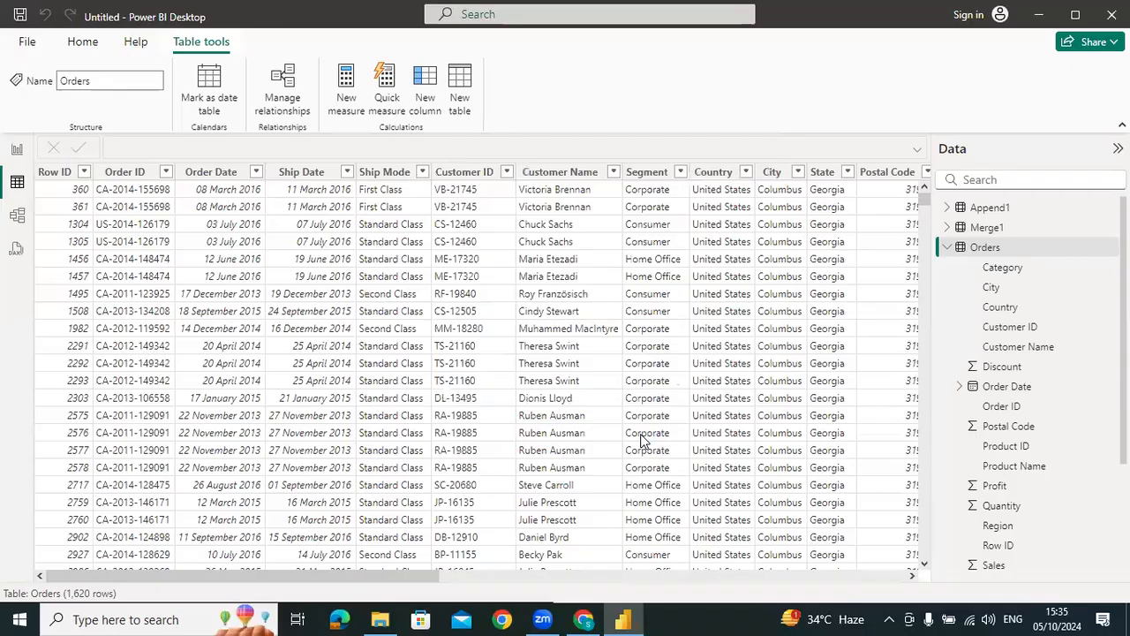
key(alt+F4)
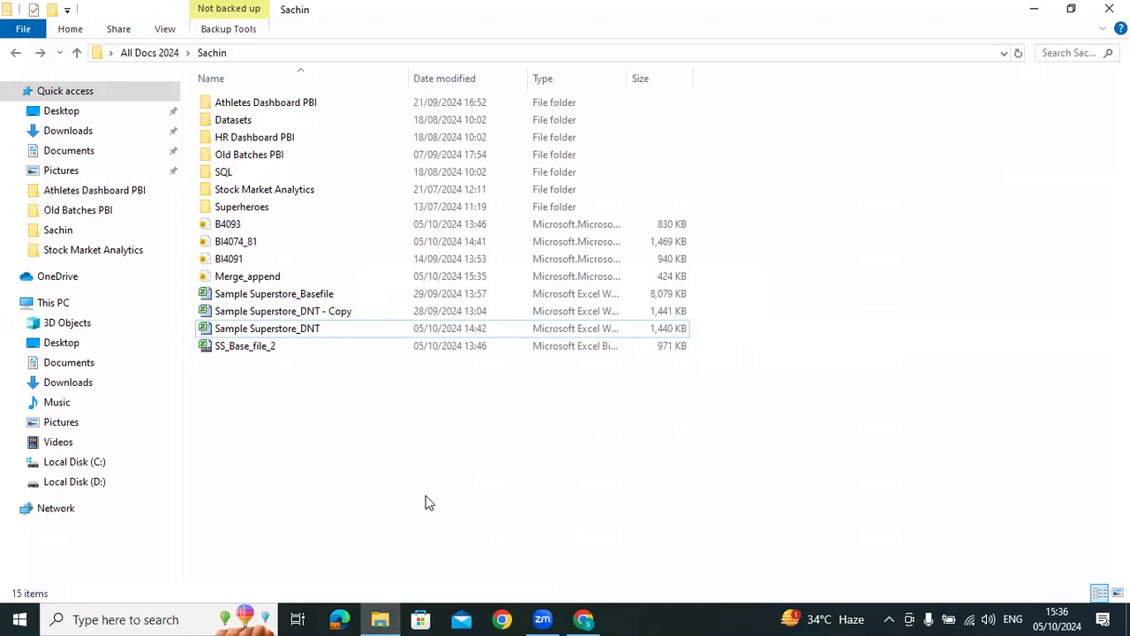
Open the Stock Market Analytics folder in File Explorer
click(314, 333)
click(311, 314)
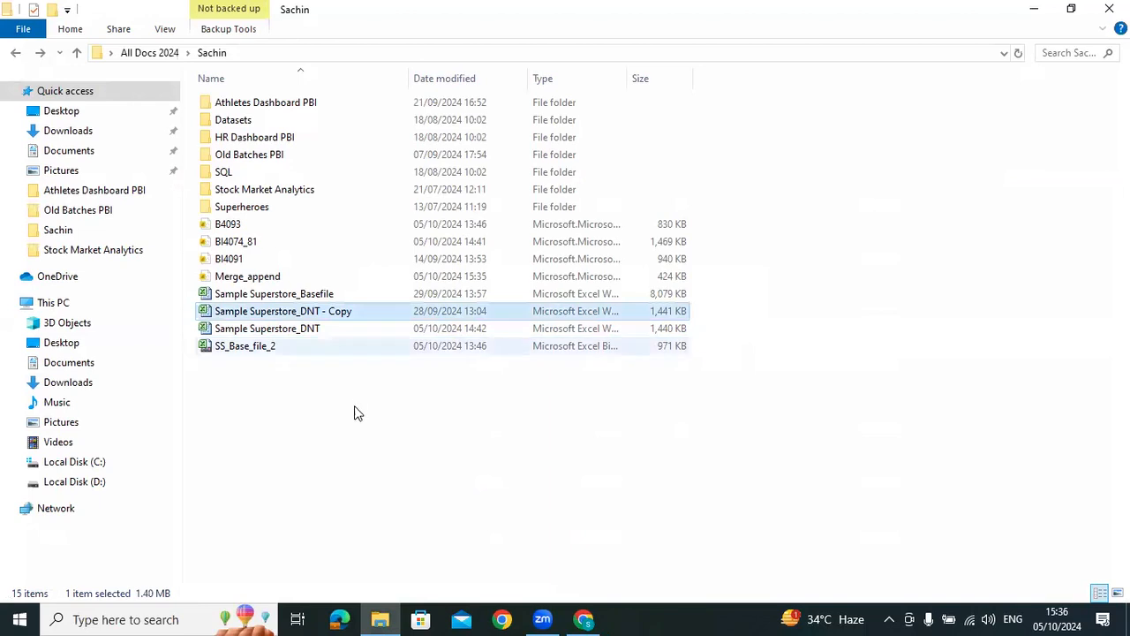
click(288, 293)
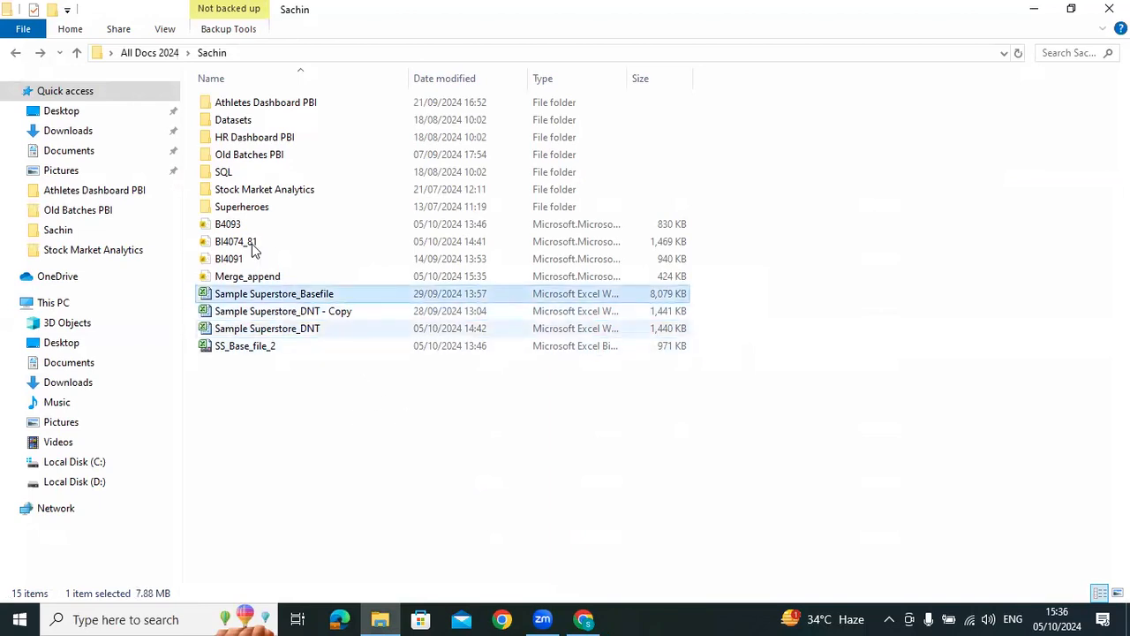
click(252, 195)
double_click(253, 194)
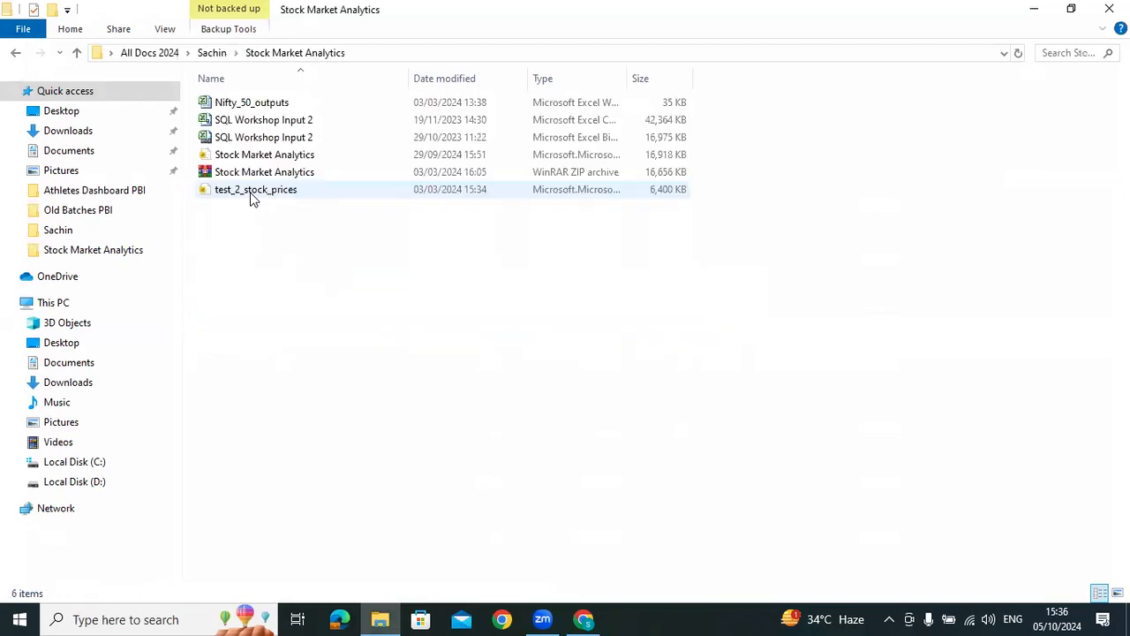
Open the Stock Market Analytics Power BI report rather than the ZIP archive of the same name
click(265, 121)
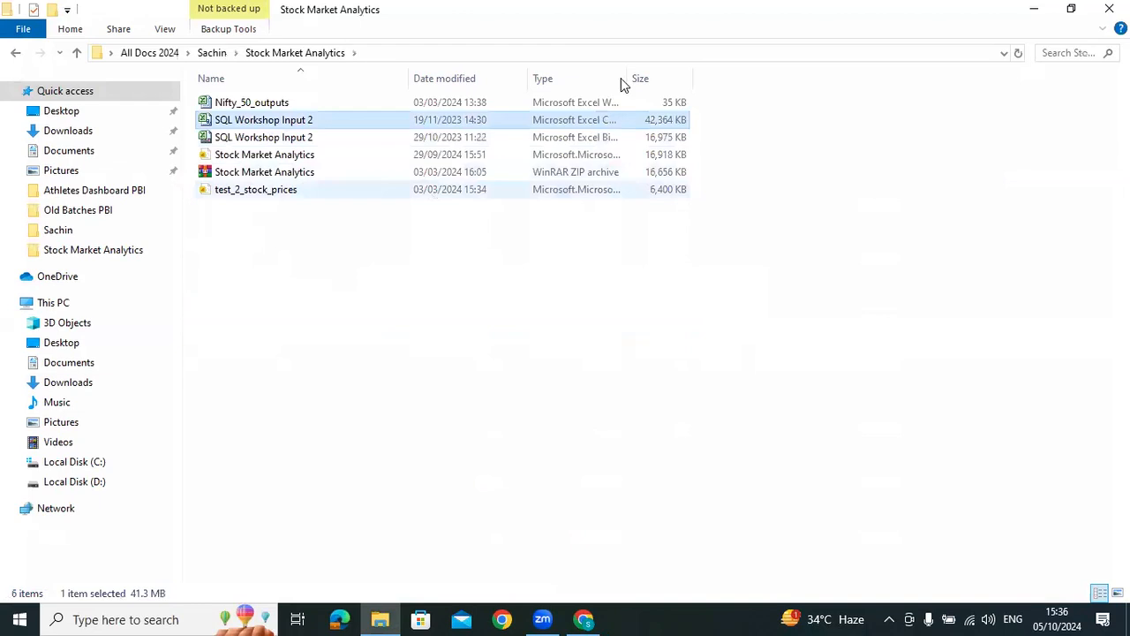
key(Down)
key(Up)
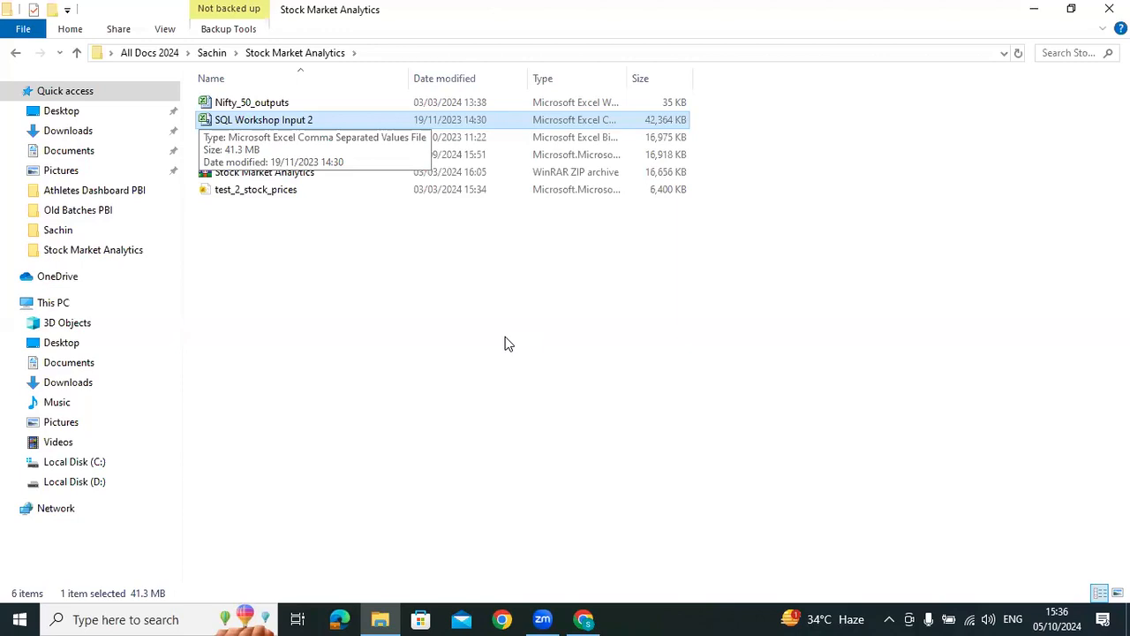
key(Down)
key(Down)
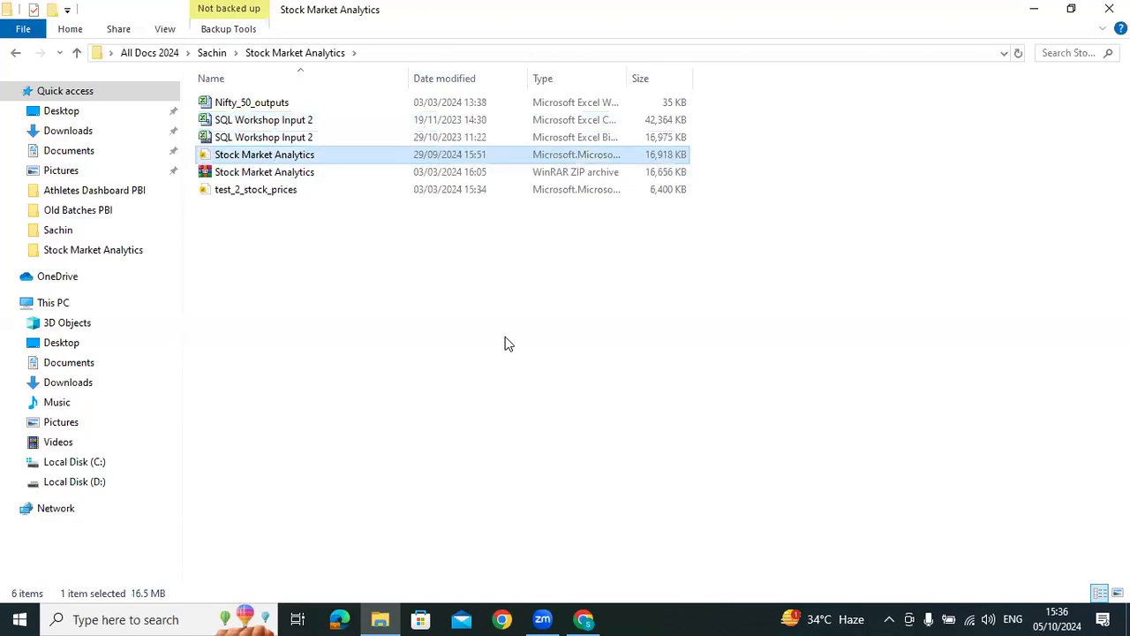
key(Return)
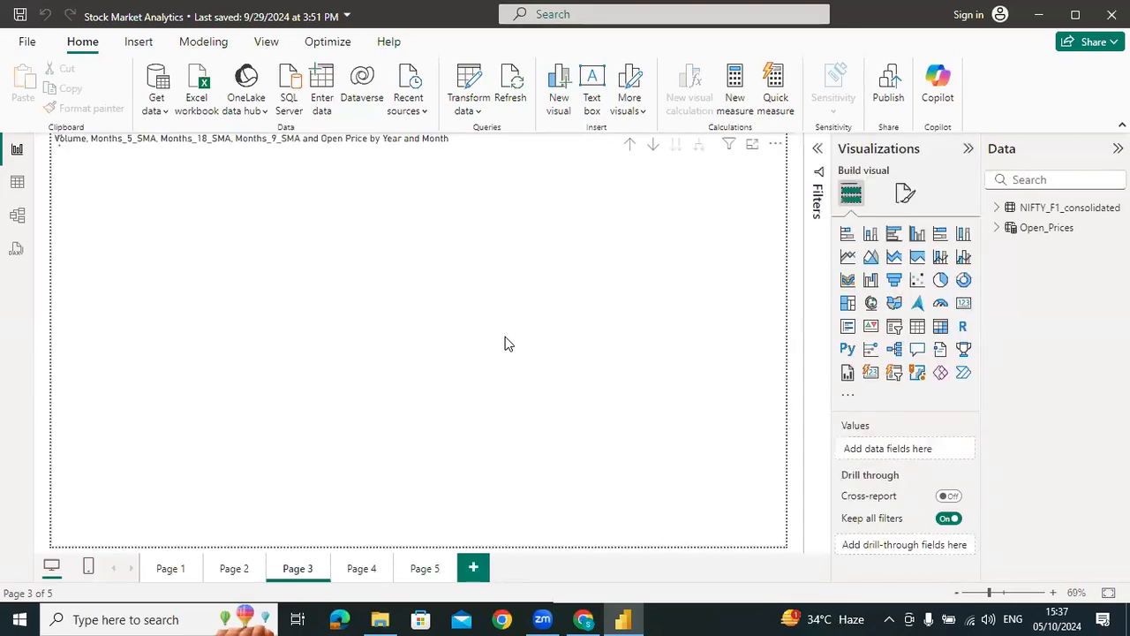
Show the NIFTY_F1_consolidated table's data and copy the full DAX formula of its MinMonthlyDate column
click(998, 208)
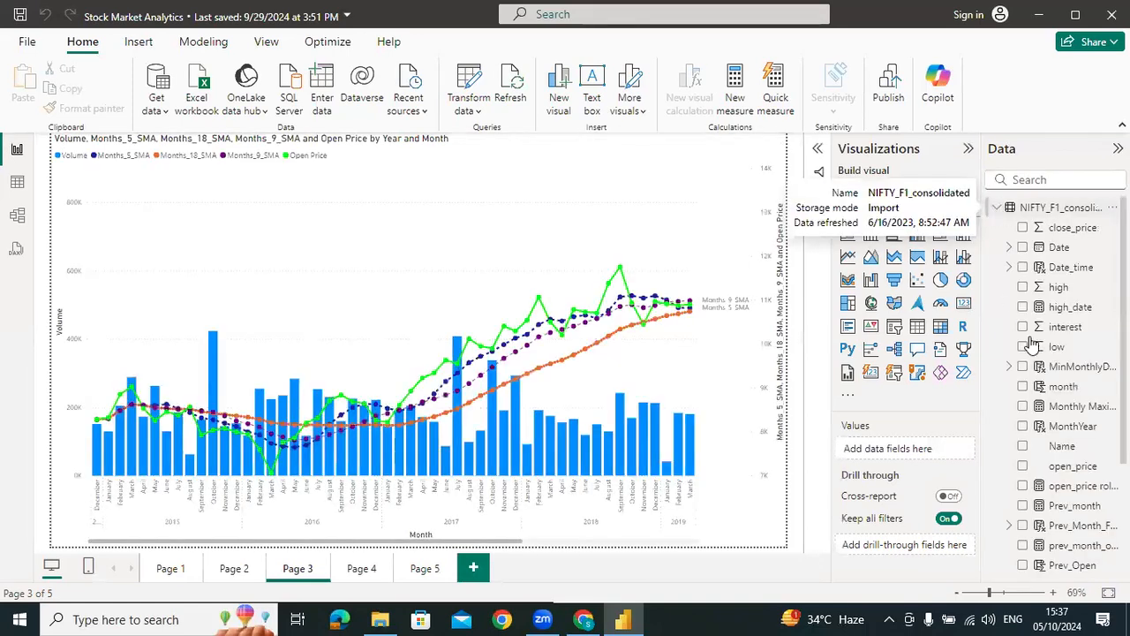
scroll(1044, 406, down, 3)
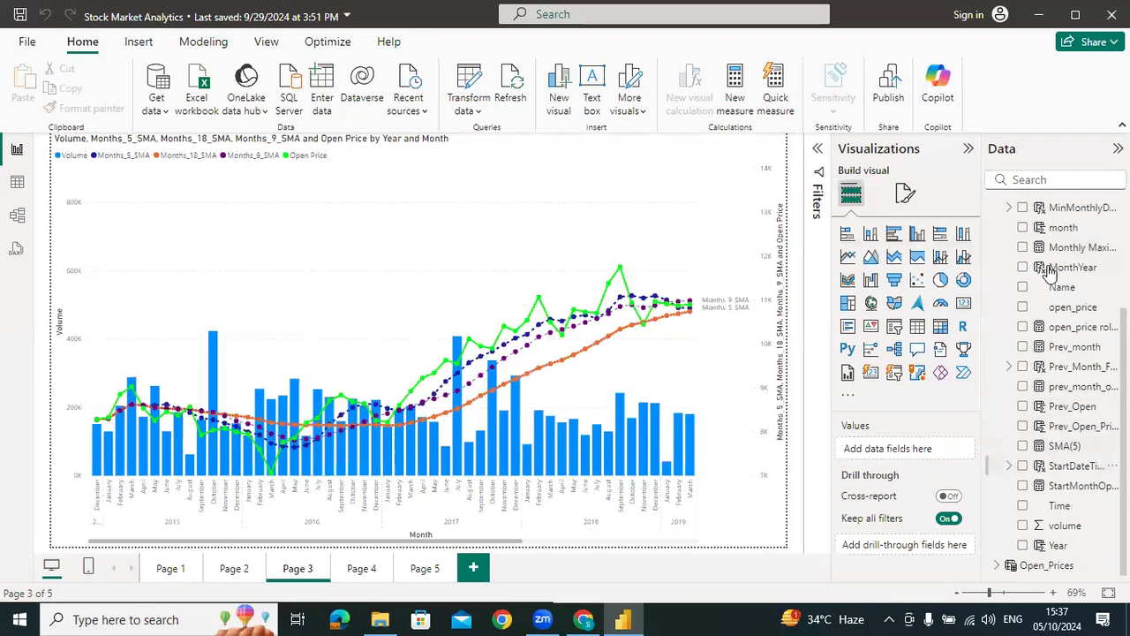
click(17, 182)
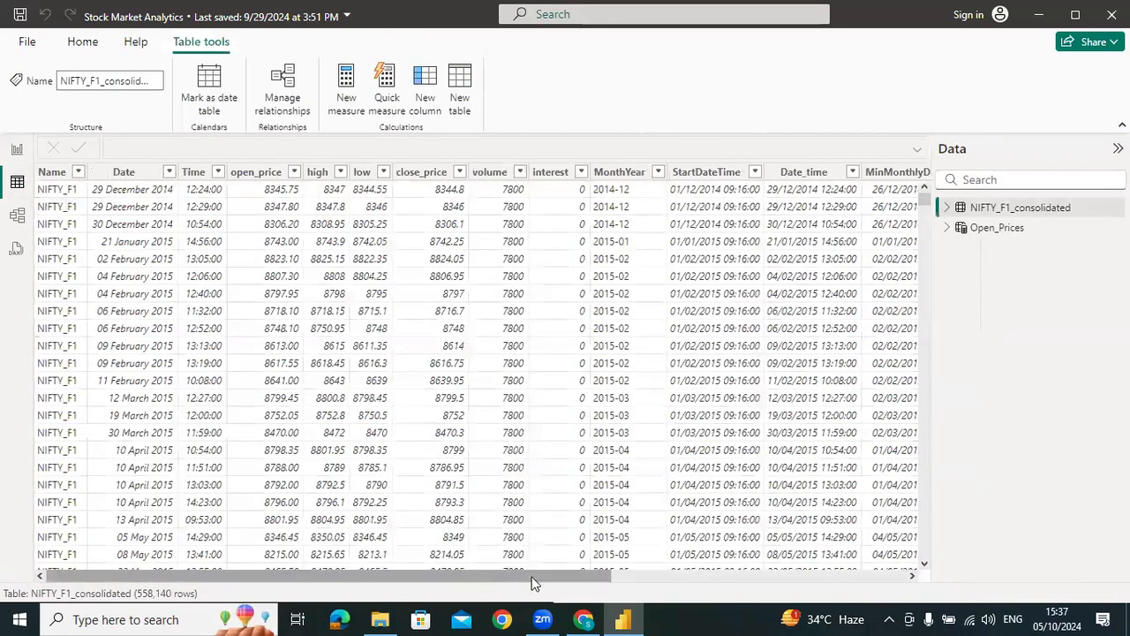
drag(531, 576, 994, 397)
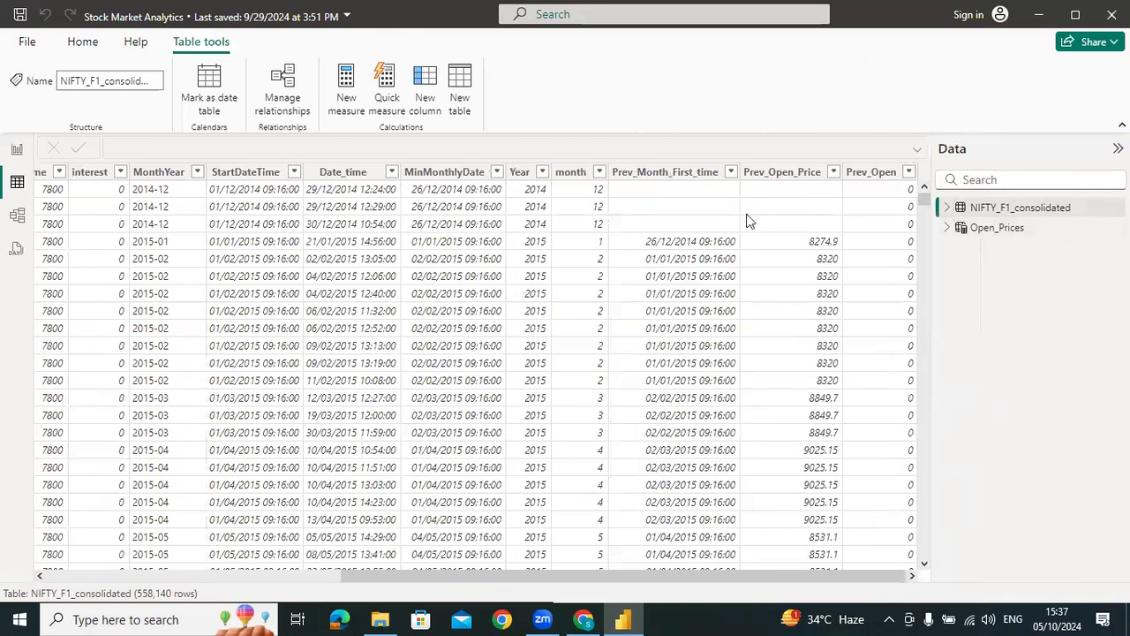
click(467, 170)
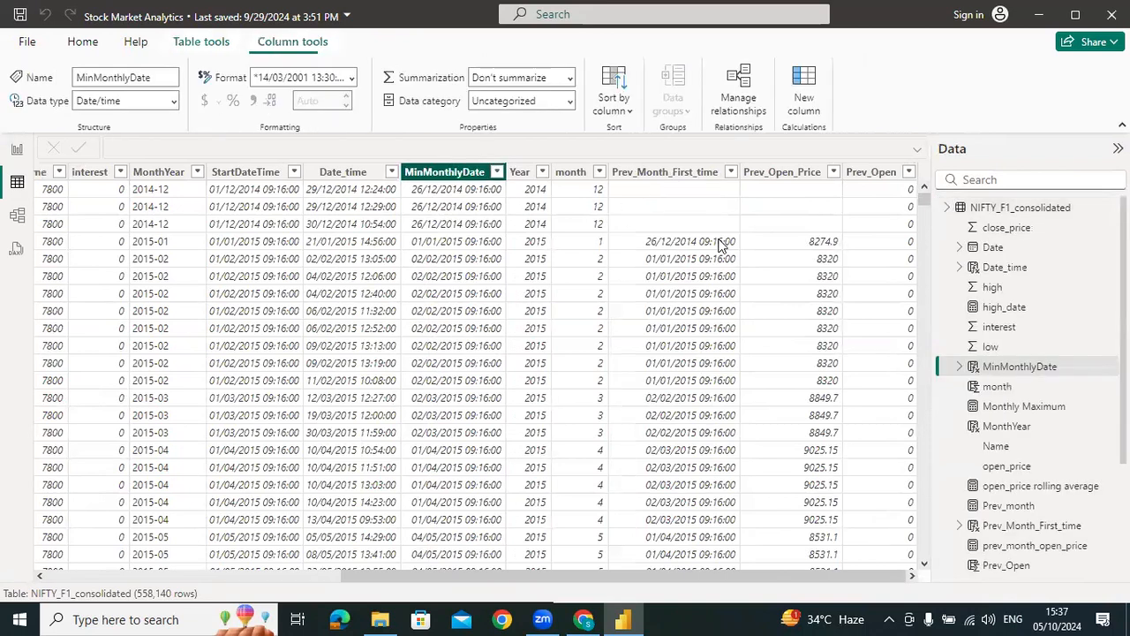
drag(142, 205, 137, 140)
key(ctrl+c)
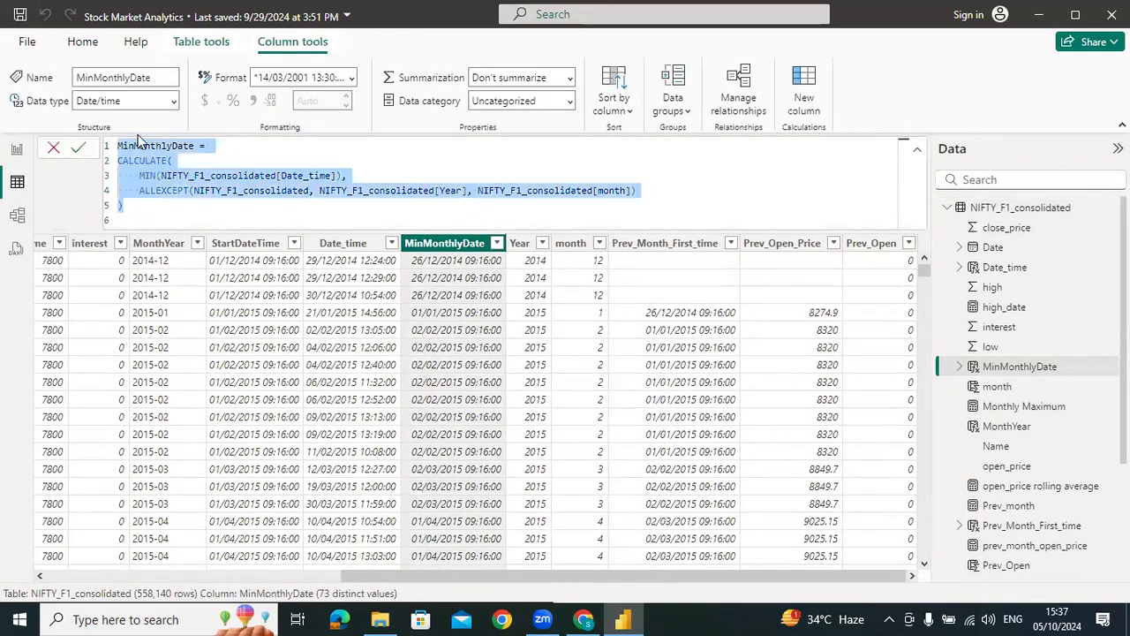
Switch to Chrome and open ChatGPT in a new tab
click(548, 618)
key(alt+Tab)
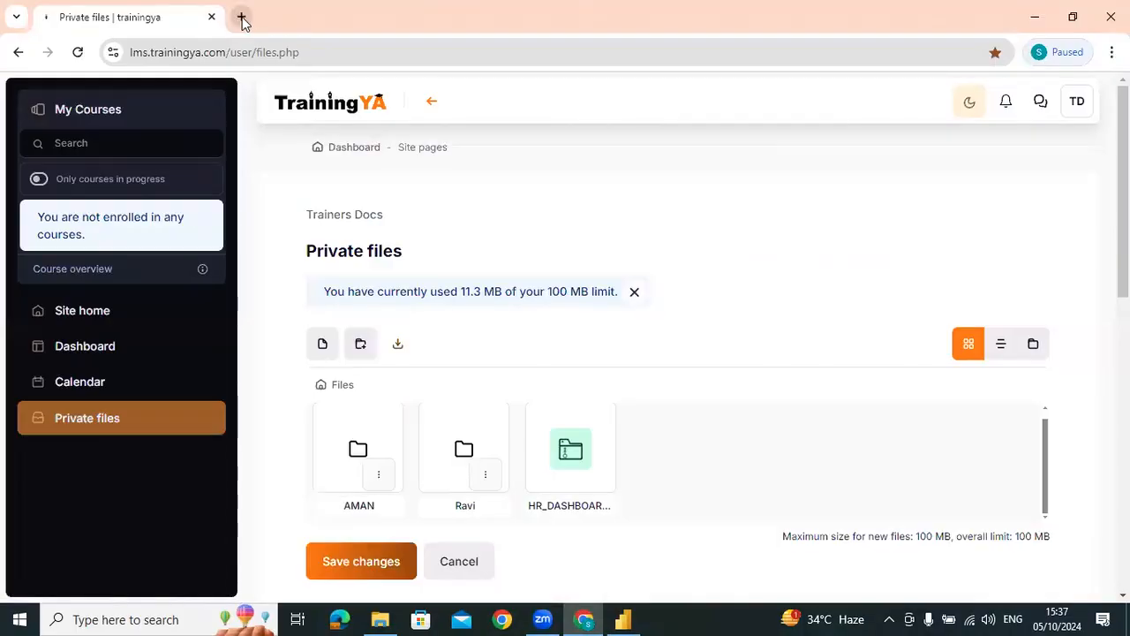
click(243, 18)
text(chat)
key(Return)
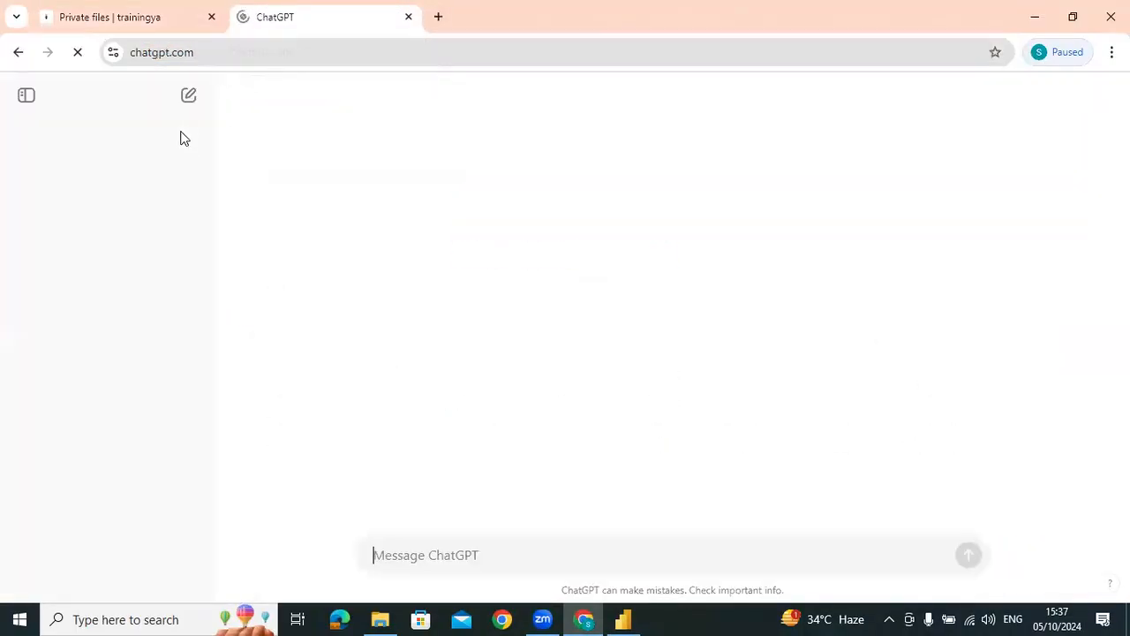
Ask ChatGPT to "explain the use of ALLEXCEPT in below", followed by the copied MinMonthlyDate formula
click(451, 541)
text(e)
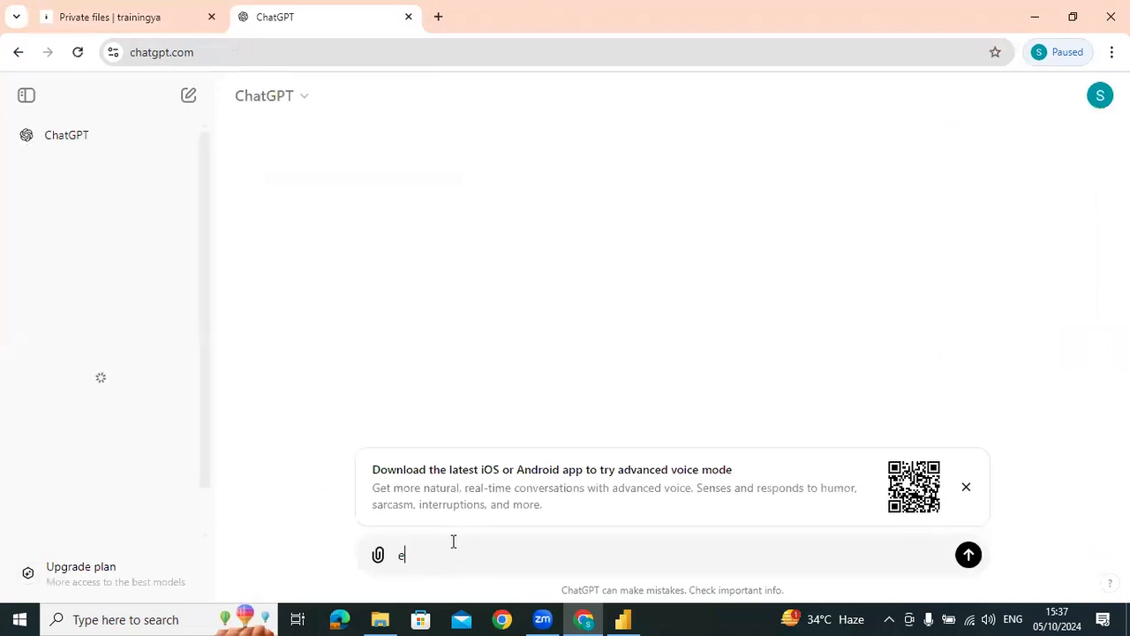
text(xplain the use )
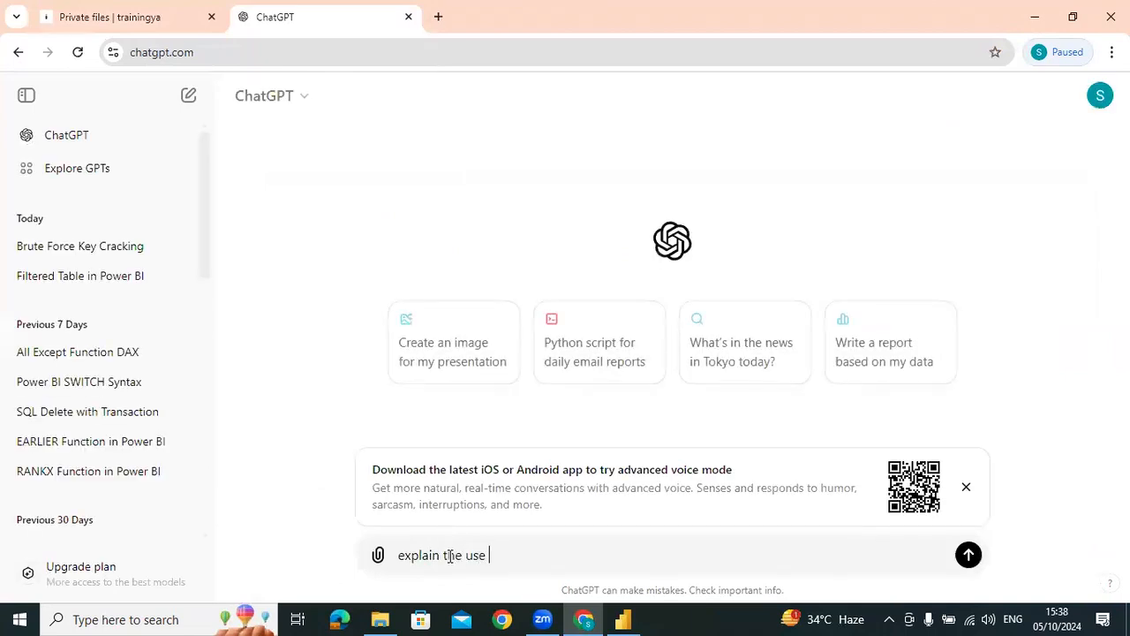
text(of ALLEXCEPT in below)
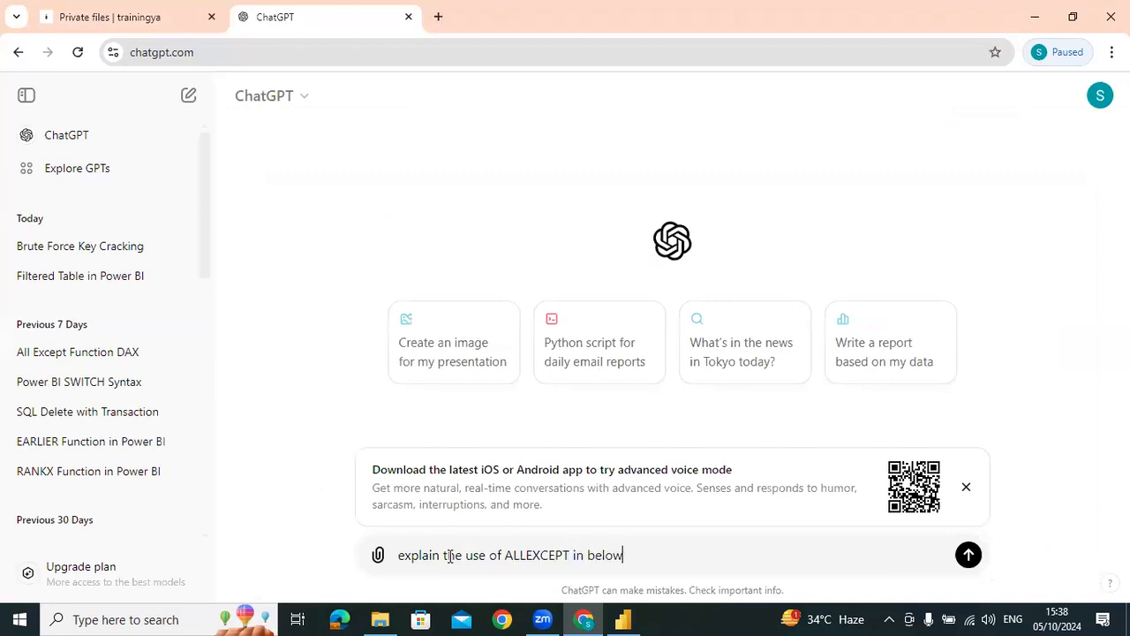
key(shift+Return)
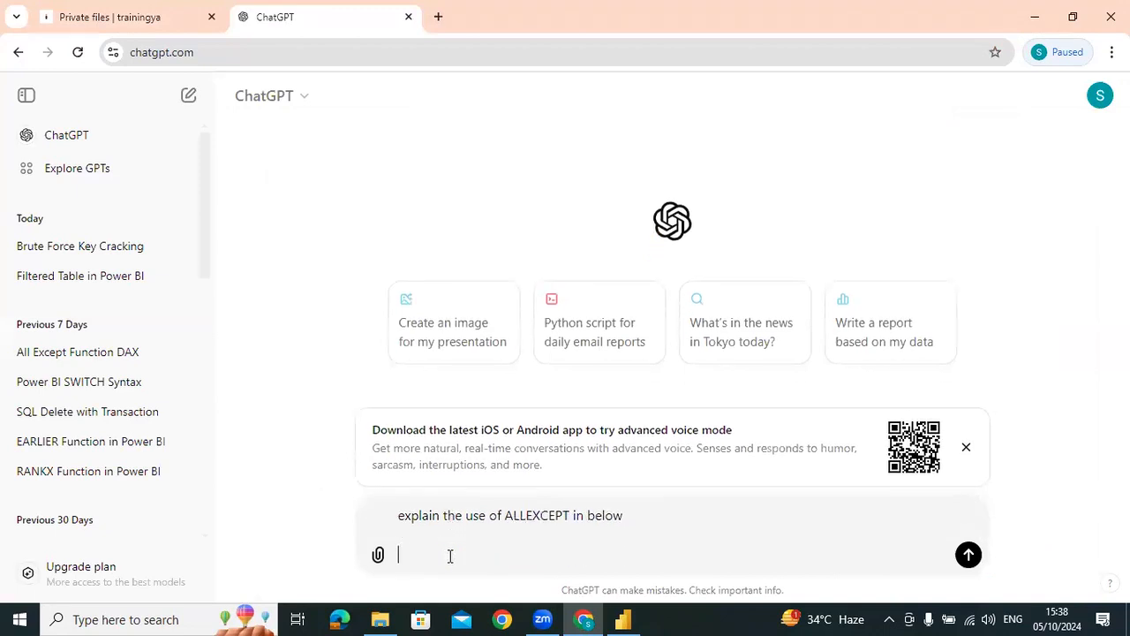
key(ctrl+v)
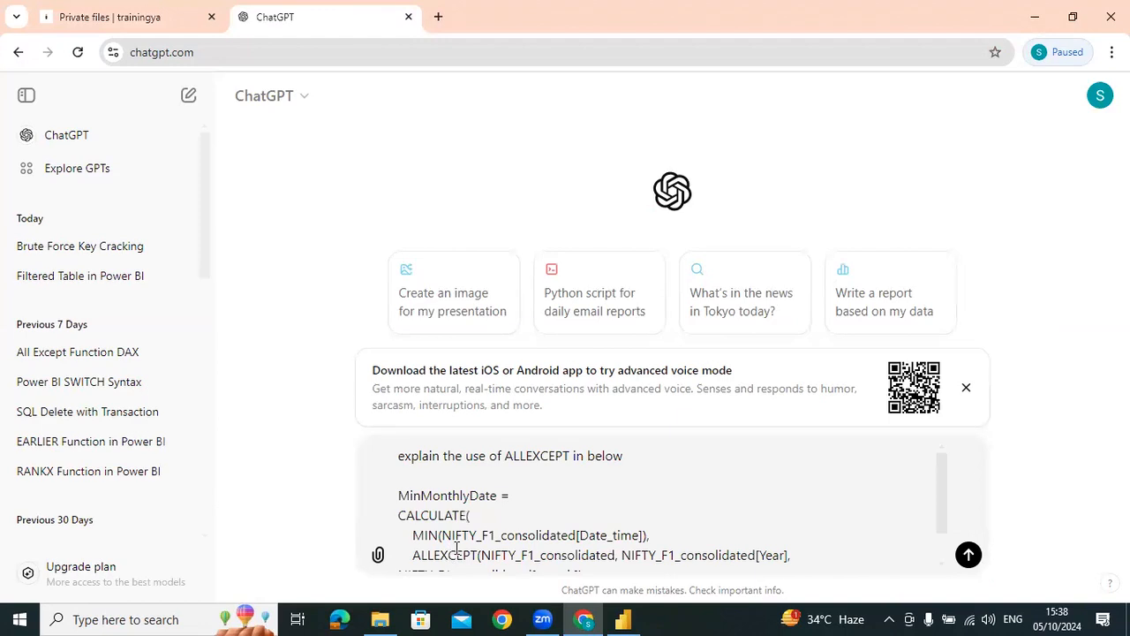
scroll(705, 551, down, 1)
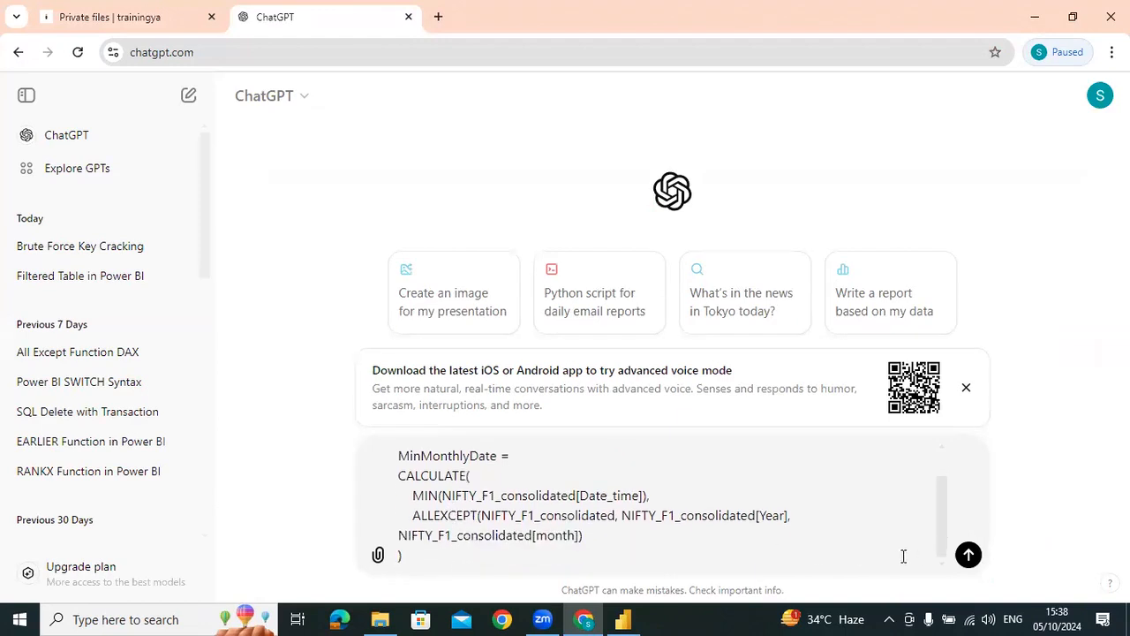
click(969, 555)
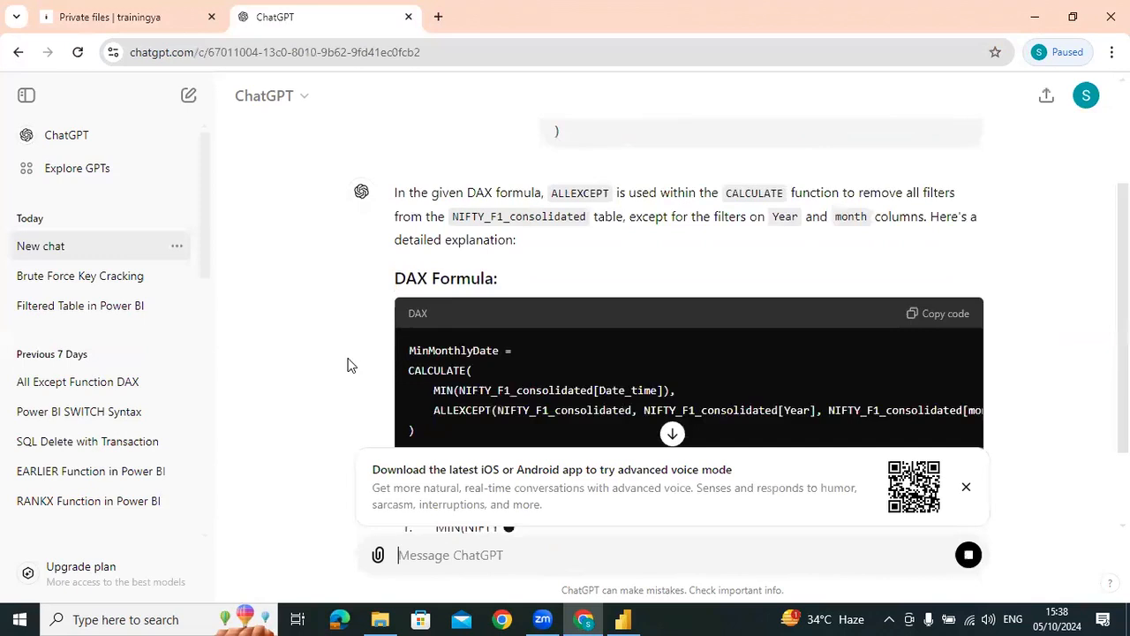
Read ChatGPT's explanation of ALLEXCEPT, highlighting the filter-removal sentence and the ALLEXCEPT line in the DAX formula
scroll(347, 363, up, 1)
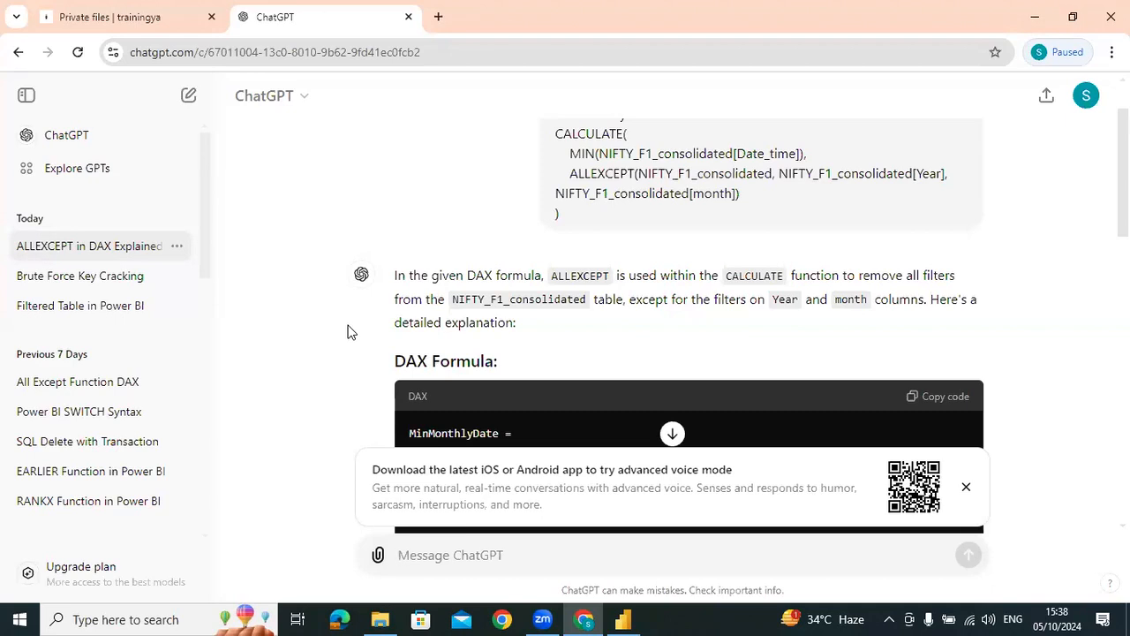
scroll(347, 315, down, 4)
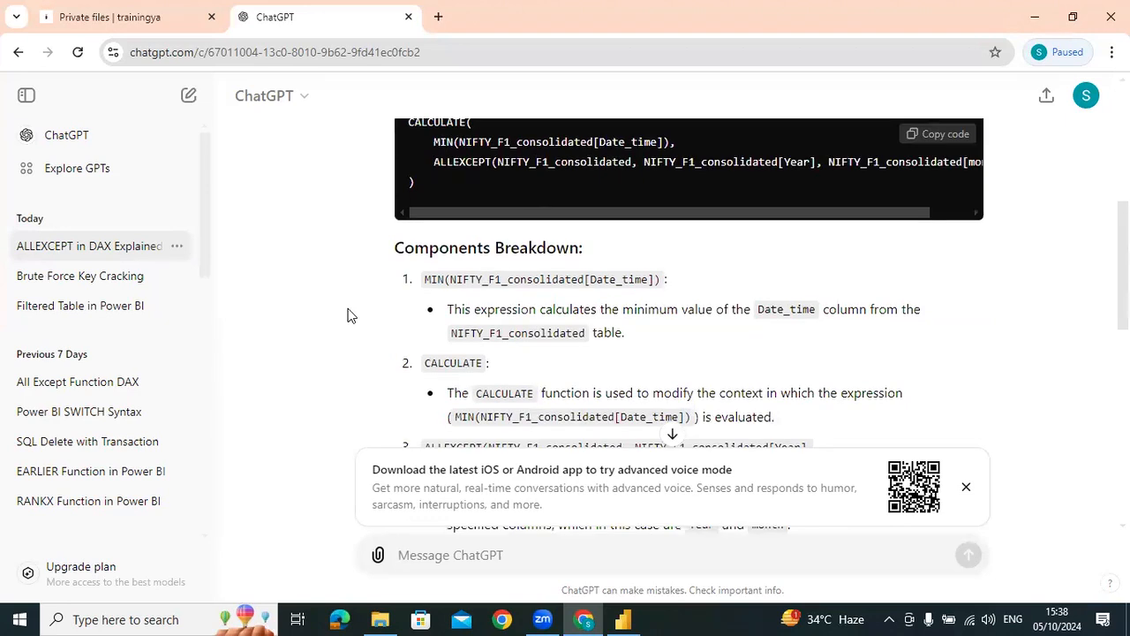
scroll(347, 315, down, 5)
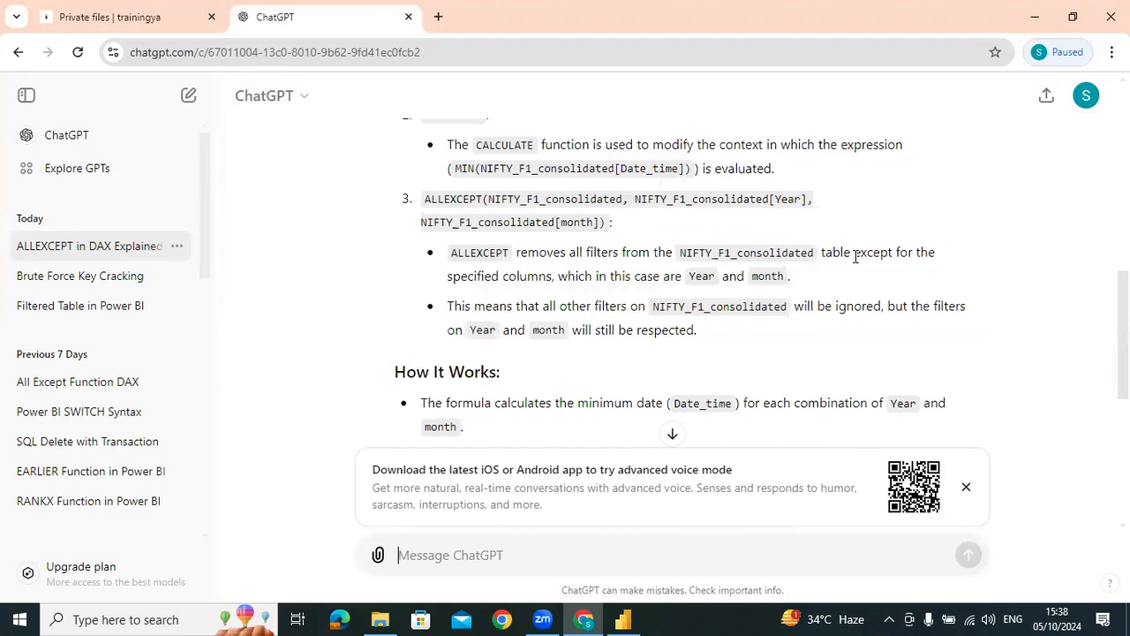
drag(449, 253, 812, 285)
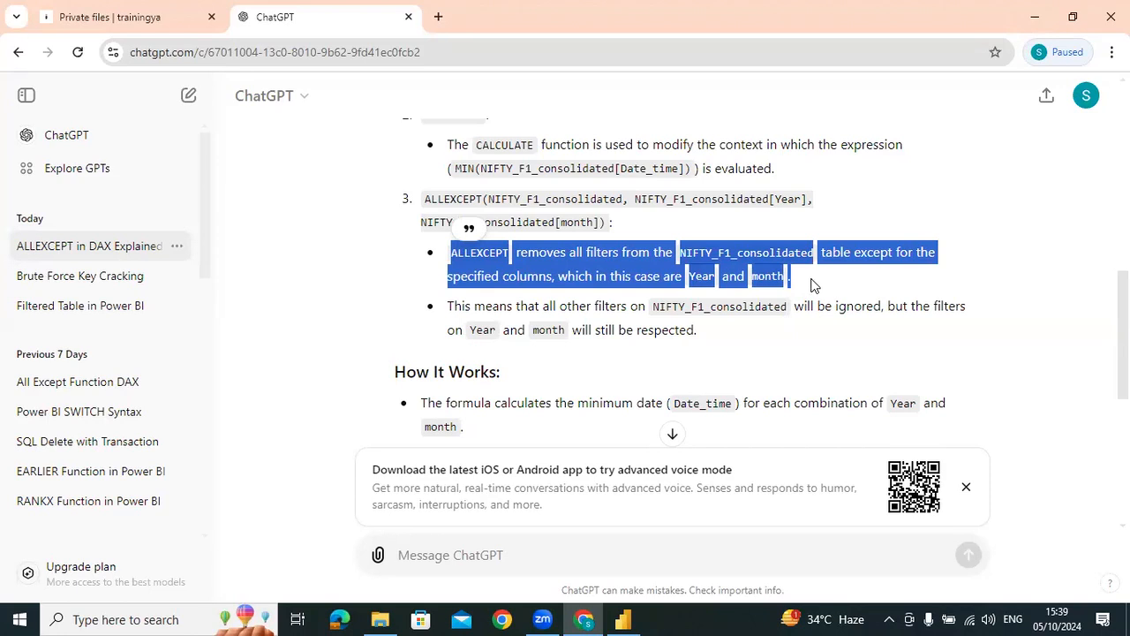
scroll(642, 357, up, 5)
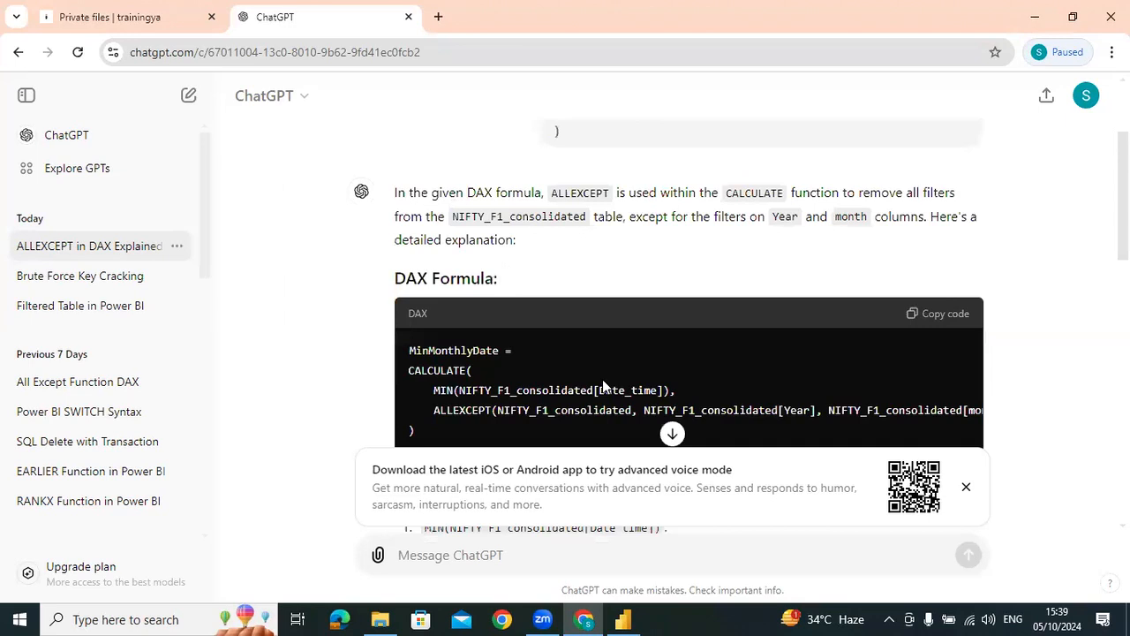
scroll(602, 379, down, 1)
drag(673, 312, 821, 330)
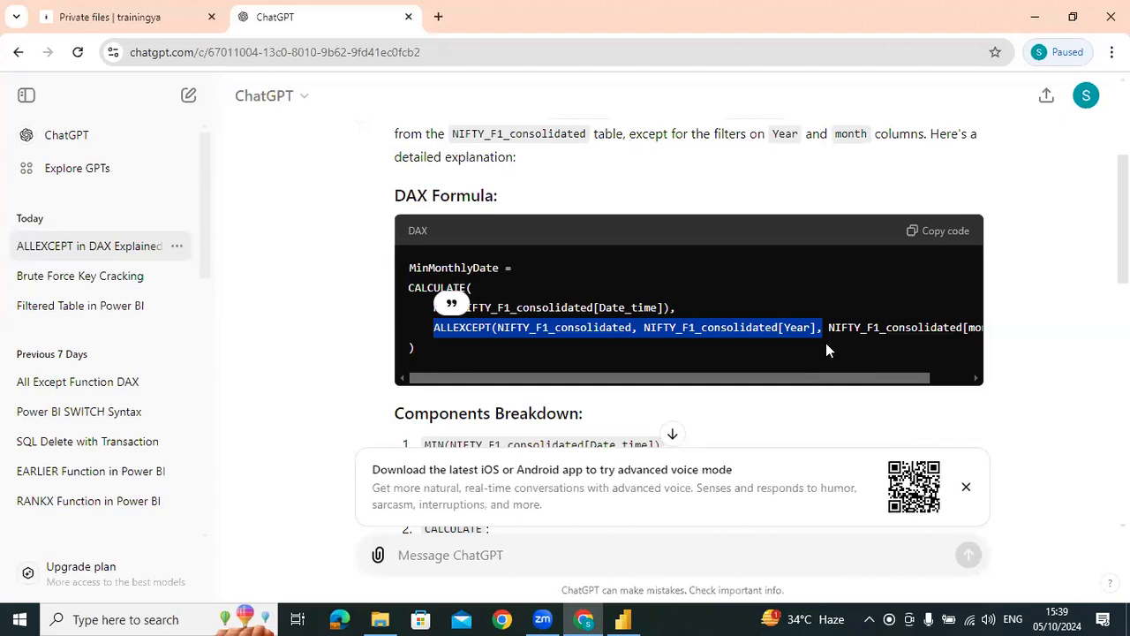
drag(755, 381, 648, 386)
drag(848, 386, 895, 386)
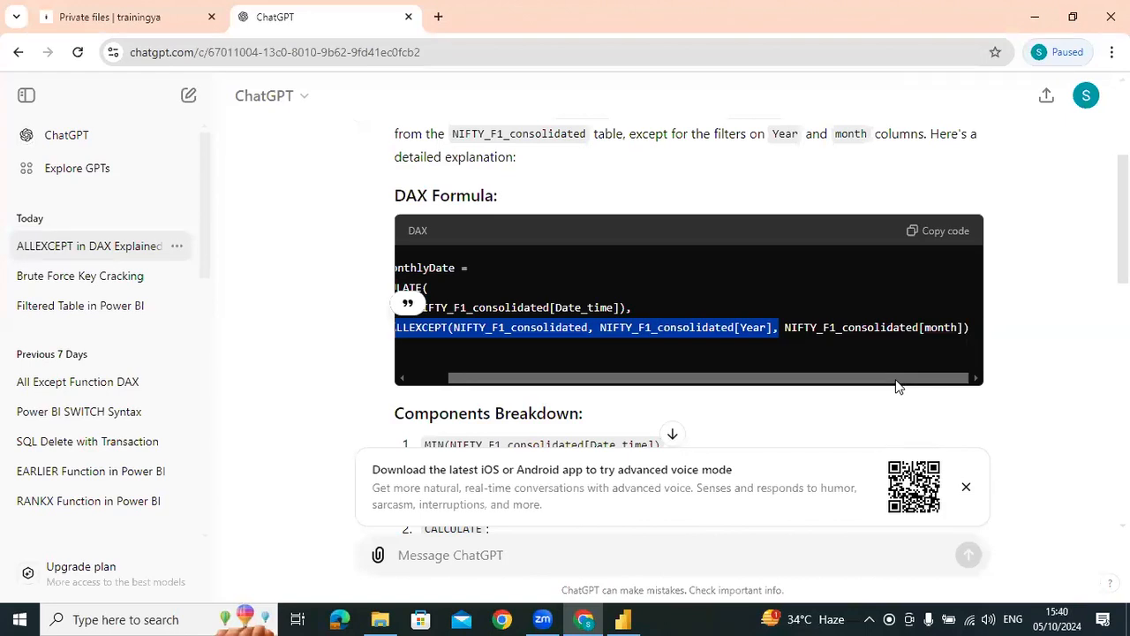
drag(897, 385, 737, 371)
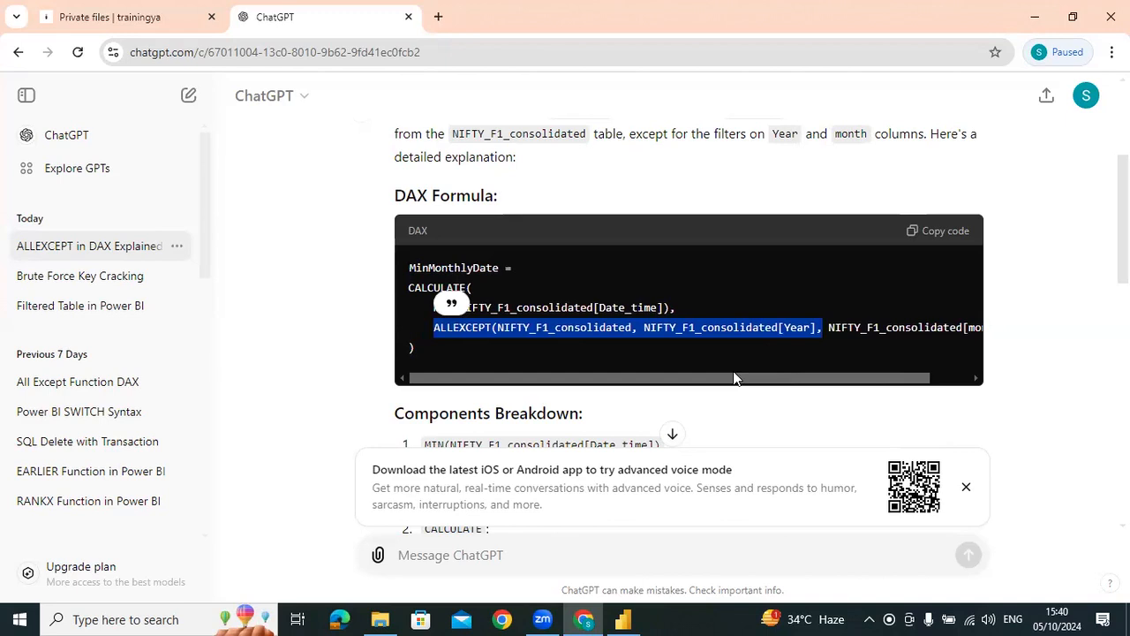
Switch to Power BI, collapse the expanded MinMonthlyDate formula and select the NIFTY_F1_consolidated table
click(623, 619)
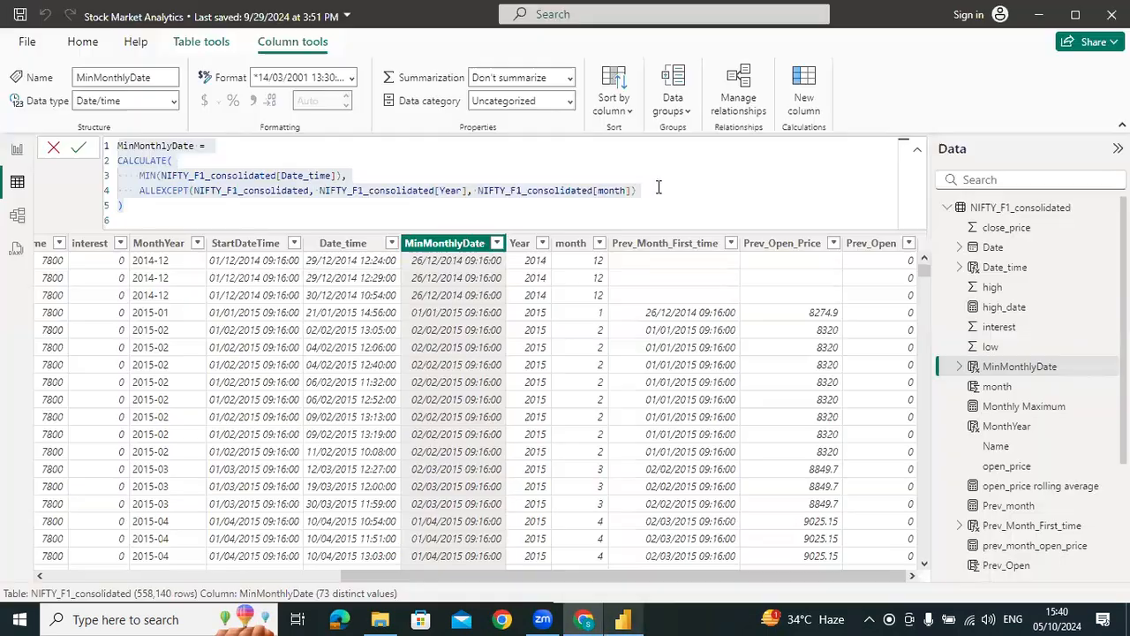
click(918, 150)
click(1022, 208)
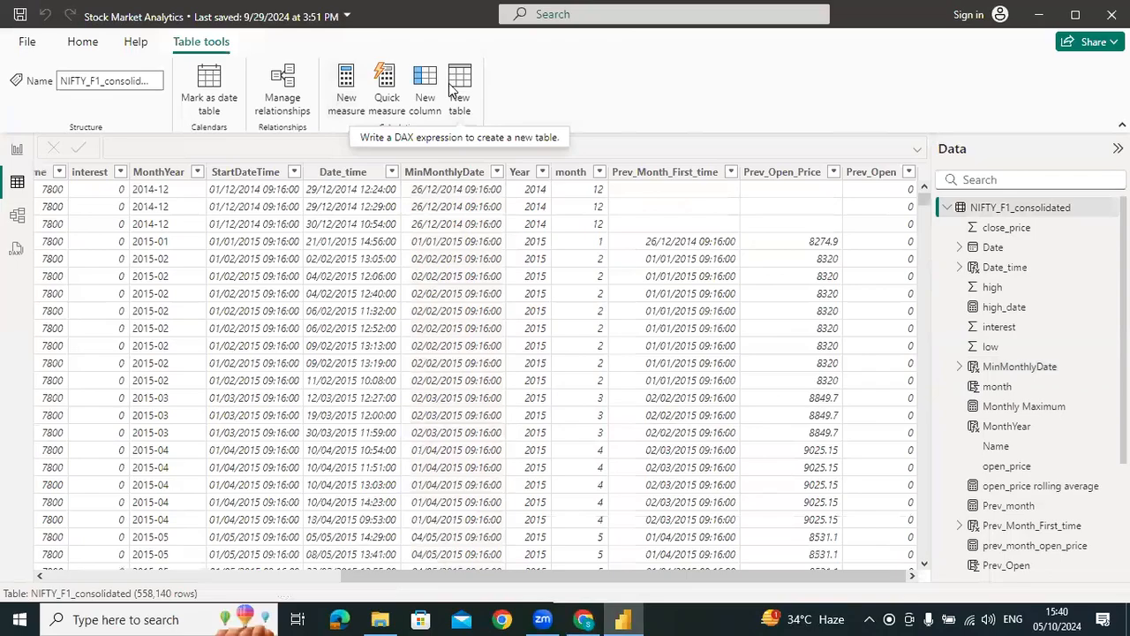
Copy the ALLEXCEPT expression from ChatGPT and create a Power BI calculated table as ALLEXCEPT(NIFTY_F1_consolidated, NIFTY_F1_consolidated[Year], NIFTY_F1_consolidated[month])
click(582, 618)
click(441, 325)
drag(437, 327, 971, 330)
key(ctrl+c)
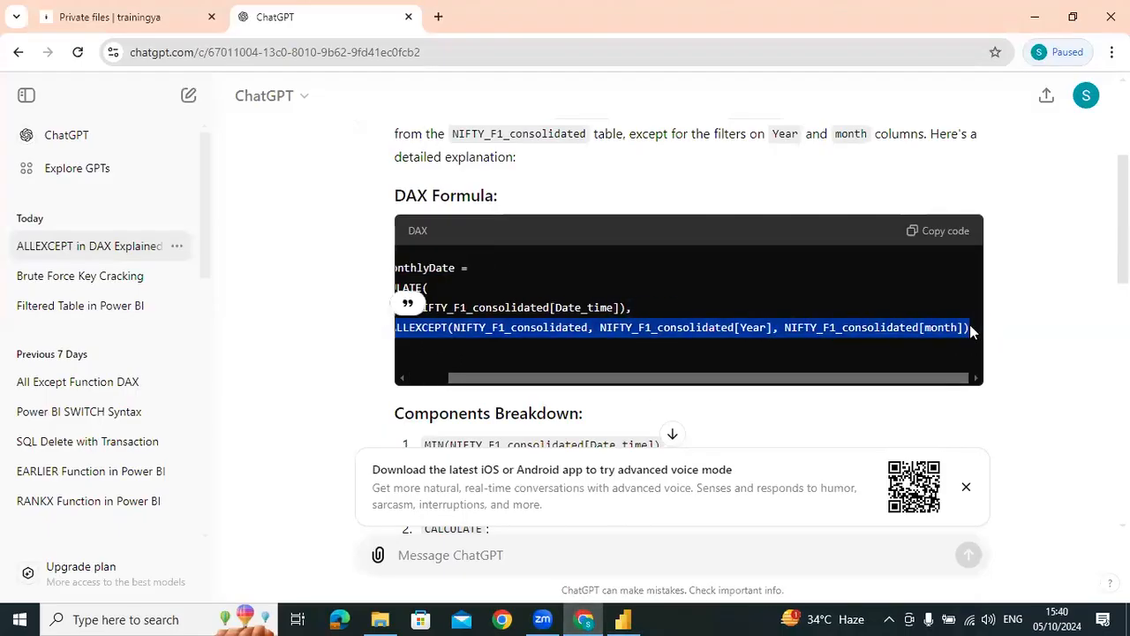
click(623, 618)
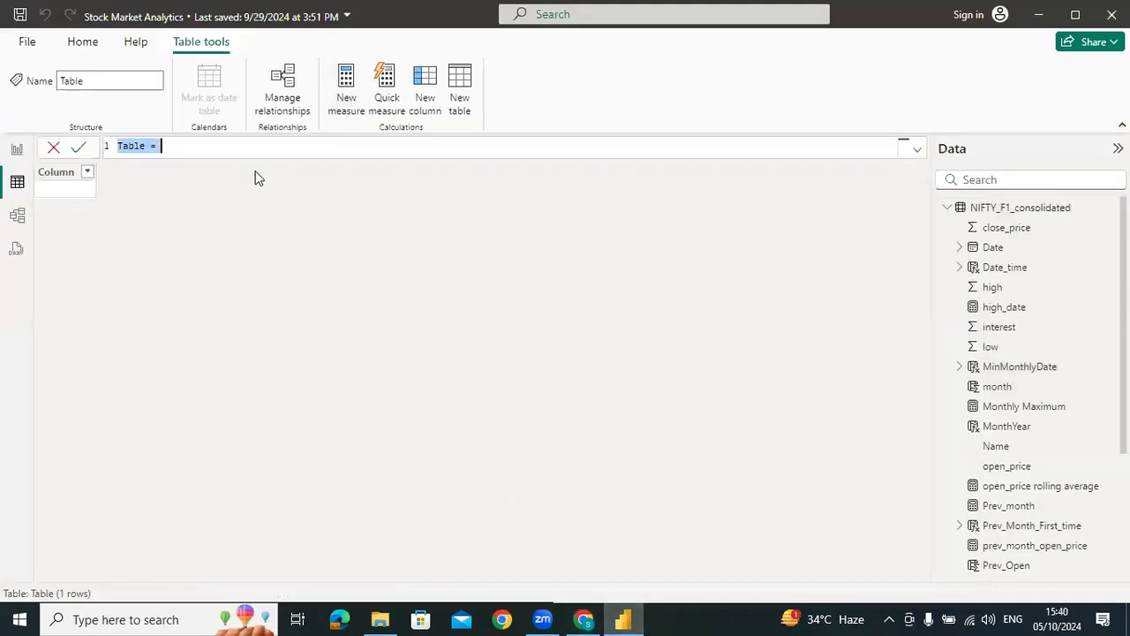
key(ctrl+v)
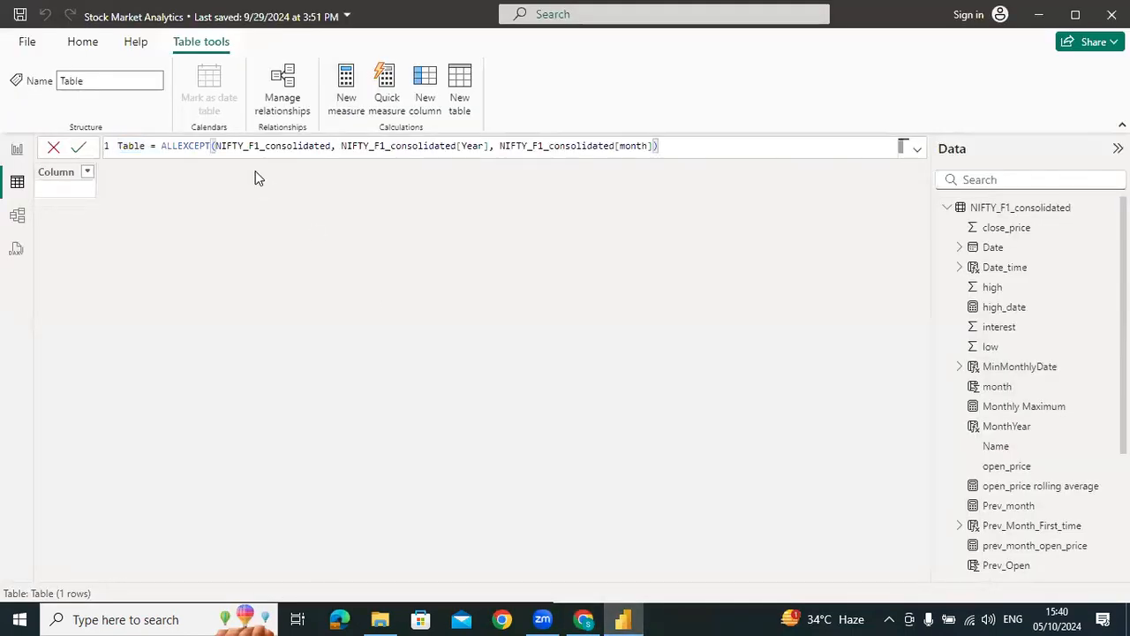
key(Return)
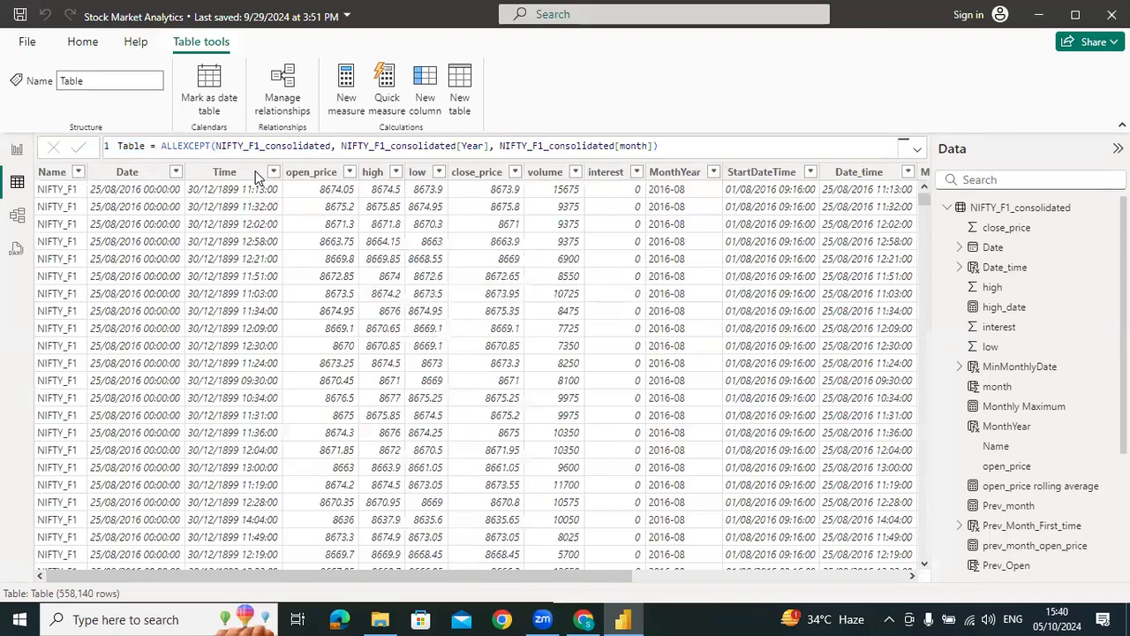
Examine the new calculated table and compare its ALLEXCEPT expression with the formula in ChatGPT, highlighting the expression in both places
drag(372, 579, 292, 574)
drag(160, 147, 173, 148)
key(alt+Tab)
click(446, 328)
drag(422, 328, 570, 385)
scroll(570, 385, left, 1)
drag(433, 328, 649, 327)
key(alt+Tab)
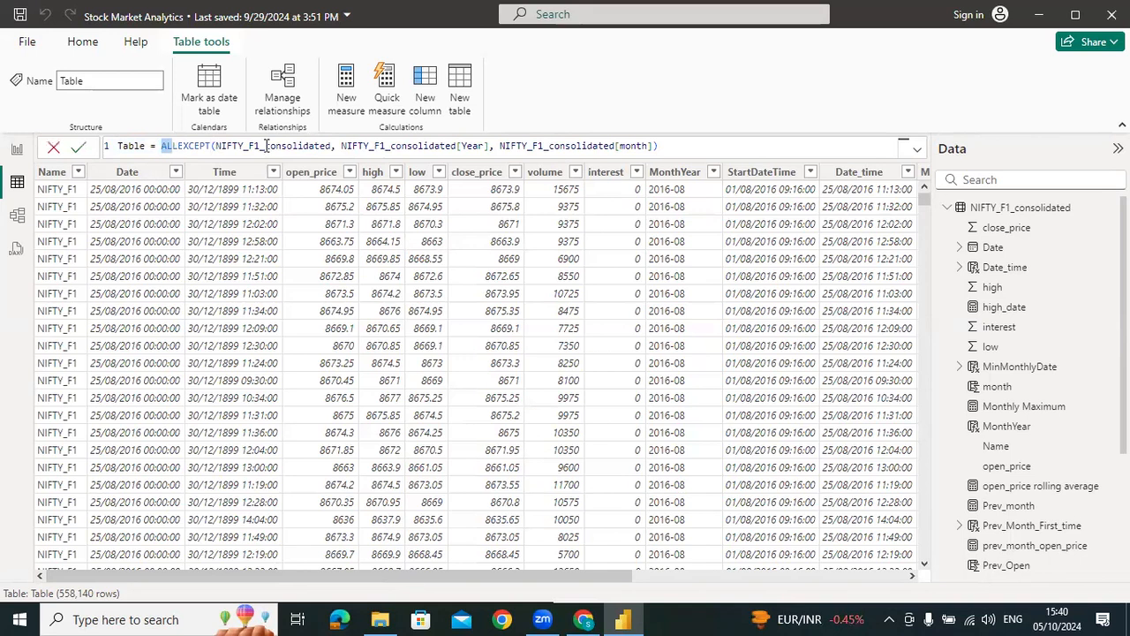
click(309, 146)
drag(161, 145, 685, 144)
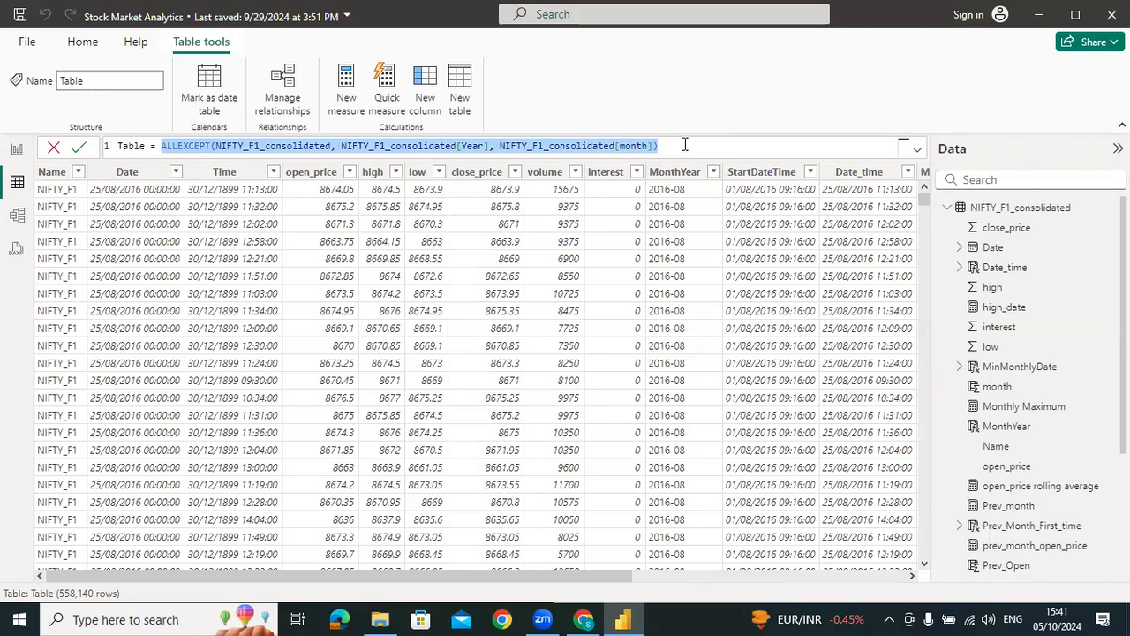
Expand the MinMonthlyDate column's formula in NIFTY_F1_consolidated and highlight its MIN(NIFTY_F1_consolidated[Date_time]) expression
click(1016, 210)
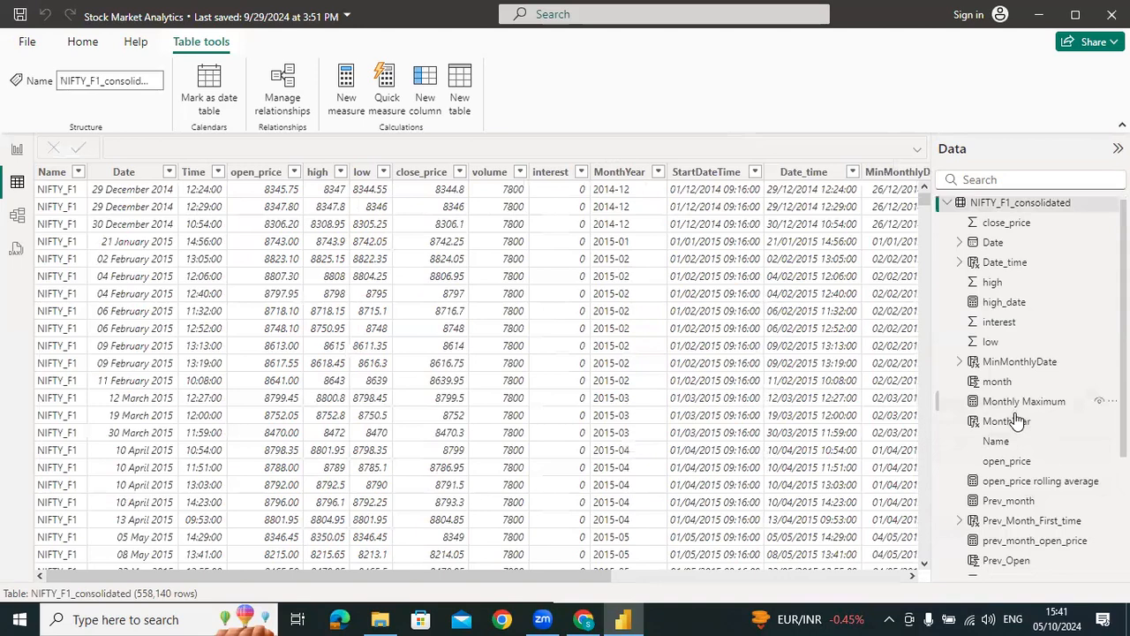
scroll(1015, 424, down, 3)
click(875, 171)
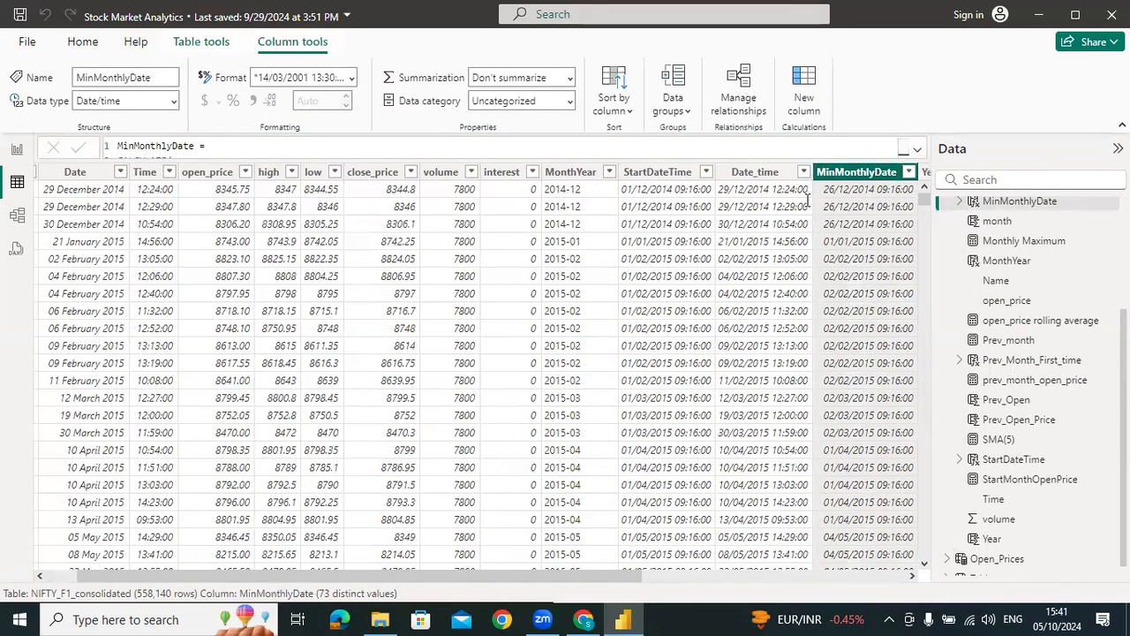
click(918, 148)
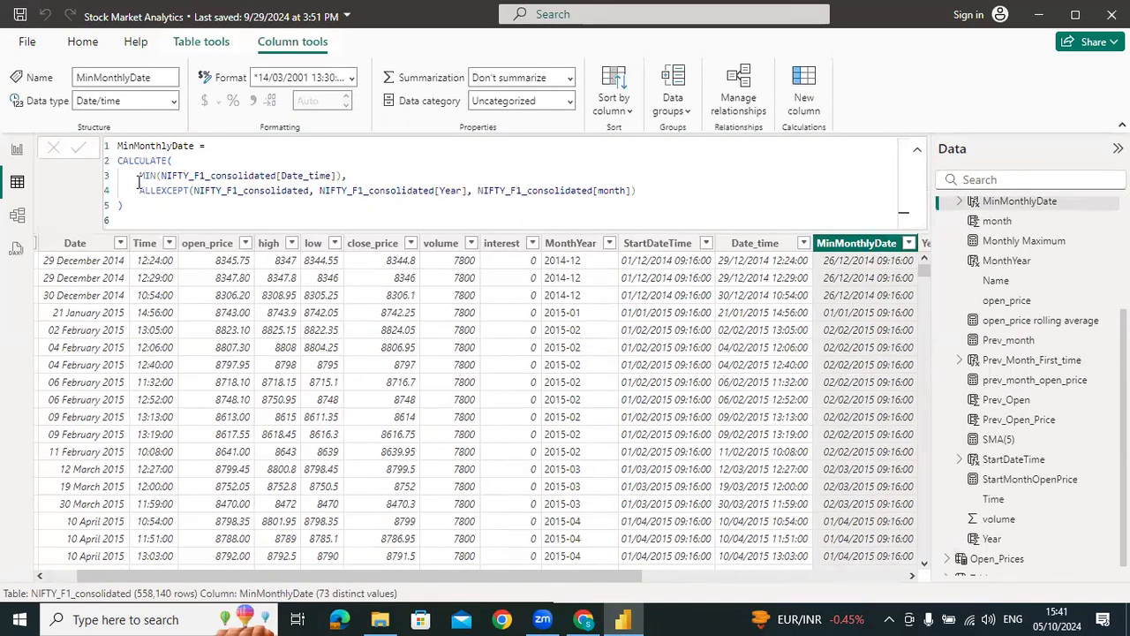
drag(138, 175, 342, 173)
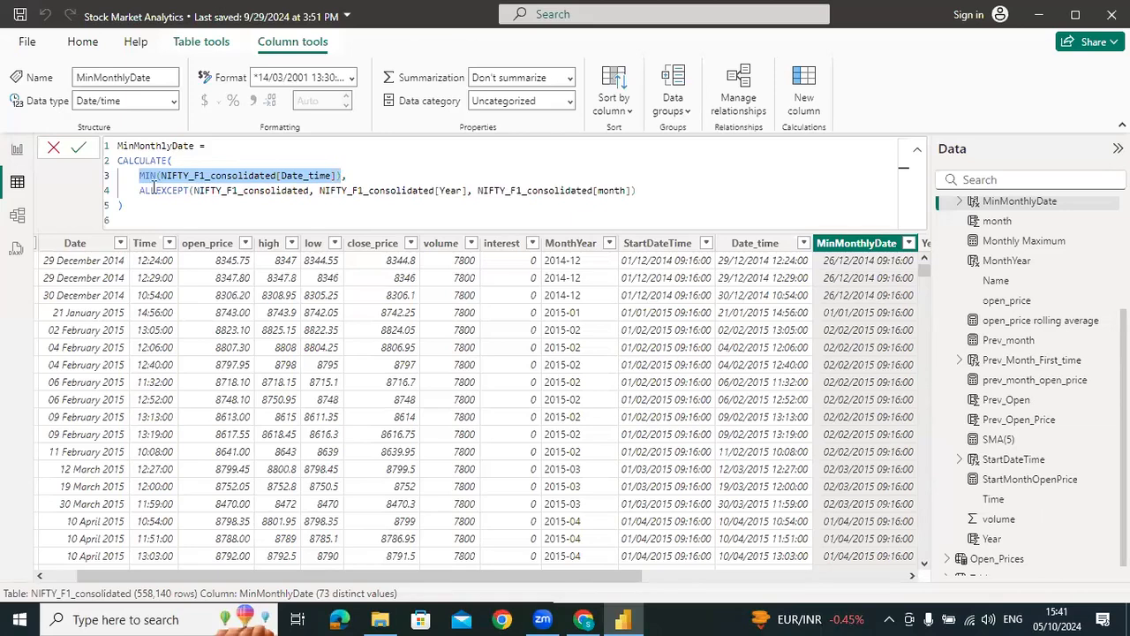
Highlight the ALLEXCEPT expression in the MinMonthlyDate formula and examine the Year, month and Prev_Month_First_time columns of NIFTY_F1_consolidated
drag(139, 190, 642, 197)
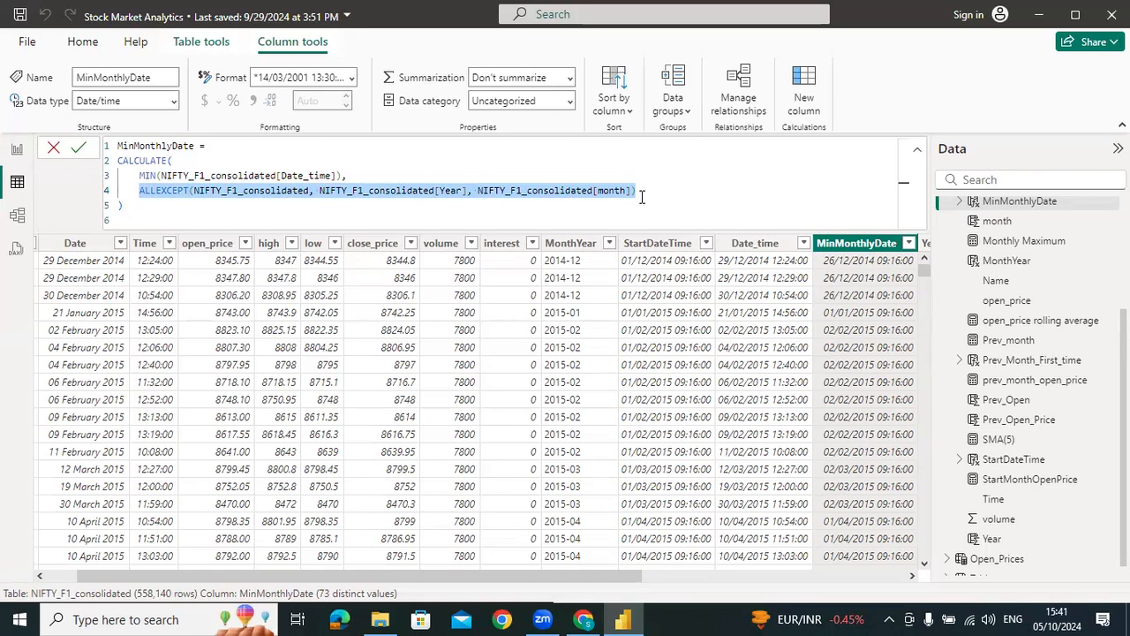
drag(554, 579, 726, 569)
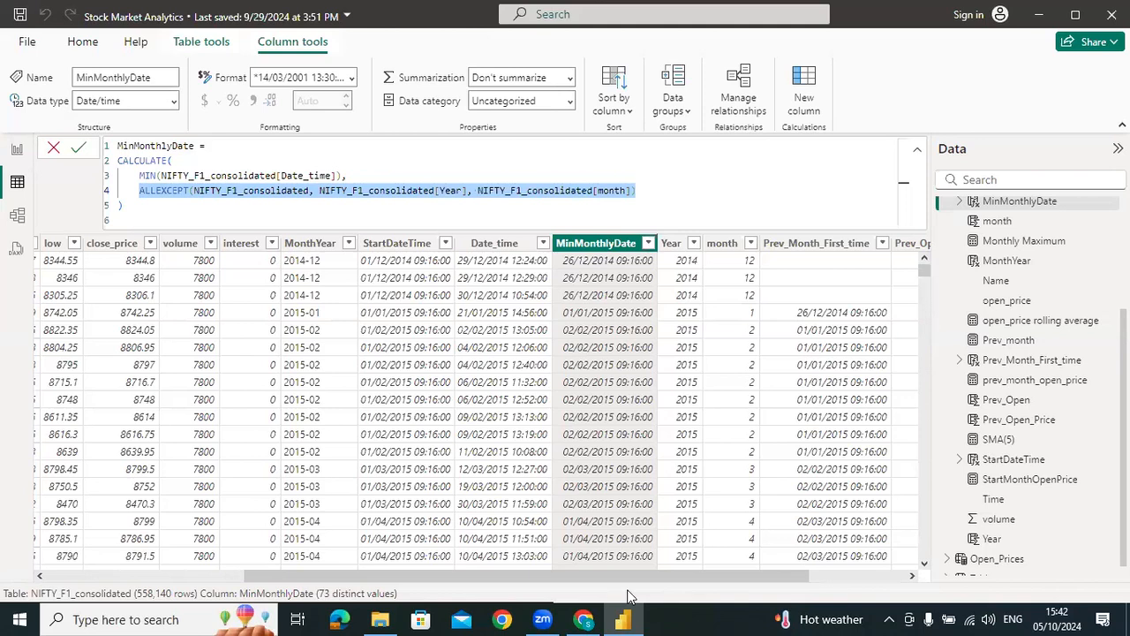
drag(637, 189, 139, 192)
scroll(982, 455, down, 1)
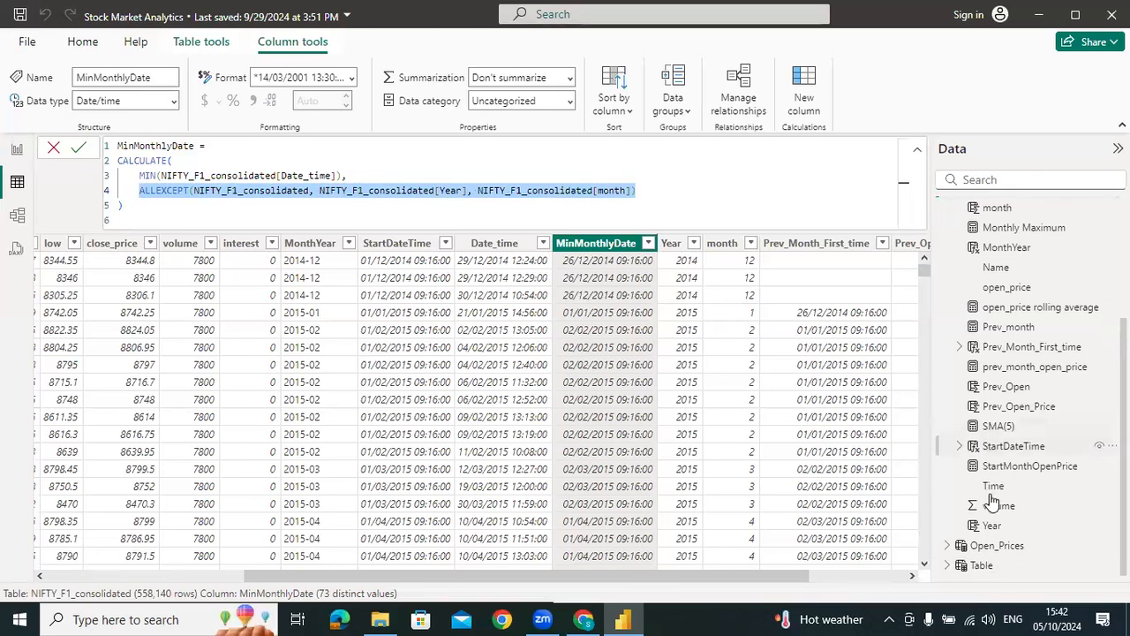
mouse_move(992, 550)
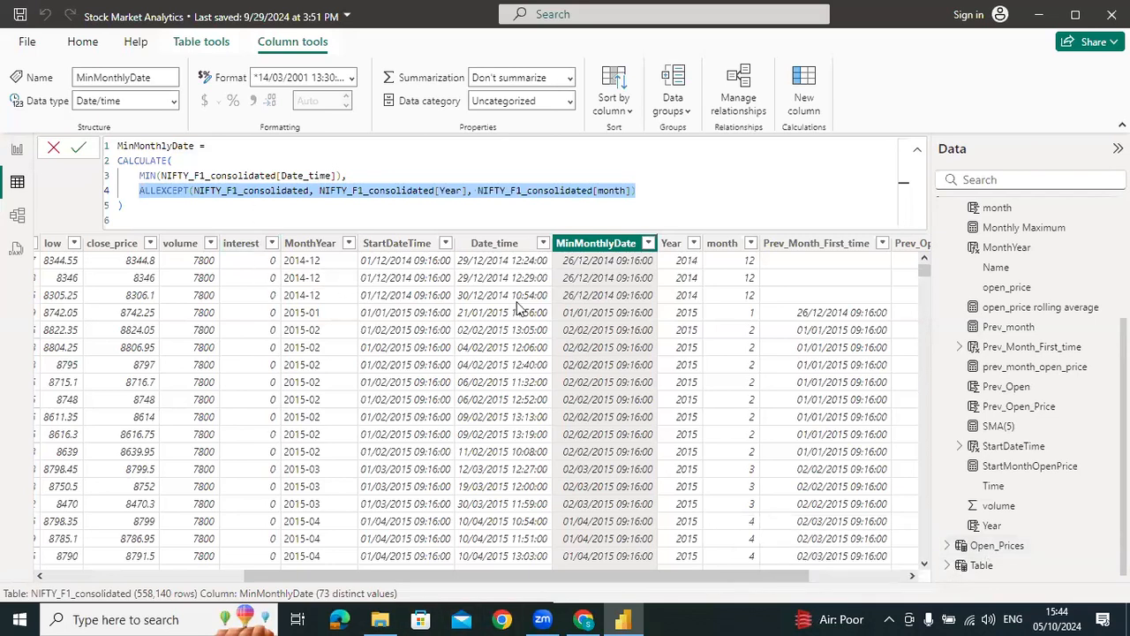
right_click(772, 409)
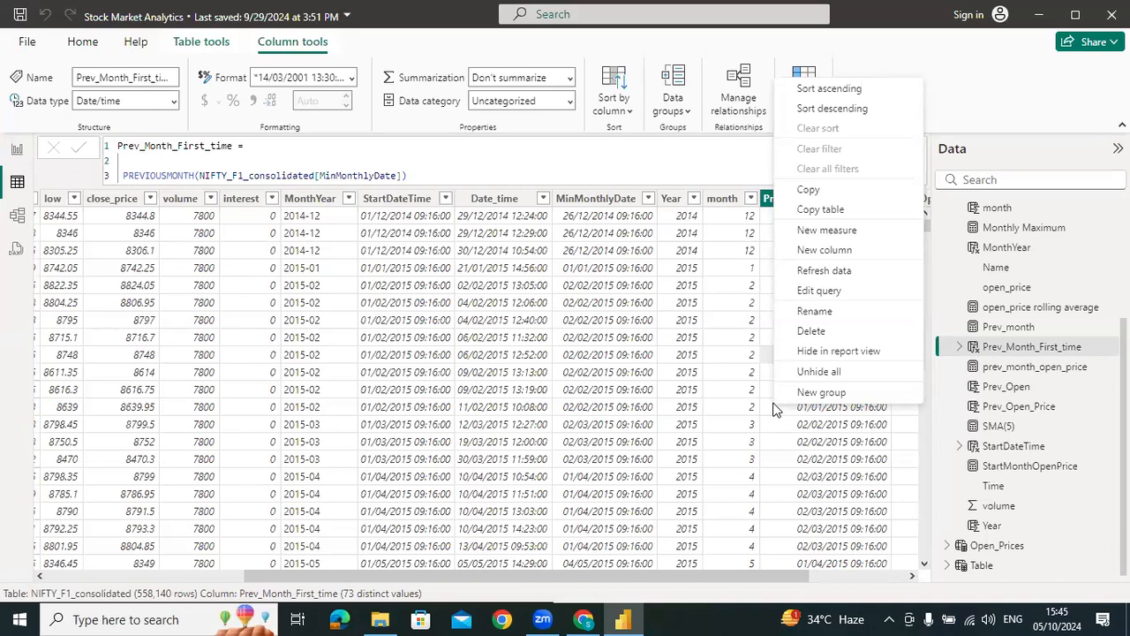
Open Page 3 in report view, show the filters and examine the volume and SMA chart across its full month range
click(15, 155)
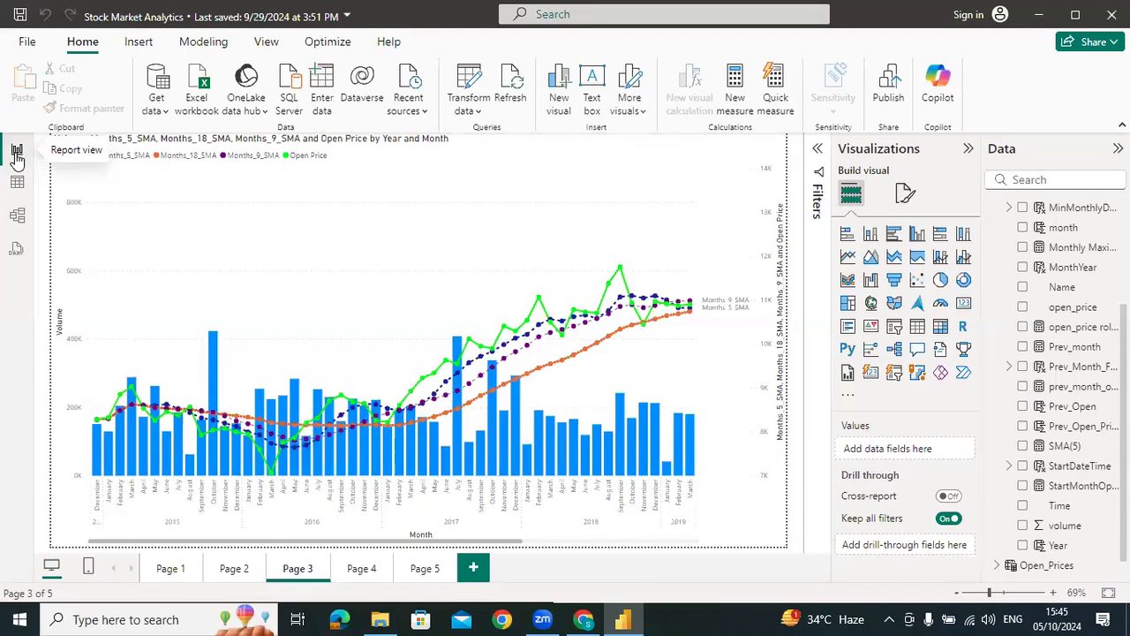
click(800, 192)
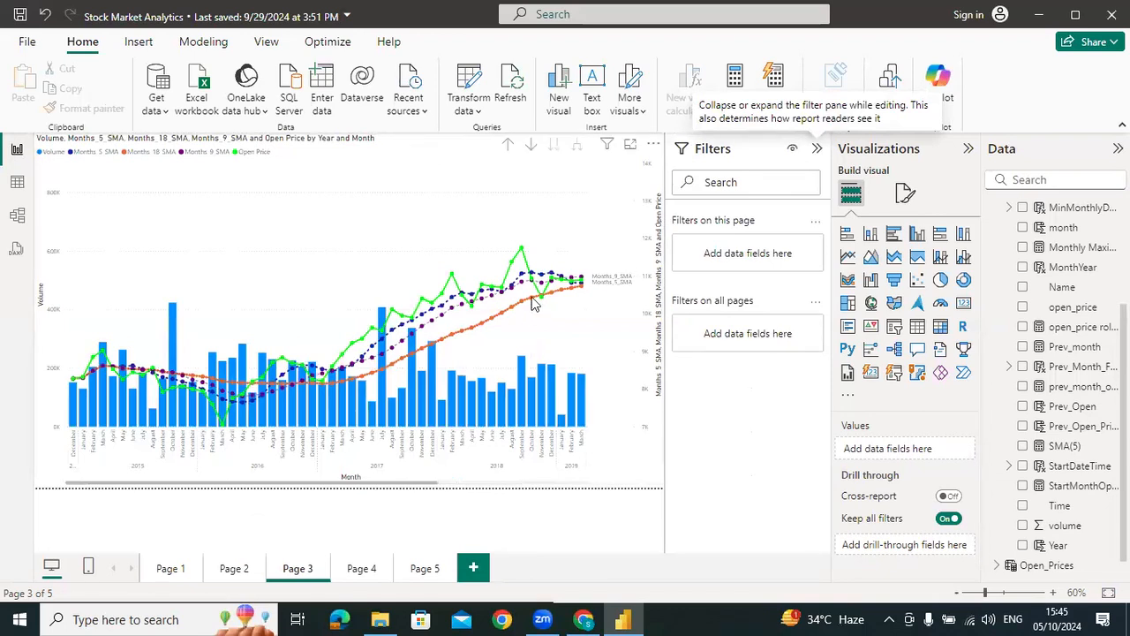
mouse_move(533, 303)
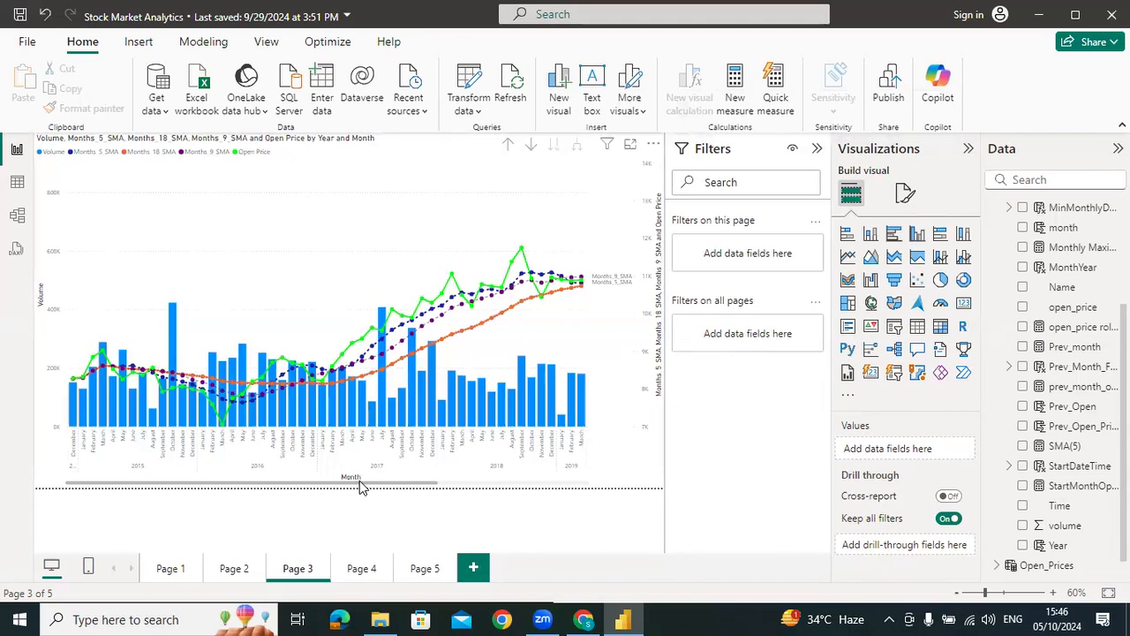
drag(378, 483, 615, 481)
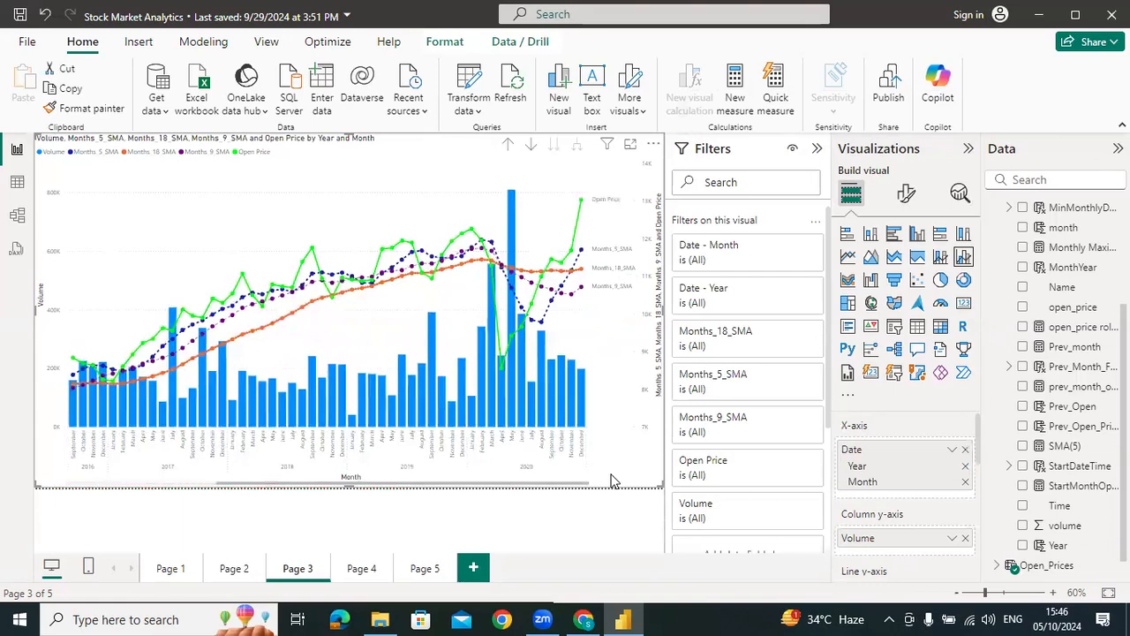
drag(322, 486, 202, 487)
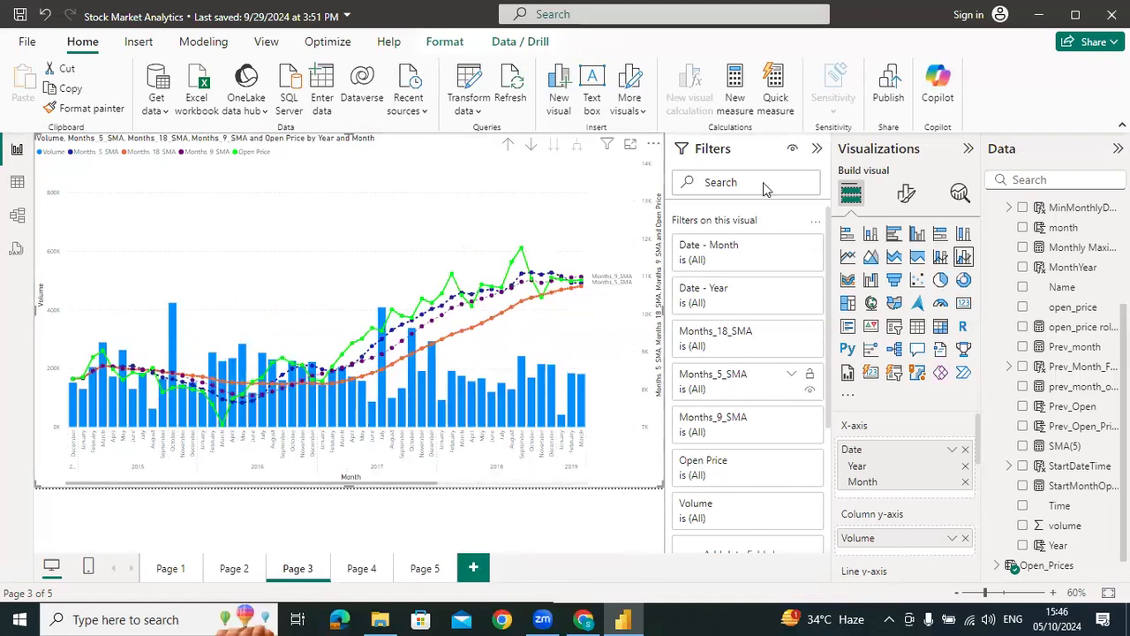
Hide the filters, then review the Page 3 chart's axis, tooltip and drill-through fields and the available modeling commands
click(817, 148)
click(969, 149)
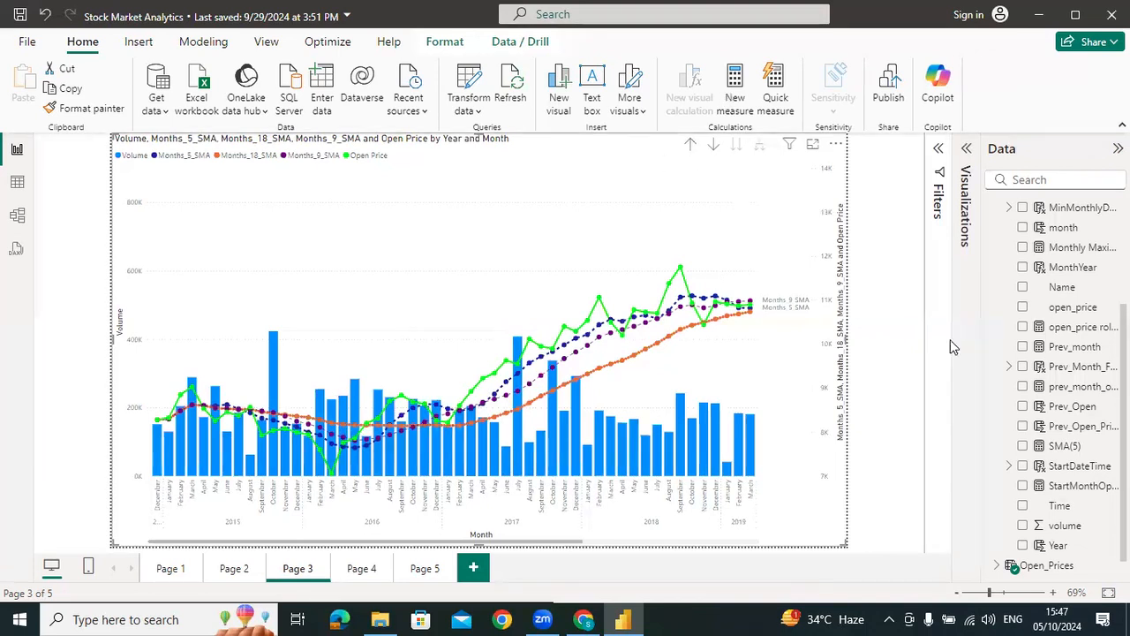
click(966, 172)
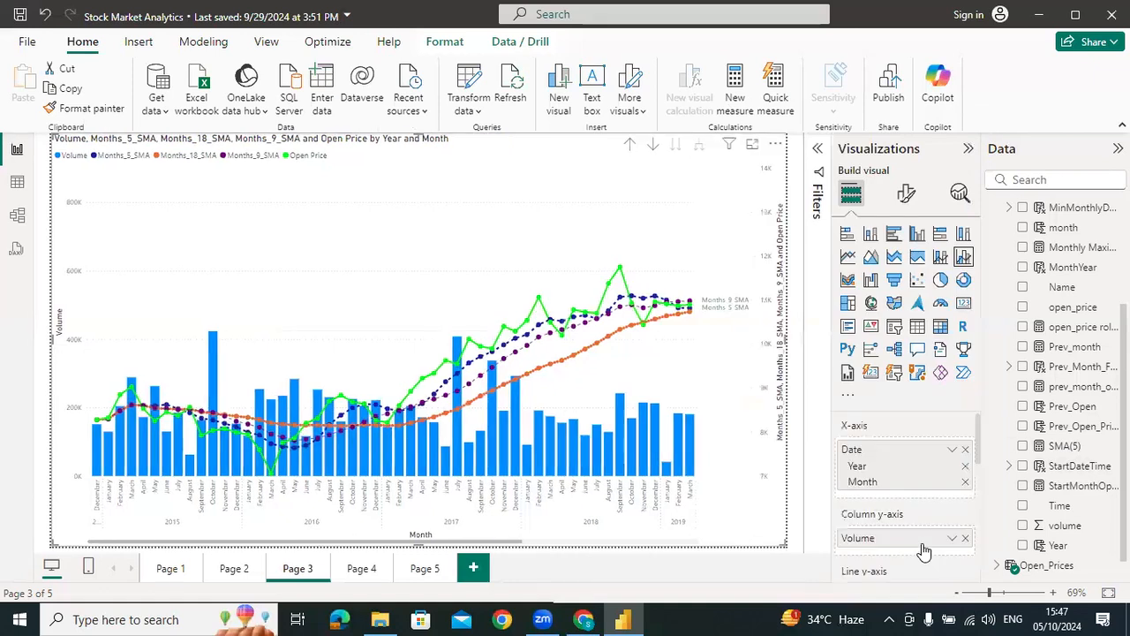
scroll(923, 551, down, 5)
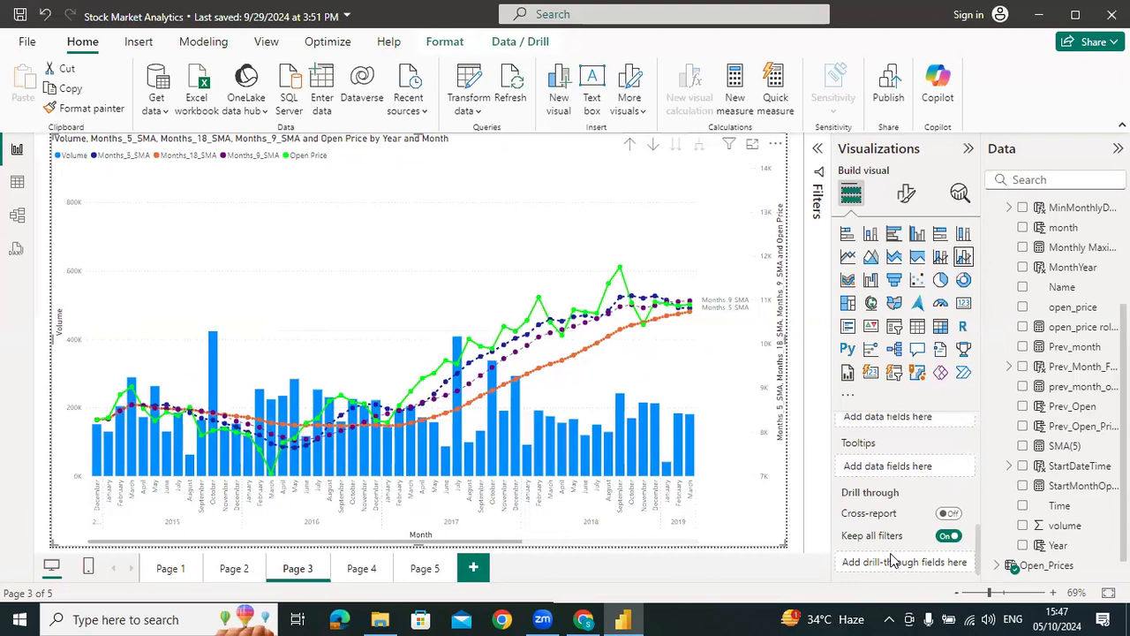
click(203, 41)
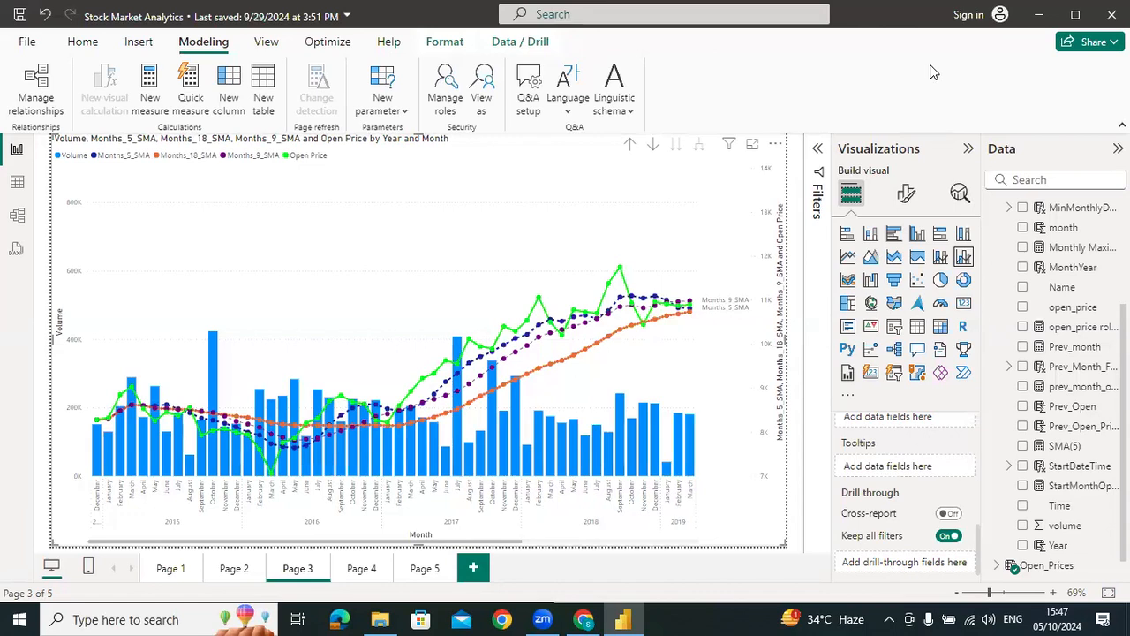
Close the Stock Market Analytics report and return to the ALLEXCEPT explanation in ChatGPT
click(544, 339)
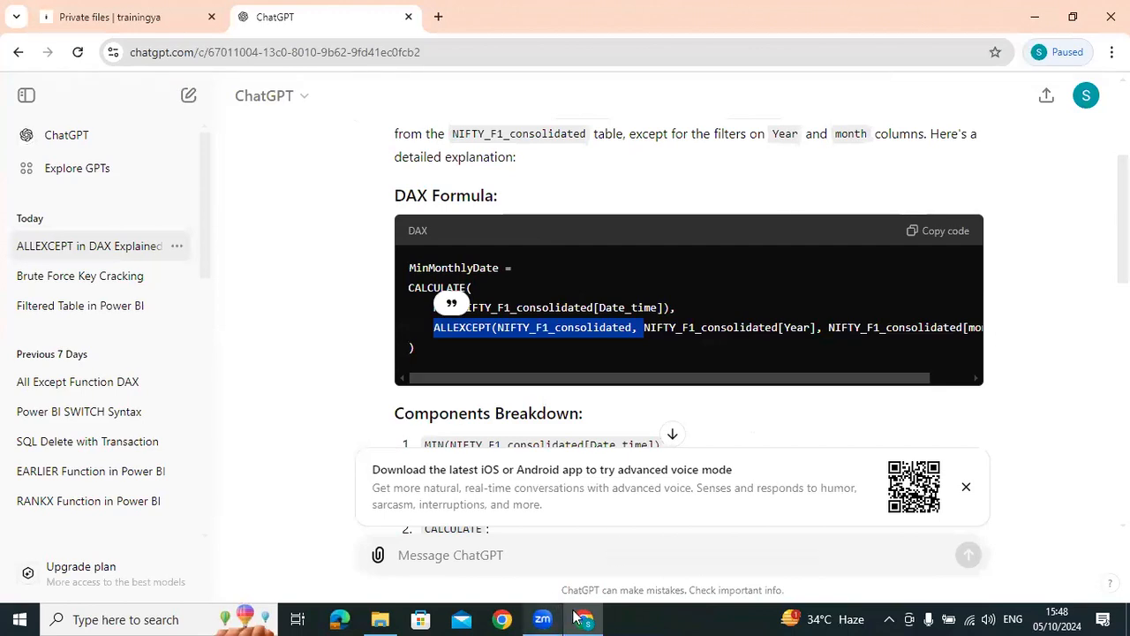
mouse_move(580, 616)
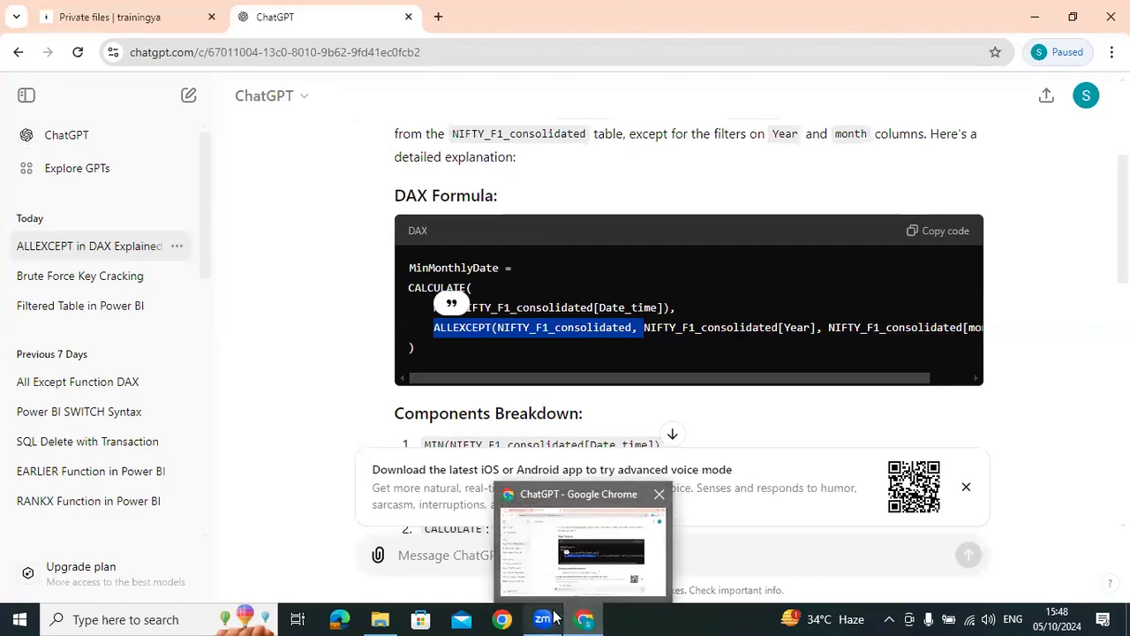
mouse_move(542, 618)
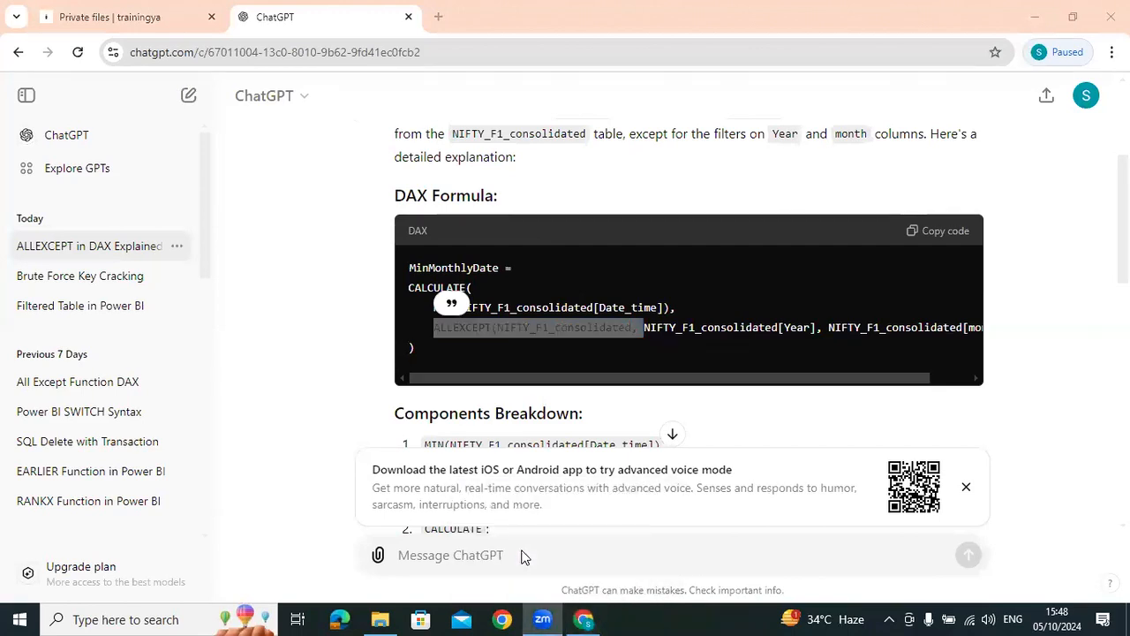